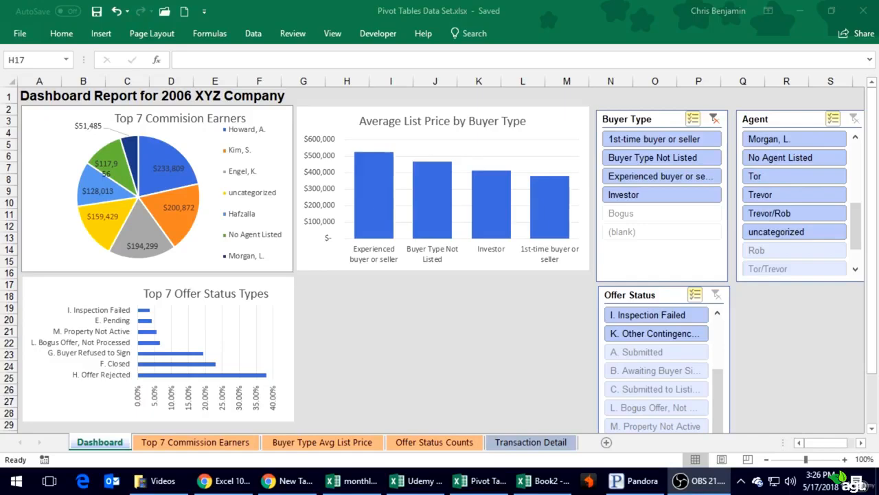
# - Examine the records and column headings on the Transaction Detail sheet, from Offer Status across to Sold Rider
pyautogui.click(479, 480)
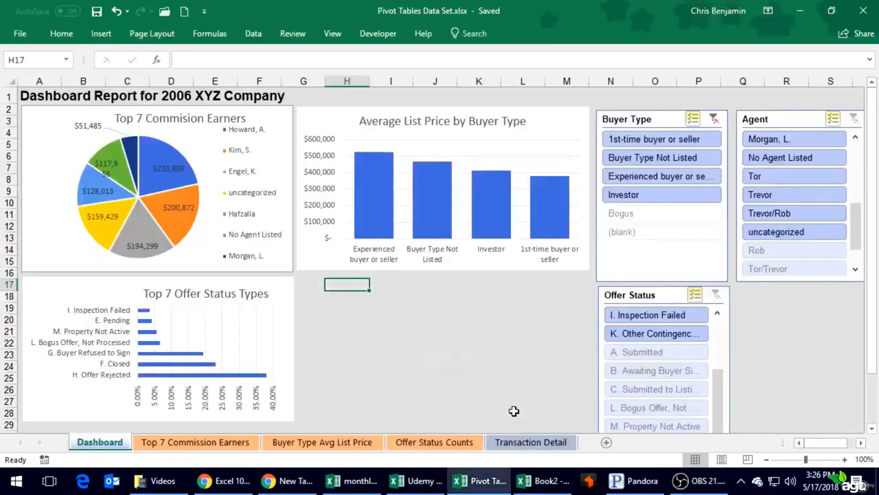
pyautogui.click(543, 442)
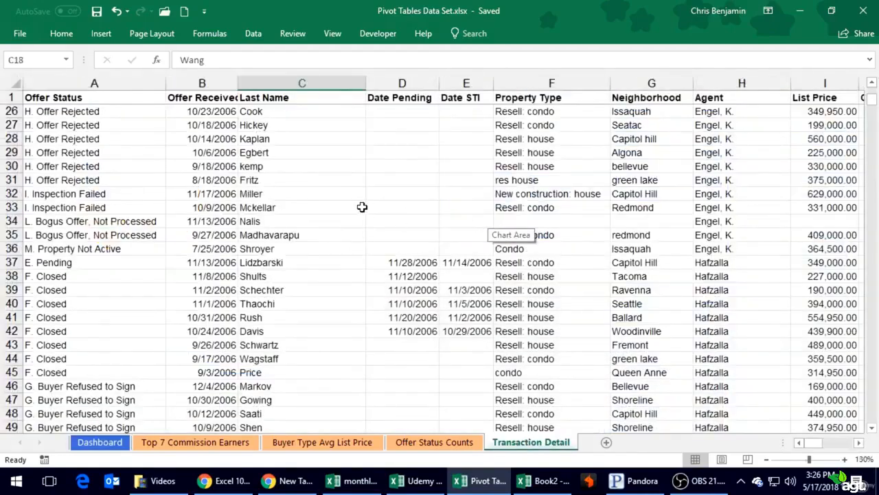
pyautogui.scroll(8, 362, 207)
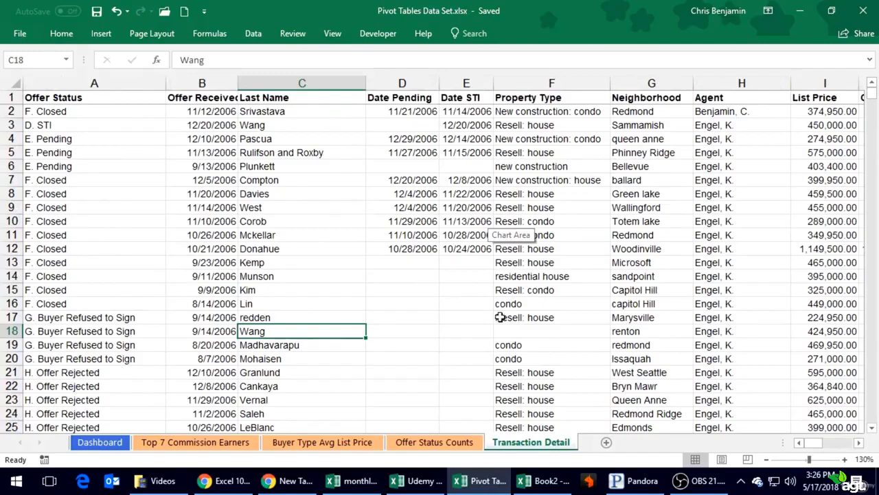
pyautogui.scroll(-4, 477, 250)
pyautogui.scroll(4, 485, 267)
pyautogui.click(850, 444)
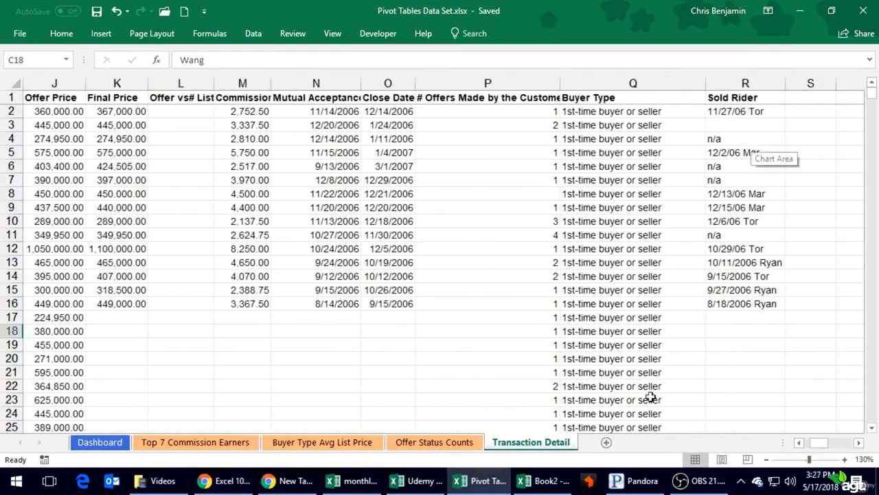
pyautogui.click(799, 443)
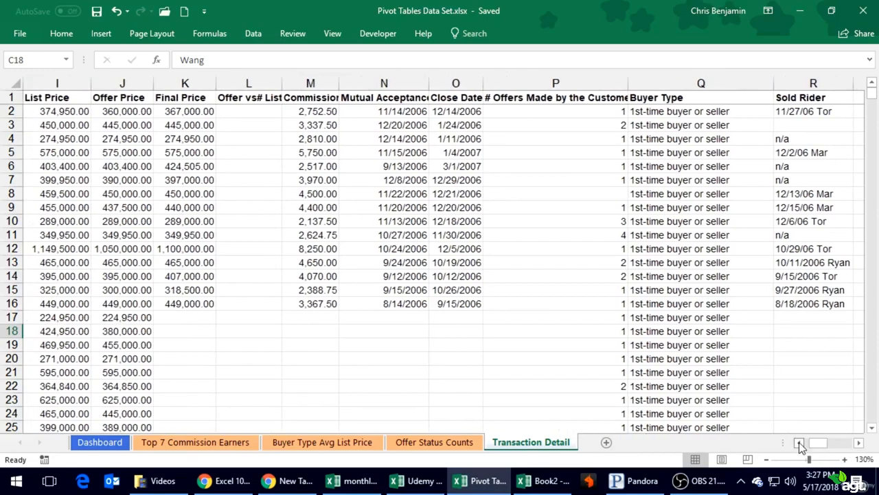
pyautogui.click(340, 313)
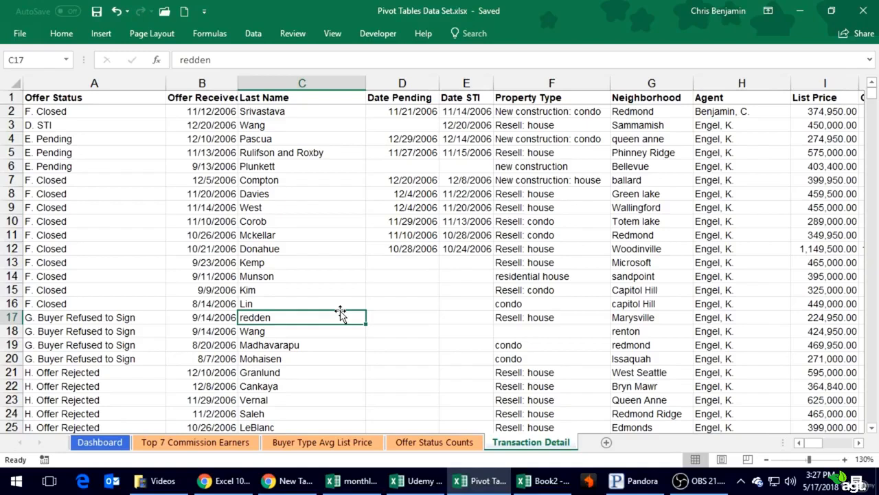
pyautogui.click(384, 300)
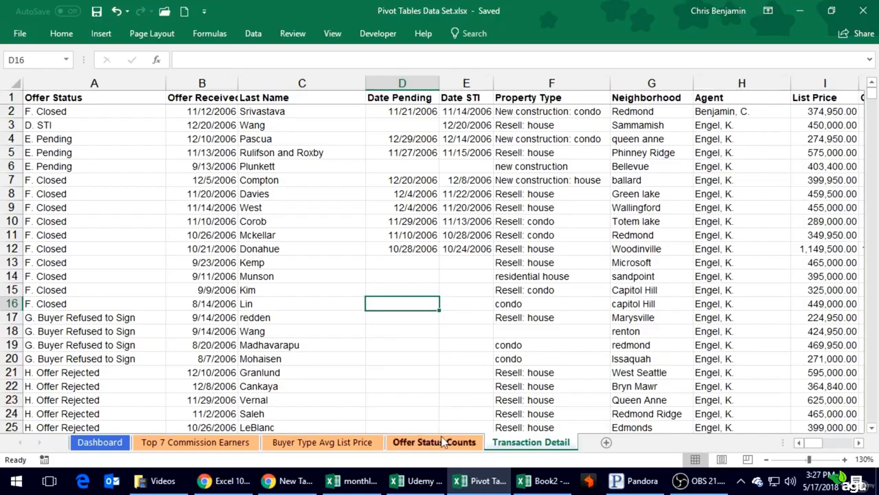
# - Review the pivot tables and charts on the Offer Status Counts, Buyer Type Avg List Price and Top 7 Commission Earners sheets
pyautogui.click(414, 443)
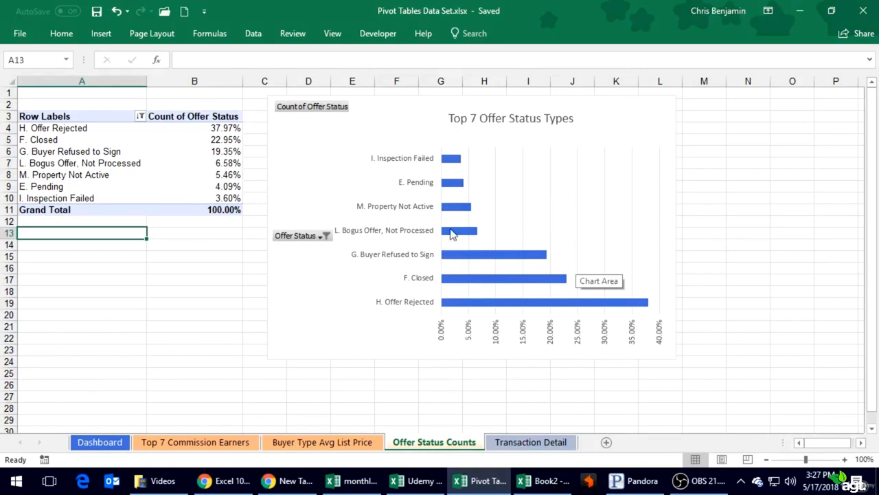
pyautogui.click(198, 270)
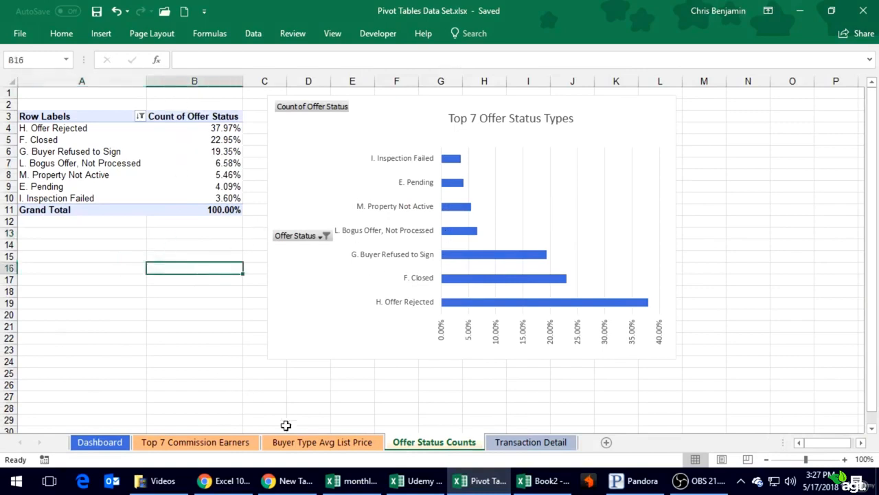
pyautogui.click(318, 445)
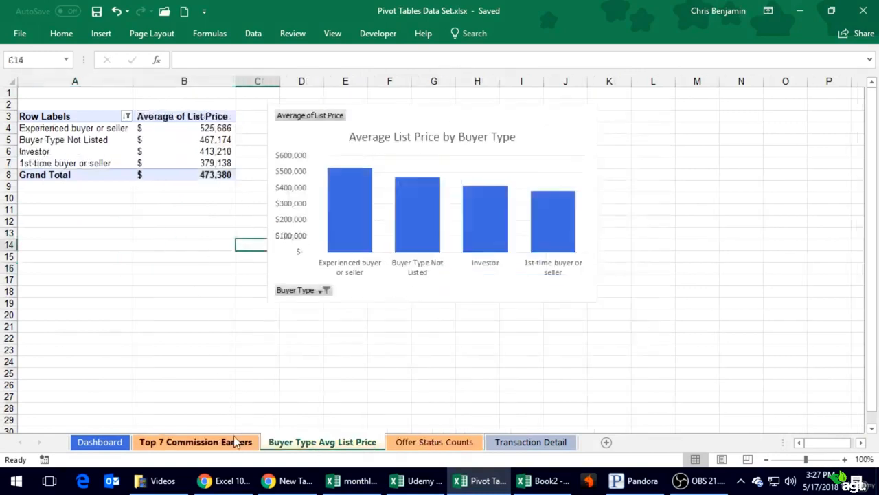
pyautogui.click(189, 443)
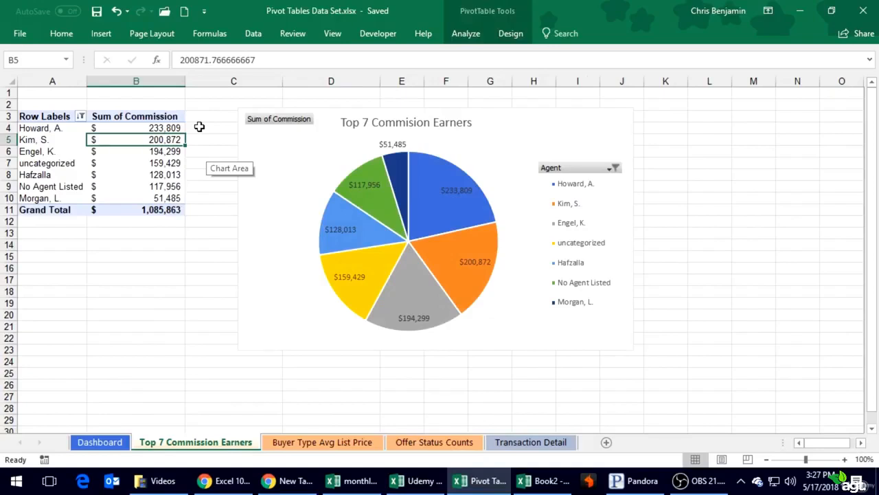
pyautogui.click(206, 151)
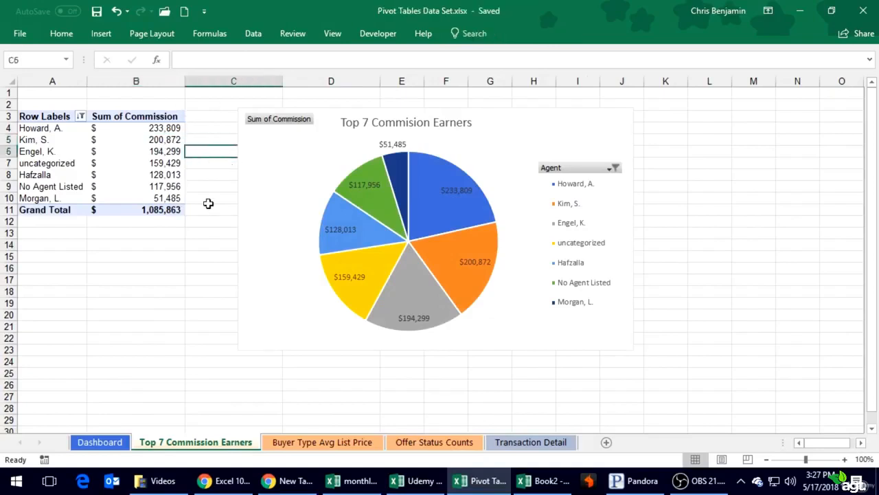
pyautogui.moveTo(150, 136)
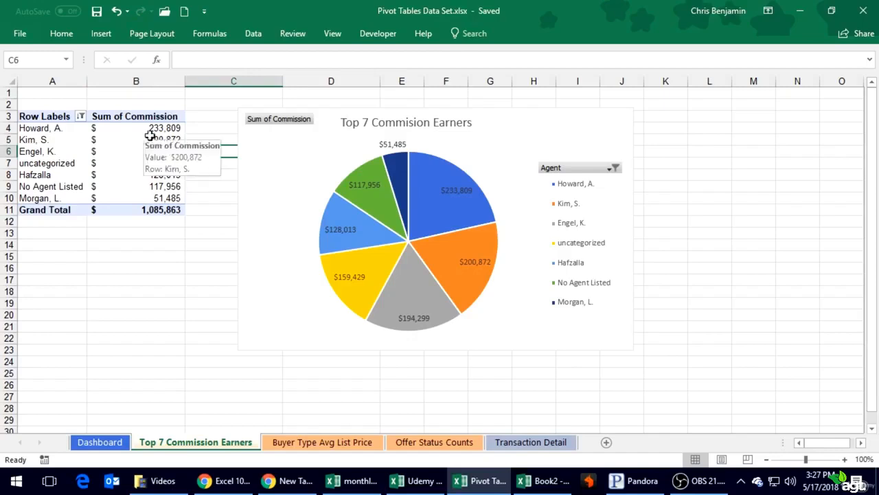
pyautogui.click(353, 444)
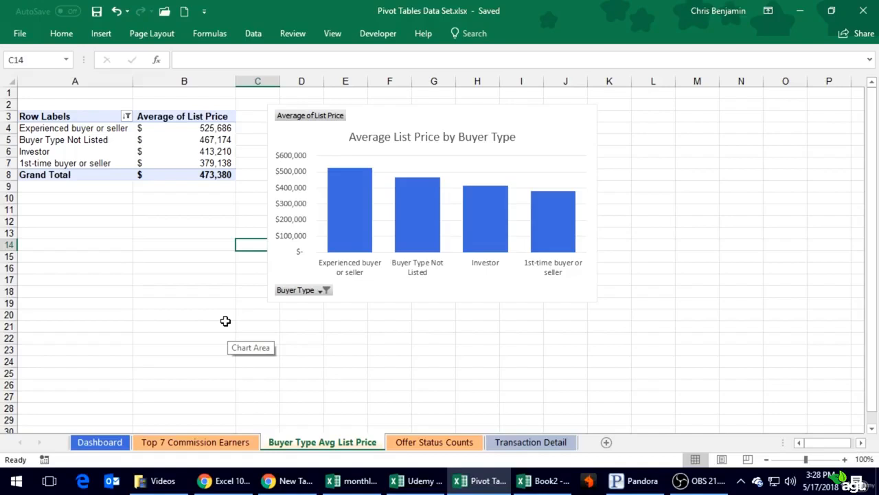
pyautogui.click(317, 383)
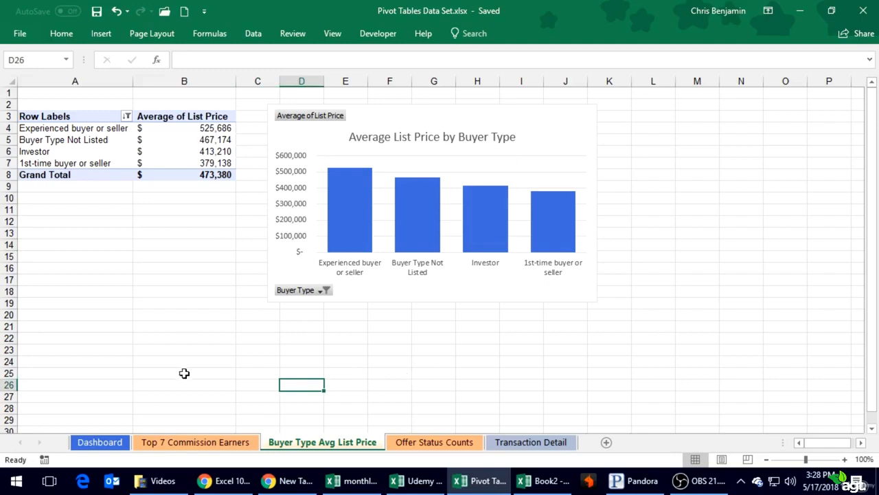
# - Return to the Dashboard sheet and look over its three charts and the Buyer Type, Agent and Offer Status slicers
pyautogui.click(100, 442)
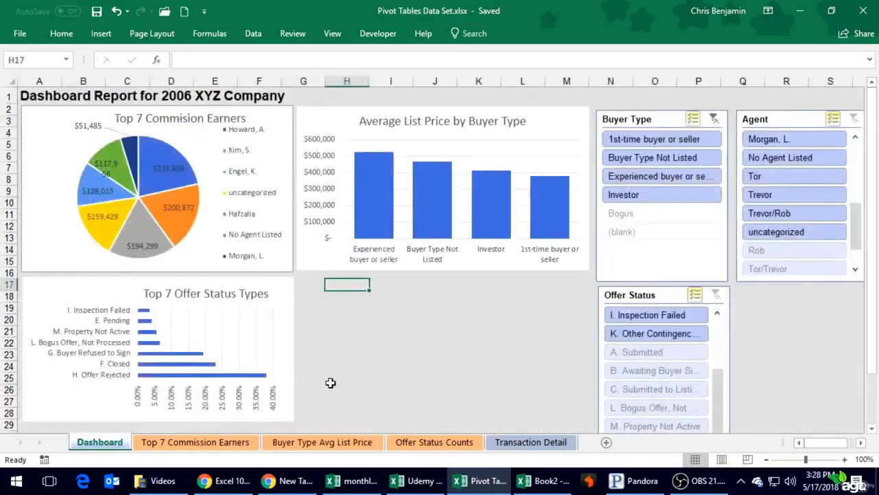
pyautogui.click(352, 294)
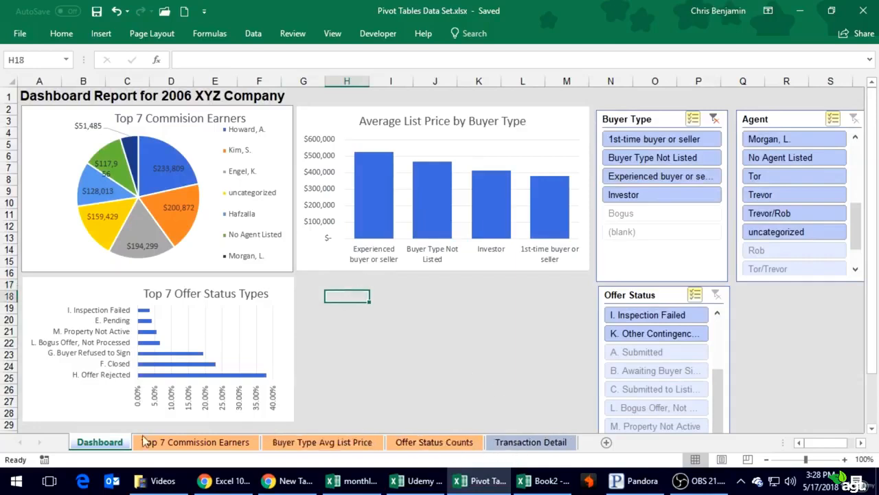
pyautogui.click(379, 289)
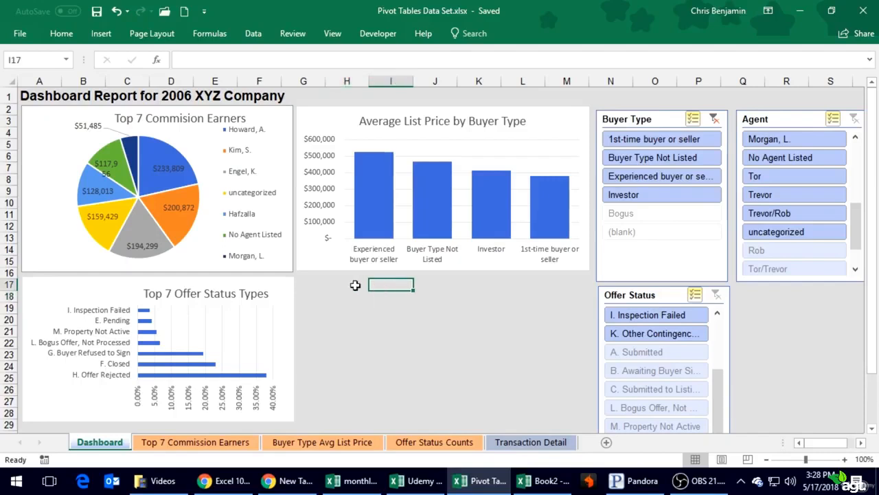
pyautogui.click(351, 288)
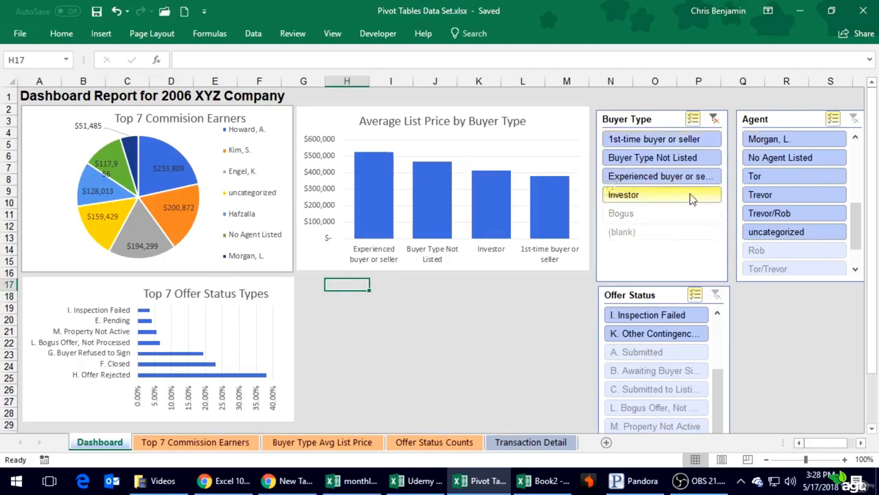
# - Exclude Investor and Experienced buyer or seller with the Buyer Type slicer, and include both buyer types again
pyautogui.click(634, 195)
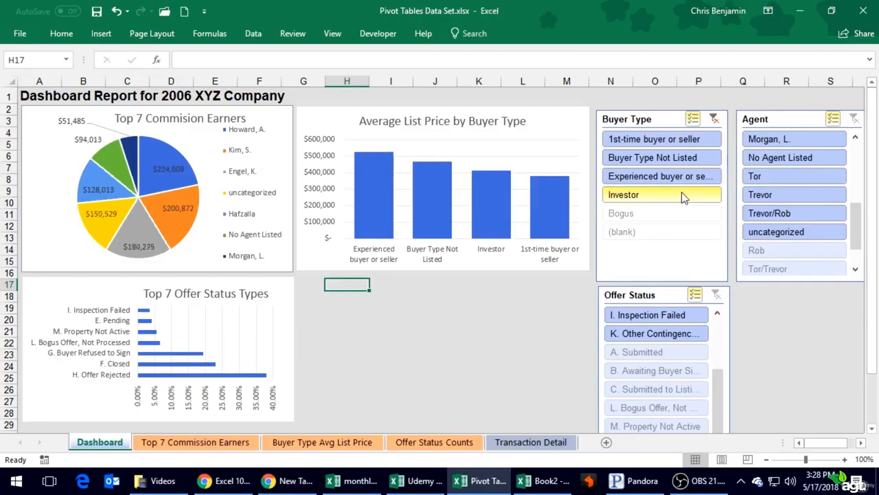
pyautogui.click(635, 176)
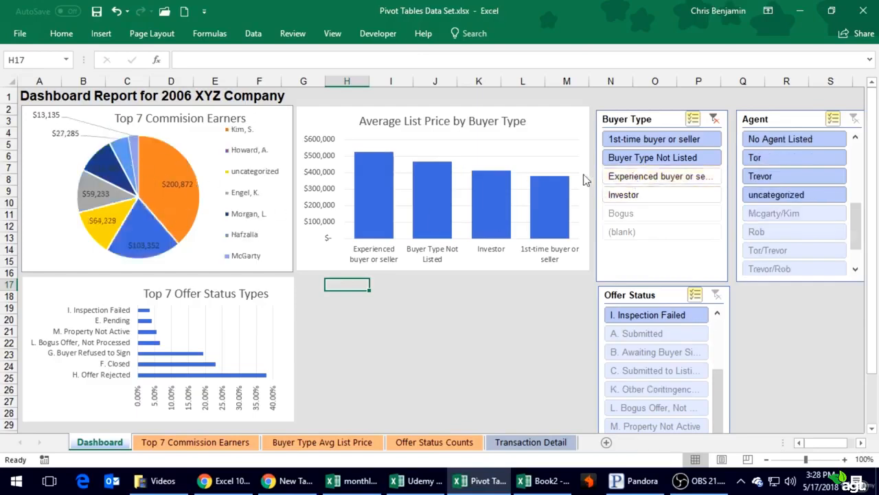
pyautogui.click(628, 178)
pyautogui.click(626, 194)
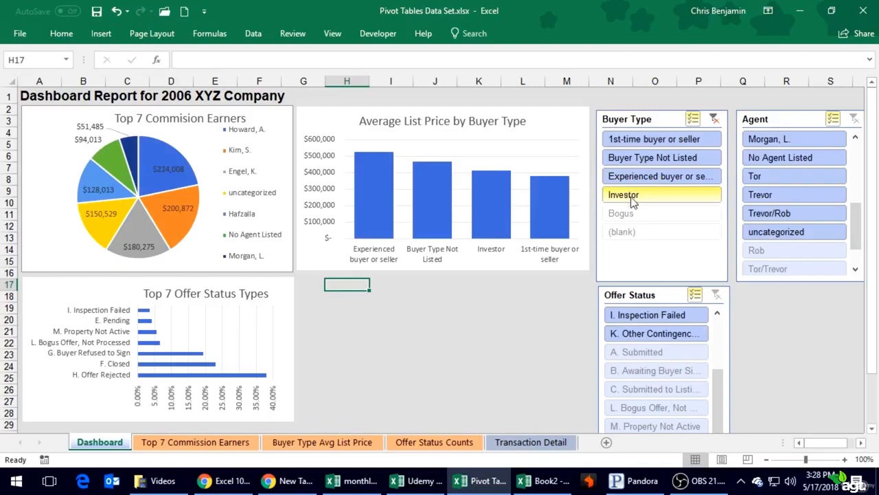
# - Save the Pivot Tables Data Set workbook
pyautogui.click(467, 341)
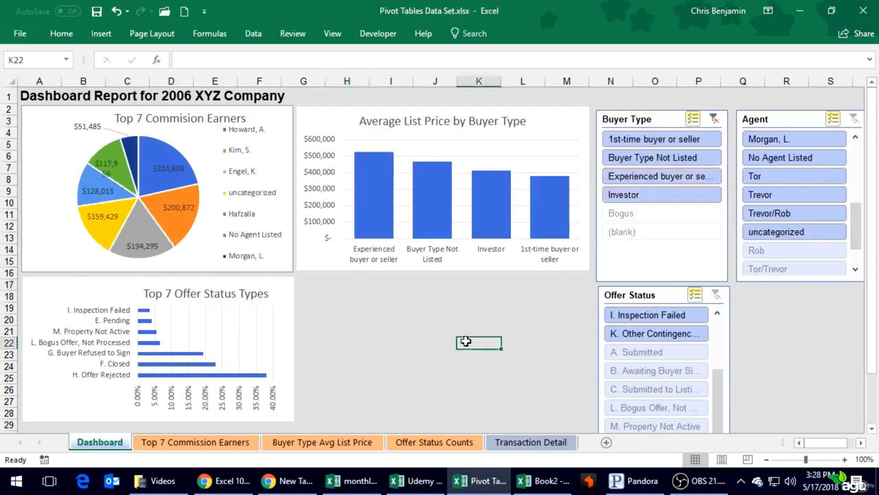
pyautogui.click(96, 11)
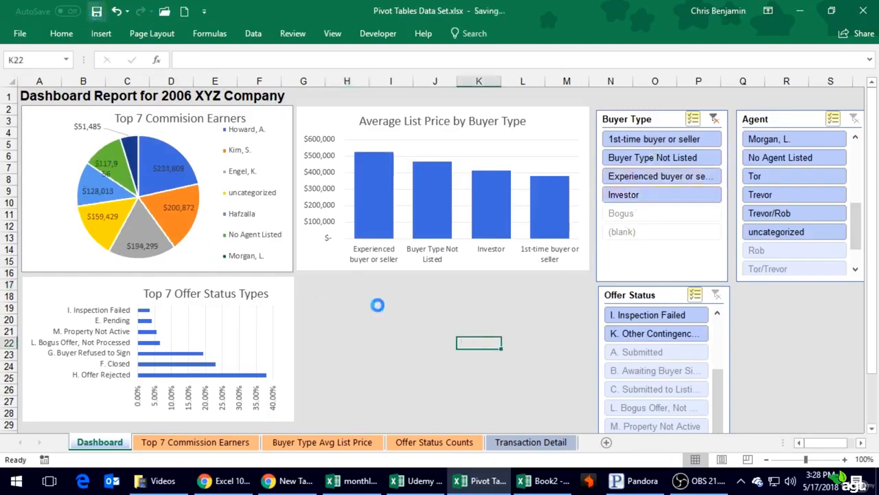
pyautogui.click(334, 295)
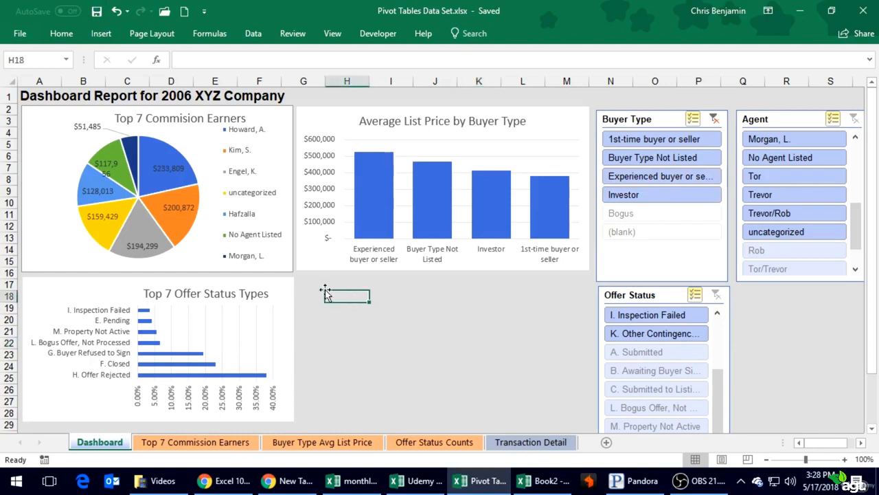
pyautogui.click(322, 284)
pyautogui.click(345, 286)
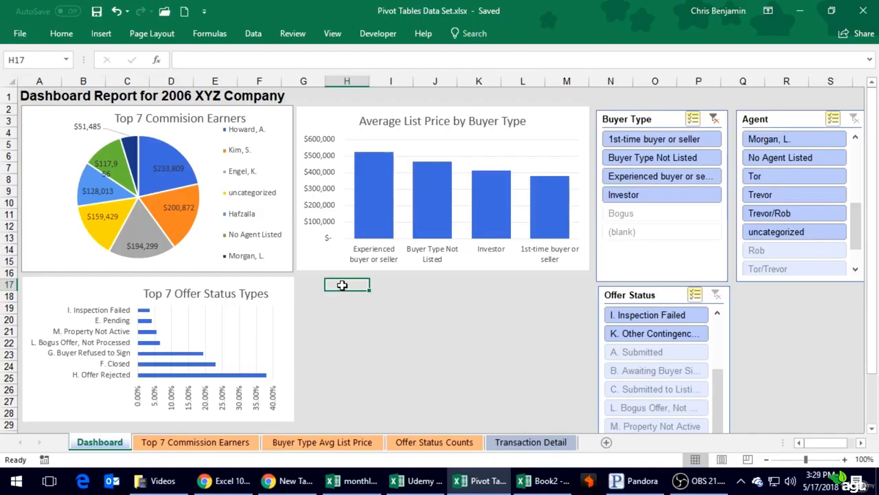
pyautogui.click(348, 300)
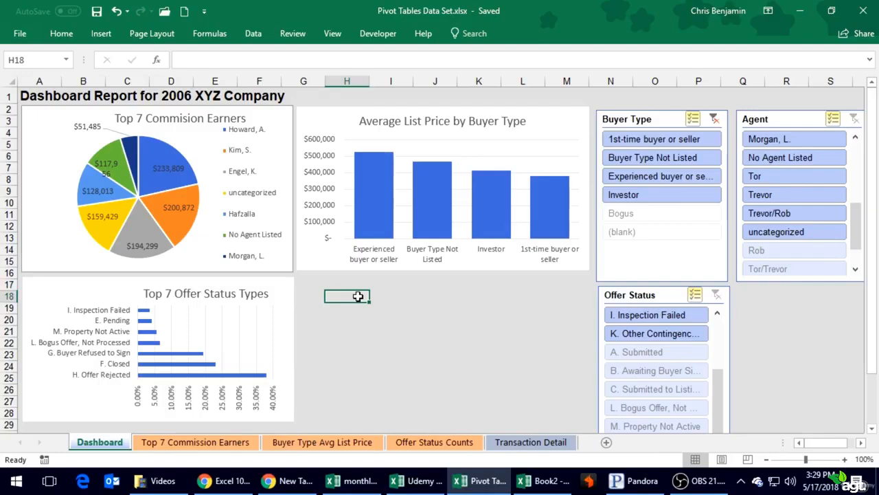
pyautogui.click(560, 442)
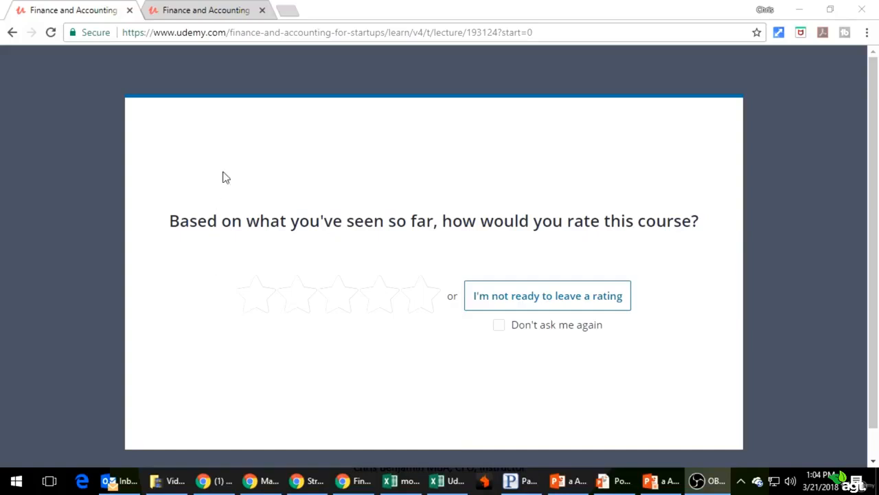
# - Open the Udemy course's Rate This Course page and compare it with the rating prompt shown in the lecture
pyautogui.click(196, 12)
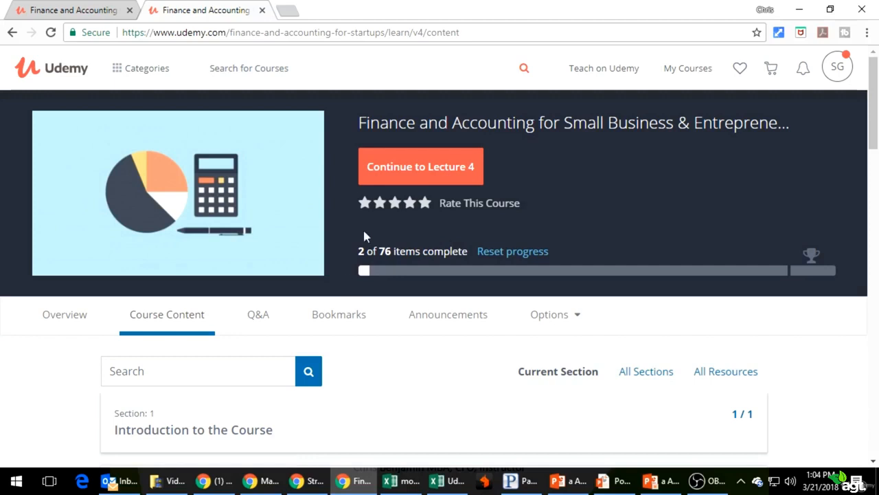
pyautogui.click(450, 206)
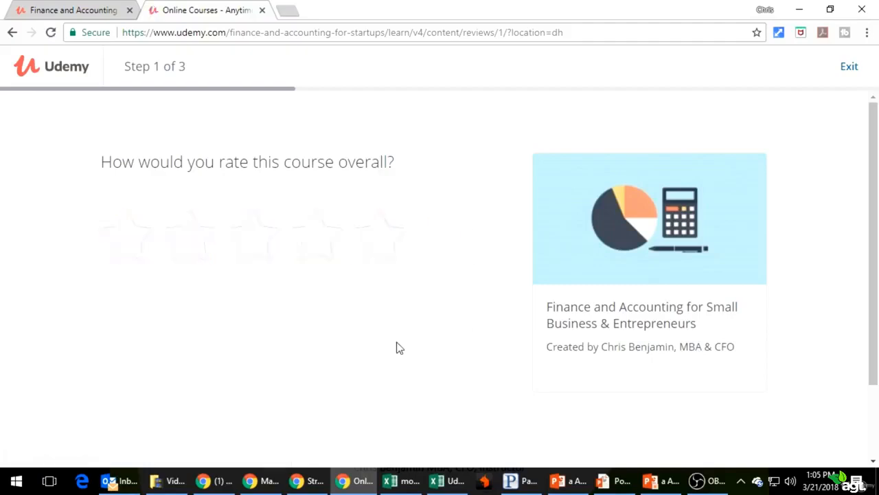
pyautogui.click(93, 11)
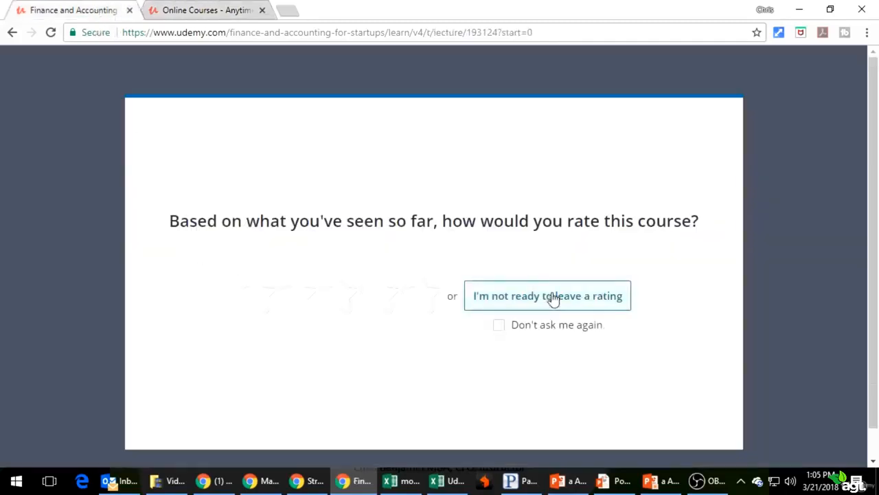
pyautogui.click(229, 16)
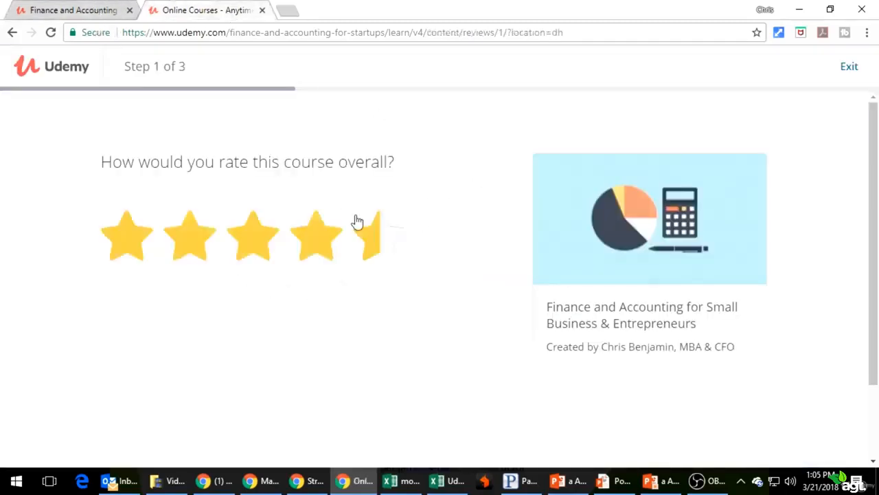
pyautogui.hotkey('alt', 'Left')
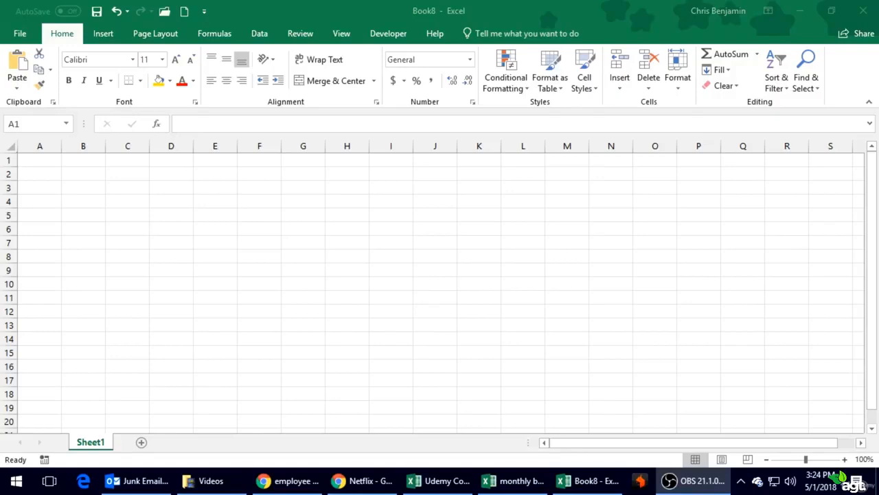
# - Look over the blank worksheet by selecting a few single cells and the whole of column D
pyautogui.click(263, 206)
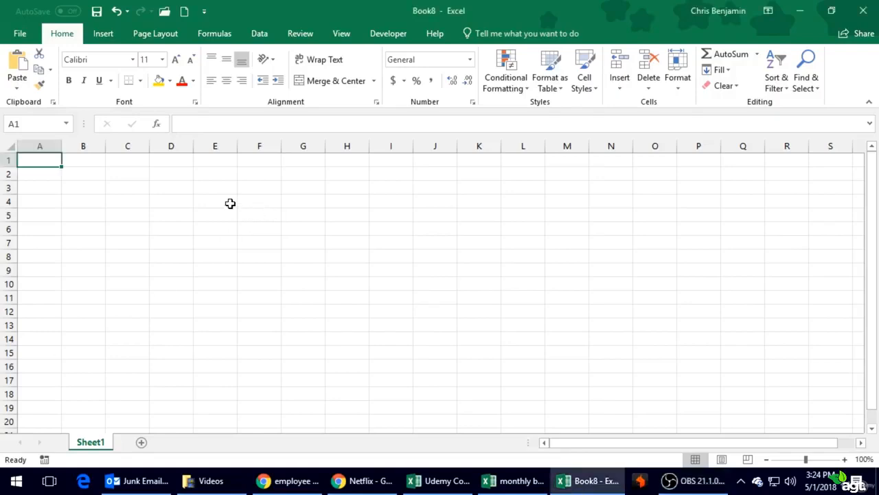
pyautogui.click(132, 176)
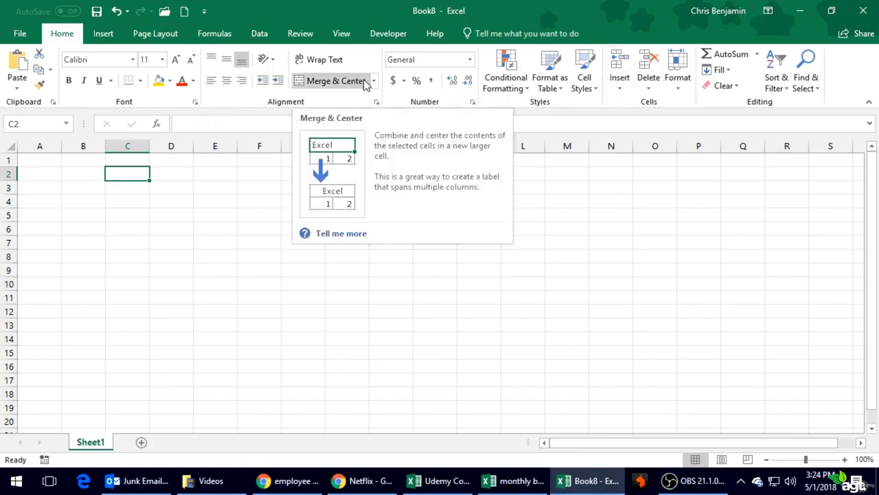
pyautogui.click(156, 246)
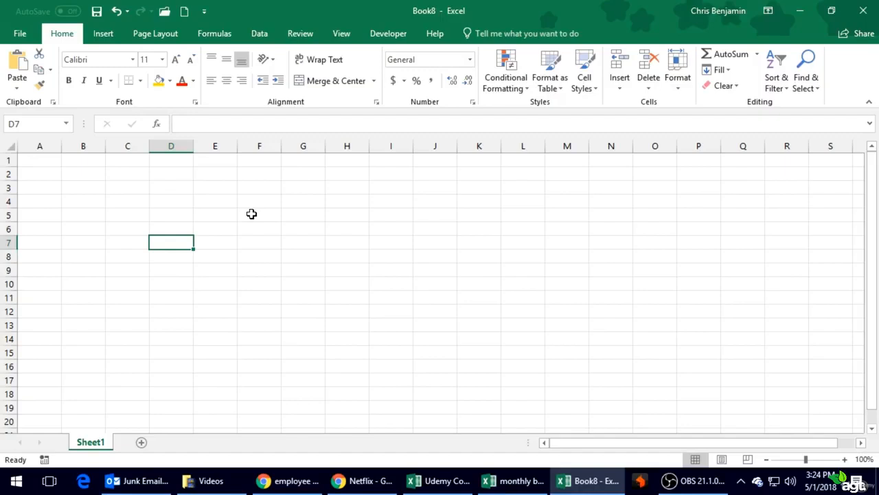
pyautogui.click(180, 147)
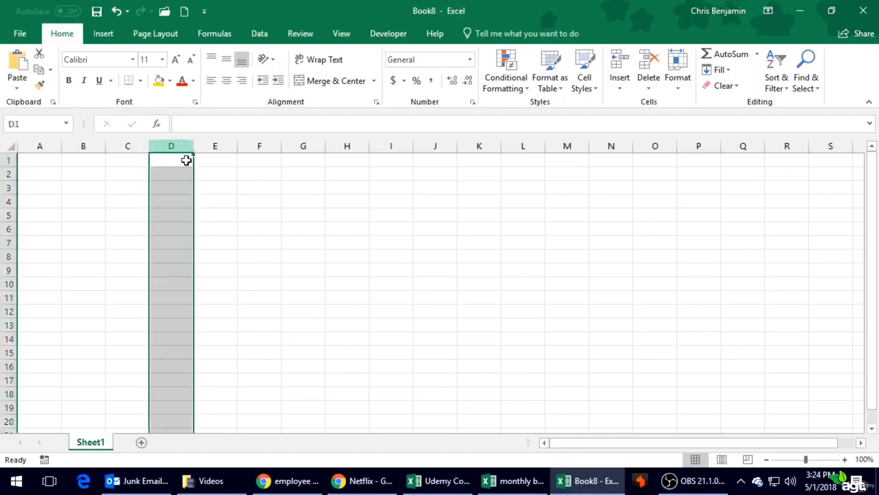
pyautogui.click(288, 172)
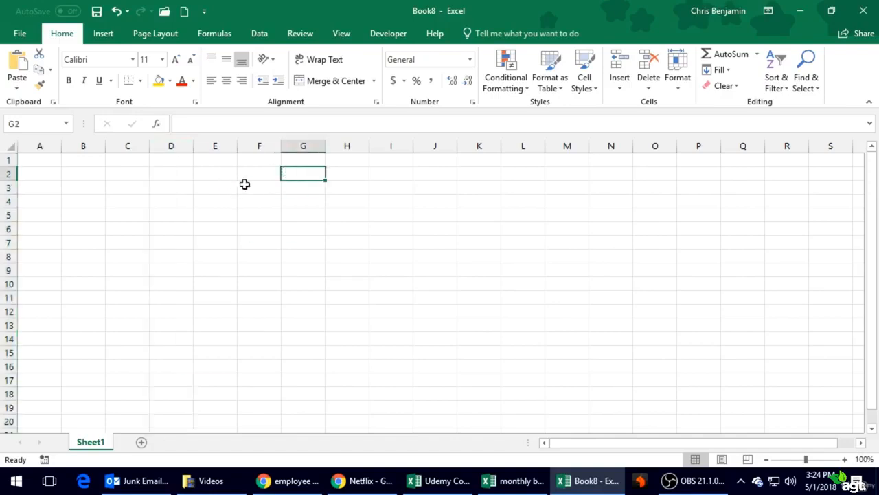
pyautogui.click(233, 187)
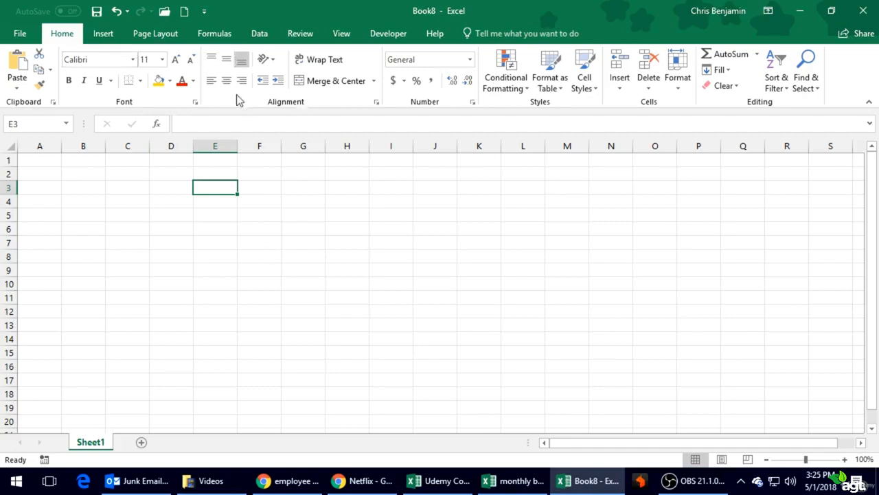
# - Select cells across the blank worksheet and compare each displayed cell reference with its column letter and row number
pyautogui.click(233, 206)
pyautogui.click(172, 212)
pyautogui.click(127, 190)
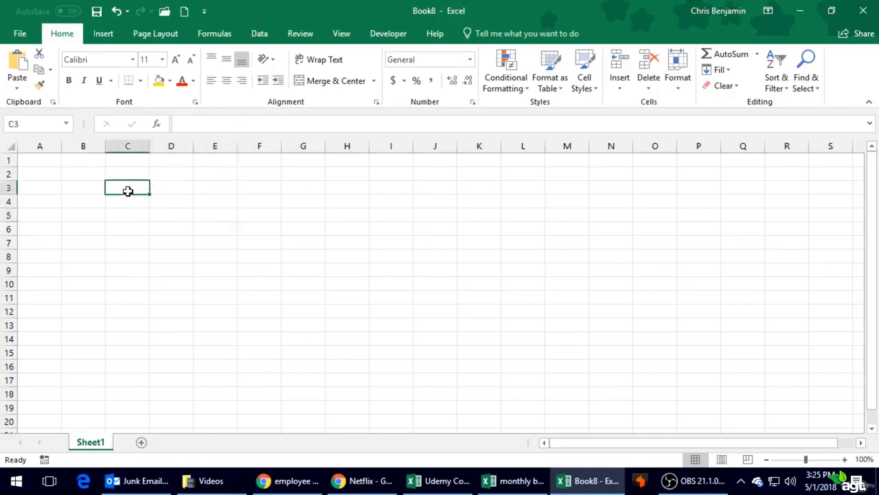
pyautogui.click(200, 188)
pyautogui.click(251, 205)
pyautogui.click(231, 216)
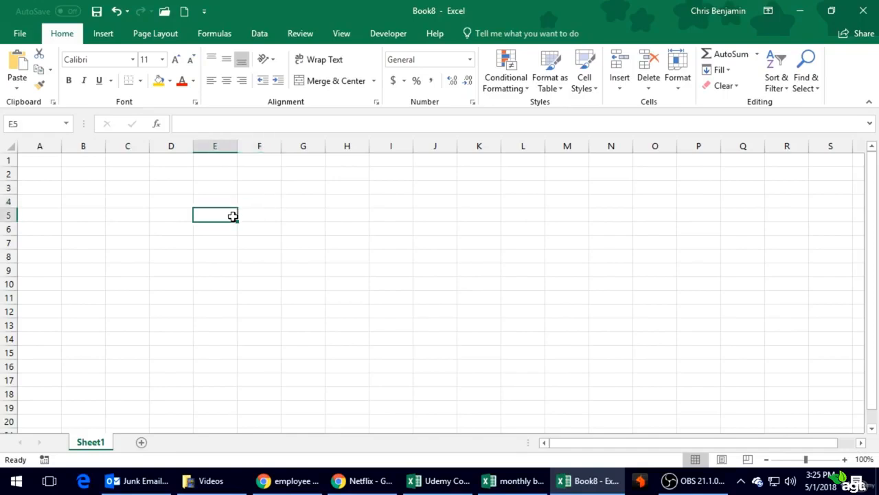
pyautogui.click(171, 210)
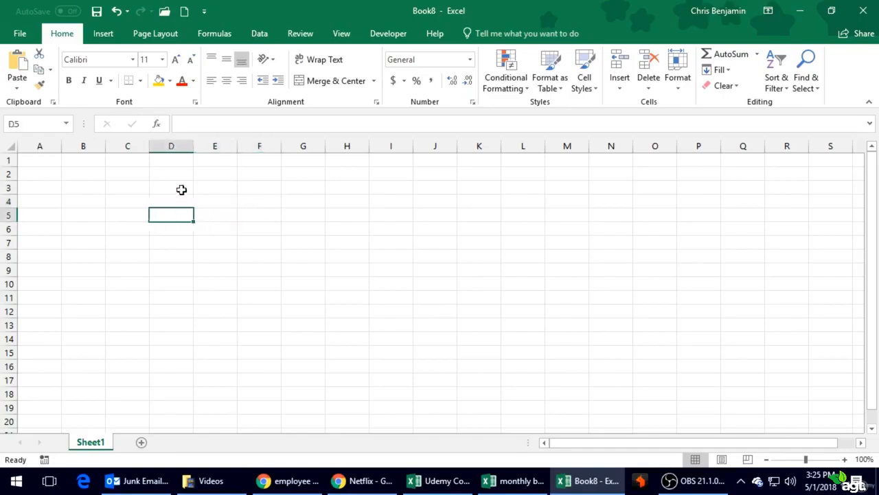
pyautogui.click(181, 190)
pyautogui.click(180, 204)
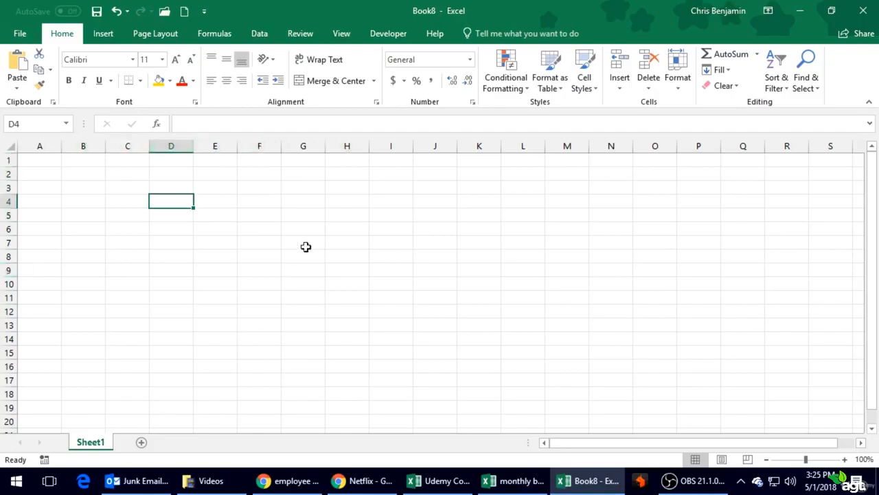
pyautogui.click(373, 215)
pyautogui.click(374, 287)
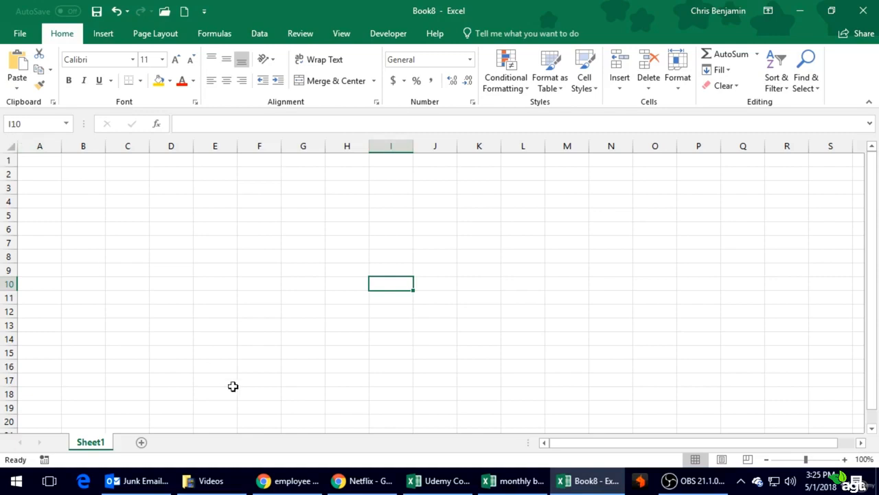
pyautogui.click(283, 353)
pyautogui.click(154, 230)
pyautogui.click(84, 200)
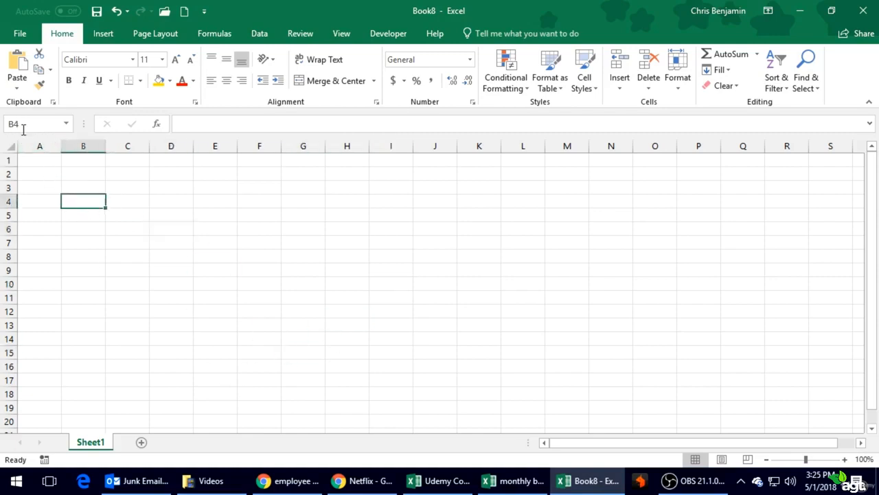
pyautogui.click(176, 218)
pyautogui.click(217, 265)
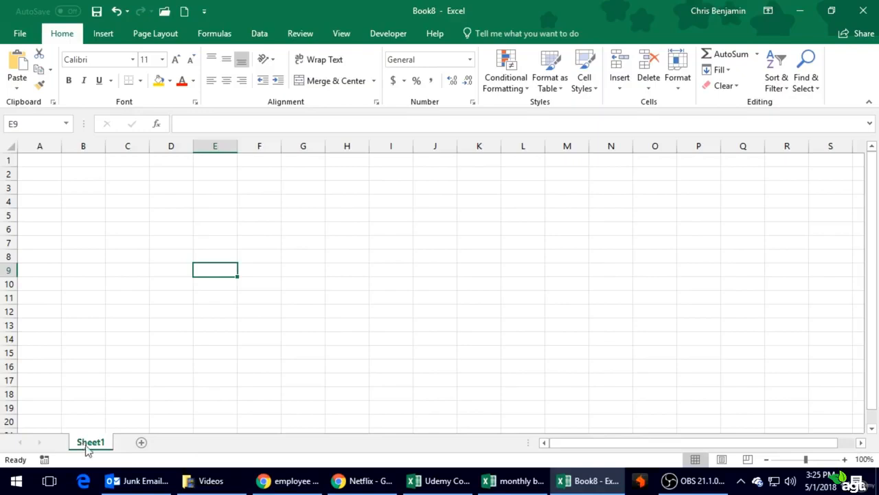
# - Add two new worksheets to the workbook and return to Sheet1
pyautogui.click(141, 443)
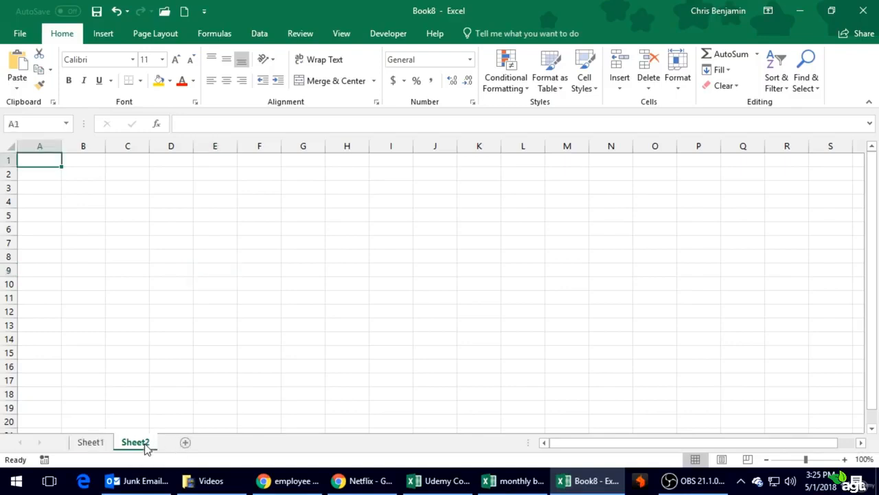
pyautogui.click(186, 443)
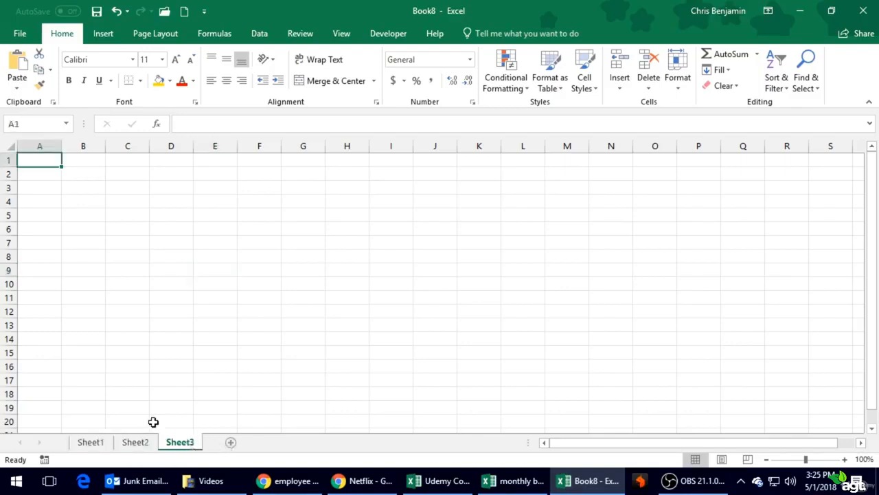
pyautogui.click(102, 443)
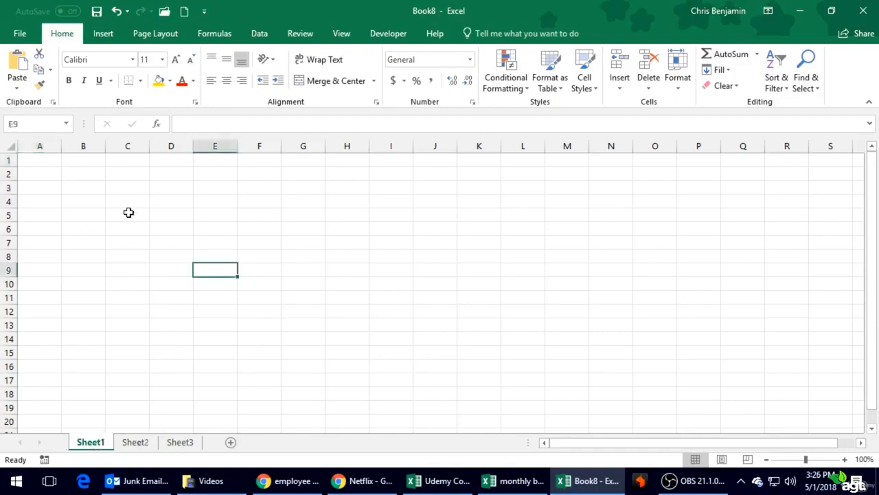
# - Look through Sheet1, Sheet2 and Sheet3 and return to Sheet1
pyautogui.click(103, 187)
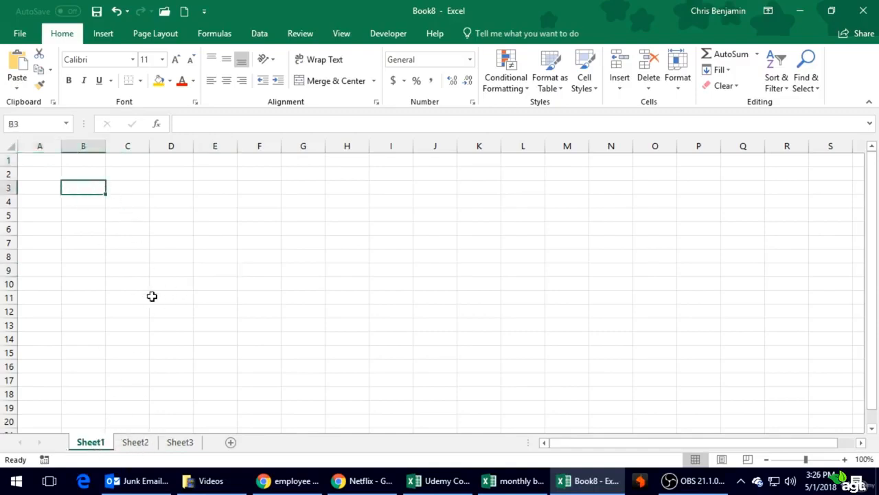
pyautogui.click(118, 229)
pyautogui.click(141, 443)
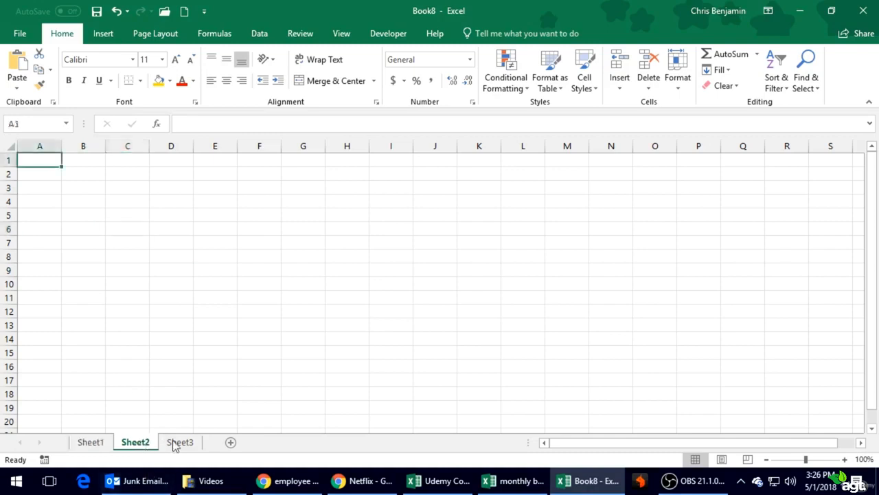
pyautogui.click(180, 443)
pyautogui.click(94, 446)
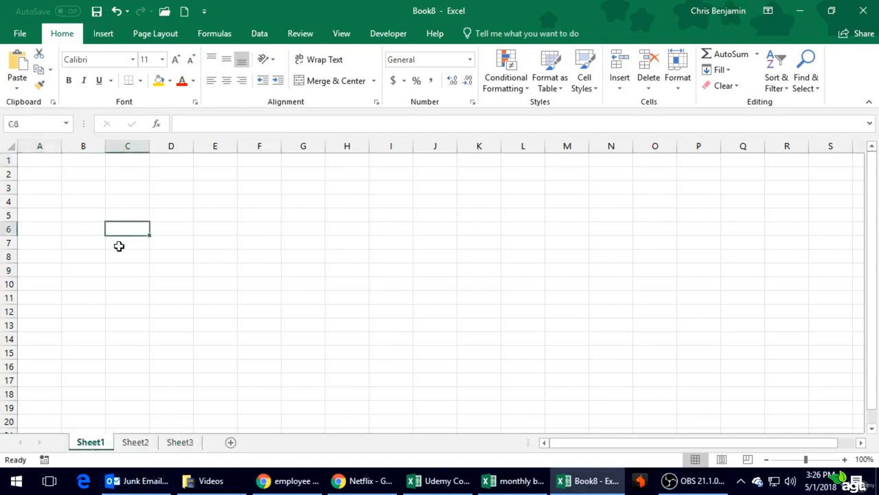
pyautogui.click(144, 444)
pyautogui.click(180, 444)
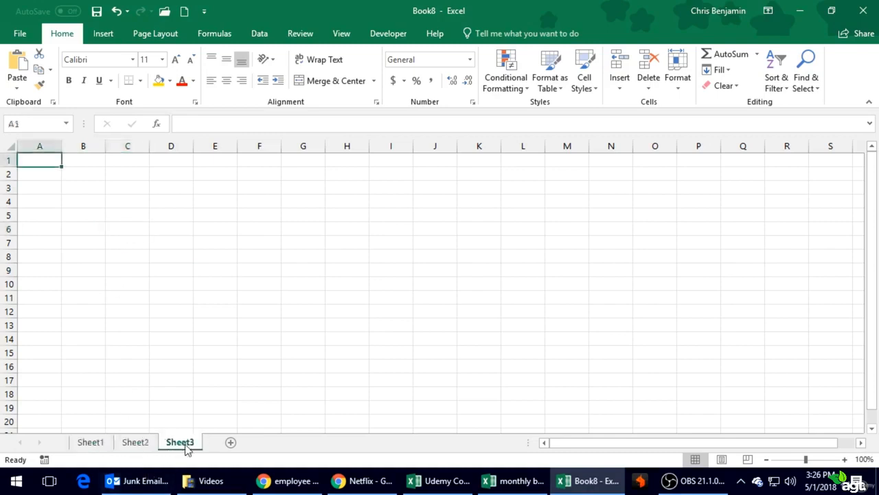
pyautogui.click(98, 443)
# - Enter the first names of two people in cells C3 and C4 of Sheet1
pyautogui.click(156, 226)
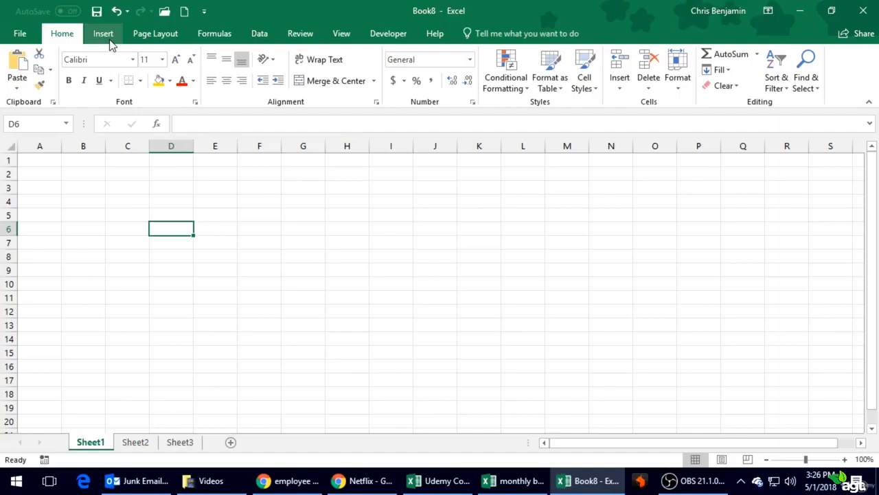
pyautogui.click(191, 193)
pyautogui.click(137, 193)
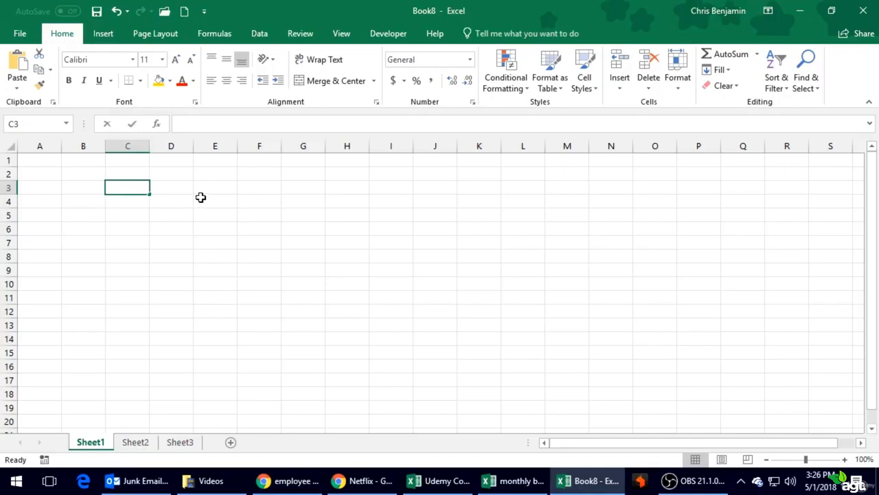
pyautogui.write('Chris')
pyautogui.press('Return')
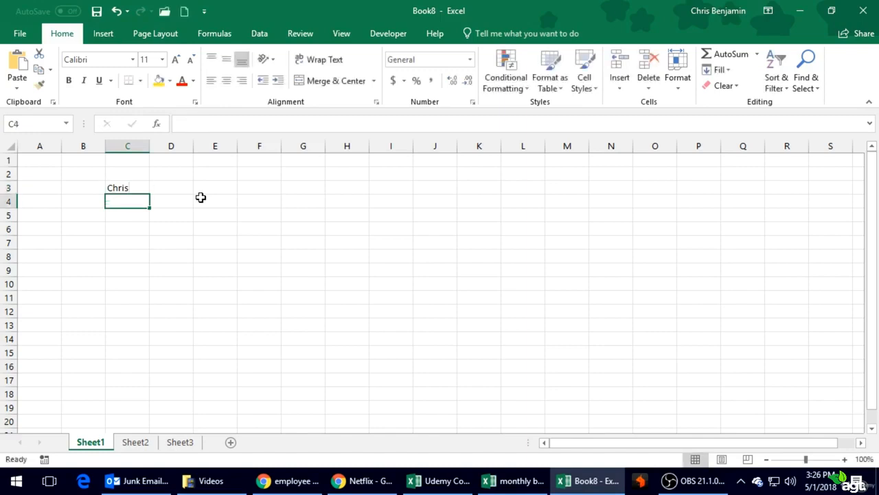
pyautogui.write("Bob'")
pyautogui.press('Return')
pyautogui.press('Up')
pyautogui.write('Bobl')
pyautogui.press('Return')
pyautogui.press('Up')
pyautogui.write('Bob')
pyautogui.press('Return')
# - Enter the first names of two more people in cells C5 and C6
pyautogui.write('Jul')
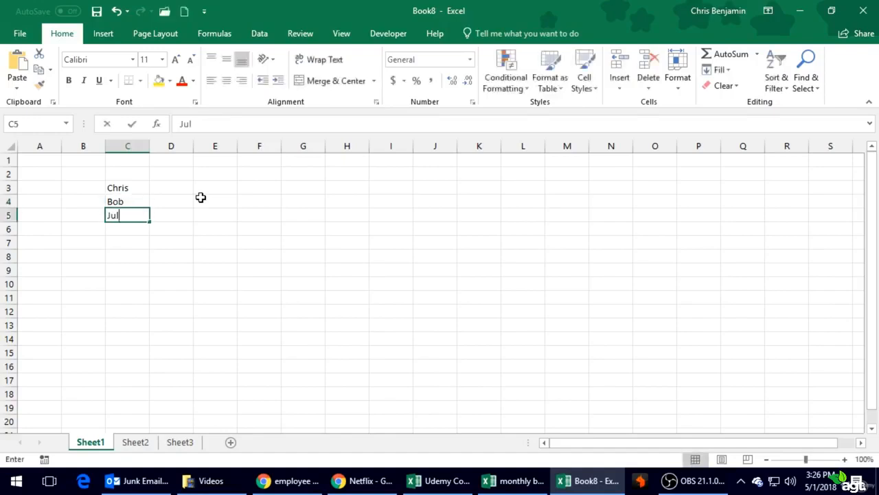
pyautogui.write('ie')
pyautogui.press('Return')
pyautogui.write('Mark')
pyautogui.press('Return')
# - Enter the column headings Test 1, Test 2 and Test 3 in cells D2 to F2
pyautogui.press('Up')
pyautogui.press('Up')
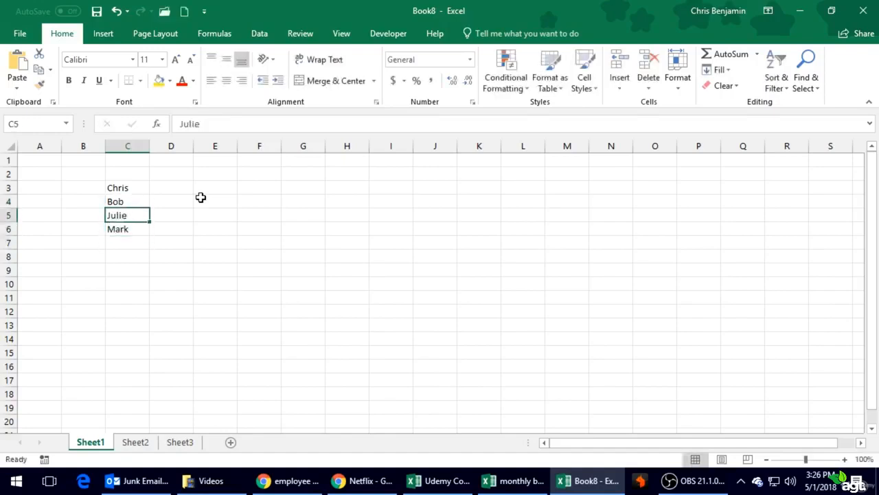
pyautogui.press('Up')
pyautogui.press('Up')
pyautogui.press('Up')
pyautogui.press('Right')
pyautogui.write('Test 1')
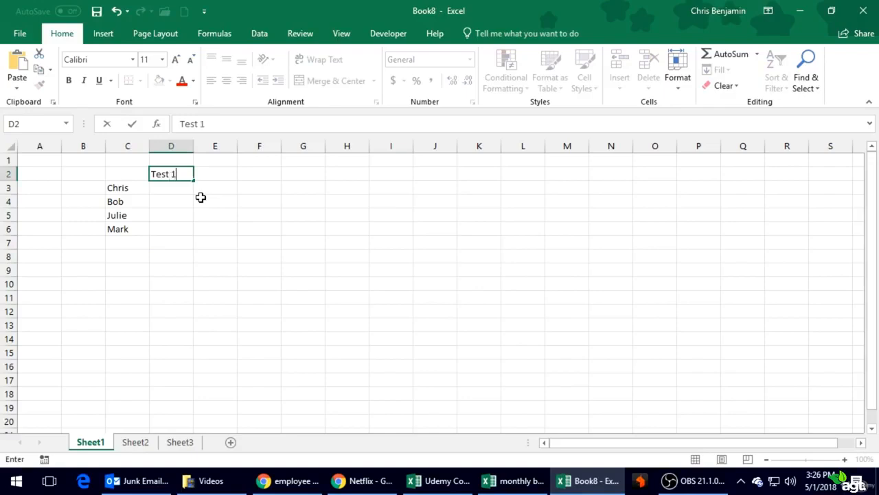
pyautogui.press('Right')
pyautogui.write('Test 2')
pyautogui.press('Return')
pyautogui.press('Up')
pyautogui.press('Right')
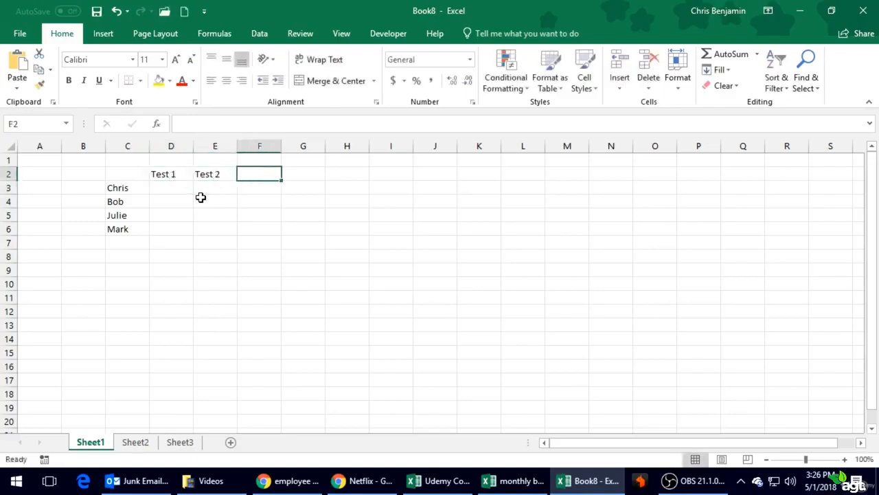
pyautogui.write('Test 3')
pyautogui.press('Return')
# - Examine heading, name and empty cells one by one, comparing each cell's contents with the formula bar
pyautogui.press('Up')
pyautogui.press('Left')
pyautogui.press('Left')
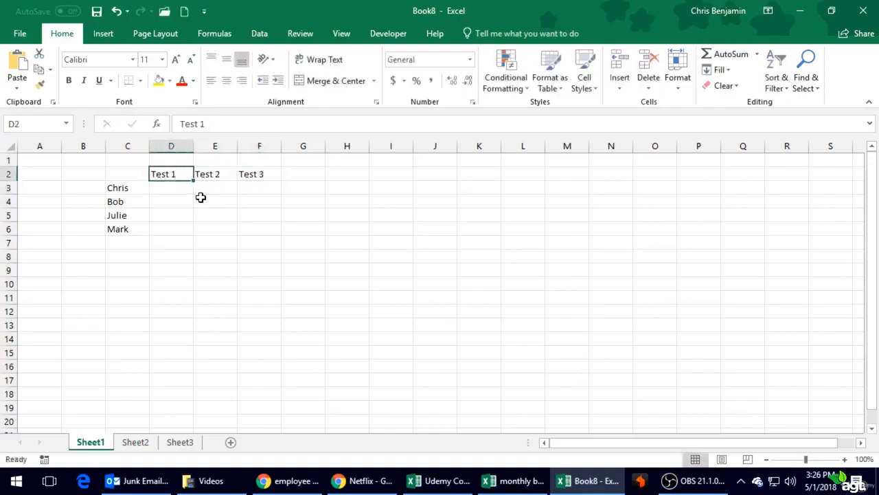
pyautogui.press('Down')
pyautogui.press('Down')
pyautogui.press('Left')
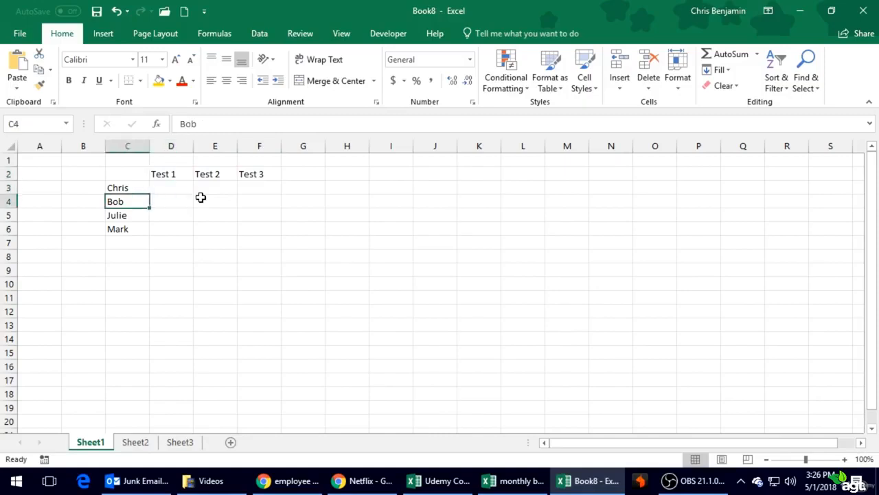
pyautogui.press('Up')
pyautogui.press('Up')
pyautogui.press('Right')
pyautogui.press('Down')
pyautogui.press('Down')
pyautogui.press('Down')
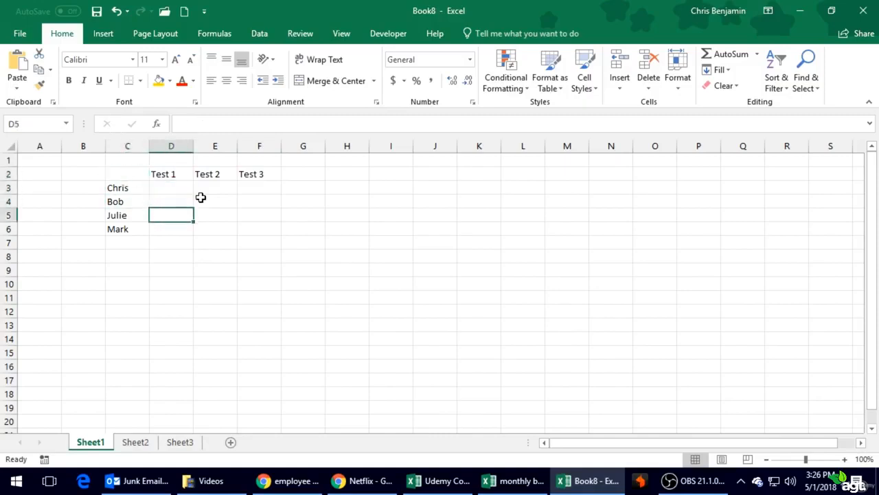
pyautogui.press('Up')
pyautogui.press('Up')
pyautogui.press('Up')
pyautogui.press('Down')
pyautogui.press('Left')
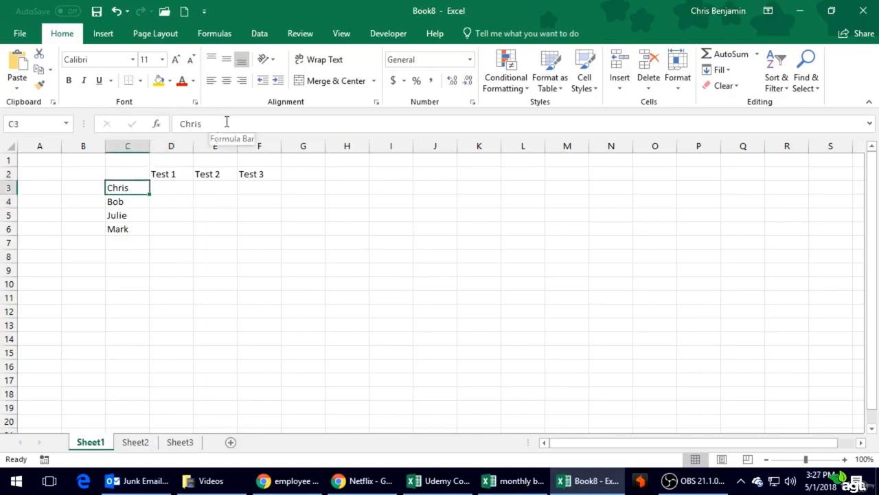
pyautogui.click(160, 242)
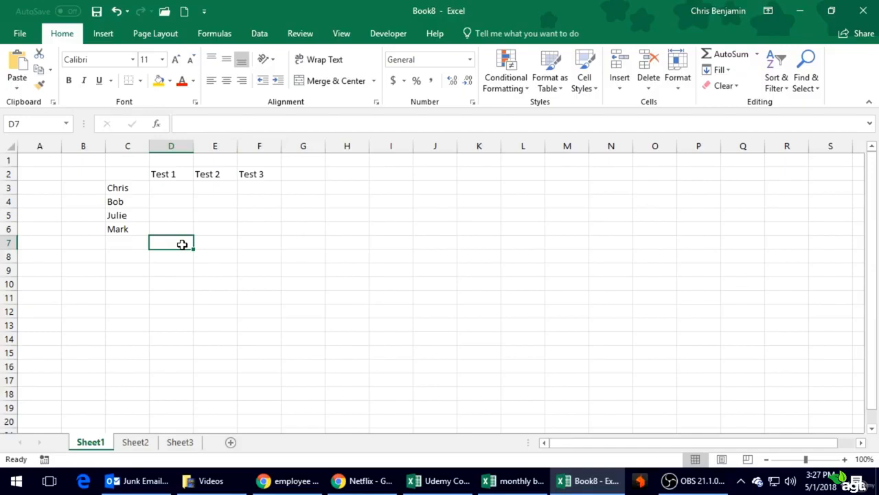
pyautogui.click(265, 123)
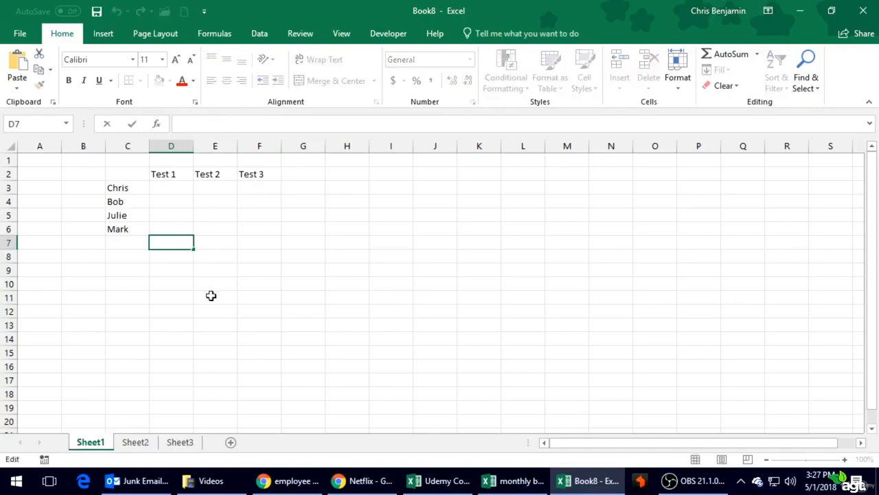
# - Enter the scores 79, 85 and 97 in cells D3 to F3 for the first person
pyautogui.click(171, 197)
pyautogui.click(171, 188)
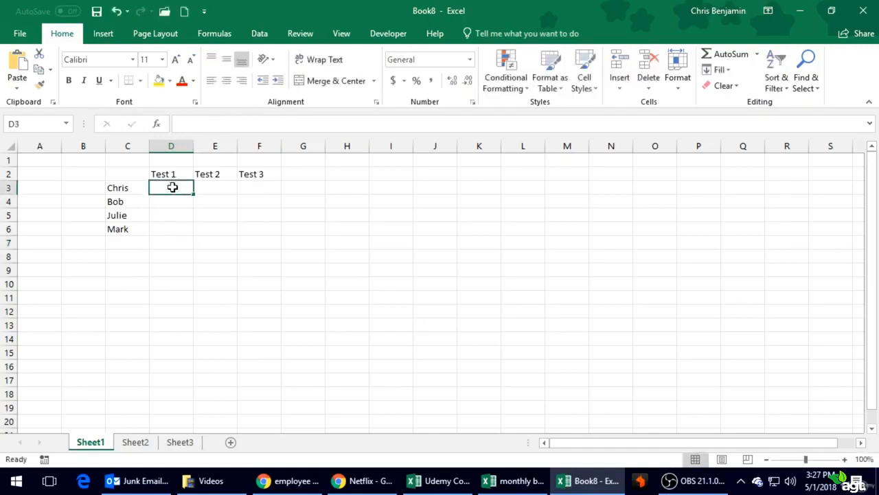
pyautogui.write('79')
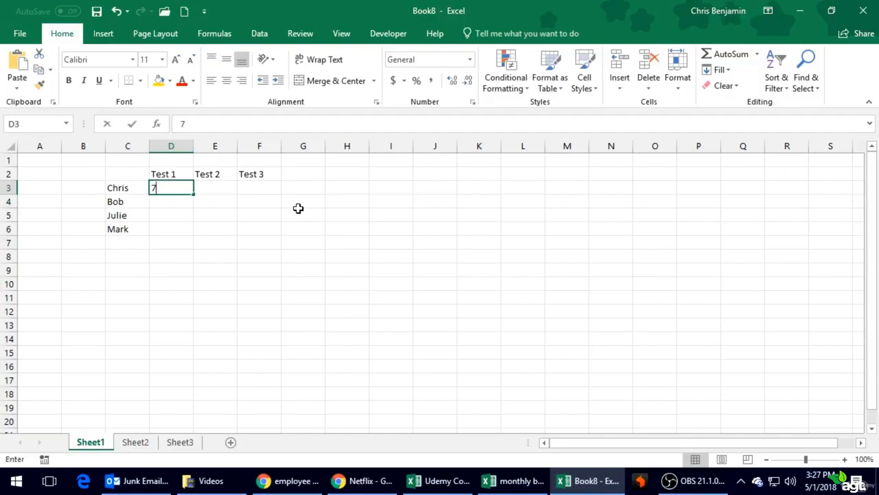
pyautogui.press('Tab')
pyautogui.write('85')
pyautogui.press('Tab')
pyautogui.write('9')
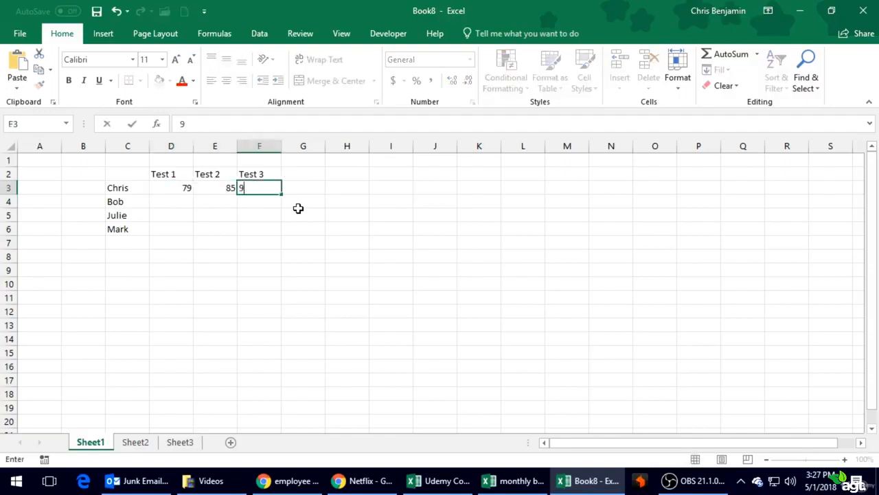
pyautogui.write('7')
pyautogui.press('Return')
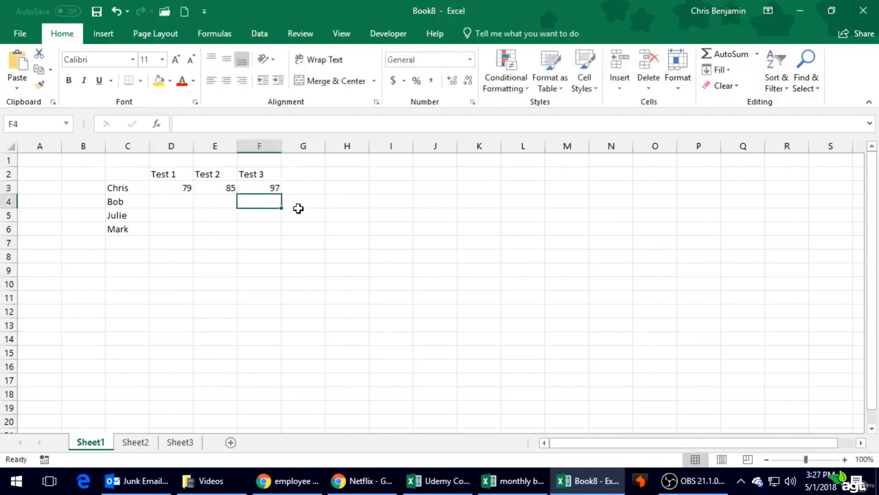
# - Fill the second person's row with the scores 85, 78 and 86 in cells D4 to F4
pyautogui.write('86')
pyautogui.press('Left')
pyautogui.write('78')
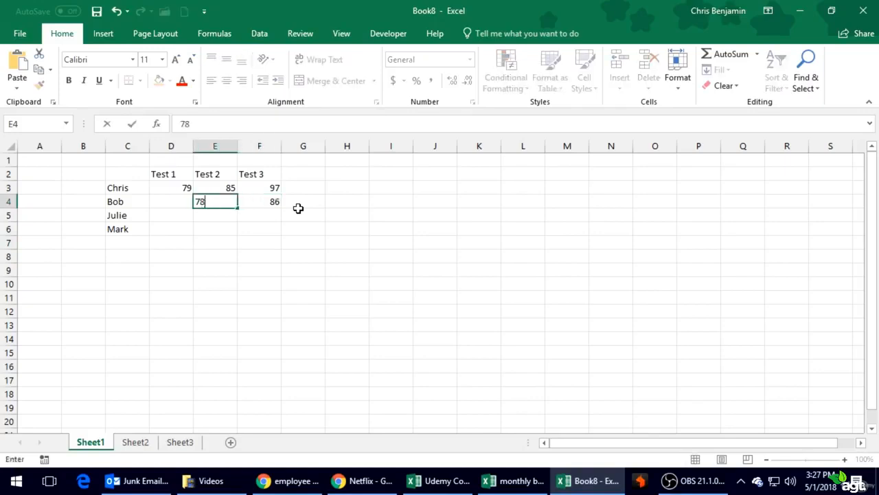
pyautogui.press('Left')
pyautogui.write('1')
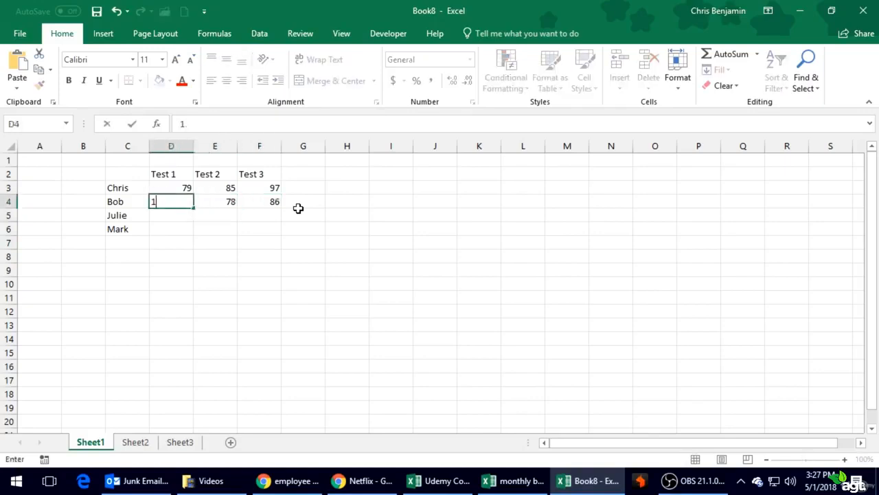
pyautogui.write('585')
pyautogui.press('Return')
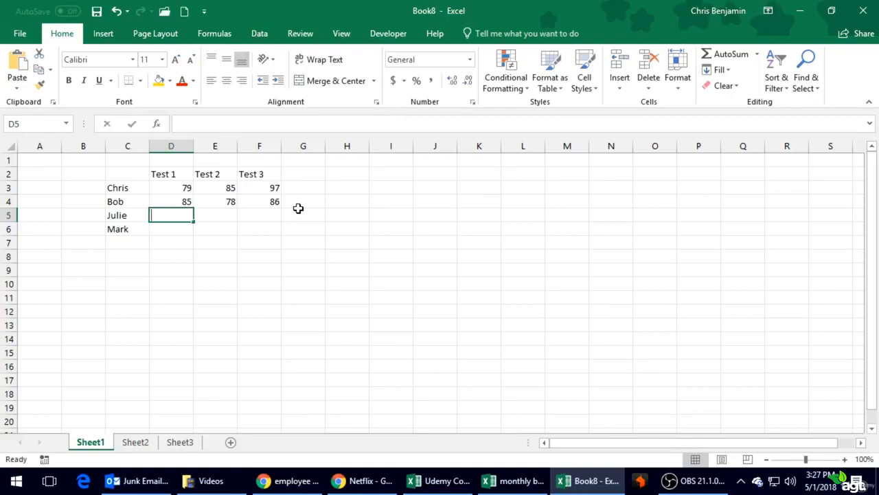
# - Enter the third person's scores 67, 85 and 75 in cells D5 to F5
pyautogui.write('67')
pyautogui.press('Right')
pyautogui.write('85')
pyautogui.press('Right')
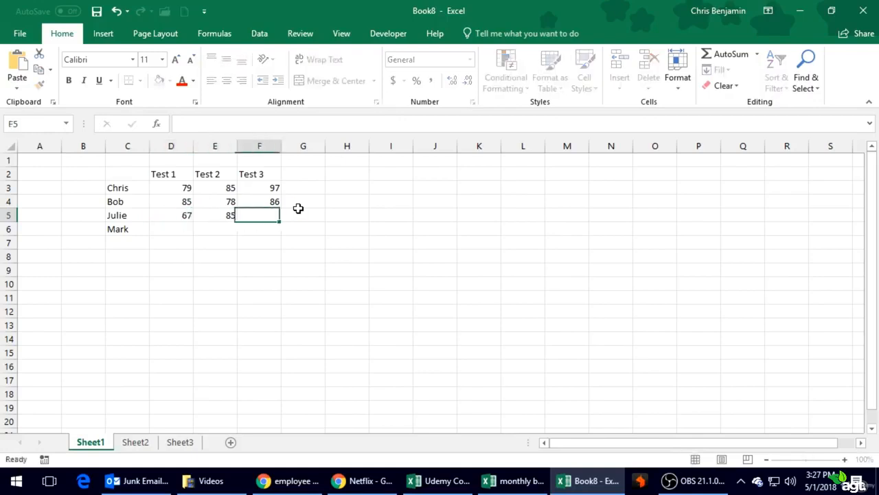
pyautogui.write('75')
pyautogui.press('Return')
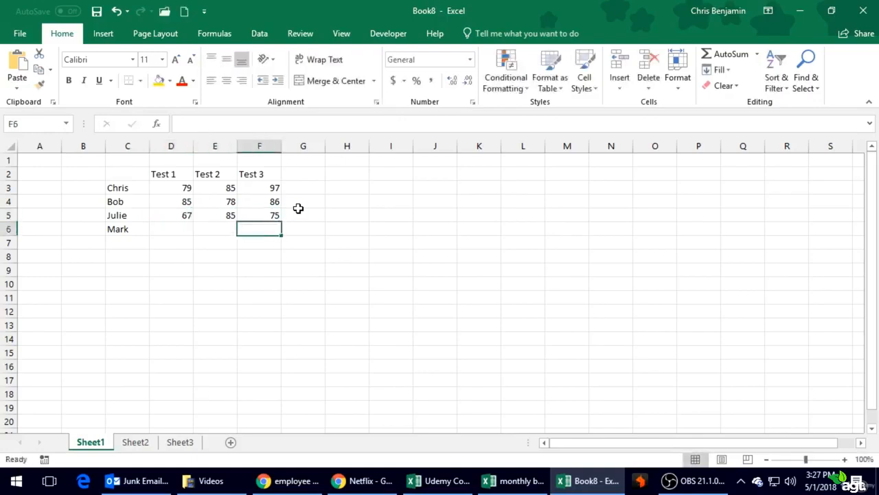
# - Complete the fourth person's row with the scores 91, 92 and 100 in cells D6 to F6
pyautogui.write('100')
pyautogui.press('Left')
pyautogui.write('92')
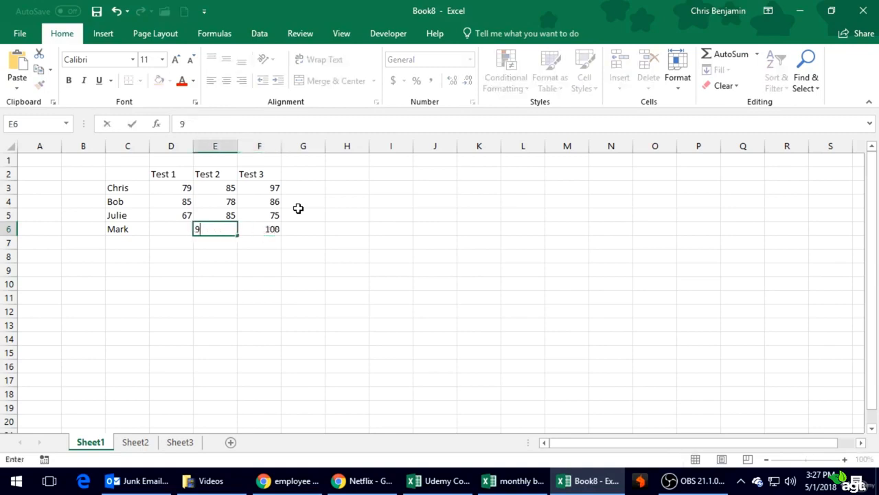
pyautogui.press('Left')
pyautogui.write('91')
pyautogui.press('Return')
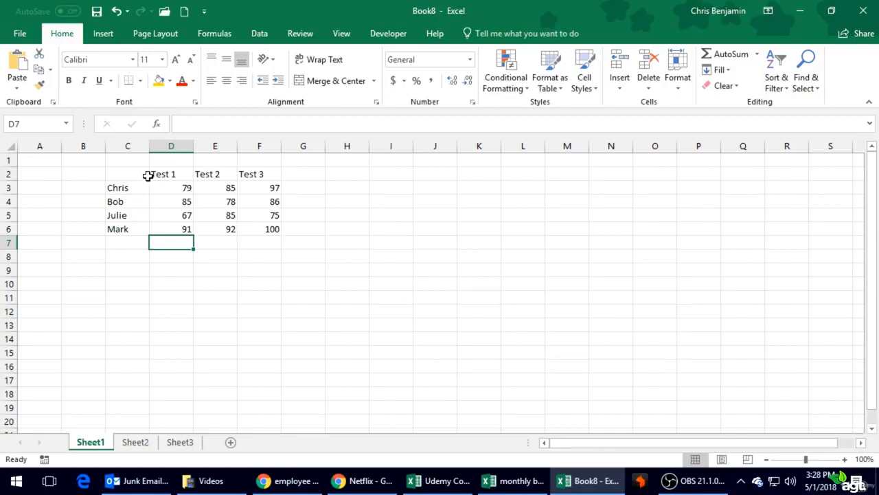
# - Practise selecting the heading range C2 to F2 and deselecting it again by choosing single cells
pyautogui.moveTo(129, 174); pyautogui.dragTo(261, 177)
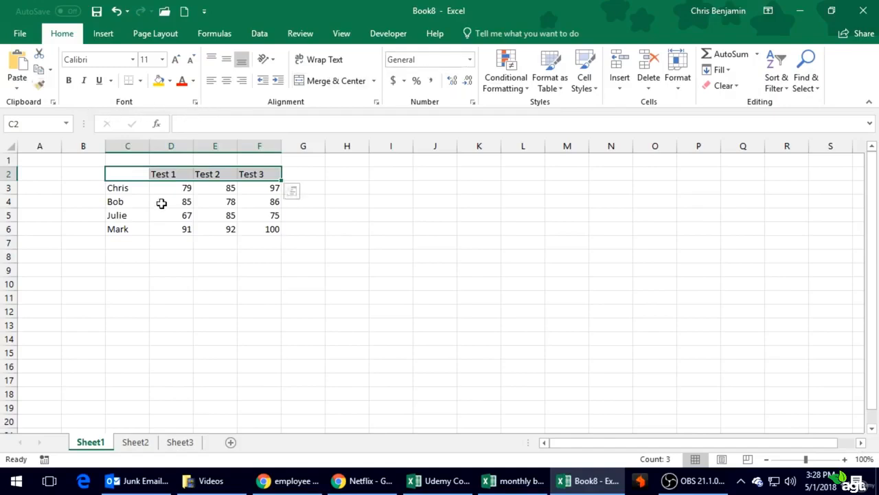
pyautogui.click(162, 243)
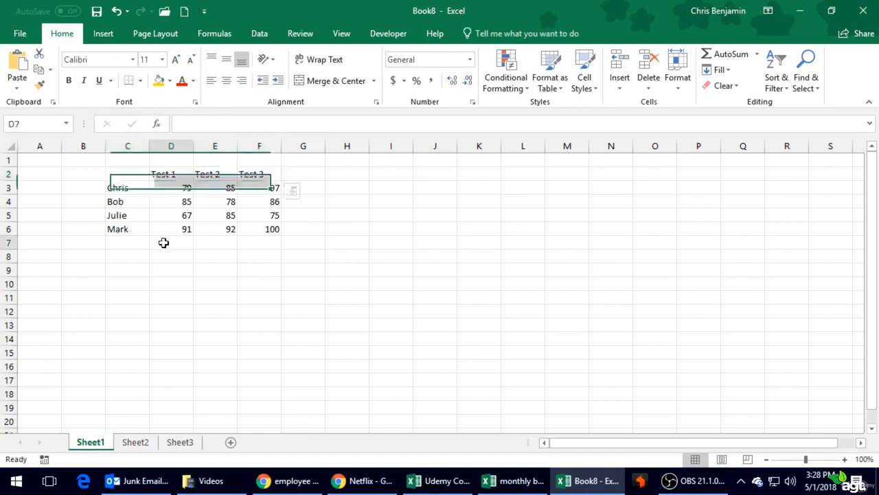
pyautogui.click(142, 174)
pyautogui.click(173, 265)
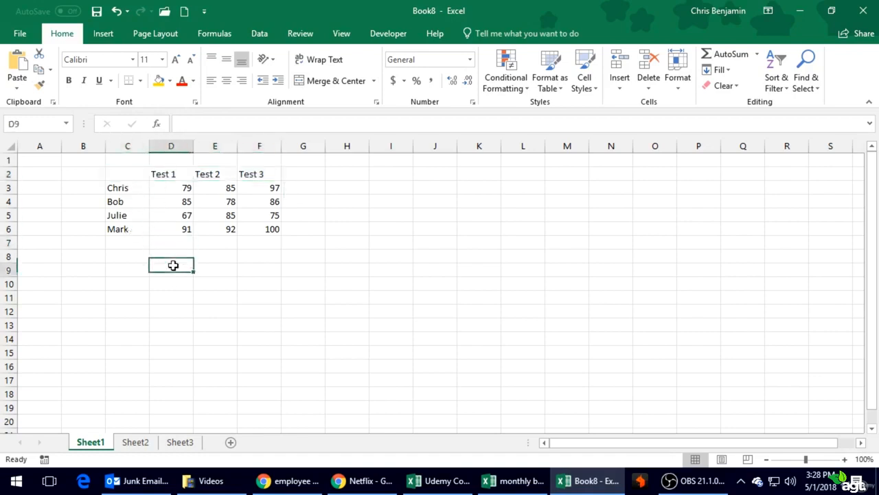
pyautogui.click(186, 231)
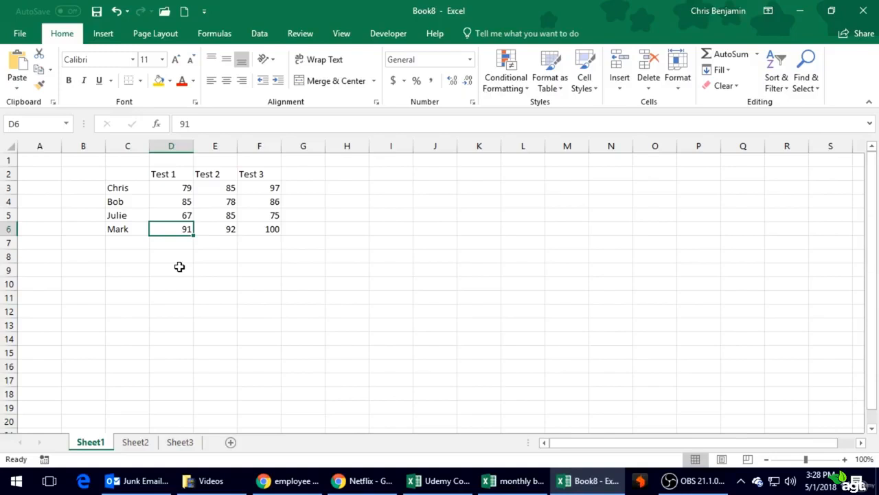
pyautogui.click(136, 173)
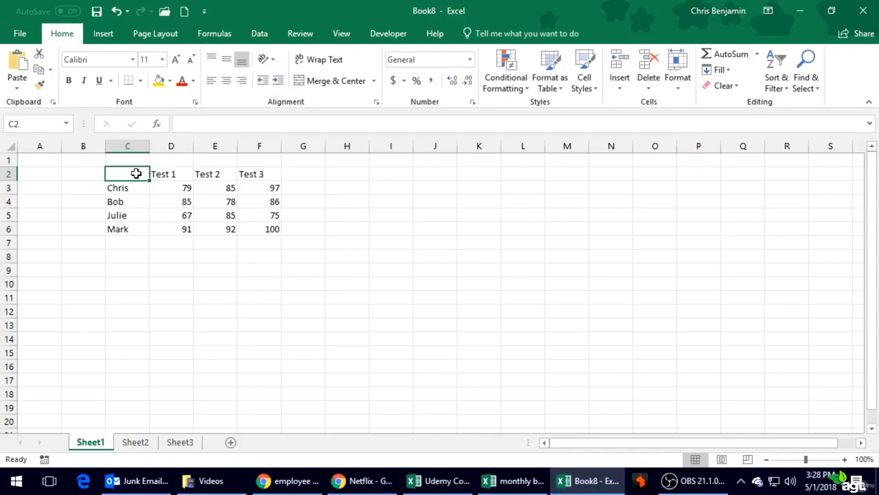
pyautogui.moveTo(136, 173); pyautogui.dragTo(252, 182)
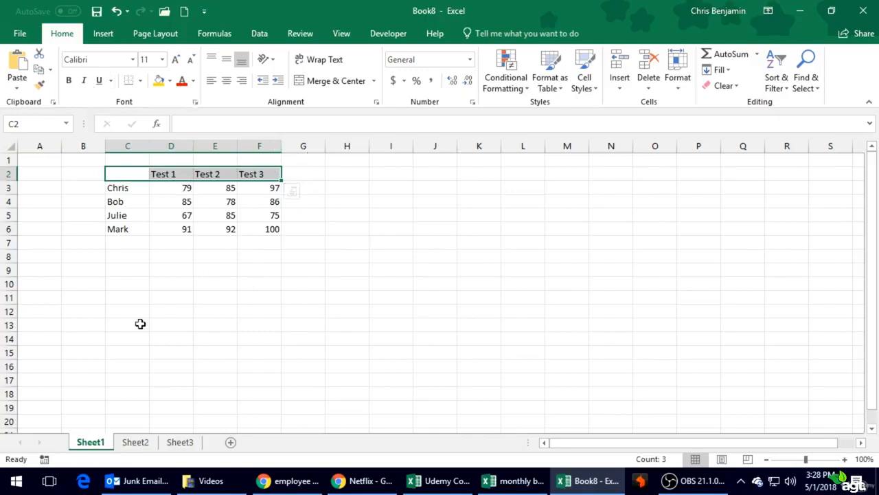
pyautogui.click(244, 252)
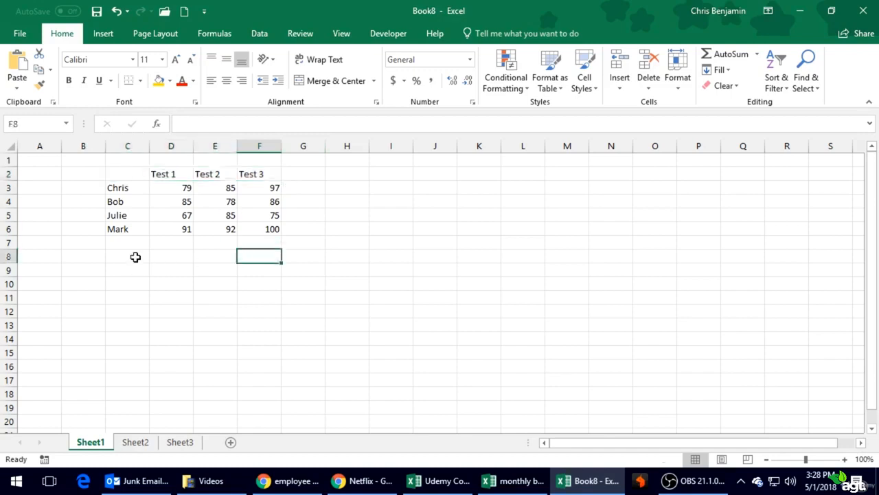
# - Practise extending a selection from C8 over the empty block to F11 and shrinking it back
pyautogui.click(136, 257)
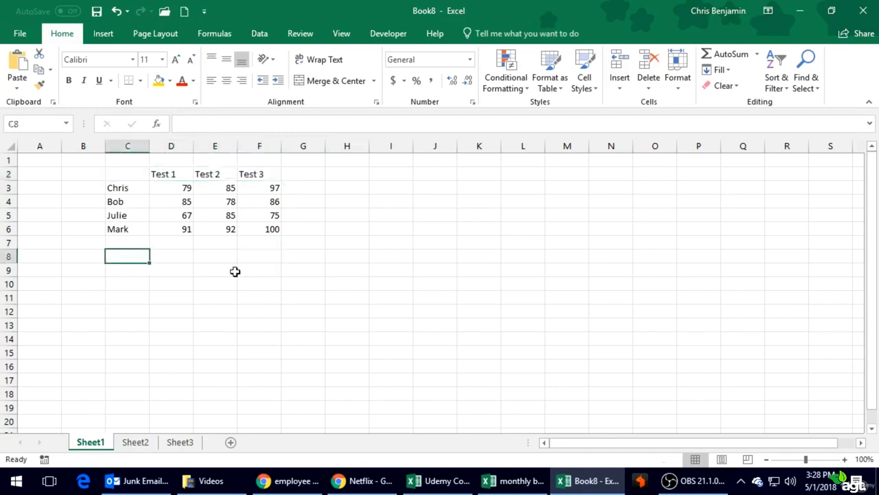
pyautogui.hotkey('shift', 'Right')
pyautogui.hotkey('shift', 'Right')
pyautogui.hotkey('shift', 'Right')
pyautogui.hotkey('shift', 'Down')
pyautogui.hotkey('shift', 'Down')
pyautogui.hotkey('shift', 'Down')
pyautogui.hotkey('shift', 'Down')
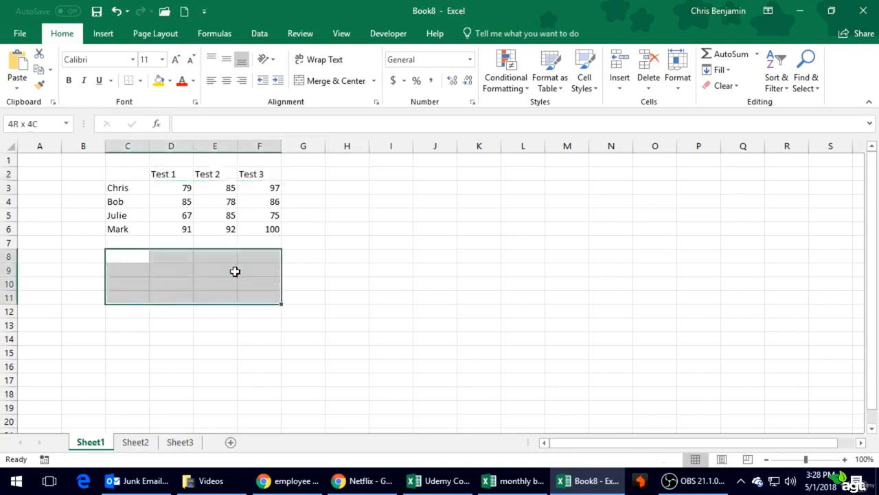
pyautogui.hotkey('shift', 'Up')
pyautogui.hotkey('shift', 'Up')
pyautogui.hotkey('shift', 'Up')
pyautogui.hotkey('shift', 'Up')
pyautogui.hotkey('shift', 'Left')
pyautogui.hotkey('shift', 'Left')
pyautogui.hotkey('shift', 'Left')
pyautogui.hotkey('shift', 'Left')
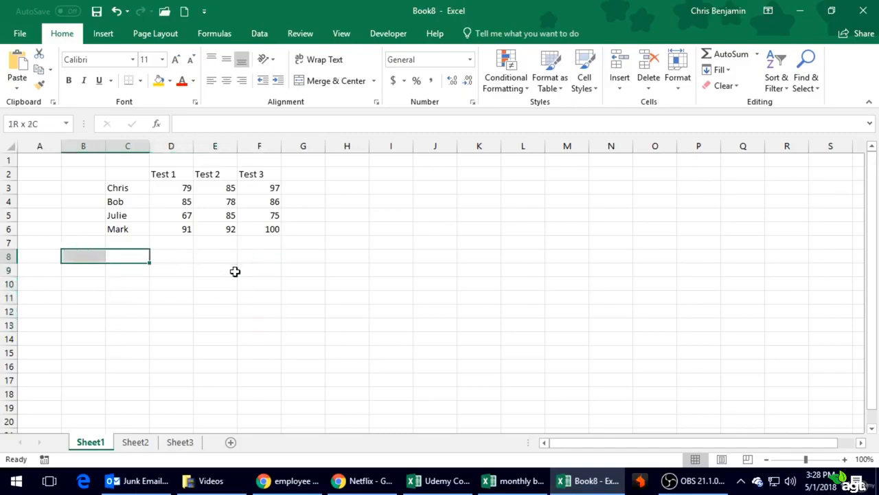
pyautogui.hotkey('shift', 'Right')
pyautogui.hotkey('shift', 'Right')
pyautogui.hotkey('shift', 'Right')
pyautogui.hotkey('shift', 'Right')
# - Set the font size of the heading cells C2 to F2 to 12, keeping the Calibri font
pyautogui.press('Up')
pyautogui.press('Up')
pyautogui.press('Up')
pyautogui.press('Up')
pyautogui.press('Up')
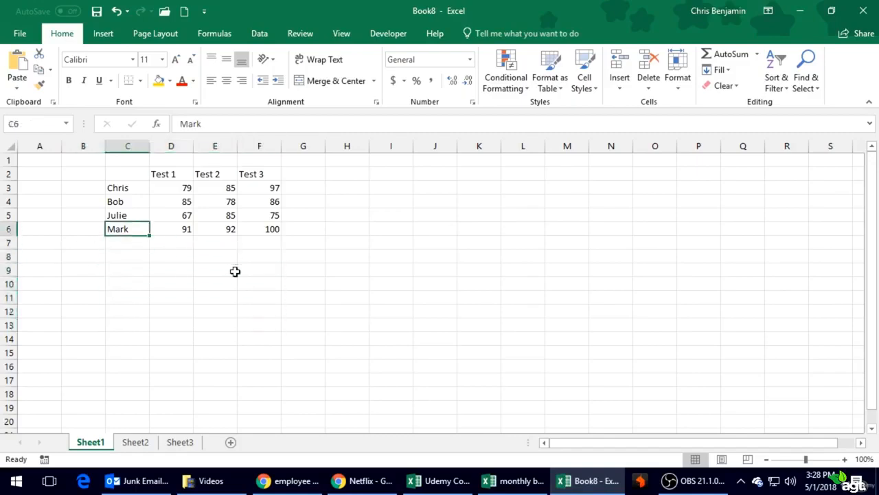
pyautogui.press('Up')
pyautogui.hotkey('shift', 'Right')
pyautogui.hotkey('shift', 'Right')
pyautogui.hotkey('shift', 'Right')
pyautogui.hotkey('shift', 'Right')
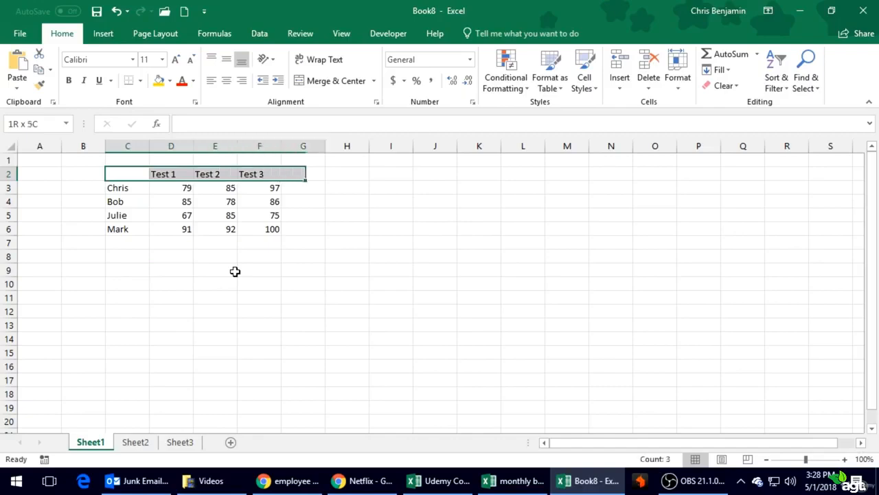
pyautogui.hotkey('shift', 'Right')
pyautogui.hotkey('shift', 'Left')
pyautogui.hotkey('shift', 'Left')
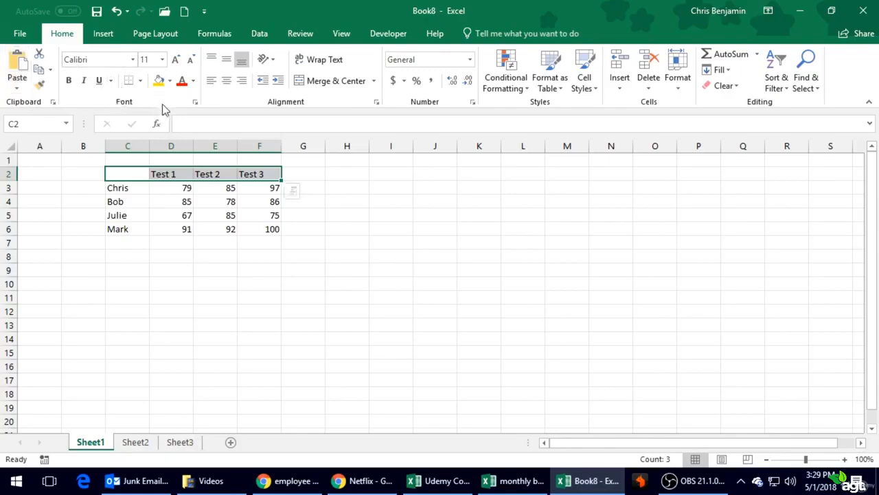
pyautogui.click(134, 61)
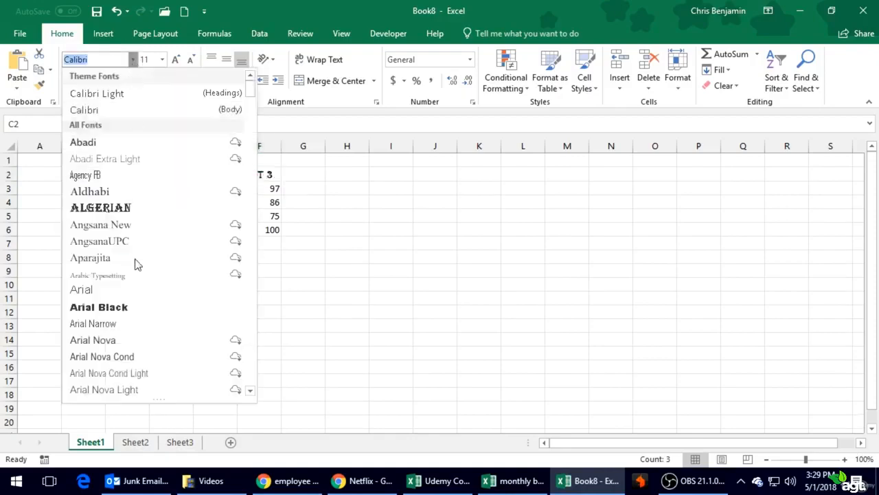
pyautogui.click(133, 62)
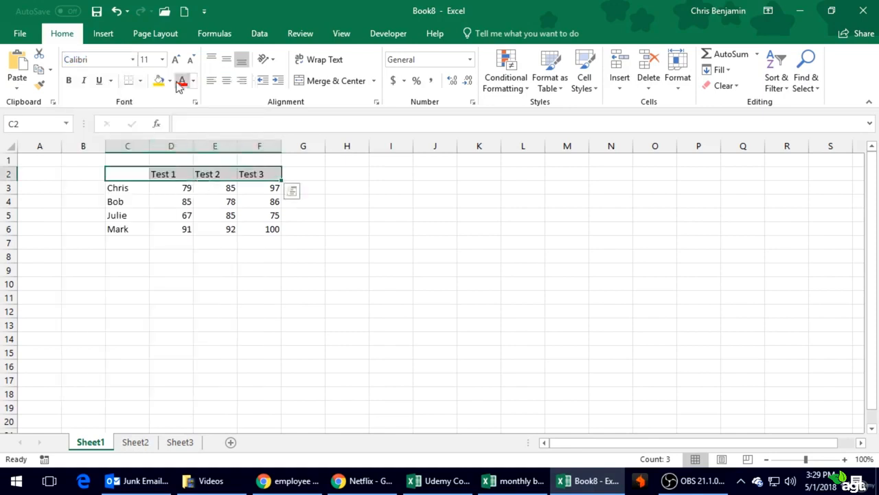
pyautogui.click(163, 61)
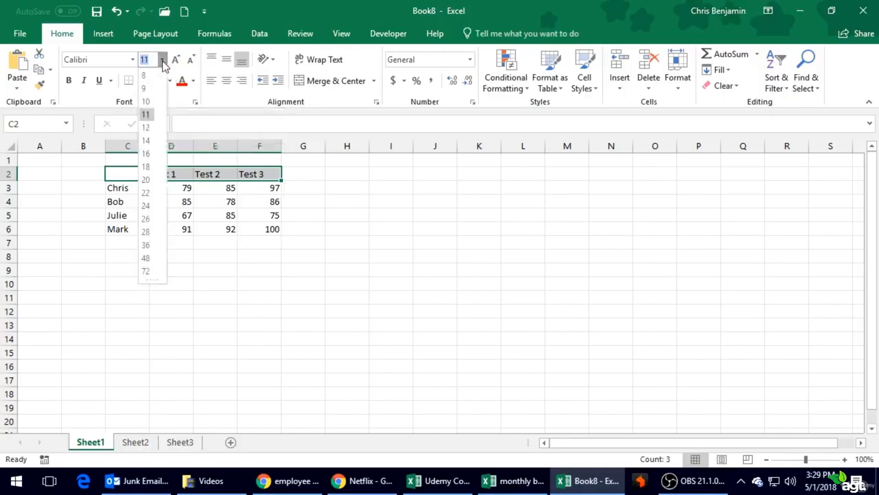
pyautogui.click(147, 128)
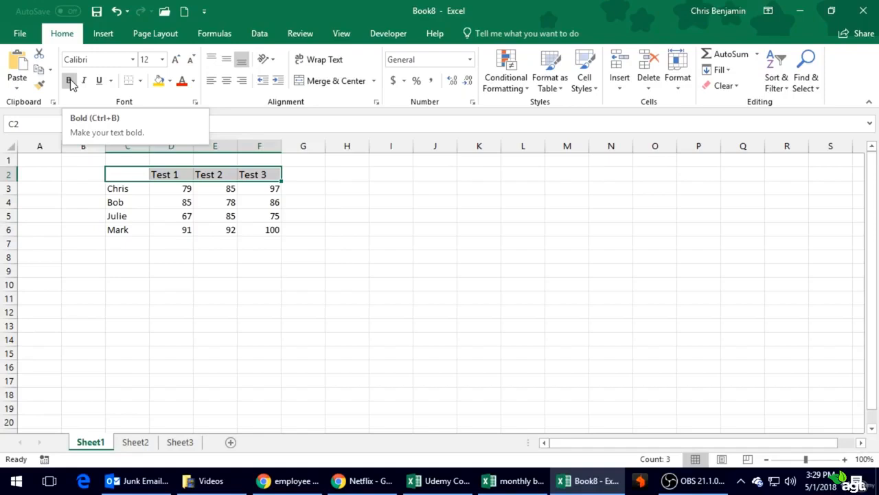
# - Make the headings in C2 to F2 bold and centre them horizontally
pyautogui.click(70, 81)
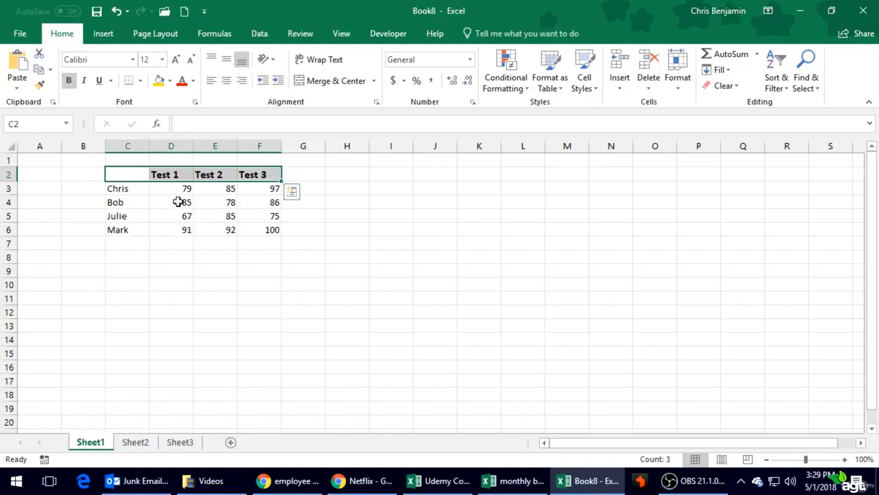
pyautogui.click(69, 81)
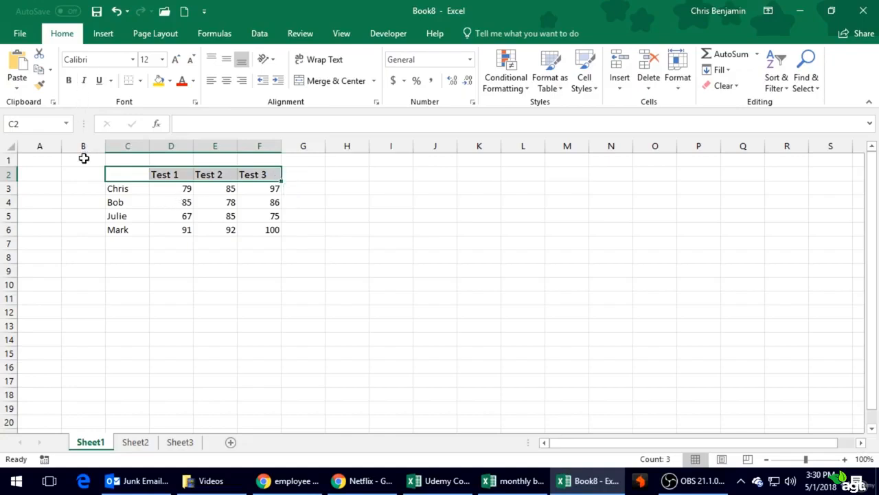
pyautogui.hotkey('ctrl', 'q')
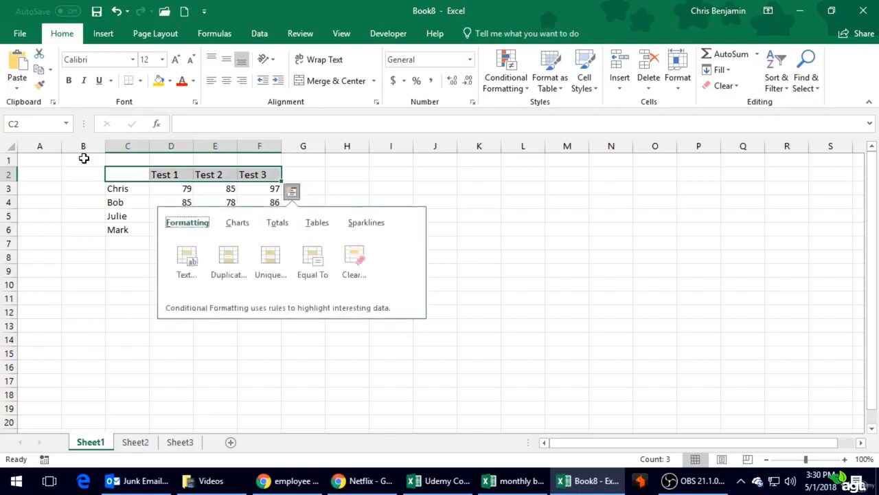
pyautogui.press('Escape')
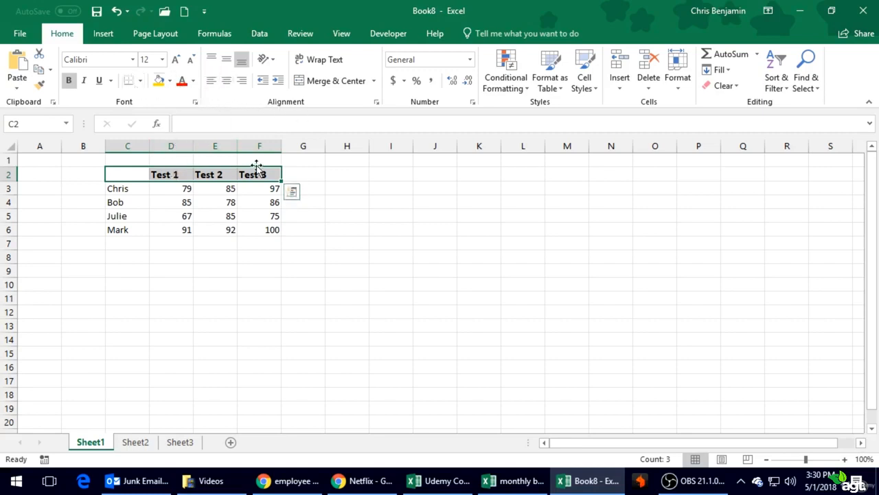
pyautogui.click(230, 81)
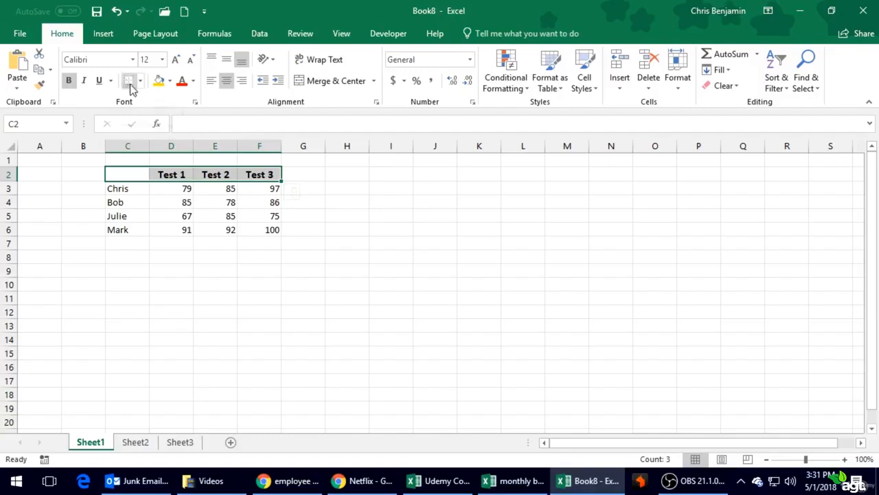
# - Add a bottom border under the headings in C2 to F2 and review the other available border styles
pyautogui.click(134, 219)
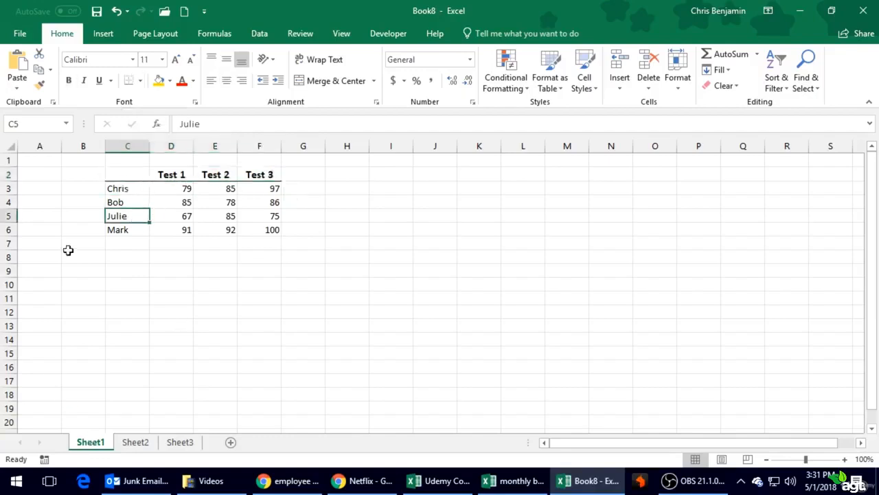
pyautogui.click(140, 81)
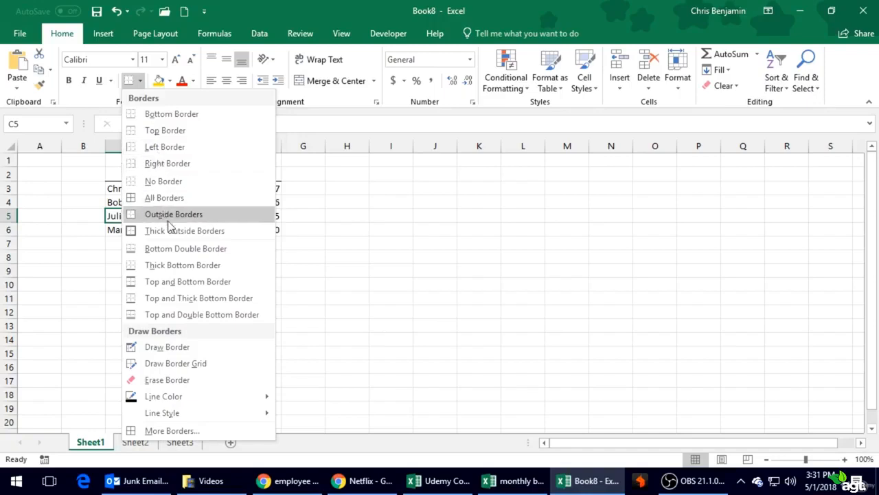
pyautogui.click(298, 254)
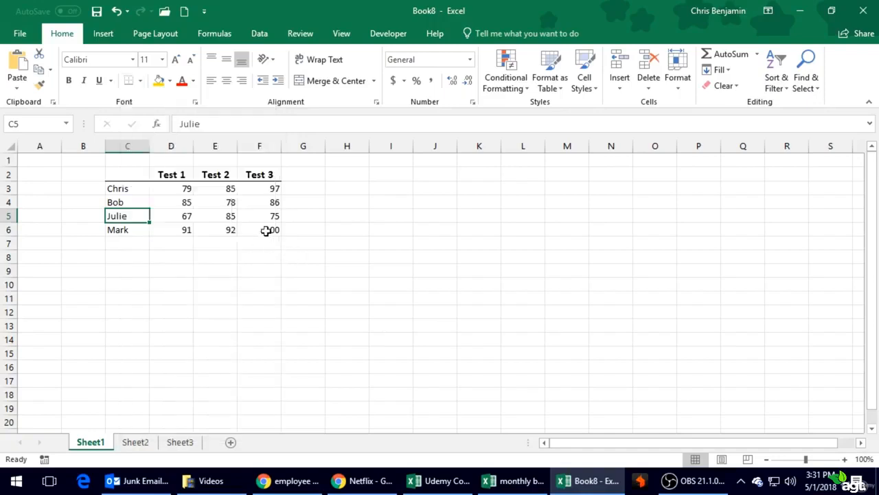
# - Fill the heading cells C2 to F2 with light green
pyautogui.click(140, 175)
pyautogui.moveTo(141, 176)
pyautogui.mouseDown()
pyautogui.moveTo(300, 179)
pyautogui.moveTo(281, 173)
pyautogui.mouseUp()
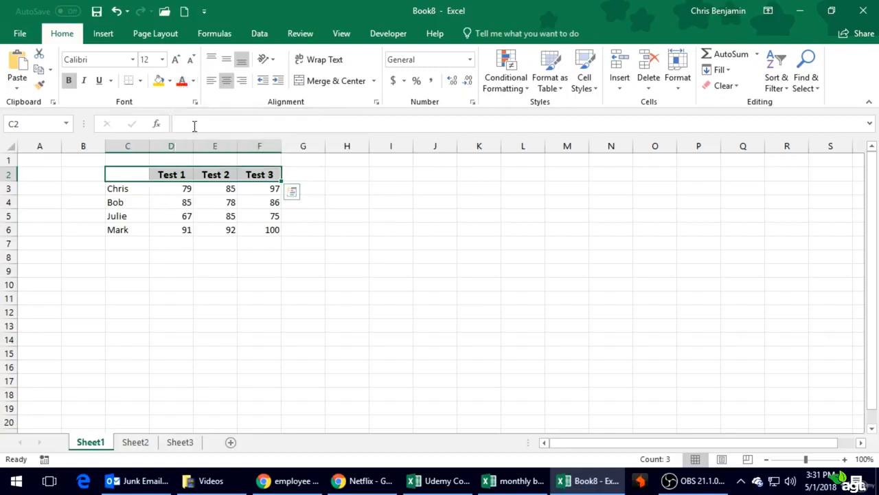
pyautogui.click(170, 81)
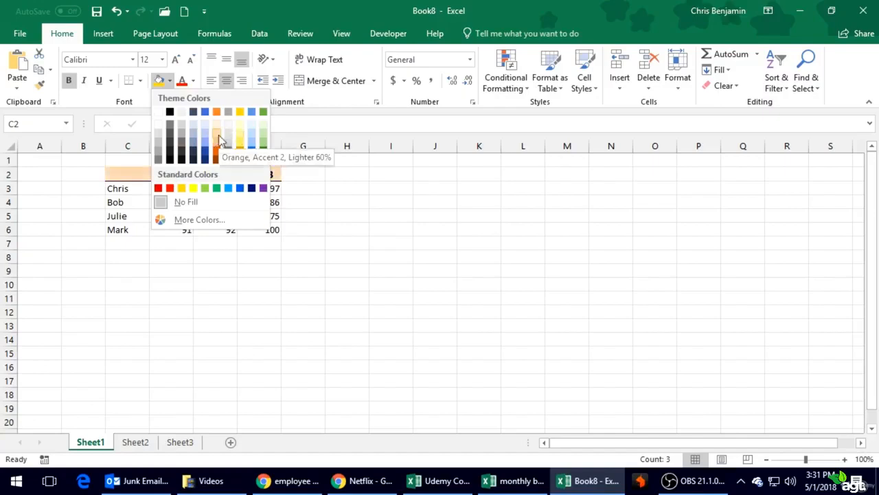
pyautogui.click(263, 140)
pyautogui.click(197, 271)
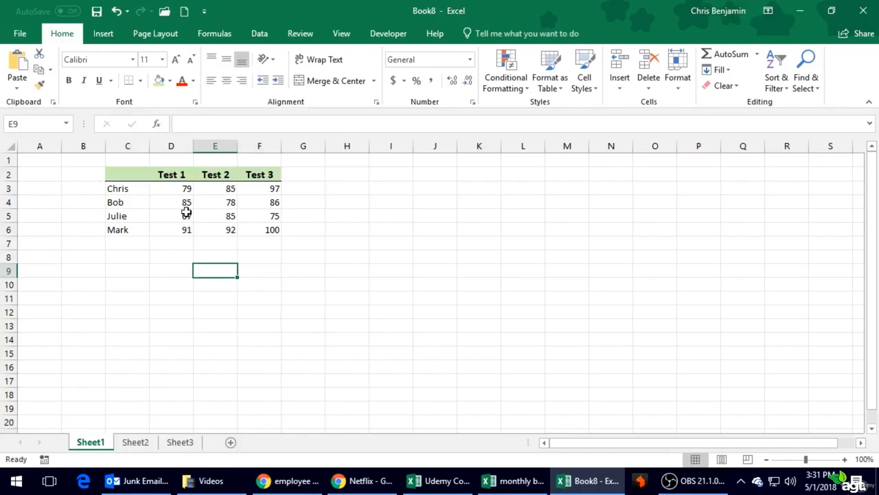
# - Copy the whole table in C2 to F6, paste it at H2 and end the copy mode
pyautogui.moveTo(184, 190); pyautogui.dragTo(259, 221)
pyautogui.click(274, 282)
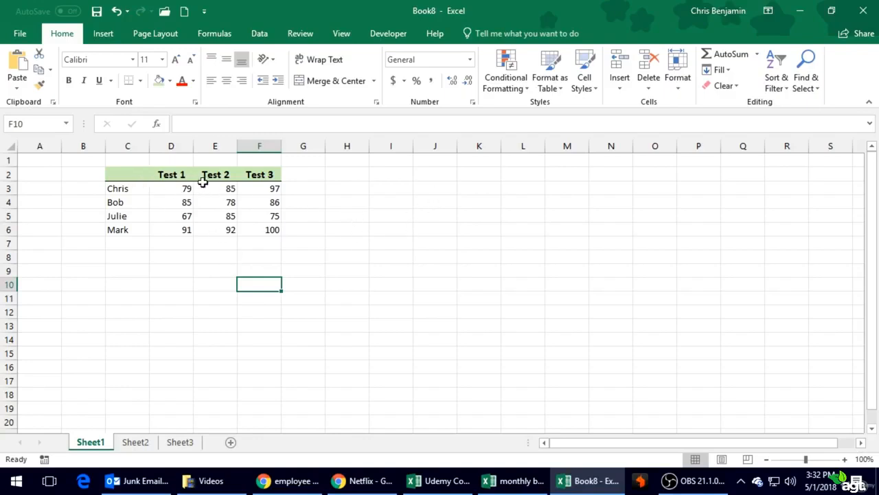
pyautogui.click(133, 171)
pyautogui.moveTo(133, 171); pyautogui.dragTo(268, 226)
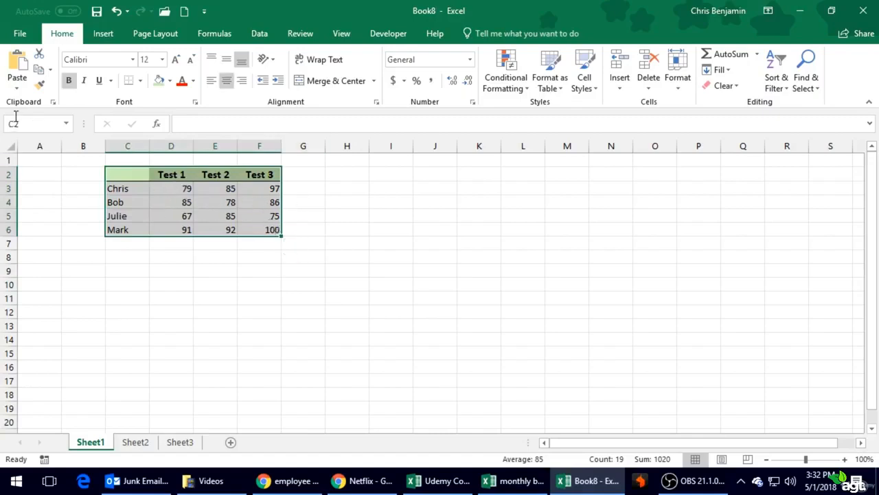
pyautogui.click(41, 75)
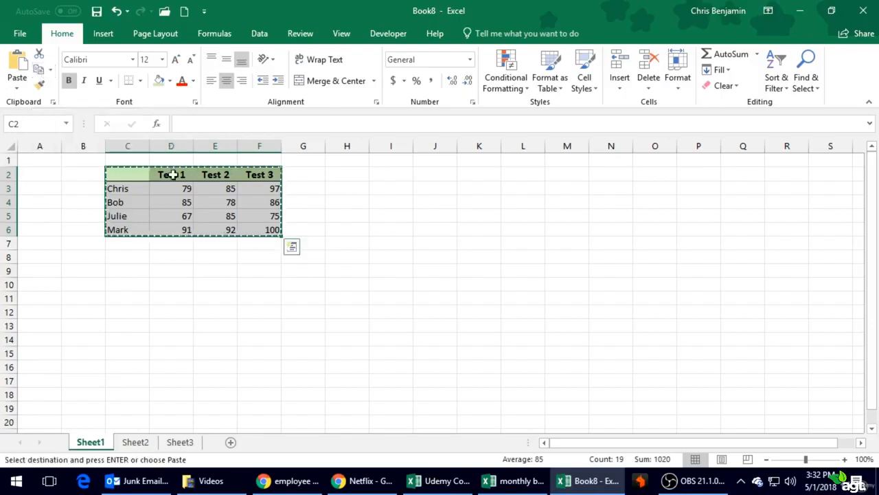
pyautogui.click(342, 173)
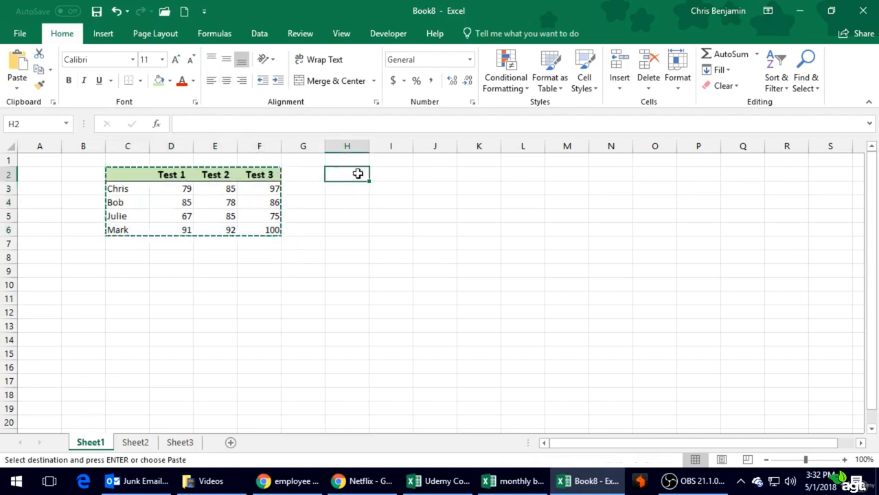
pyautogui.click(17, 71)
pyautogui.click(432, 312)
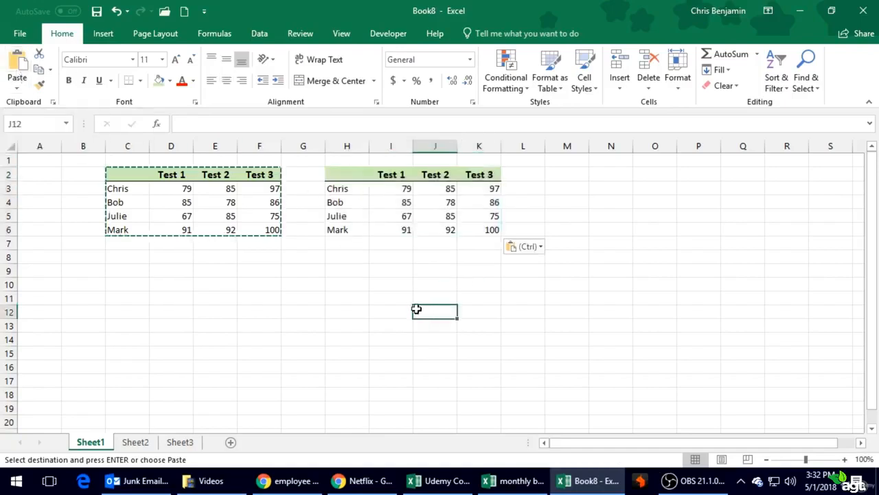
pyautogui.press('Escape')
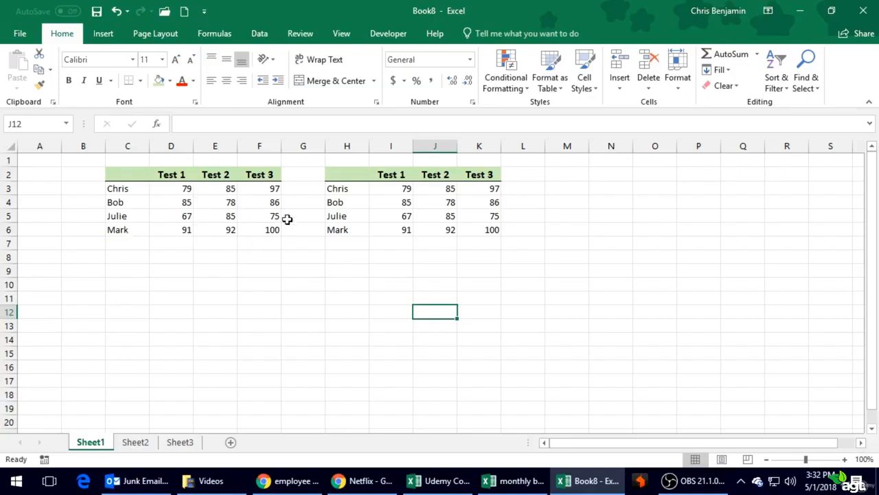
pyautogui.click(177, 177)
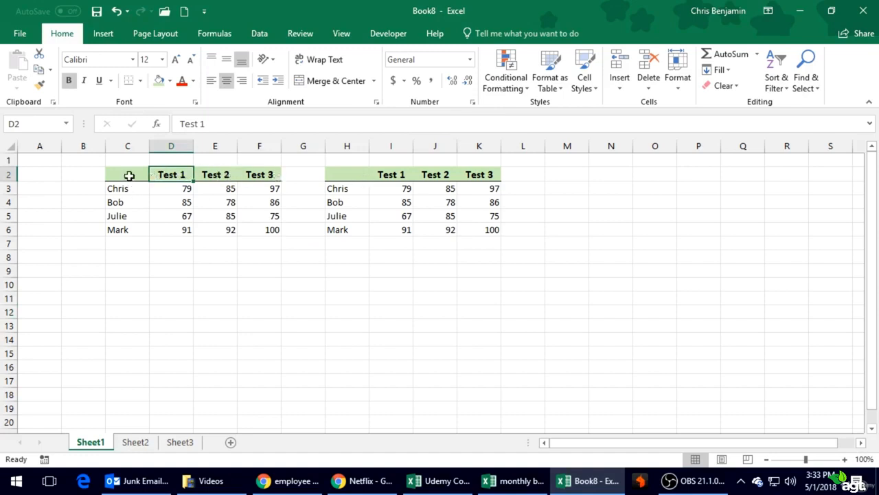
pyautogui.moveTo(129, 176); pyautogui.dragTo(230, 192)
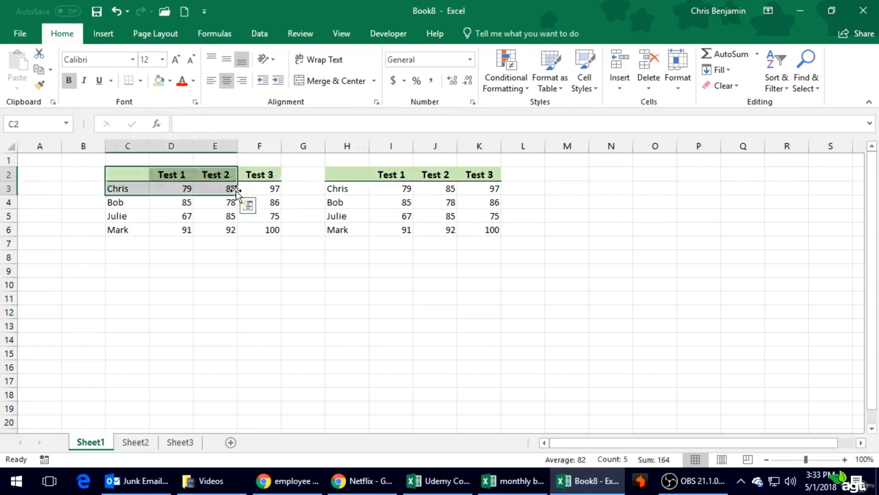
pyautogui.click(172, 176)
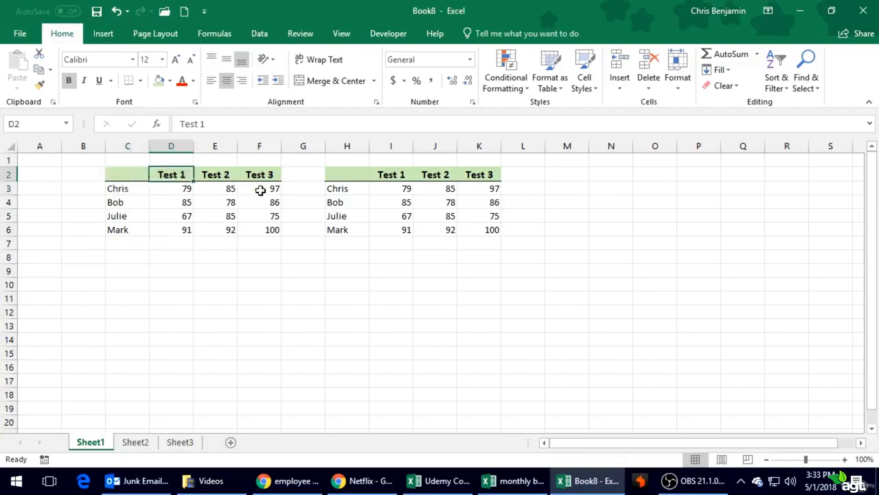
pyautogui.moveTo(121, 172); pyautogui.dragTo(265, 239)
# - Copy only the formatting of the headings C2 to F2 onto C9 to F9 with Format Painter
pyautogui.moveTo(133, 176); pyautogui.dragTo(263, 177)
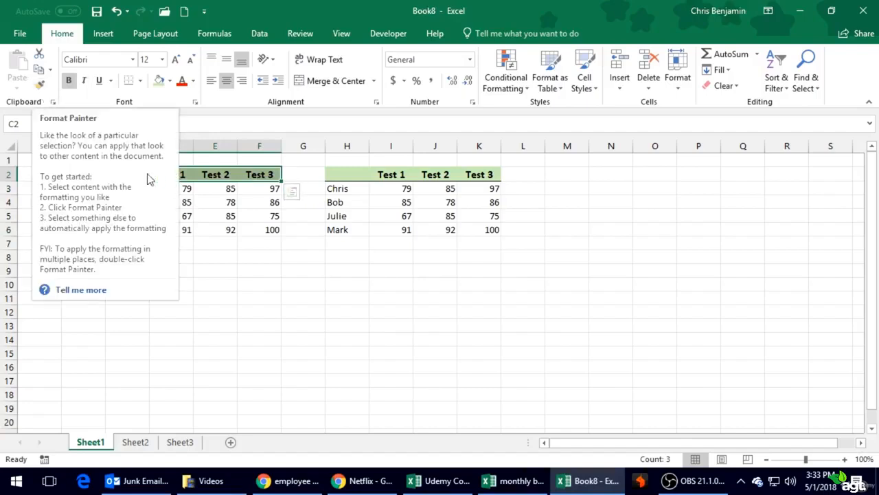
pyautogui.click(39, 84)
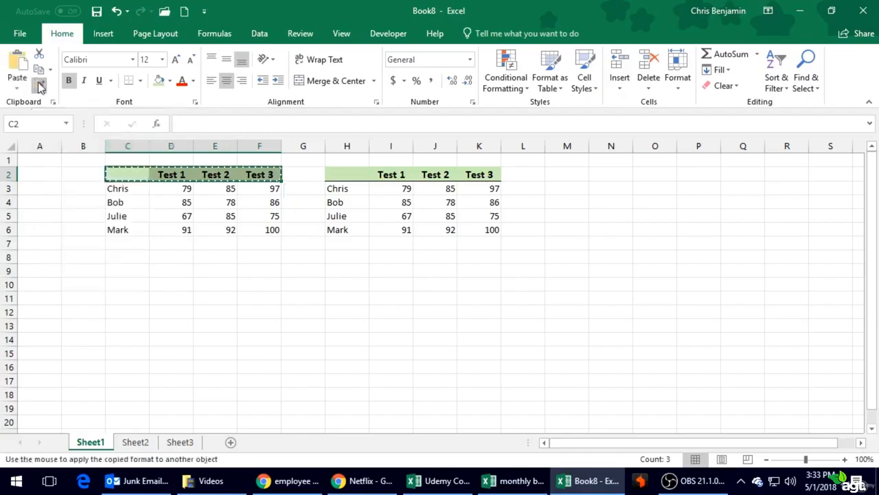
pyautogui.click(121, 272)
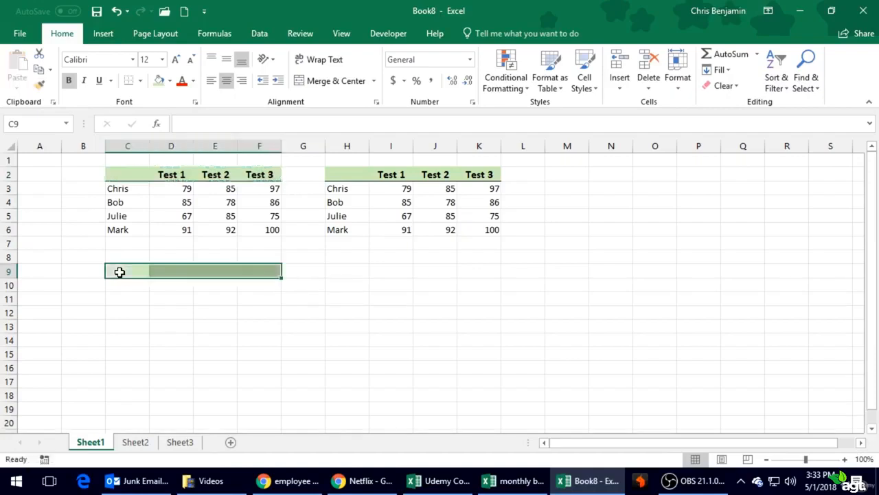
pyautogui.click(159, 323)
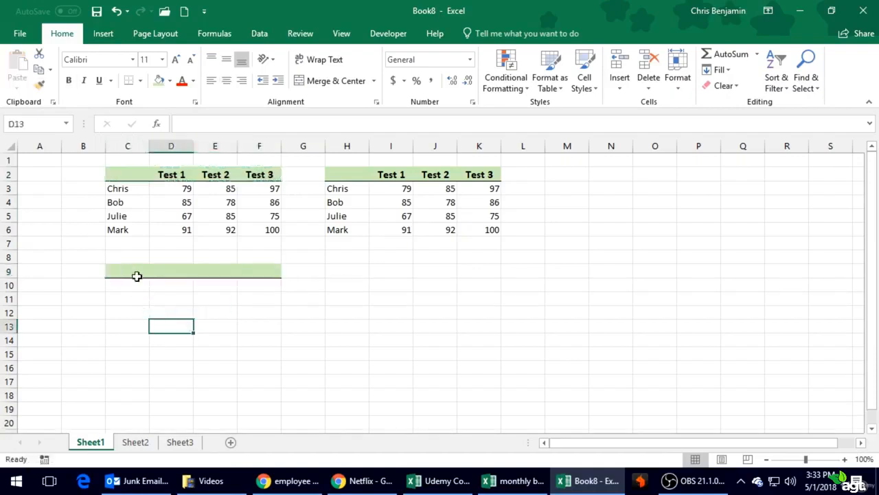
# - Enter "Test 6" in D9 and check the formatting it takes on
pyautogui.click(176, 270)
pyautogui.write('Test')
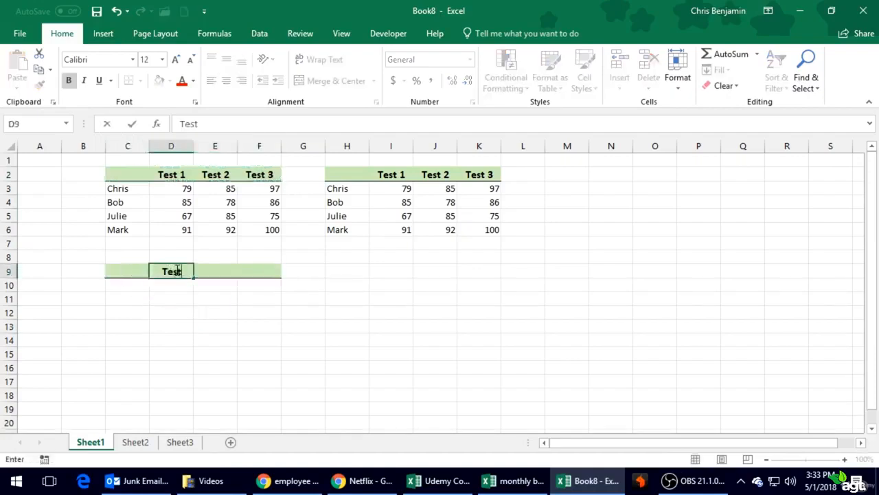
pyautogui.write(' 4')
pyautogui.press('Return')
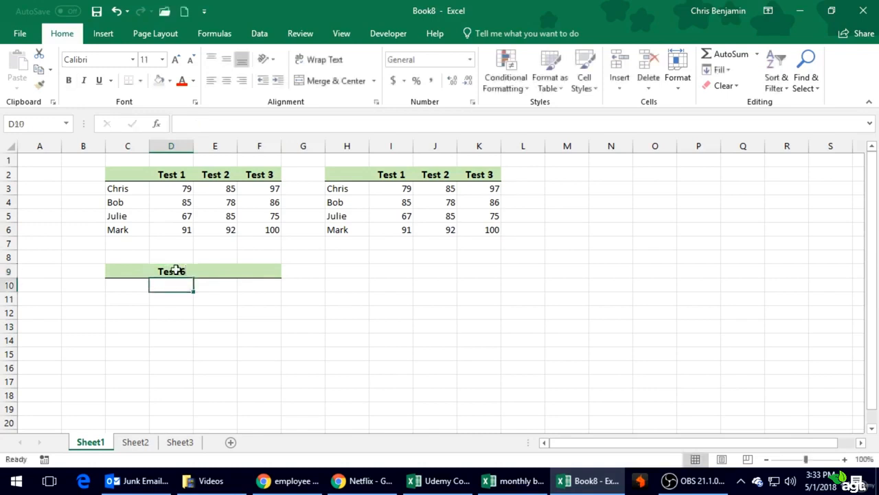
pyautogui.click(180, 270)
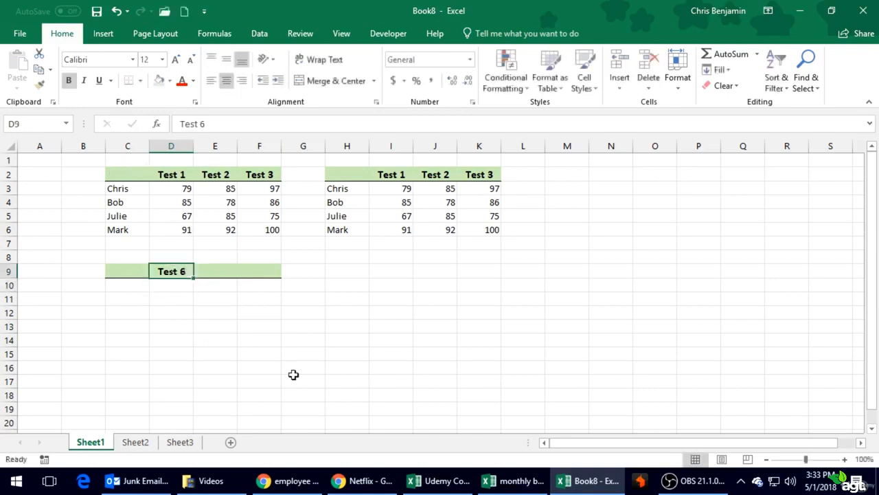
pyautogui.click(252, 311)
# - Move the copied table from H2 to K6 down to H9 by cutting and pasting it
pyautogui.moveTo(337, 171); pyautogui.dragTo(478, 229)
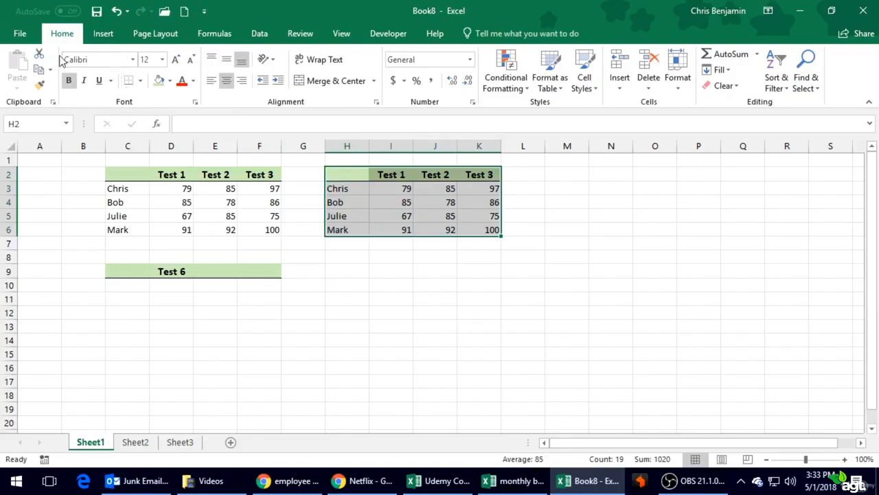
pyautogui.click(37, 54)
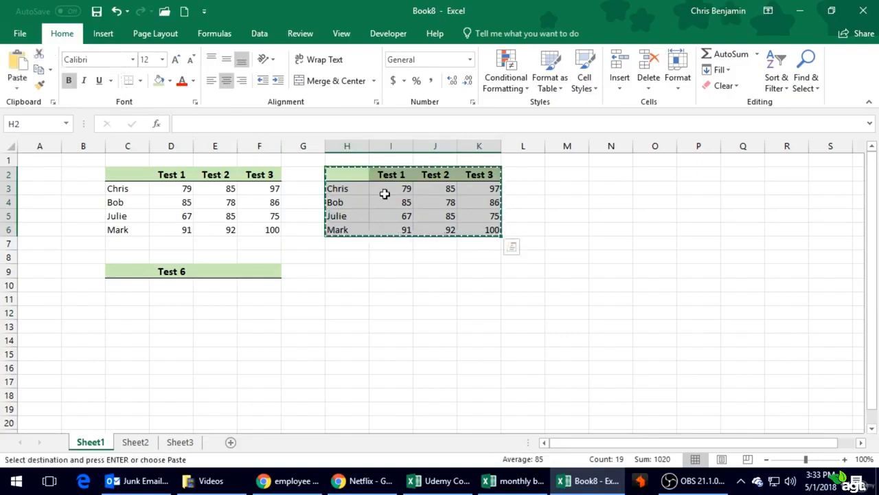
pyautogui.click(349, 277)
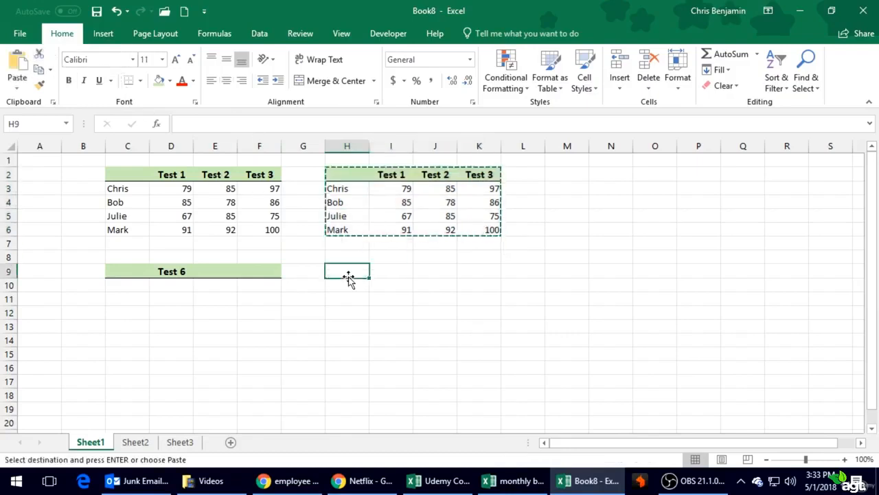
pyautogui.click(17, 66)
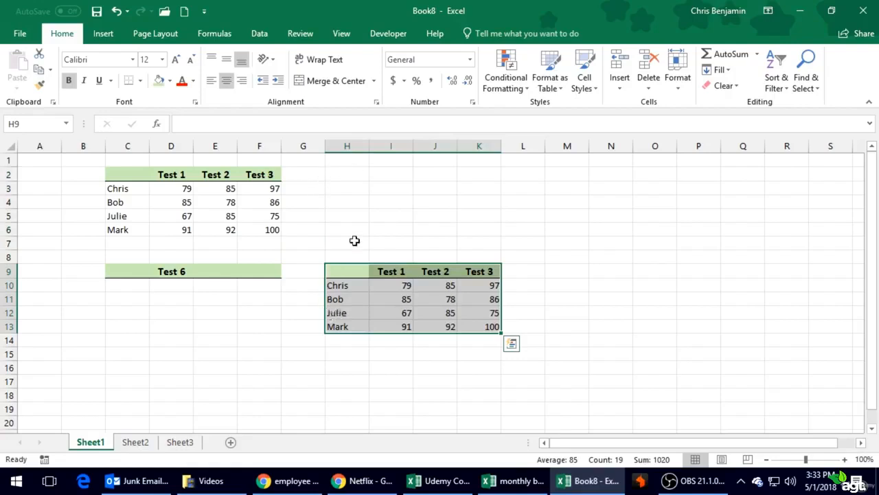
pyautogui.click(349, 187)
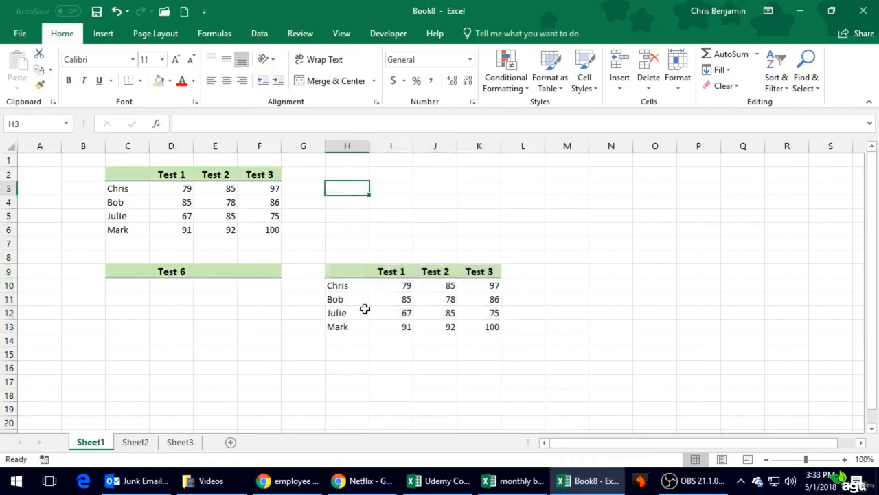
# - Select the headings I9 to K9 and then the names H10 to H13 to point out the text cells
pyautogui.click(402, 270)
pyautogui.moveTo(411, 271); pyautogui.dragTo(481, 272)
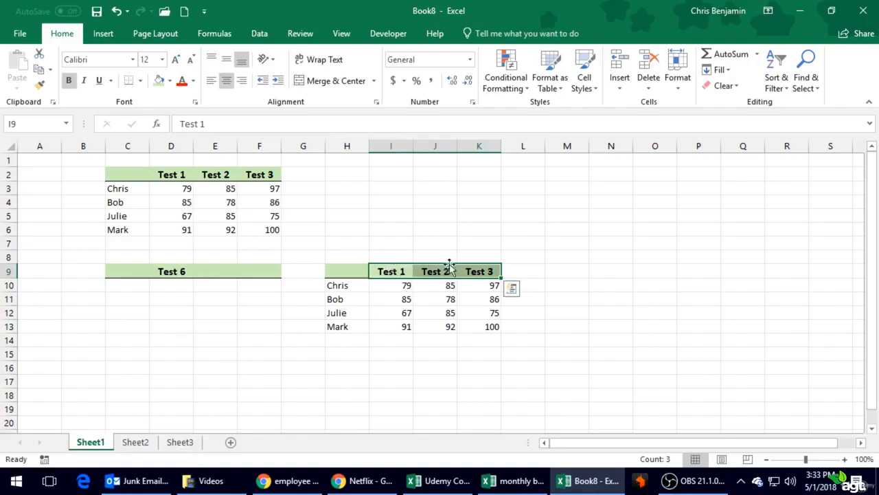
pyautogui.moveTo(337, 285); pyautogui.dragTo(343, 330)
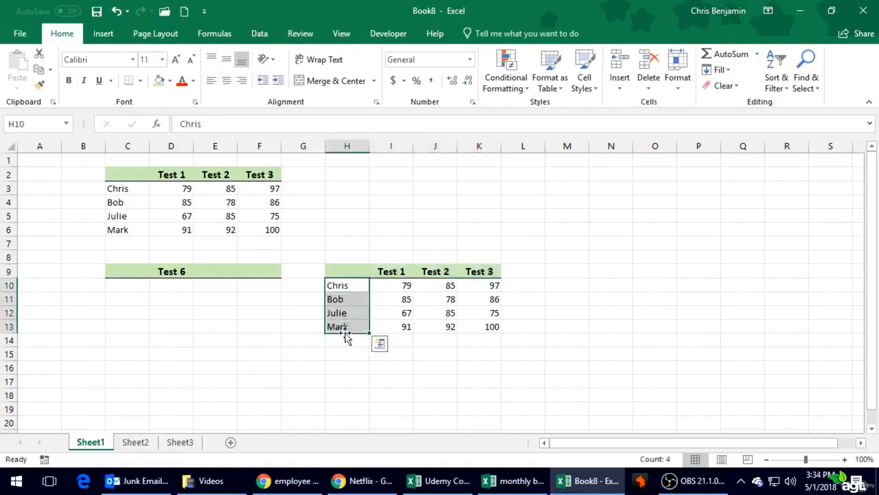
# - Format the scores in I10 to K13 as Accounting with dollar signs and no decimal places
pyautogui.click(399, 288)
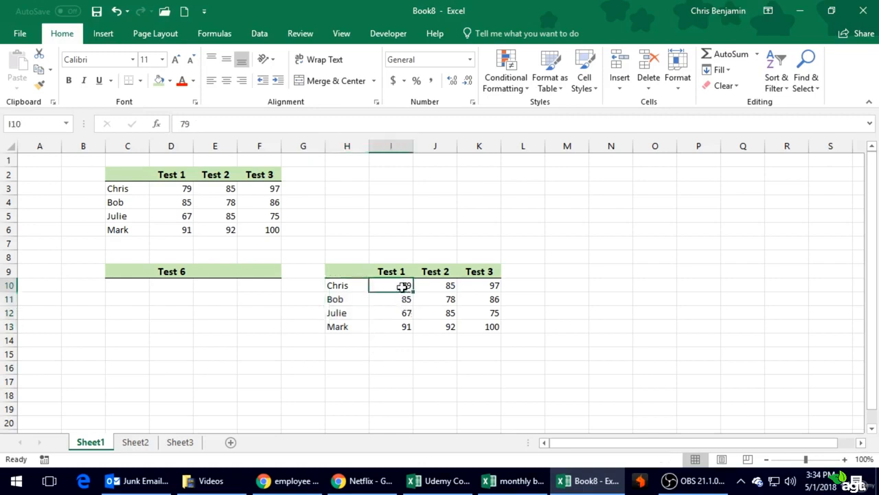
pyautogui.moveTo(401, 288); pyautogui.dragTo(493, 329)
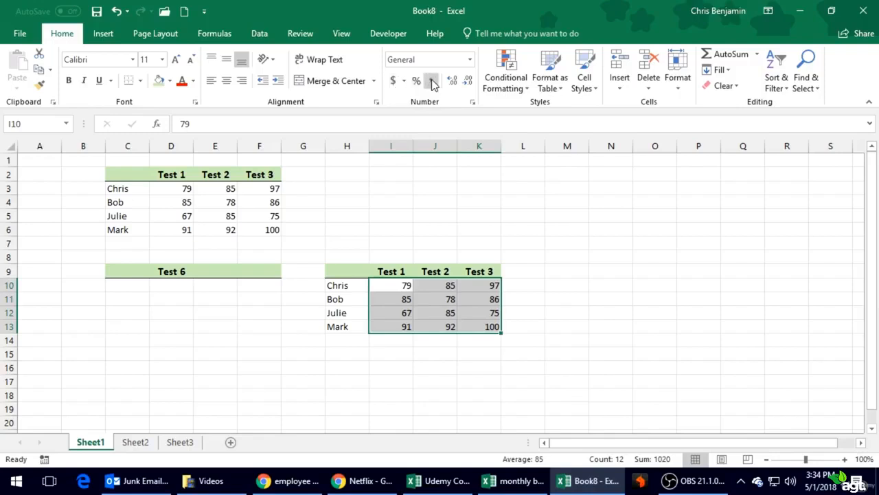
pyautogui.click(471, 61)
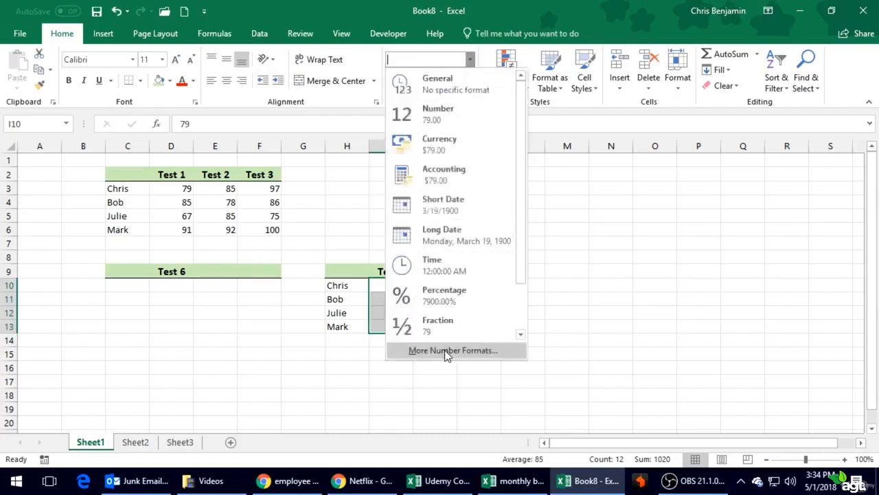
pyautogui.click(575, 190)
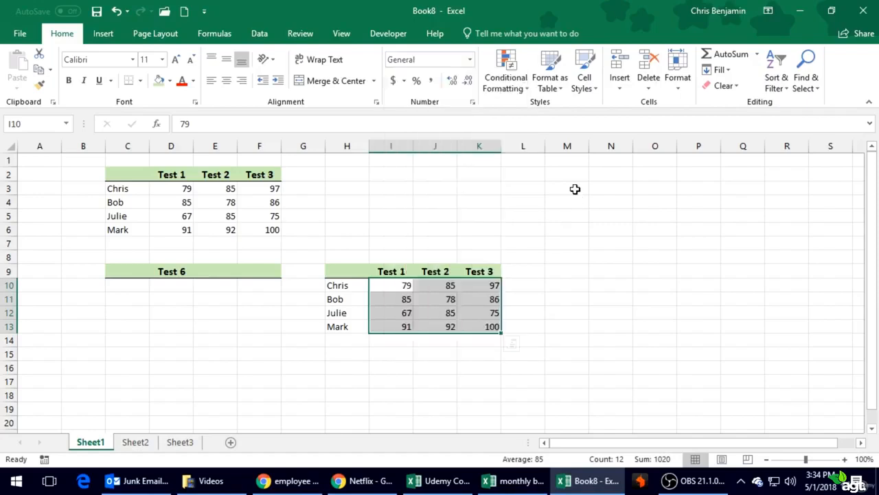
pyautogui.click(393, 82)
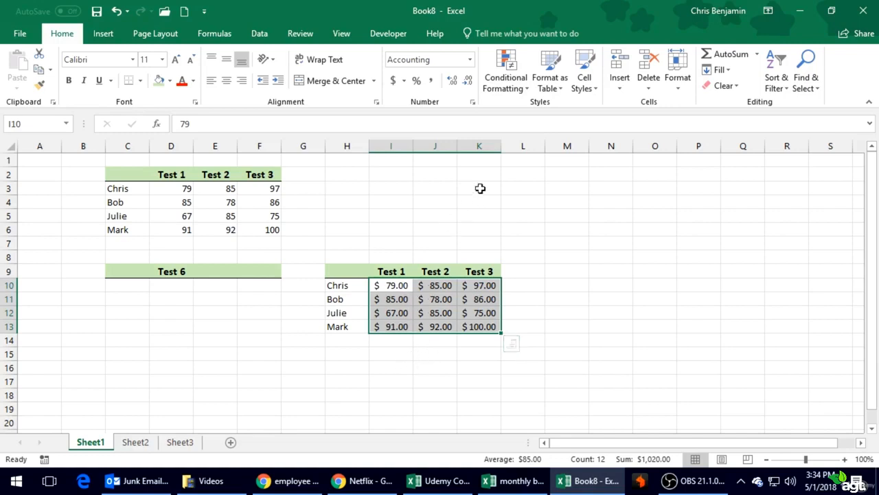
pyautogui.click(468, 81)
pyautogui.click(467, 81)
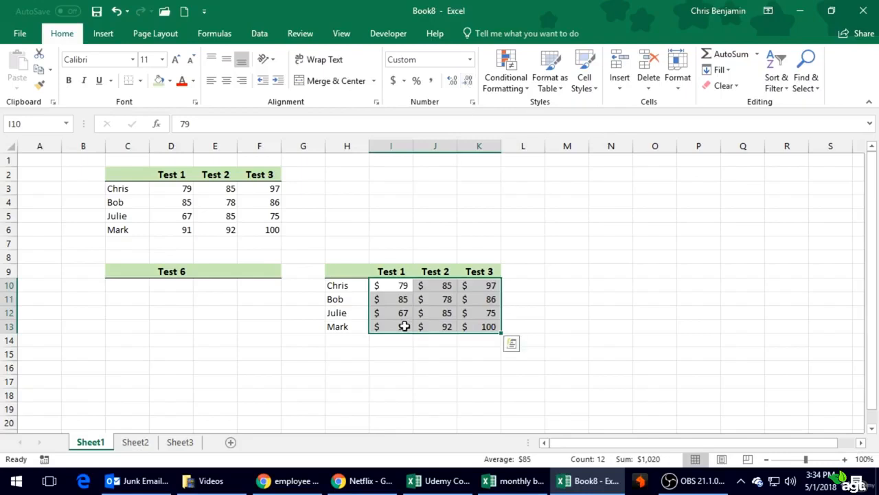
pyautogui.click(443, 354)
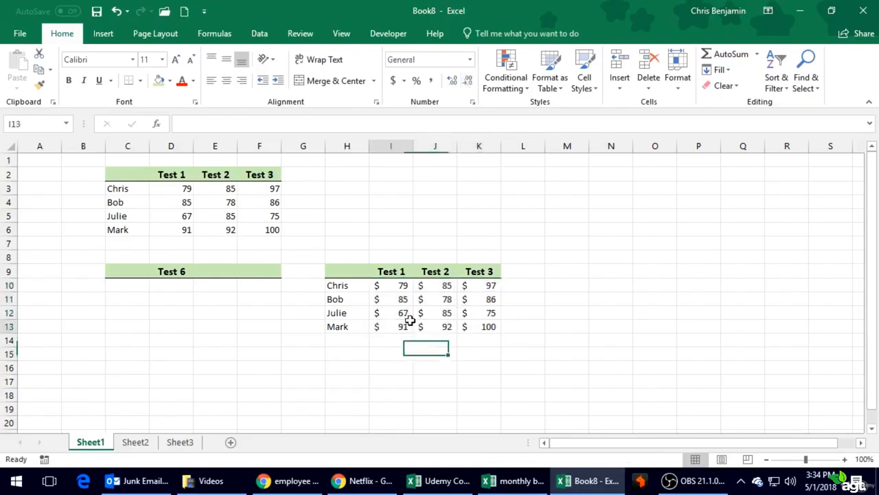
pyautogui.click(410, 323)
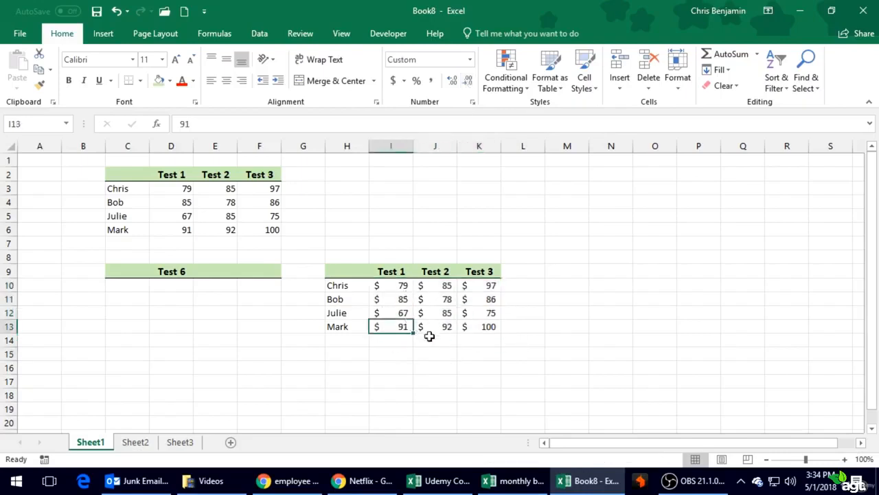
pyautogui.click(410, 296)
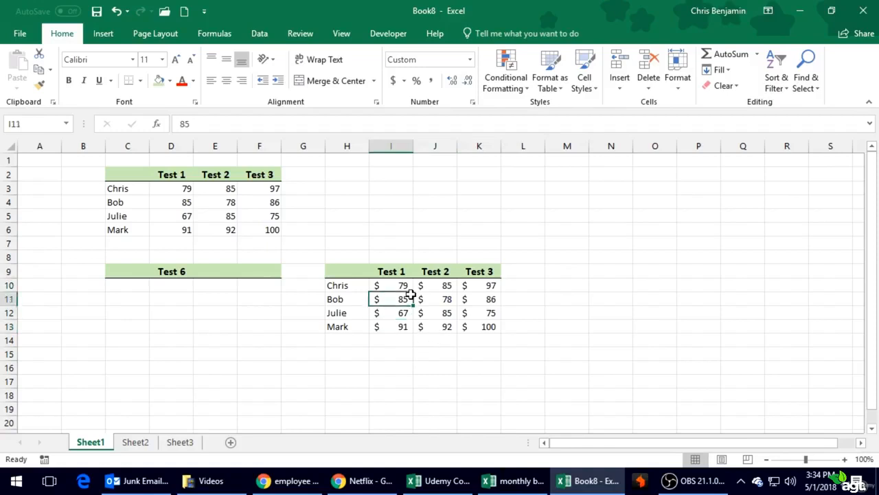
pyautogui.click(404, 286)
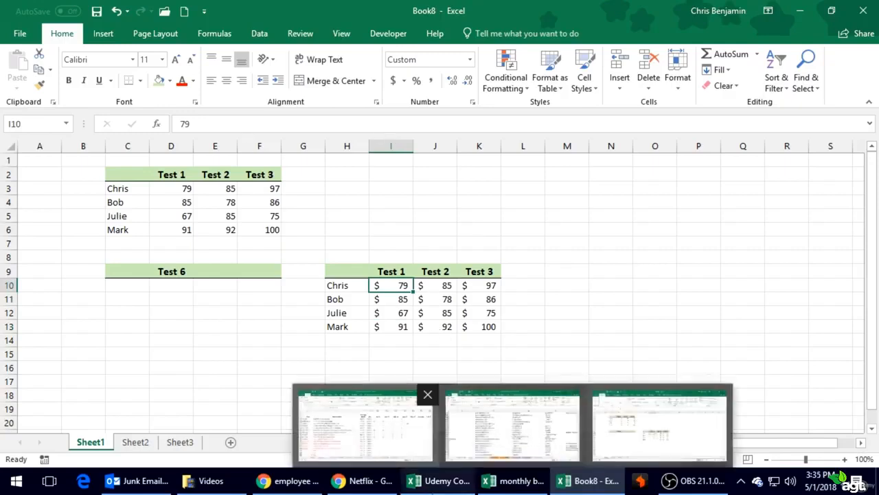
pyautogui.click(355, 175)
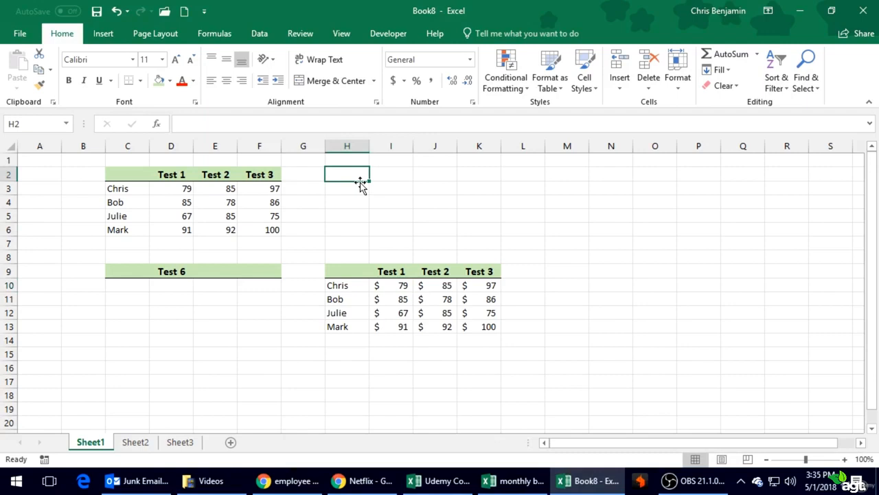
pyautogui.click(367, 230)
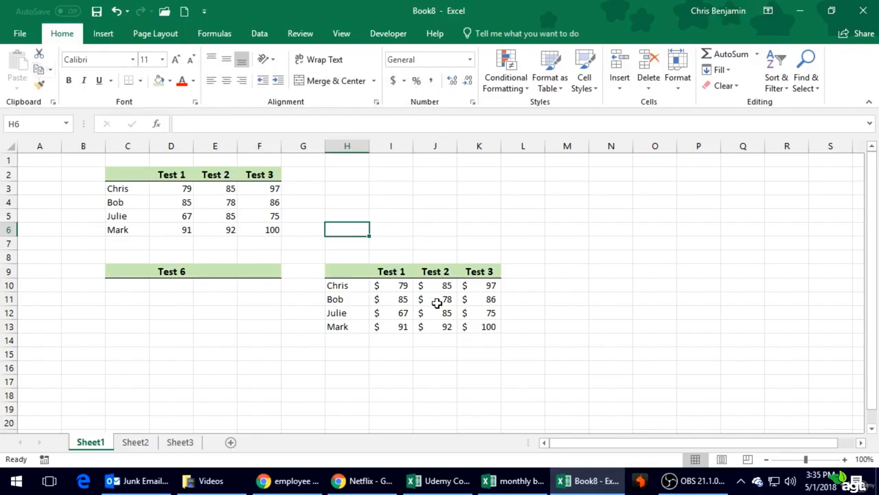
pyautogui.click(420, 257)
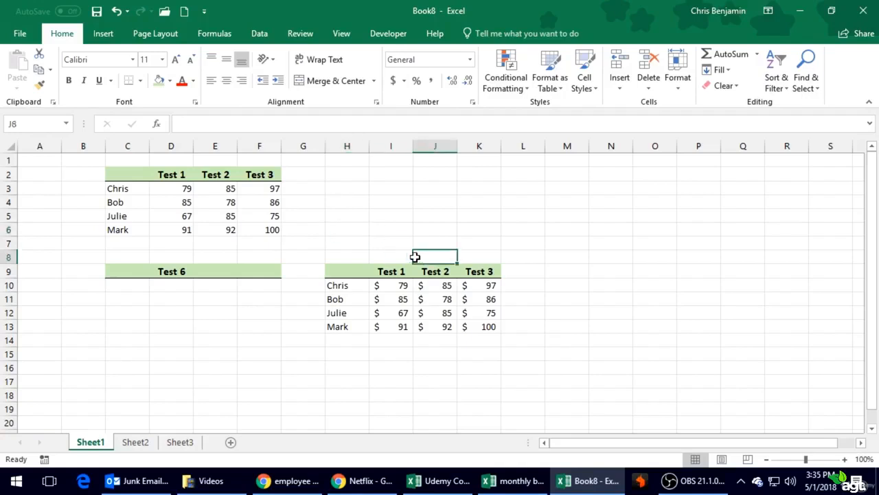
pyautogui.click(393, 239)
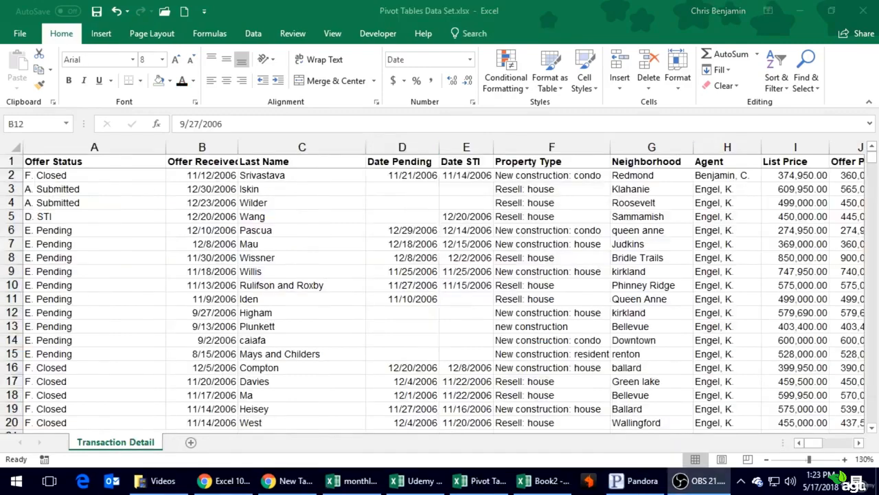
# - Browse the Offer Status rows of the Transaction Detail sheet down to about row 65 and return to the start
pyautogui.click(89, 313)
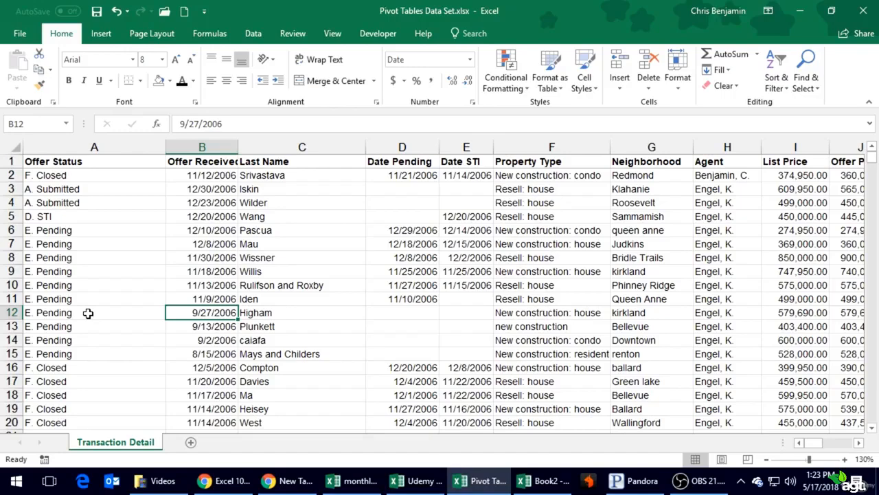
pyautogui.click(88, 313)
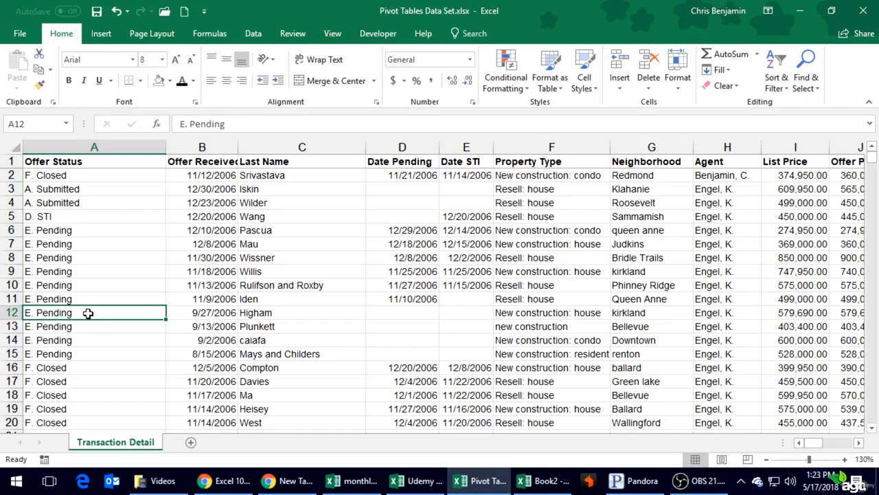
pyautogui.click(109, 350)
pyautogui.scroll(-3, 109, 350)
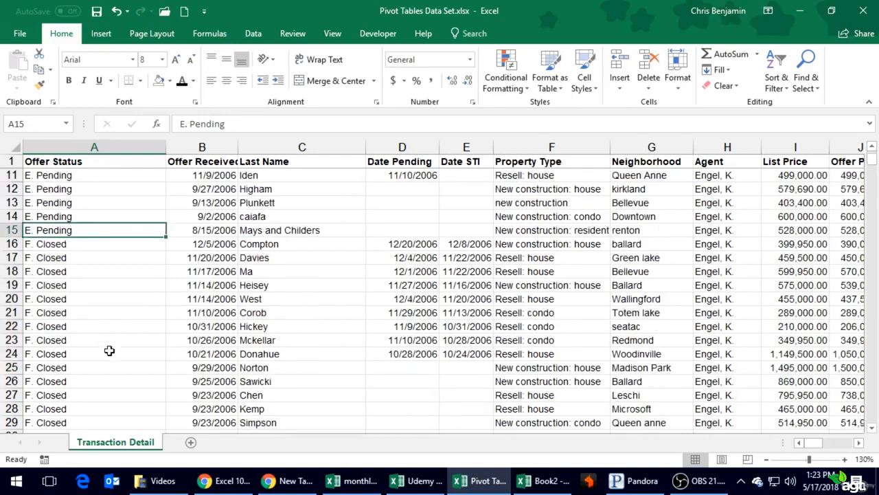
pyautogui.scroll(-4, 109, 350)
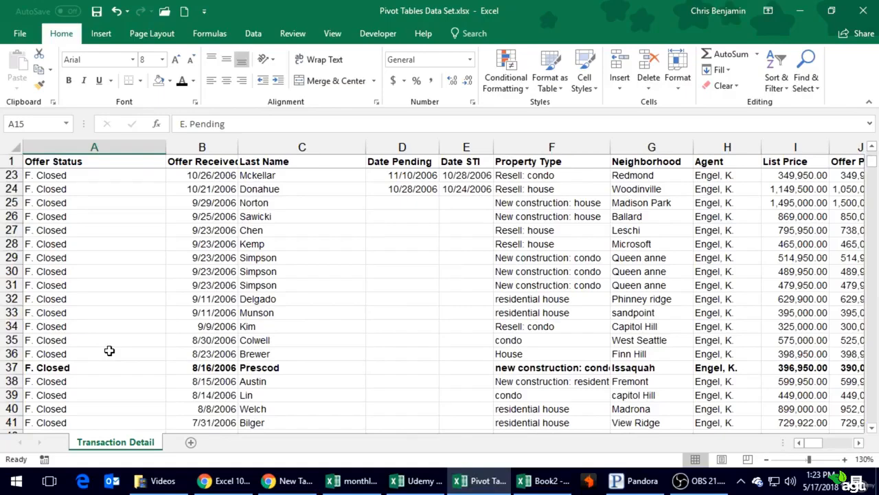
pyautogui.scroll(-8, 109, 351)
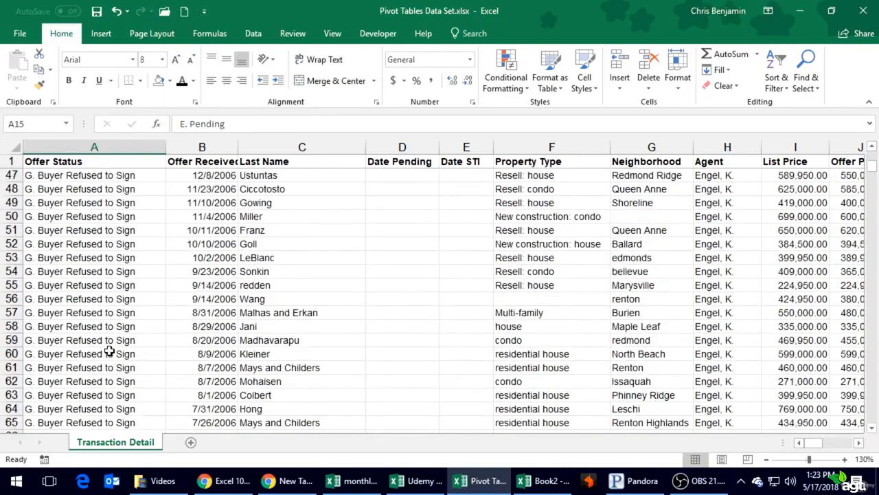
pyautogui.scroll(15, 109, 351)
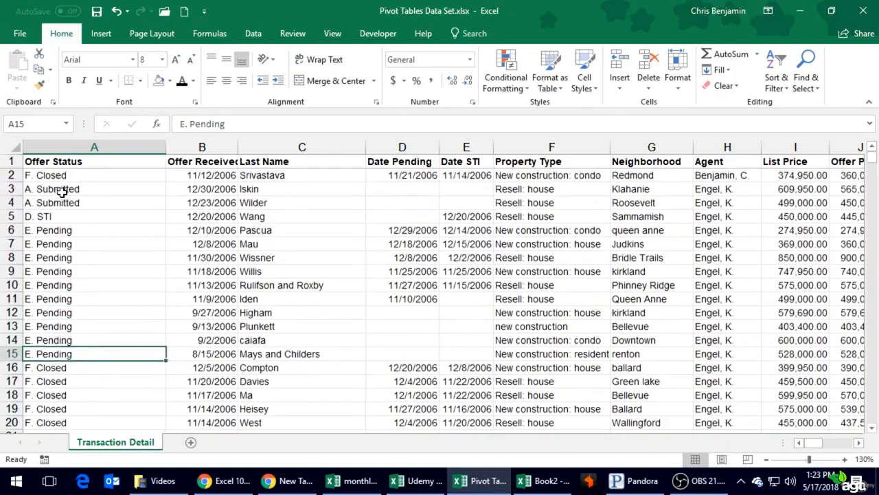
# - Go through the column headings in row 1 from Offer Status across to Mutual Acceptance
pyautogui.click(55, 164)
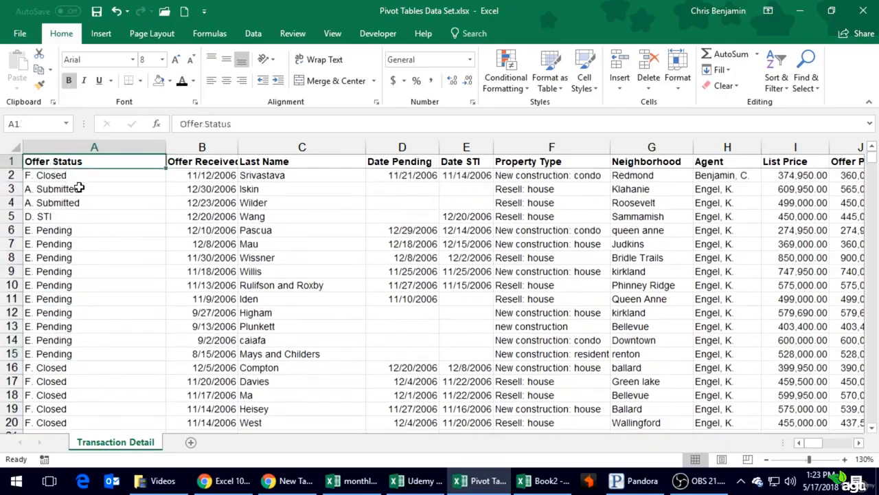
pyautogui.click(84, 191)
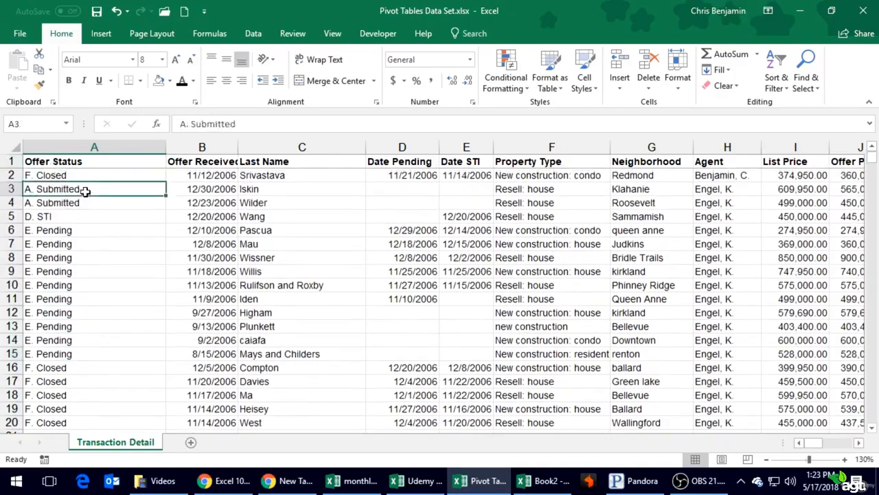
pyautogui.click(224, 160)
pyautogui.click(268, 160)
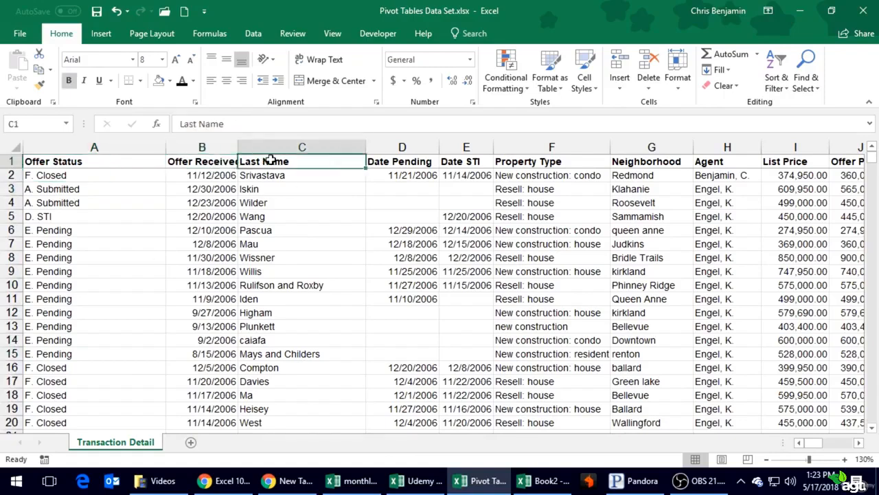
pyautogui.click(389, 160)
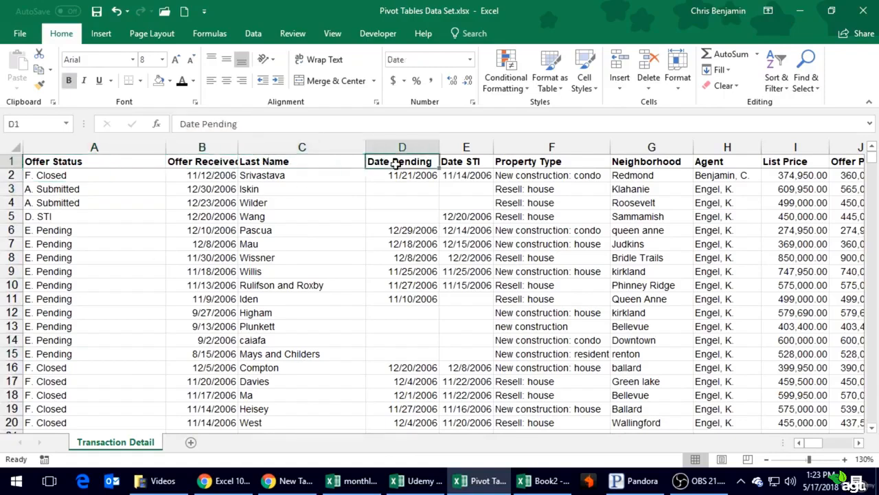
pyautogui.click(483, 162)
pyautogui.click(522, 161)
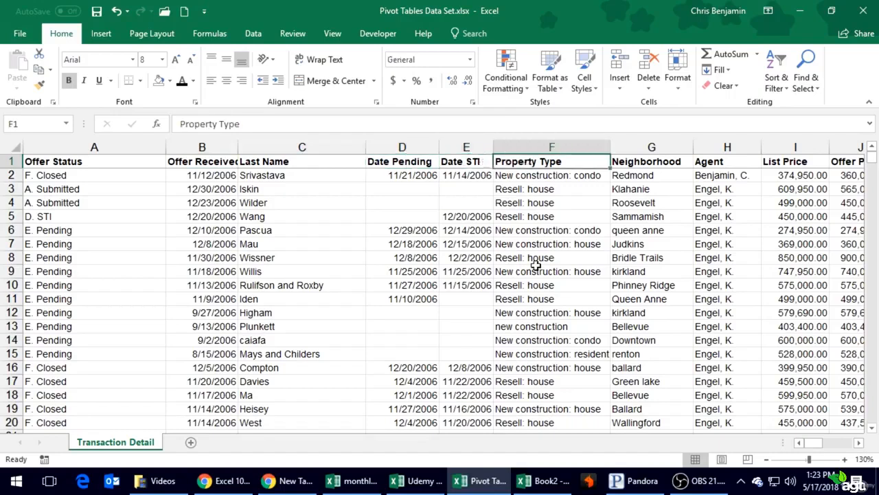
pyautogui.press('Right')
pyautogui.press('Right')
pyautogui.press('Right')
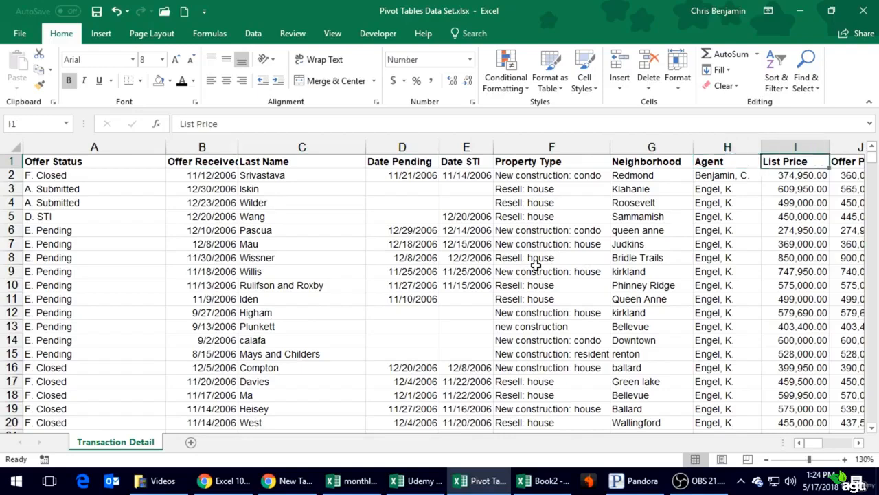
pyautogui.press('Right')
pyautogui.press('Right')
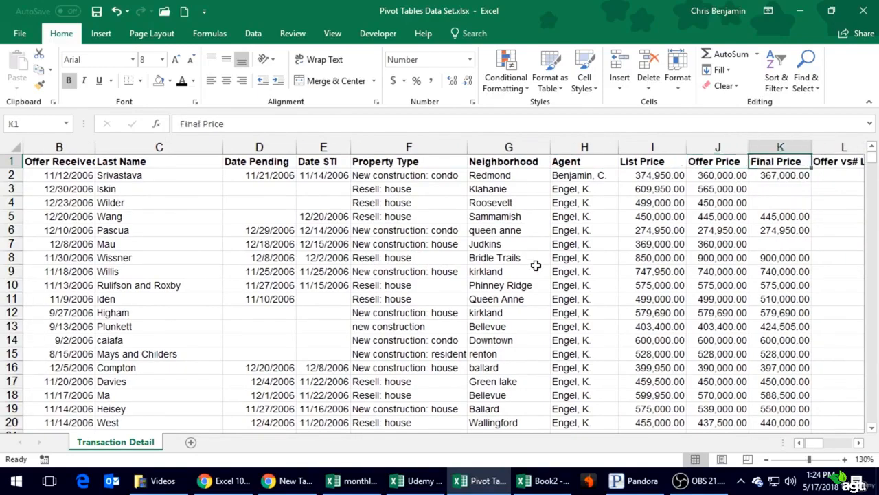
pyautogui.press('Right')
pyautogui.press('Right')
pyautogui.press('Right')
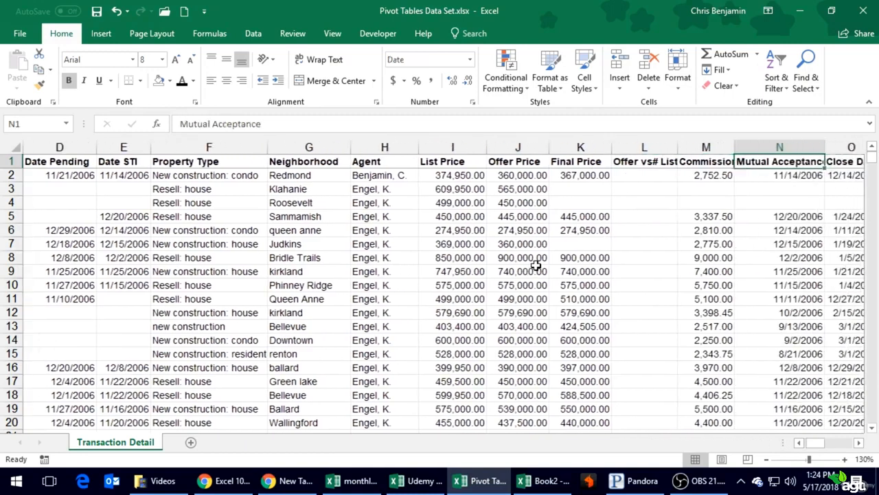
# - Go back to the Commission heading and continue through the remaining row 1 headings to Sold Rider
pyautogui.press('Left')
pyautogui.press('Right')
pyautogui.press('Right')
pyautogui.press('Left')
pyautogui.press('Left')
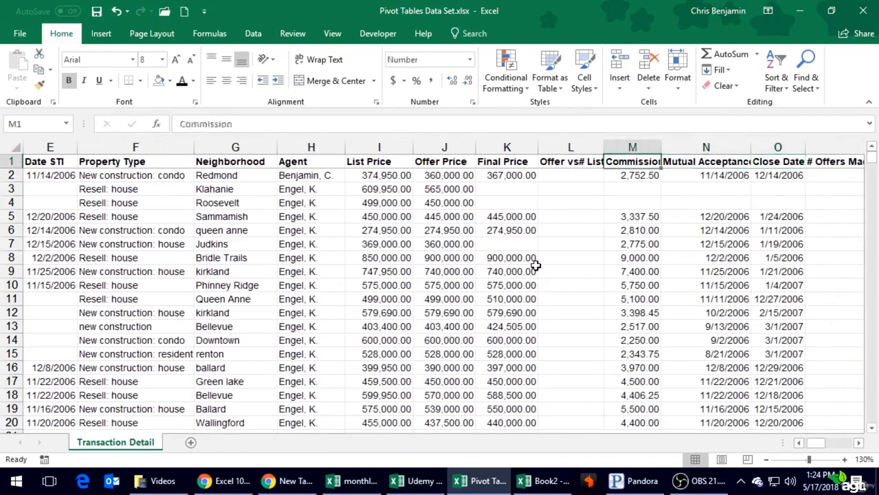
pyautogui.press('Right')
pyautogui.press('Right')
pyautogui.press('Right')
pyautogui.press('Right')
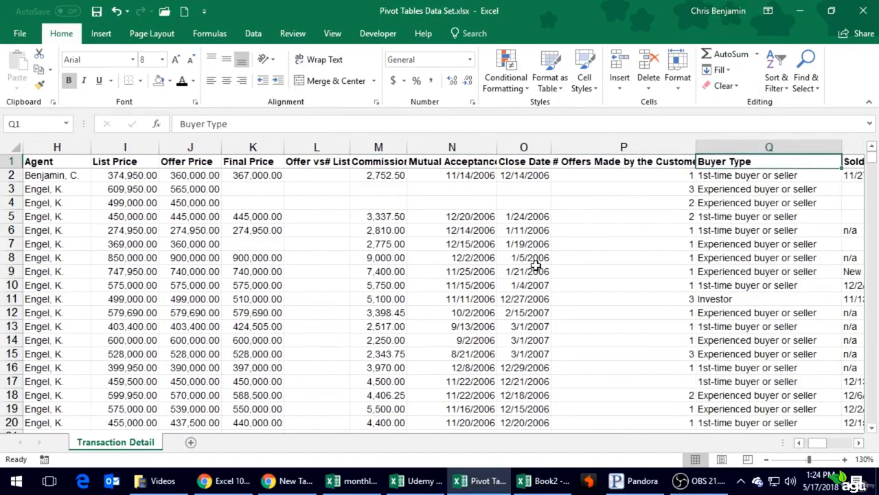
pyautogui.press('Right')
pyautogui.press('Right')
# - Return along row 1 from Sold Rider to the Offer Status heading in A1
pyautogui.press('Left')
pyautogui.press('Left')
pyautogui.press('Left')
pyautogui.press('Left')
pyautogui.press('Left')
pyautogui.press('Left')
pyautogui.press('Left')
pyautogui.press('Left')
pyautogui.press('Left')
pyautogui.press('Left')
pyautogui.press('Left')
pyautogui.press('Left')
pyautogui.press('Left')
pyautogui.press('Left')
pyautogui.press('Left')
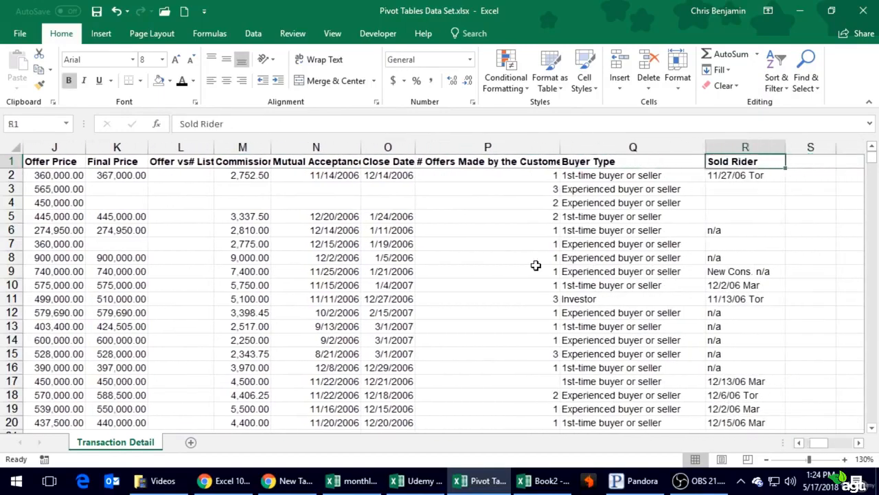
pyautogui.press('Left')
pyautogui.press('Left')
pyautogui.press('Left')
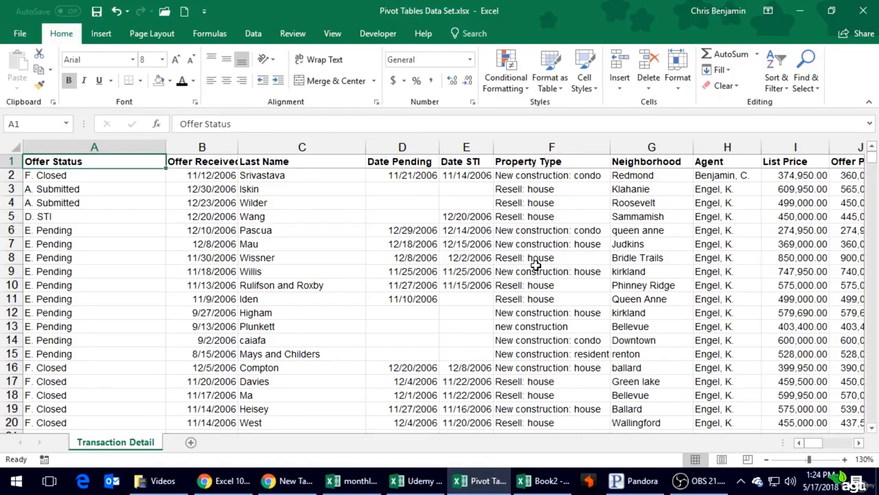
# - Go to the last used cell of the sheet and move up column BY toward row 969
pyautogui.click(337, 320)
pyautogui.hotkey('ctrl', 'End')
pyautogui.press('pageup')
pyautogui.press('pageup')
pyautogui.press('pageup')
pyautogui.press('pageup')
pyautogui.press('pageup')
pyautogui.press('pageup')
pyautogui.press('pageup')
pyautogui.press('pageup')
pyautogui.press('pageup')
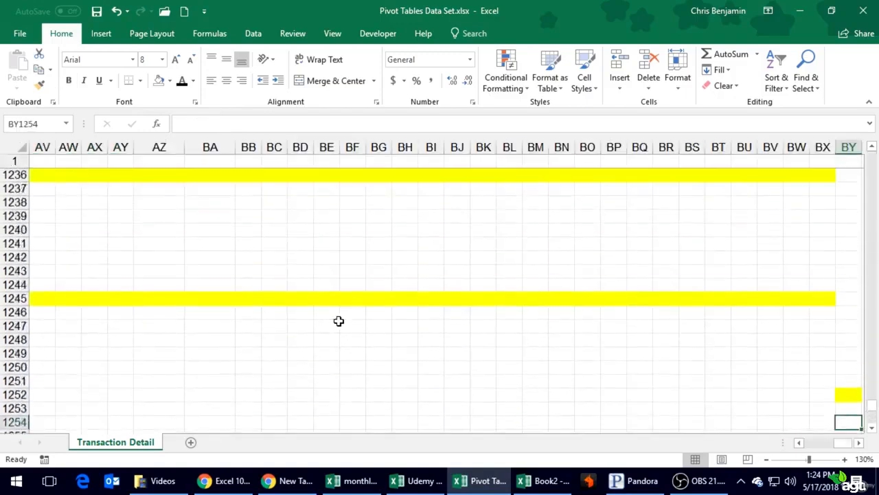
pyautogui.press('pageup')
pyautogui.press('pageup')
pyautogui.press('pageup')
pyautogui.press('pageup')
pyautogui.press('pageup')
pyautogui.press('pageup')
pyautogui.press('pageup')
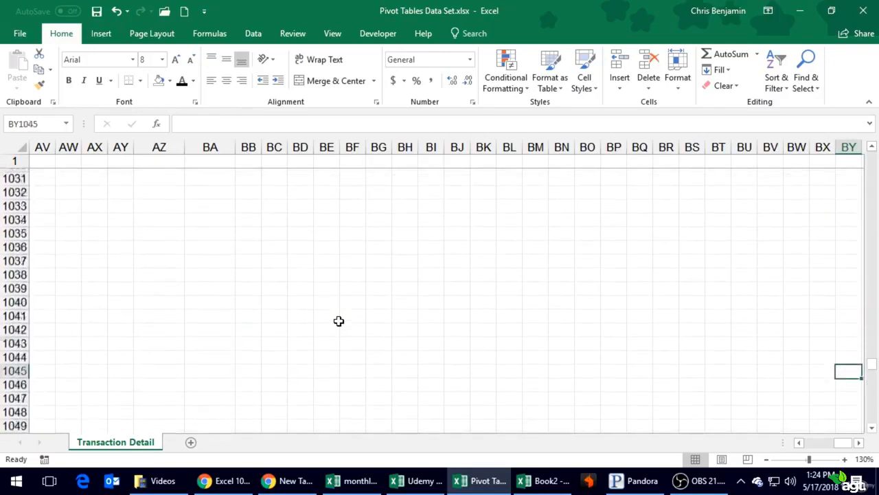
# - Move across row 969 from column BY back to column A
pyautogui.press('Left')
pyautogui.press('Left')
pyautogui.press('Left')
pyautogui.press('Left')
pyautogui.press('Left')
pyautogui.press('Left')
pyautogui.press('Left')
pyautogui.press('Left')
pyautogui.press('Left')
pyautogui.press('Left')
pyautogui.press('Left')
pyautogui.press('Left')
pyautogui.press('Left')
pyautogui.press('Left')
pyautogui.press('Left')
pyautogui.press('Left')
pyautogui.press('Left')
pyautogui.press('Left')
pyautogui.press('Left')
pyautogui.press('Left')
pyautogui.press('Left')
pyautogui.press('Left')
pyautogui.press('Left')
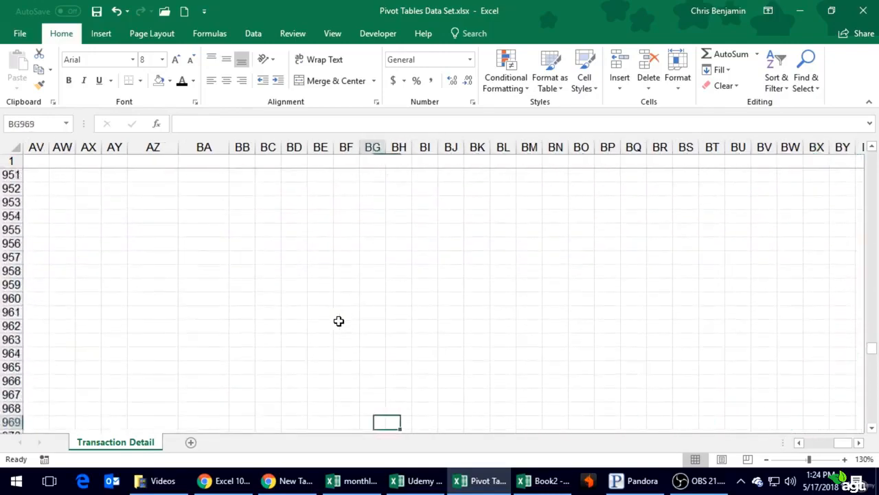
pyautogui.press('Left')
pyautogui.press('Left')
pyautogui.press('Left')
pyautogui.press('Left')
pyautogui.press('Left')
pyautogui.press('Left')
pyautogui.press('Left')
pyautogui.press('Left')
pyautogui.press('Left')
pyautogui.press('Left')
pyautogui.press('Left')
pyautogui.press('Left')
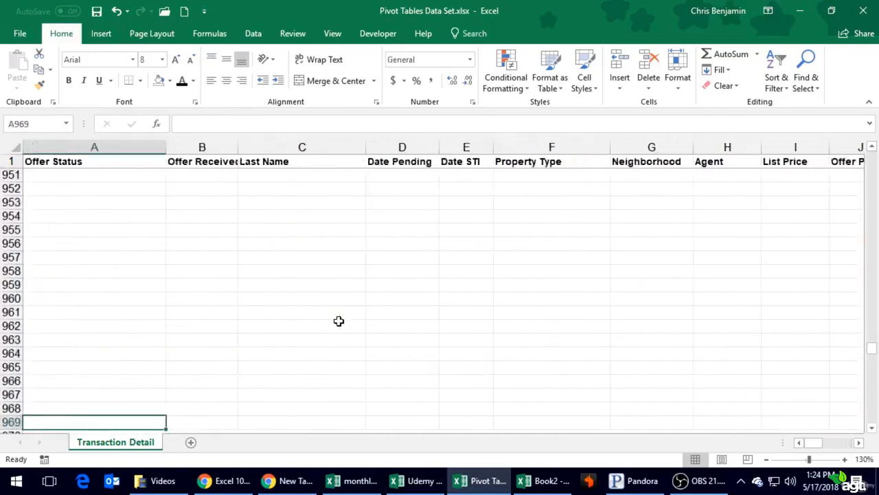
# - Find the last row of transaction data and select its Offer Status cell in column A
pyautogui.press('pageup')
pyautogui.press('pageup')
pyautogui.press('pageup')
pyautogui.press('pageup')
pyautogui.press('pageup')
pyautogui.press('pageup')
pyautogui.press('pageup')
pyautogui.press('pageup')
pyautogui.press('pageup')
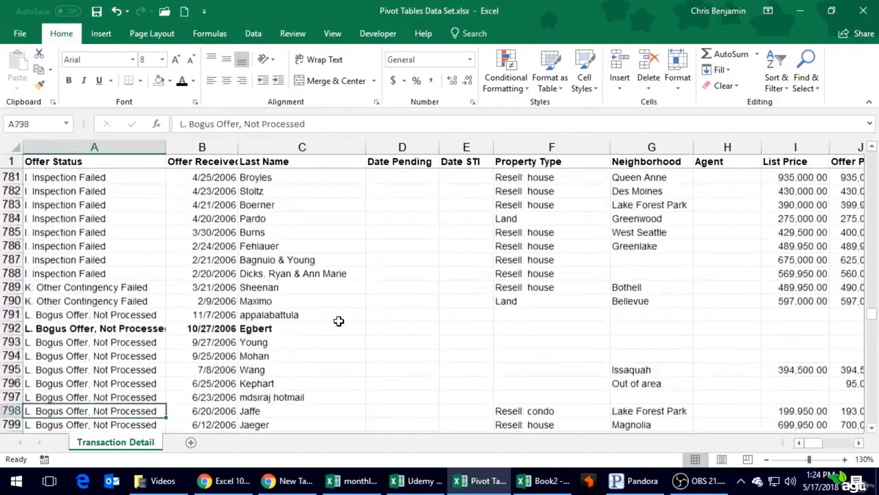
pyautogui.press('pagedown')
pyautogui.press('pagedown')
pyautogui.press('Up')
pyautogui.press('Up')
pyautogui.press('Up')
pyautogui.press('Up')
pyautogui.press('Up')
pyautogui.press('Up')
pyautogui.press('Up')
pyautogui.press('Up')
pyautogui.press('Up')
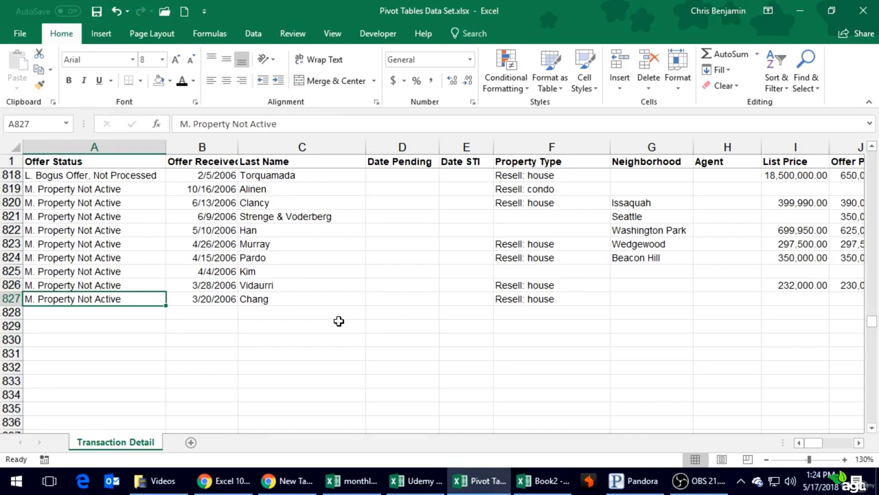
# - Move up the Offer Received column from row 827 to row 2 and return to the Offer Status heading in A1
pyautogui.press('Right')
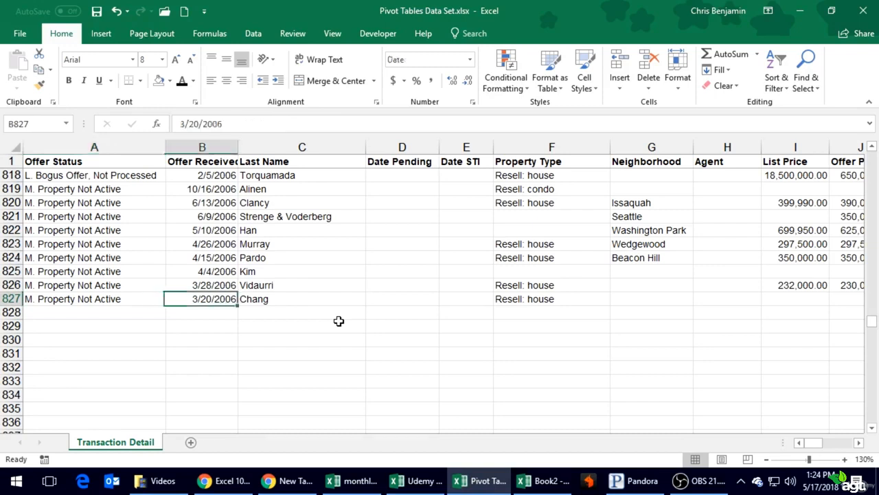
pyautogui.press('Up')
pyautogui.press('Up')
pyautogui.press('Up')
pyautogui.press('Up')
pyautogui.press('Up')
pyautogui.press('Up')
pyautogui.press('Up')
pyautogui.press('Up')
pyautogui.press('Up')
pyautogui.press('Up')
pyautogui.press('Up')
pyautogui.press('Up')
pyautogui.press('Up')
pyautogui.press('Up')
pyautogui.press('Up')
pyautogui.press('Up')
pyautogui.press('Up')
pyautogui.press('Up')
pyautogui.press('Up')
pyautogui.press('Up')
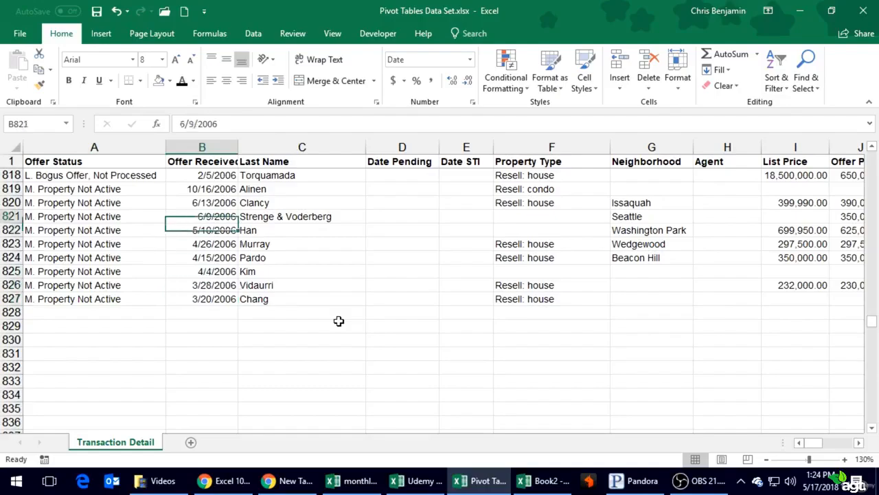
pyautogui.press('Up')
pyautogui.press('Up')
pyautogui.press('Up')
pyautogui.press('Up')
pyautogui.press('Up')
pyautogui.press('Up')
pyautogui.press('Up')
pyautogui.press('Up')
pyautogui.press('Up')
pyautogui.press('Up')
pyautogui.press('Up')
pyautogui.press('Up')
pyautogui.press('Up')
pyautogui.press('Up')
pyautogui.press('Up')
pyautogui.press('Up')
pyautogui.press('Up')
pyautogui.press('Up')
pyautogui.press('Up')
pyautogui.press('Up')
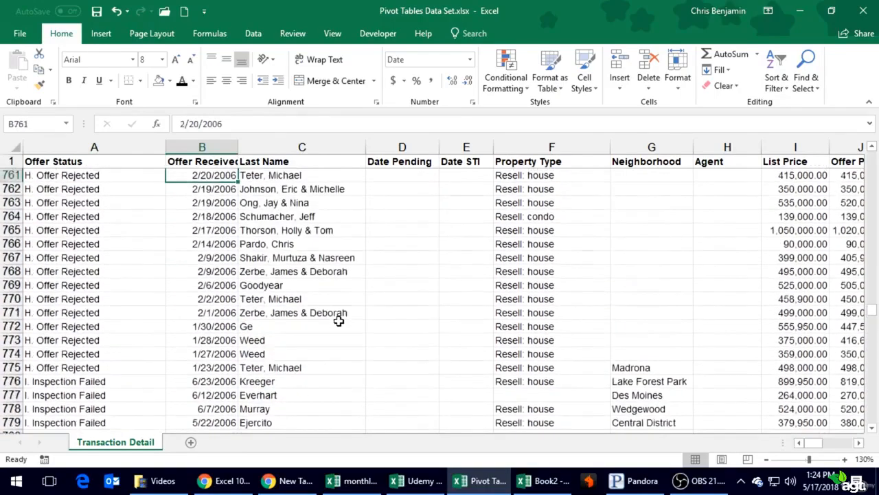
pyautogui.press('Up')
pyautogui.press('Up')
pyautogui.press('Up')
pyautogui.press('Up')
pyautogui.press('Up')
pyautogui.press('Up')
pyautogui.press('Up')
pyautogui.press('Up')
pyautogui.press('Up')
pyautogui.press('Up')
pyautogui.press('Up')
pyautogui.press('Up')
pyautogui.press('Up')
pyautogui.press('Up')
pyautogui.press('Up')
pyautogui.press('Up')
pyautogui.press('Up')
pyautogui.press('Up')
pyautogui.press('Up')
pyautogui.press('Up')
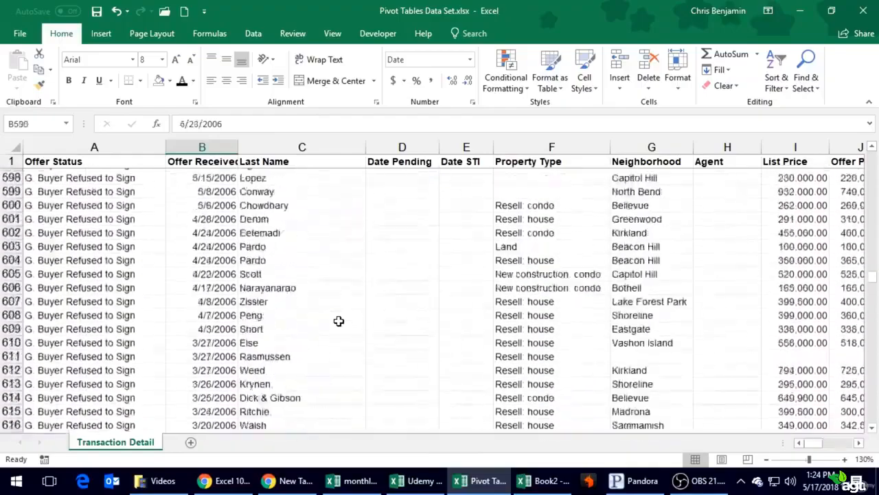
pyautogui.press('Up')
pyautogui.press('Up')
pyautogui.press('Up')
pyautogui.press('Up')
pyautogui.press('Up')
pyautogui.press('Up')
pyautogui.press('Up')
pyautogui.press('Up')
pyautogui.press('Up')
pyautogui.press('Up')
pyautogui.press('Up')
pyautogui.press('Up')
pyautogui.press('Up')
pyautogui.press('Up')
pyautogui.press('Up')
pyautogui.press('Up')
pyautogui.press('Up')
pyautogui.press('Up')
pyautogui.press('Up')
pyautogui.press('Up')
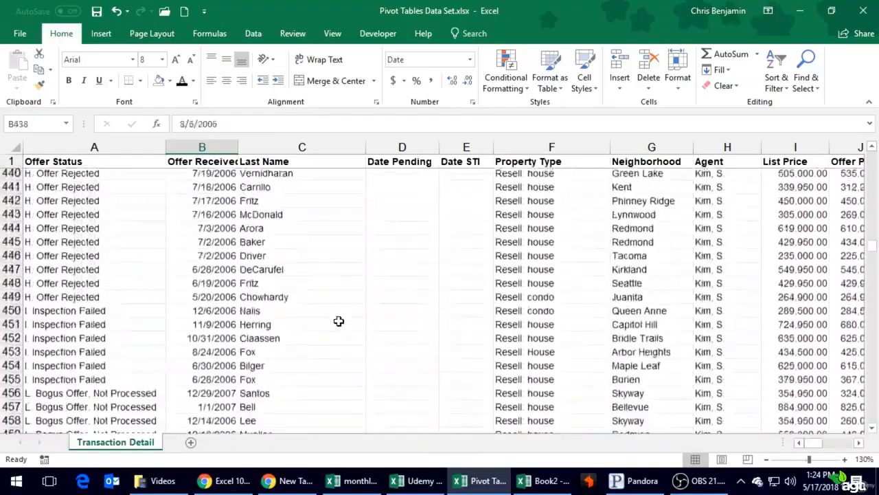
pyautogui.press('Up')
pyautogui.press('Up')
pyautogui.press('Up')
pyautogui.press('Up')
pyautogui.press('Up')
pyautogui.press('Up')
pyautogui.press('Up')
pyautogui.press('Up')
pyautogui.press('Up')
pyautogui.press('Up')
pyautogui.press('Up')
pyautogui.press('Up')
pyautogui.press('Up')
pyautogui.press('Up')
pyautogui.press('Up')
pyautogui.press('Up')
pyautogui.press('Up')
pyautogui.press('Up')
pyautogui.press('Up')
pyautogui.press('Up')
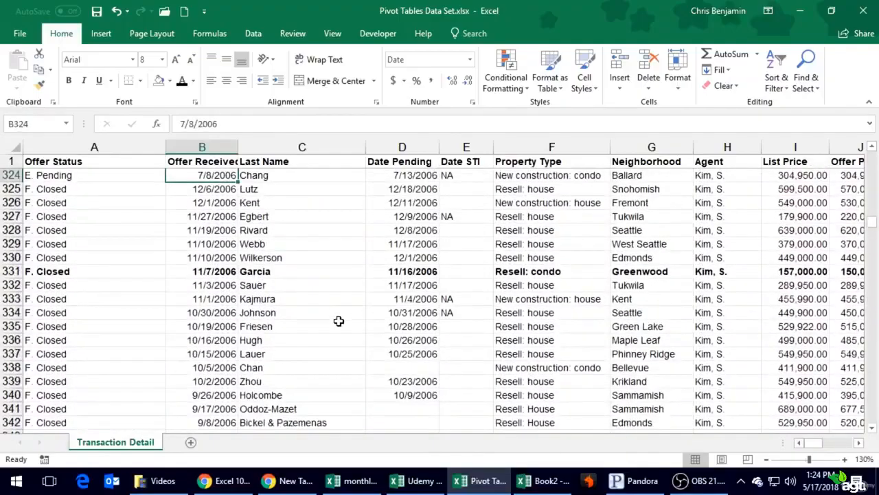
pyautogui.press('Up')
pyautogui.press('Up')
pyautogui.press('Up')
pyautogui.press('Up')
pyautogui.press('Up')
pyautogui.press('Up')
pyautogui.press('Up')
pyautogui.press('Up')
pyautogui.press('Up')
pyautogui.press('Up')
pyautogui.press('Up')
pyautogui.press('Up')
pyautogui.press('Up')
pyautogui.press('Up')
pyautogui.press('Up')
pyautogui.press('Up')
pyautogui.press('Up')
pyautogui.press('Up')
pyautogui.press('Up')
pyautogui.press('Up')
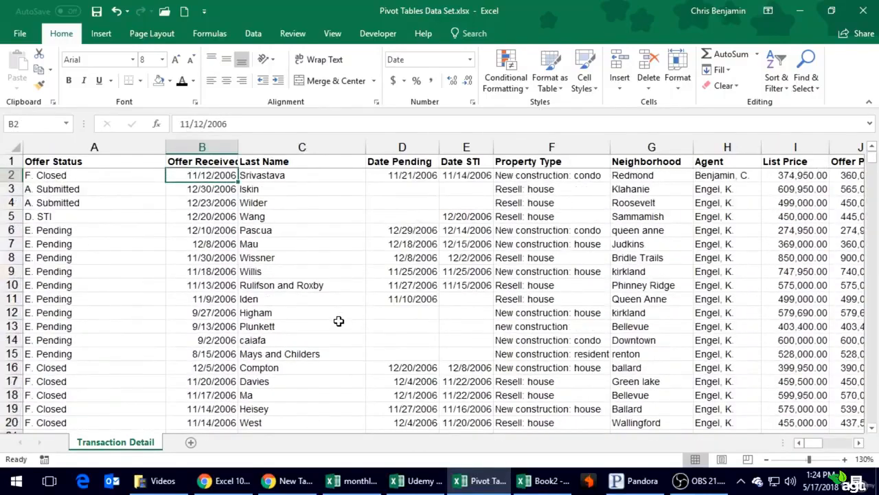
pyautogui.press('Left')
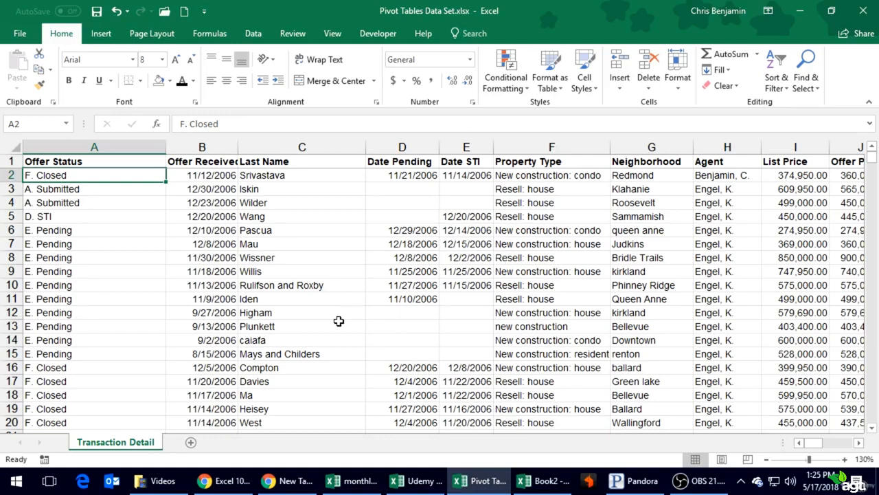
pyautogui.press('Up')
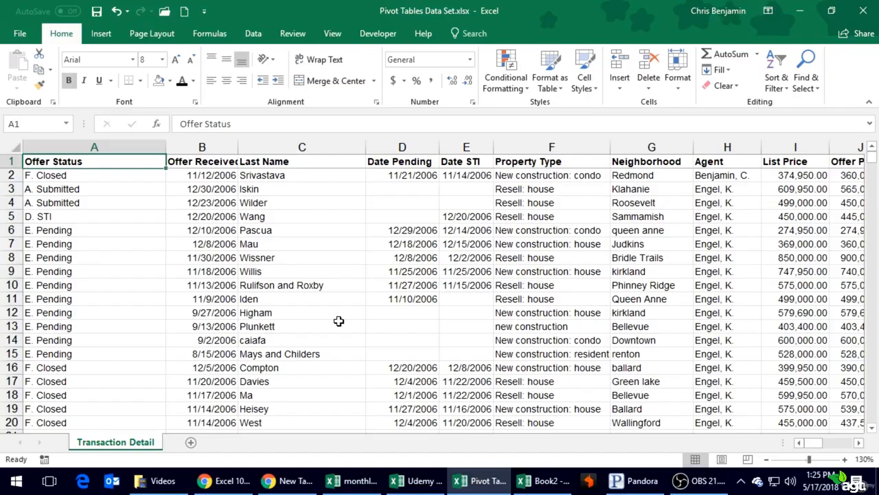
# - Step back and forth through the row 1 headings from Offer Status to Date Pending
pyautogui.press('Right')
pyautogui.press('Right')
pyautogui.press('Left')
pyautogui.press('Left')
pyautogui.press('Right')
pyautogui.press('Right')
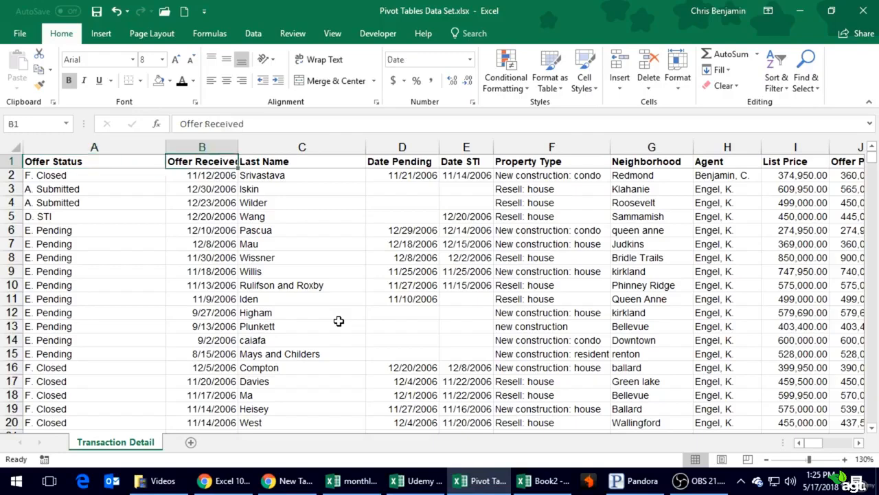
pyautogui.press('Left')
pyautogui.press('Left')
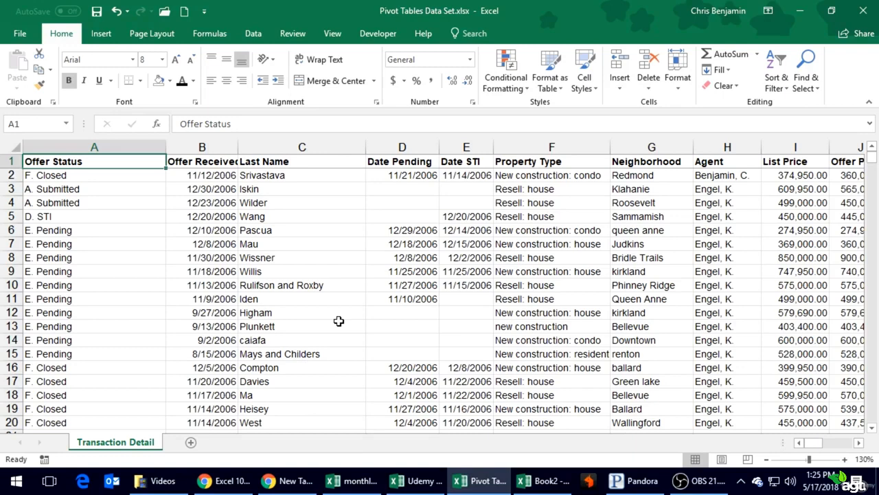
pyautogui.press('Down')
pyautogui.press('Up')
pyautogui.press('Right')
pyautogui.press('Right')
pyautogui.press('Right')
pyautogui.press('Left')
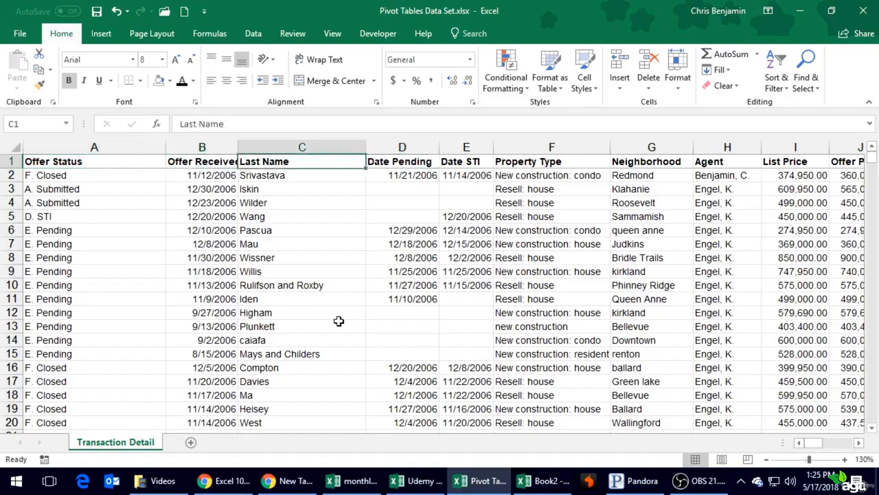
pyautogui.press('Left')
pyautogui.press('Left')
pyautogui.press('Right')
pyautogui.press('Right')
pyautogui.press('Right')
# - Look across the records in rows 4 and 3 between Date Pending and Offer Status, ending on cell A3
pyautogui.press('Down')
pyautogui.press('Down')
pyautogui.press('Down')
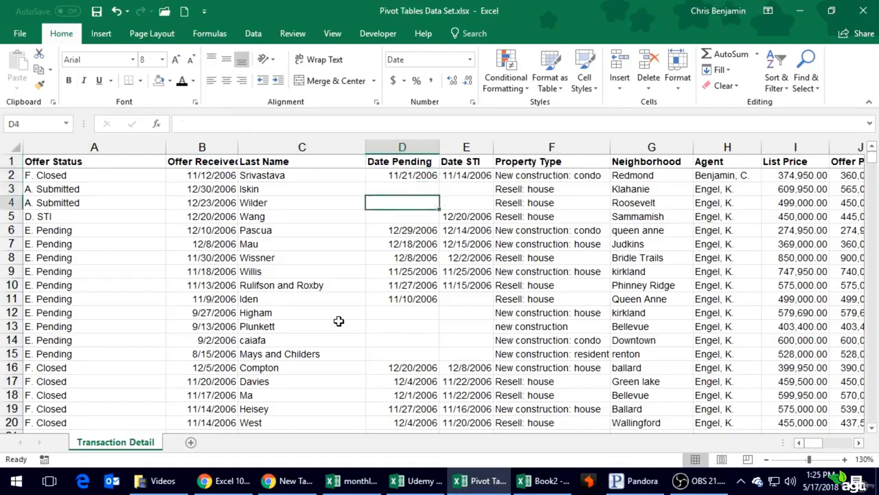
pyautogui.press('Left')
pyautogui.press('Left')
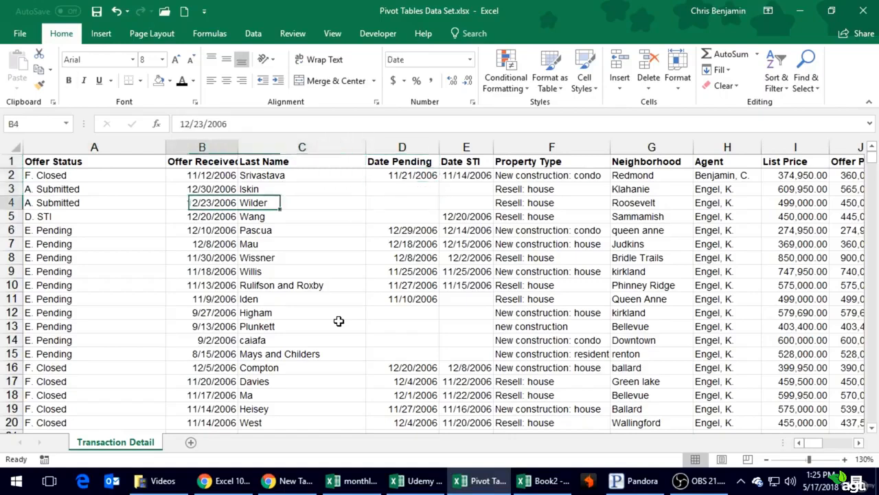
pyautogui.press('Left')
pyautogui.press('Right')
pyautogui.press('Right')
pyautogui.press('Right')
pyautogui.press('Up')
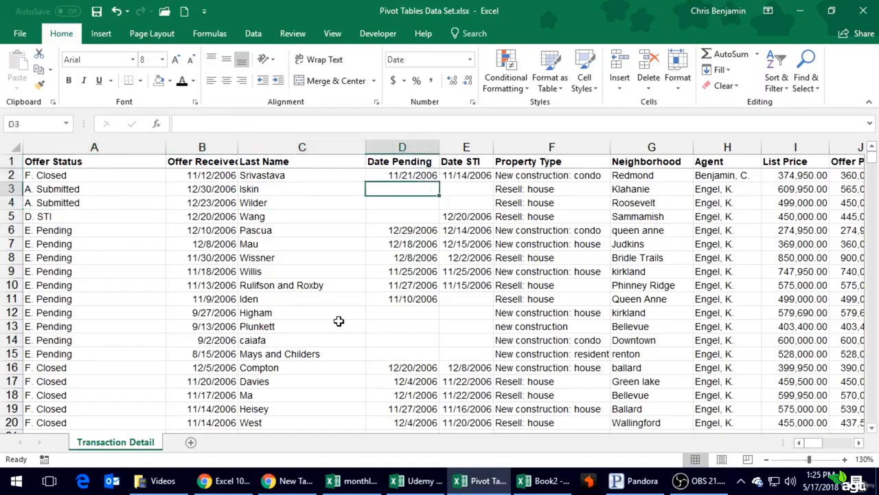
pyautogui.press('Left')
pyautogui.press('Left')
pyautogui.press('Left')
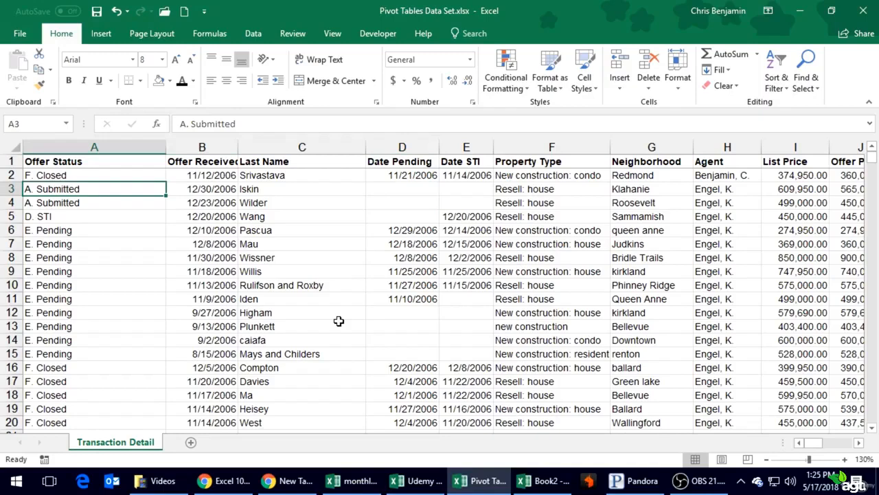
# - Look across the row 3 record from Offer Status to Date STI and return to cell A3
pyautogui.press('Right')
pyautogui.press('Right')
pyautogui.press('Right')
pyautogui.press('Right')
pyautogui.press('Left')
pyautogui.press('Left')
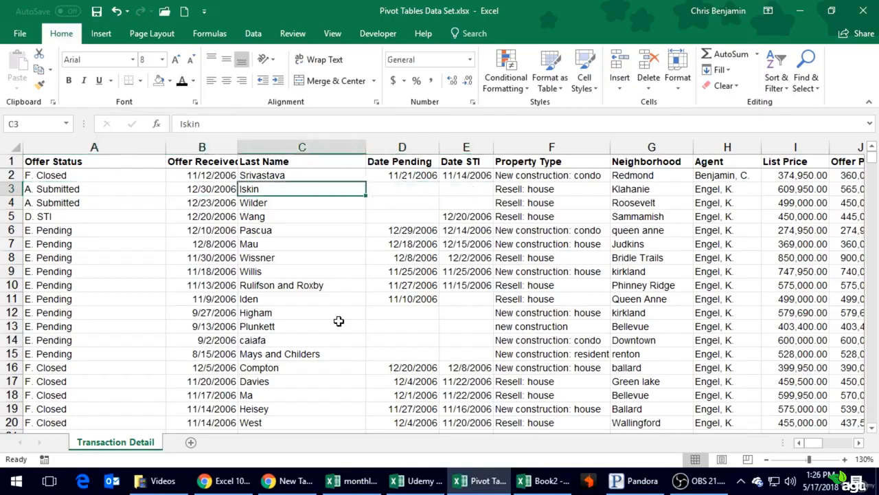
pyautogui.press('Left')
pyautogui.press('Left')
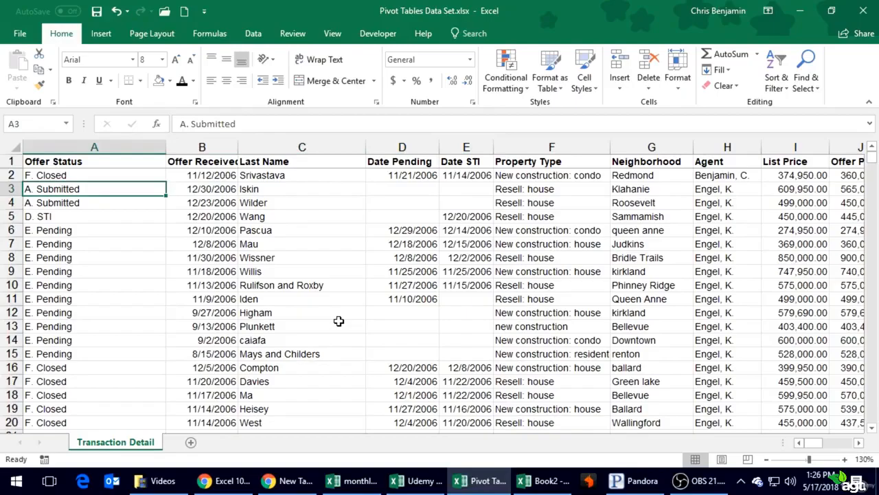
# - Page through the transaction records from the top to the last data row, ending on the Offer Status cell A827
pyautogui.press('Up')
pyautogui.press('Up')
pyautogui.press('pagedown')
pyautogui.press('pagedown')
pyautogui.press('pagedown')
pyautogui.press('pagedown')
pyautogui.press('pagedown')
pyautogui.press('pagedown')
pyautogui.press('pagedown')
pyautogui.press('pagedown')
pyautogui.press('pagedown')
pyautogui.press('pagedown')
pyautogui.press('pagedown')
pyautogui.press('pagedown')
pyautogui.press('pagedown')
pyautogui.press('pagedown')
pyautogui.press('pagedown')
pyautogui.press('pagedown')
pyautogui.press('pagedown')
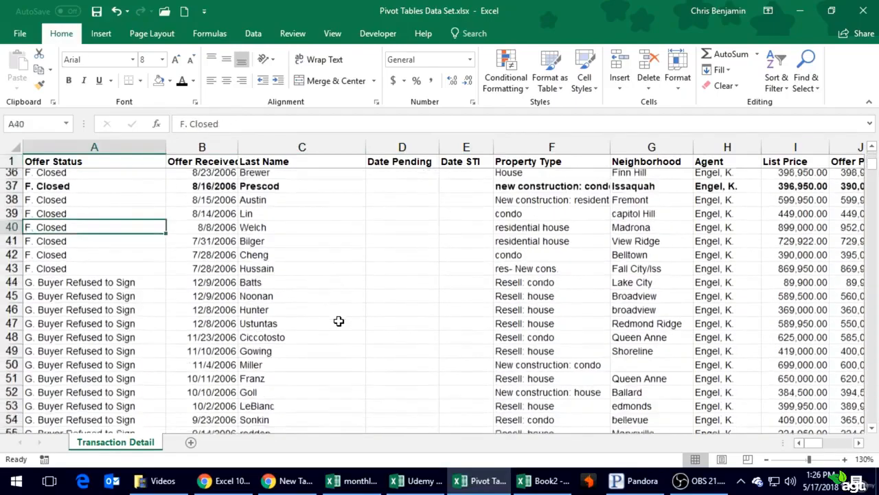
pyautogui.press('pagedown')
pyautogui.press('pagedown')
pyautogui.press('pagedown')
pyautogui.press('pagedown')
pyautogui.press('pagedown')
pyautogui.press('pagedown')
pyautogui.press('pagedown')
pyautogui.press('pagedown')
pyautogui.press('pagedown')
pyautogui.press('pagedown')
pyautogui.press('pagedown')
pyautogui.press('pagedown')
pyautogui.press('pagedown')
pyautogui.press('pagedown')
pyautogui.press('pagedown')
pyautogui.press('pagedown')
pyautogui.press('pagedown')
pyautogui.press('pagedown')
pyautogui.press('pagedown')
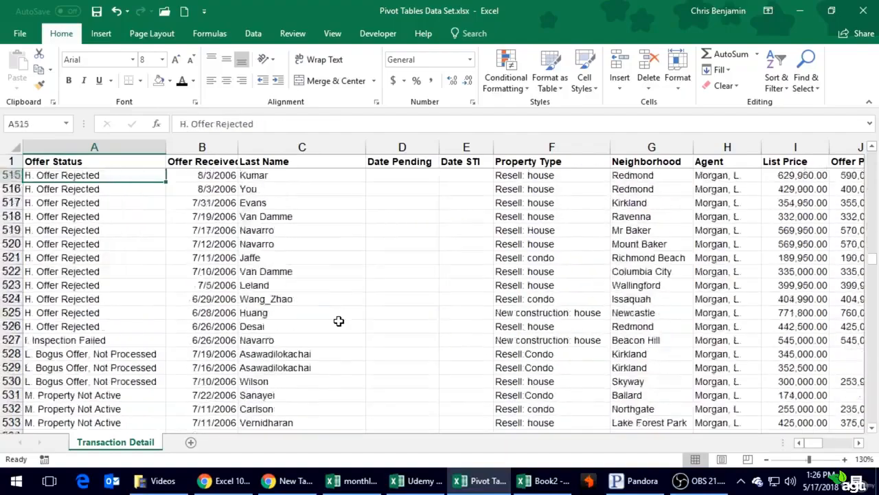
pyautogui.press('pagedown')
pyautogui.press('pagedown')
pyautogui.press('pagedown')
pyautogui.press('pagedown')
pyautogui.press('pagedown')
pyautogui.press('pagedown')
pyautogui.press('pagedown')
pyautogui.press('pagedown')
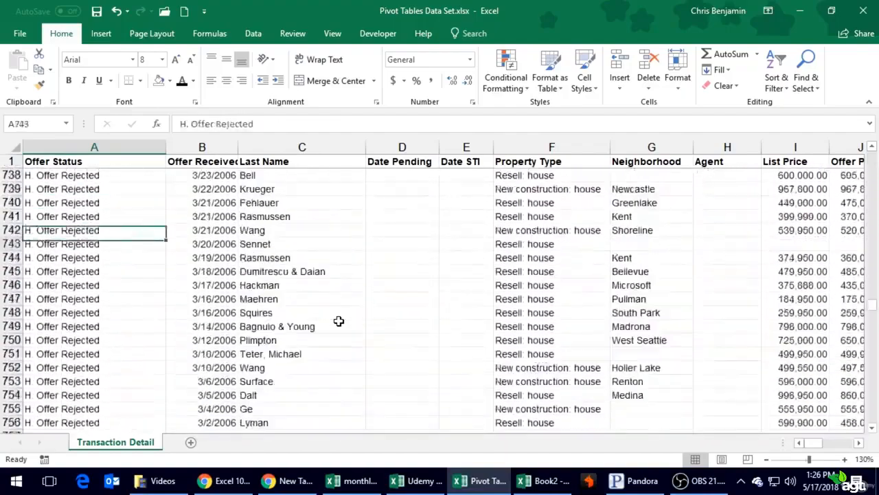
pyautogui.press('Down')
pyautogui.press('Down')
pyautogui.press('Down')
pyautogui.press('Down')
pyautogui.press('Down')
pyautogui.press('Down')
pyautogui.press('Down')
pyautogui.press('Down')
pyautogui.press('Down')
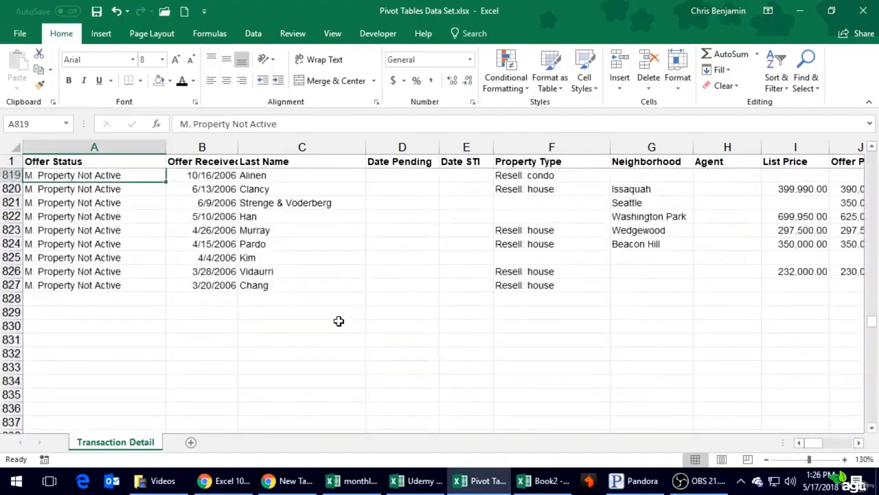
pyautogui.press('Up')
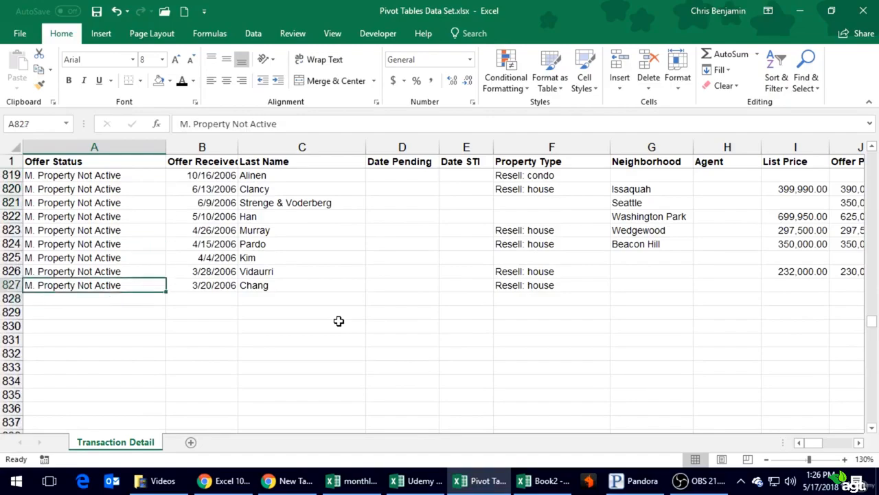
# - Page back up through the Offer Status column from row 827 to cell A10
pyautogui.press('pageup')
pyautogui.press('pageup')
pyautogui.press('pageup')
pyautogui.press('pageup')
pyautogui.press('pageup')
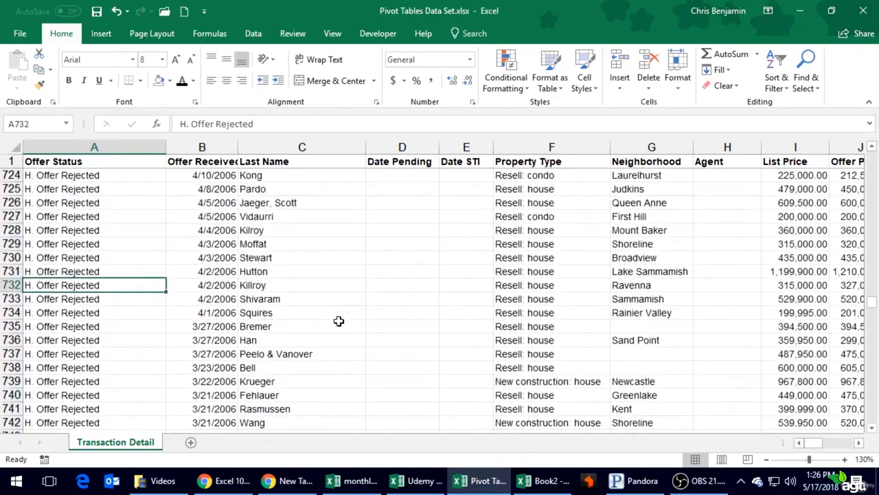
pyautogui.press('pageup')
pyautogui.press('pageup')
pyautogui.press('pageup')
pyautogui.press('pageup')
pyautogui.press('pageup')
pyautogui.press('pageup')
pyautogui.press('pageup')
pyautogui.press('pageup')
pyautogui.press('pageup')
pyautogui.press('pageup')
pyautogui.press('pageup')
pyautogui.press('pageup')
pyautogui.press('pageup')
pyautogui.press('pageup')
pyautogui.press('pageup')
pyautogui.press('pageup')
pyautogui.press('pageup')
pyautogui.press('pageup')
pyautogui.press('pageup')
pyautogui.press('pageup')
pyautogui.press('pageup')
pyautogui.press('pageup')
pyautogui.press('pageup')
pyautogui.press('pageup')
pyautogui.press('pageup')
pyautogui.press('pageup')
pyautogui.press('pageup')
pyautogui.press('pageup')
pyautogui.press('pageup')
pyautogui.press('pageup')
pyautogui.press('pageup')
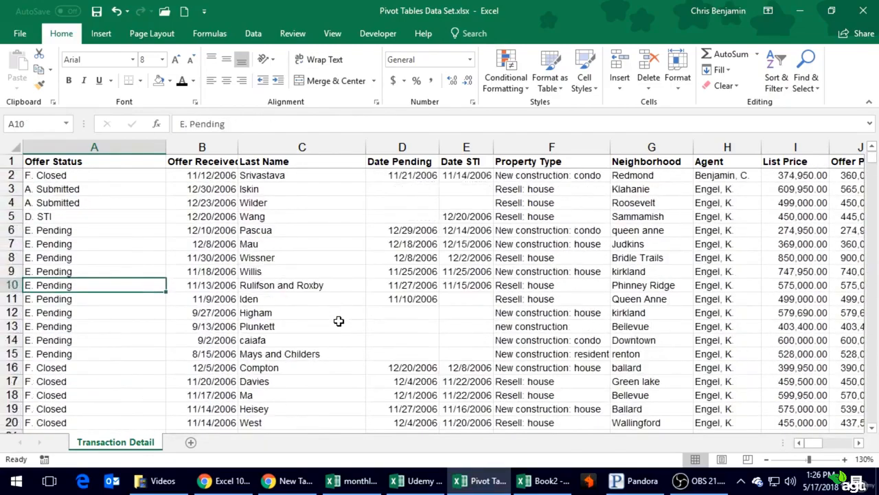
# - Look across the row 10 record from Offer Status to the Agent column, ending on cell H10
pyautogui.press('Right')
pyautogui.press('Right')
pyautogui.press('Right')
pyautogui.press('Right')
pyautogui.press('Right')
pyautogui.press('Right')
pyautogui.press('Right')
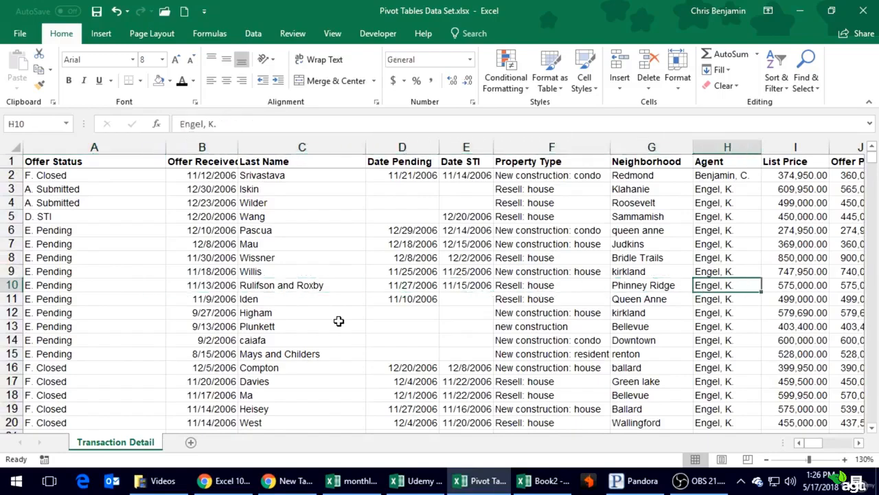
# - Go back across row 10 to the Offer Status column and up to the heading in A1
pyautogui.press('Left')
pyautogui.press('Left')
pyautogui.press('Left')
pyautogui.press('Left')
pyautogui.press('Left')
pyautogui.press('Left')
pyautogui.press('Left')
pyautogui.press('Up')
pyautogui.press('Up')
pyautogui.press('Up')
pyautogui.press('Up')
pyautogui.press('Up')
pyautogui.press('Up')
pyautogui.press('Up')
pyautogui.press('Up')
pyautogui.press('Up')
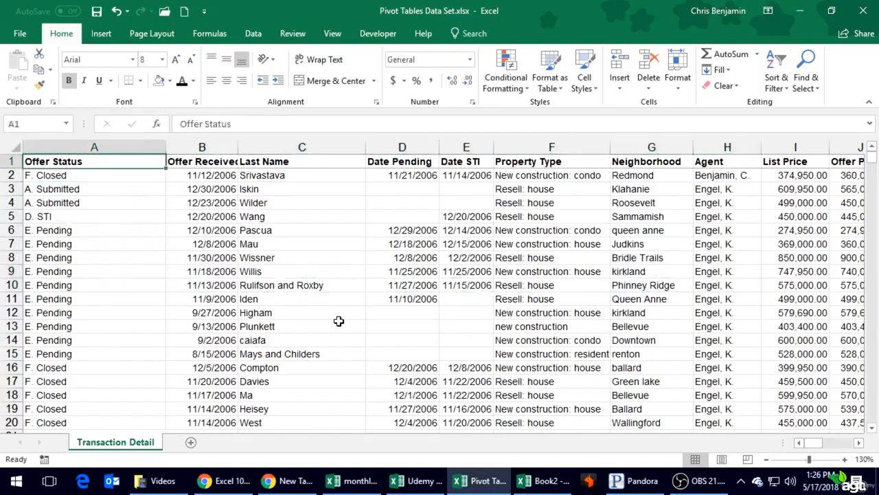
# - Look across the row 5 record from Offer Status past the price columns and return to its List Price cell I5
pyautogui.press('Down')
pyautogui.press('Down')
pyautogui.press('Down')
pyautogui.press('Down')
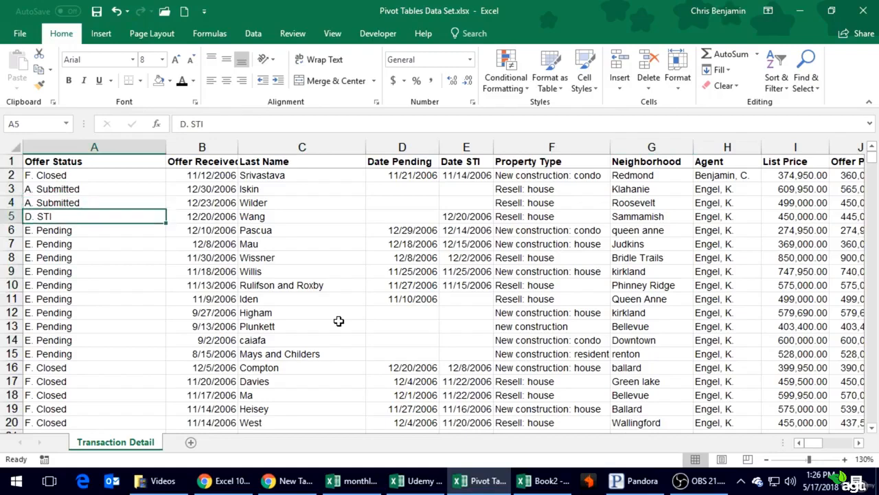
pyautogui.press('Right')
pyautogui.press('Right')
pyautogui.press('Right')
pyautogui.press('Right')
pyautogui.press('Right')
pyautogui.press('Right')
pyautogui.press('Right')
pyautogui.press('Right')
pyautogui.press('Right')
pyautogui.press('Right')
pyautogui.press('Right')
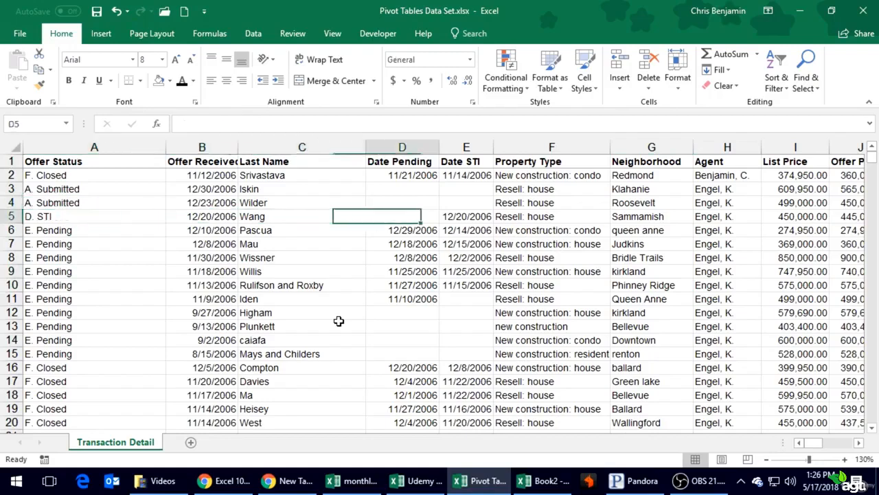
pyautogui.press('Left')
pyautogui.press('Left')
pyautogui.press('Left')
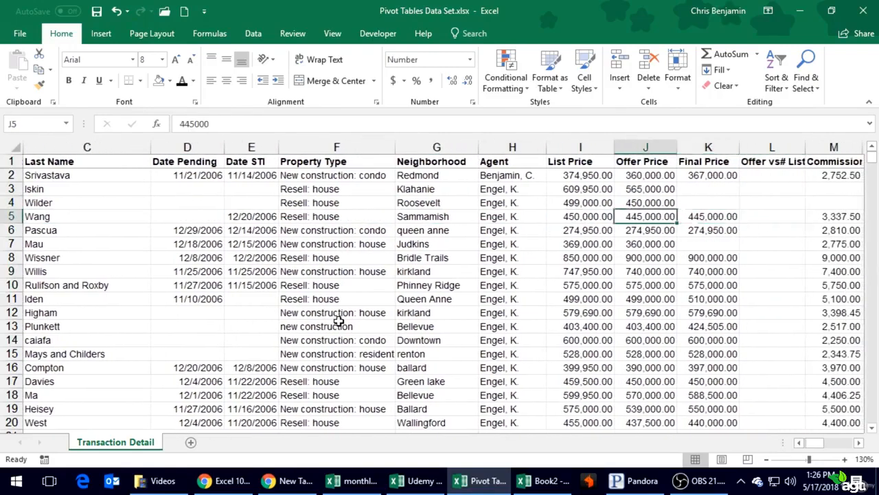
# - Review the List Price column from row 2 to row 17 and select the Offer Price in cell J9
pyautogui.press('Up')
pyautogui.press('Up')
pyautogui.press('Up')
pyautogui.press('Down')
pyautogui.press('Down')
pyautogui.press('Down')
pyautogui.press('Down')
pyautogui.press('Down')
pyautogui.press('Down')
pyautogui.press('Down')
pyautogui.press('Down')
pyautogui.press('Down')
pyautogui.press('Down')
pyautogui.press('Down')
pyautogui.press('Down')
pyautogui.press('Down')
pyautogui.press('Down')
pyautogui.press('Down')
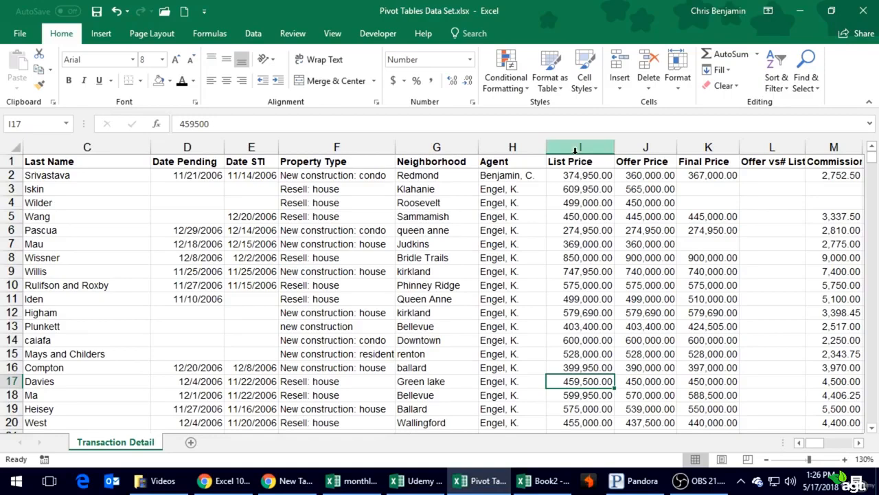
pyautogui.click(663, 269)
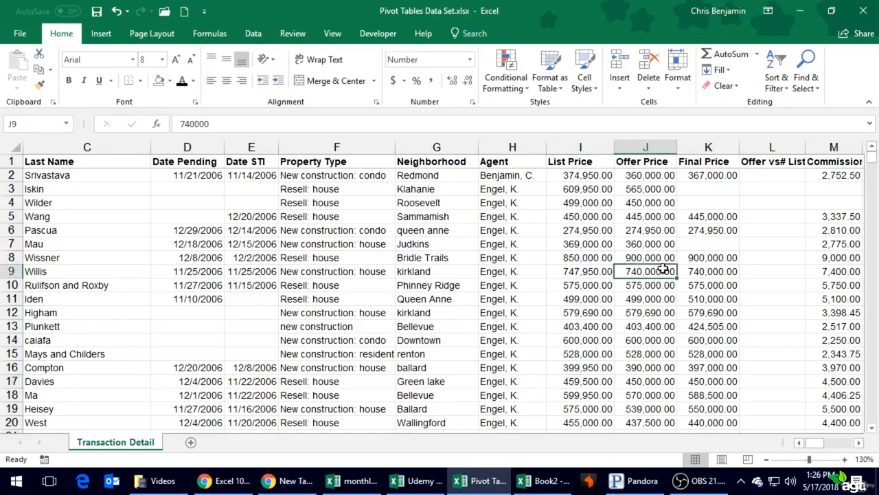
# - Look across the row 9 record from Offer Price through Commission and Close Date to the Sold Rider column
pyautogui.press('Right')
pyautogui.press('Right')
pyautogui.press('Right')
pyautogui.press('Right')
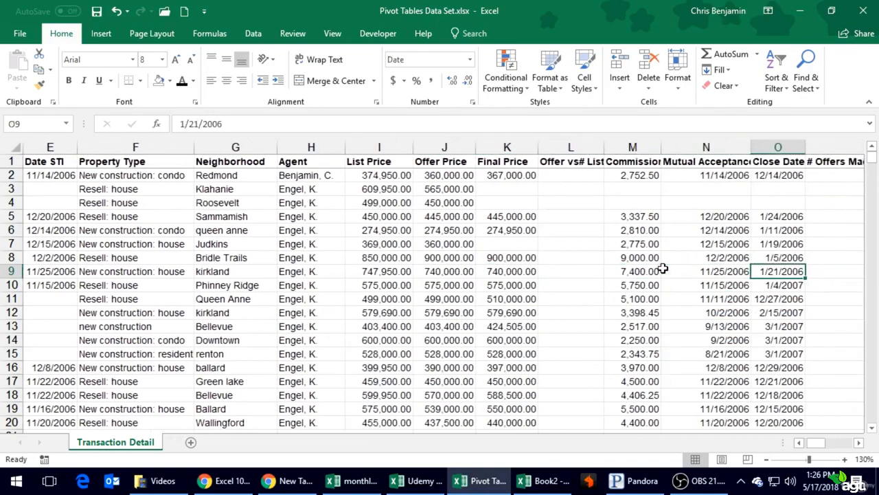
pyautogui.press('Right')
pyautogui.press('Right')
pyautogui.press('Right')
pyautogui.press('Right')
# - Go back across row 9 to the Offer Status column and return to the heading in A1
pyautogui.press('Left')
pyautogui.press('Left')
pyautogui.press('Left')
pyautogui.press('Left')
pyautogui.press('Left')
pyautogui.press('Left')
pyautogui.press('Left')
pyautogui.press('Left')
pyautogui.press('Left')
pyautogui.press('Left')
pyautogui.press('Left')
pyautogui.press('Left')
pyautogui.press('Left')
pyautogui.press('Left')
pyautogui.press('Left')
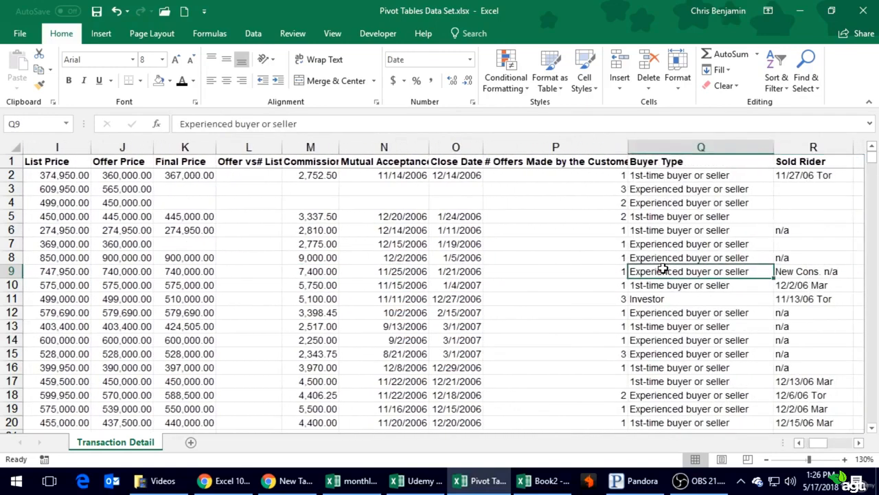
pyautogui.press('Left')
pyautogui.press('Left')
pyautogui.press('Up')
pyautogui.press('Up')
pyautogui.press('Up')
pyautogui.press('Up')
pyautogui.press('Up')
pyautogui.press('Up')
pyautogui.press('Up')
pyautogui.press('Up')
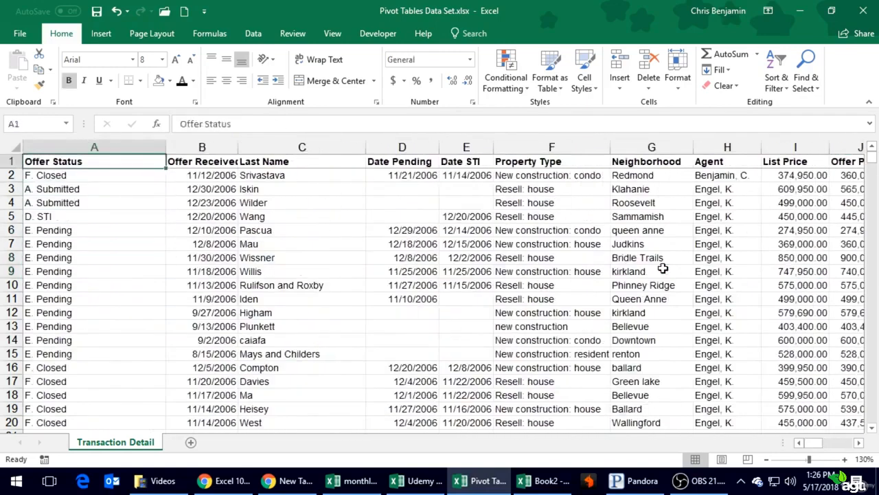
pyautogui.press('Down')
pyautogui.press('Down')
pyautogui.press('Up')
pyautogui.press('Up')
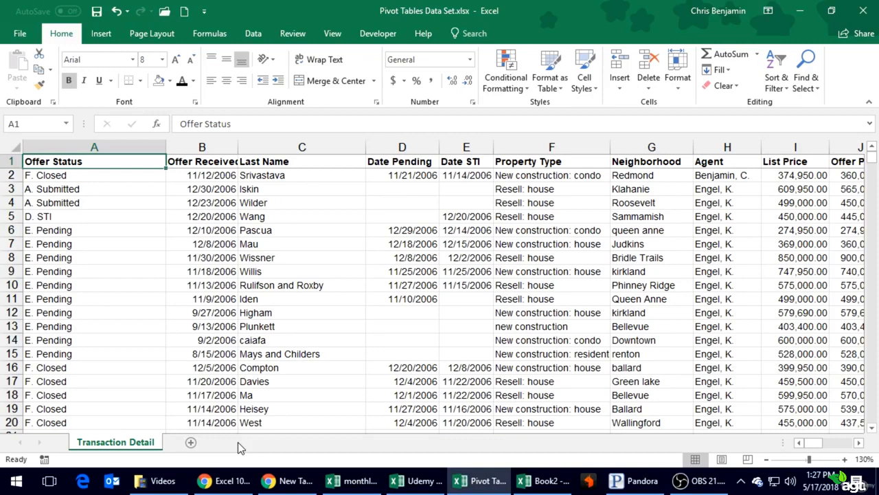
# - Read the row 1 headings from Offer Status to Mutual Acceptance, ending on the Commission heading in M1
pyautogui.press('Right')
pyautogui.press('Right')
pyautogui.press('Right')
pyautogui.press('Right')
pyautogui.press('Right')
pyautogui.press('Right')
pyautogui.press('Right')
pyautogui.press('Right')
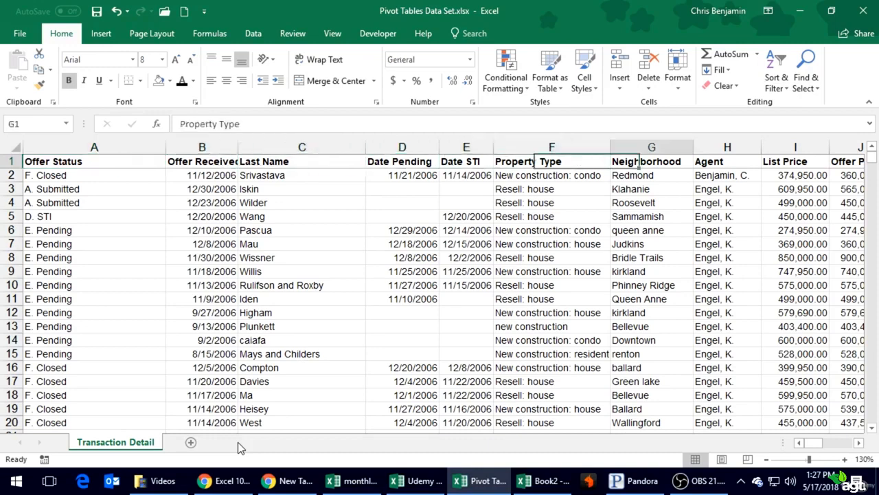
pyautogui.press('Right')
pyautogui.press('Right')
pyautogui.press('Right')
pyautogui.press('Right')
pyautogui.press('Right')
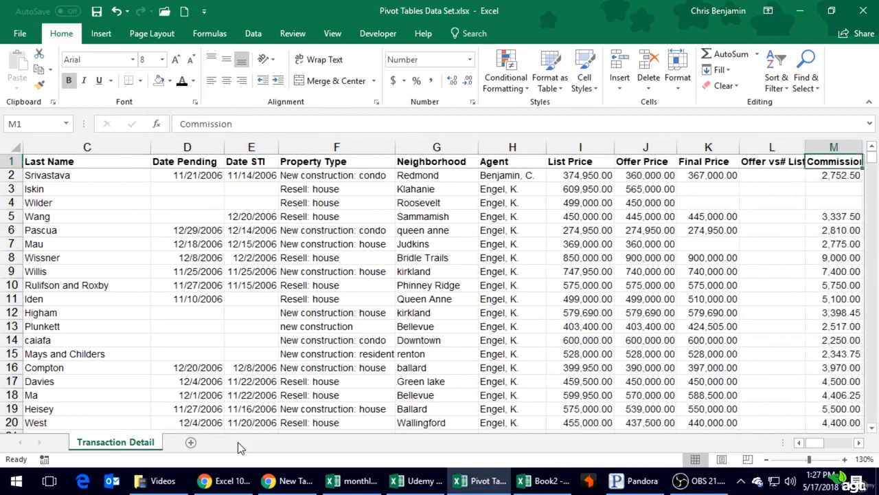
pyautogui.press('Left')
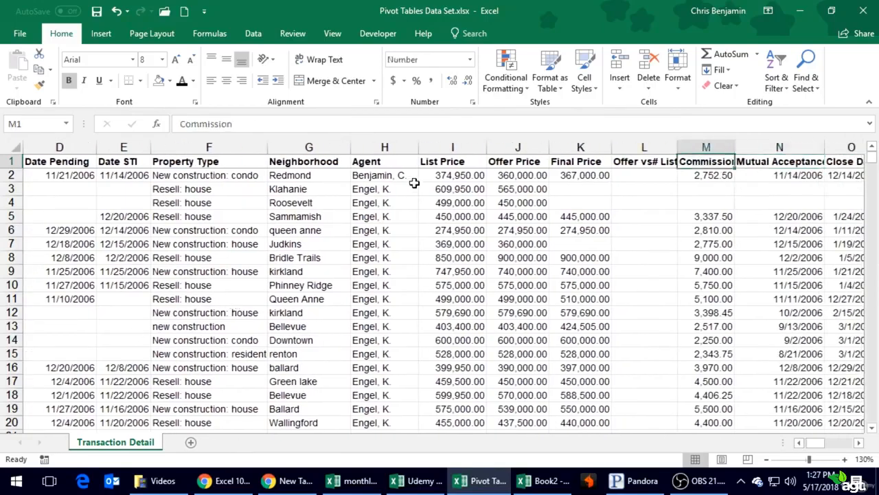
# - Inspect sample cells between rows 2 and 7 in the Neighborhood, Final Price and List Price columns, ending on G7
pyautogui.click(334, 207)
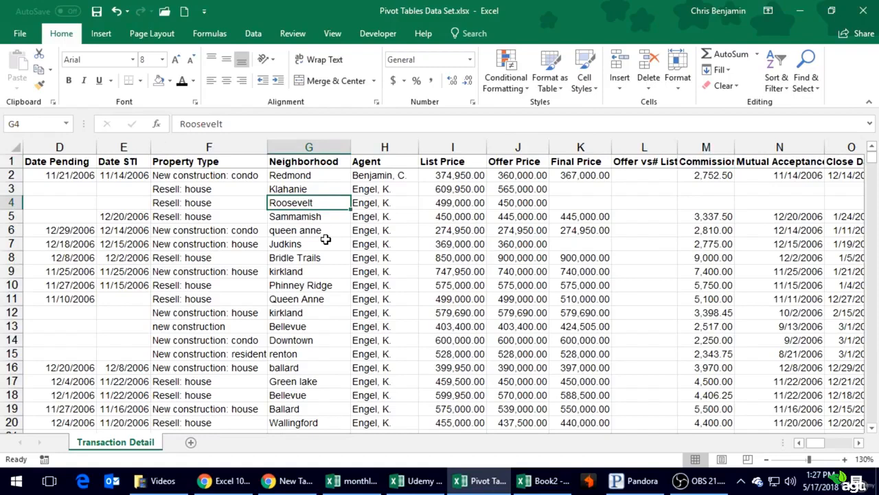
pyautogui.click(595, 187)
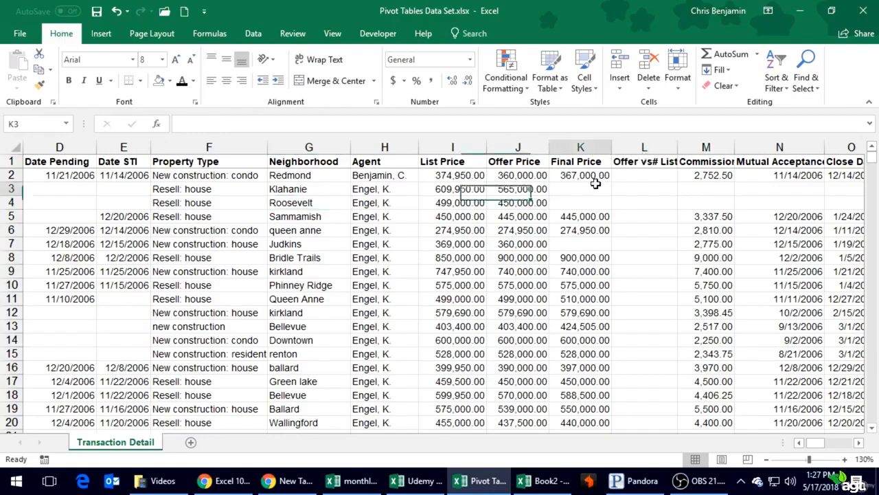
pyautogui.click(457, 202)
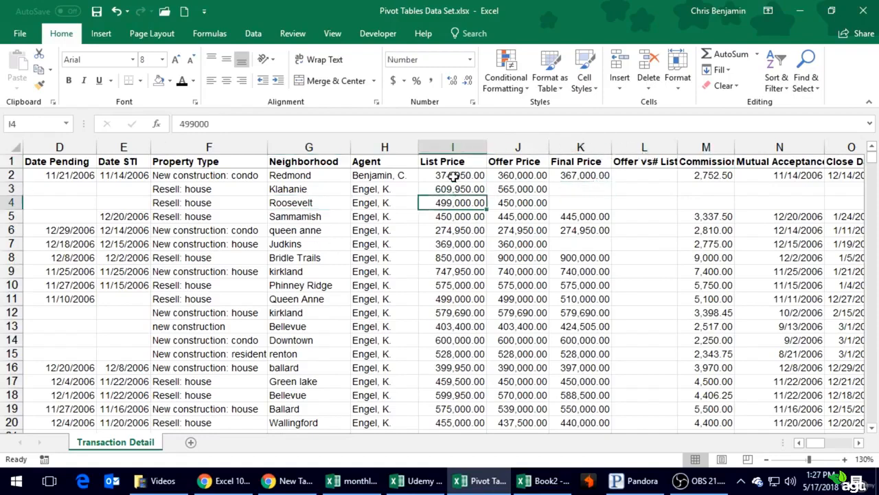
pyautogui.click(284, 175)
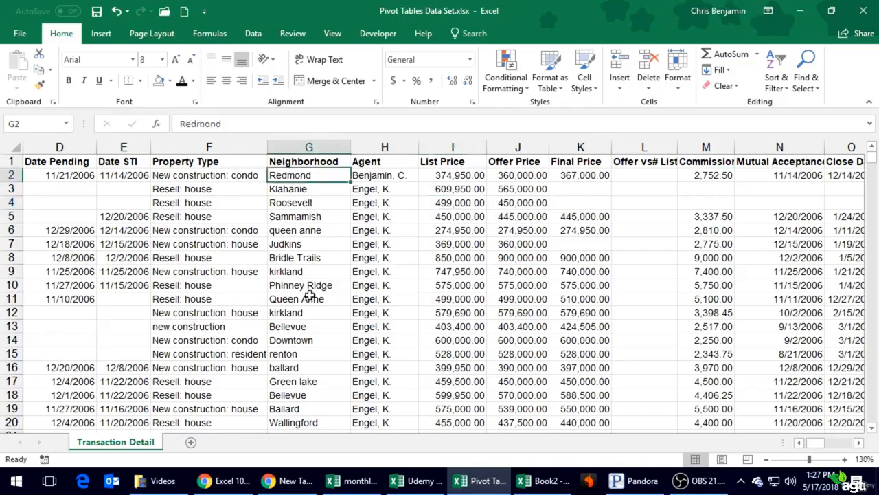
pyautogui.click(287, 229)
pyautogui.click(283, 243)
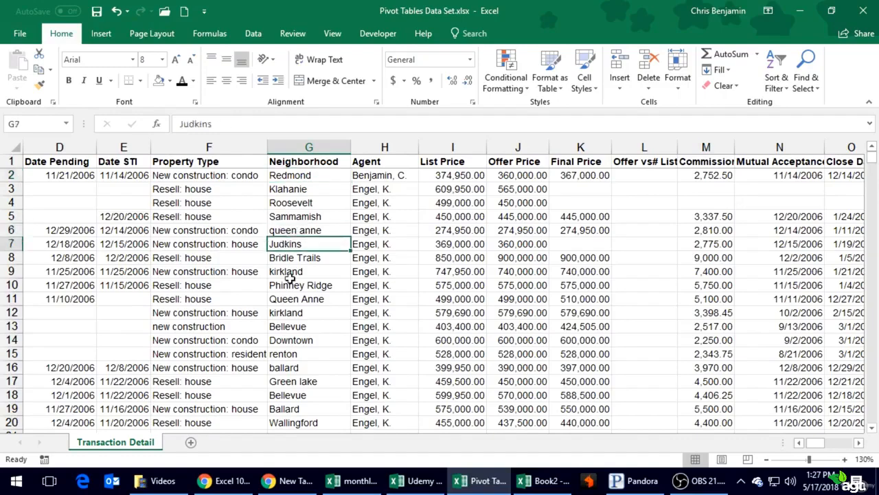
# - Scan the Neighborhood column down past row 128, selecting G51 on the way, and return to the first records
pyautogui.scroll(-10, 291, 282)
pyautogui.scroll(-2, 292, 287)
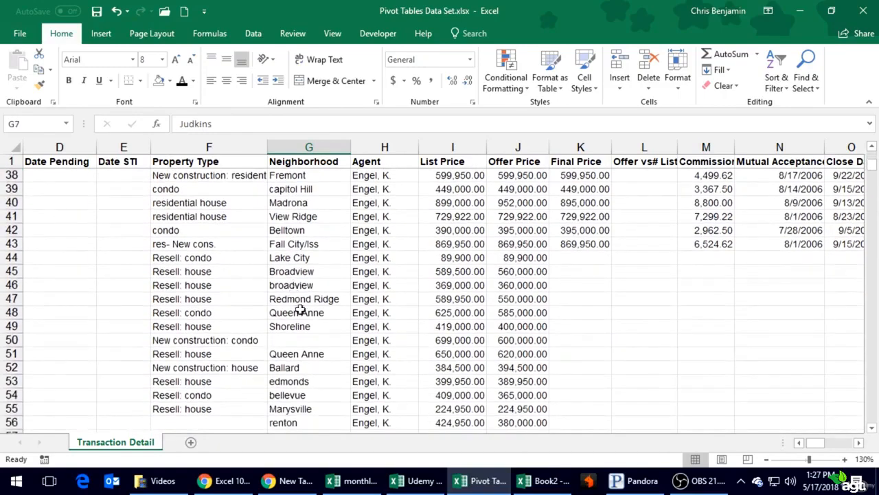
pyautogui.click(306, 350)
pyautogui.scroll(-20, 305, 357)
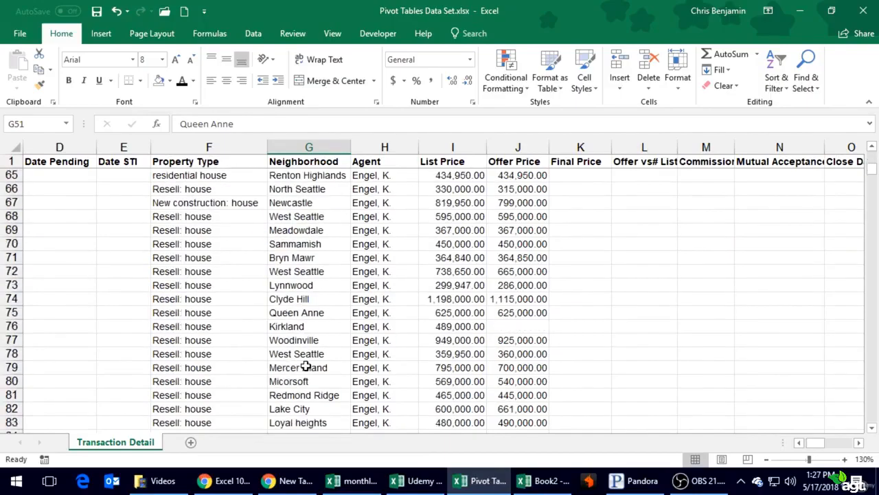
pyautogui.scroll(-12, 306, 367)
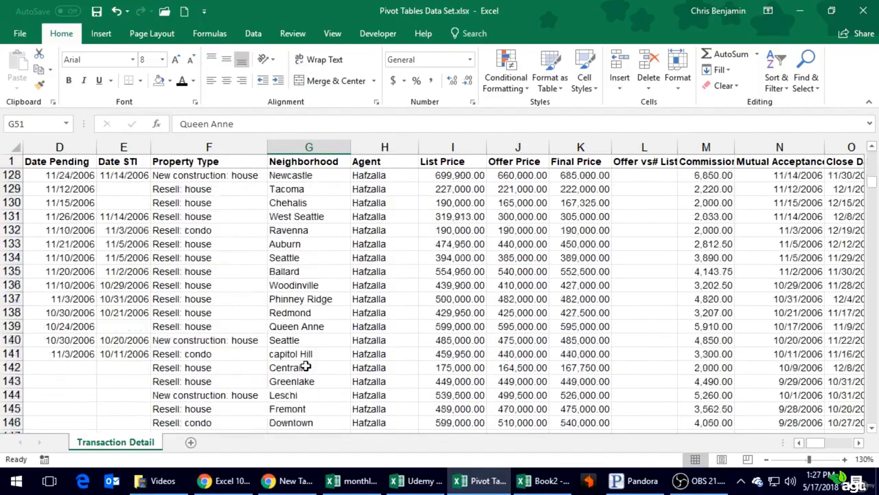
pyautogui.scroll(16, 306, 367)
pyautogui.scroll(20, 306, 366)
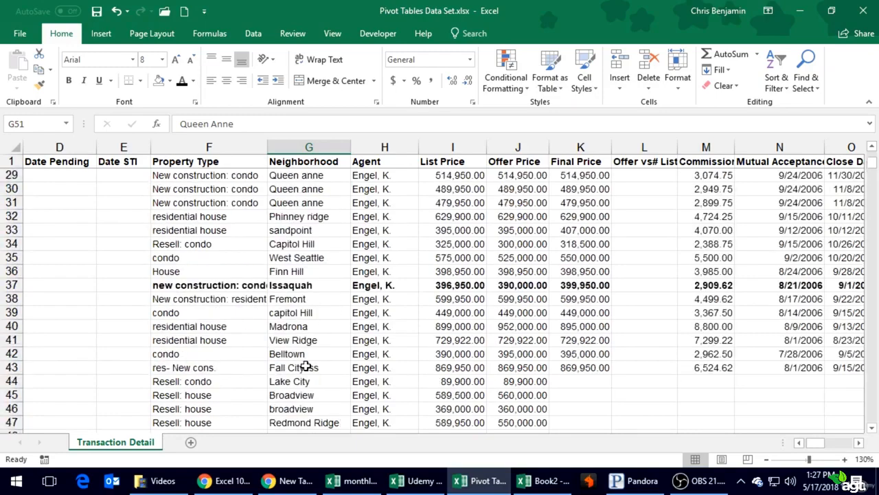
pyautogui.scroll(9, 305, 366)
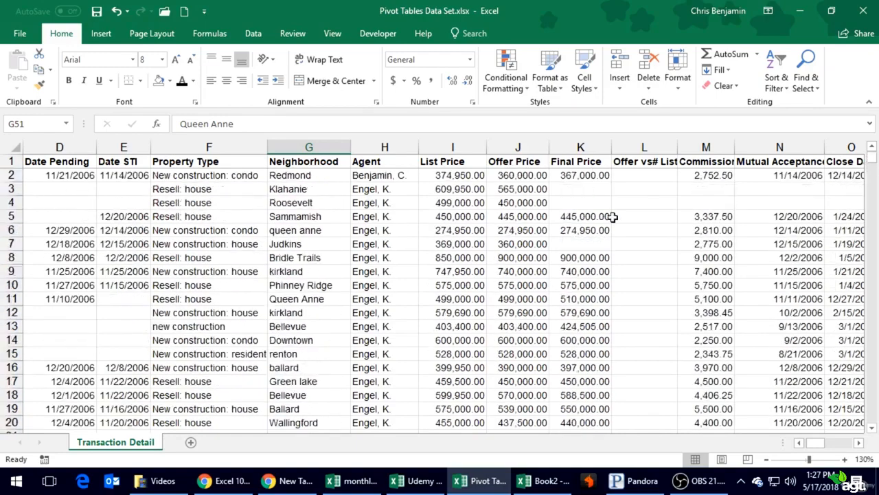
# - Look across row 5 from Mutual Acceptance to Sold Rider and end on the number of offers made in P2
pyautogui.click(792, 216)
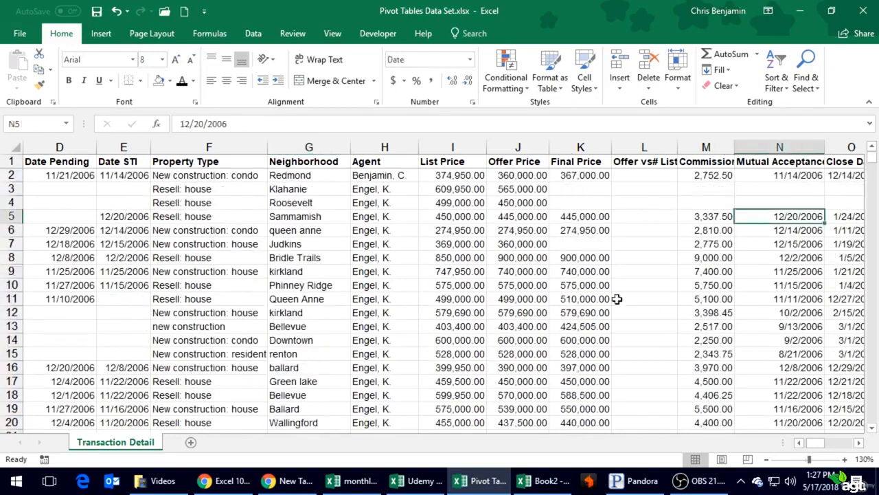
pyautogui.hscroll(4, 617, 297)
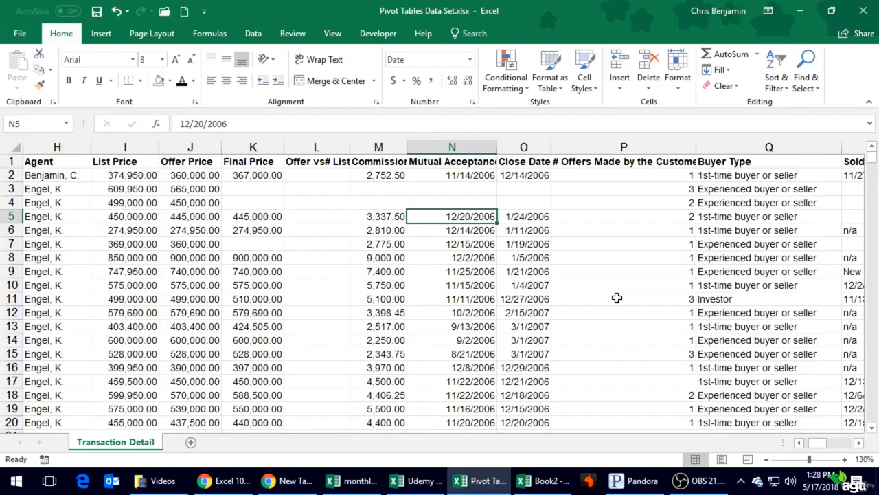
pyautogui.press('Right')
pyautogui.press('Right')
pyautogui.press('Right')
pyautogui.press('Right')
pyautogui.press('Left')
pyautogui.press('Left')
pyautogui.press('Up')
pyautogui.press('Up')
pyautogui.press('Up')
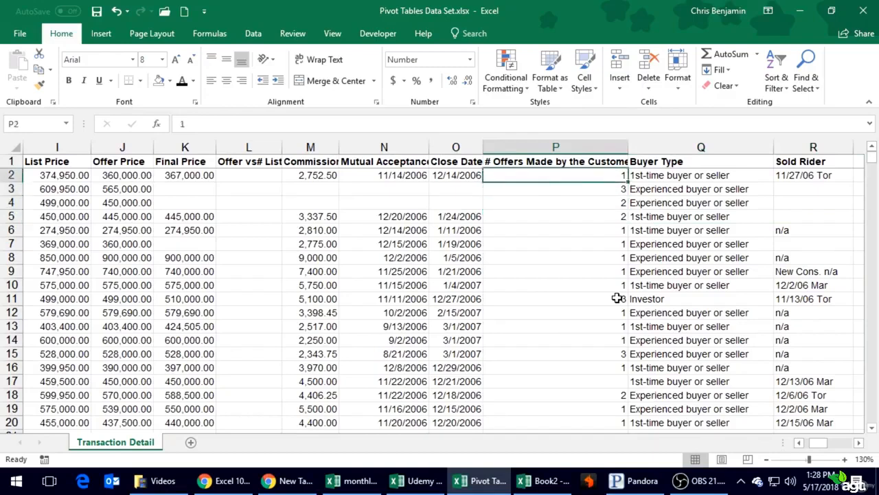
# - Review the Buyer Type column from its heading to row 15, ending on the Investor entry in Q11
pyautogui.press('Right')
pyautogui.press('Up')
pyautogui.press('Down')
pyautogui.press('Down')
pyautogui.press('Down')
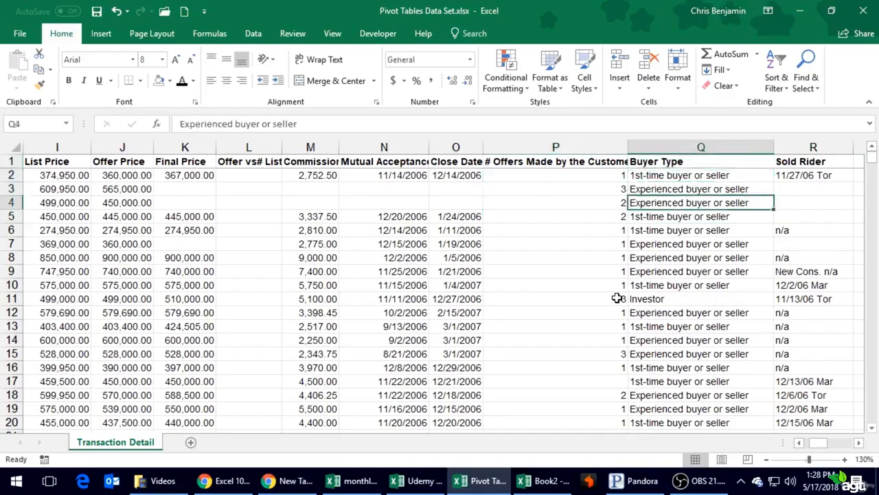
pyautogui.press('Up')
pyautogui.press('Up')
pyautogui.press('Down')
pyautogui.press('Down')
pyautogui.press('Down')
pyautogui.press('Down')
pyautogui.press('Down')
pyautogui.press('Down')
pyautogui.press('Down')
pyautogui.press('Down')
pyautogui.press('Down')
pyautogui.press('Down')
pyautogui.press('Down')
pyautogui.press('Down')
pyautogui.press('Down')
pyautogui.press('Up')
pyautogui.press('Up')
pyautogui.press('Up')
pyautogui.press('Up')
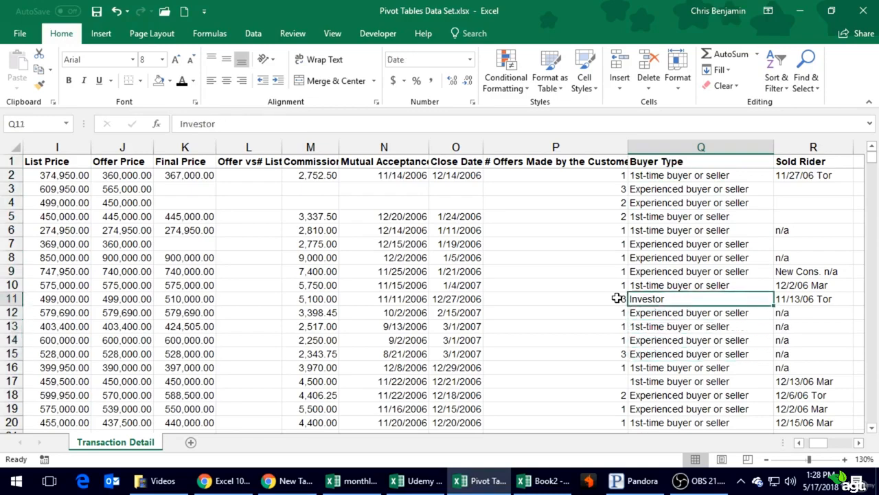
# - Continue down the Buyer Type column to row 21 and go back across that record to Offer Status in A21
pyautogui.press('Down')
pyautogui.press('Down')
pyautogui.press('Down')
pyautogui.press('Down')
pyautogui.press('Down')
pyautogui.press('Down')
pyautogui.press('Down')
pyautogui.press('Down')
pyautogui.press('Down')
pyautogui.press('Down')
pyautogui.press('Left')
pyautogui.press('Left')
pyautogui.press('Left')
pyautogui.press('Left')
pyautogui.press('Left')
pyautogui.press('Left')
pyautogui.press('Left')
pyautogui.press('Left')
pyautogui.press('Left')
pyautogui.press('Left')
pyautogui.press('Left')
pyautogui.press('Left')
pyautogui.press('Left')
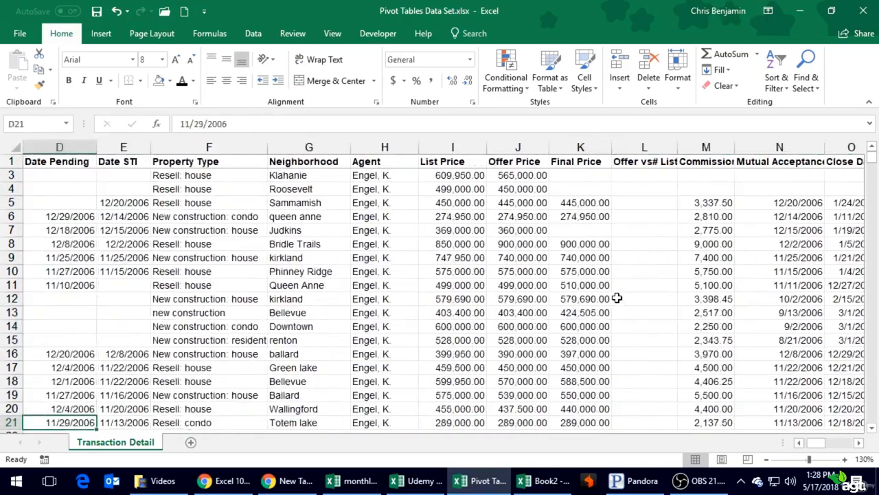
pyautogui.press('Left')
pyautogui.press('Left')
pyautogui.press('Left')
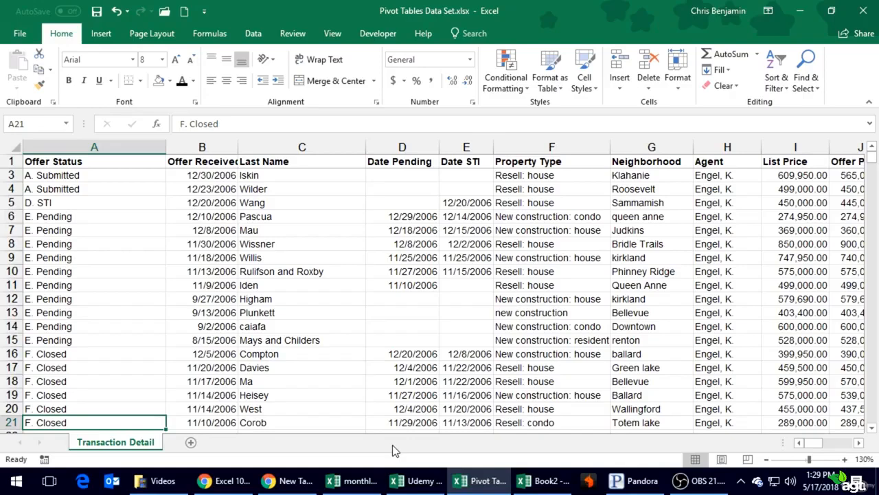
# - Select the Offer Status cell A5 inside the transaction data and start creating a PivotTable from it
pyautogui.click(84, 201)
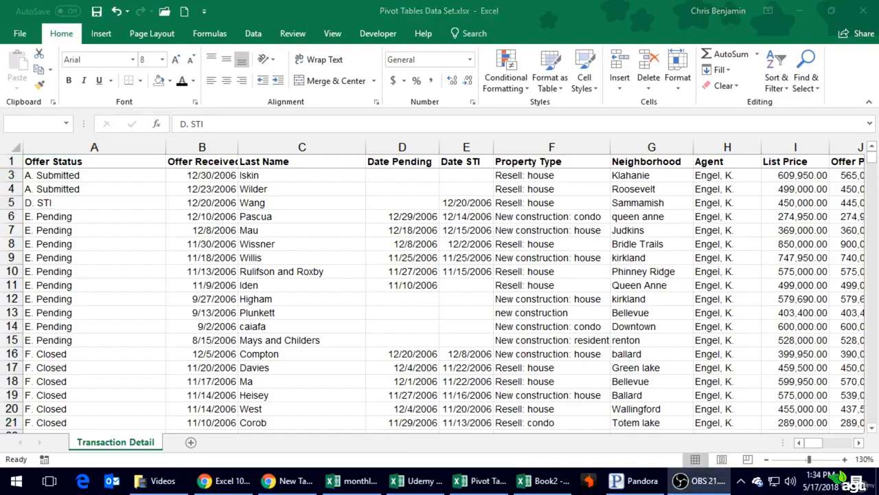
pyautogui.click(74, 297)
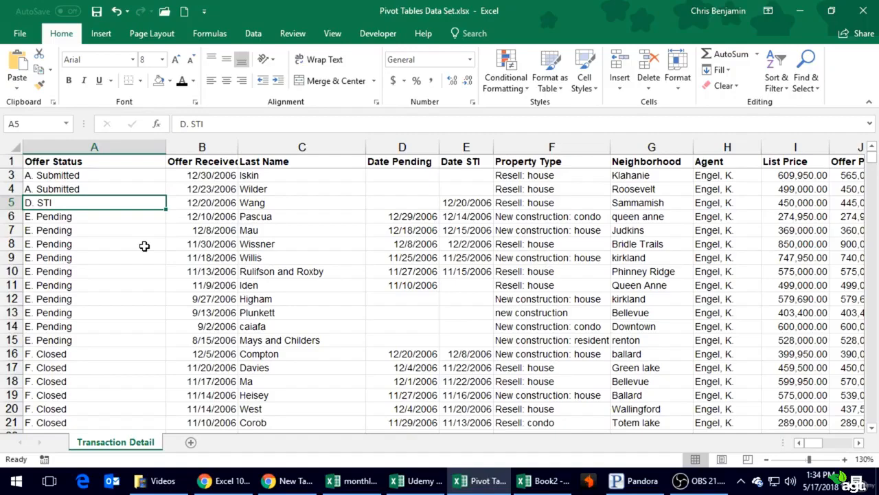
pyautogui.scroll(-6, 145, 246)
pyautogui.scroll(5, 145, 246)
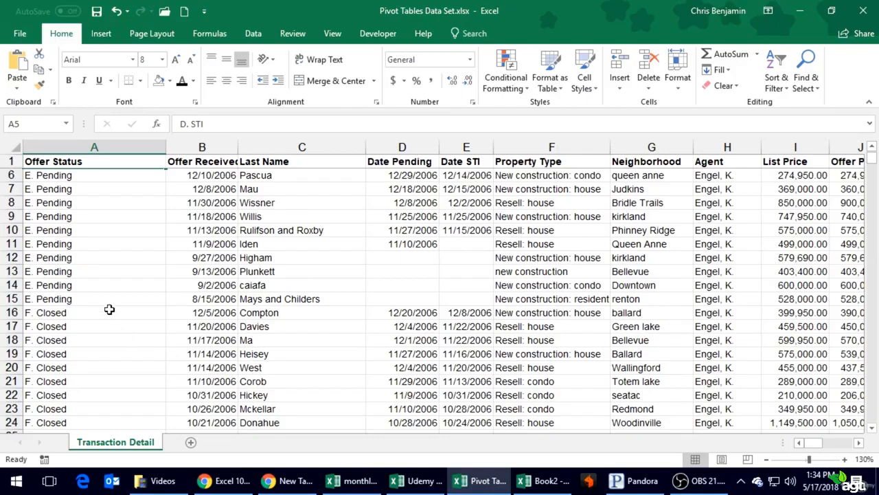
pyautogui.click(101, 36)
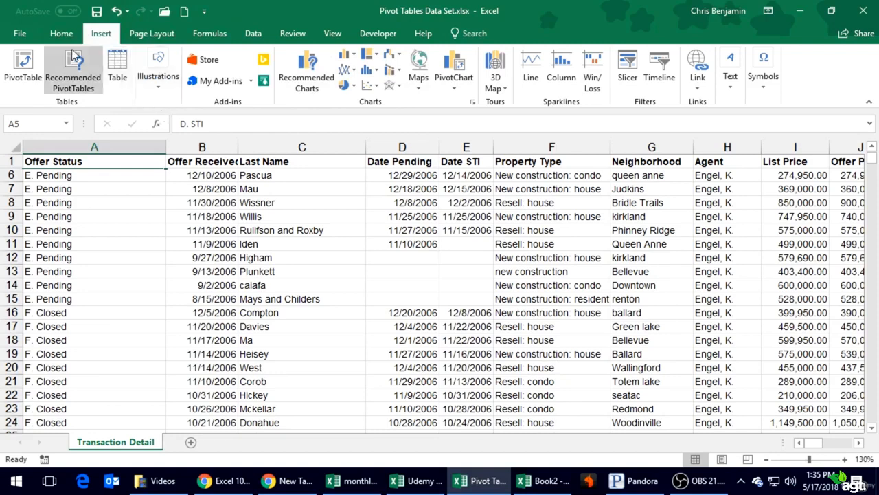
pyautogui.click(23, 65)
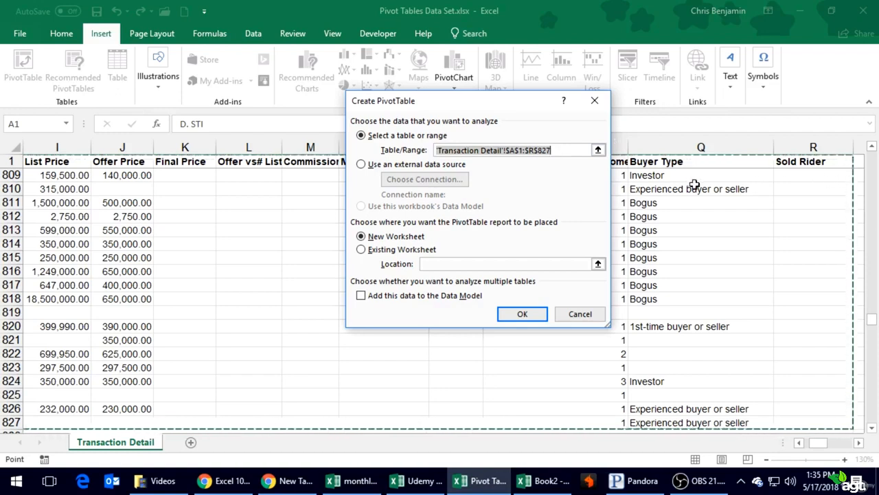
# - Check where the data ends and reselect A1:R827 on the Transaction Detail sheet as the PivotTable's source range
pyautogui.click(598, 151)
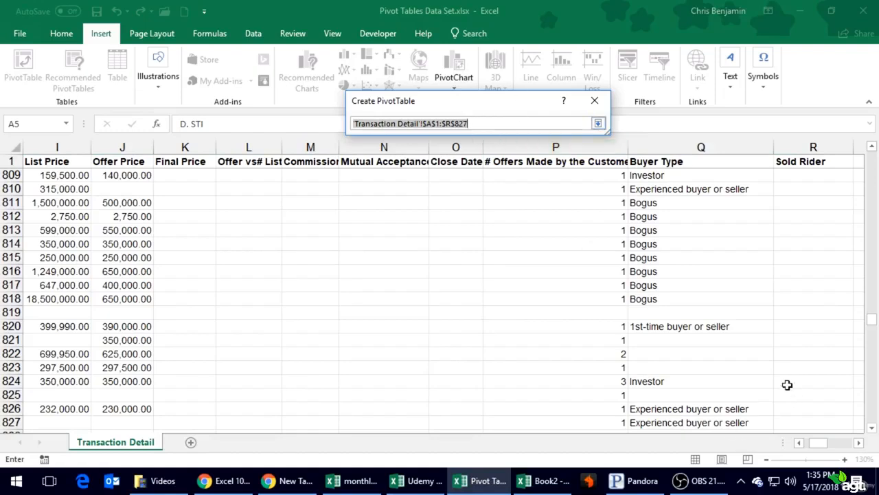
pyautogui.scroll(-2, 788, 385)
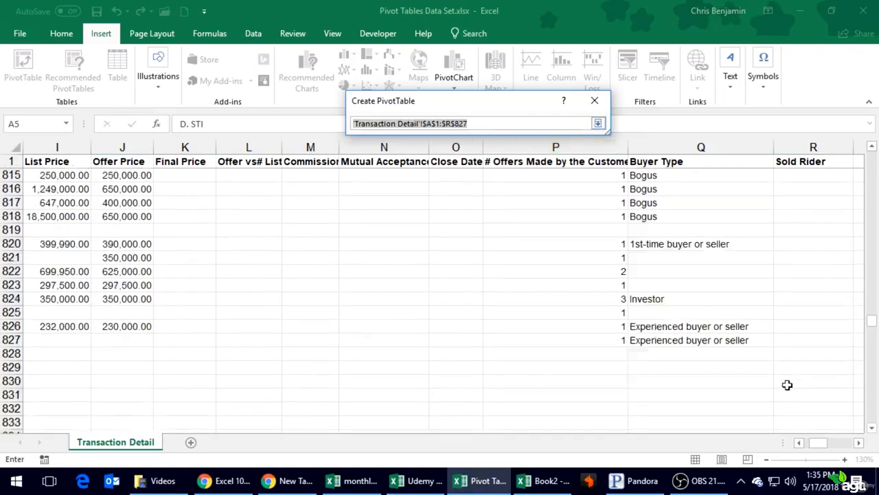
pyautogui.click(858, 443)
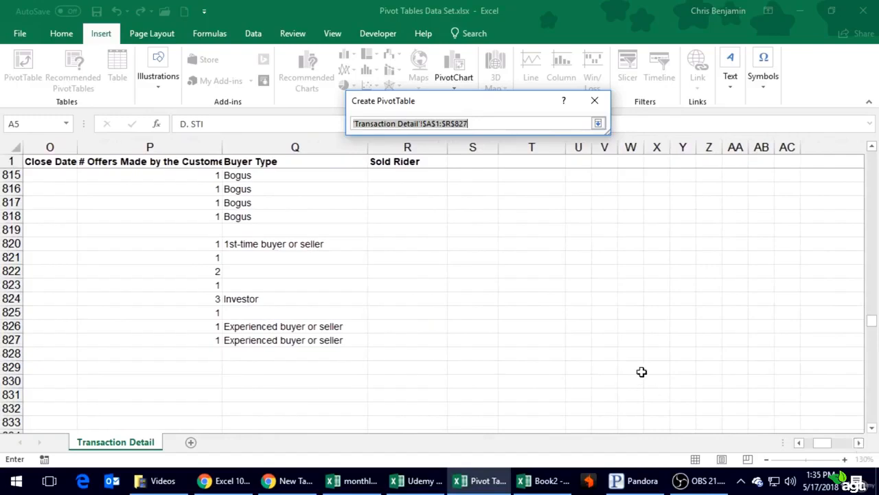
pyautogui.scroll(-3, 640, 380)
pyautogui.scroll(4, 637, 387)
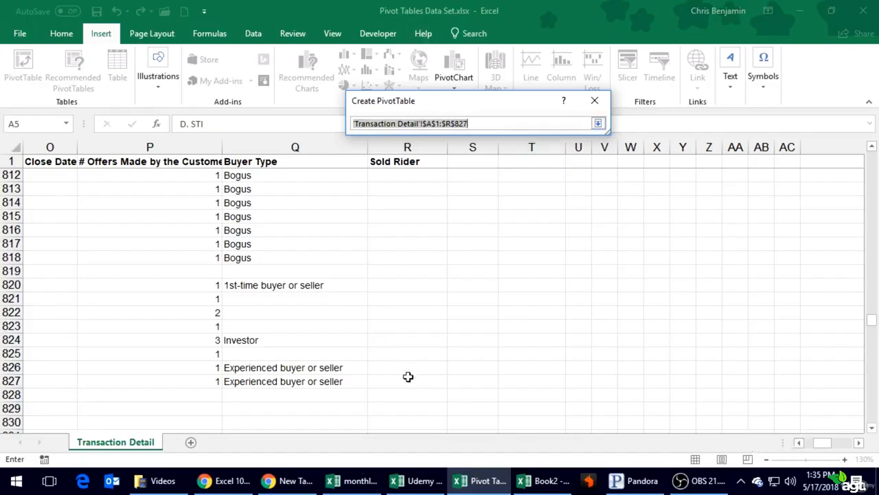
pyautogui.moveTo(409, 377); pyautogui.dragTo(14, 148)
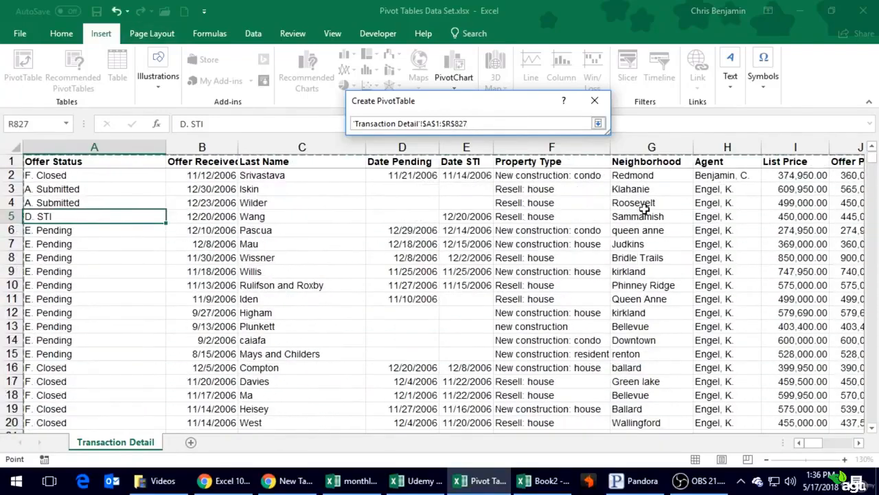
pyautogui.click(598, 123)
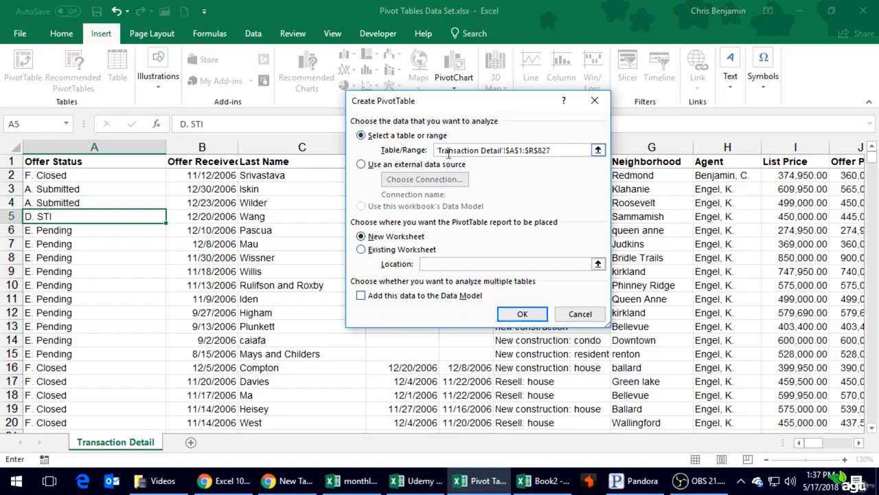
# - Create the PivotTable on a new worksheet, look back at the Transaction Detail data, and return to the empty PivotTable
pyautogui.click(525, 316)
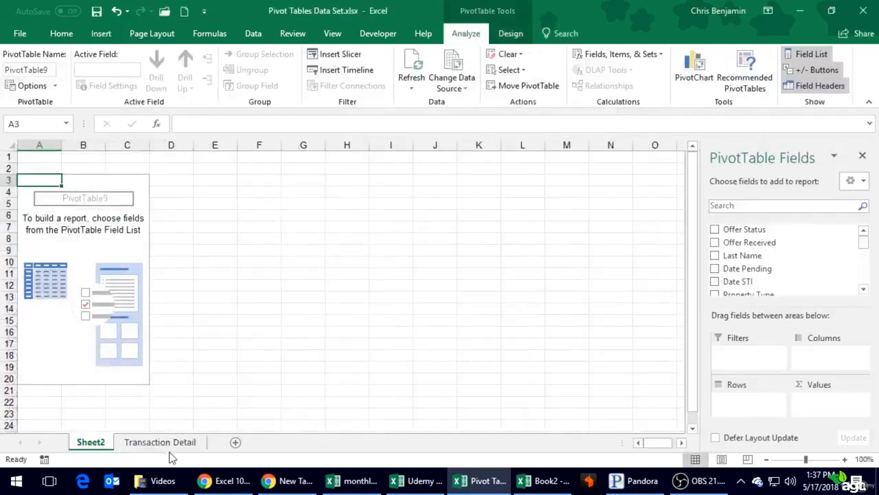
pyautogui.click(145, 444)
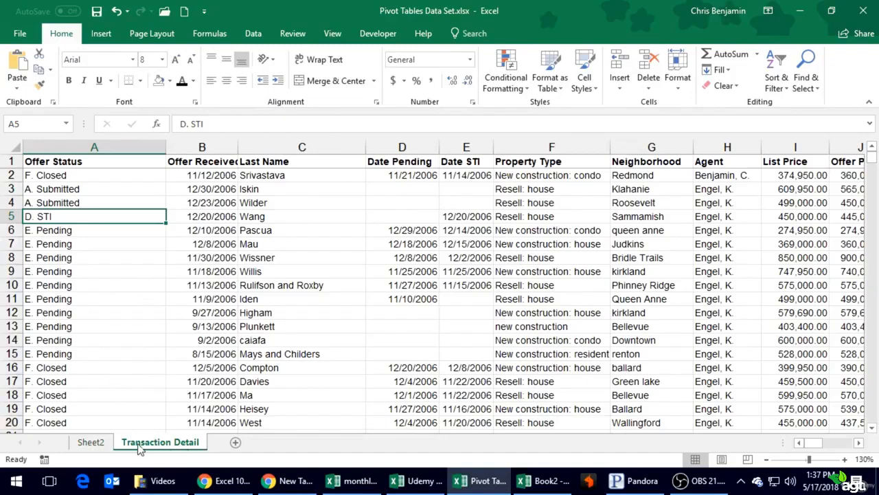
pyautogui.click(91, 444)
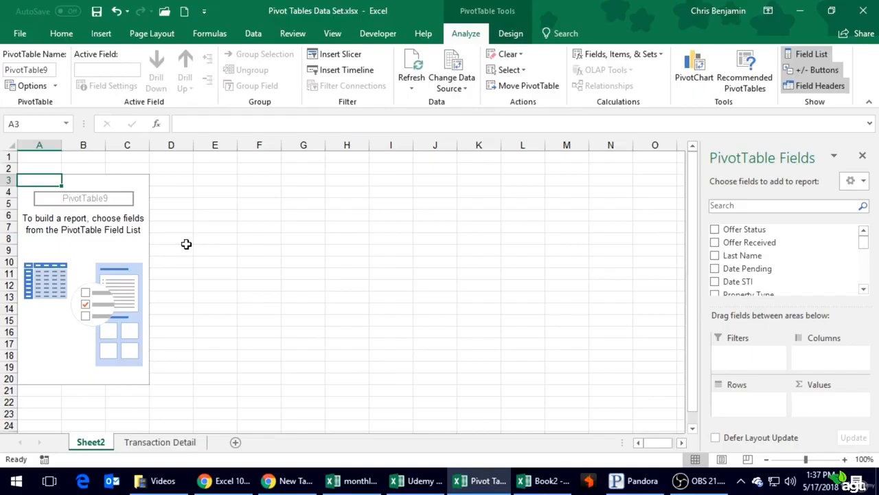
# - On the Transaction Detail sheet, review the record in row 3 from Offer Status across to Mutual Acceptance in N3
pyautogui.click(183, 441)
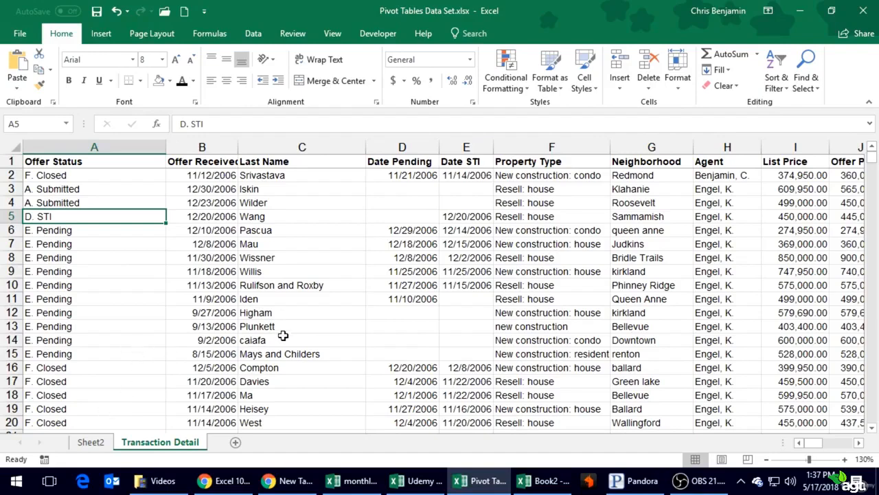
pyautogui.click(293, 295)
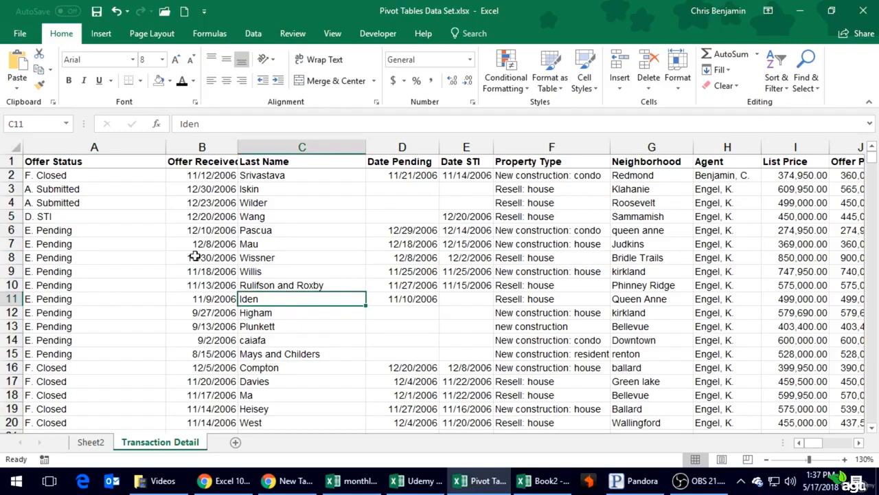
pyautogui.click(800, 289)
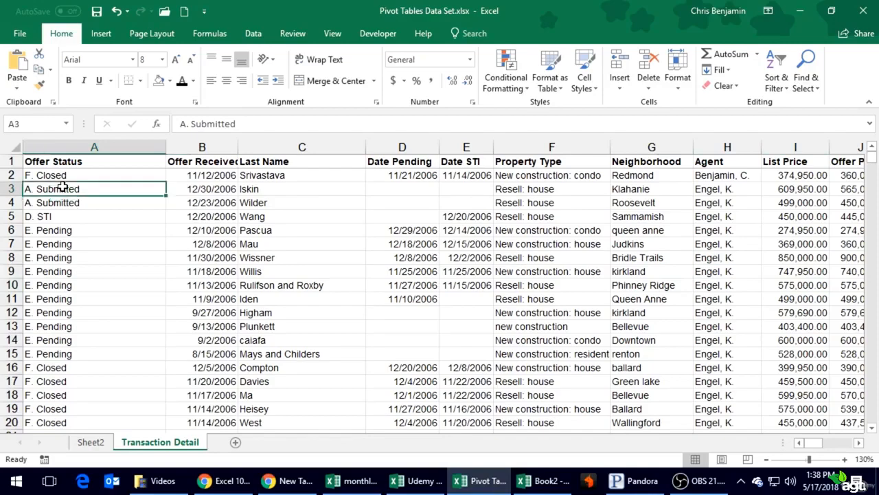
pyautogui.press('Right')
pyautogui.press('Right')
pyautogui.press('Right')
pyautogui.press('Right')
pyautogui.press('Right')
pyautogui.press('Right')
pyautogui.press('Right')
pyautogui.press('Right')
pyautogui.press('Right')
pyautogui.press('Right')
pyautogui.press('Right')
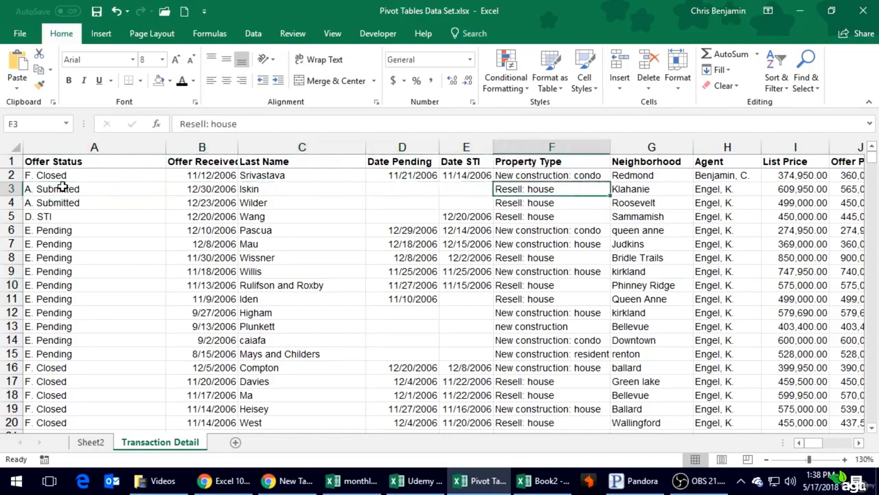
pyautogui.press('Left')
pyautogui.press('Left')
pyautogui.press('Left')
pyautogui.press('Left')
pyautogui.press('Left')
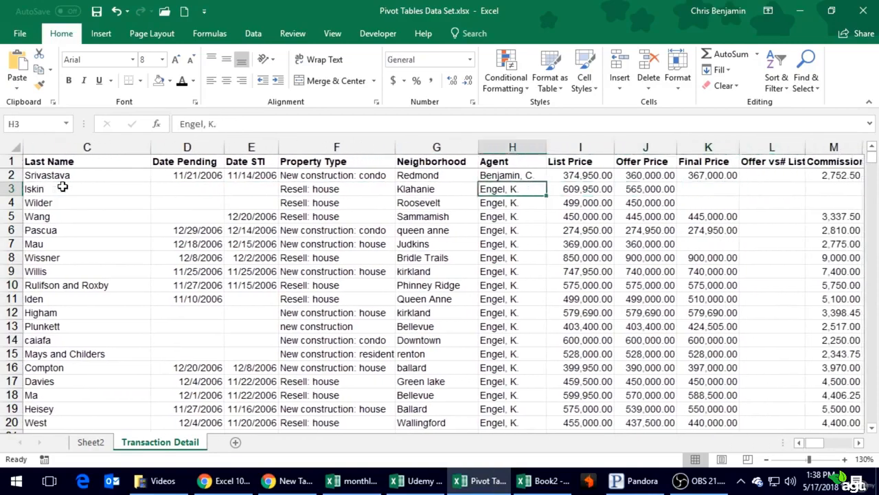
pyautogui.press('Right')
pyautogui.press('Right')
pyautogui.press('Right')
pyautogui.press('Right')
pyautogui.press('Right')
pyautogui.press('Right')
pyautogui.press('Right')
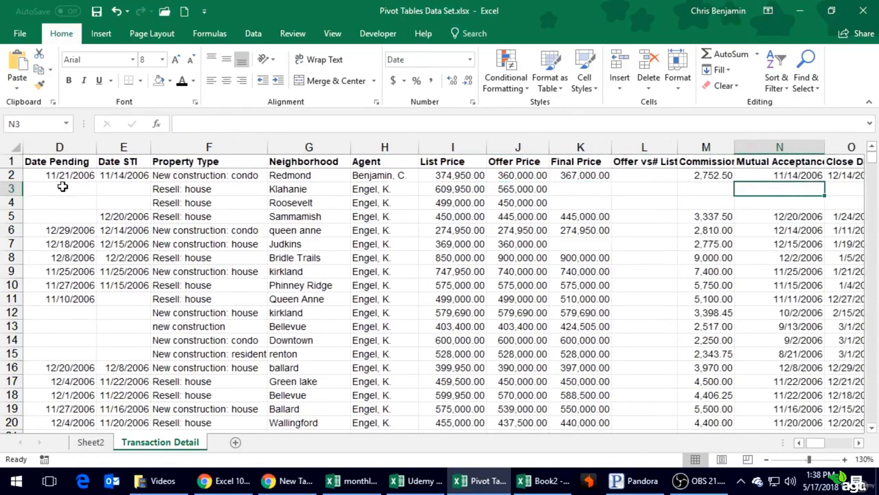
# - Go back across the row 3 record to its Neighborhood entry in G3
pyautogui.press('Left')
pyautogui.press('Left')
pyautogui.press('Left')
pyautogui.press('Left')
pyautogui.press('Left')
pyautogui.press('Left')
pyautogui.press('Left')
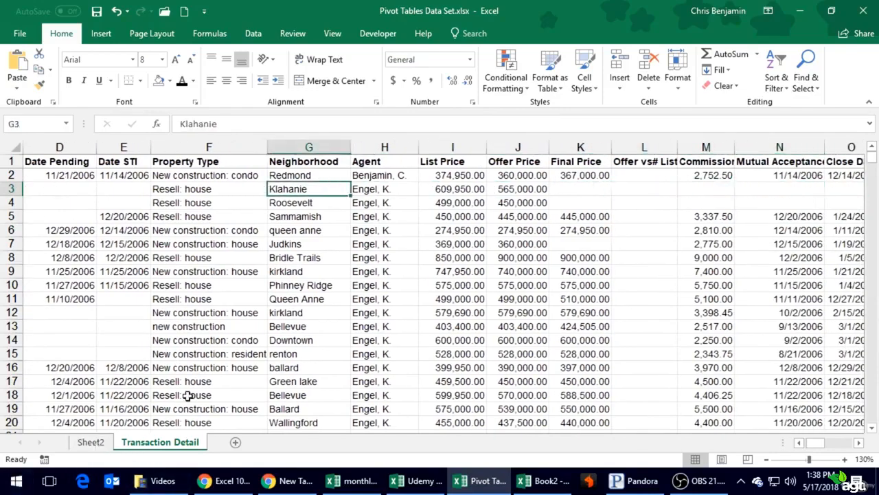
# - On Sheet2, select cells inside and outside the empty PivotTable to see when its field list is available, ending on C9
pyautogui.click(86, 442)
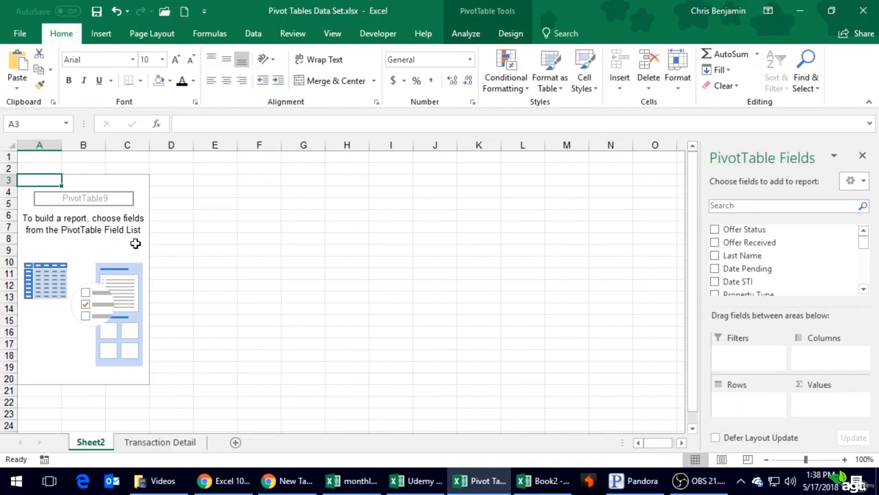
pyautogui.click(102, 243)
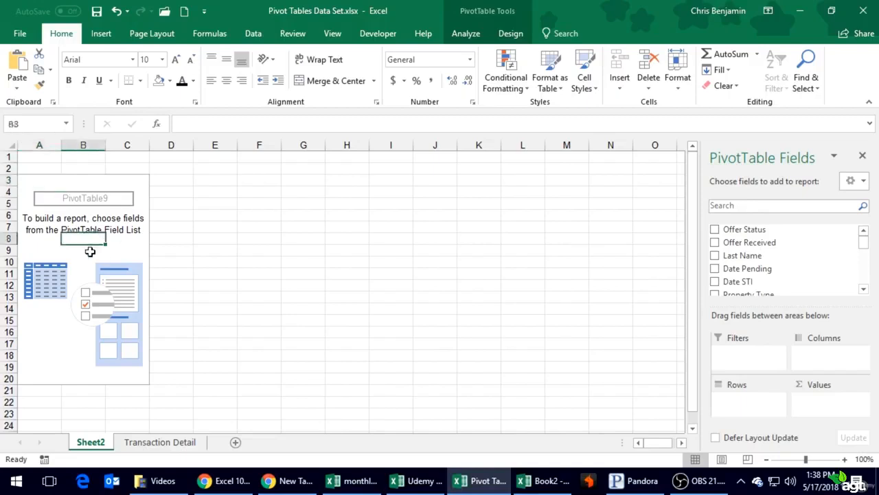
pyautogui.click(341, 222)
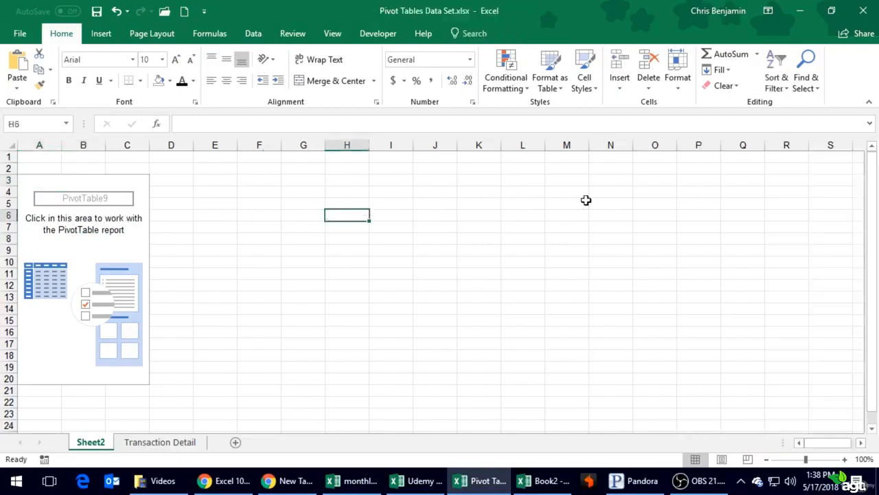
pyautogui.click(108, 248)
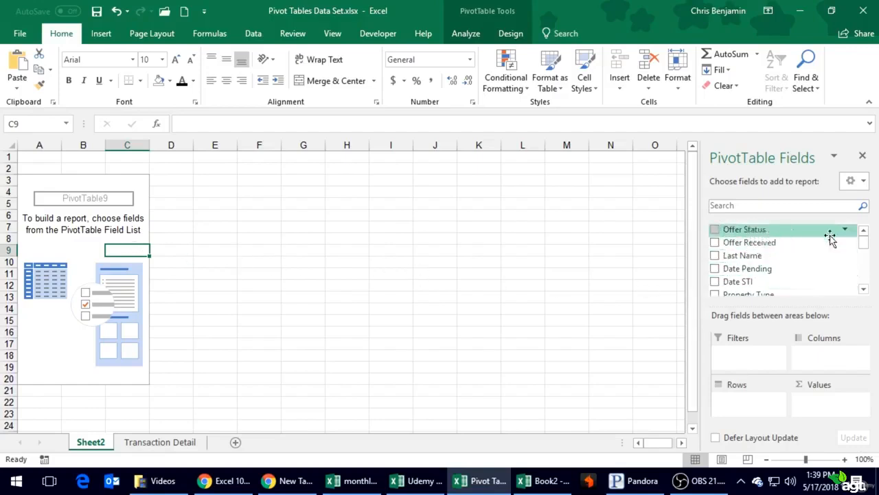
# - Compare the column headings on the Transaction Detail sheet with the fields offered for the PivotTable on Sheet2
pyautogui.click(163, 443)
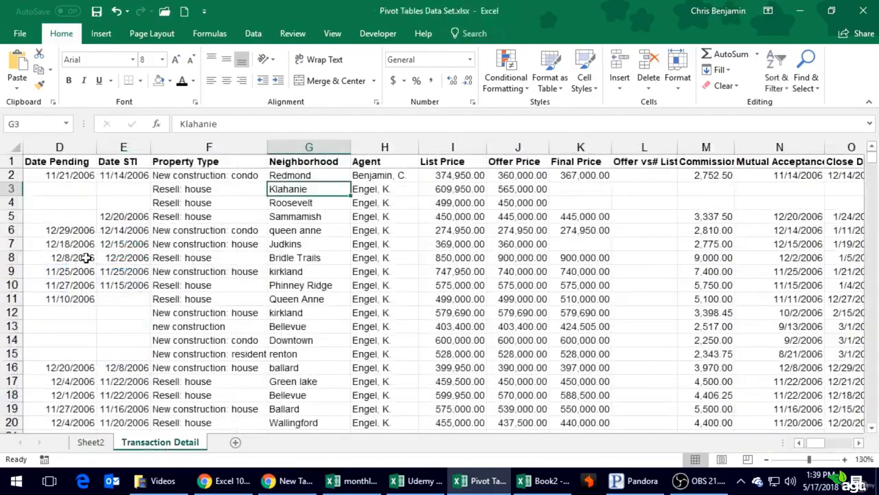
pyautogui.click(96, 443)
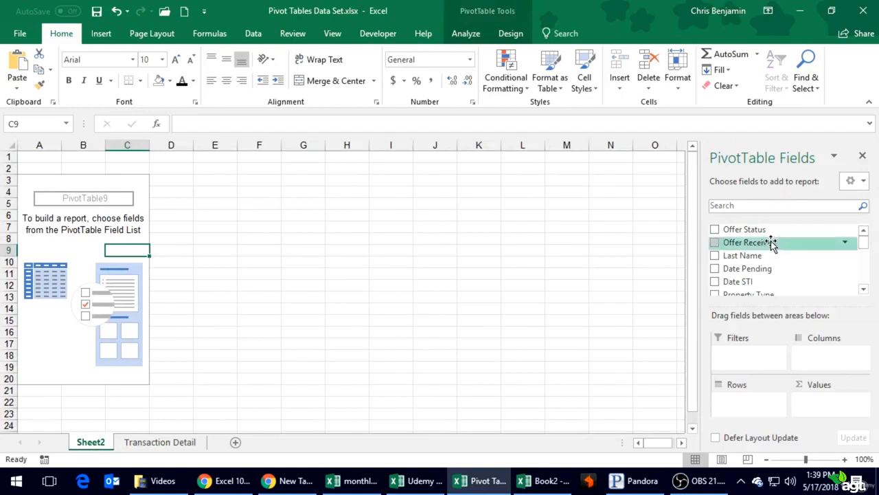
pyautogui.scroll(-1, 782, 250)
pyautogui.scroll(1, 782, 250)
pyautogui.moveTo(864, 247)
pyautogui.mouseDown()
pyautogui.moveTo(866, 297)
pyautogui.moveTo(856, 234)
pyautogui.mouseUp()
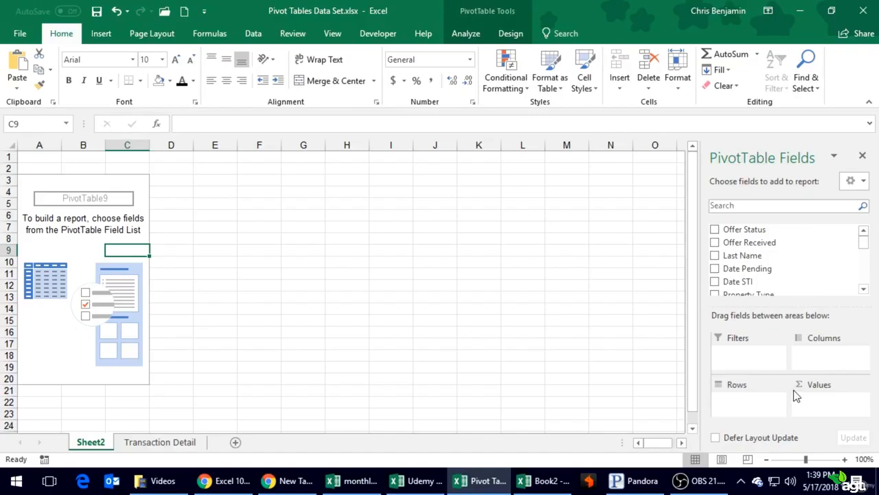
# - Mark out blank cells in columns F and G from row 7 down, outside the PivotTable area
pyautogui.click(264, 226)
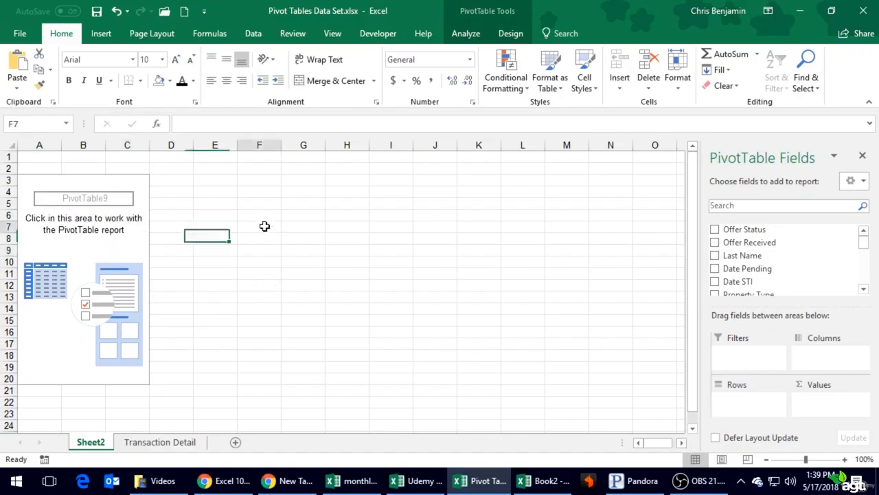
pyautogui.moveTo(265, 226); pyautogui.dragTo(262, 314)
pyautogui.click(300, 226)
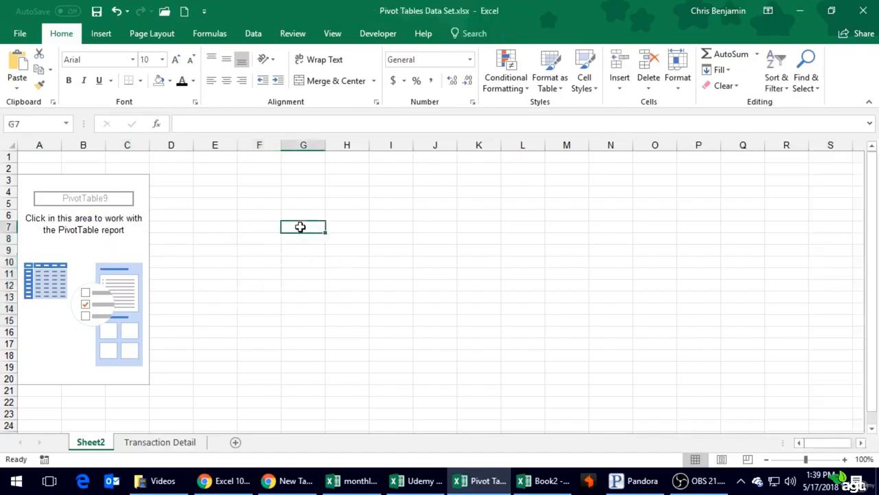
pyautogui.moveTo(301, 227); pyautogui.dragTo(316, 306)
# - Reselect the empty PivotTable and add the Agent field to its Rows area
pyautogui.click(72, 249)
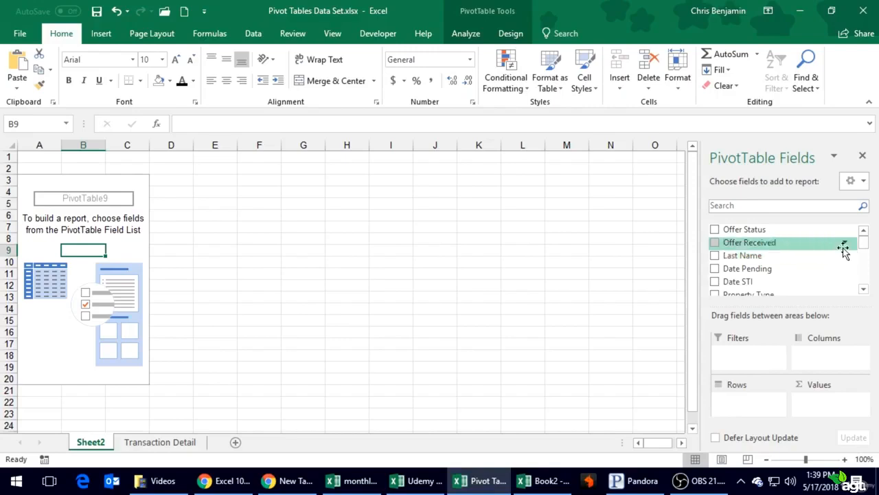
pyautogui.click(864, 290)
pyautogui.click(864, 291)
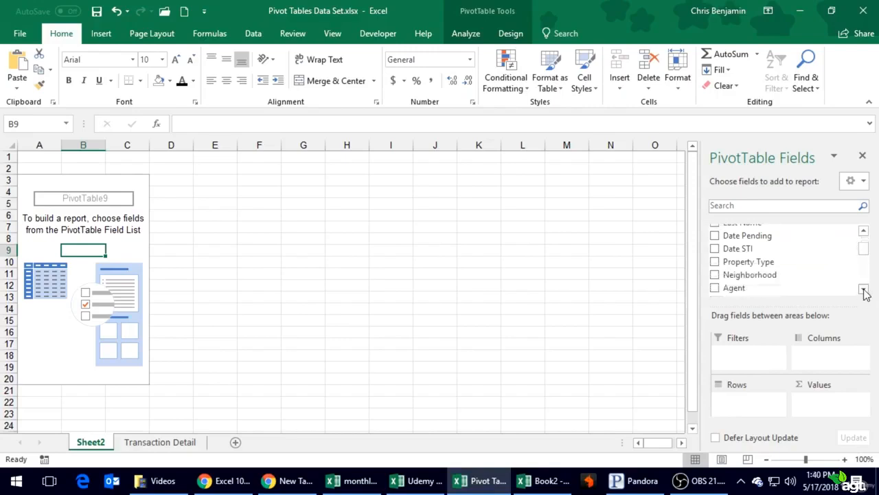
pyautogui.click(864, 291)
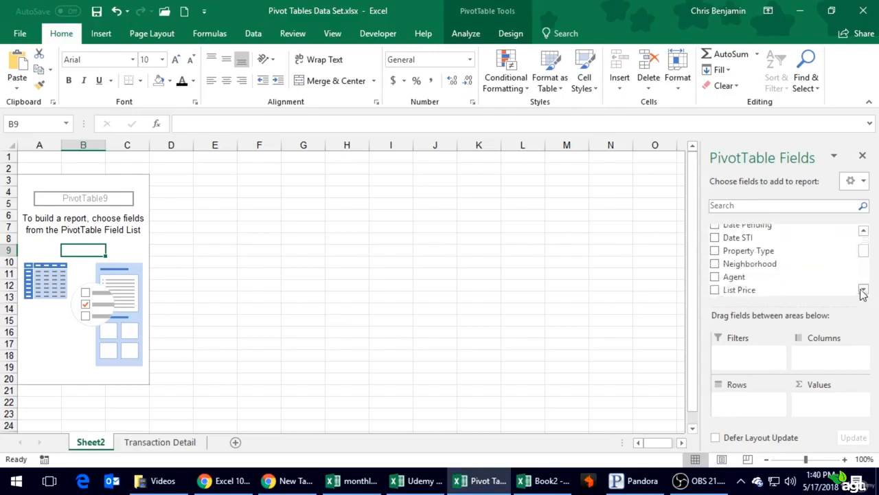
pyautogui.click(714, 277)
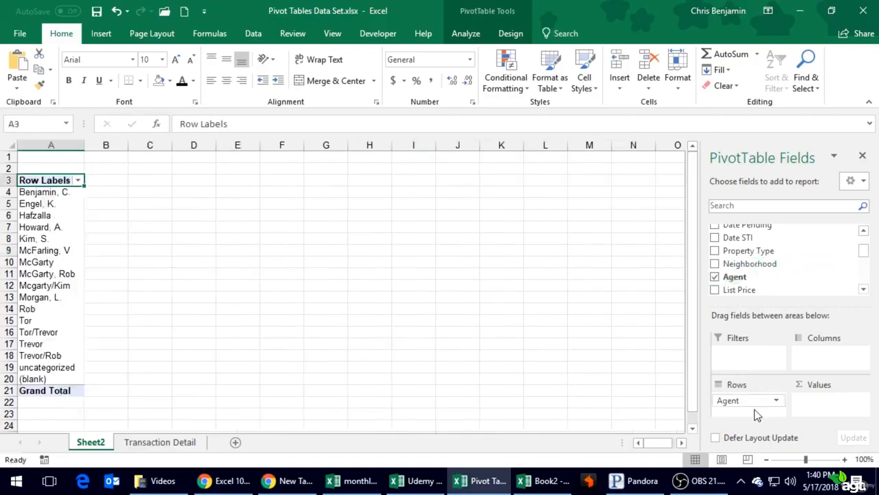
pyautogui.click(714, 277)
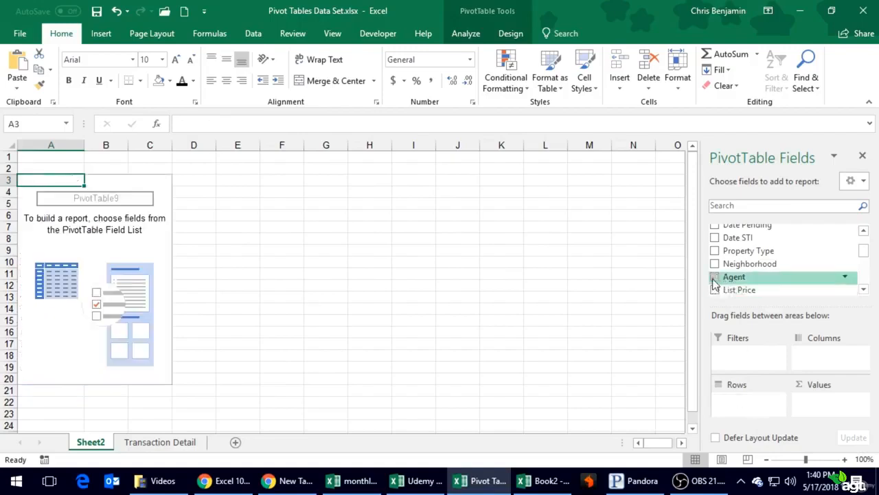
pyautogui.moveTo(750, 281); pyautogui.dragTo(758, 402)
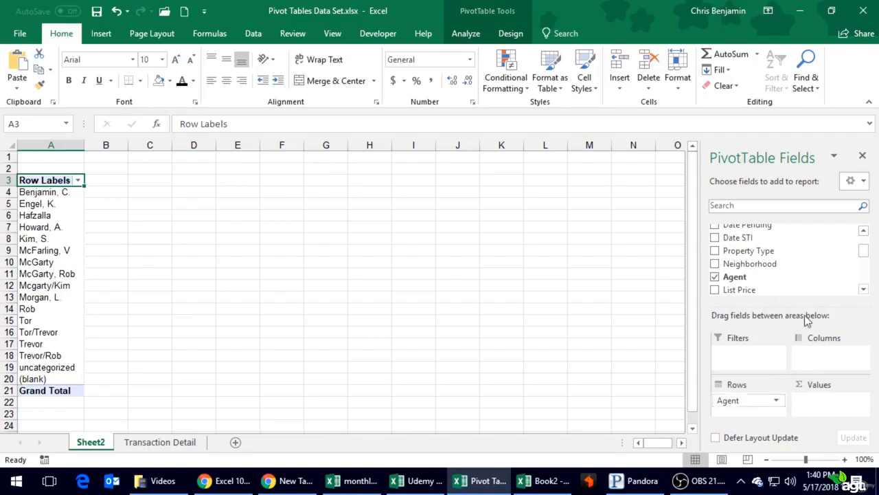
# - Add the Commission field to the PivotTable's Values area as a sum for each agent
pyautogui.click(863, 291)
pyautogui.click(862, 291)
pyautogui.click(863, 291)
pyautogui.click(863, 290)
pyautogui.click(862, 291)
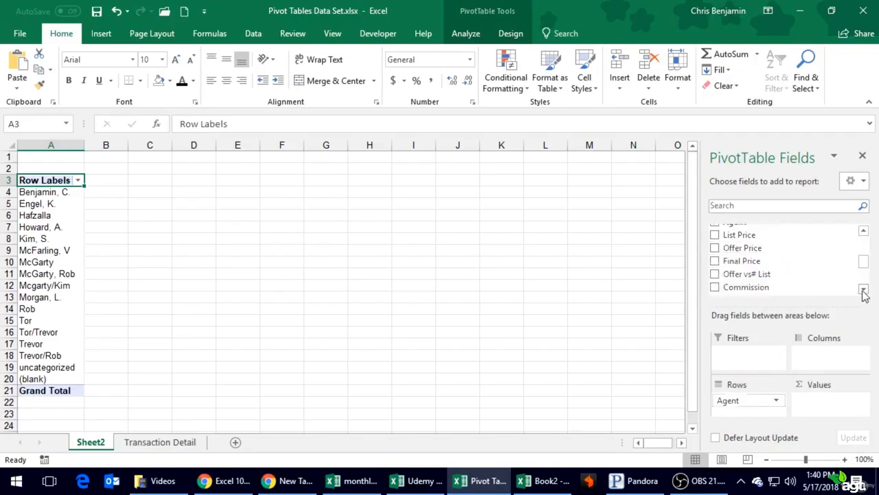
pyautogui.click(863, 290)
pyautogui.click(863, 291)
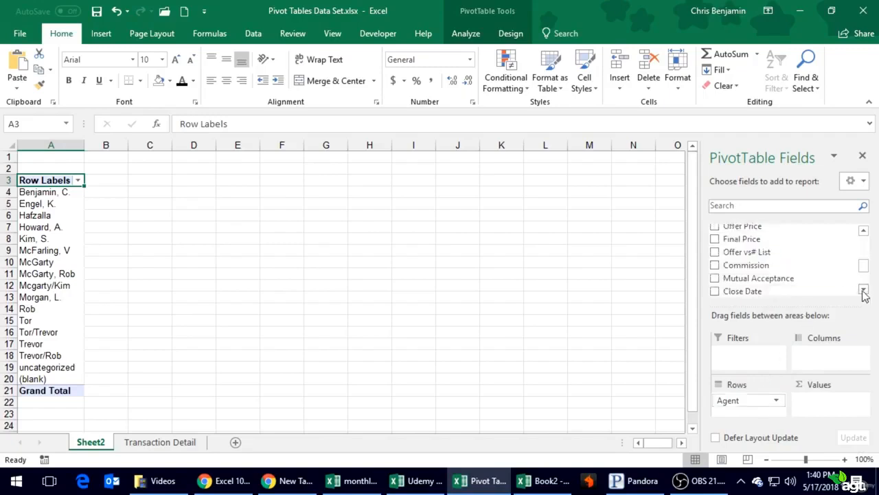
pyautogui.click(715, 265)
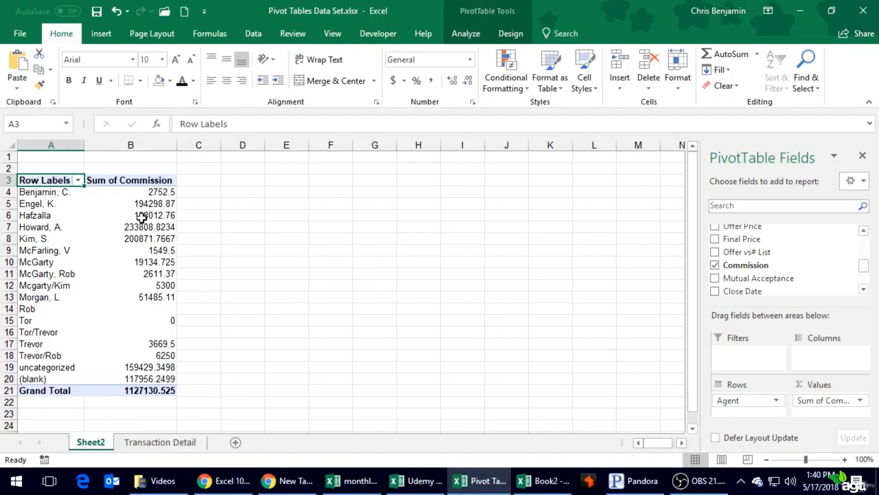
pyautogui.moveTo(141, 217)
pyautogui.moveTo(155, 193)
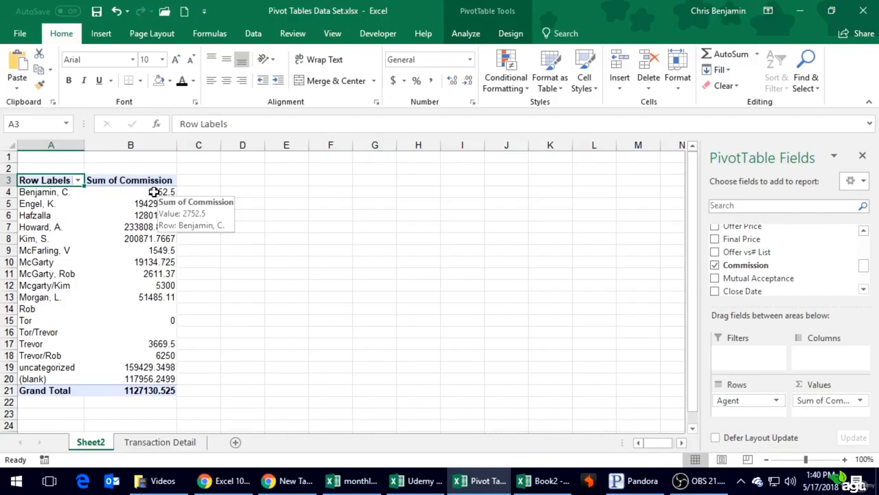
# - Format the whole Sum of Commission column B in the Accounting number format with dollar signs
pyautogui.click(135, 146)
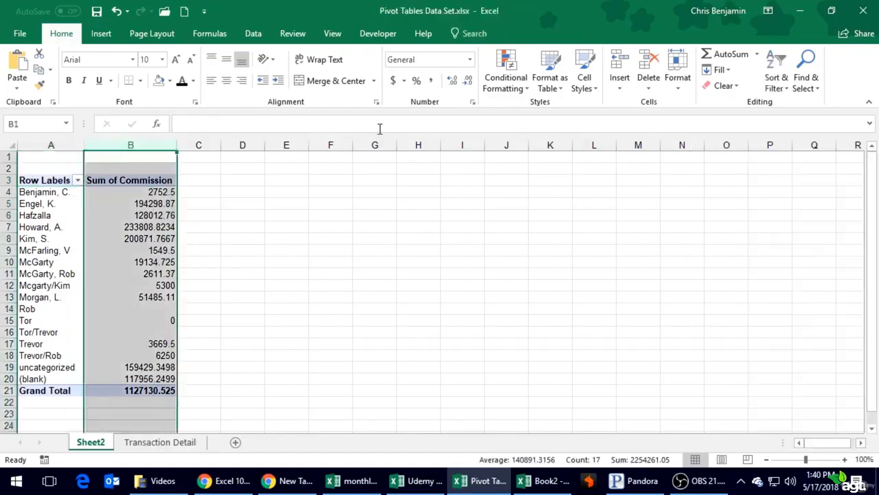
pyautogui.click(395, 81)
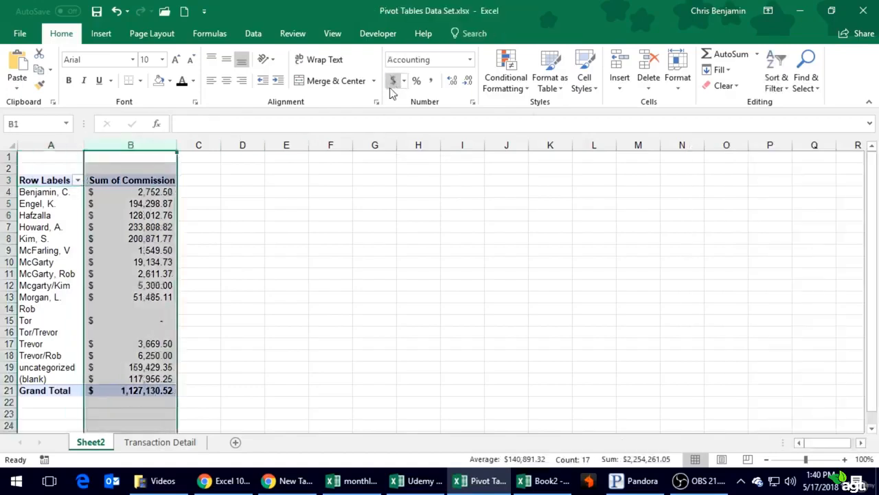
pyautogui.click(231, 265)
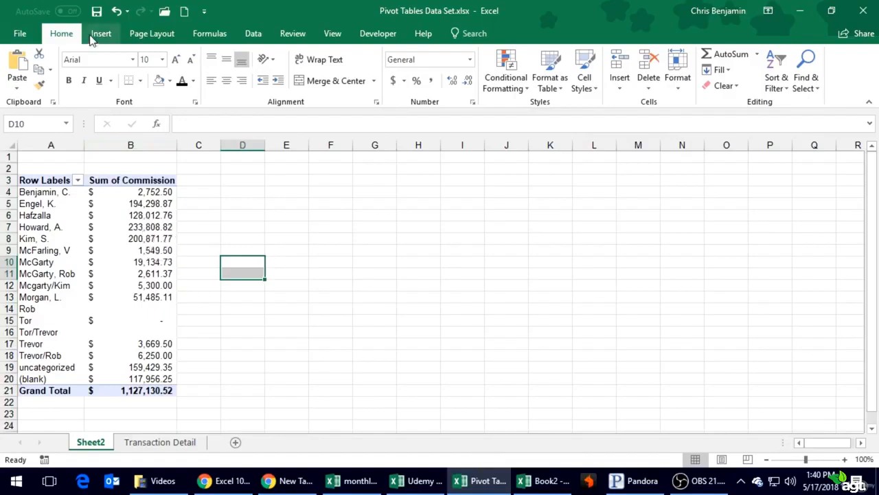
# - Save the workbook despite the compatibility warning and select the commission cell B15 in the PivotTable
pyautogui.click(97, 11)
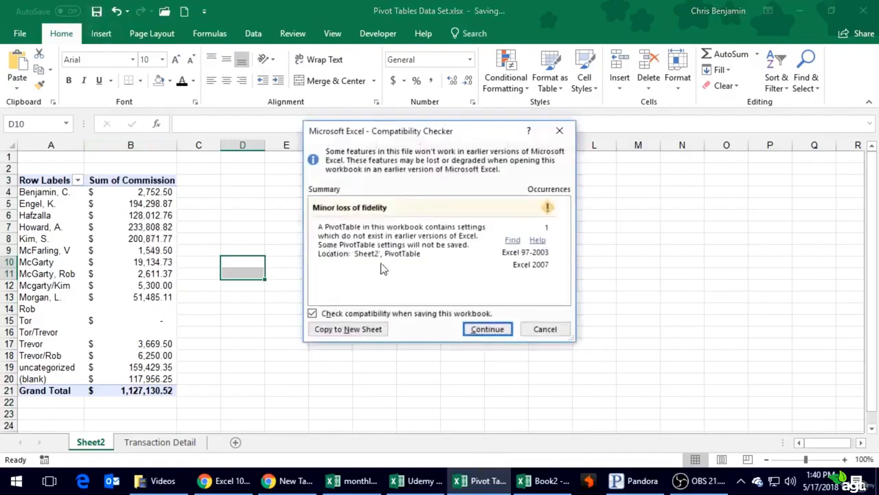
pyautogui.click(486, 330)
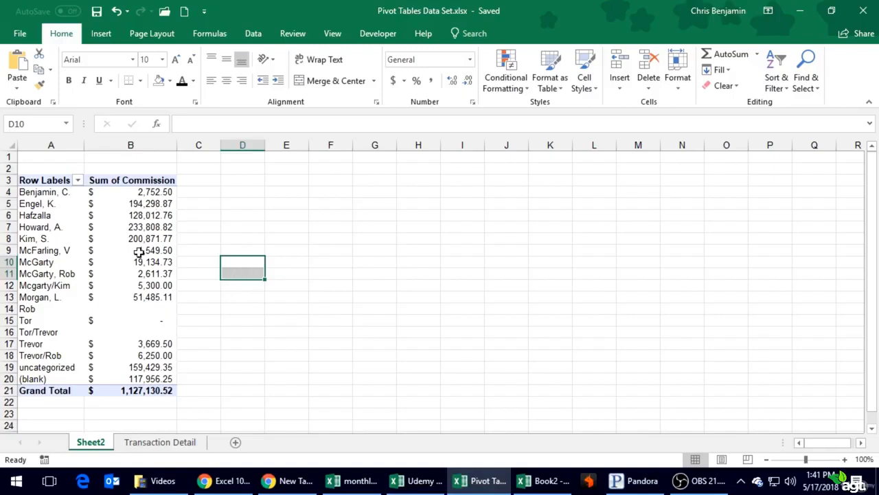
pyautogui.click(127, 320)
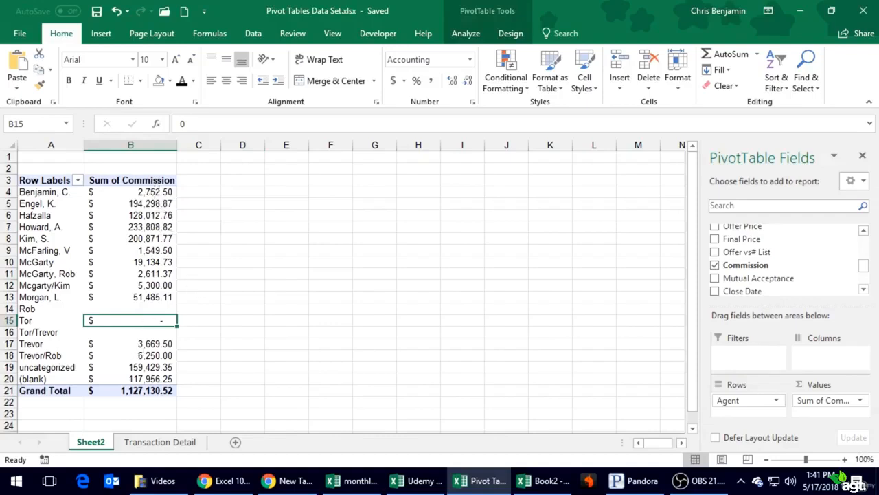
pyautogui.click(702, 480)
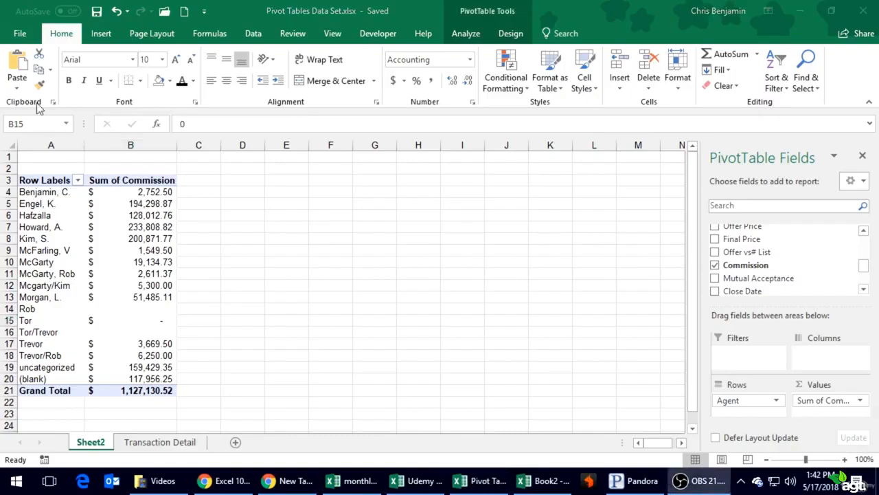
pyautogui.click(332, 265)
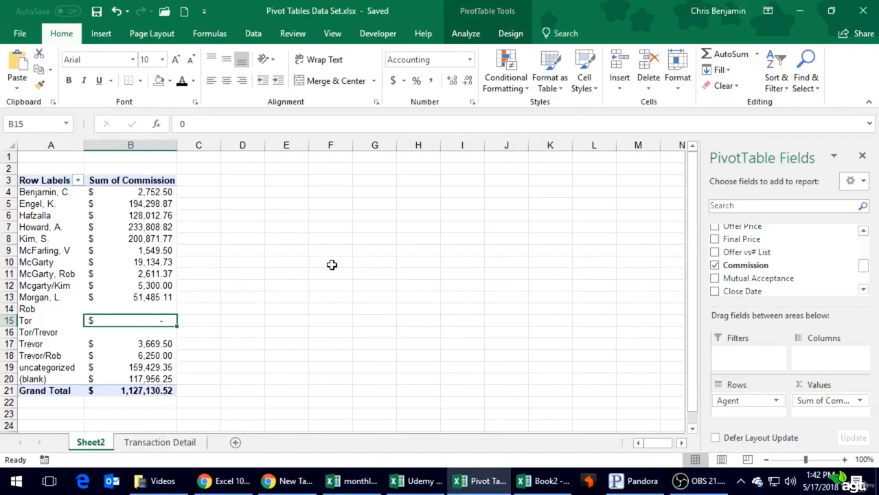
# - Compare the commission totals in the Sheet2 PivotTable with the source rows on the Transaction Detail sheet
pyautogui.click(155, 450)
pyautogui.click(93, 442)
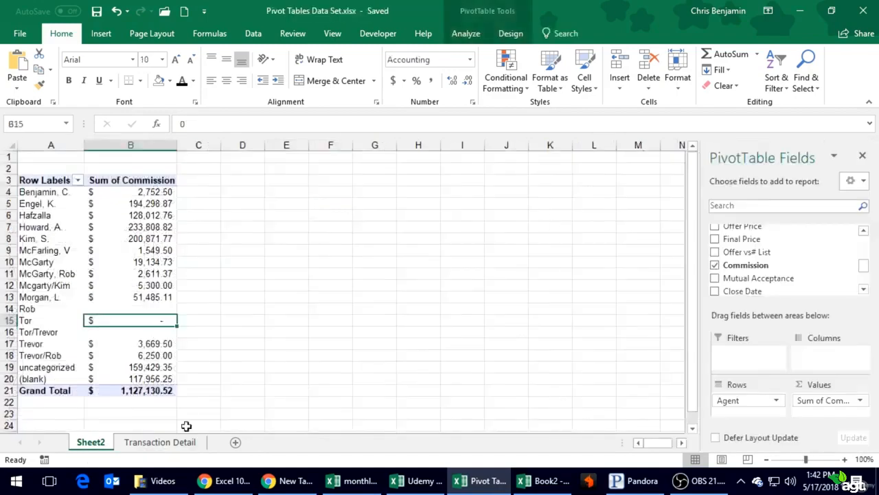
pyautogui.click(168, 441)
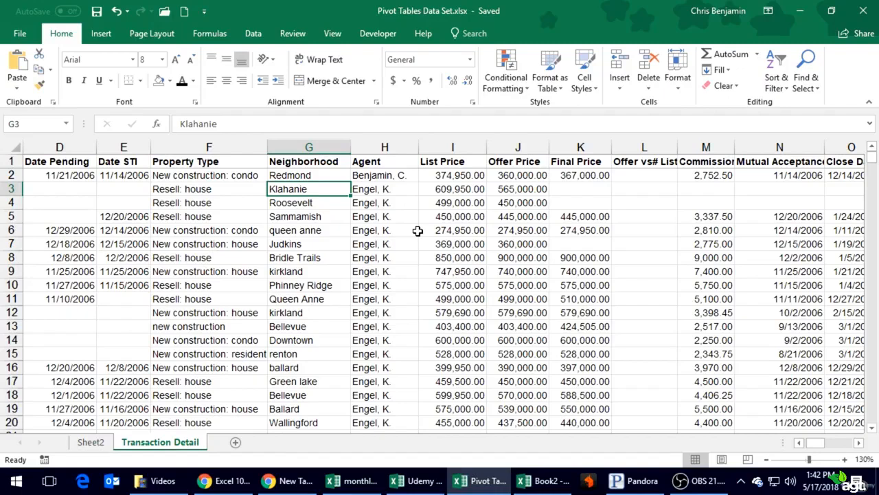
pyautogui.click(91, 442)
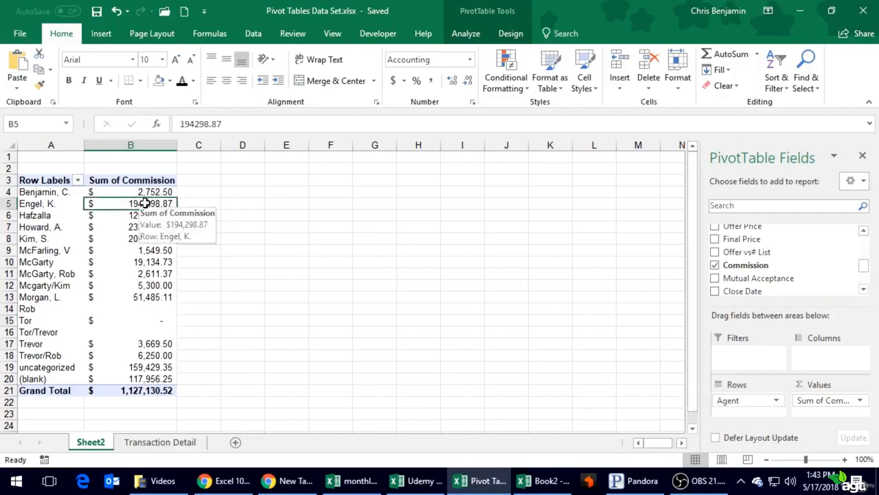
pyautogui.click(264, 191)
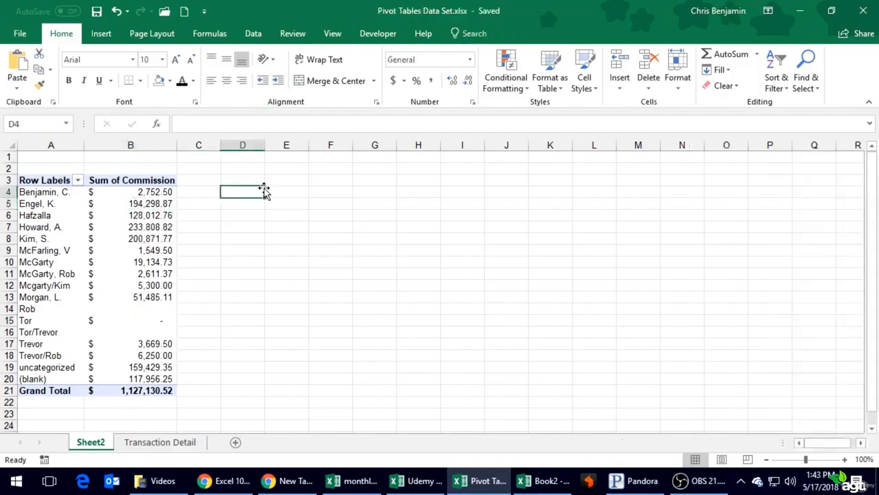
pyautogui.click(167, 229)
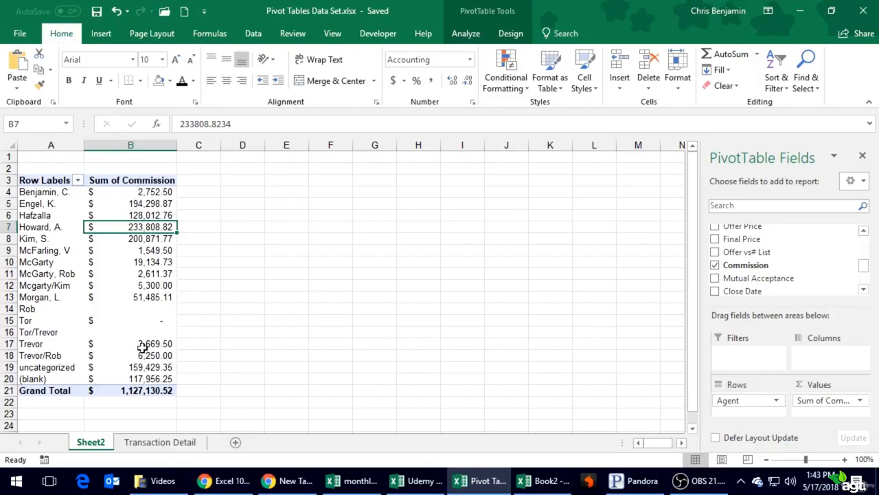
# - Sort the PivotTable's agents by Sum of Commission from largest to smallest
pyautogui.rightClick(131, 205)
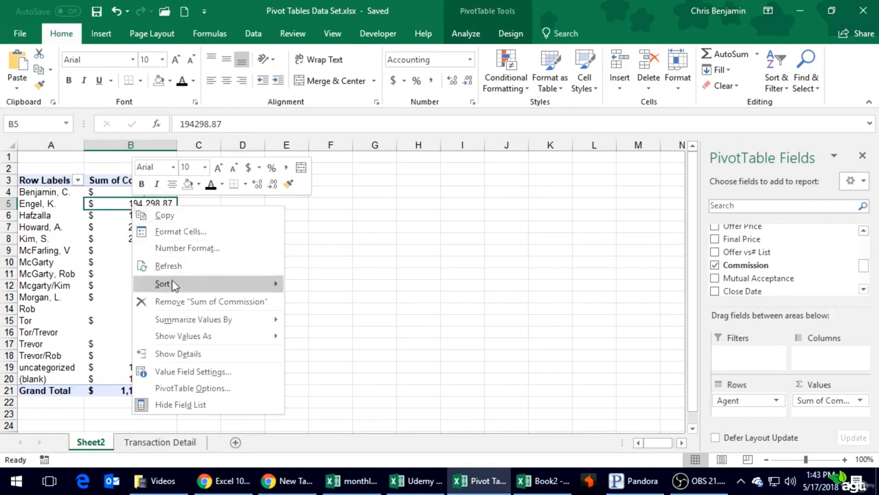
pyautogui.moveTo(173, 285)
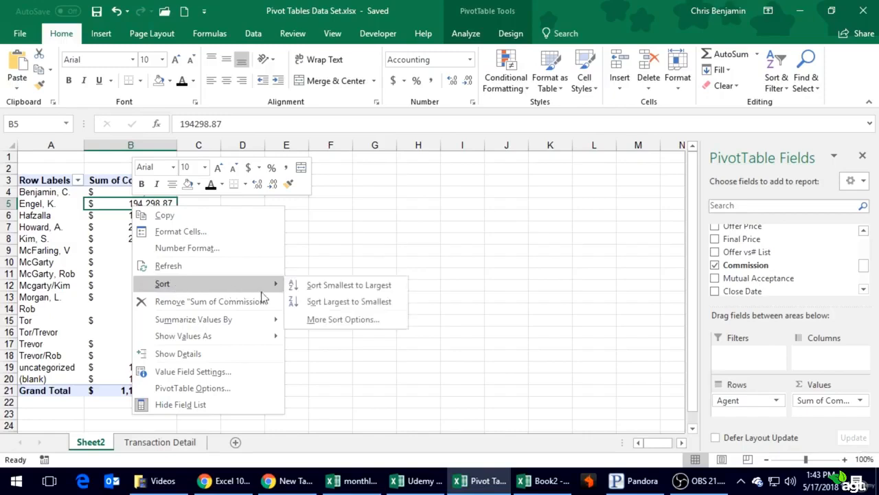
pyautogui.click(312, 307)
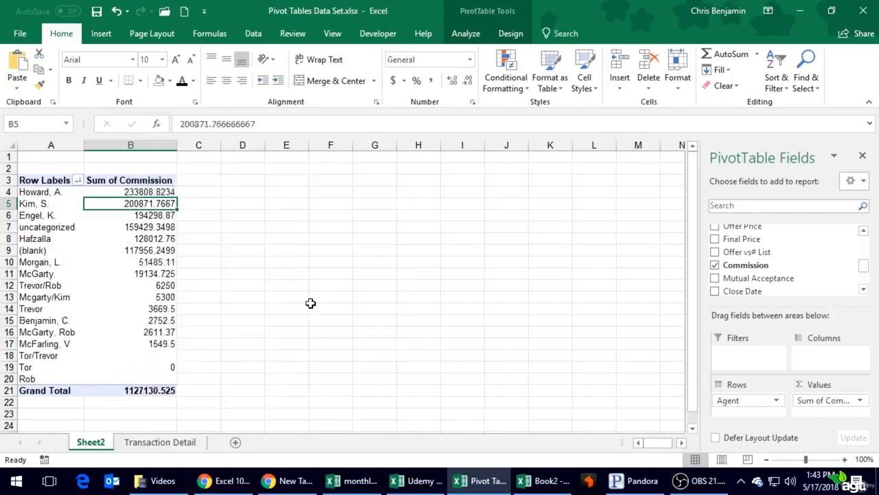
# - Reapply the Accounting number format with dollar signs to the whole Sum of Commission column B
pyautogui.click(131, 145)
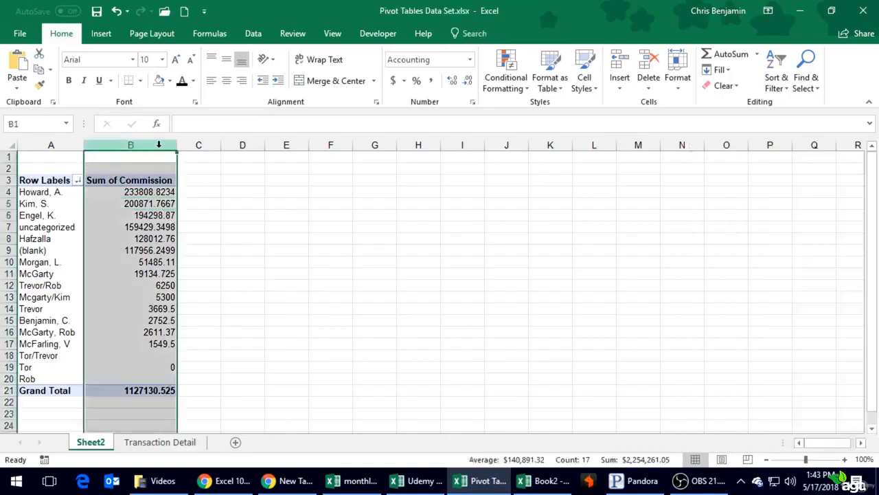
pyautogui.click(394, 81)
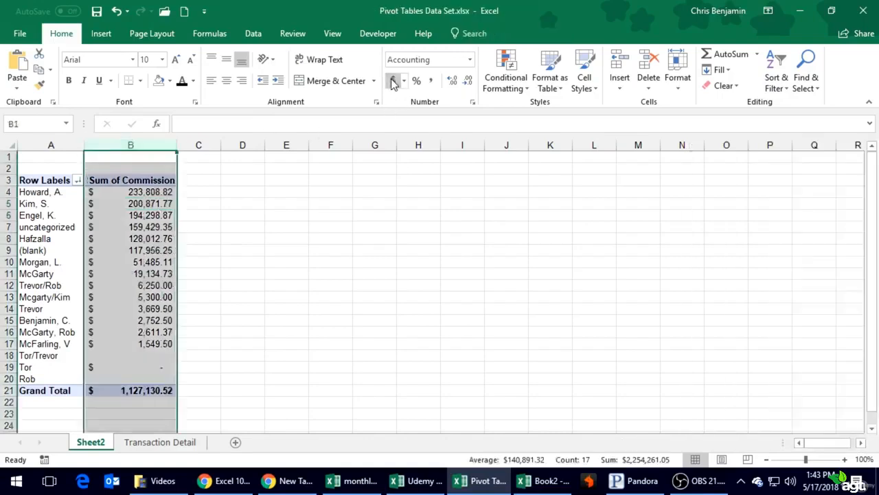
pyautogui.click(268, 180)
# - Save the workbook, turning off the compatibility check on saving and continuing past the compatibility warning
pyautogui.click(97, 11)
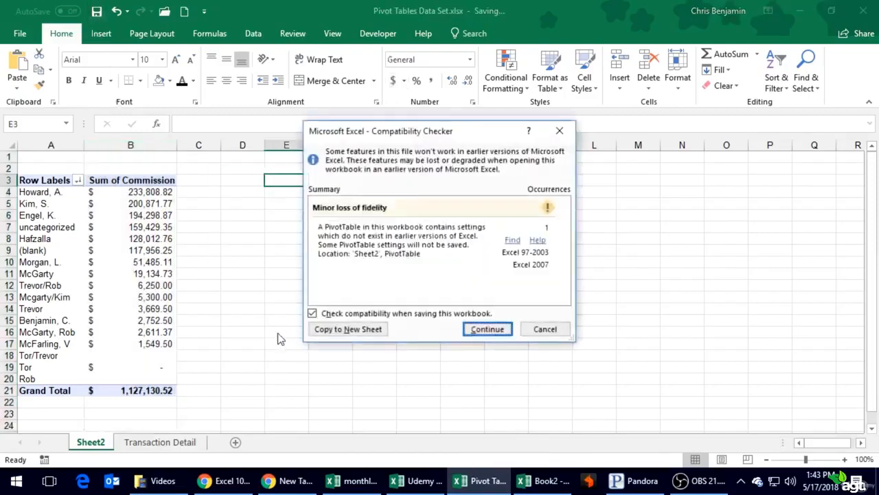
pyautogui.click(404, 313)
pyautogui.click(484, 329)
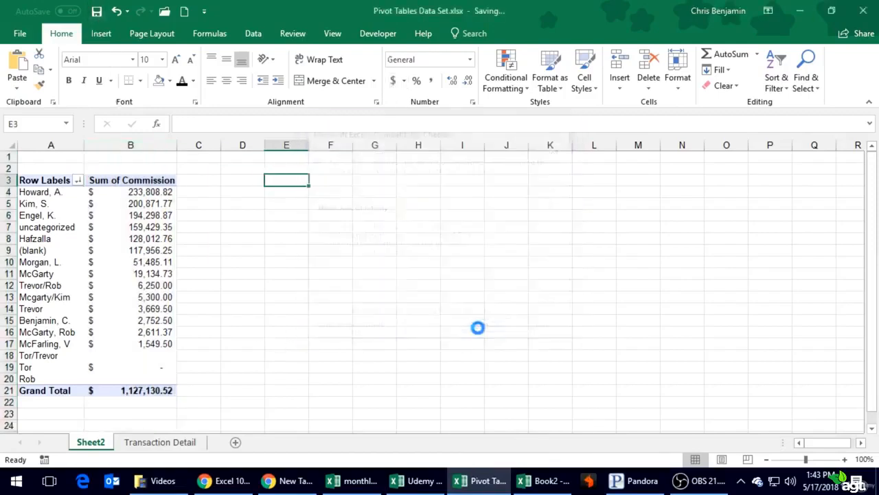
pyautogui.click(220, 215)
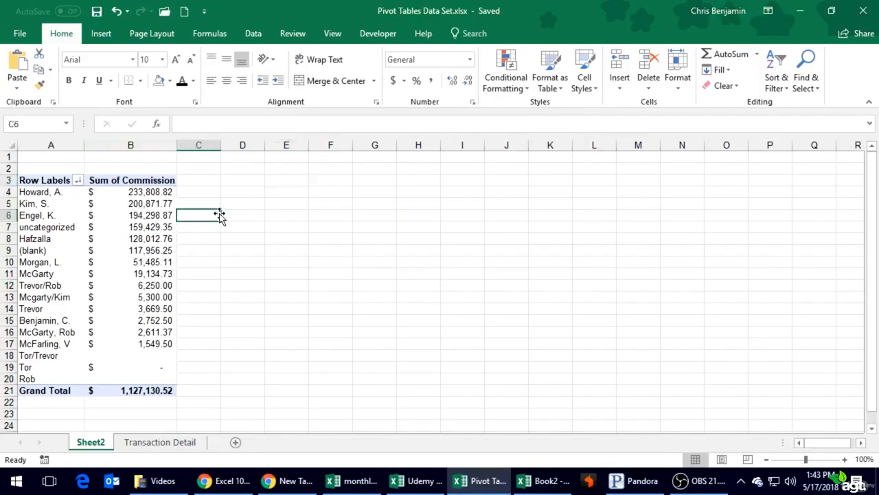
# - Examine the PivotTable's (blank) and empty-commission rows against the Agent column on the Transaction Detail sheet
pyautogui.click(150, 387)
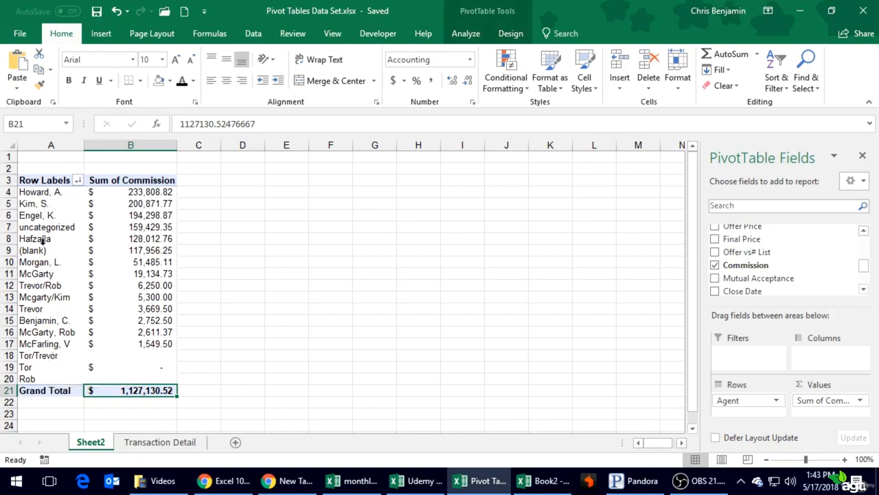
pyautogui.click(186, 441)
pyautogui.click(392, 175)
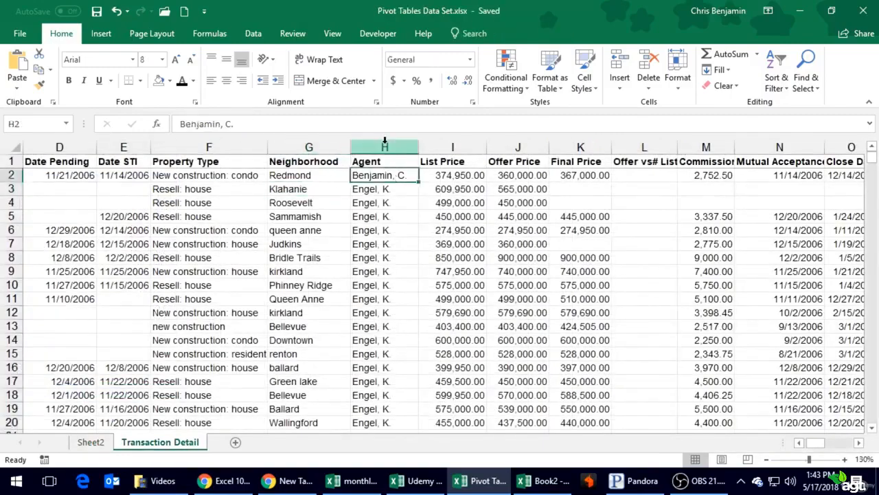
pyautogui.click(384, 141)
pyautogui.scroll(-3, 355, 236)
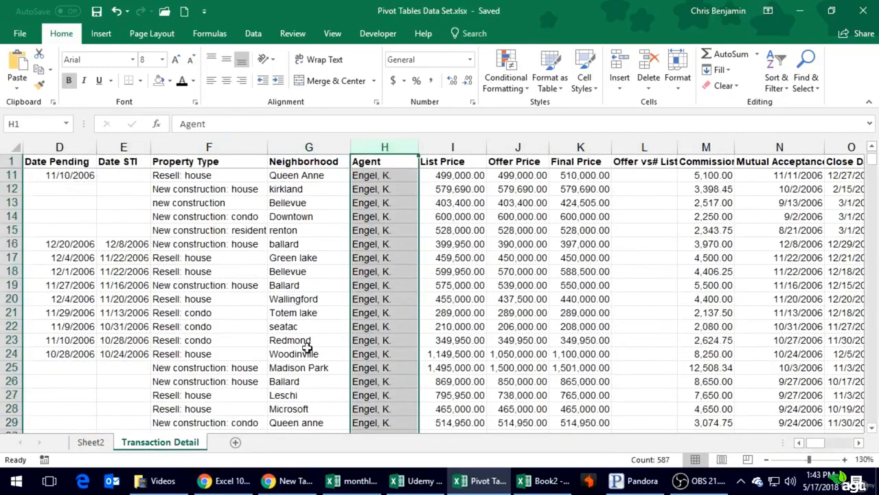
pyautogui.click(90, 442)
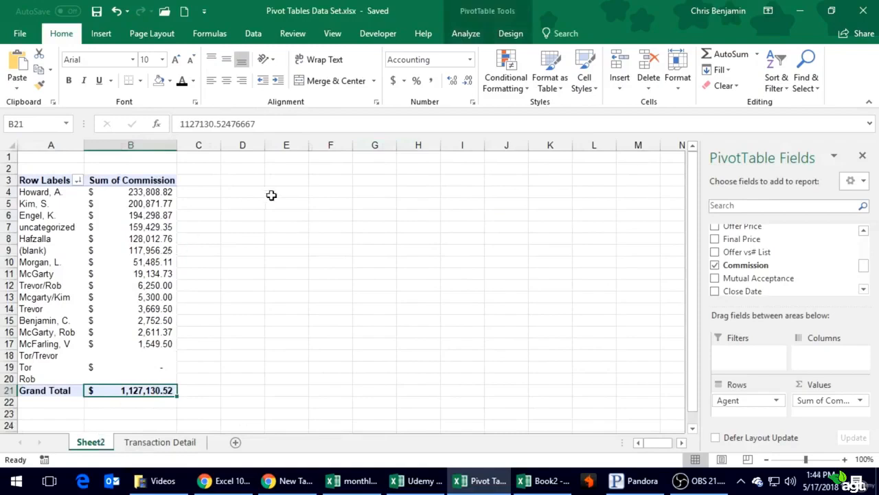
pyautogui.click(147, 378)
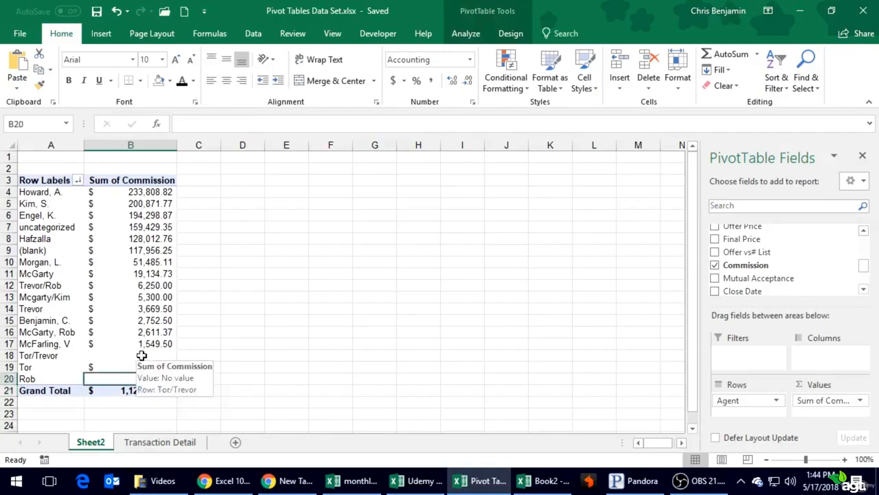
pyautogui.click(125, 355)
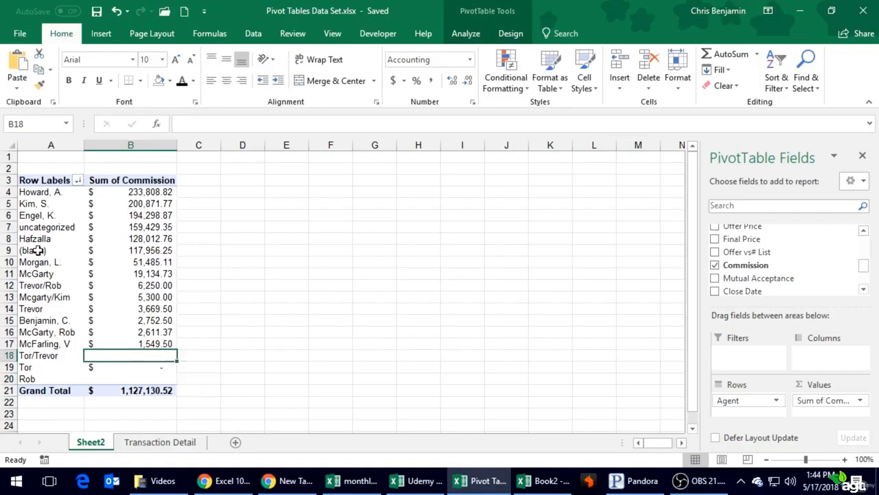
pyautogui.click(132, 252)
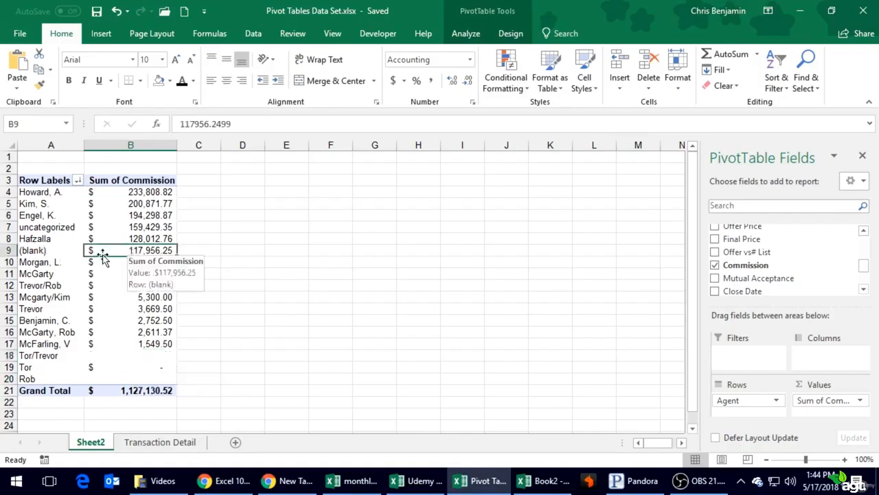
pyautogui.click(50, 251)
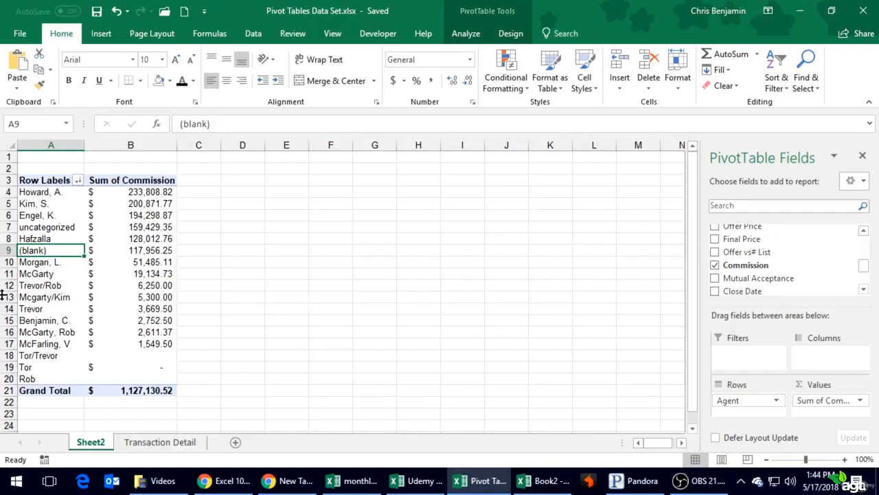
pyautogui.click(223, 261)
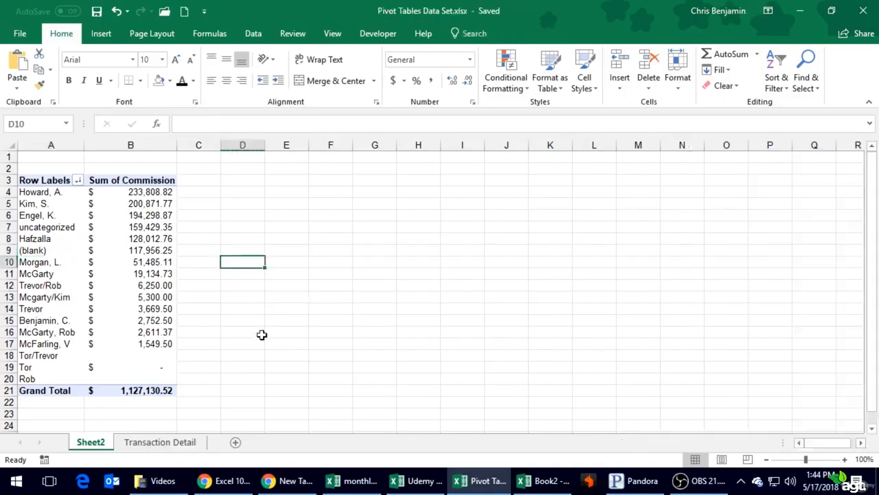
# - Sort the entire Transaction Detail sheet by Agent from A to Z, treating the first row as headers
pyautogui.click(158, 443)
pyautogui.click(335, 233)
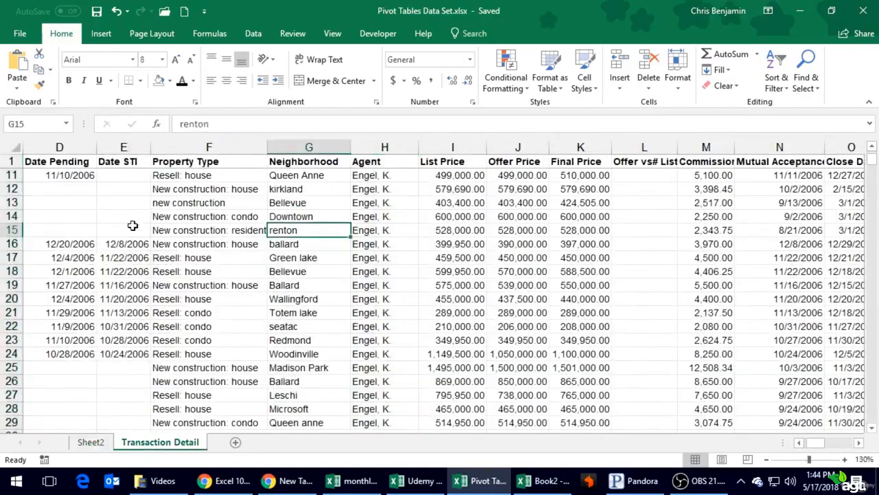
pyautogui.click(371, 163)
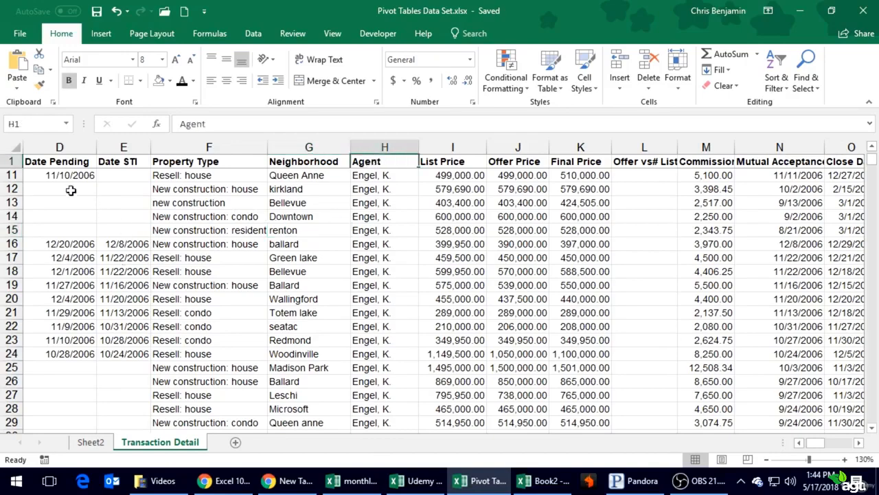
pyautogui.scroll(3, 71, 190)
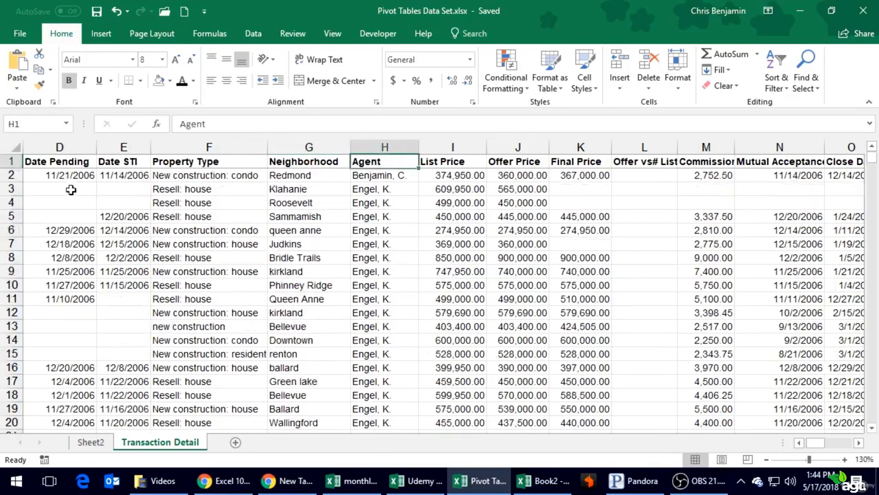
pyautogui.click(13, 161)
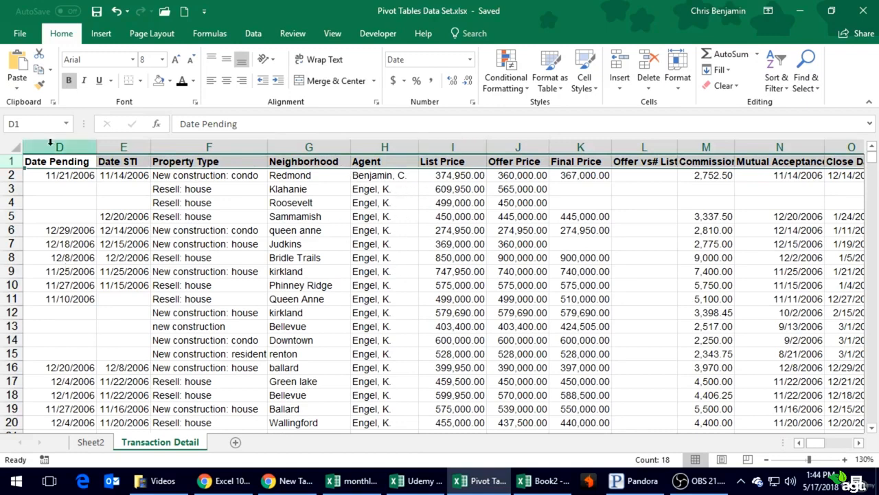
pyautogui.click(14, 145)
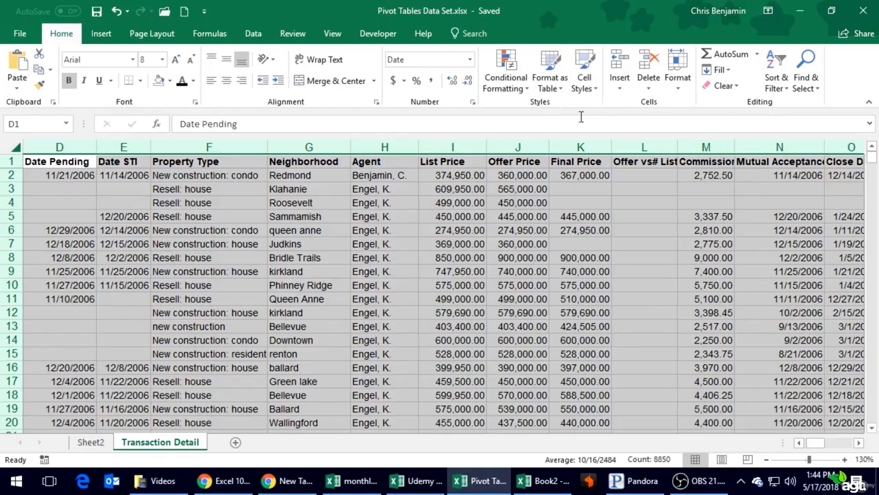
pyautogui.click(784, 86)
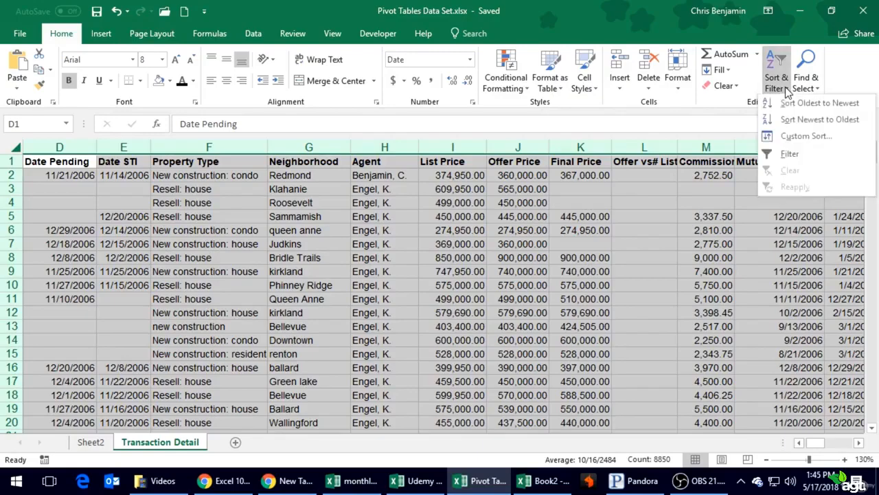
pyautogui.click(797, 136)
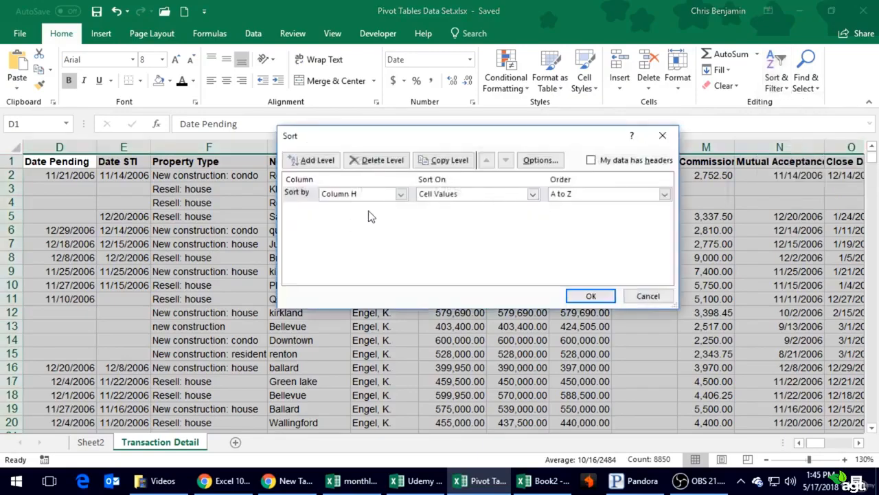
pyautogui.moveTo(369, 143); pyautogui.dragTo(398, 222)
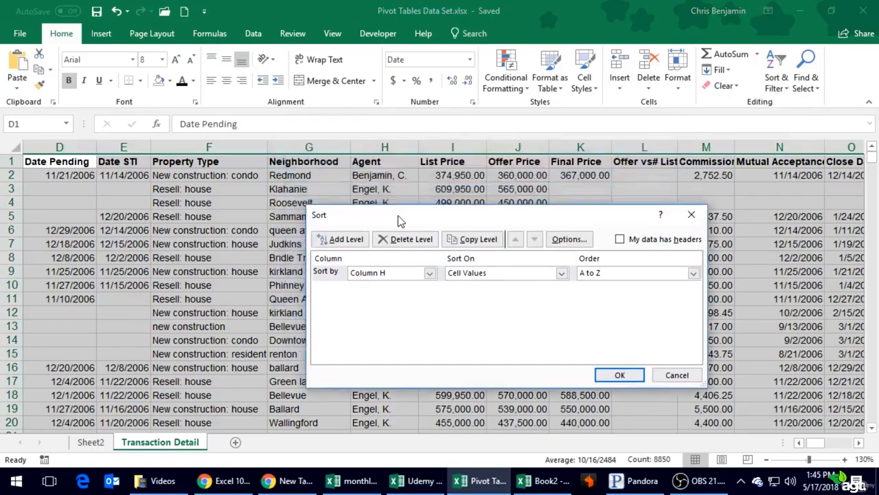
pyautogui.click(646, 241)
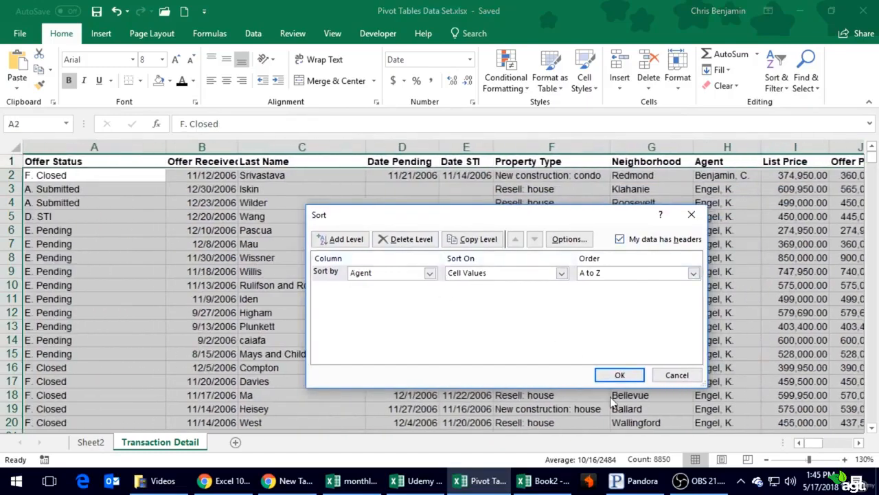
pyautogui.click(620, 374)
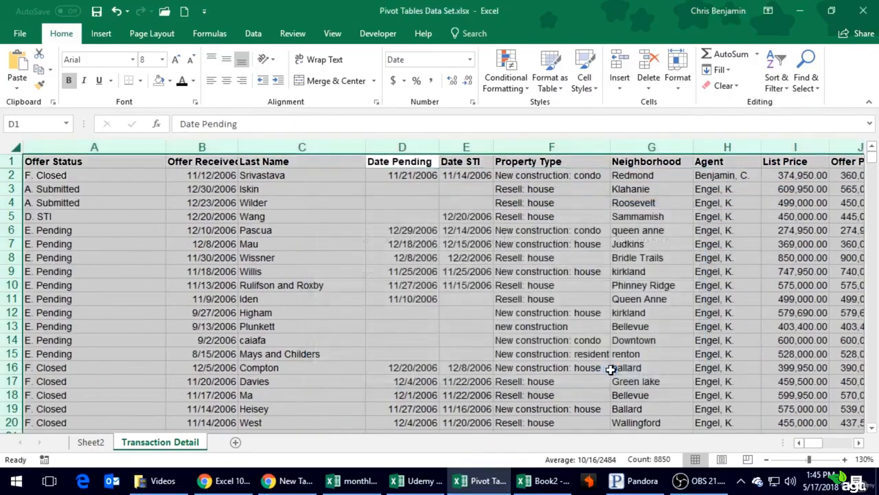
# - Look through the sorted Agent column on the Transaction Detail sheet for the rows without an agent
pyautogui.click(549, 247)
pyautogui.click(734, 215)
pyautogui.scroll(-20, 738, 213)
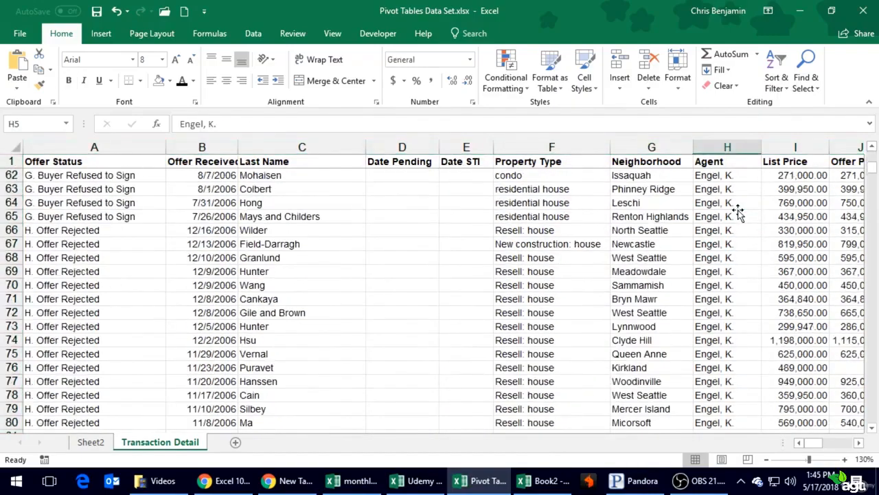
pyautogui.scroll(-20, 737, 213)
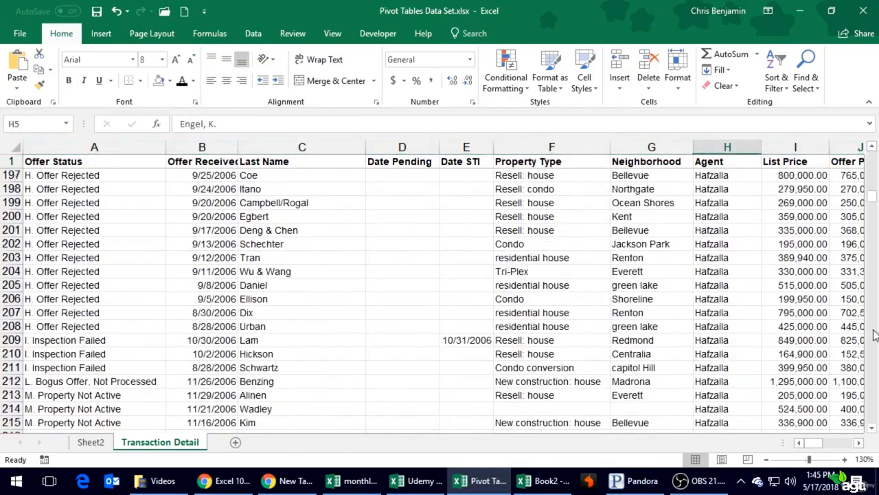
pyautogui.scroll(-20, 875, 335)
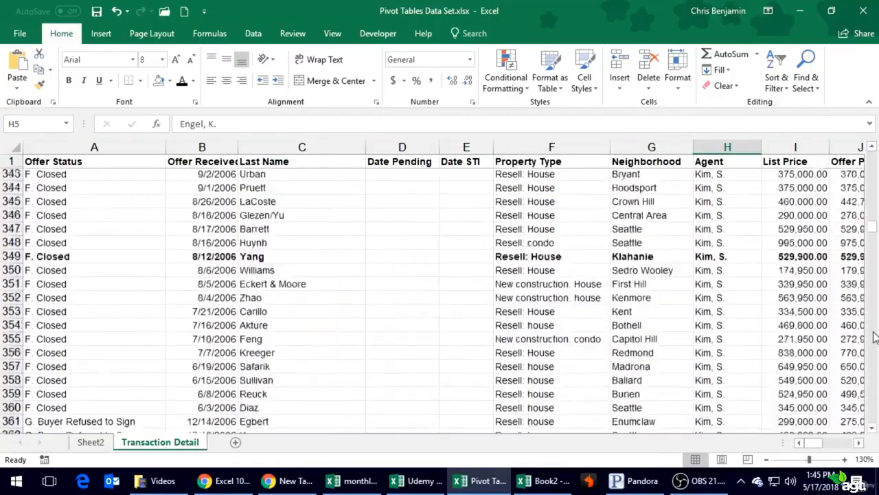
pyautogui.scroll(-20, 875, 337)
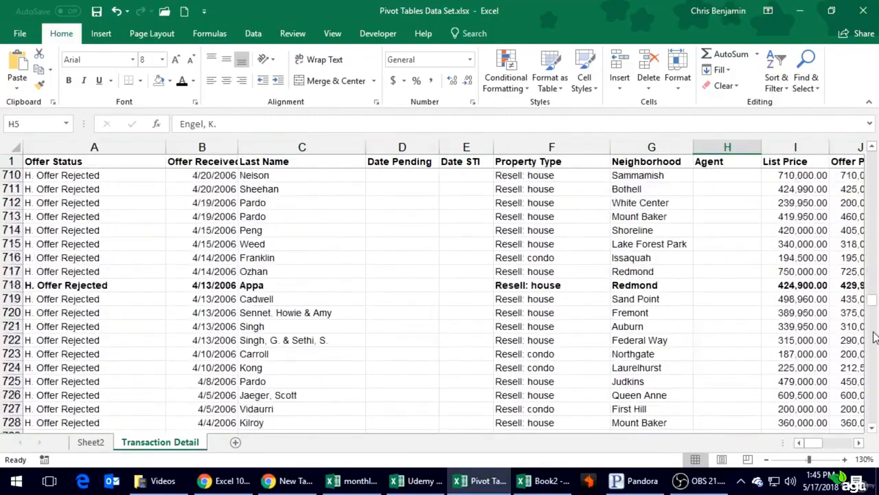
pyautogui.scroll(-12, 656, 326)
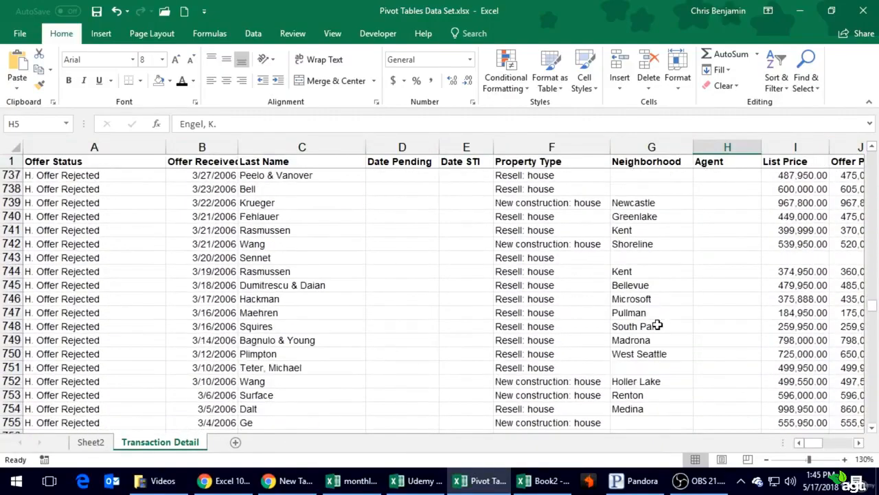
pyautogui.scroll(-7, 658, 325)
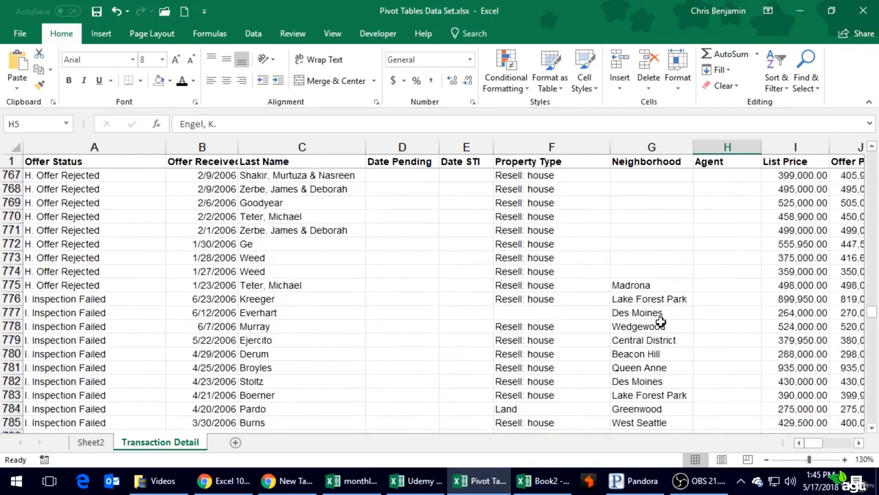
pyautogui.click(736, 242)
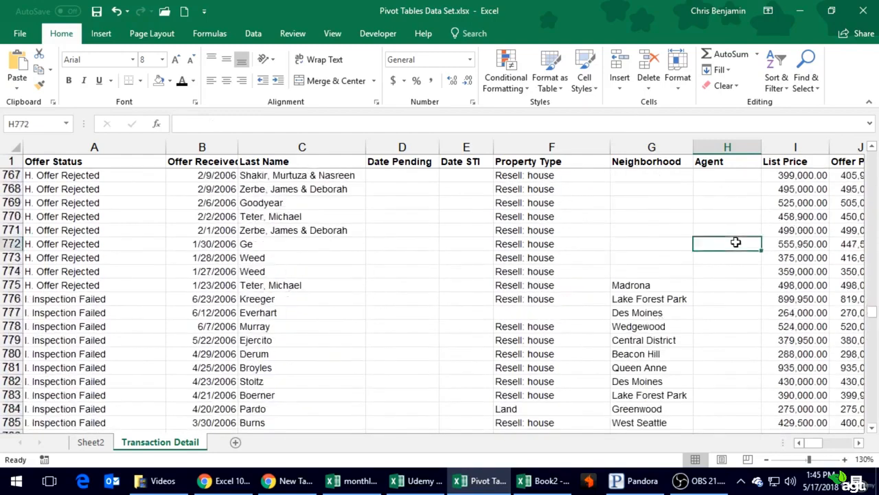
pyautogui.scroll(11, 101, 328)
pyautogui.scroll(18, 101, 328)
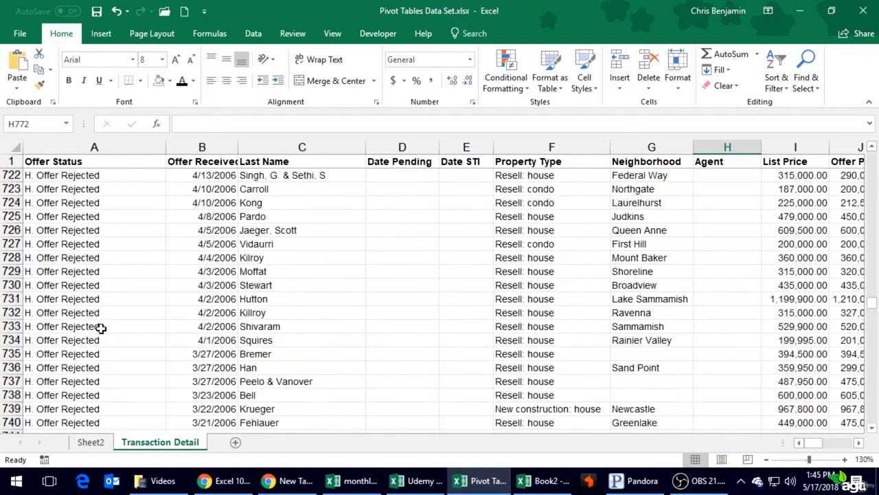
pyautogui.scroll(20, 101, 328)
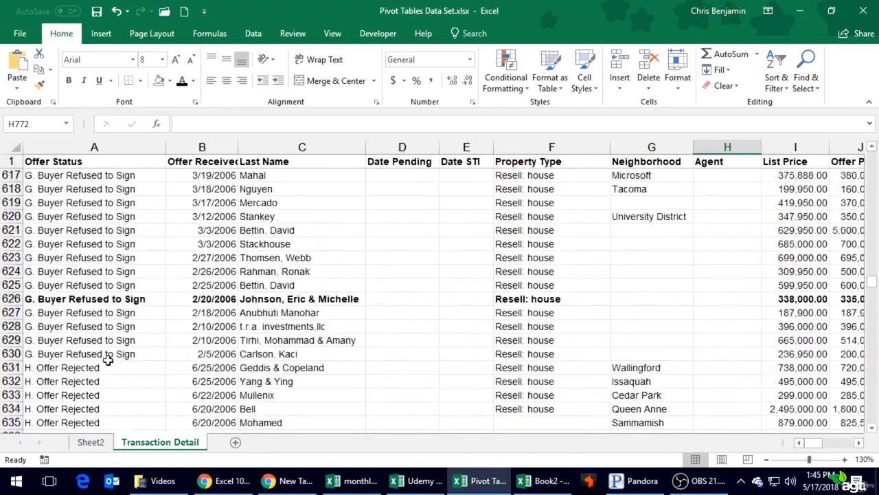
pyautogui.click(97, 316)
pyautogui.scroll(18, 727, 178)
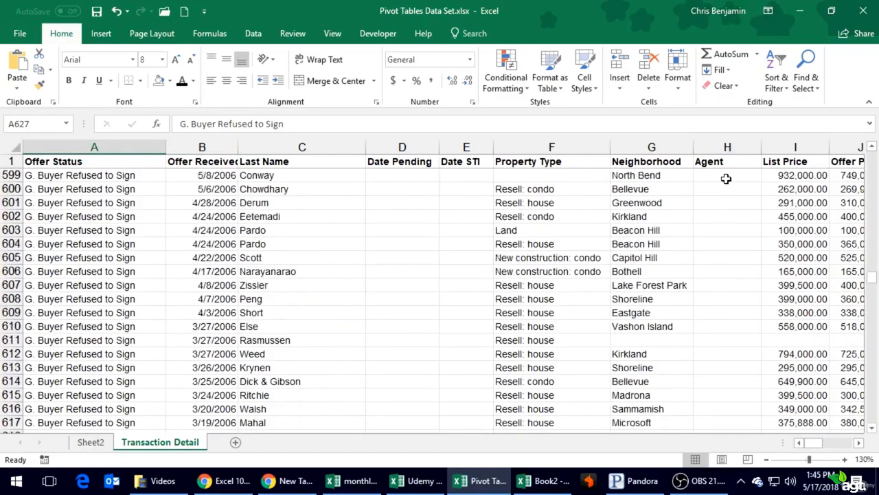
pyautogui.scroll(-5, 726, 178)
pyautogui.scroll(-5, 726, 179)
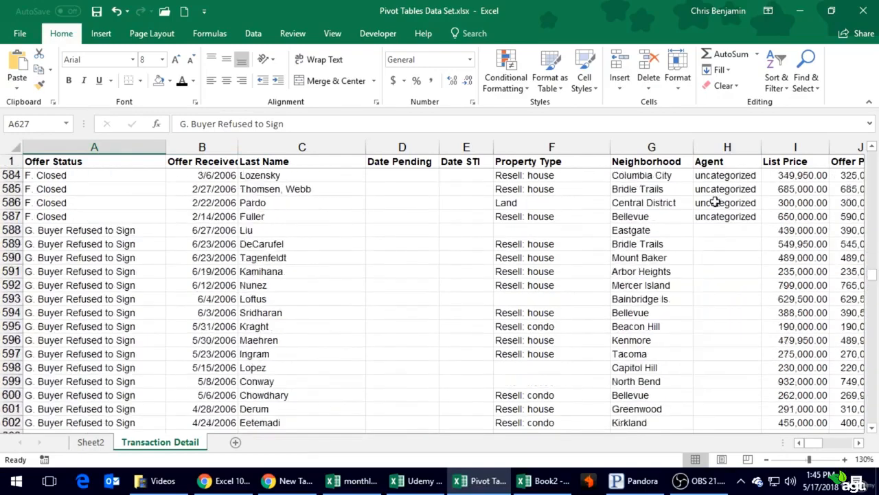
# - Examine the block of uncategorized entries in the Agent column and the first blank Agent cell below it
pyautogui.click(712, 229)
pyautogui.click(723, 214)
pyautogui.scroll(15, 723, 214)
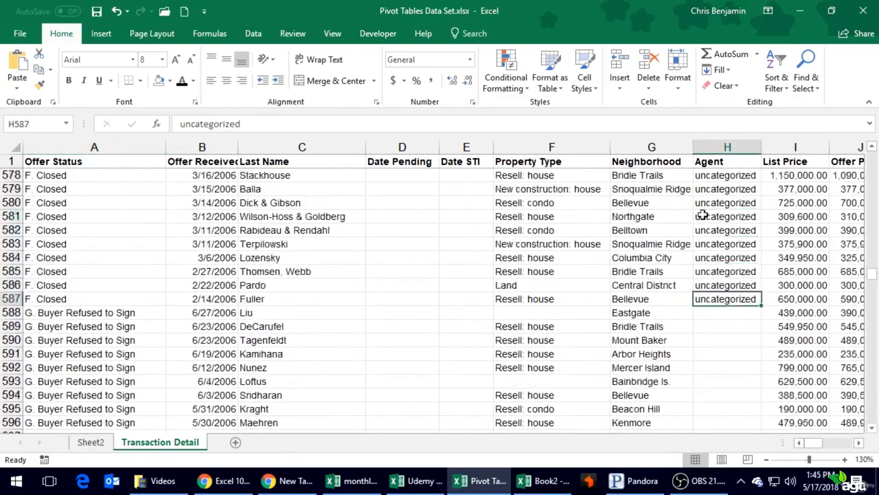
pyautogui.scroll(-4, 702, 215)
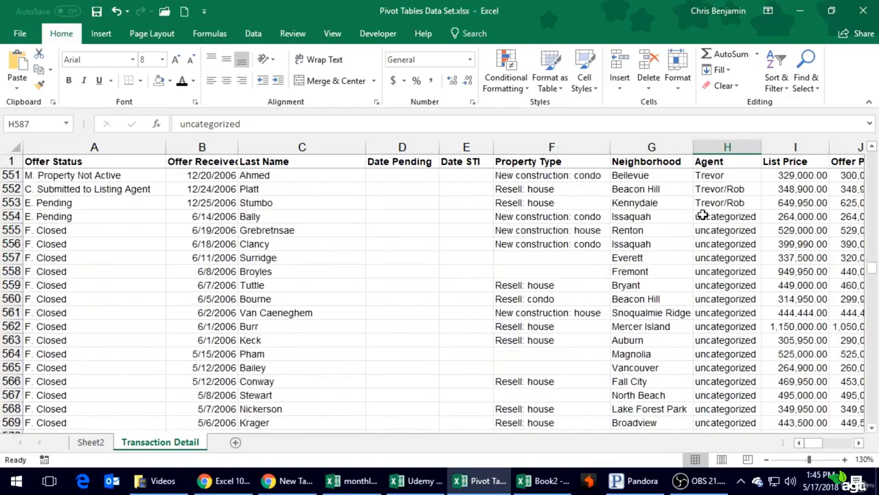
pyautogui.click(714, 219)
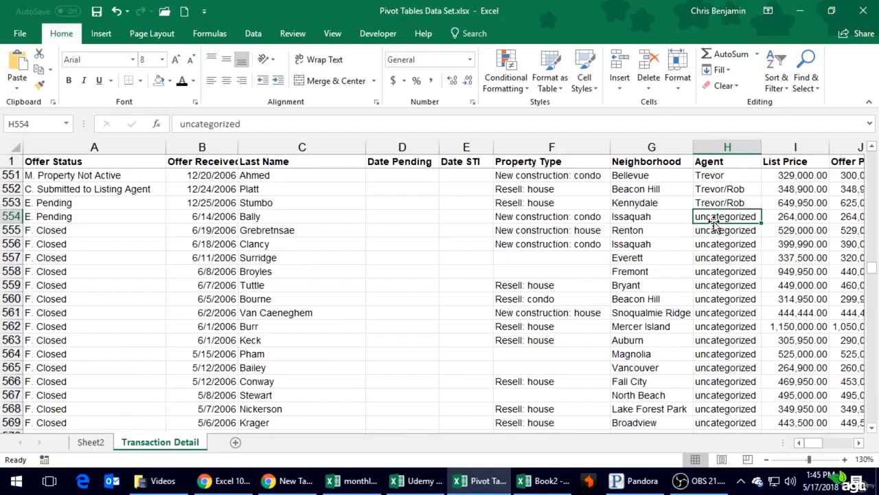
pyautogui.click(721, 246)
pyautogui.scroll(-8, 724, 255)
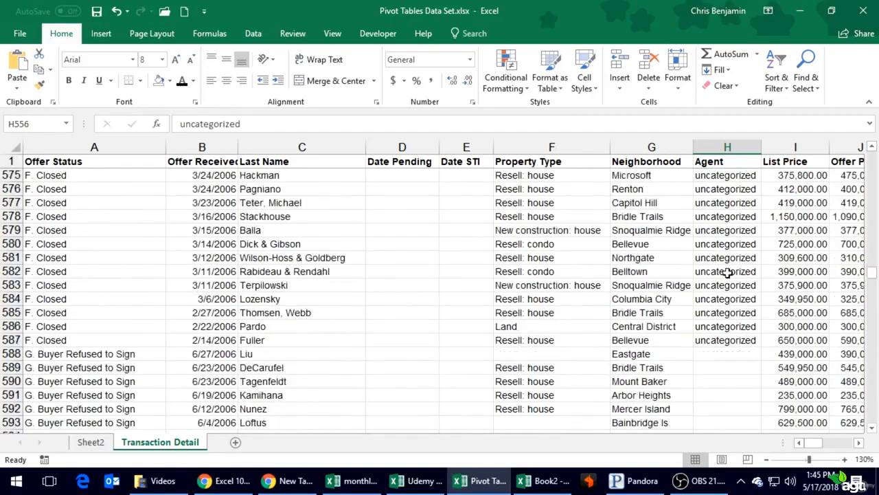
pyautogui.scroll(-2, 727, 272)
pyautogui.click(727, 270)
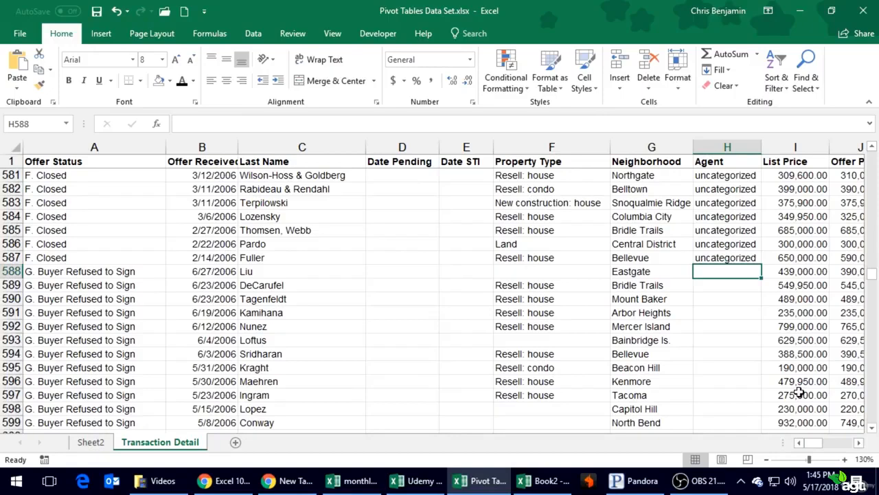
# - Check the Commission column for the rows that have no agent, starting from row 588
pyautogui.press('Right')
pyautogui.press('Right')
pyautogui.press('Right')
pyautogui.press('Right')
pyautogui.press('Right')
pyautogui.press('Right')
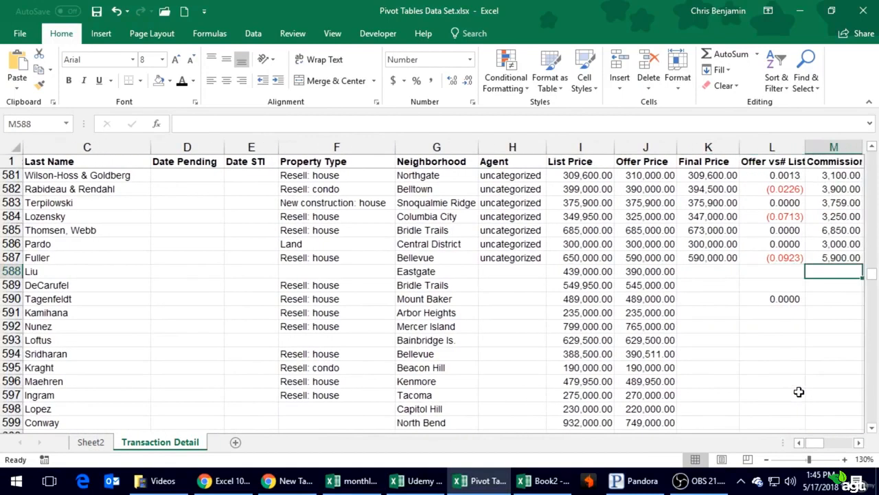
pyautogui.press('Left')
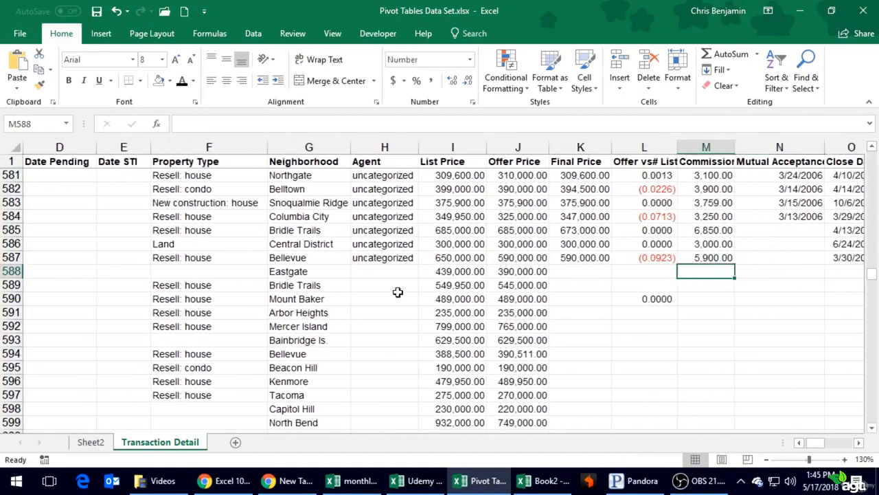
pyautogui.scroll(-10, 720, 338)
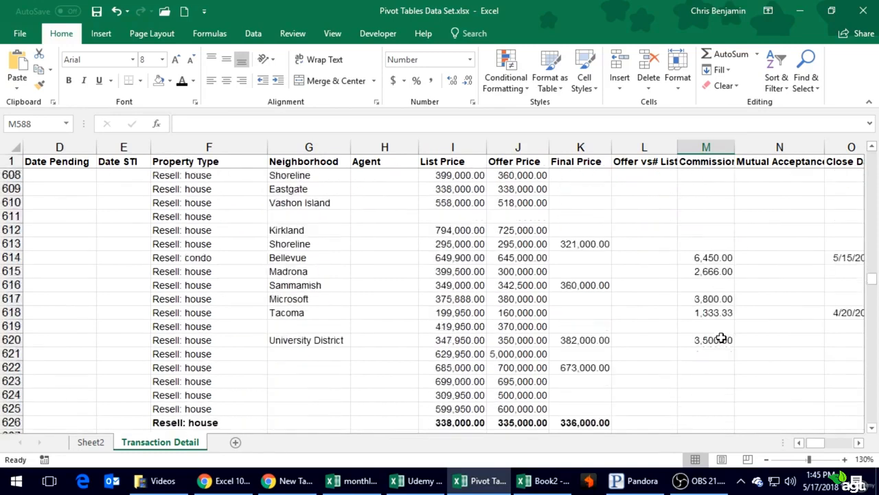
pyautogui.click(708, 217)
pyautogui.click(711, 230)
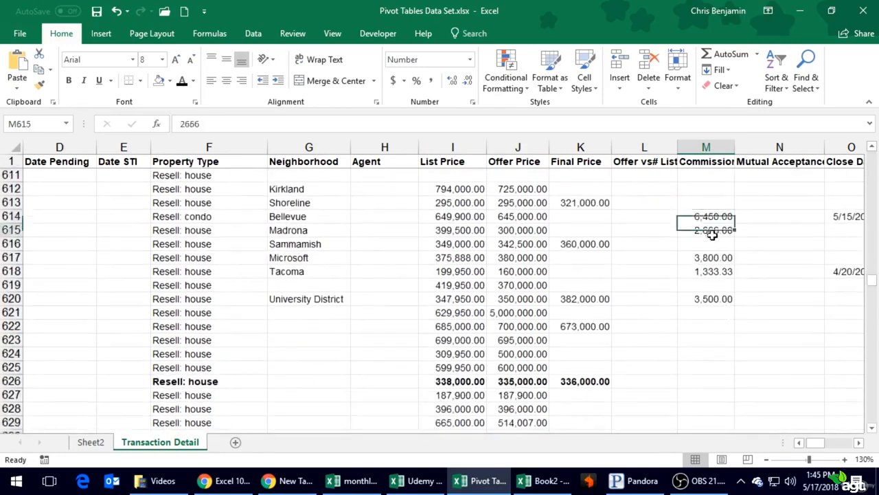
# - Compare the (blank) row of the PivotTable on Sheet2 with the blank-agent commissions on the Transaction Detail sheet
pyautogui.click(90, 442)
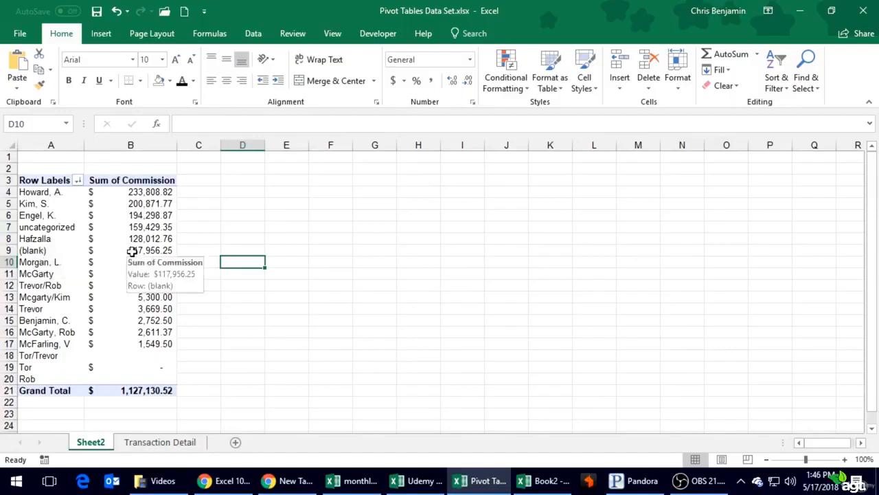
pyautogui.click(160, 442)
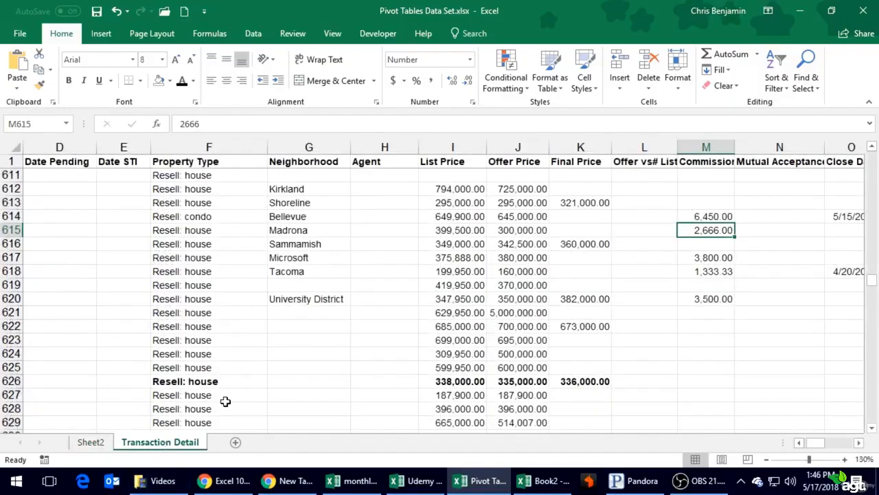
pyautogui.click(90, 441)
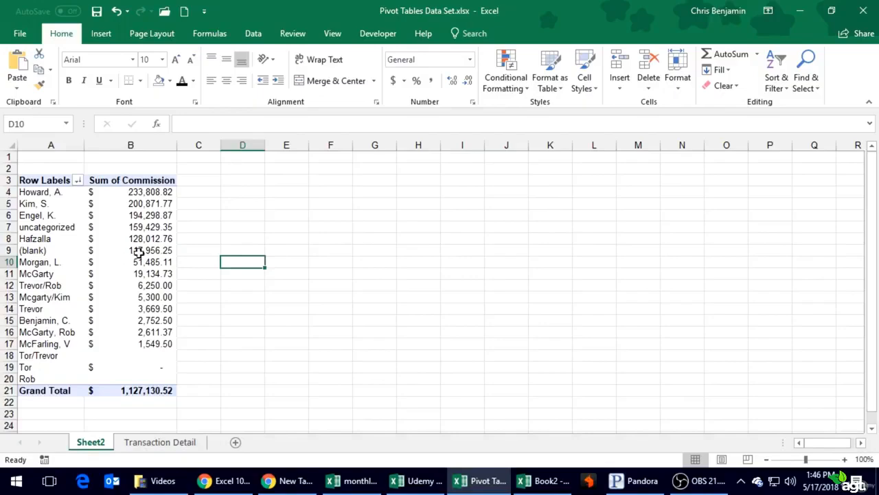
pyautogui.click(155, 443)
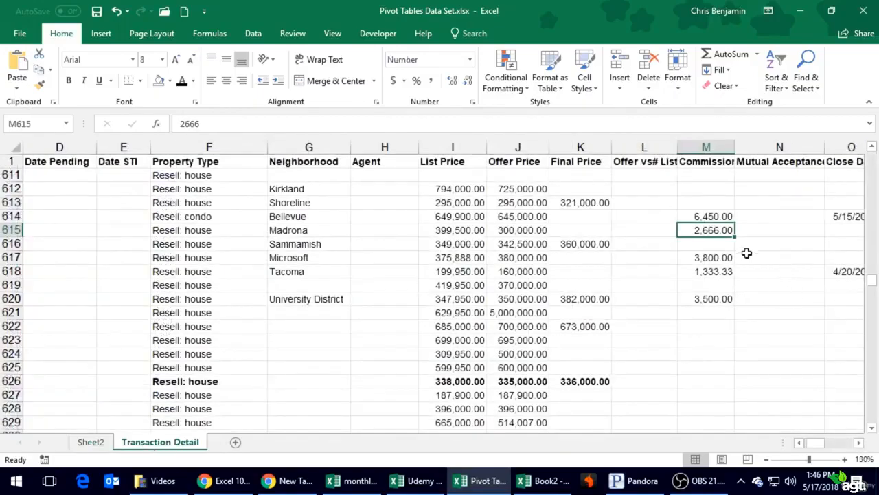
# - Review the Commission column of the remaining blank-agent rows down to the end of the data
pyautogui.scroll(-20, 732, 359)
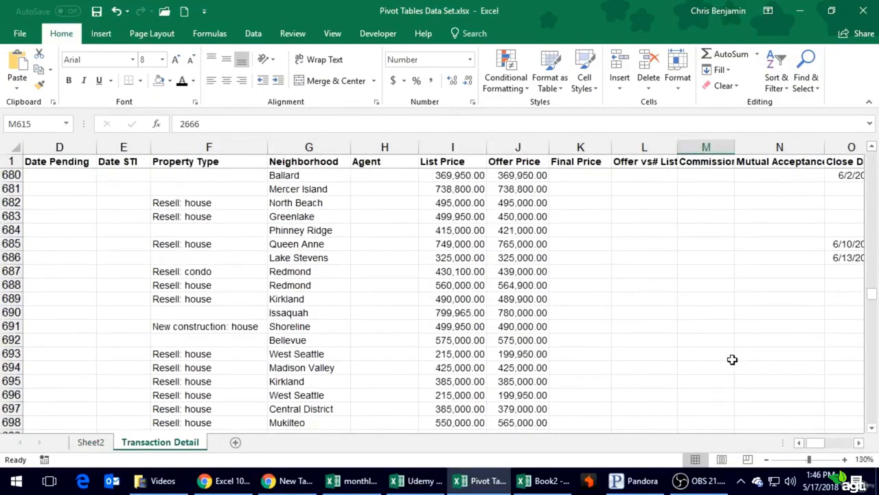
pyautogui.scroll(-18, 733, 359)
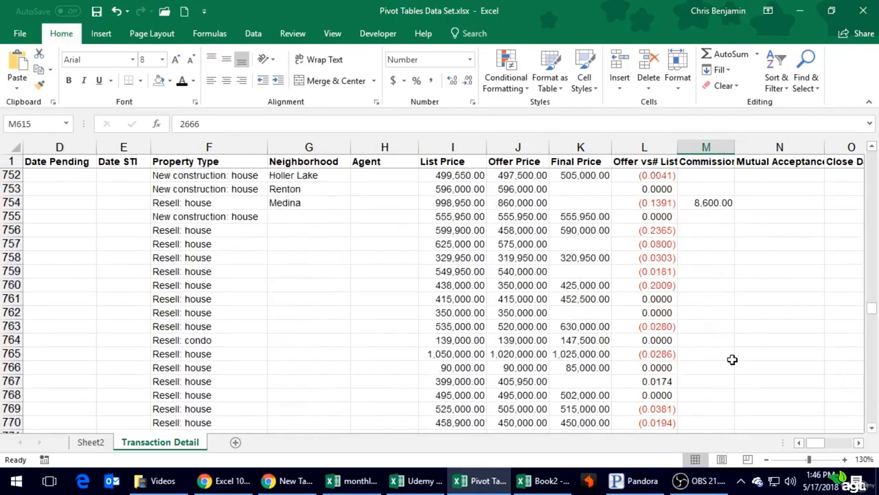
pyautogui.scroll(-5, 732, 359)
pyautogui.scroll(6, 732, 359)
pyautogui.scroll(-7, 733, 359)
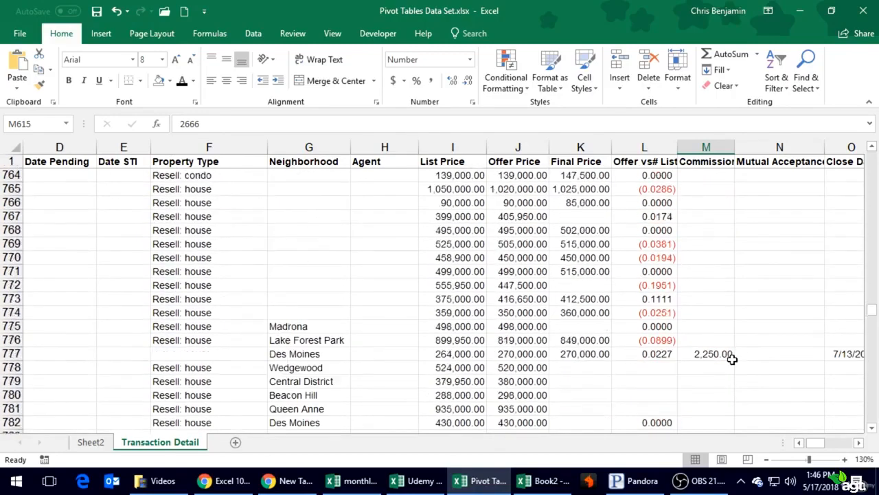
pyautogui.scroll(-20, 733, 359)
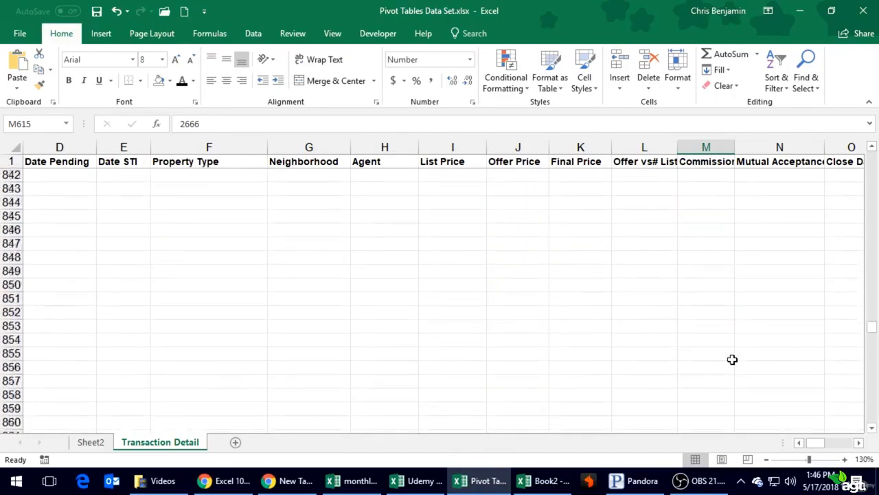
pyautogui.scroll(11, 732, 359)
pyautogui.scroll(-2, 334, 385)
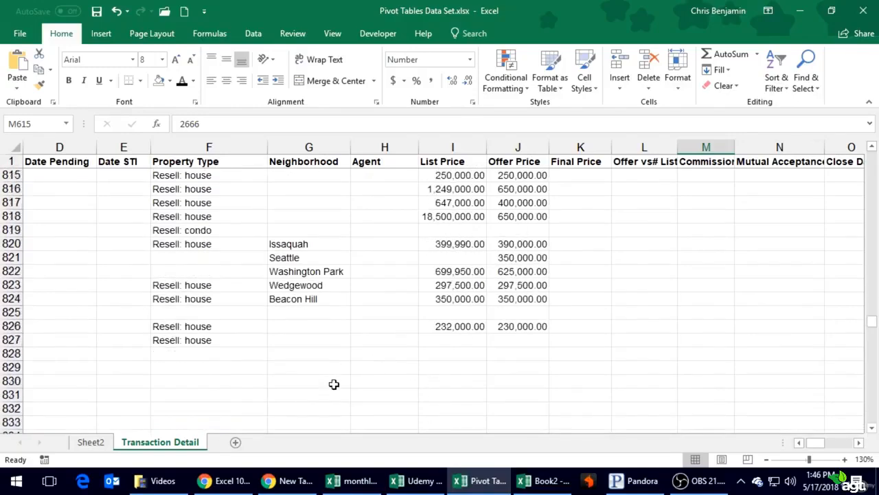
# - Enter "No Agent Listed" in the Agent cell of the last data row, H827
pyautogui.click(385, 330)
pyautogui.click(379, 342)
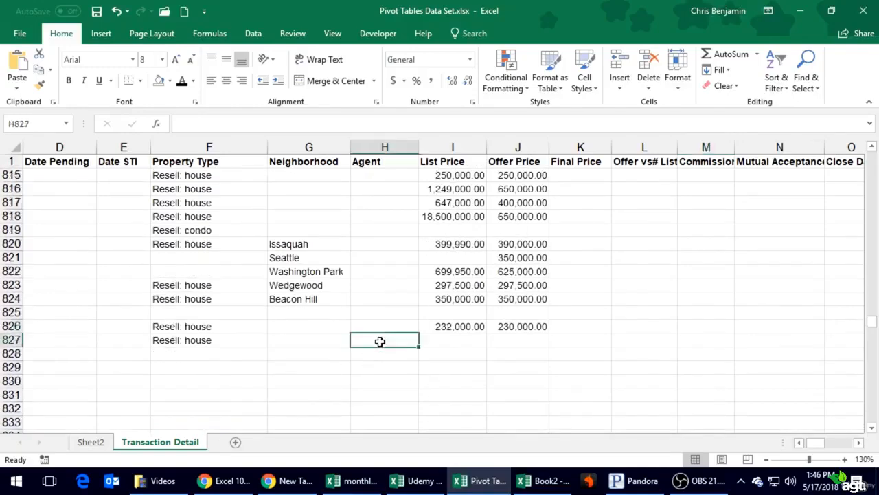
pyautogui.press('Left')
pyautogui.press('Right')
pyautogui.press('Right')
pyautogui.press('Right')
pyautogui.press('Right')
pyautogui.press('Right')
pyautogui.press('Right')
pyautogui.press('Right')
pyautogui.press('Right')
pyautogui.press('Right')
pyautogui.press('Right')
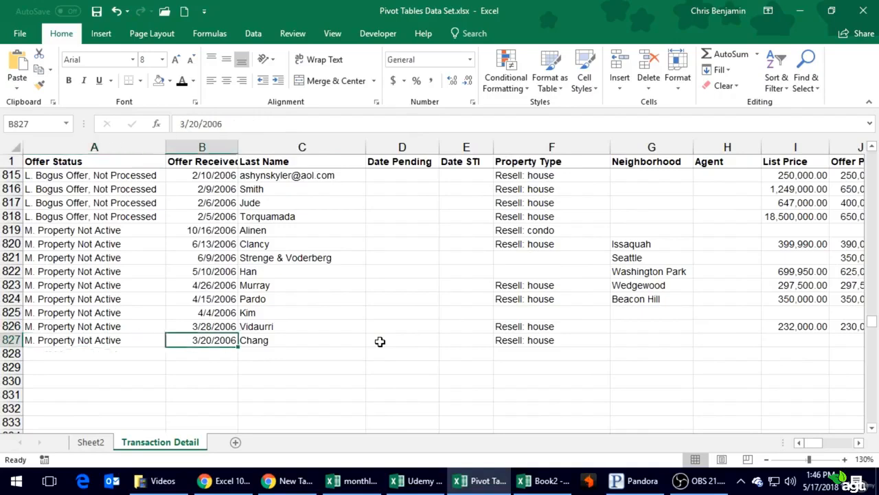
pyautogui.press('Left')
pyautogui.press('Left')
pyautogui.press('Left')
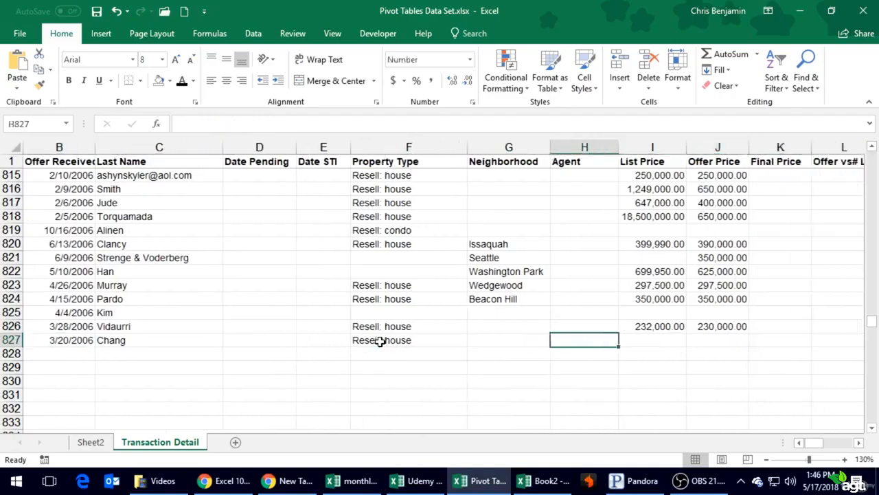
pyautogui.write('No Agent Listed')
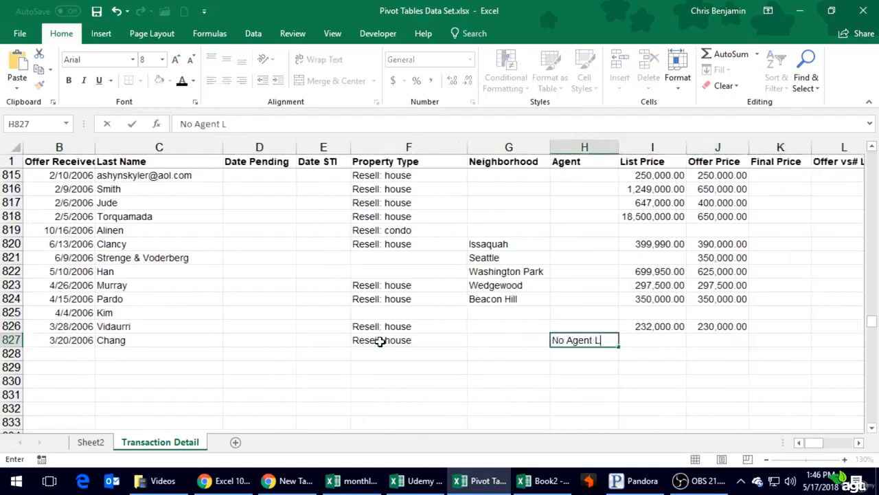
pyautogui.press('Return')
# - Copy "No Agent Listed" from H827 into all the blank Agent cells from H588 down to H827
pyautogui.press('Up')
pyautogui.hotkey('ctrl', 'c')
pyautogui.hotkey('shift', 'pageup')
pyautogui.hotkey('shift', 'pageup')
pyautogui.hotkey('shift', 'pageup')
pyautogui.hotkey('shift', 'pageup')
pyautogui.hotkey('shift', 'pageup')
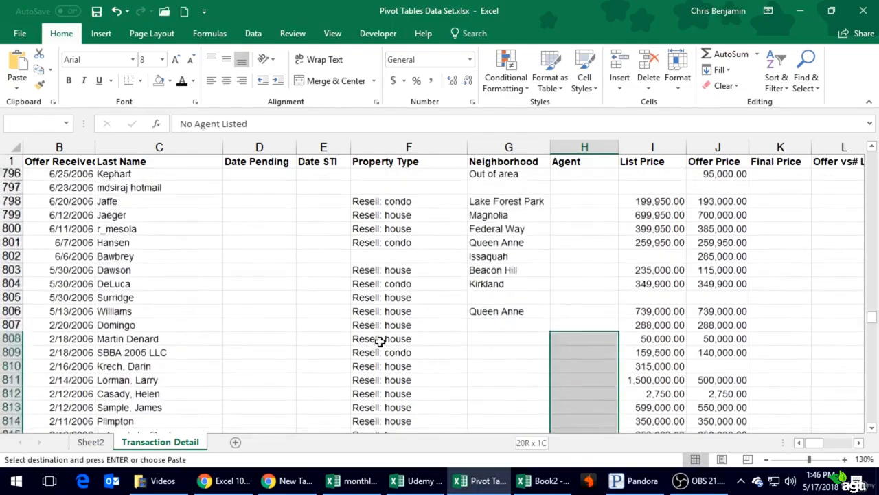
pyautogui.hotkey('shift', 'pageup')
pyautogui.hotkey('shift', 'pageup')
pyautogui.hotkey('shift', 'pageup')
pyautogui.hotkey('shift', 'pageup')
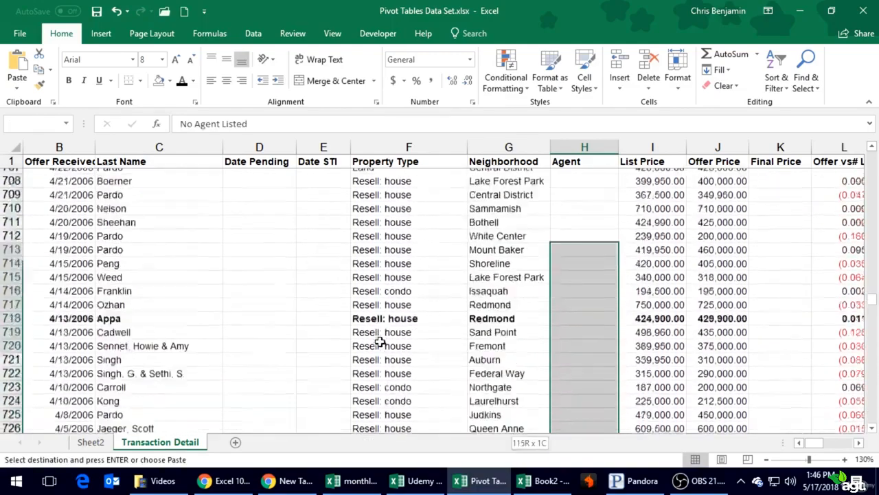
pyautogui.hotkey('shift', 'pageup')
pyautogui.hotkey('shift', 'pageup')
pyautogui.hotkey('shift', 'pageup')
pyautogui.hotkey('shift', 'pageup')
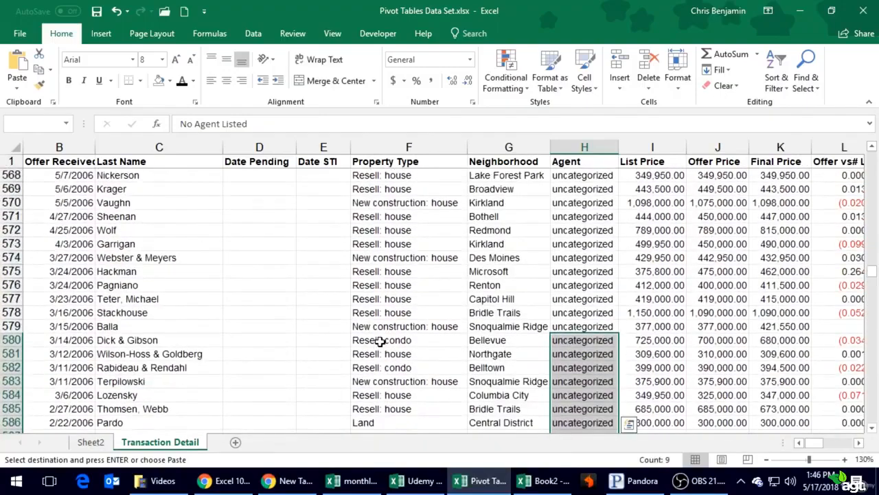
pyautogui.hotkey('shift', 'pagedown')
pyautogui.hotkey('shift', 'Up')
pyautogui.hotkey('shift', 'Up')
pyautogui.hotkey('shift', 'Up')
pyautogui.hotkey('shift', 'Up')
pyautogui.hotkey('shift', 'Up')
pyautogui.hotkey('shift', 'Up')
pyautogui.hotkey('shift', 'Up')
pyautogui.hotkey('shift', 'Up')
pyautogui.hotkey('shift', 'Up')
pyautogui.hotkey('shift', 'Up')
pyautogui.hotkey('shift', 'Up')
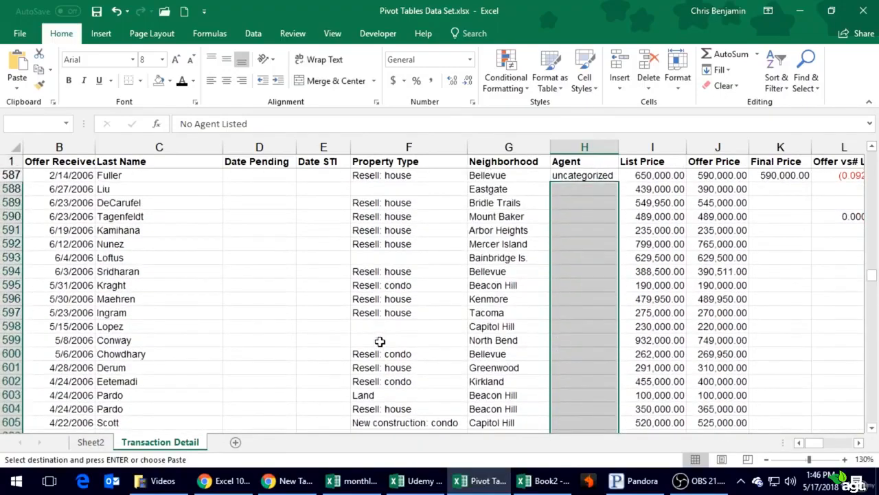
pyautogui.hotkey('ctrl', 'v')
pyautogui.press('Escape')
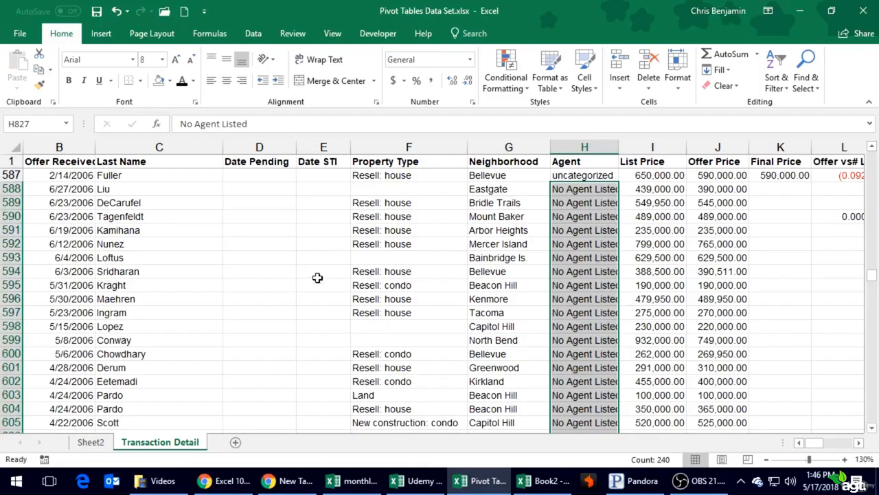
# - Widen the Agent column H so that the full "No Agent Listed" text fits
pyautogui.click(598, 270)
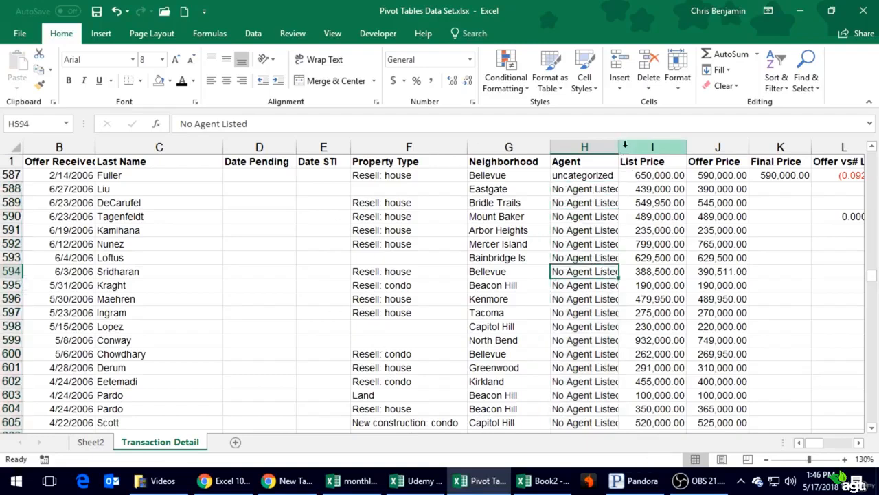
pyautogui.moveTo(619, 147); pyautogui.dragTo(646, 160)
pyautogui.click(610, 176)
# - Examine the Commission and Offer Status columns of the rows whose agent is "uncategorized", starting from row 554
pyautogui.scroll(3, 611, 177)
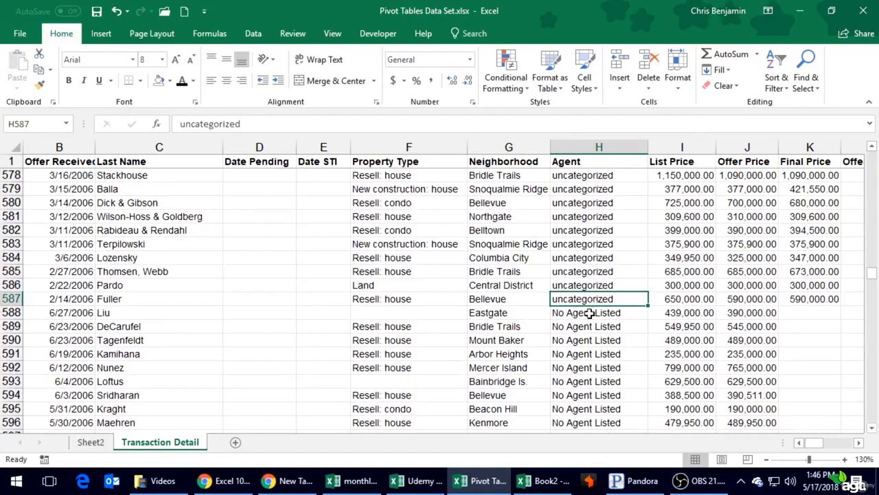
pyautogui.scroll(11, 589, 314)
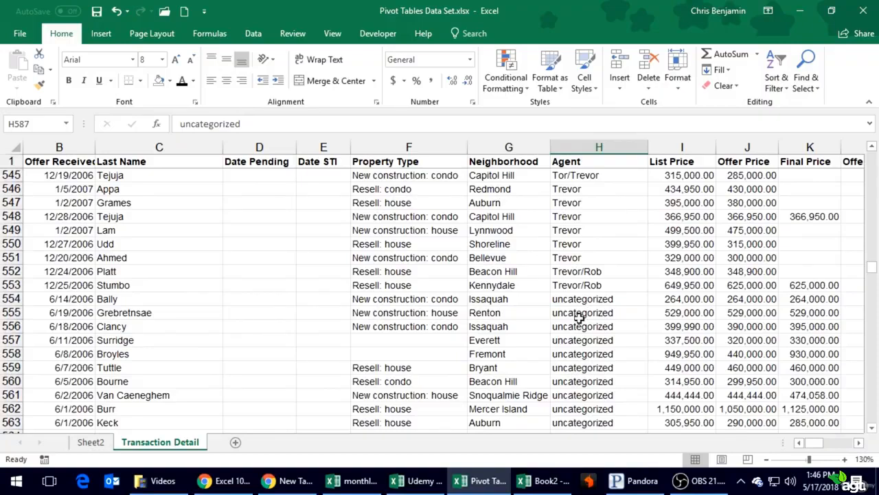
pyautogui.click(617, 300)
pyautogui.press('Right')
pyautogui.press('Right')
pyautogui.press('Right')
pyautogui.press('Right')
pyautogui.press('Right')
pyautogui.press('Right')
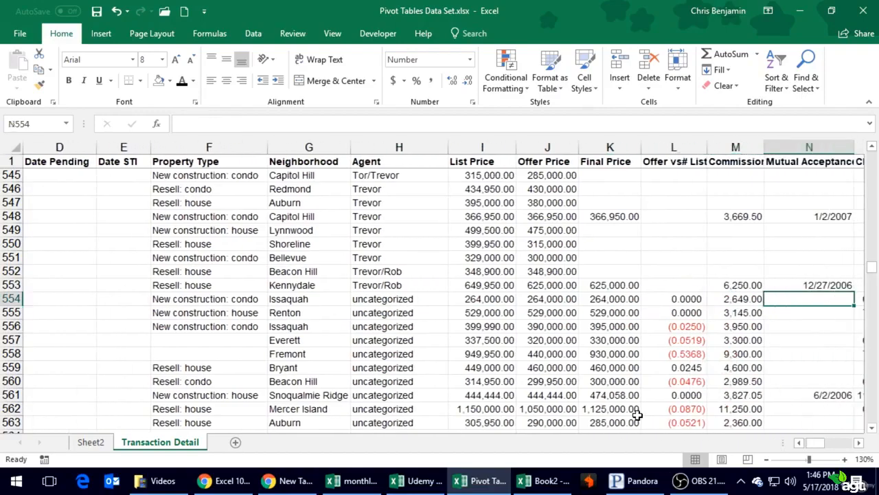
pyautogui.press('Right')
pyautogui.press('Left')
pyautogui.press('Left')
pyautogui.press('Down')
pyautogui.press('Down')
pyautogui.press('Down')
pyautogui.press('Down')
pyautogui.press('Down')
pyautogui.press('Down')
pyautogui.press('Down')
pyautogui.press('Down')
pyautogui.press('Down')
pyautogui.press('Down')
pyautogui.press('Down')
pyautogui.press('Down')
pyautogui.press('Down')
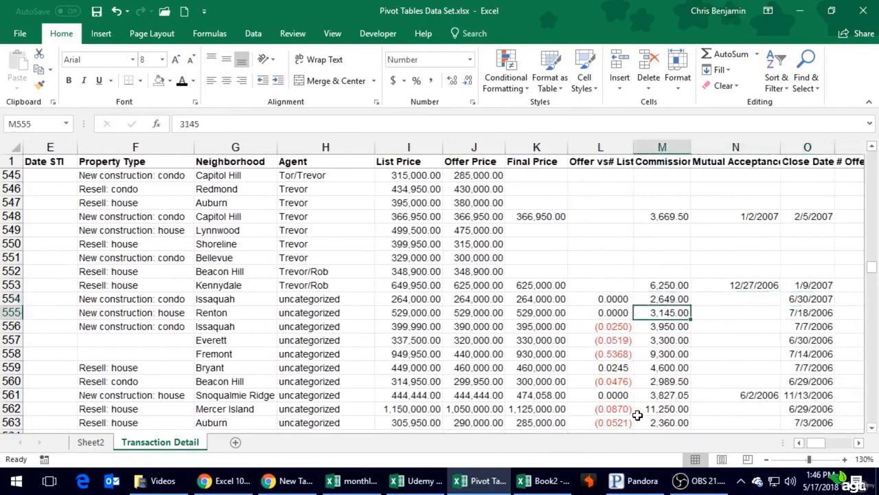
pyautogui.press('Left')
pyautogui.press('Home')
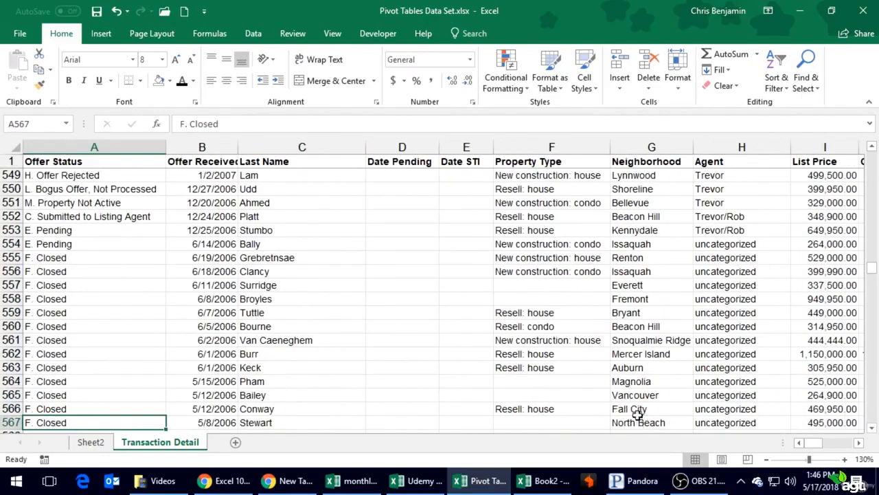
# - Save the workbook and check the uncategorized row's commission in the PivotTable on Sheet2
pyautogui.click(97, 11)
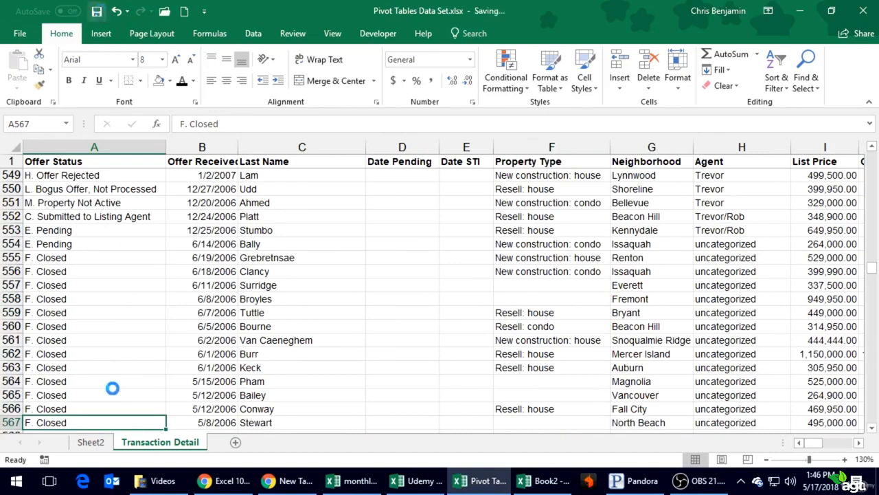
pyautogui.click(91, 442)
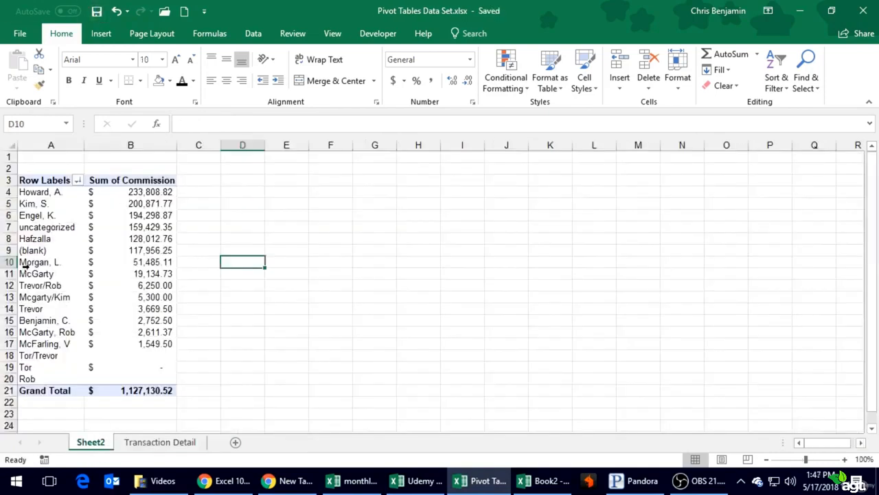
pyautogui.click(80, 219)
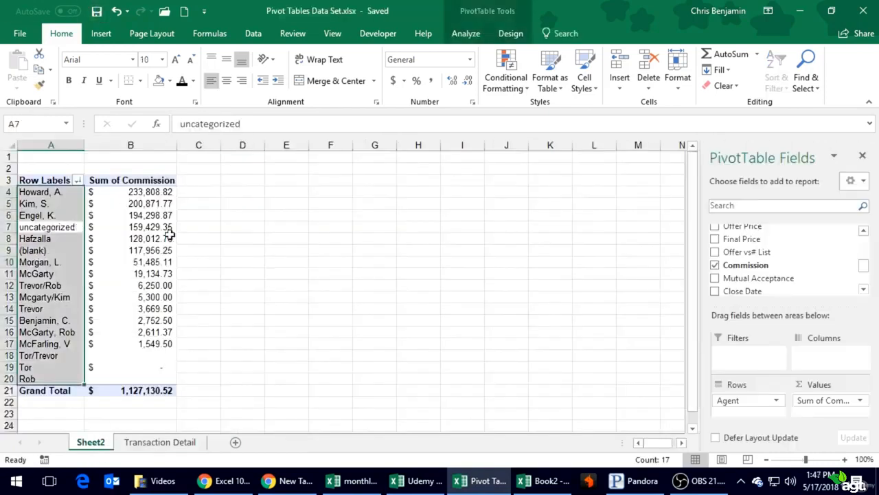
pyautogui.click(102, 35)
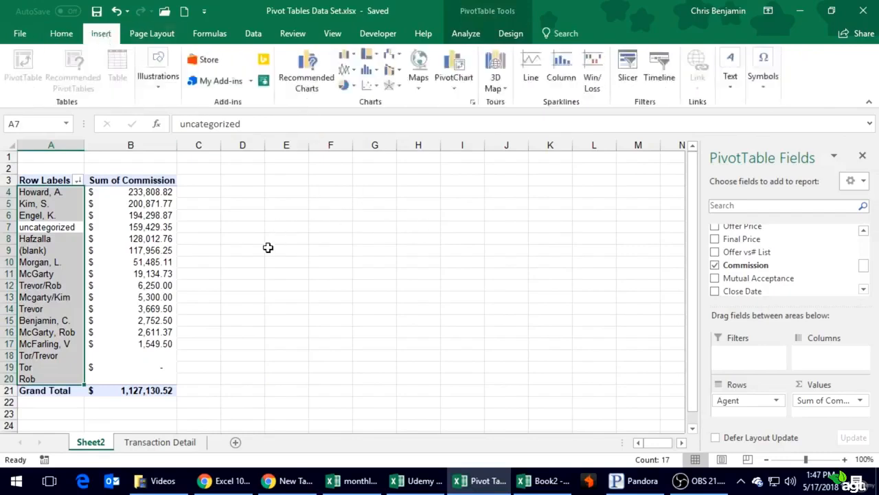
pyautogui.click(138, 225)
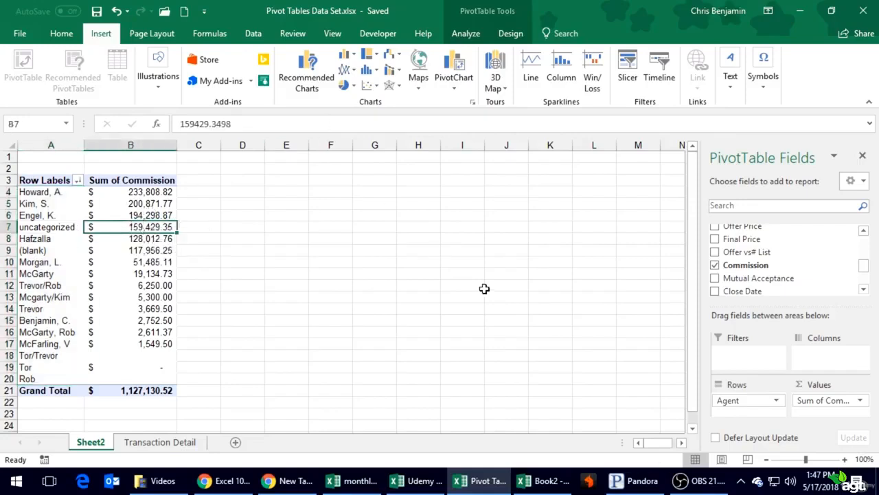
# - Bring up the PivotTable commands for the Sum of Commission value in cell B5
pyautogui.click(134, 204)
pyautogui.rightClick(135, 207)
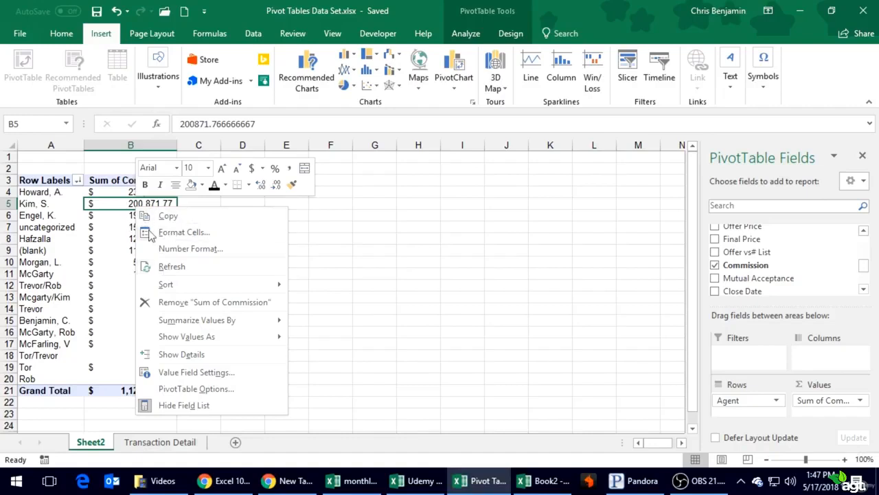
# - Refresh the pivot table on Sheet2 so it picks up the current source data
pyautogui.click(170, 267)
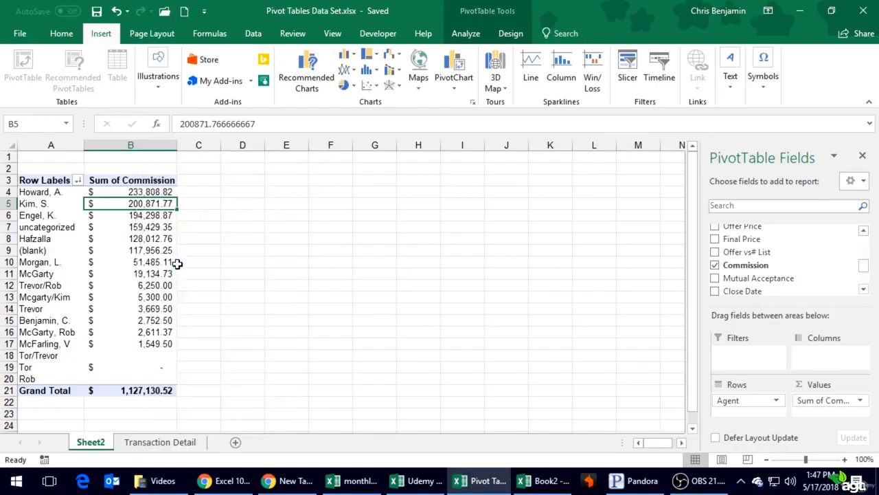
pyautogui.click(61, 253)
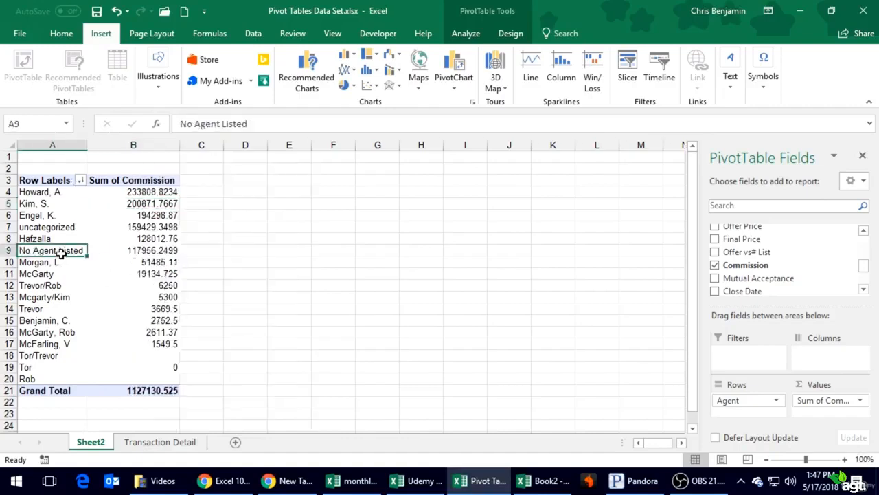
# - Apply the dollar Accounting number format to the whole Sum of Commission column, and save the workbook
pyautogui.click(133, 152)
pyautogui.click(74, 37)
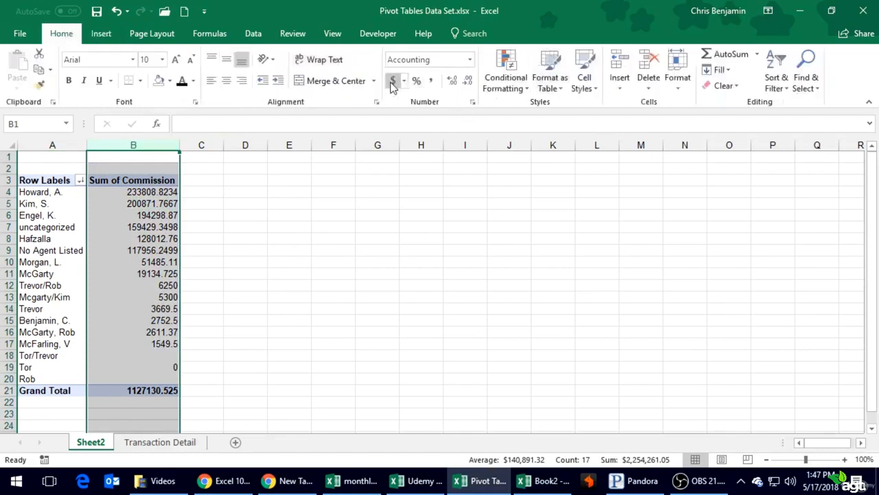
pyautogui.click(392, 82)
pyautogui.click(231, 274)
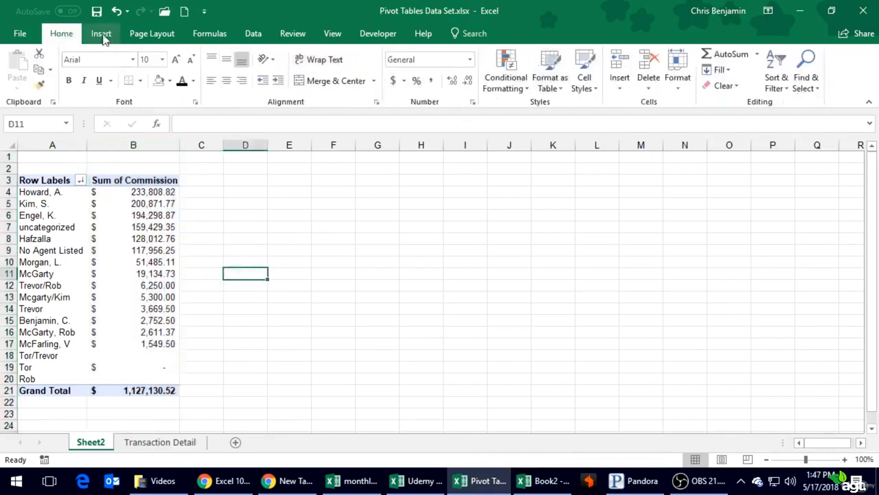
pyautogui.click(96, 11)
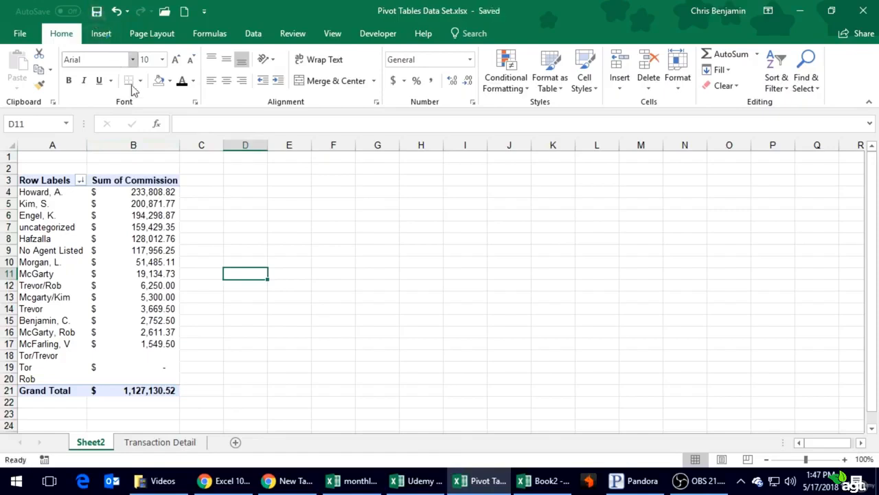
# - Examine the agent row labels and their commission sums, including the uncategorized, No Agent Listed, shared-name and empty rows
pyautogui.click(198, 213)
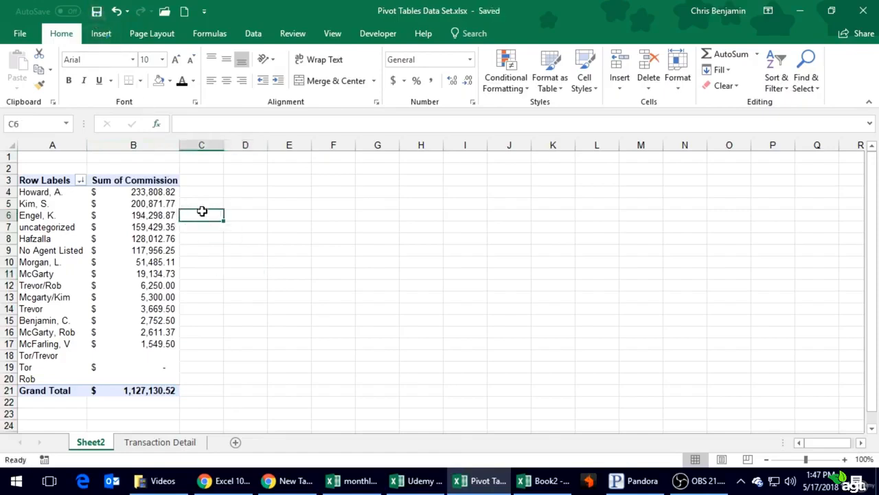
pyautogui.click(61, 192)
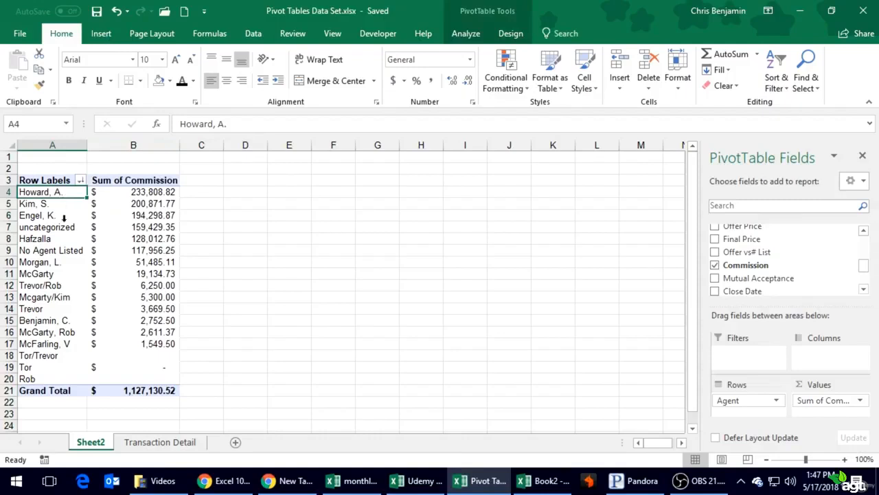
pyautogui.click(64, 229)
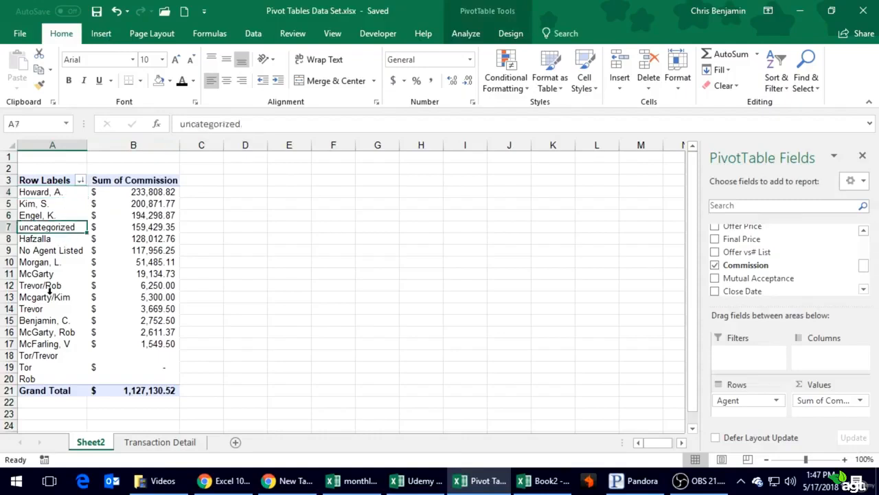
pyautogui.click(47, 251)
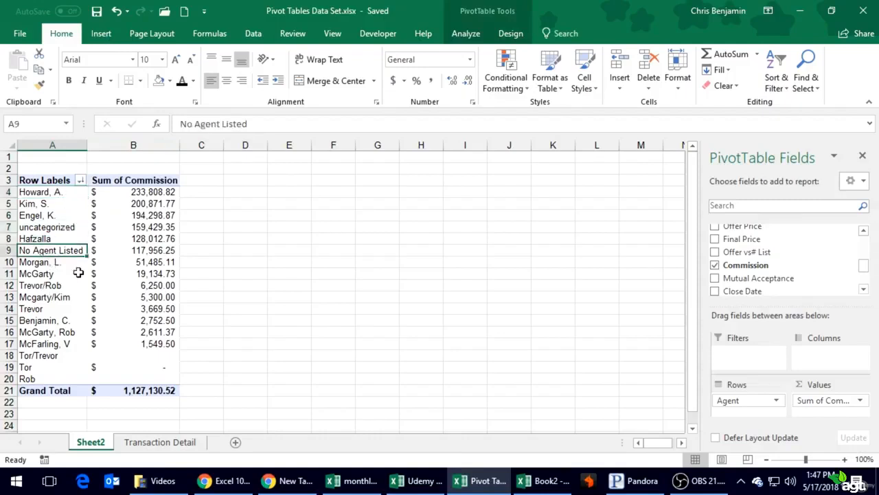
pyautogui.click(50, 284)
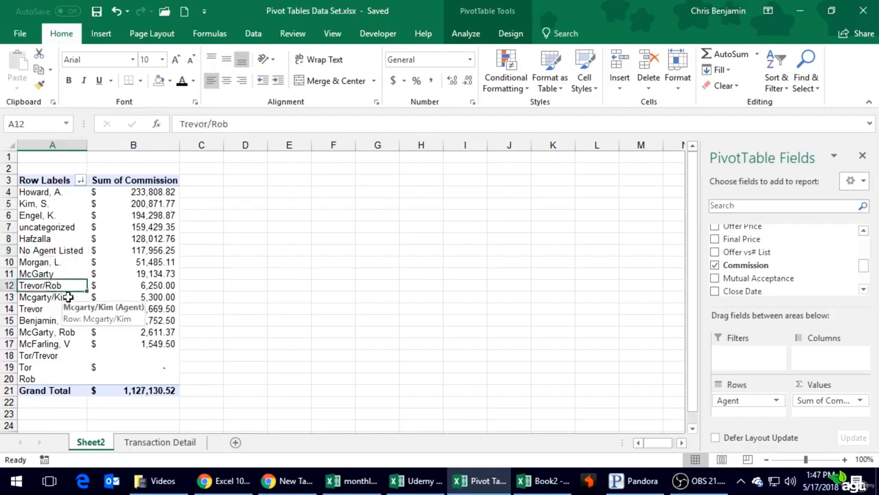
pyautogui.click(44, 354)
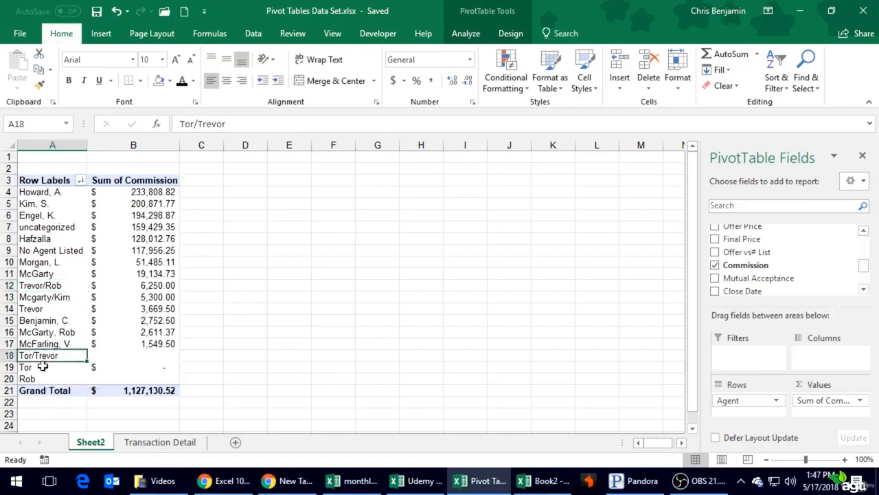
pyautogui.click(40, 381)
pyautogui.click(120, 377)
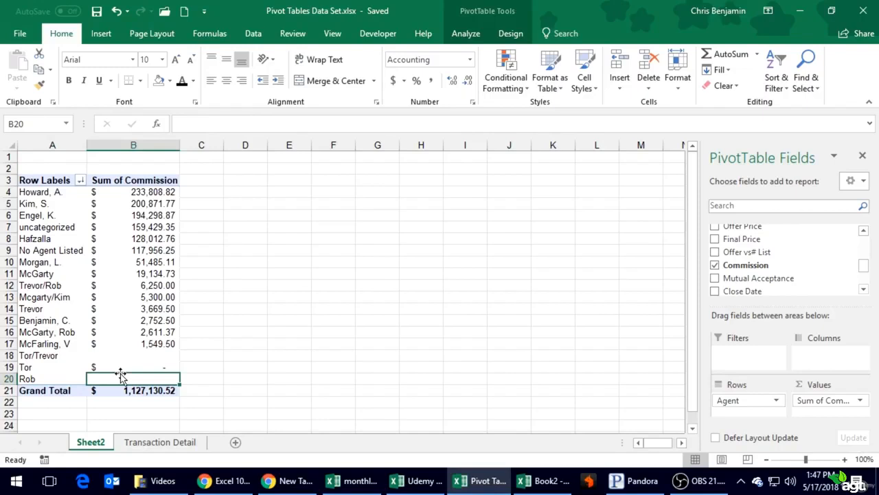
pyautogui.click(62, 353)
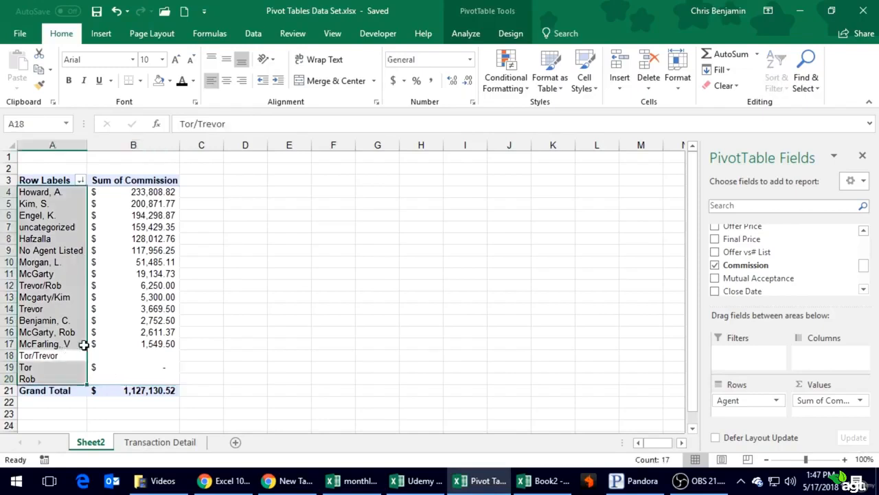
pyautogui.click(147, 228)
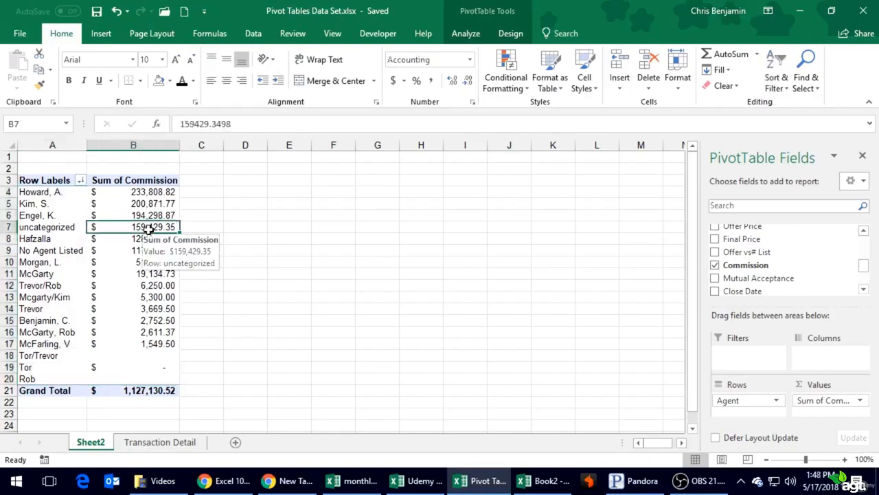
pyautogui.click(182, 193)
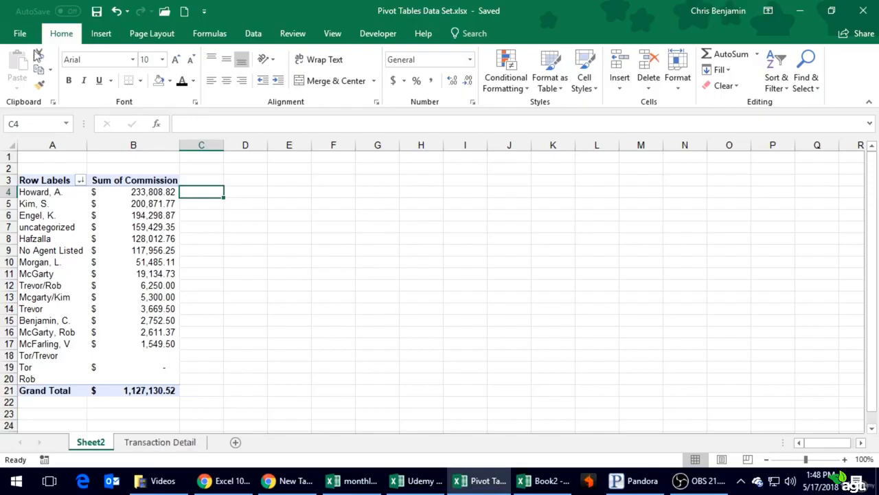
pyautogui.hotkey('alt', 'Tab')
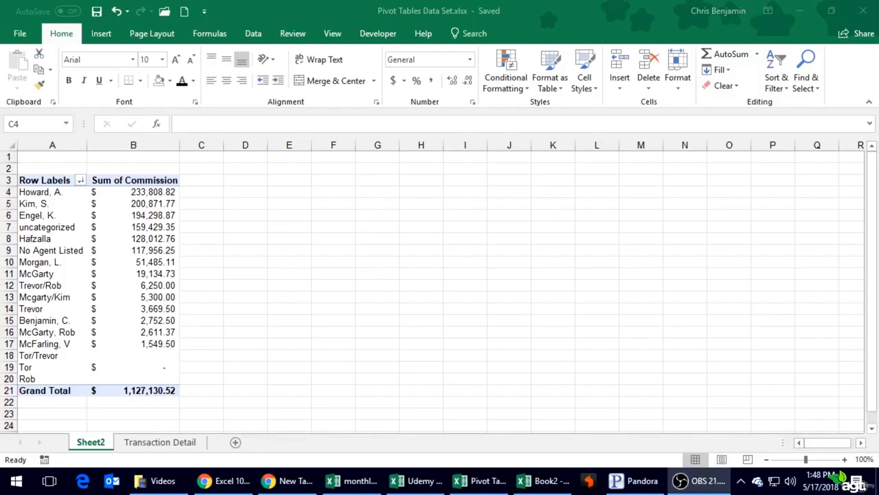
pyautogui.hotkey('alt', 'Tab')
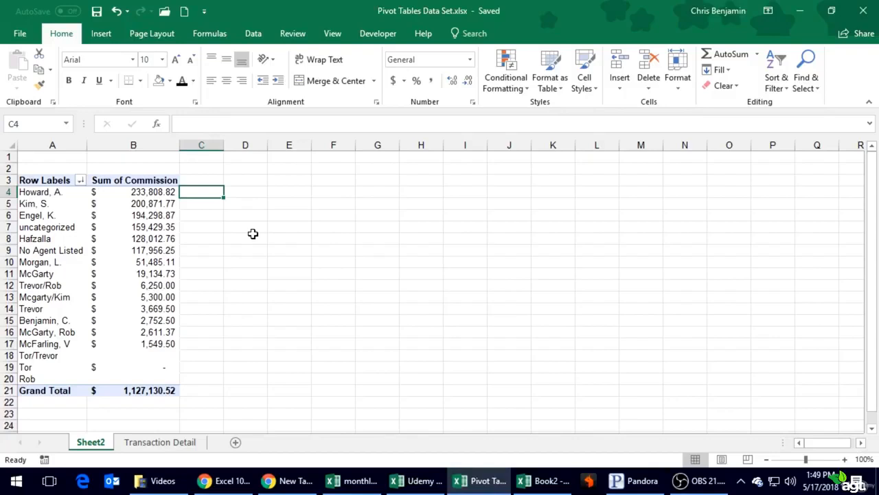
# - Check the commission sums of the highest-earning agent, the uncategorized row and the No Agent Listed row
pyautogui.moveTo(146, 390)
pyautogui.moveTo(156, 193)
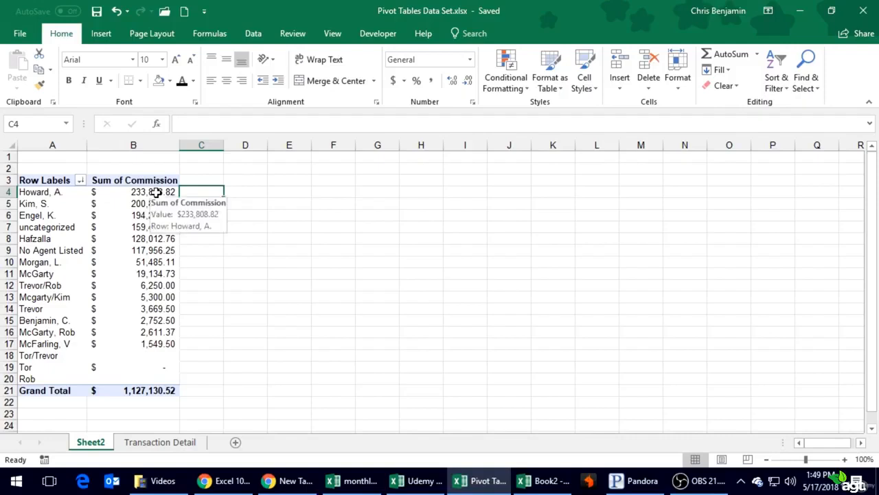
pyautogui.click(132, 225)
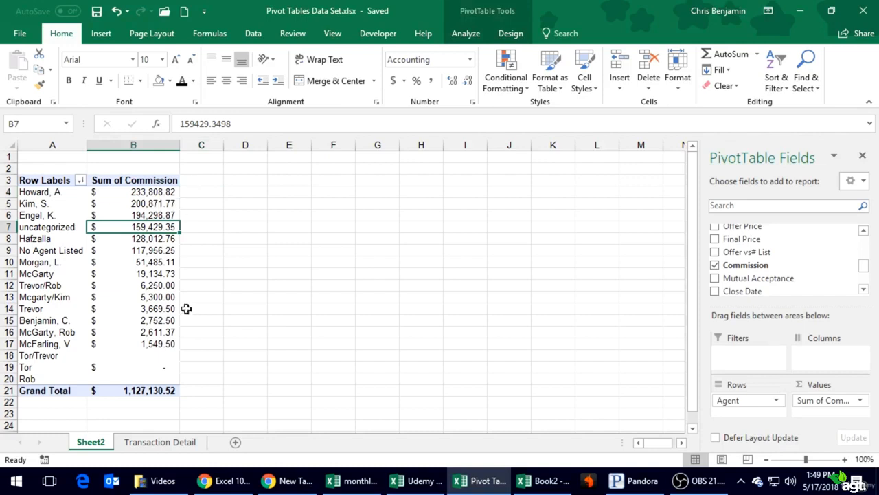
pyautogui.click(147, 251)
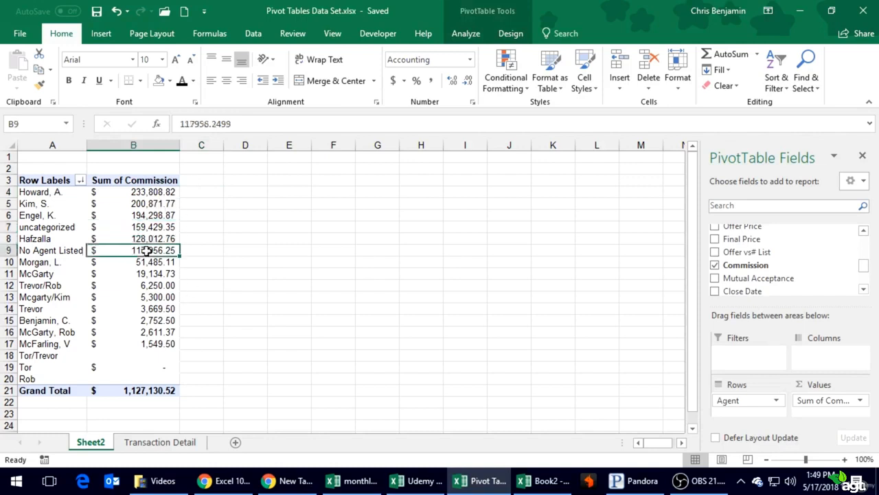
# - Change the Commission value field settings so the pivot table summarizes commissions by Count for each agent
pyautogui.click(145, 199)
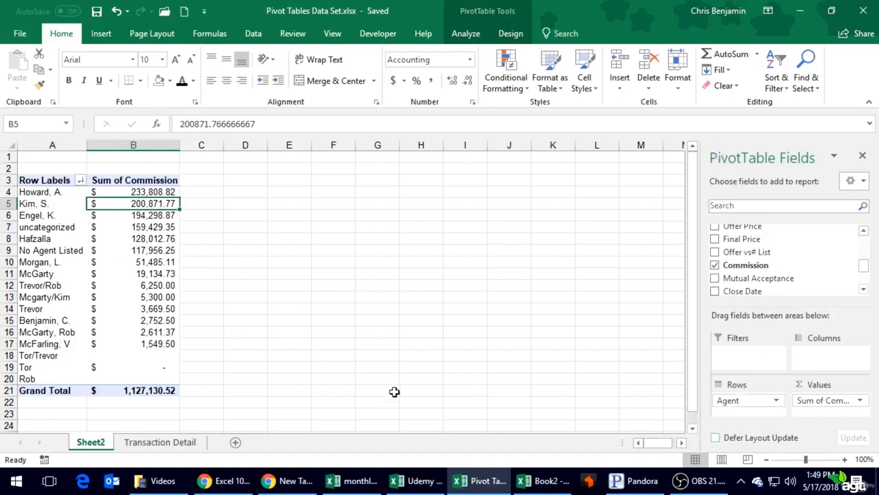
pyautogui.moveTo(169, 367)
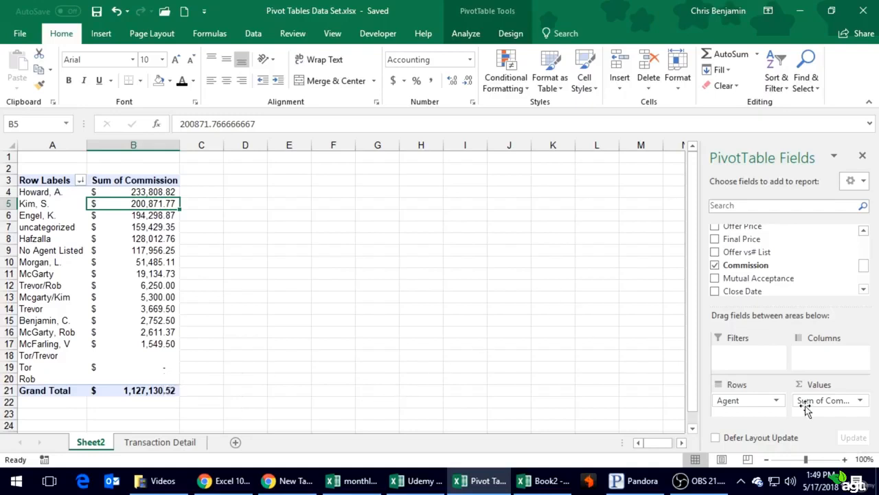
pyautogui.click(862, 401)
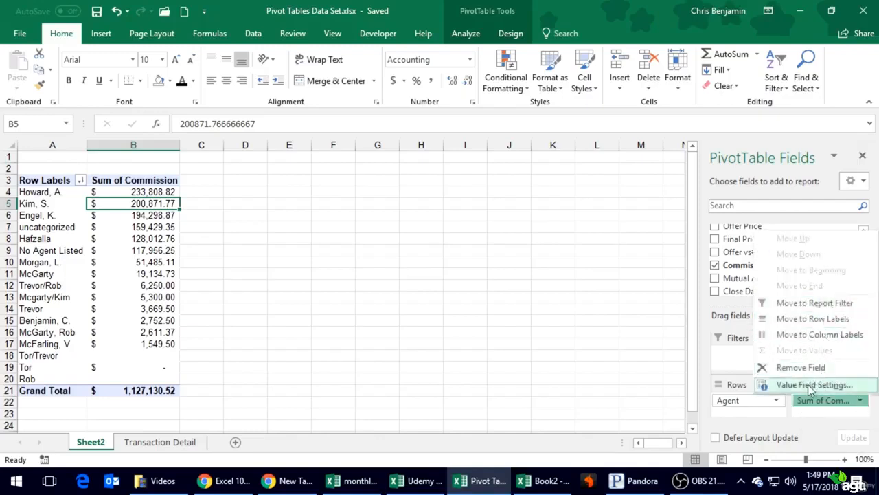
pyautogui.click(807, 385)
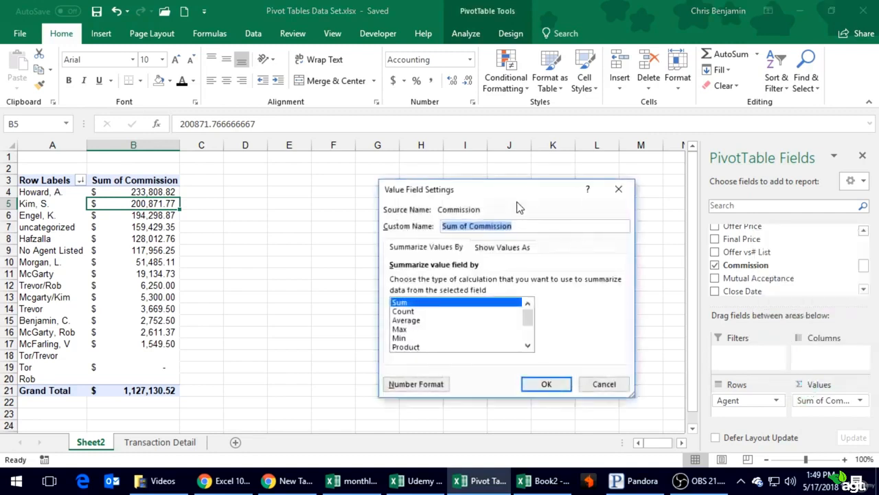
pyautogui.moveTo(507, 200); pyautogui.dragTo(431, 175)
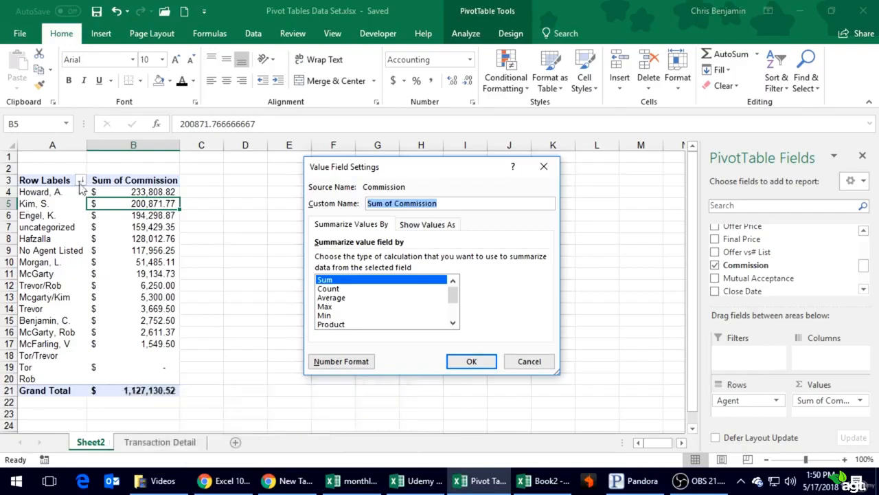
pyautogui.click(343, 289)
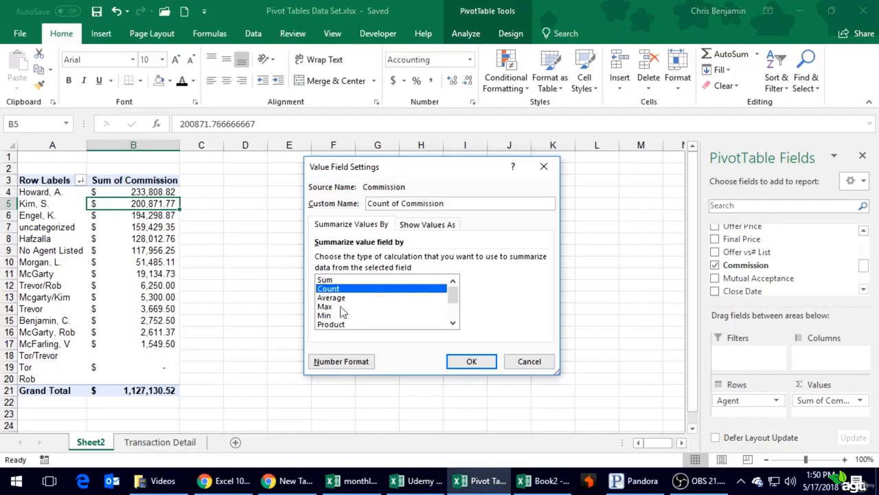
pyautogui.click(453, 323)
pyautogui.click(453, 322)
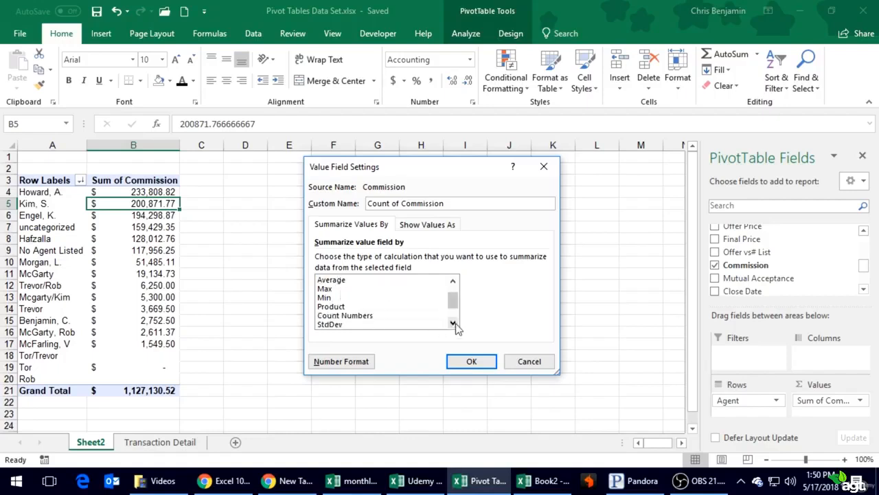
pyautogui.doubleClick(453, 323)
pyautogui.click(454, 323)
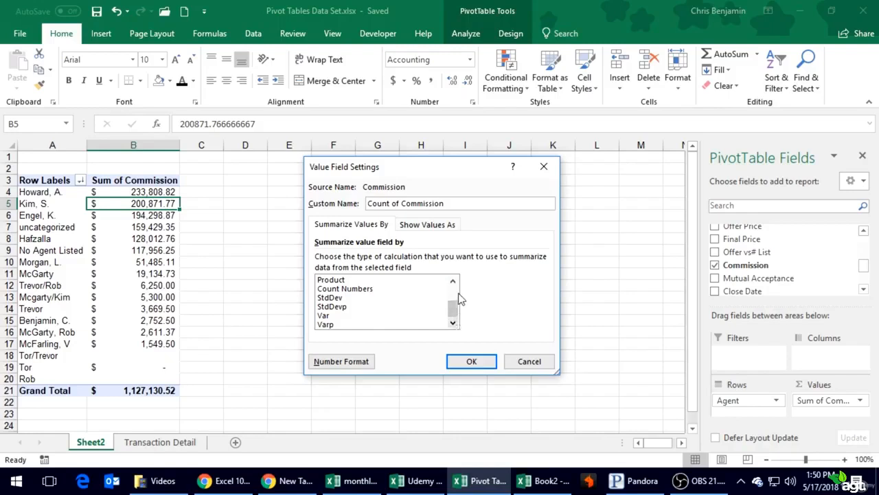
pyautogui.click(454, 294)
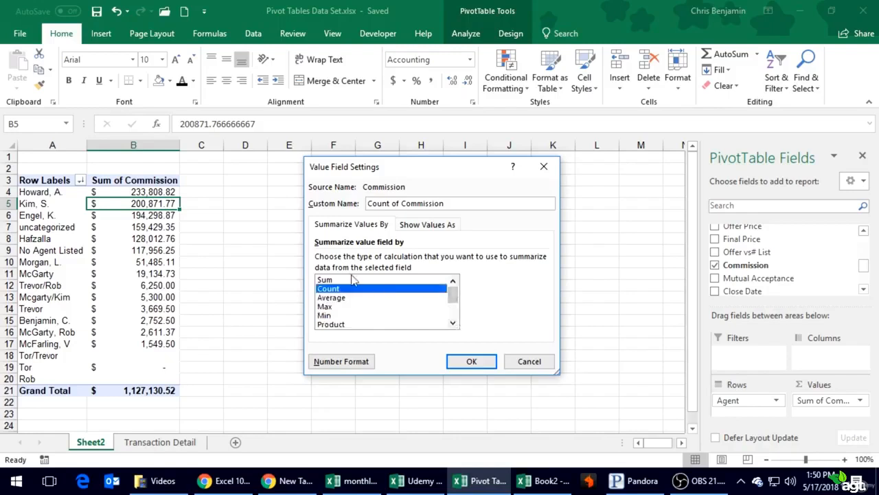
pyautogui.click(471, 363)
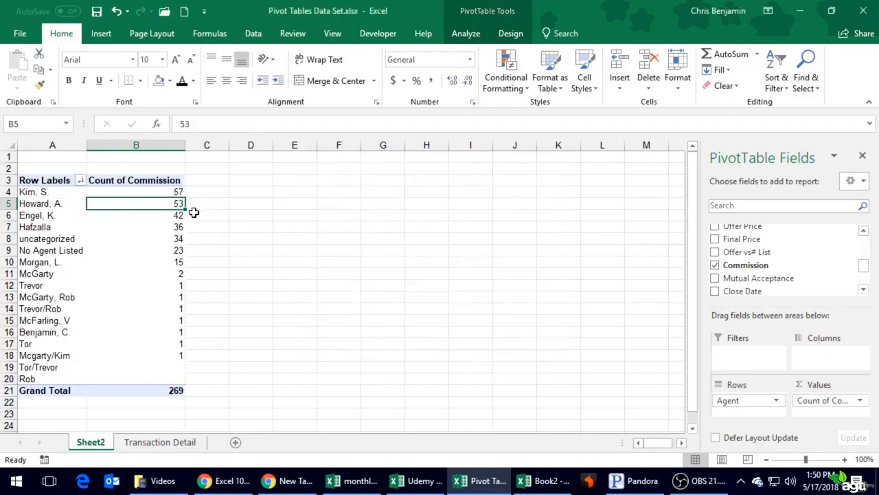
# - Change the Commission value field settings so the pivot table summarizes commissions by Average for each agent
pyautogui.click(214, 192)
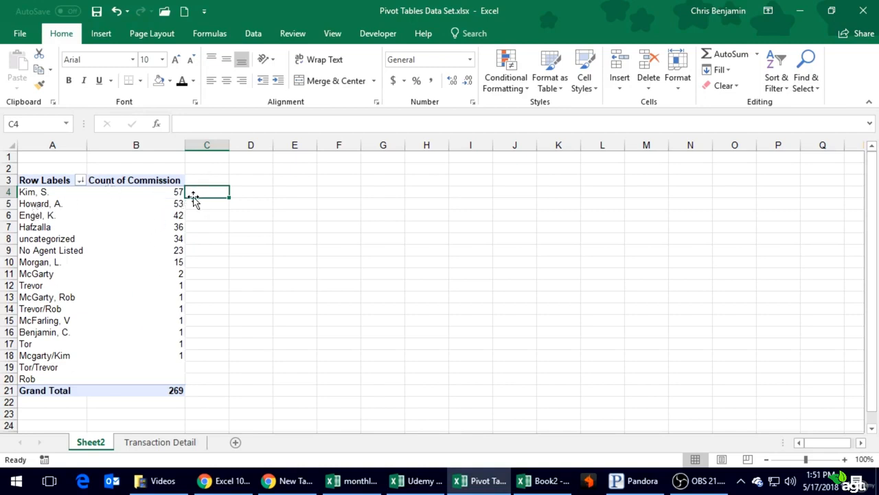
pyautogui.moveTo(180, 195)
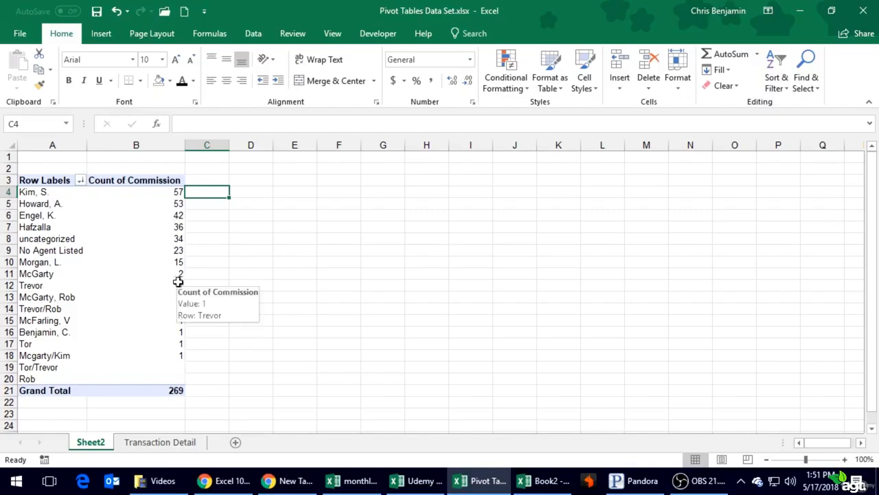
pyautogui.click(157, 249)
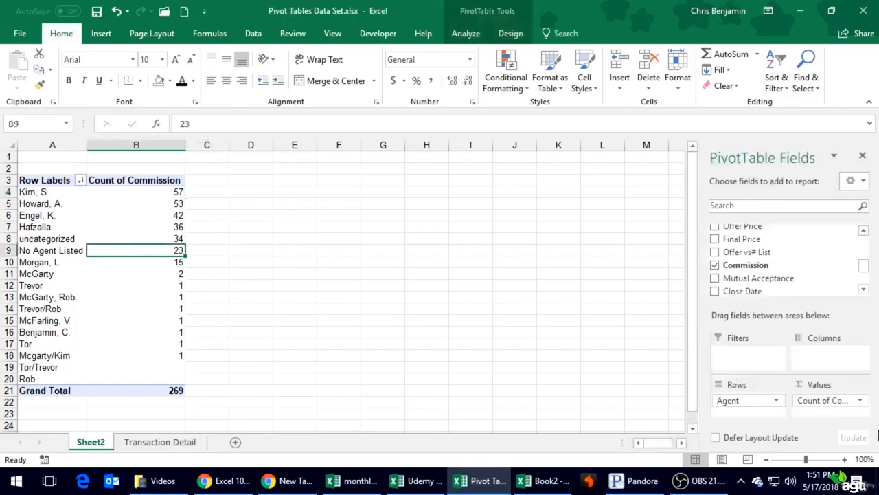
pyautogui.click(860, 400)
pyautogui.click(840, 385)
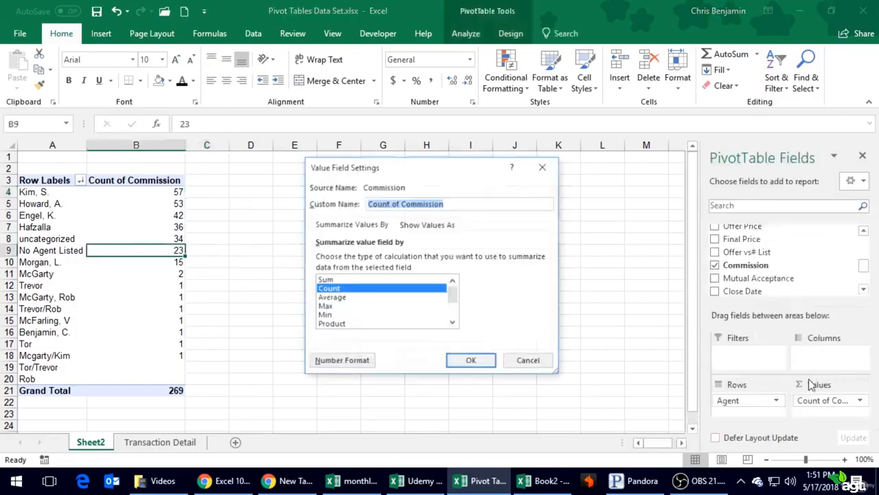
pyautogui.click(332, 298)
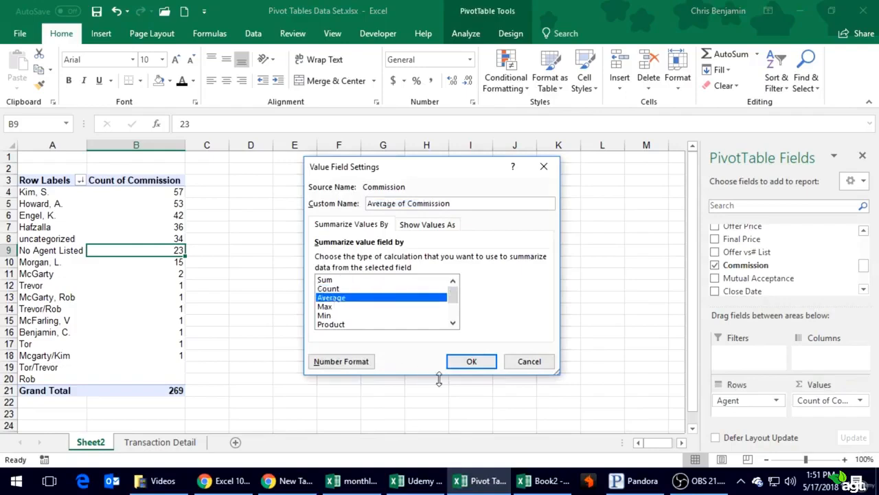
pyautogui.click(457, 365)
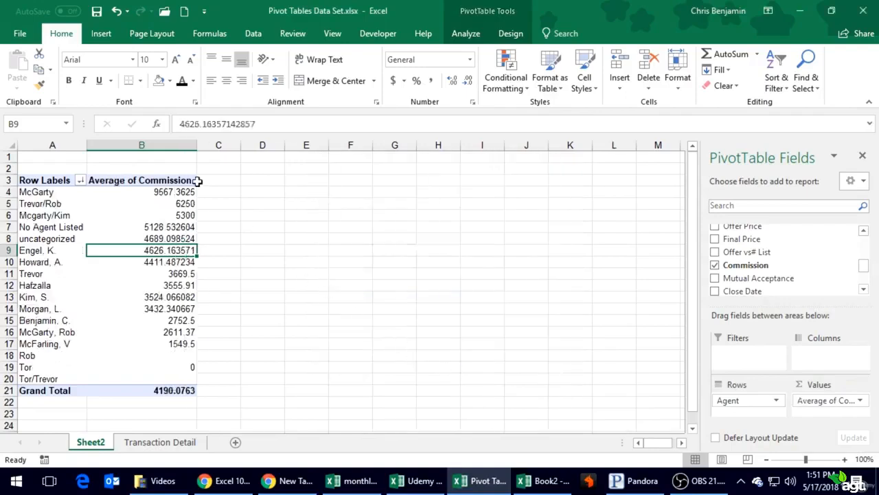
# - Apply the dollar Accounting number format to the Average of Commission column and compare the averages of the mid-table agents
pyautogui.click(142, 145)
pyautogui.click(393, 80)
pyautogui.click(272, 189)
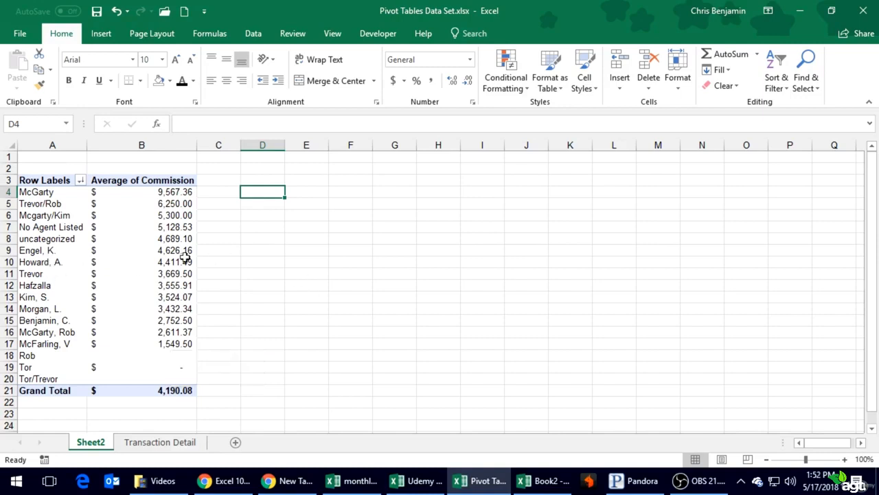
pyautogui.click(210, 260)
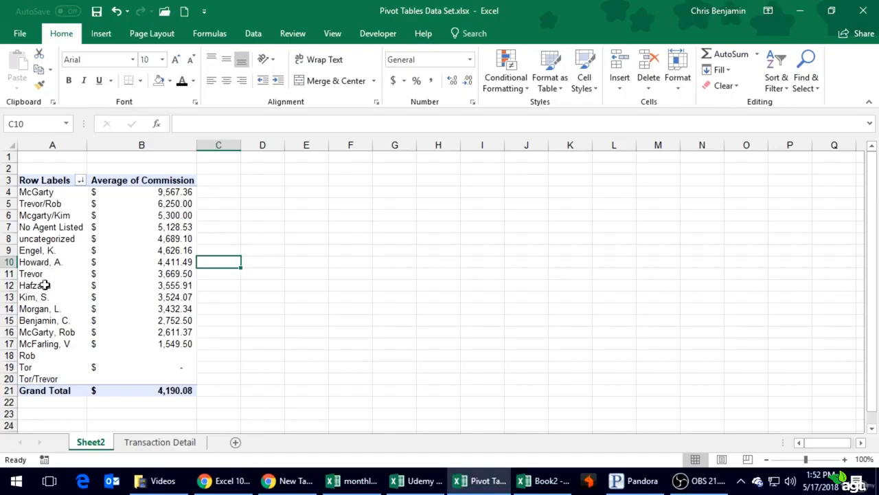
pyautogui.click(208, 297)
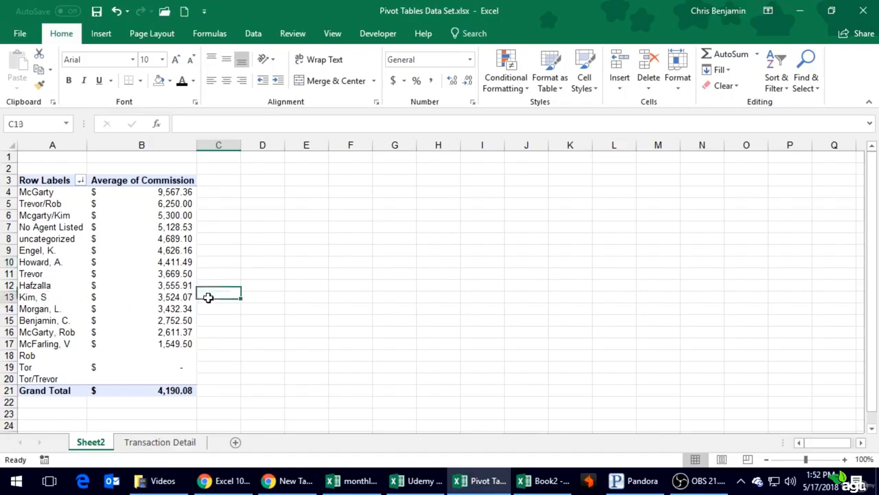
pyautogui.click(207, 262)
pyautogui.click(204, 289)
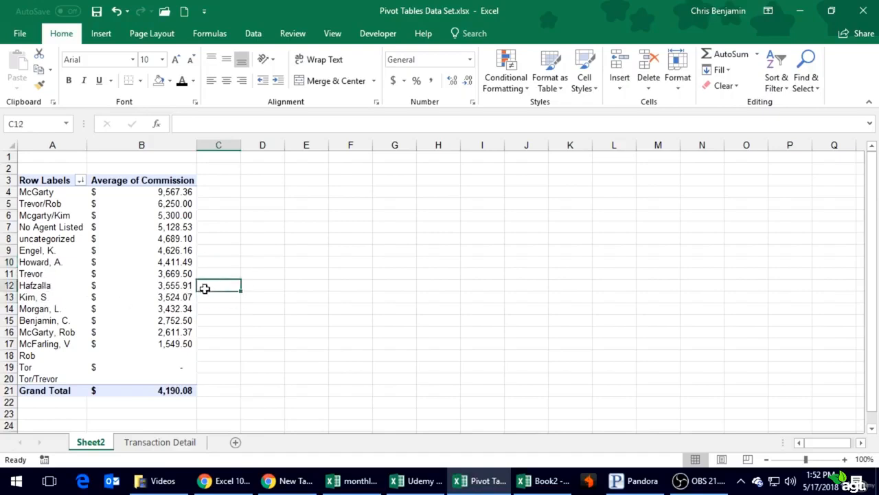
# - Set the Commission value field back to Sum and apply the dollar Accounting number format to its column
pyautogui.click(175, 250)
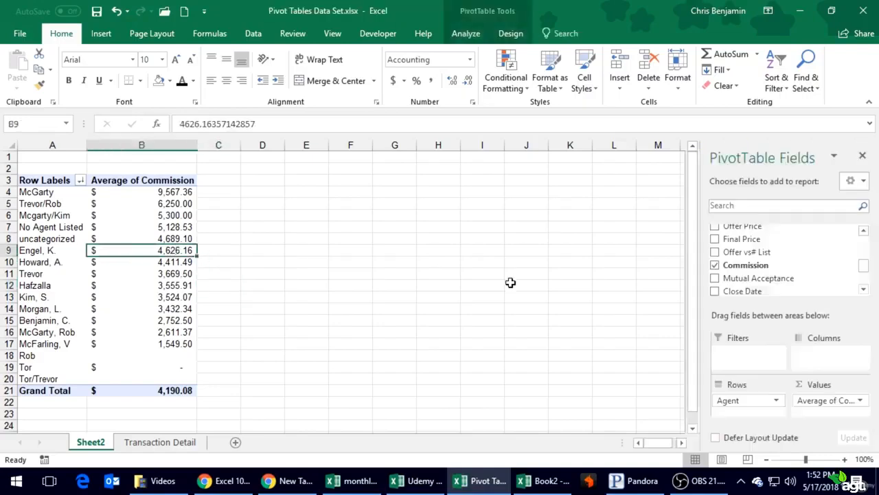
pyautogui.click(859, 401)
pyautogui.click(824, 385)
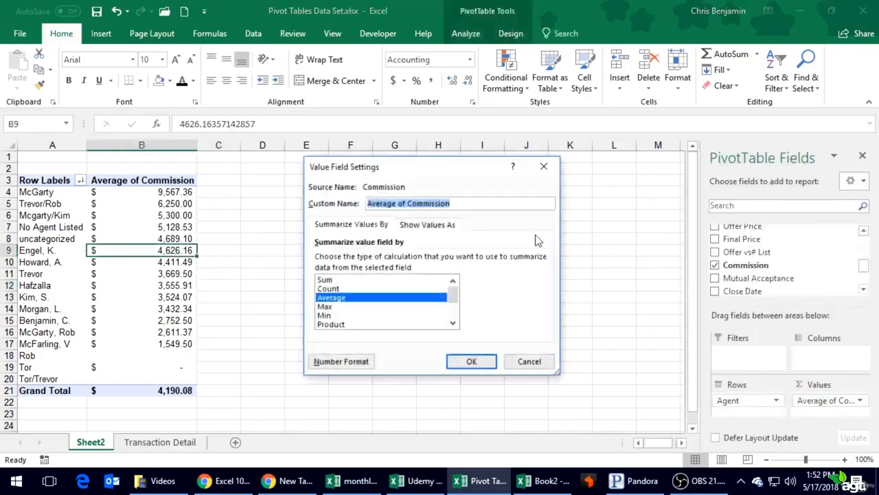
pyautogui.click(373, 281)
pyautogui.click(467, 362)
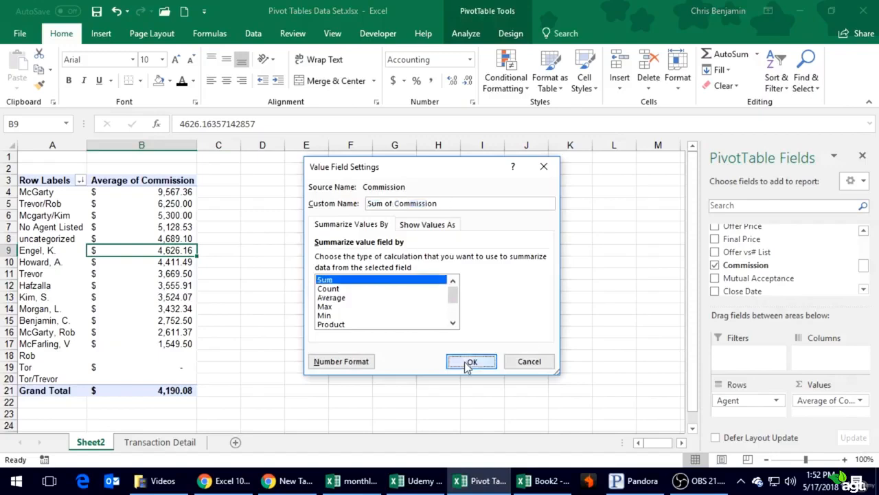
pyautogui.click(142, 143)
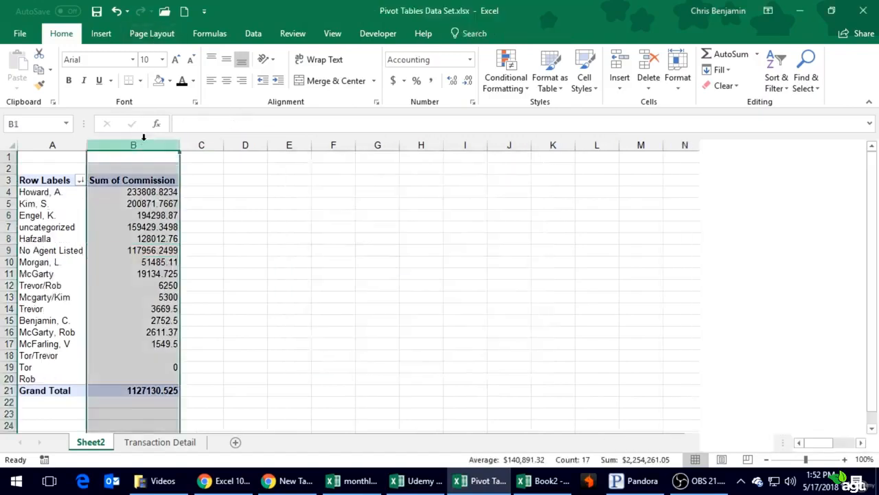
pyautogui.click(396, 81)
pyautogui.click(248, 195)
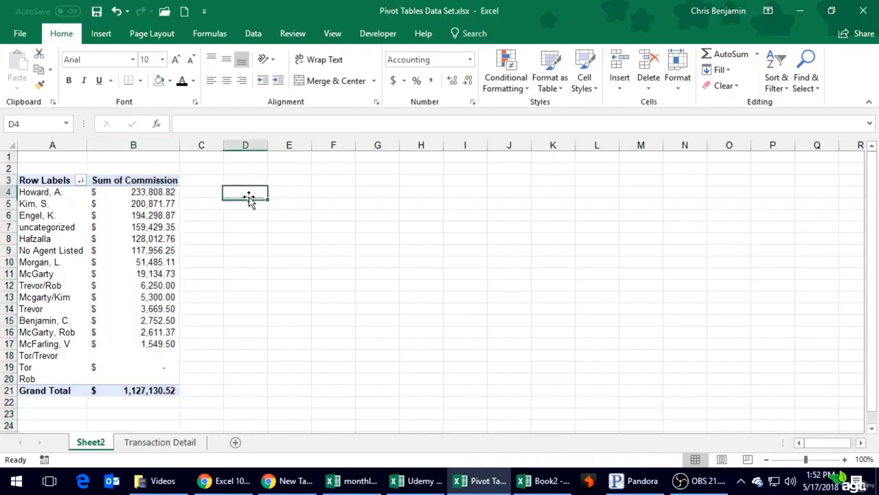
# - Add the Commission field a second time to the pivot table's Values area
pyautogui.click(157, 205)
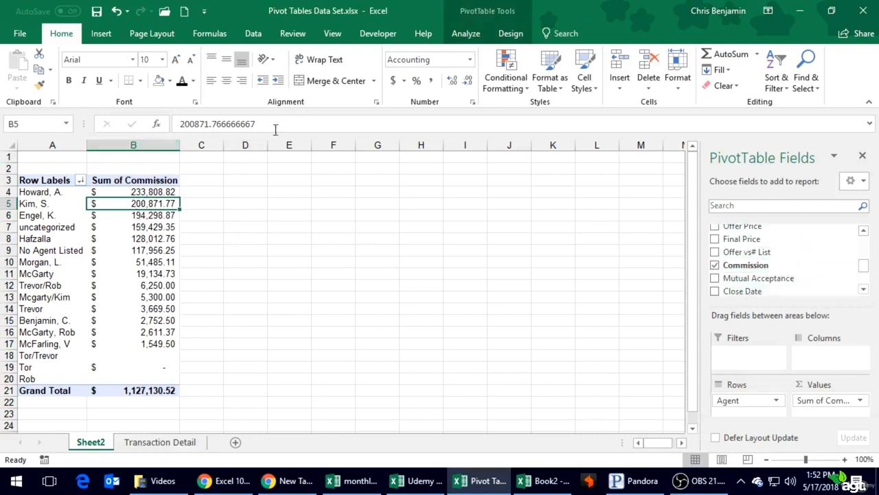
pyautogui.moveTo(867, 266)
pyautogui.mouseDown()
pyautogui.moveTo(868, 248)
pyautogui.moveTo(870, 277)
pyautogui.moveTo(868, 268)
pyautogui.mouseUp()
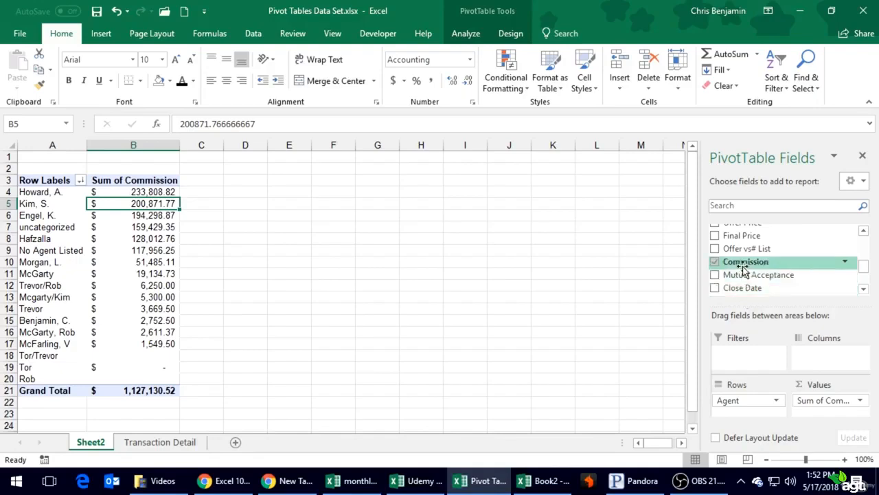
pyautogui.moveTo(746, 266); pyautogui.dragTo(831, 414)
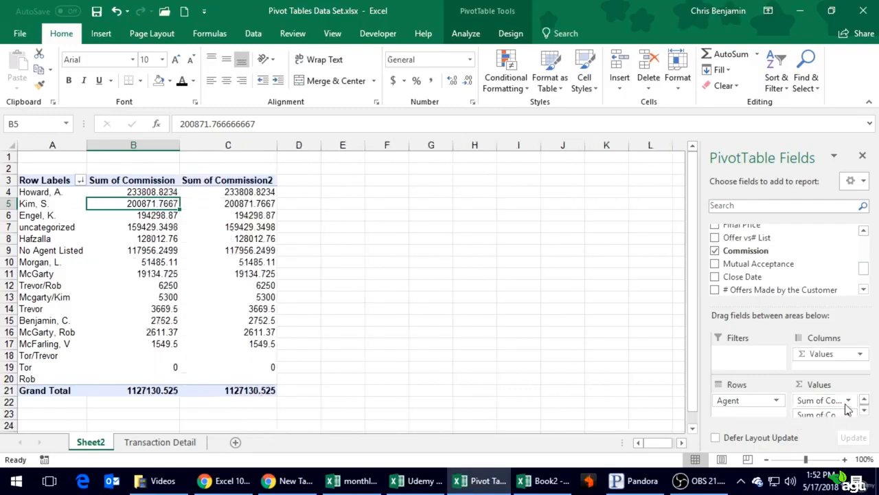
pyautogui.scroll(-1, 584, 355)
pyautogui.scroll(1, 275, 200)
# - Summarize the second Commission value field by Count, and apply the dollar Accounting number format to the Sum of Commission column
pyautogui.click(265, 213)
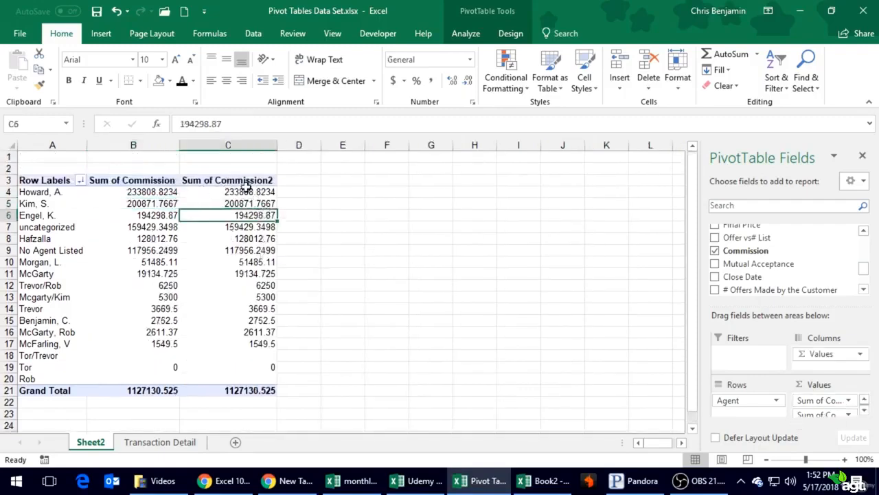
pyautogui.click(850, 415)
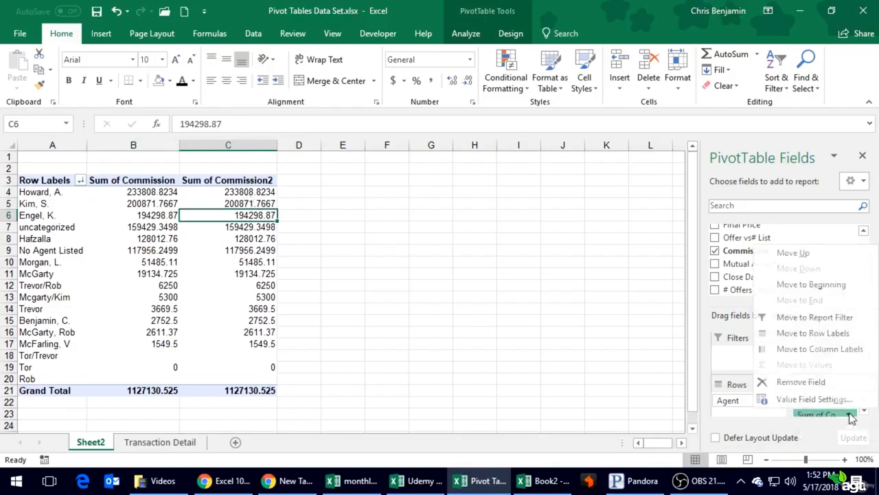
pyautogui.click(824, 401)
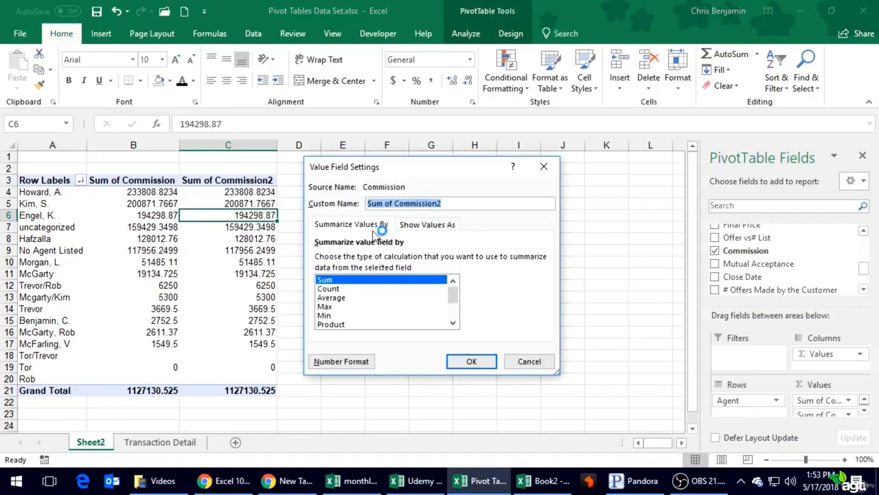
pyautogui.click(331, 288)
pyautogui.click(472, 361)
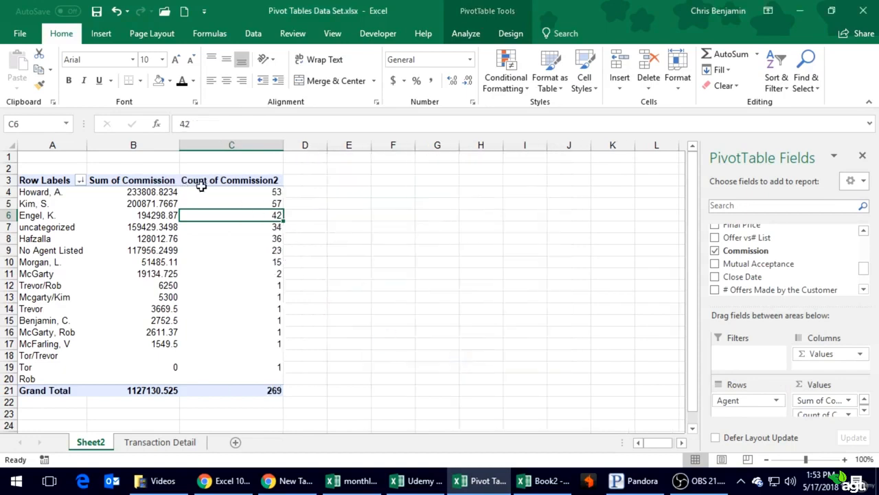
pyautogui.click(138, 145)
pyautogui.click(393, 81)
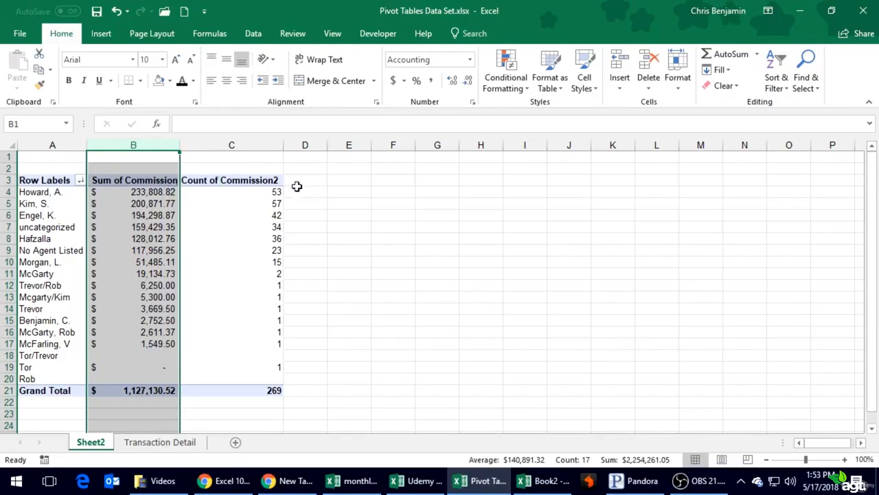
# - Show the values of the second Commission field, the count, as % of Column Total
pyautogui.click(203, 221)
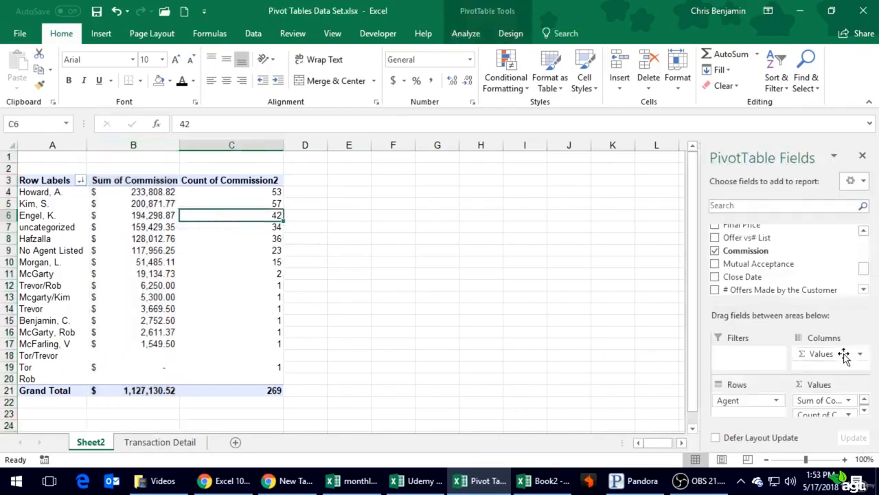
pyautogui.click(817, 413)
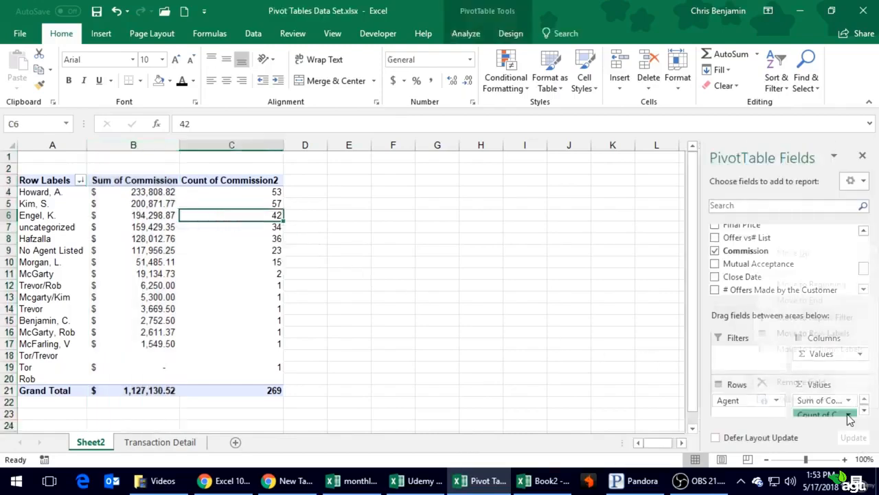
pyautogui.click(815, 400)
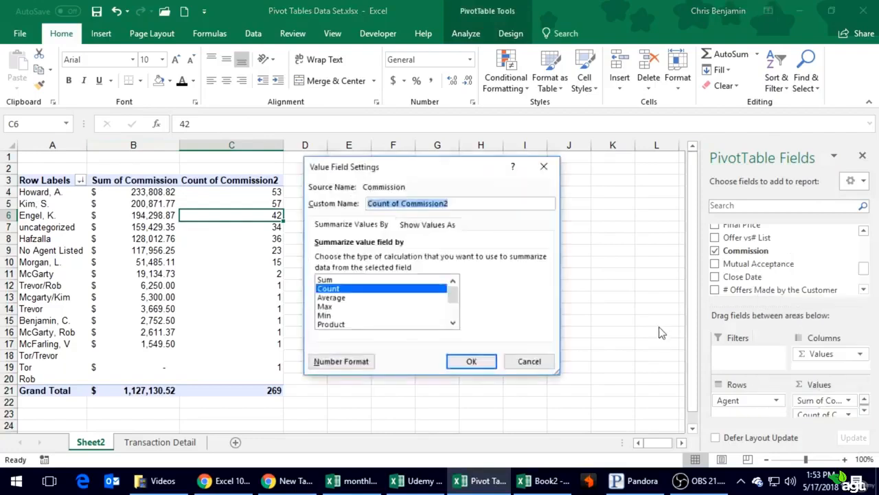
pyautogui.click(423, 229)
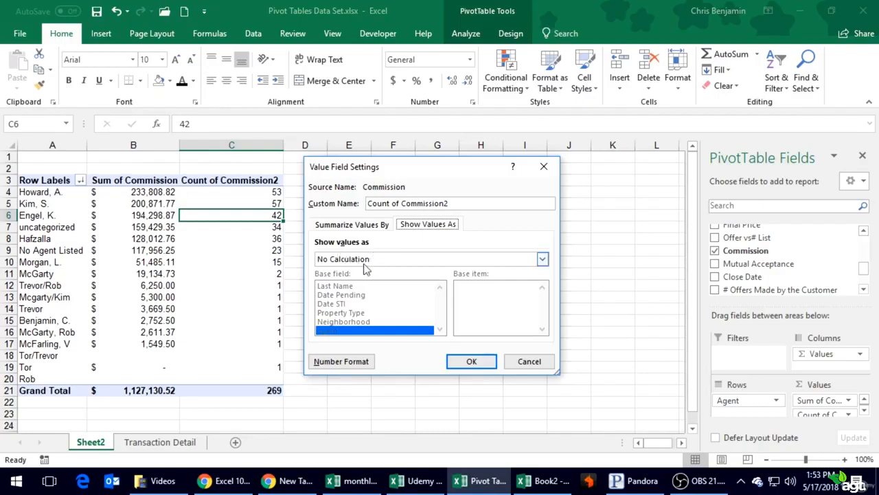
pyautogui.click(357, 261)
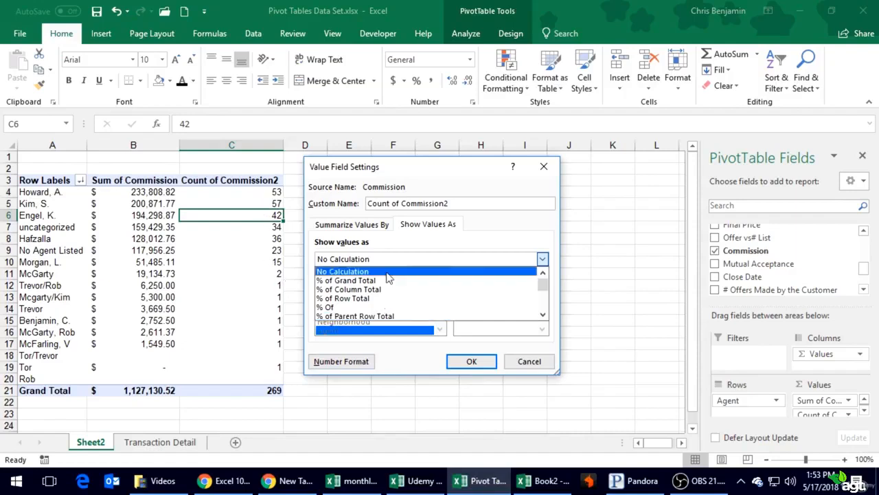
pyautogui.click(399, 294)
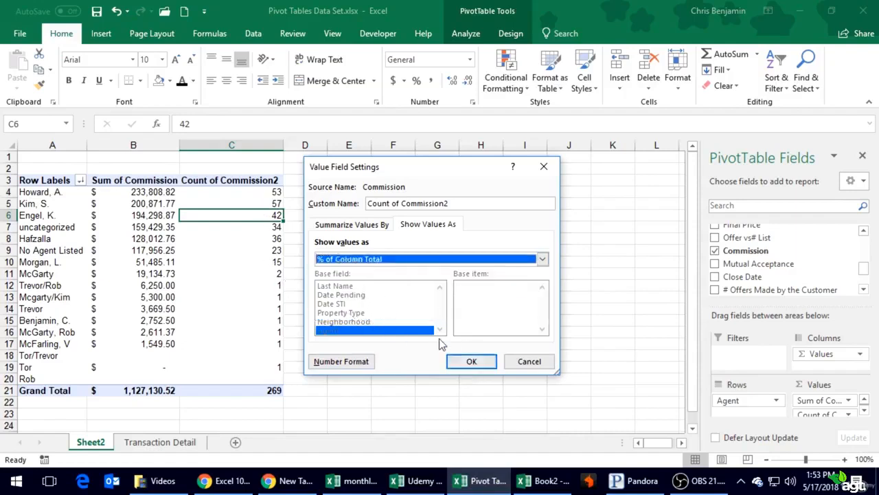
pyautogui.click(471, 361)
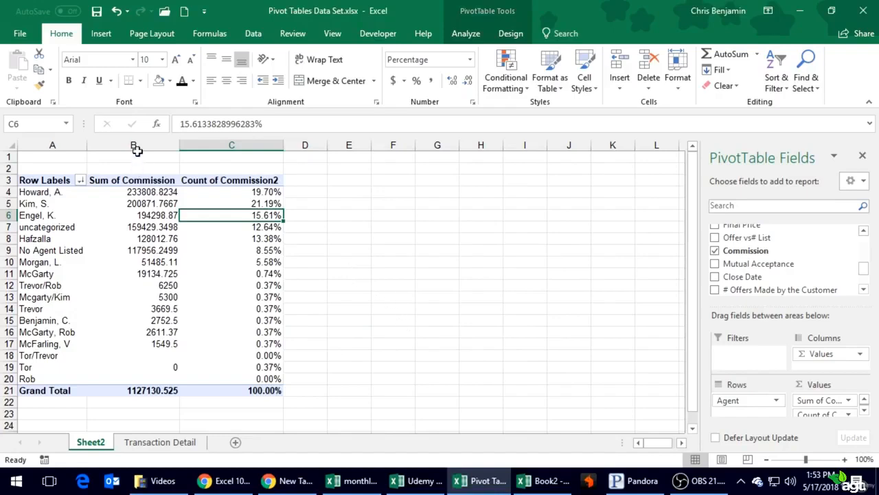
# - Reapply the dollar Accounting number format to the whole Sum of Commission column
pyautogui.click(137, 152)
pyautogui.click(137, 145)
pyautogui.click(393, 81)
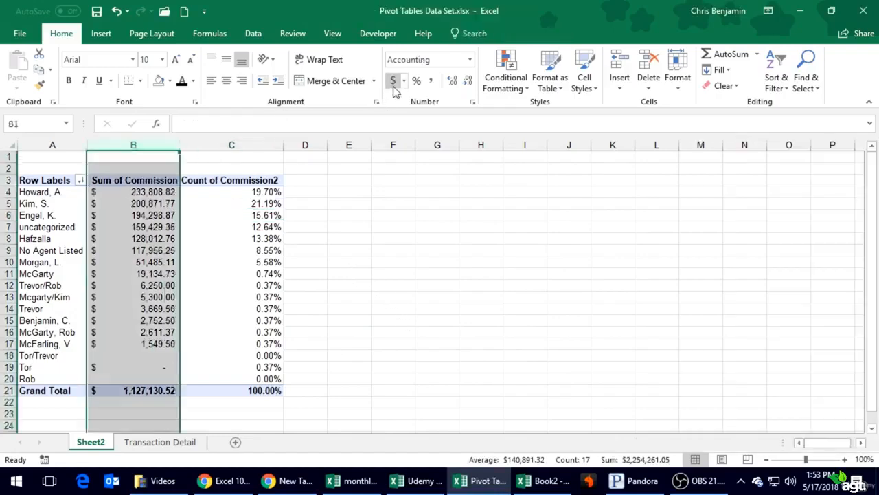
pyautogui.click(339, 210)
# - Narrow the commission count column C to roughly the width of its percentage values
pyautogui.click(278, 145)
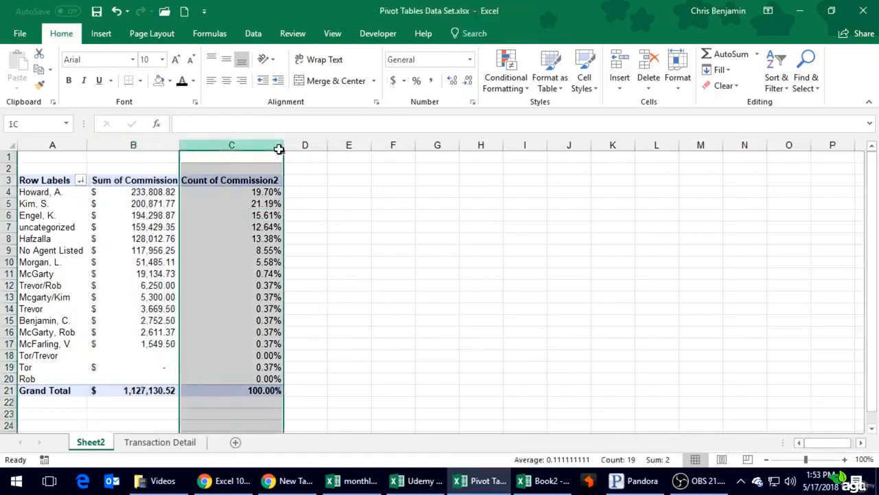
pyautogui.click(245, 177)
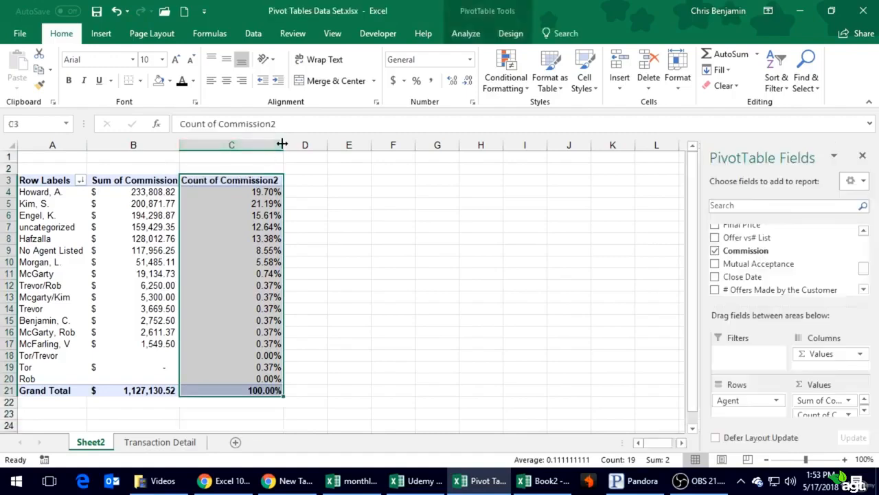
pyautogui.moveTo(281, 144); pyautogui.dragTo(217, 145)
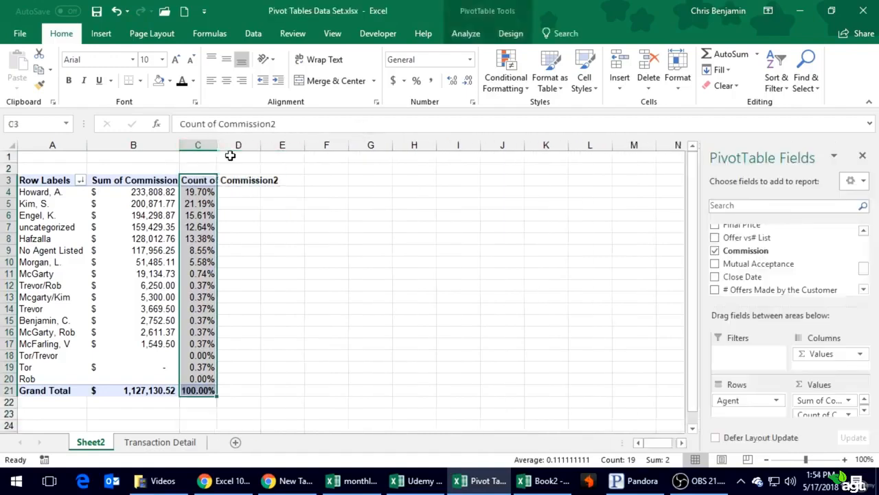
pyautogui.click(236, 192)
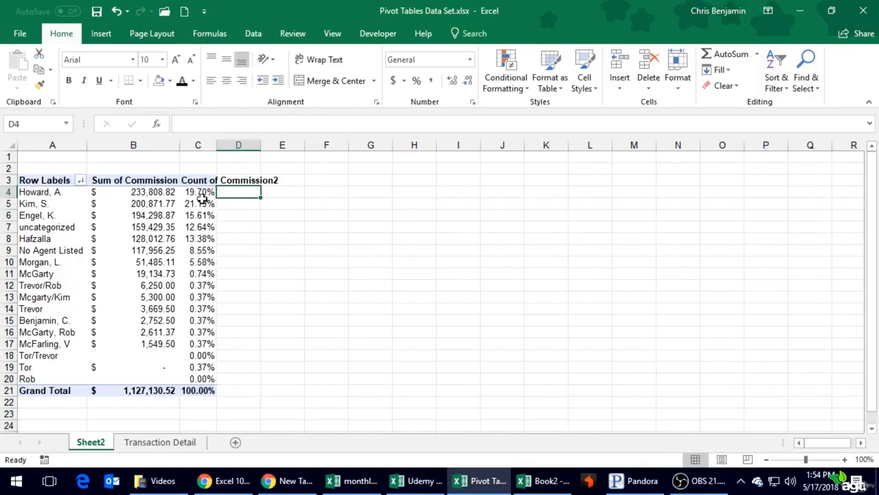
# - Refresh the pivot table and check the first agent's commission sum and count percentage
pyautogui.moveTo(202, 199)
pyautogui.rightClick(153, 215)
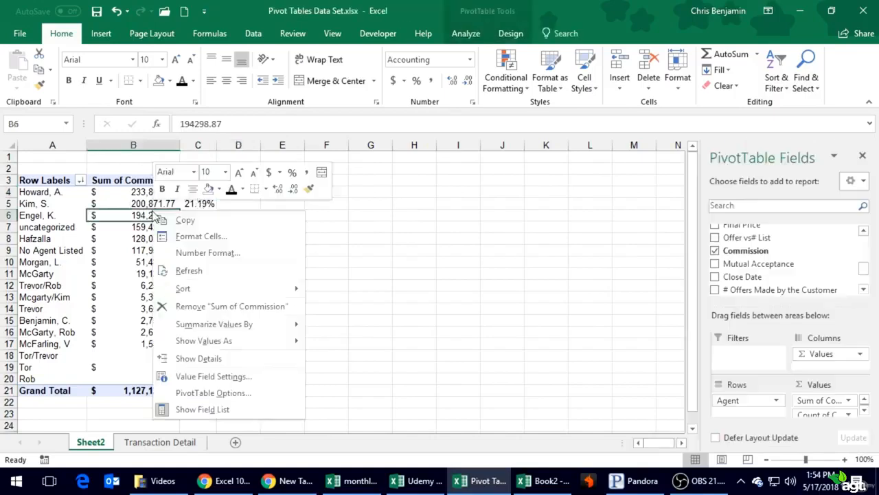
pyautogui.click(223, 270)
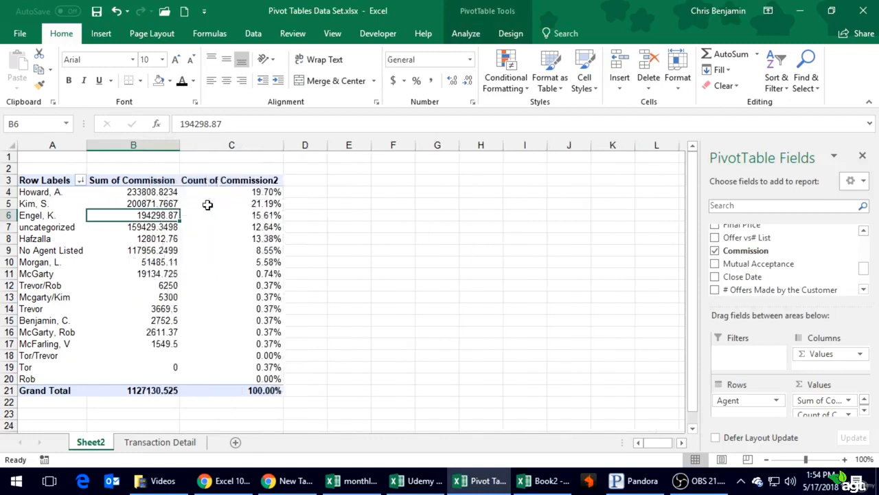
pyautogui.click(244, 194)
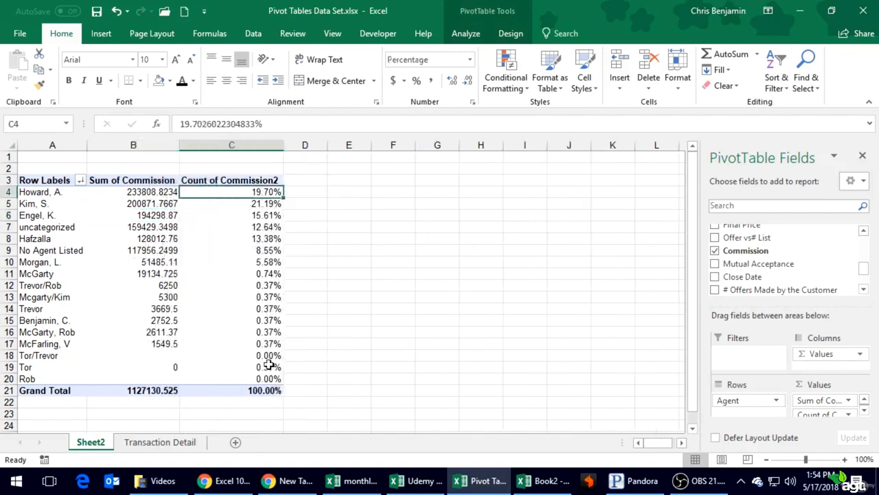
pyautogui.click(132, 192)
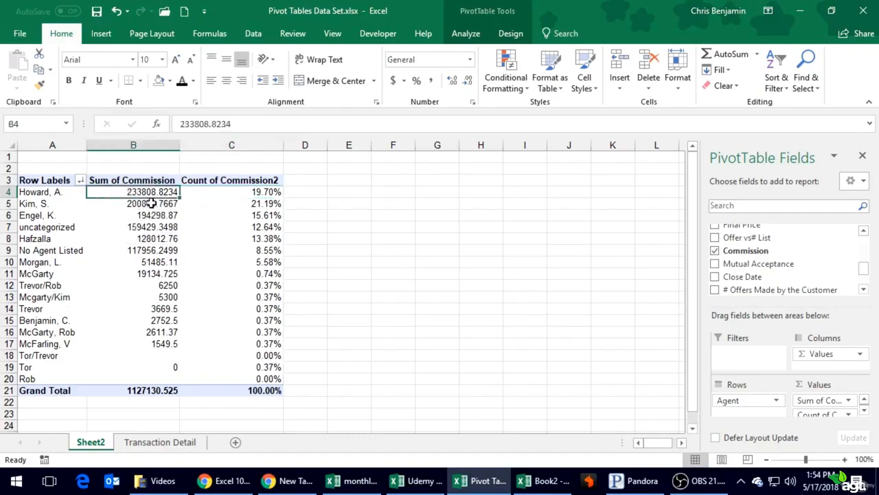
# - Show the values of the Count of Commission2 field as % of Grand Total
pyautogui.click(267, 191)
pyautogui.rightClick(242, 215)
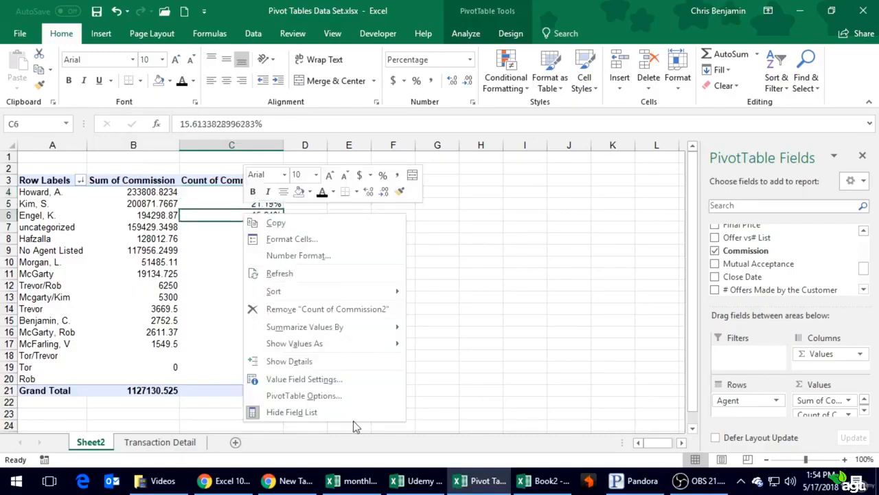
pyautogui.click(302, 382)
pyautogui.click(295, 313)
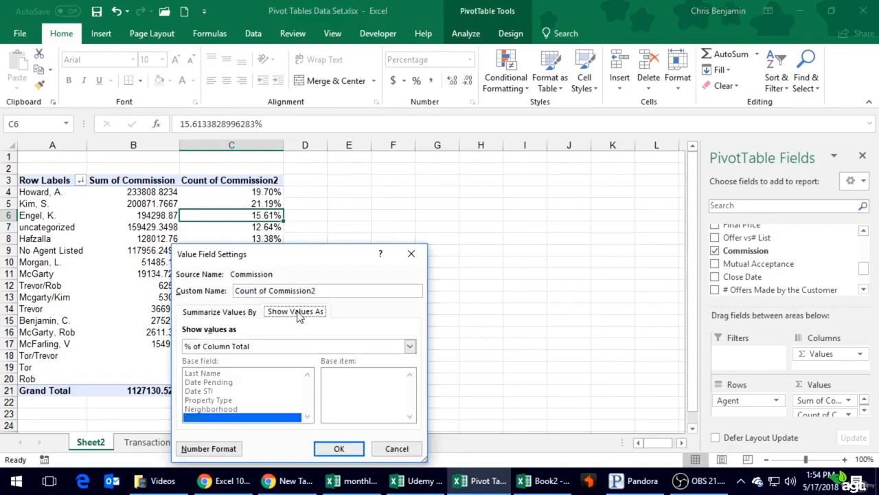
pyautogui.click(277, 347)
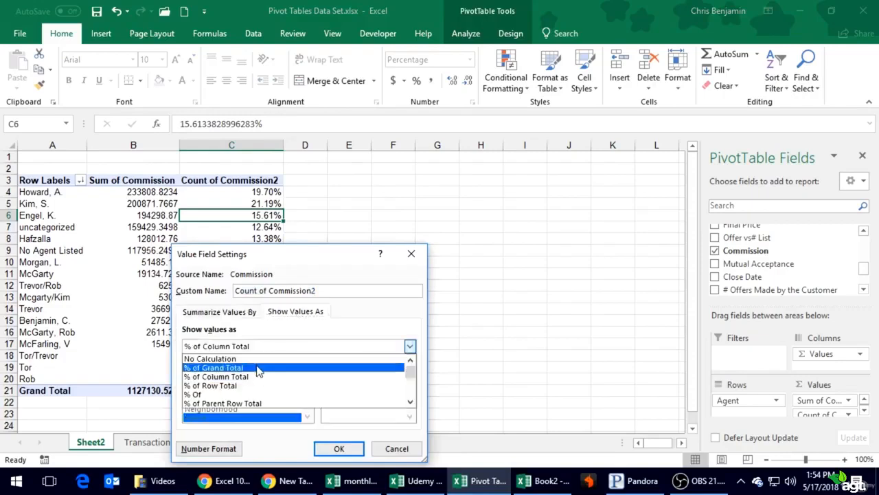
pyautogui.click(259, 367)
pyautogui.click(340, 448)
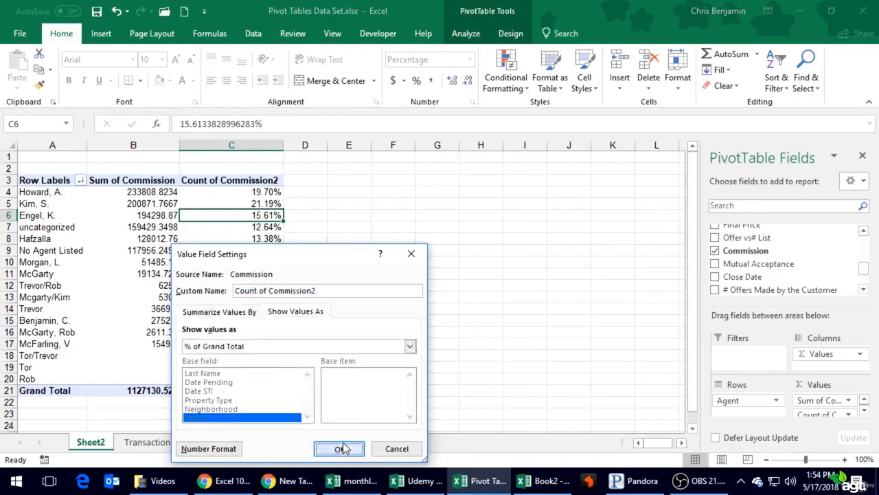
# - Switch the Count of Commission2 field back to showing values as % of Column Total
pyautogui.rightClick(246, 205)
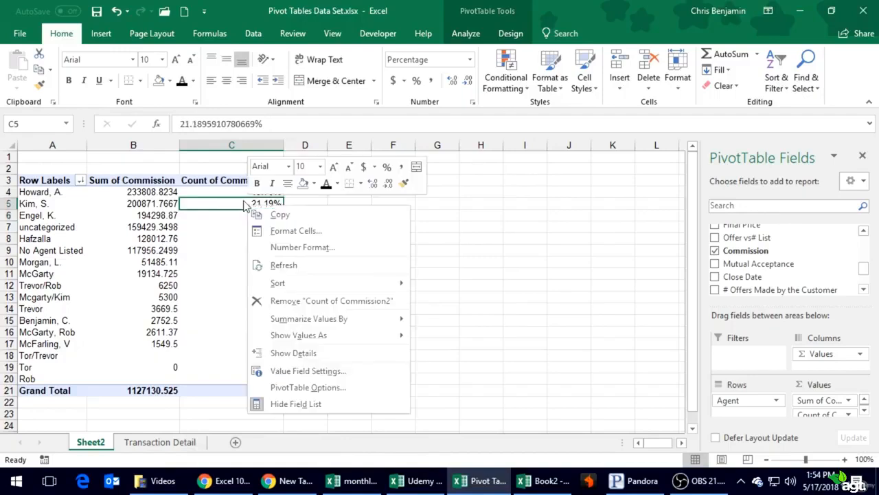
pyautogui.moveTo(299, 319)
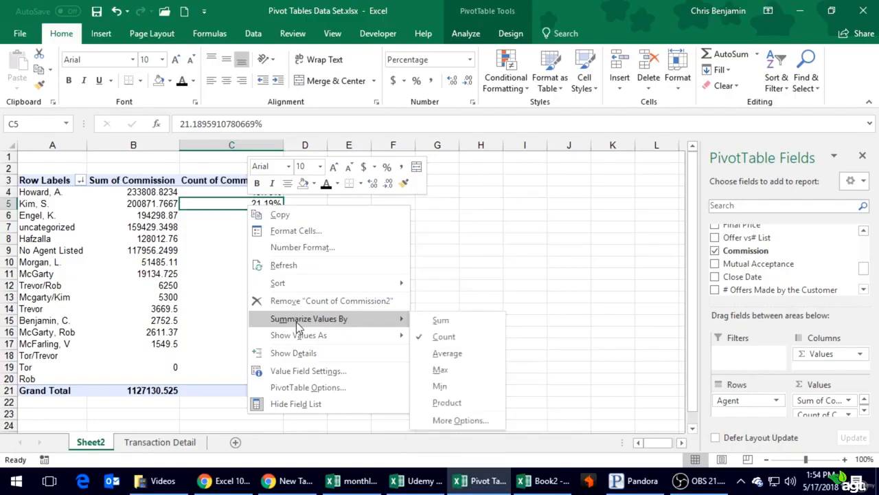
pyautogui.click(309, 370)
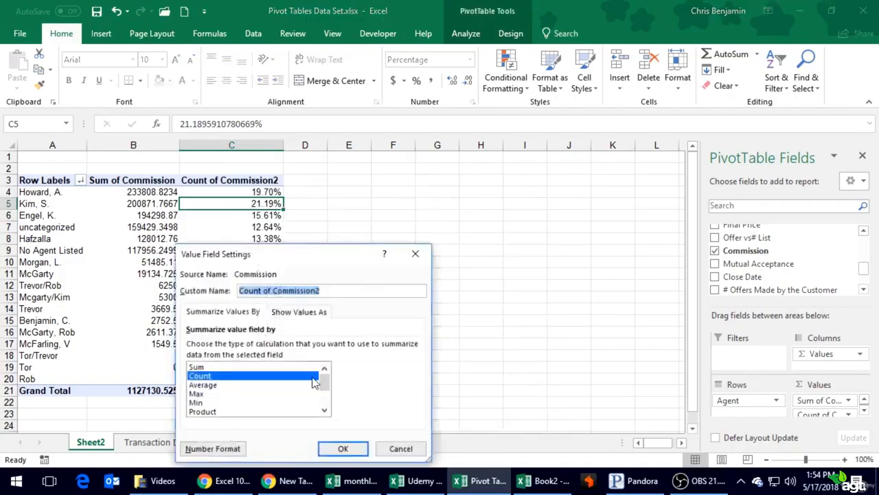
pyautogui.click(295, 312)
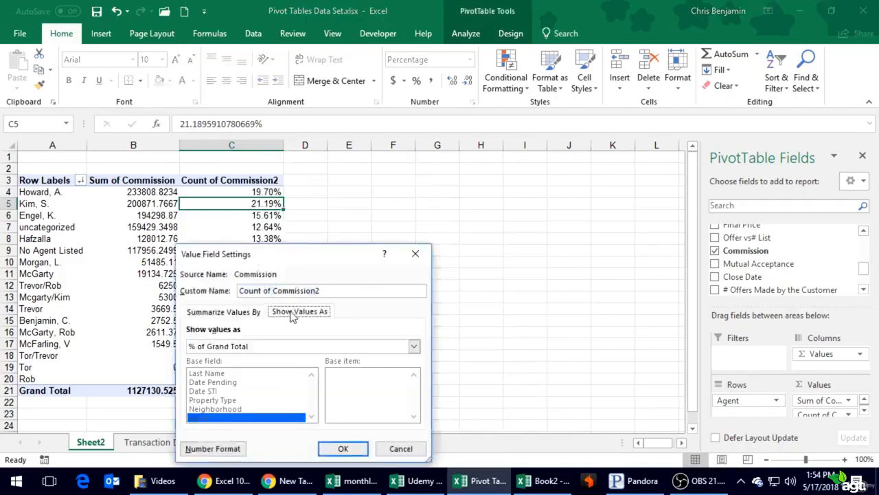
pyautogui.click(242, 348)
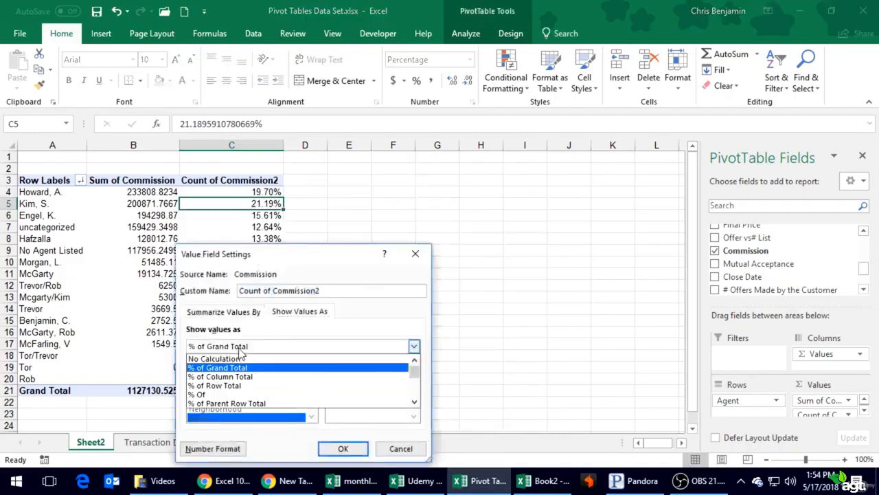
pyautogui.click(261, 377)
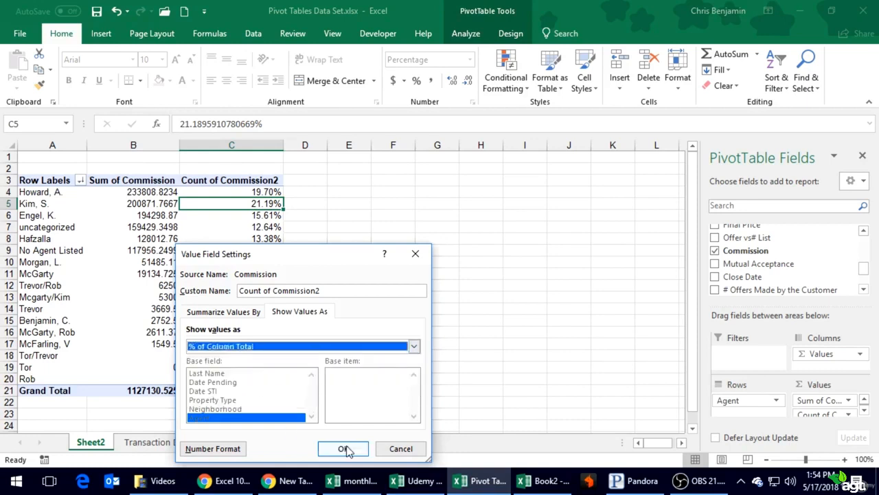
pyautogui.click(345, 449)
# - Refresh the pivot table, then apply the dollar Accounting number format to the whole Sum of Commission column
pyautogui.click(236, 227)
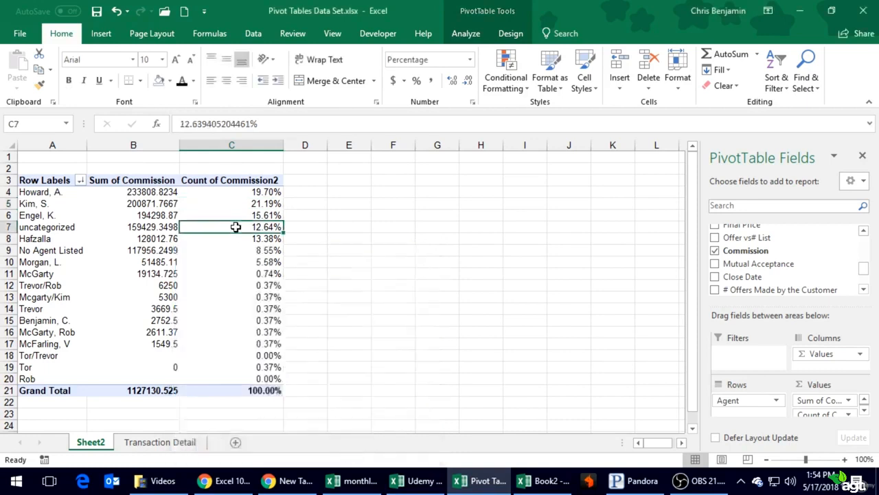
pyautogui.rightClick(236, 227)
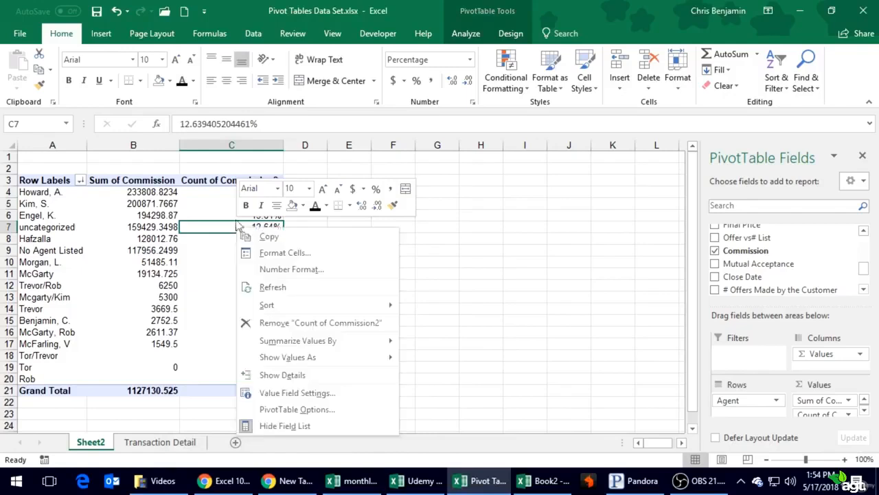
pyautogui.click(291, 286)
pyautogui.click(134, 145)
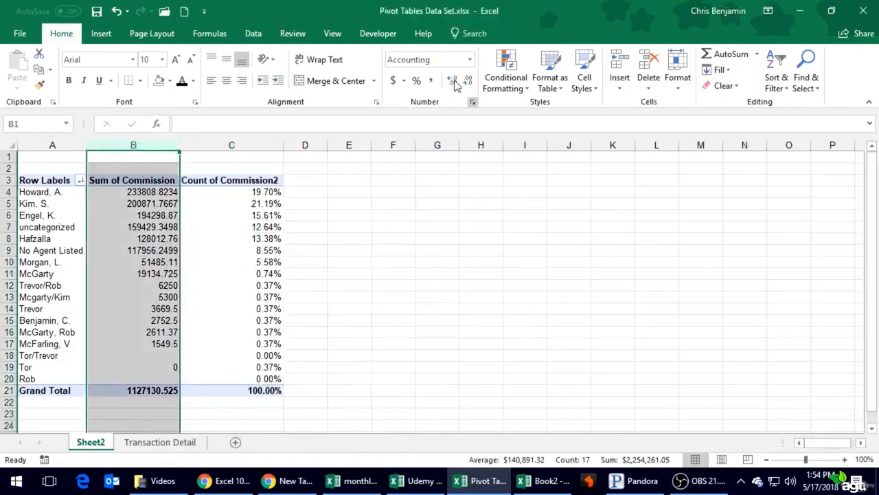
pyautogui.click(394, 80)
pyautogui.click(355, 248)
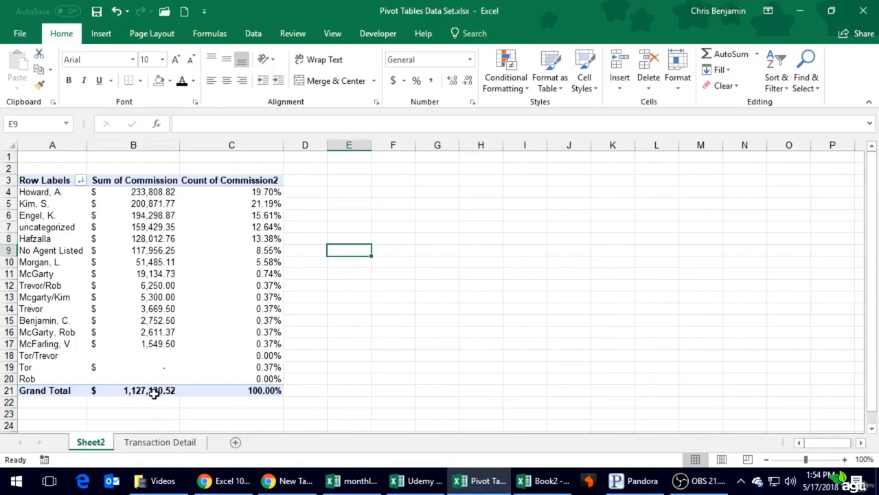
# - Compare the agents' commission sums with their percentages in the Count of Commission2 column
pyautogui.moveTo(151, 392)
pyautogui.click(155, 192)
pyautogui.click(251, 195)
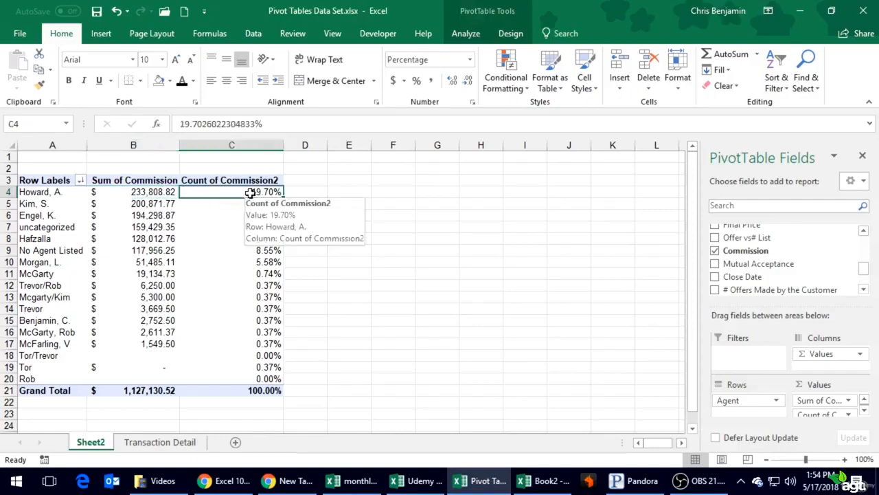
pyautogui.click(241, 204)
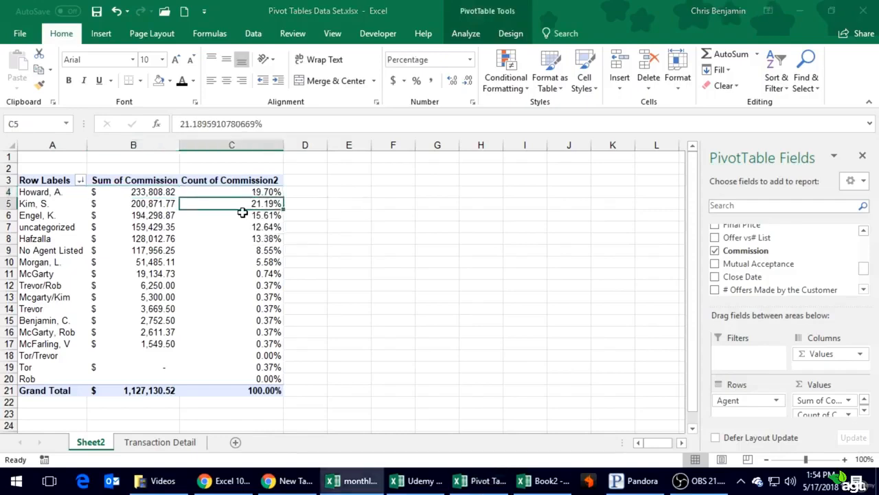
pyautogui.click(241, 213)
pyautogui.moveTo(240, 227)
pyautogui.click(234, 262)
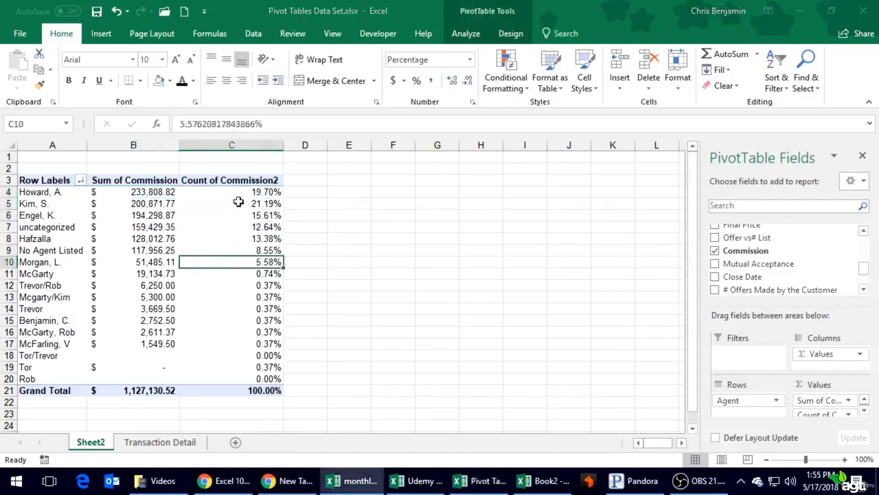
pyautogui.click(242, 193)
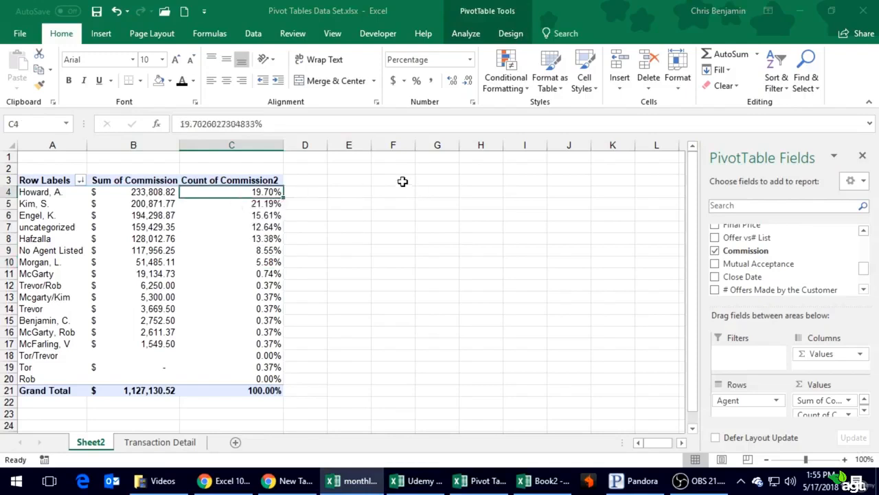
# - In D4, enter a formula dividing the first agent's Sum of Commission in B4 by the grand total in B21, and review it
pyautogui.click(326, 192)
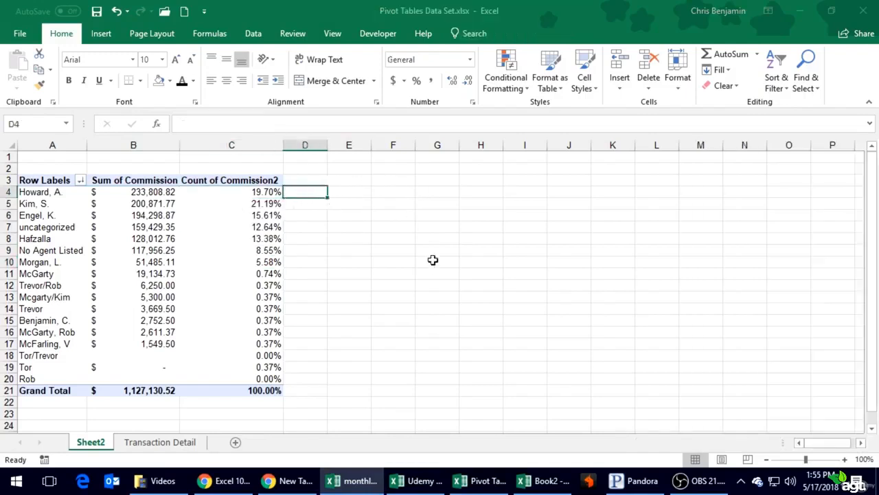
pyautogui.write('=')
pyautogui.press('Left')
pyautogui.press('Left')
pyautogui.press('Left')
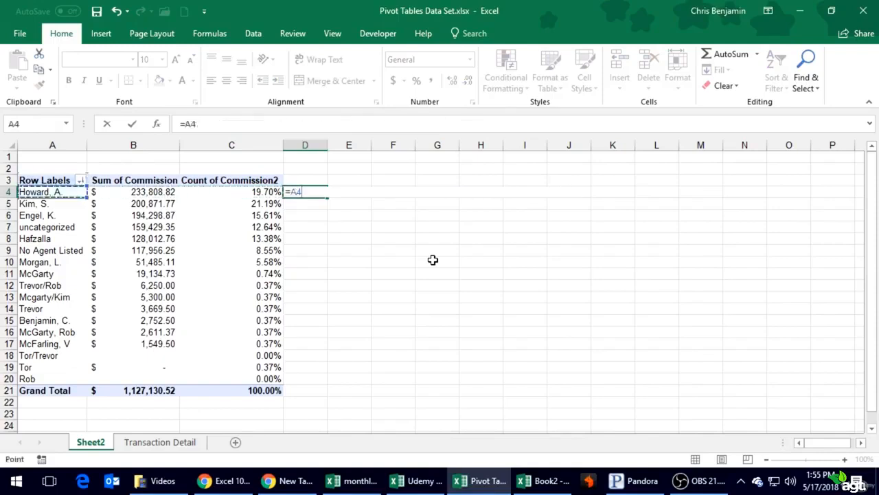
pyautogui.press('Right')
pyautogui.write('/')
pyautogui.press('Down')
pyautogui.press('Down')
pyautogui.press('Down')
pyautogui.press('Down')
pyautogui.press('Down')
pyautogui.press('Down')
pyautogui.press('Down')
pyautogui.press('Down')
pyautogui.press('Down')
pyautogui.press('Down')
pyautogui.press('Down')
pyautogui.press('Down')
pyautogui.press('Down')
pyautogui.press('Down')
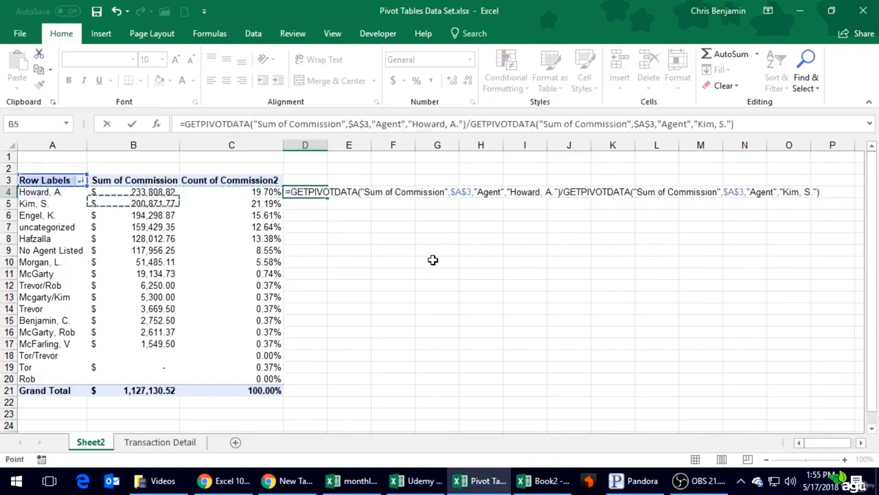
pyautogui.press('Down')
pyautogui.press('Down')
pyautogui.press('Down')
pyautogui.press('Return')
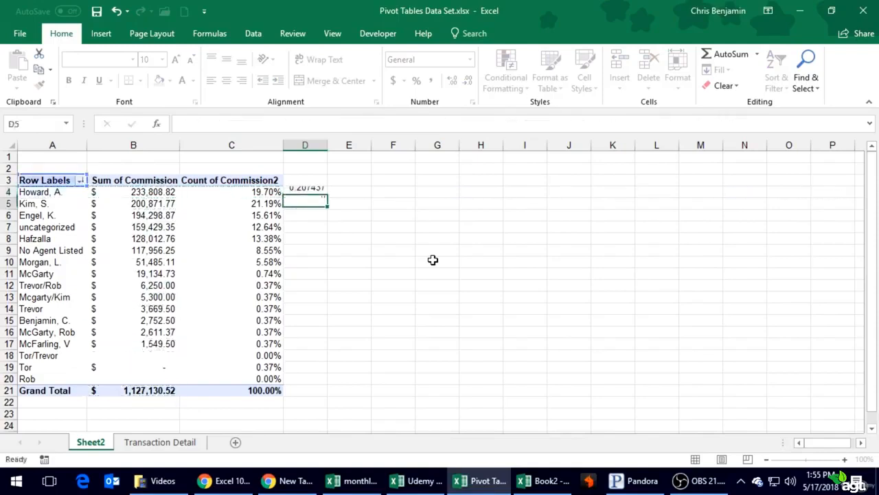
pyautogui.press('Up')
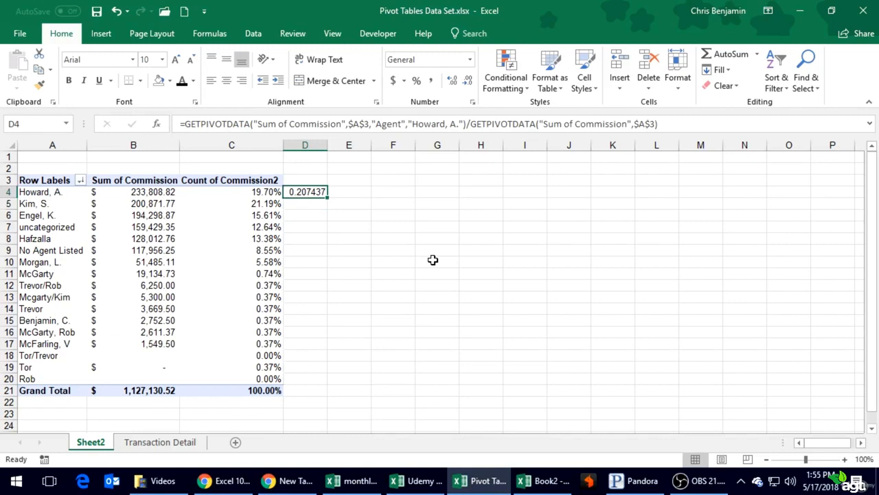
pyautogui.press('F2')
pyautogui.press('Escape')
# - Set the Count of Commission2 field to show its values as % of Grand Total in the value field settings
pyautogui.rightClick(252, 212)
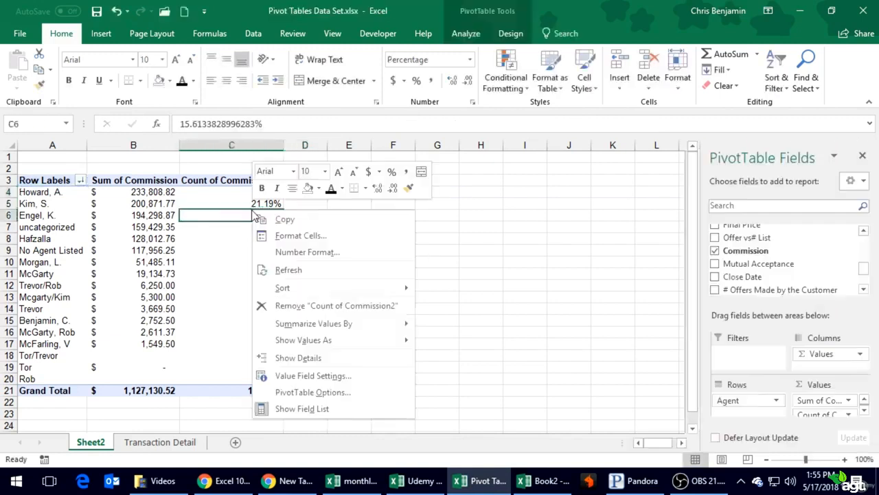
pyautogui.click(314, 376)
pyautogui.click(315, 311)
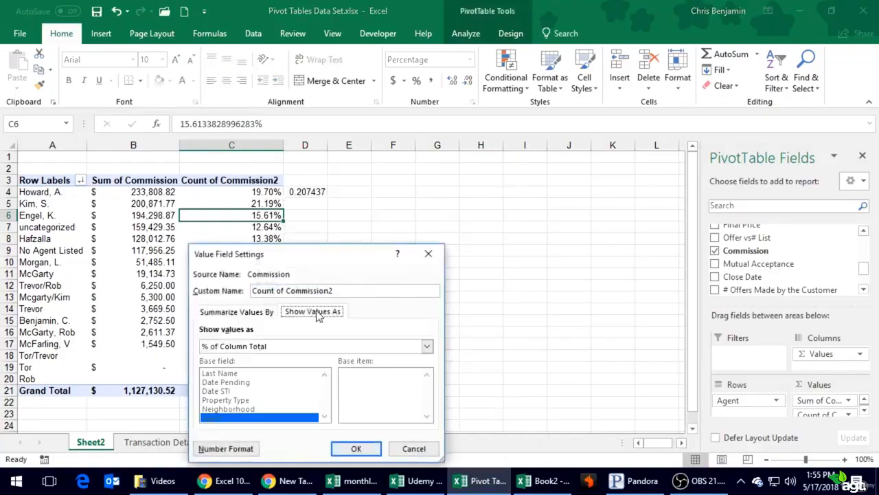
pyautogui.click(251, 347)
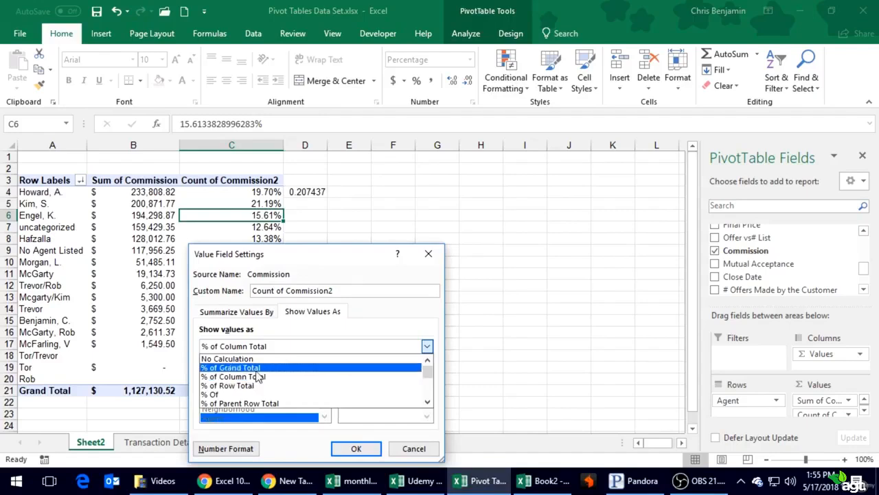
pyautogui.click(255, 370)
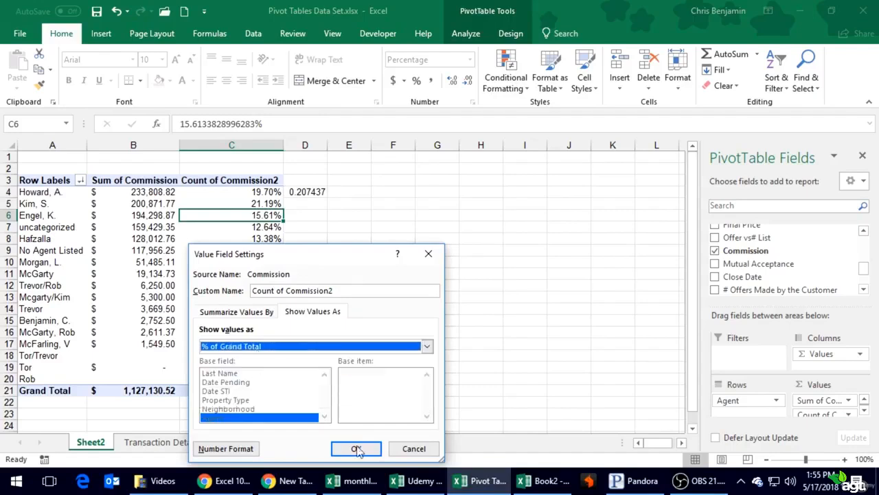
pyautogui.click(355, 448)
pyautogui.click(350, 281)
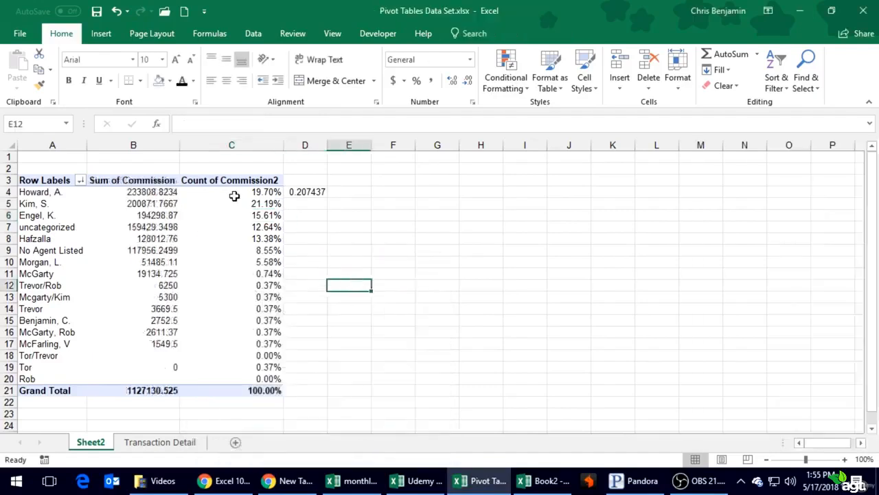
# - Save the workbook and delete the division formula from cell D4
pyautogui.click(234, 194)
pyautogui.hotkey('ctrl', 's')
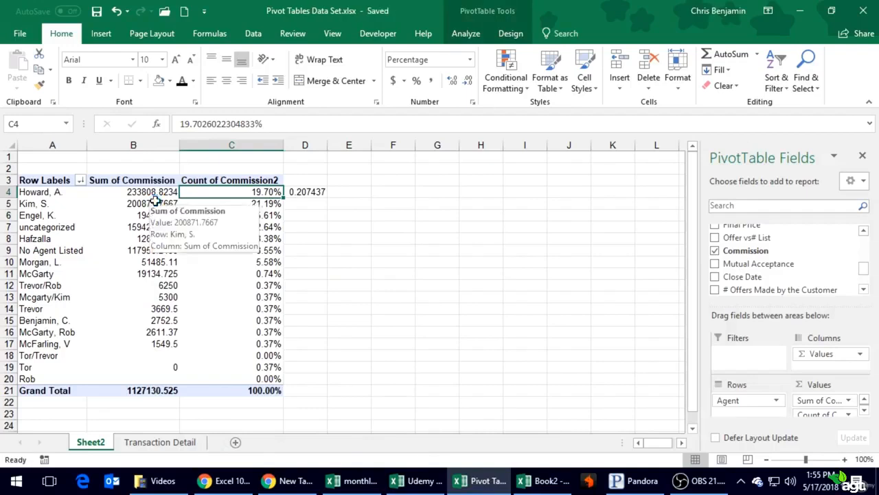
pyautogui.click(307, 191)
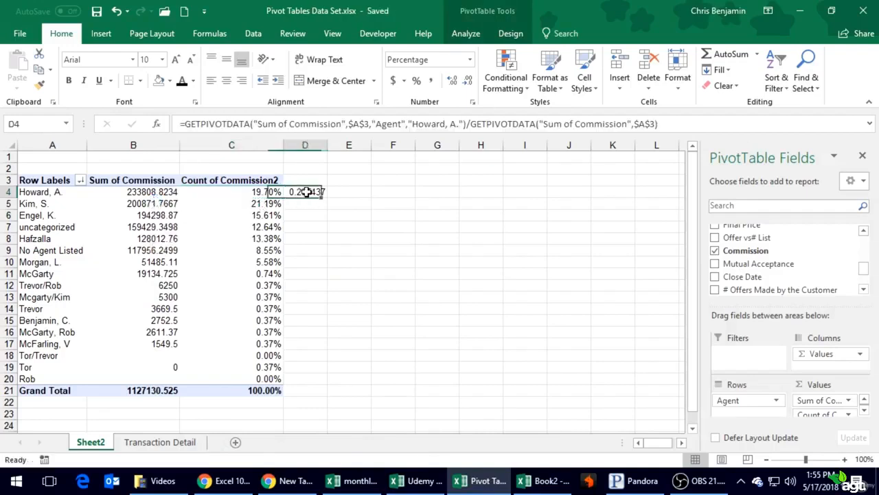
pyautogui.press('Delete')
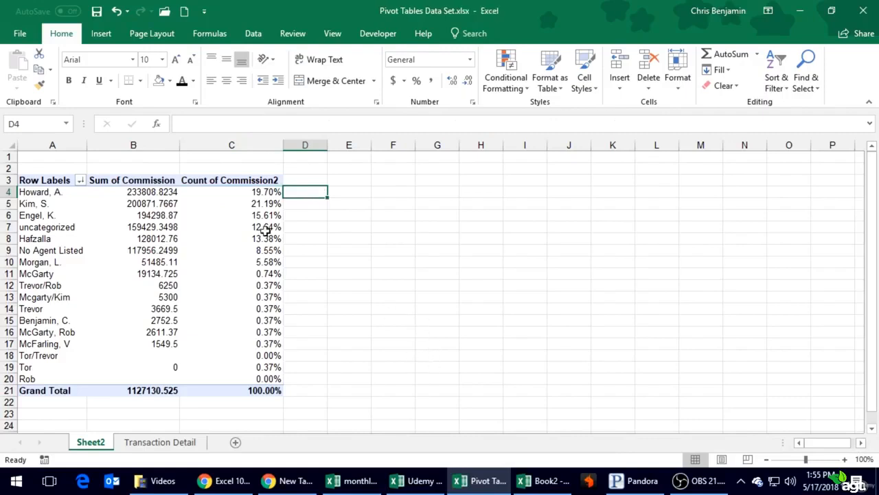
# - Format the Sum of Commission column in accounting number format with no decimal places
pyautogui.click(153, 172)
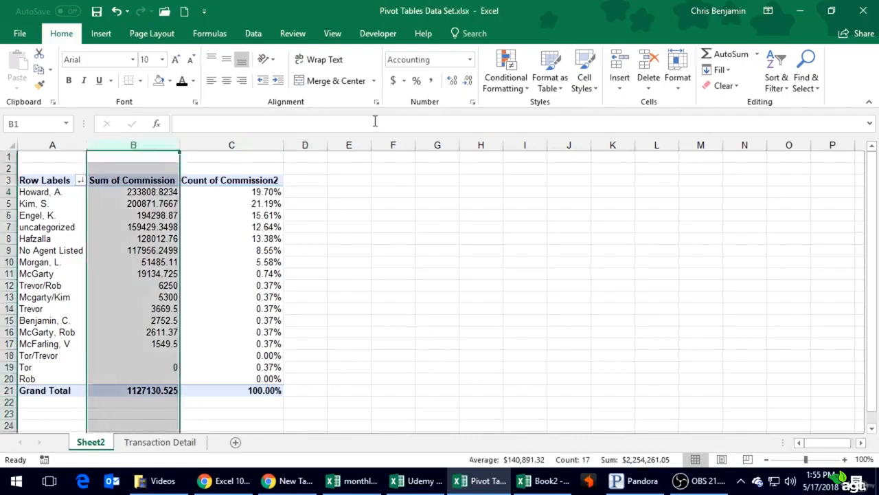
pyautogui.click(393, 80)
pyautogui.click(344, 242)
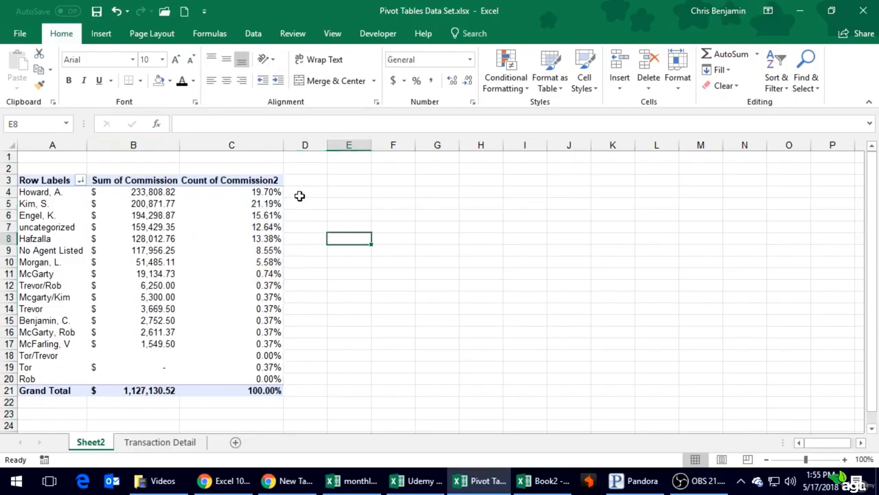
pyautogui.click(299, 196)
pyautogui.click(256, 200)
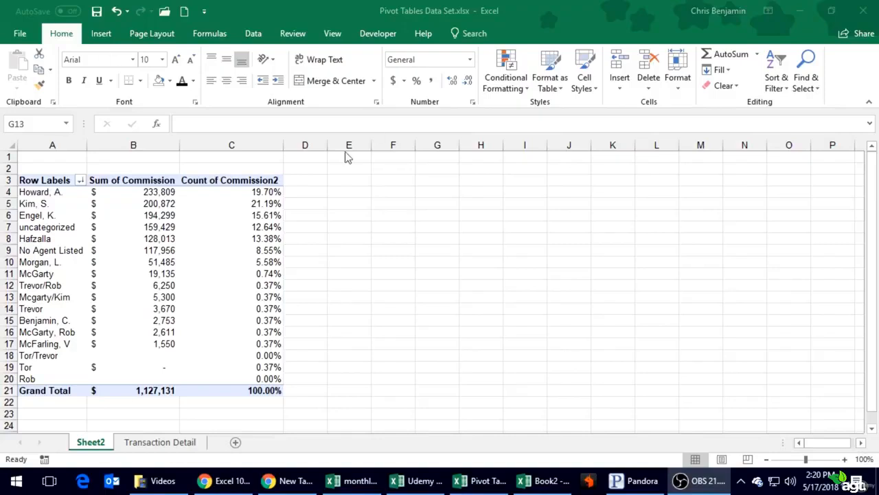
pyautogui.hotkey('alt', 'Tab')
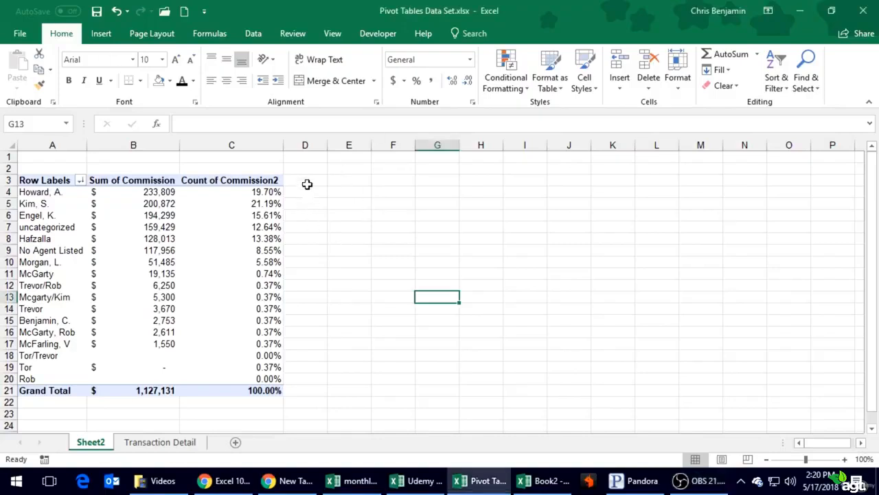
pyautogui.click(307, 183)
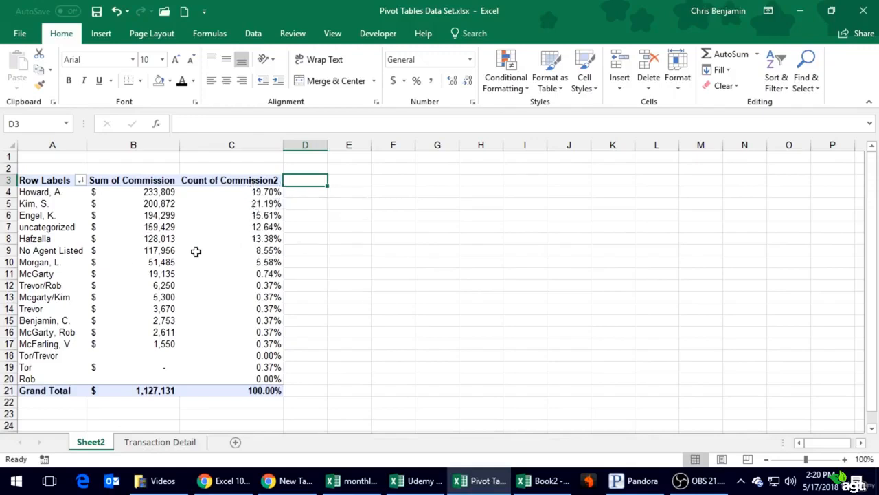
# - Change the Count of Commission2 field to summarize by Sum, with values shown as % of Column Total
pyautogui.moveTo(203, 304)
pyautogui.click(239, 214)
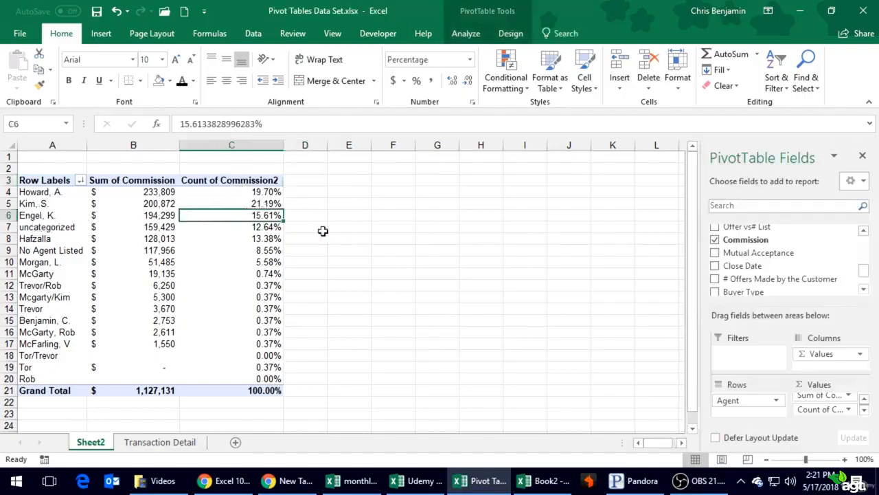
pyautogui.click(850, 411)
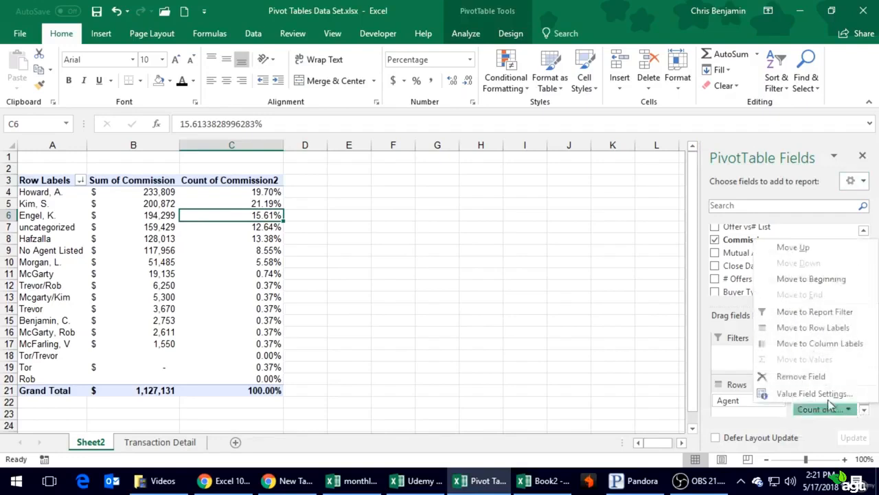
pyautogui.click(814, 393)
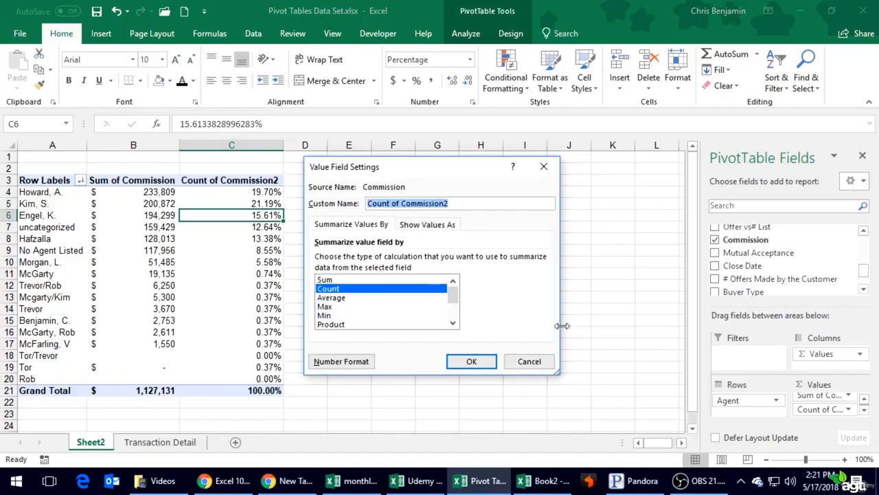
pyautogui.click(331, 282)
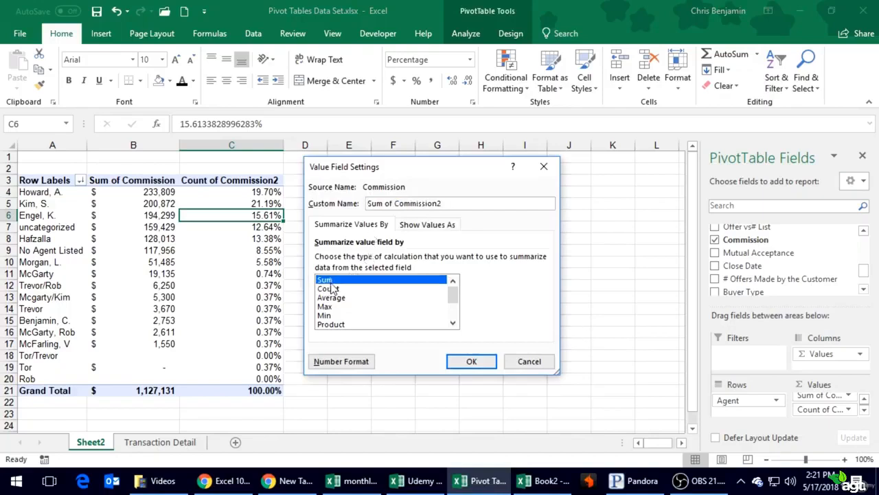
pyautogui.click(420, 224)
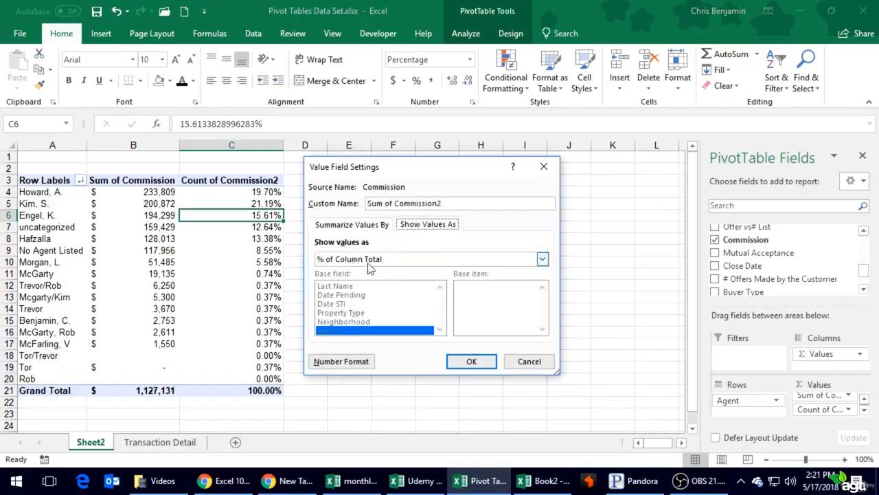
pyautogui.click(471, 362)
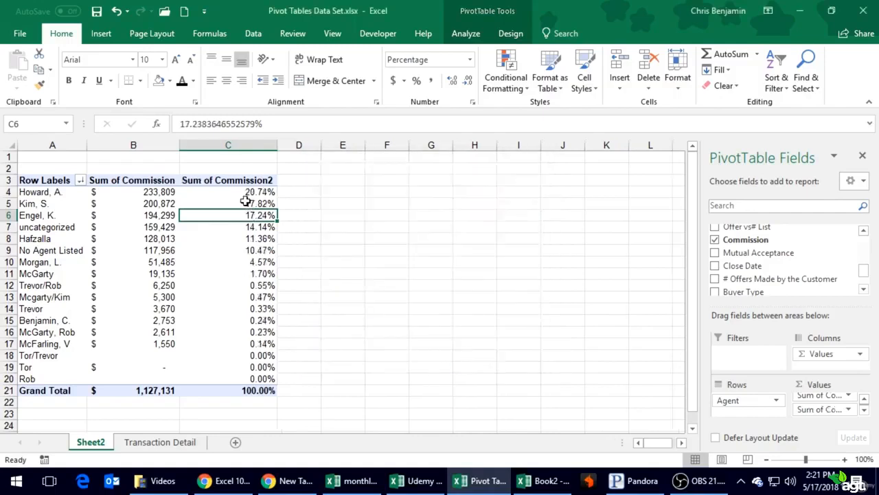
# - In D4, enter a formula dividing the first agent's Sum of Commission in B4 by the grand total in B21, and review it
pyautogui.click(304, 190)
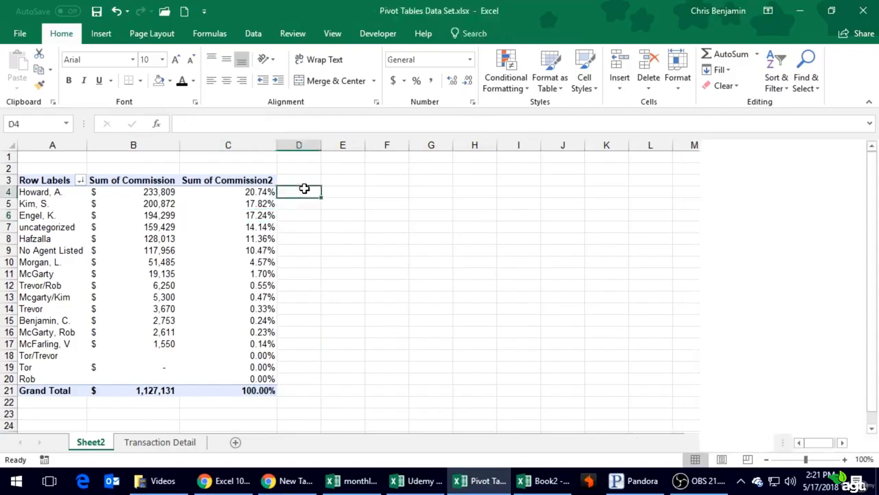
pyautogui.write('=')
pyautogui.press('Left')
pyautogui.press('Left')
pyautogui.press('Left')
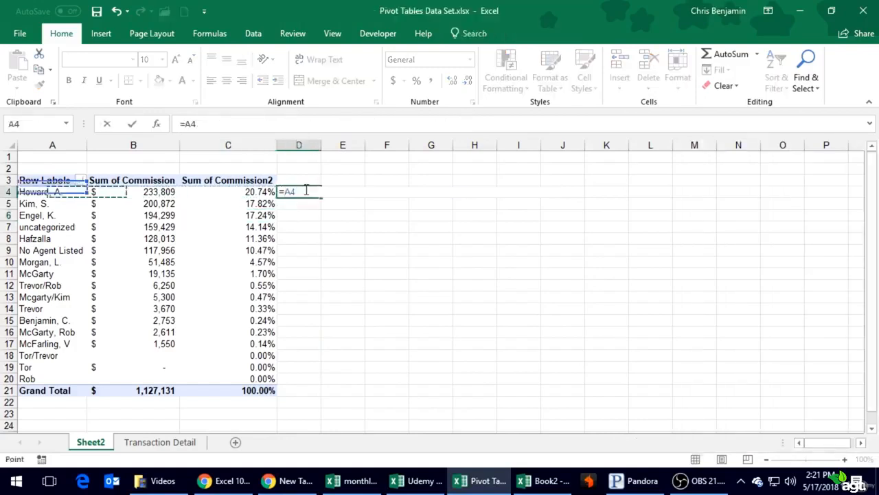
pyautogui.press('Right')
pyautogui.write('/')
pyautogui.press('Down')
pyautogui.press('Down')
pyautogui.press('Down')
pyautogui.press('Down')
pyautogui.press('Down')
pyautogui.press('Down')
pyautogui.press('Down')
pyautogui.press('Down')
pyautogui.press('Down')
pyautogui.press('Down')
pyautogui.press('Down')
pyautogui.press('Down')
pyautogui.press('Down')
pyautogui.press('Down')
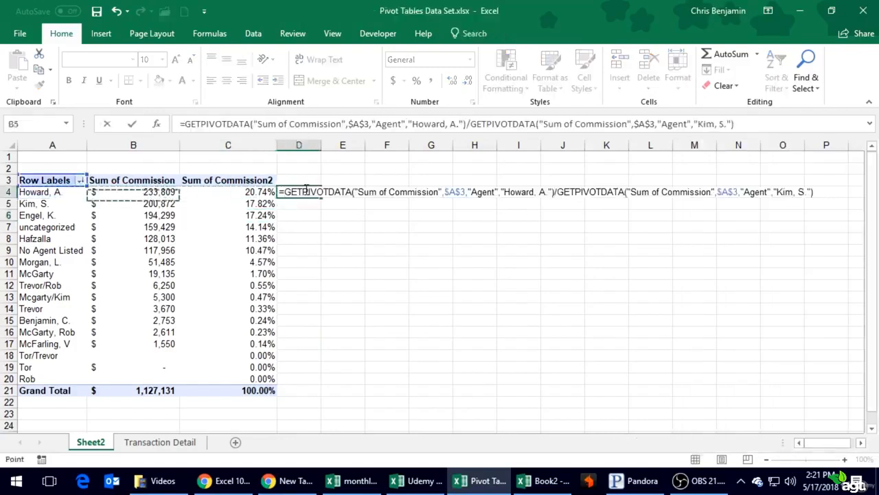
pyautogui.press('Down')
pyautogui.press('Down')
pyautogui.press('Down')
pyautogui.press('Return')
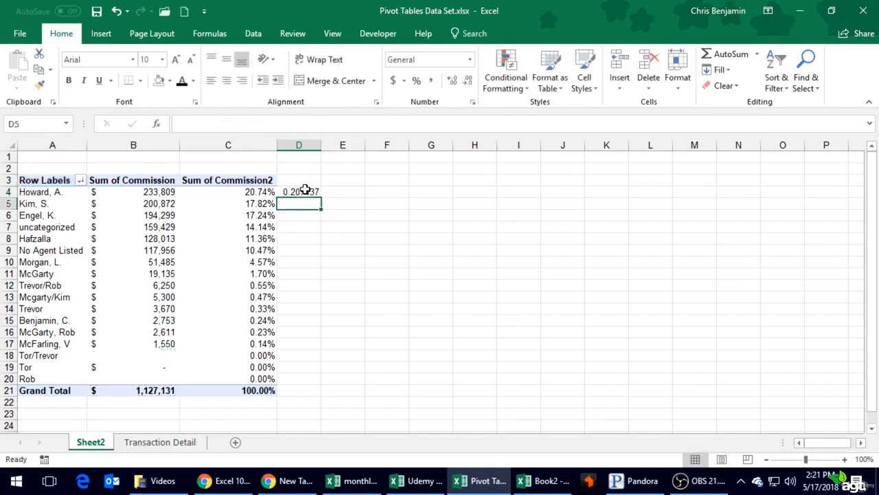
pyautogui.click(304, 191)
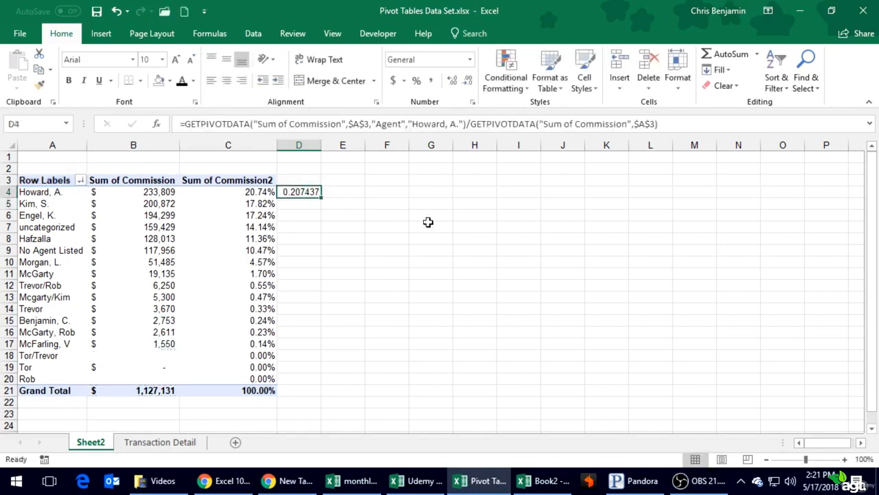
# - Clear the check formula from cell D4 and save the workbook
pyautogui.press('Delete')
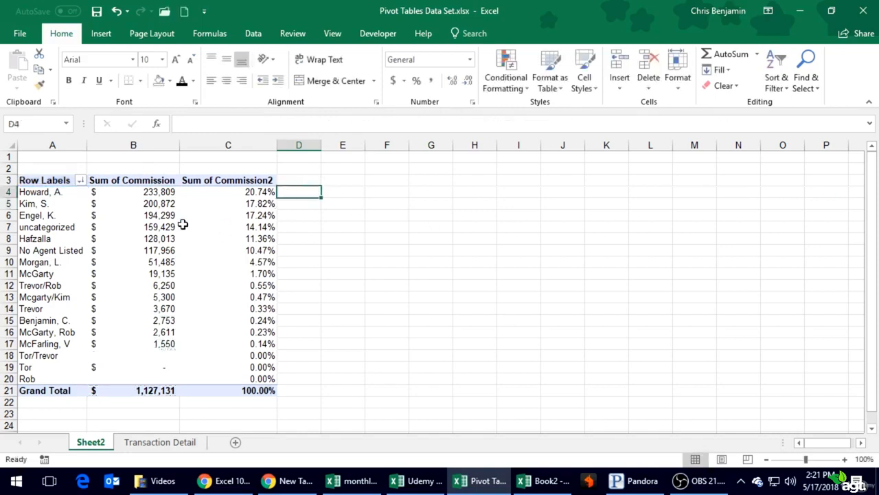
pyautogui.click(97, 11)
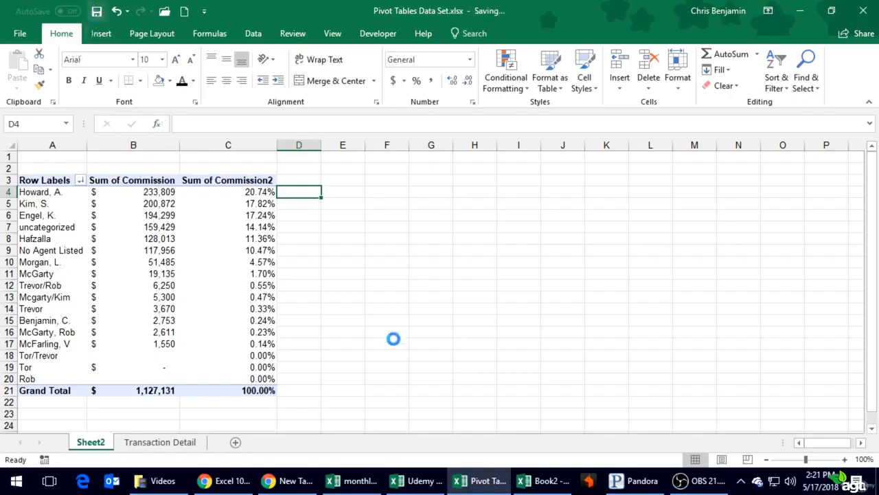
pyautogui.click(329, 332)
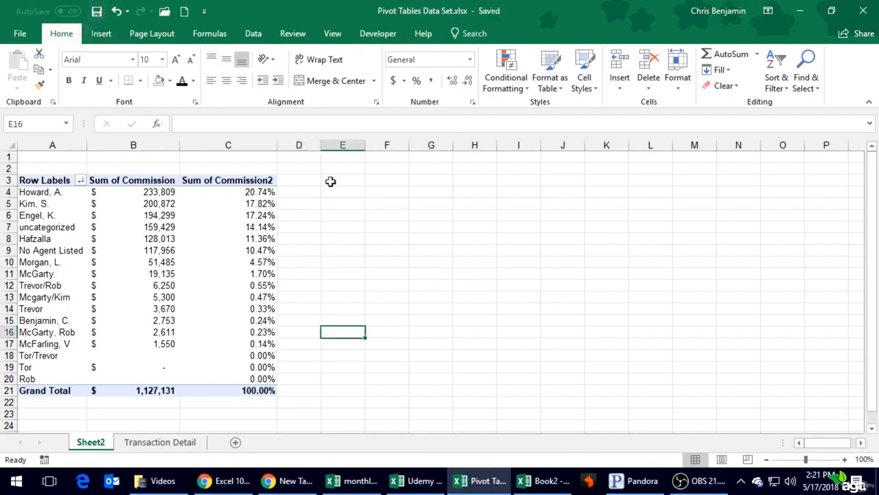
# - Add the Commission field to the pivot values a third time and summarize the new field by Count
pyautogui.click(194, 214)
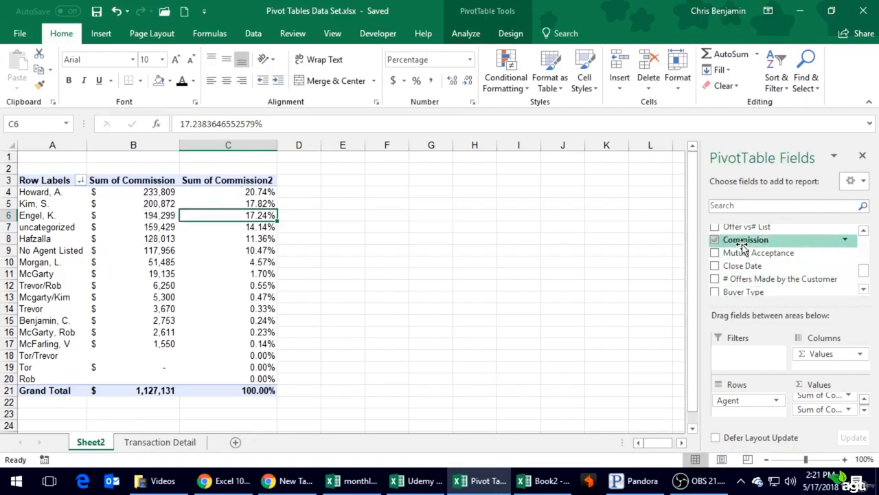
pyautogui.moveTo(745, 242); pyautogui.dragTo(826, 406)
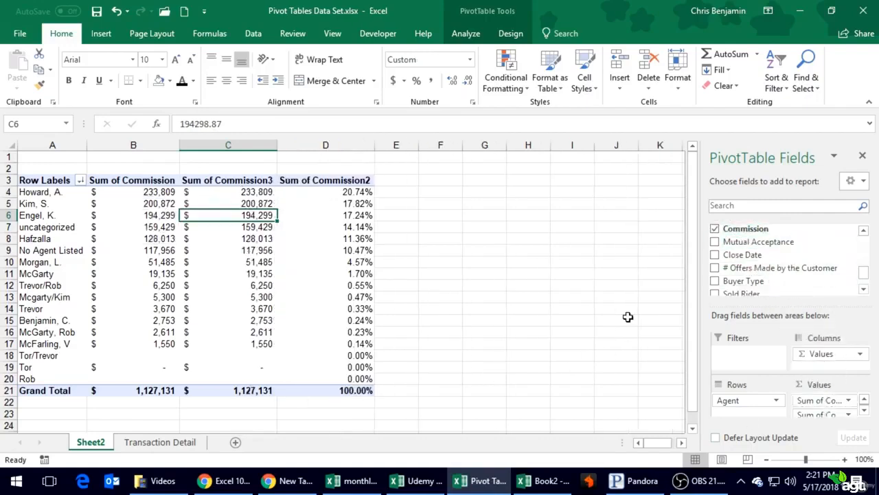
pyautogui.click(257, 192)
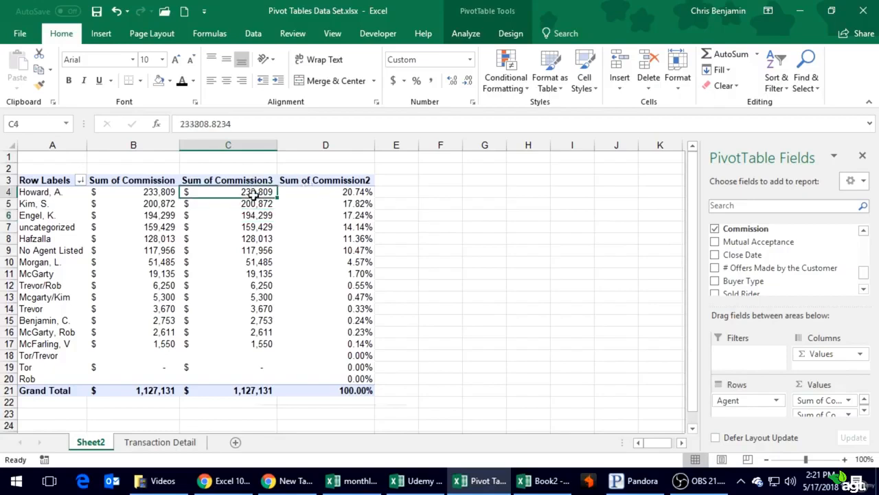
pyautogui.rightClick(256, 193)
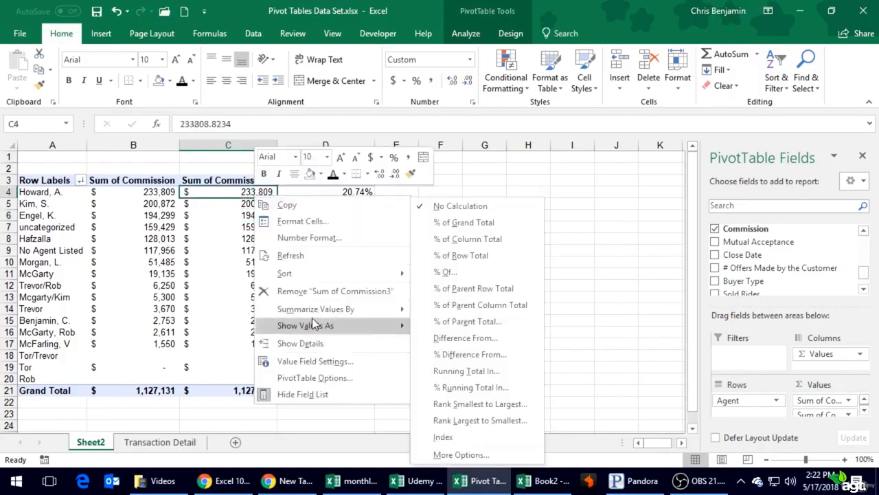
pyautogui.moveTo(312, 308)
pyautogui.click(313, 361)
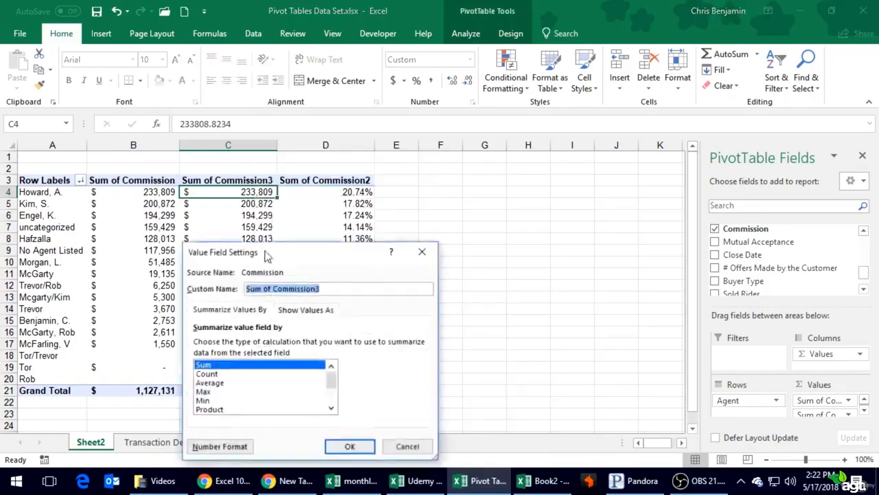
pyautogui.click(252, 375)
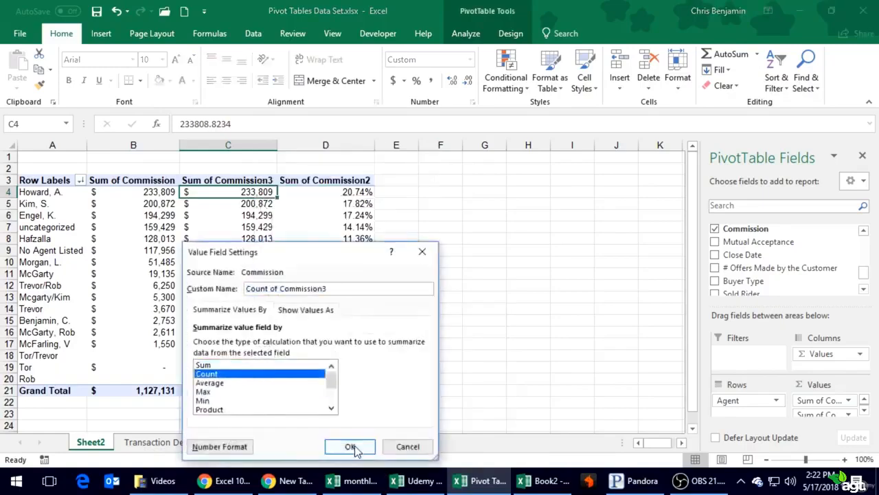
pyautogui.click(348, 446)
pyautogui.click(547, 243)
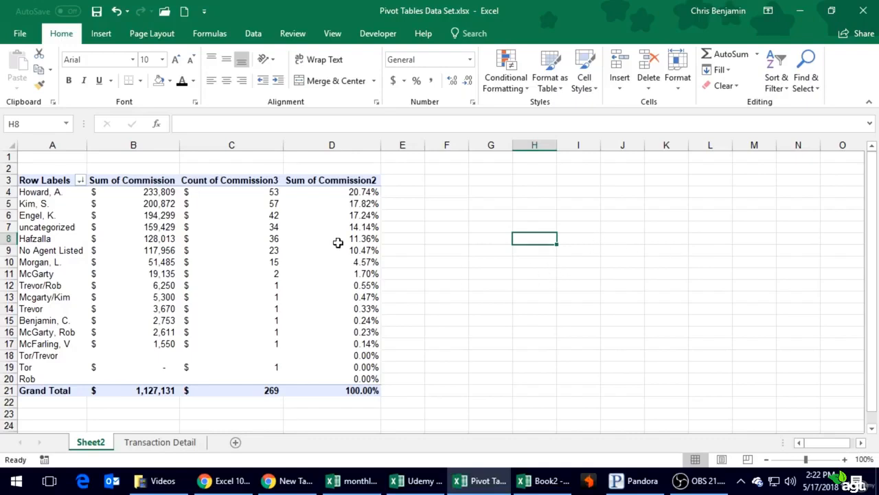
# - Remove Count of Commission3 and Sum of Commission2 from the pivot table, leaving only Sum of Commission as the value
pyautogui.click(256, 216)
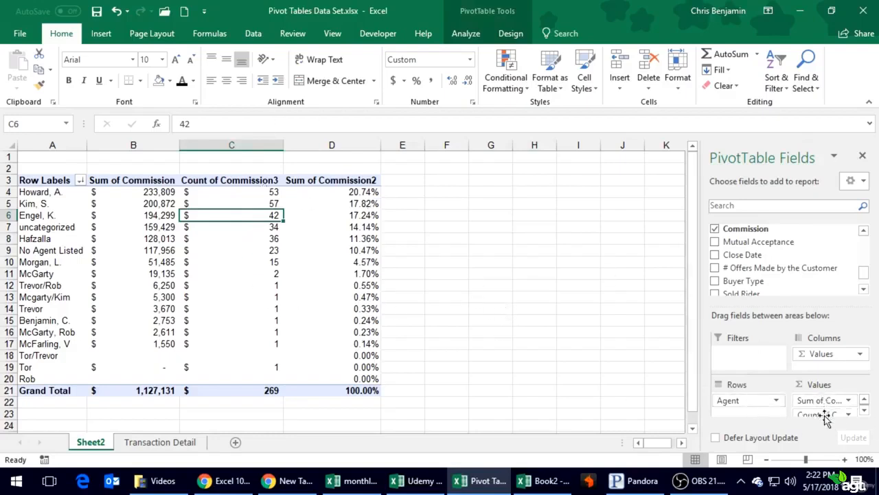
pyautogui.moveTo(826, 415); pyautogui.dragTo(628, 376)
pyautogui.moveTo(833, 409); pyautogui.dragTo(605, 355)
pyautogui.click(158, 202)
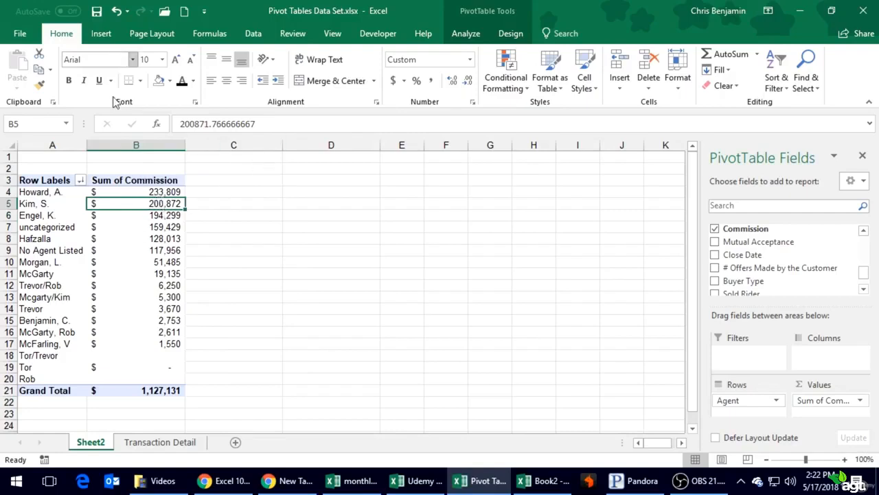
# - Start inserting a PivotChart based on the Sum of Commission by agent pivot table
pyautogui.click(117, 226)
pyautogui.moveTo(138, 233)
pyautogui.mouseDown()
pyautogui.moveTo(281, 237)
pyautogui.moveTo(188, 249)
pyautogui.moveTo(143, 239)
pyautogui.mouseUp()
pyautogui.click(101, 35)
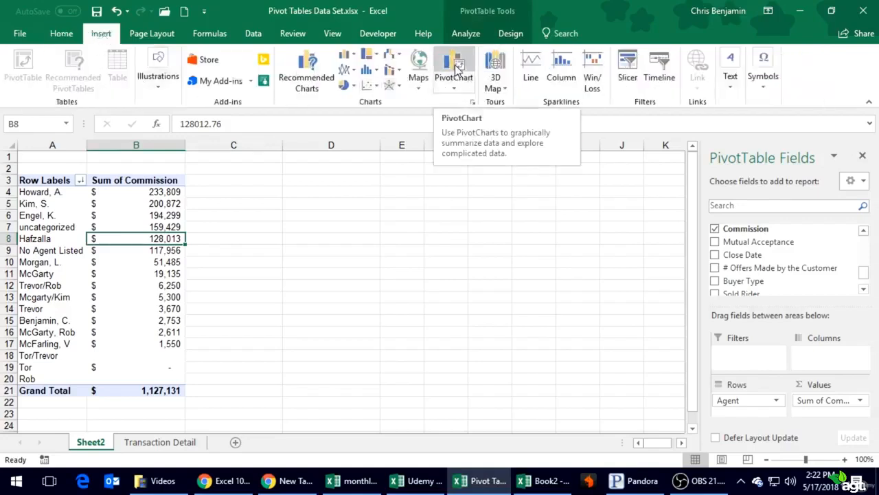
pyautogui.click(455, 87)
pyautogui.click(465, 105)
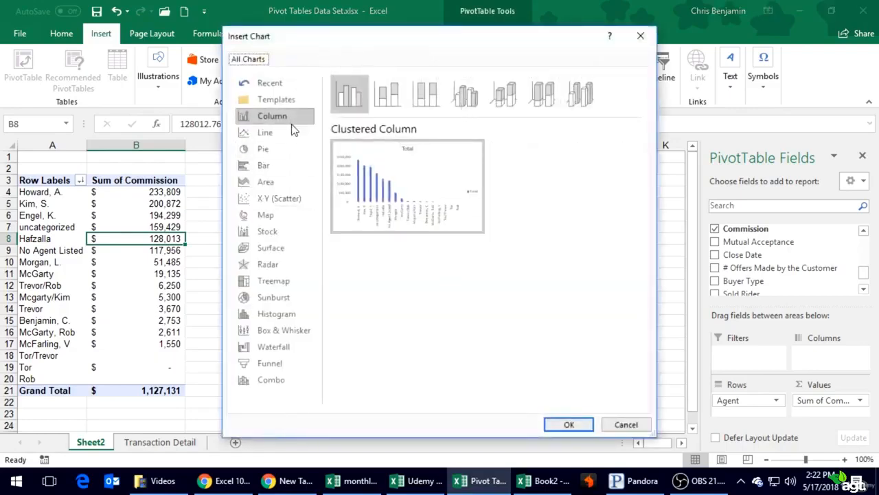
# - Preview the Line and Bar chart types, and insert a Pie PivotChart of Sum of Commission by agent
pyautogui.click(249, 135)
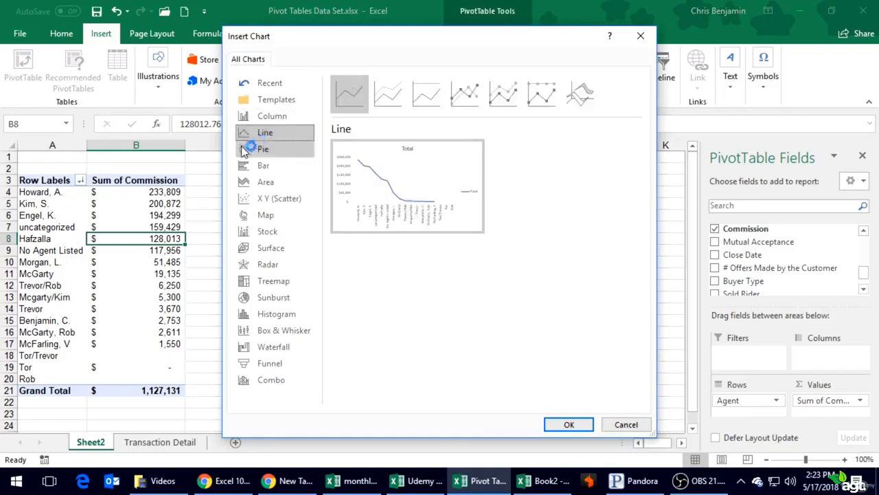
pyautogui.click(273, 116)
pyautogui.click(278, 150)
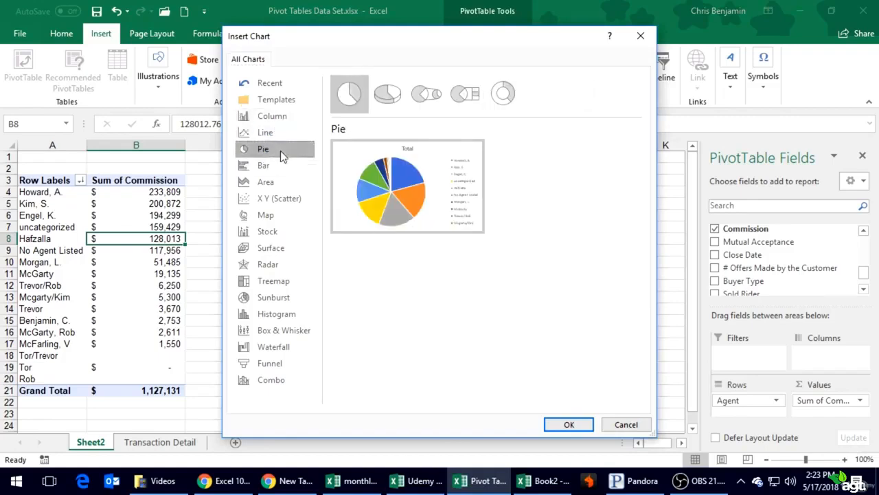
pyautogui.moveTo(374, 222)
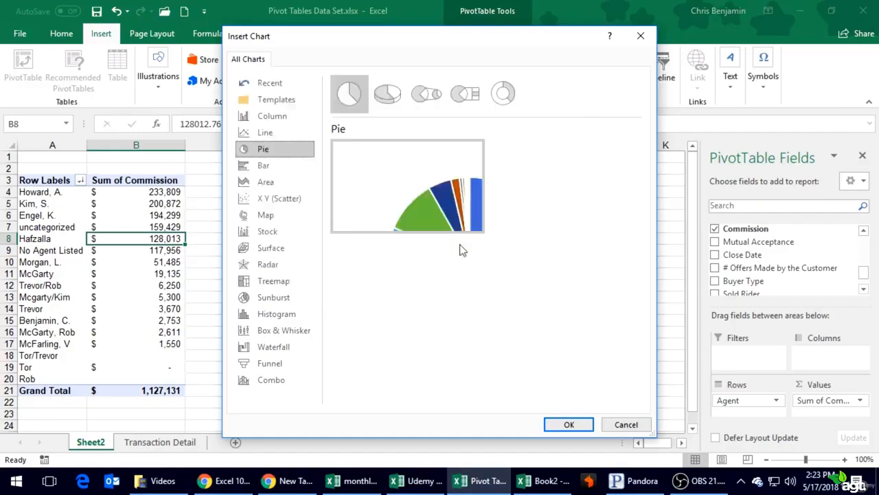
pyautogui.moveTo(357, 177)
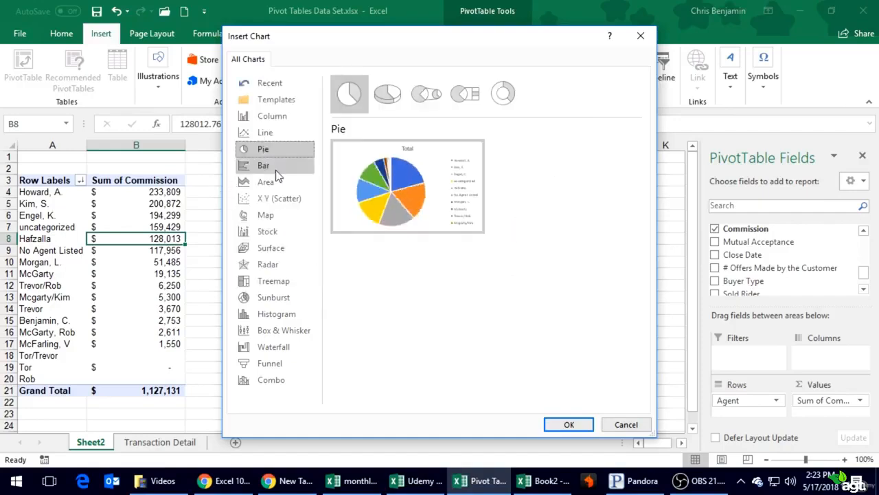
pyautogui.click(282, 165)
pyautogui.click(283, 177)
pyautogui.click(285, 158)
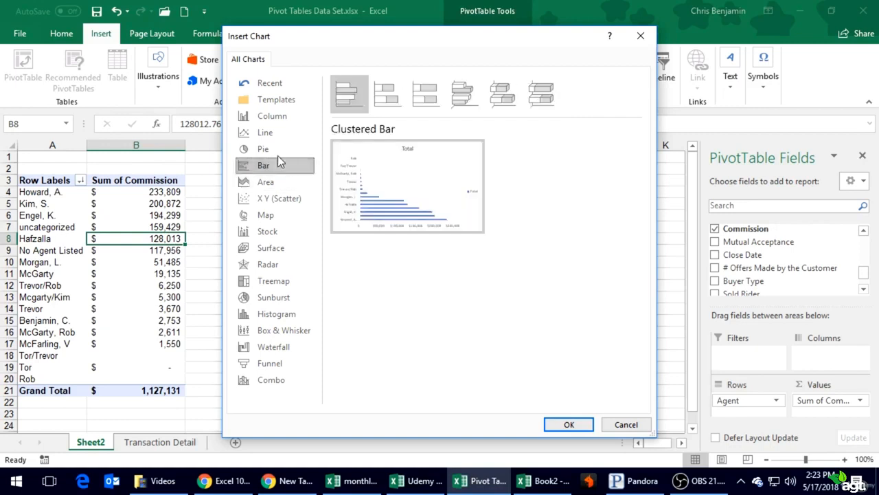
pyautogui.click(273, 147)
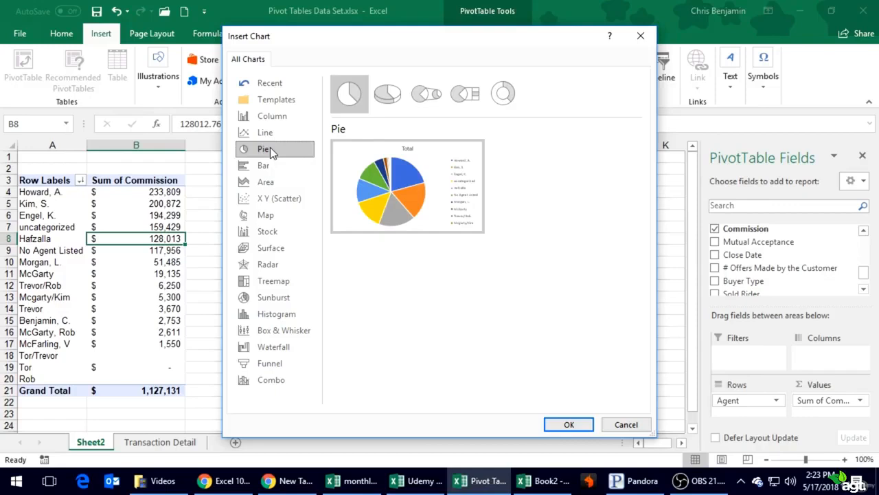
pyautogui.moveTo(397, 181)
pyautogui.click(569, 425)
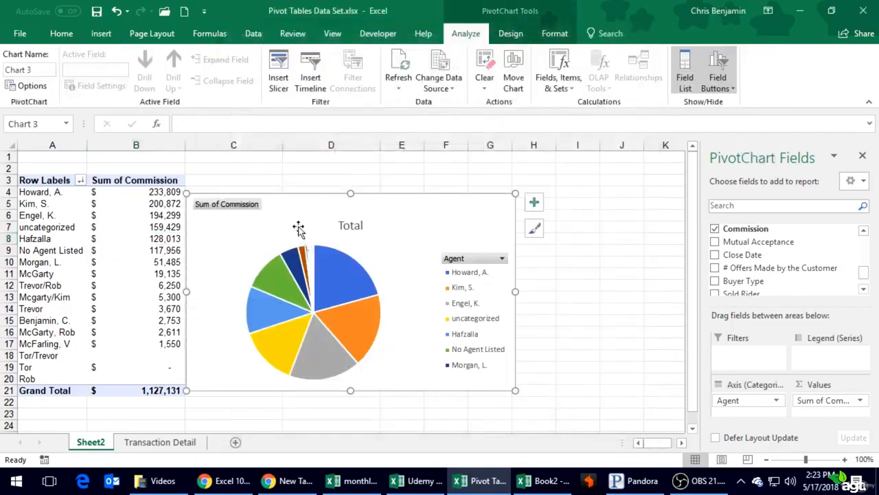
# - Move the pie chart up beside the pivot table and enlarge it to span about columns D to J and rows 3 to 22
pyautogui.moveTo(301, 212); pyautogui.dragTo(345, 194)
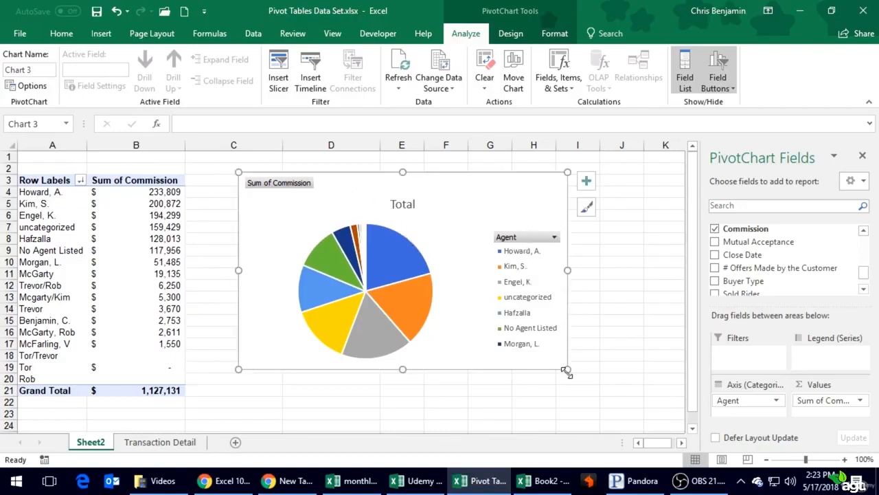
pyautogui.moveTo(567, 369); pyautogui.dragTo(633, 413)
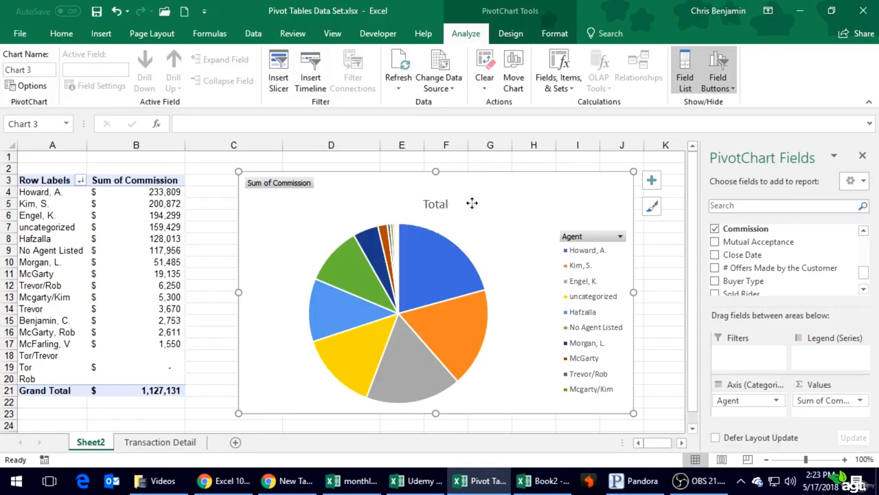
pyautogui.click(450, 247)
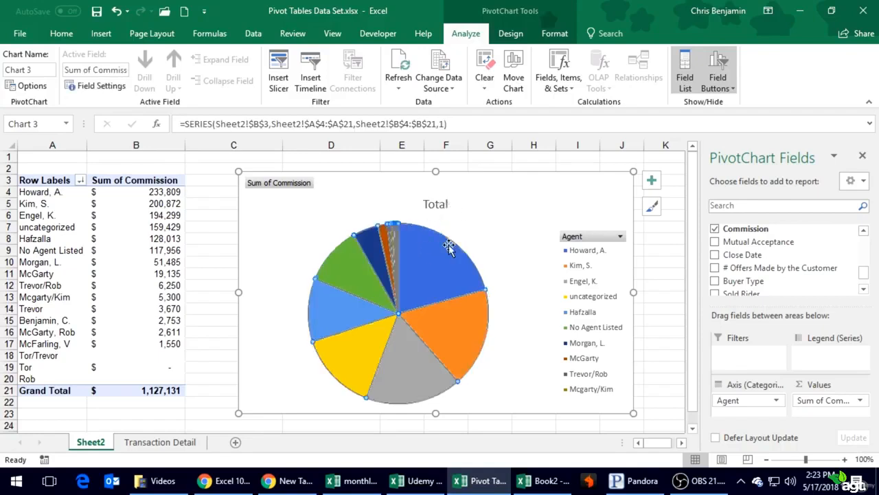
# - Rename the chart title as "Total Commisions" and position it roughly centred at the upper edge of the chart
pyautogui.click(444, 205)
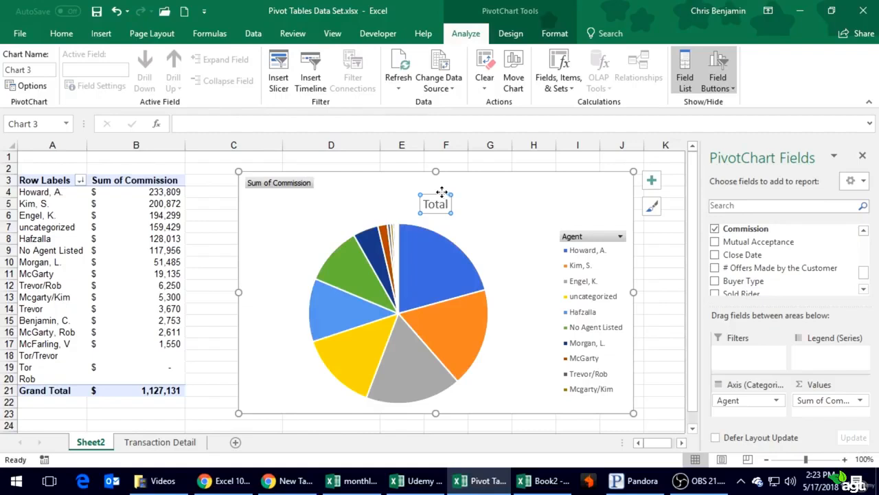
pyautogui.moveTo(442, 192)
pyautogui.mouseDown()
pyautogui.moveTo(426, 183)
pyautogui.moveTo(434, 182)
pyautogui.mouseUp()
pyautogui.doubleClick(432, 193)
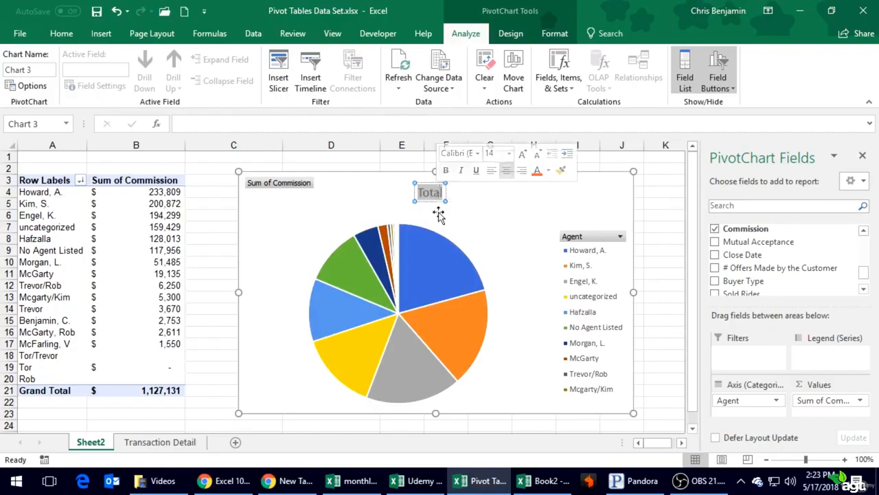
pyautogui.write('Tot')
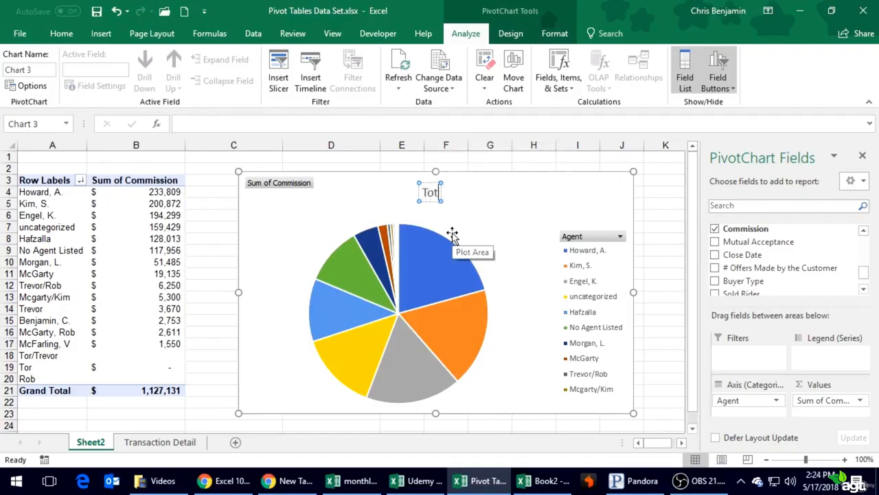
pyautogui.write('al Commisions')
pyautogui.press('Return')
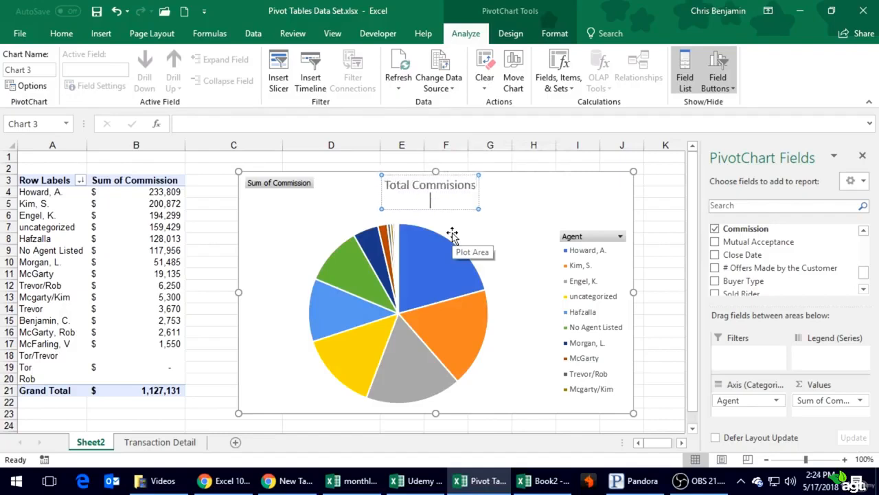
pyautogui.click(536, 225)
pyautogui.click(470, 190)
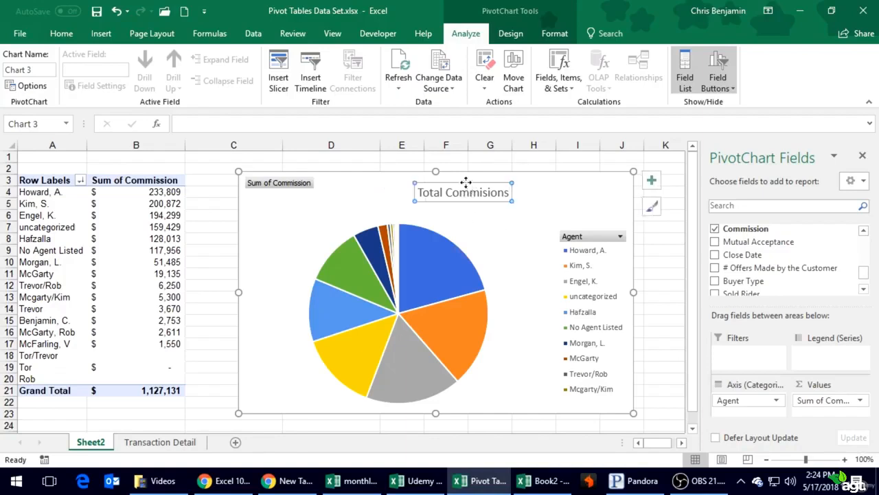
pyautogui.moveTo(466, 182); pyautogui.dragTo(435, 178)
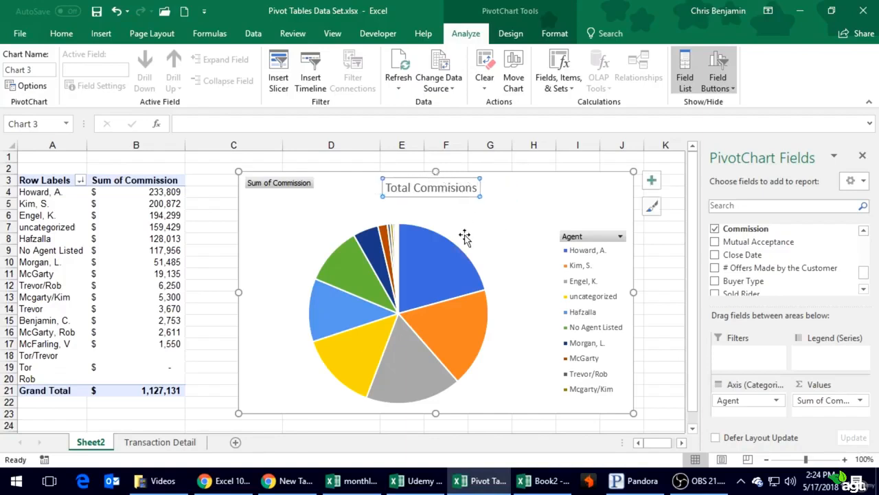
# - Reposition the pie inside the chart area, slightly closer to the legend and just below the title
pyautogui.click(432, 250)
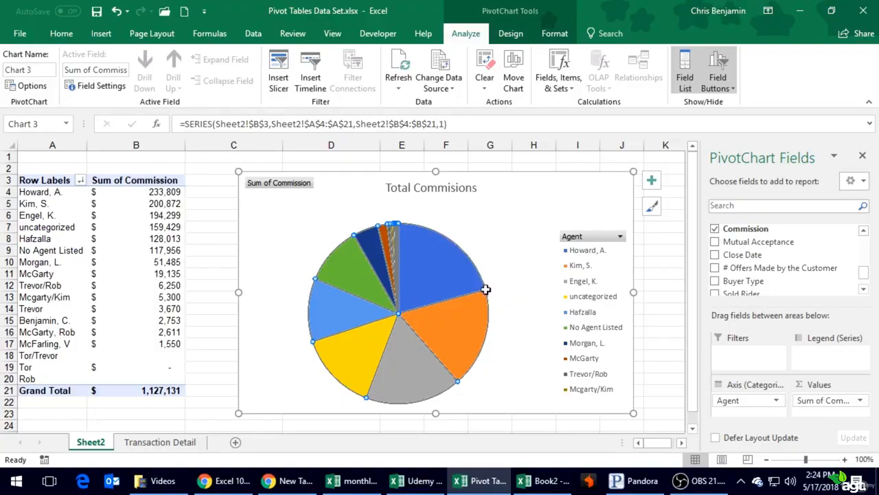
pyautogui.moveTo(484, 288)
pyautogui.moveTo(479, 266); pyautogui.dragTo(490, 252)
pyautogui.click(469, 277)
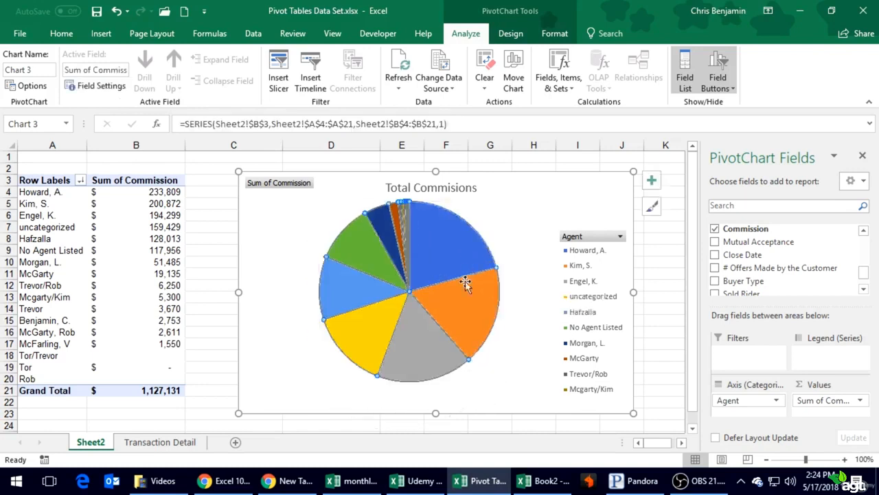
pyautogui.click(486, 221)
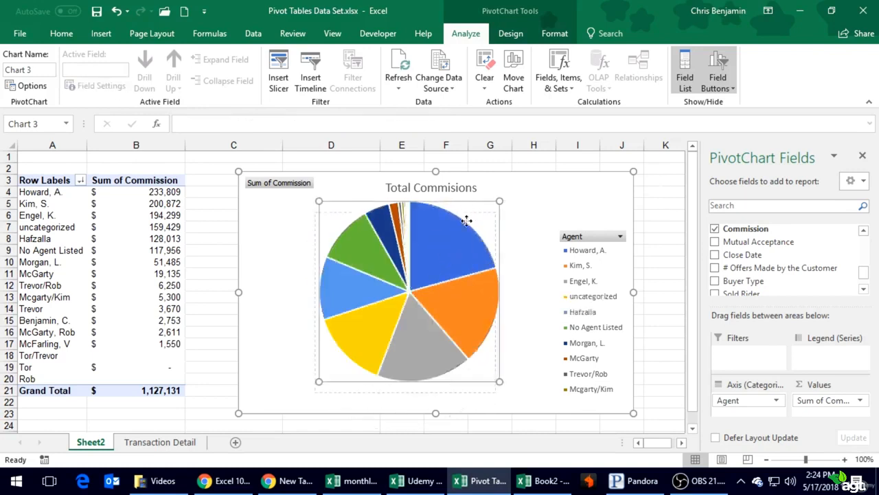
pyautogui.moveTo(467, 220); pyautogui.dragTo(469, 234)
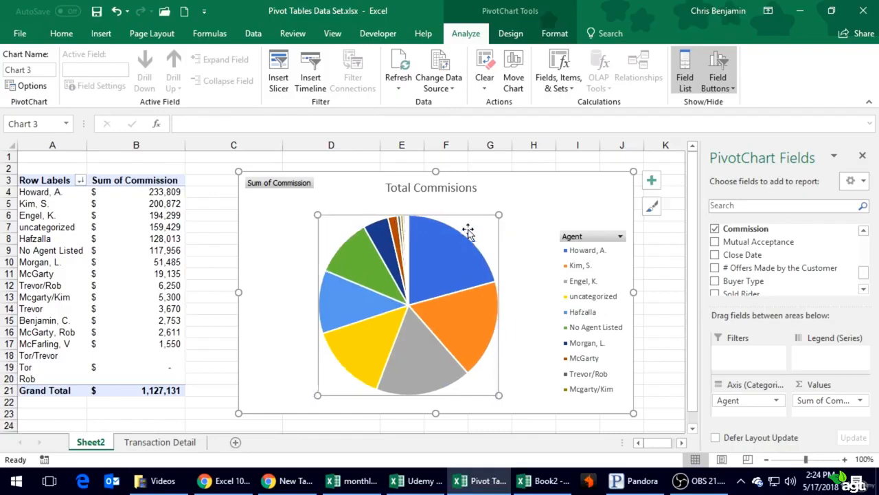
# - Move the Agent legend up level with the chart title and enlarge it to nearly the chart's full height to fit all agents
pyautogui.click(605, 264)
pyautogui.moveTo(604, 228); pyautogui.dragTo(583, 180)
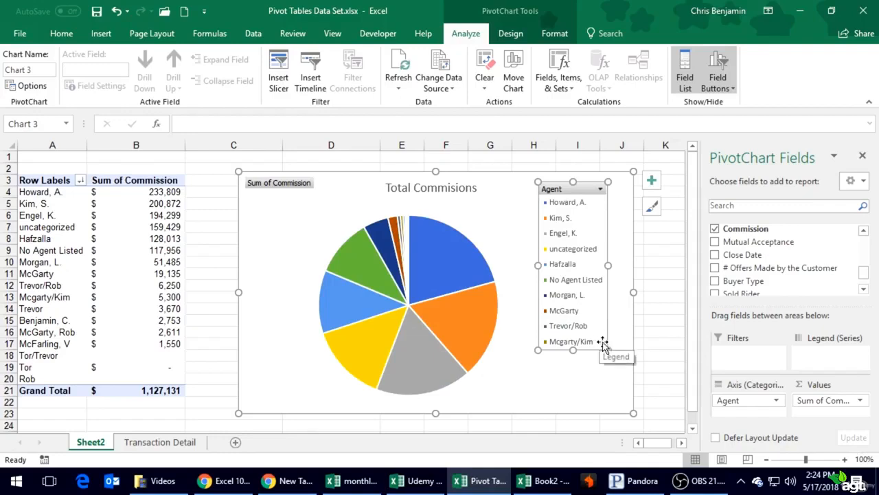
pyautogui.moveTo(607, 349); pyautogui.dragTo(626, 405)
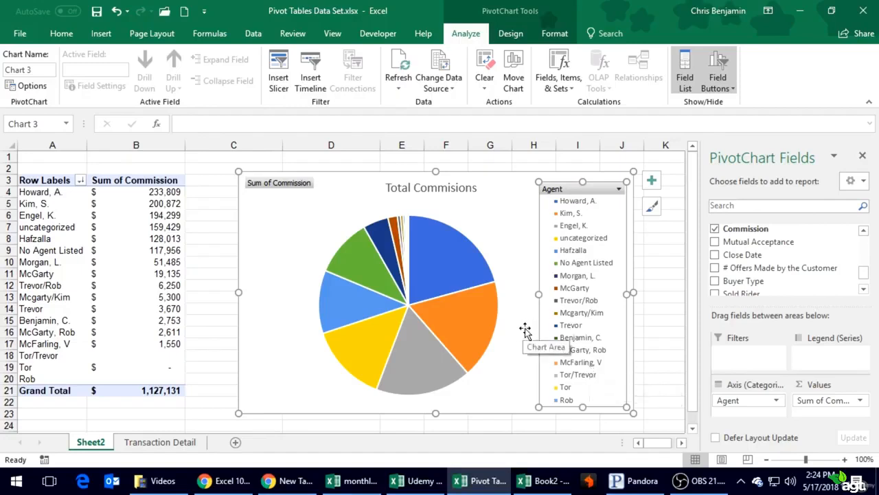
# - Add data labels with the commission amounts to the pie series
pyautogui.click(461, 268)
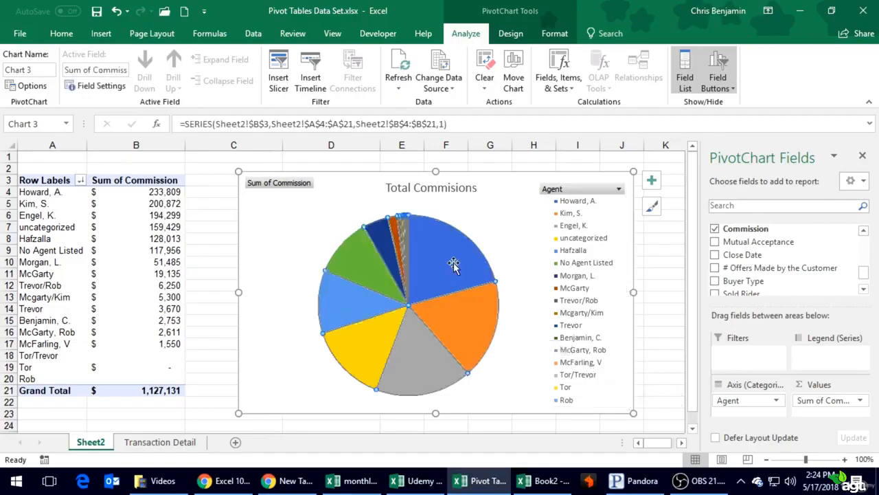
pyautogui.rightClick(433, 268)
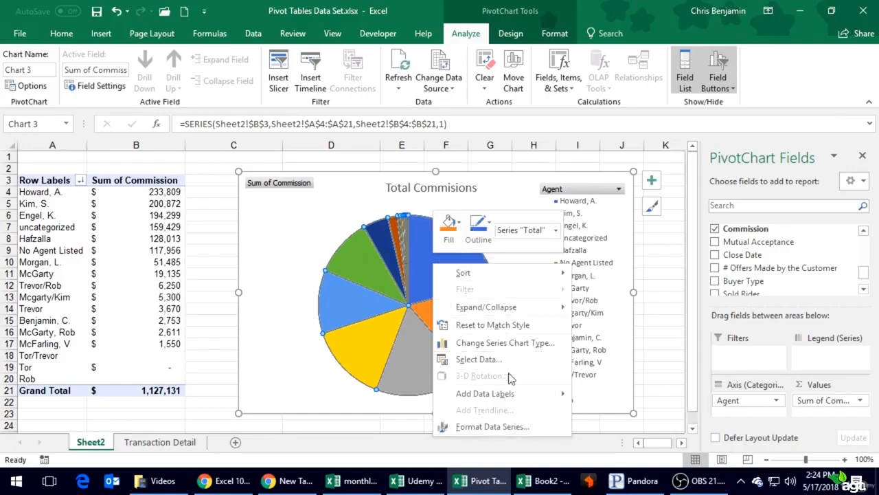
pyautogui.moveTo(563, 395)
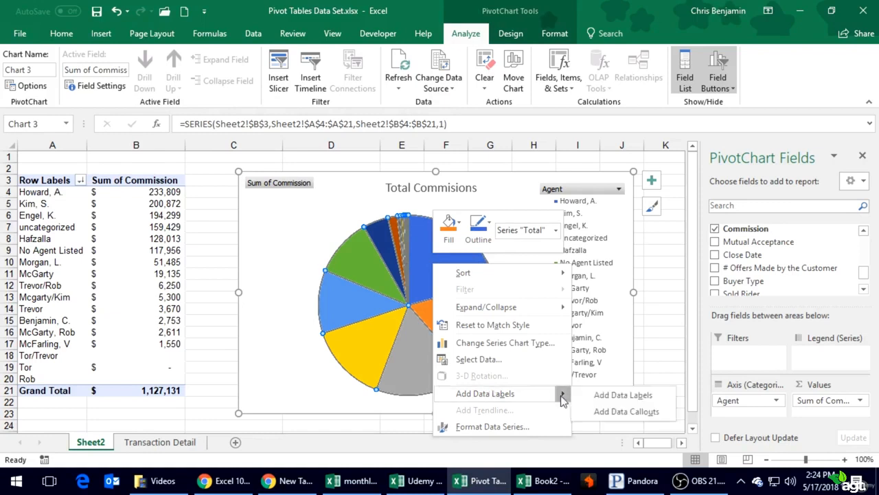
pyautogui.click(609, 397)
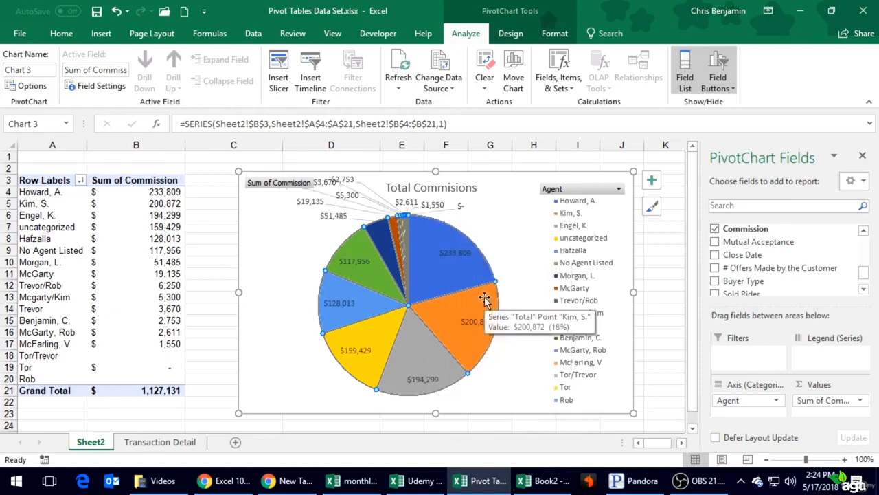
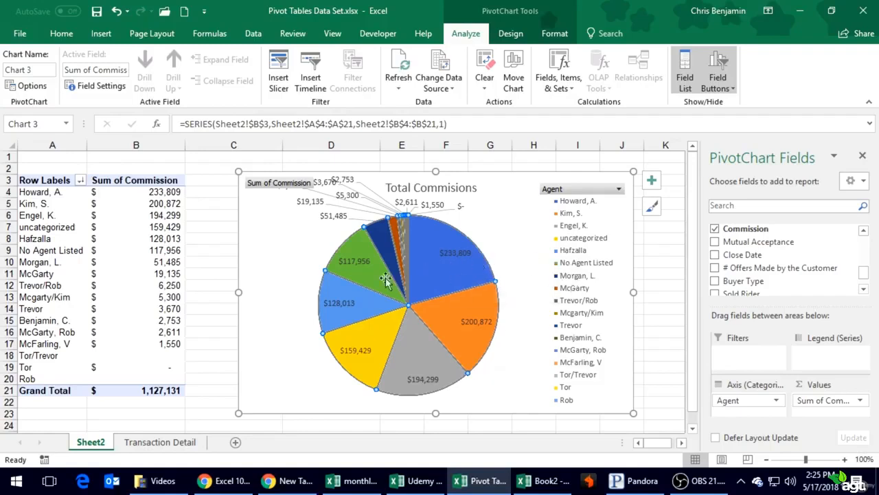
pyautogui.click(576, 277)
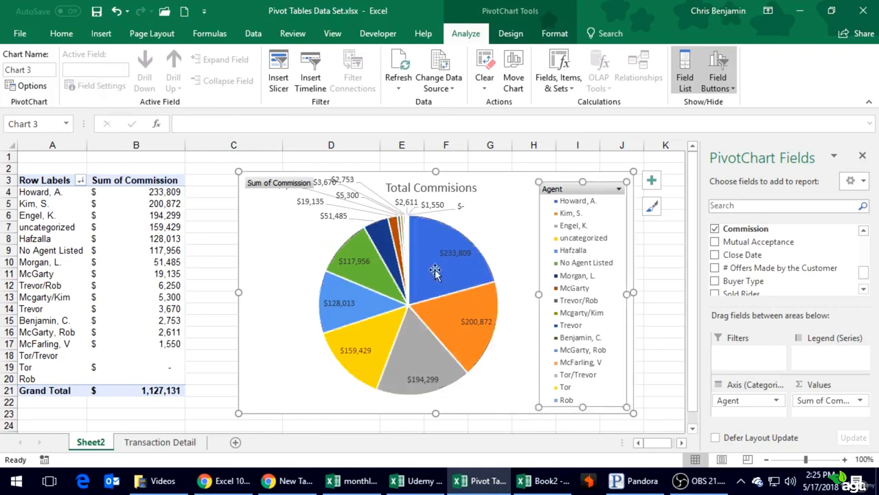
pyautogui.click(465, 257)
pyautogui.click(458, 275)
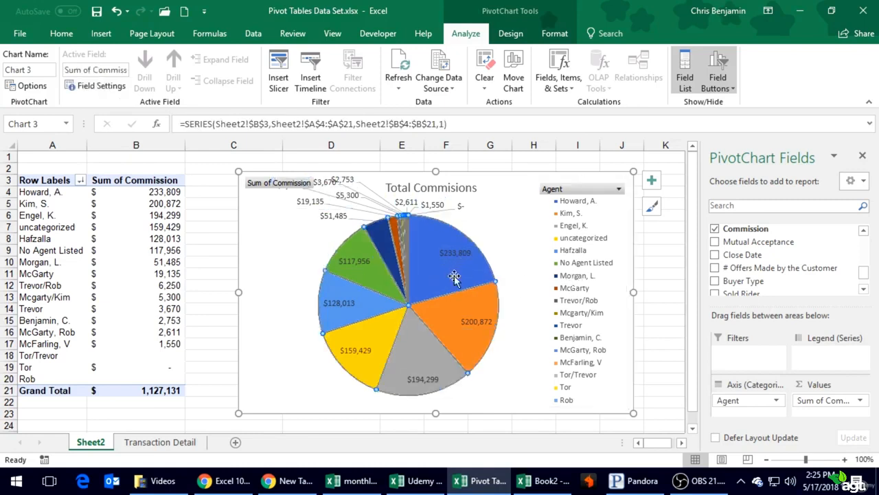
pyautogui.rightClick(454, 279)
pyautogui.moveTo(469, 293)
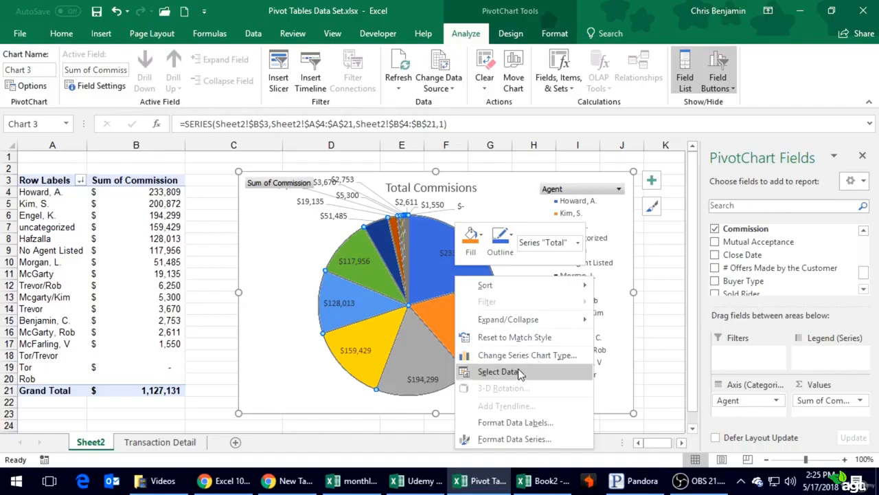
pyautogui.click(112, 294)
# - Examine the summary functions and Show Values As calculations available for the Sum of Commission field
pyautogui.click(112, 242)
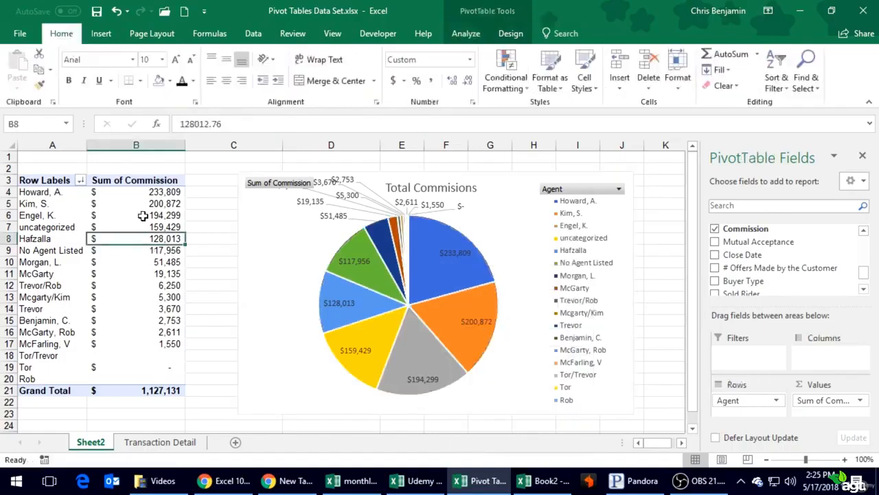
pyautogui.click(141, 215)
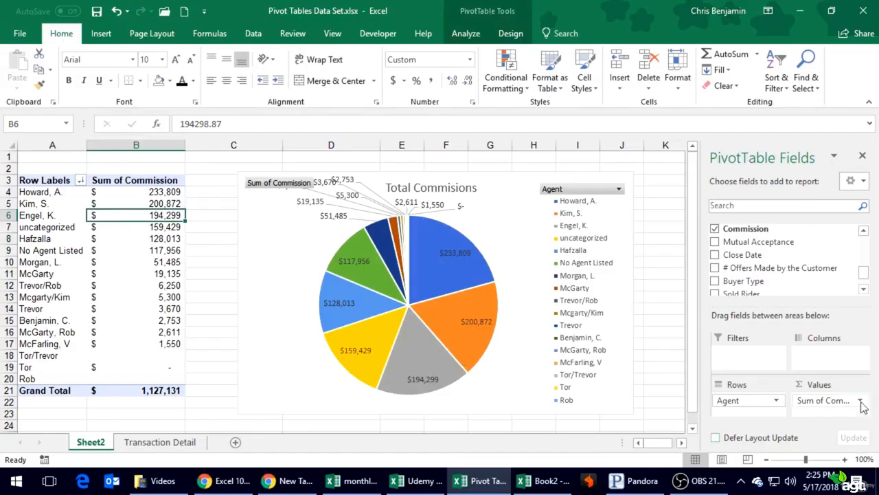
pyautogui.click(825, 400)
pyautogui.click(804, 385)
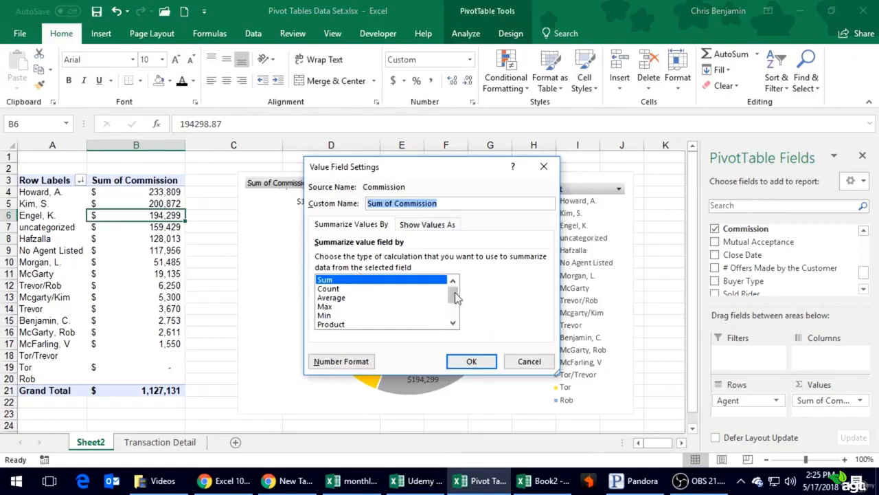
pyautogui.moveTo(452, 296)
pyautogui.mouseDown()
pyautogui.moveTo(458, 326)
pyautogui.moveTo(453, 283)
pyautogui.mouseUp()
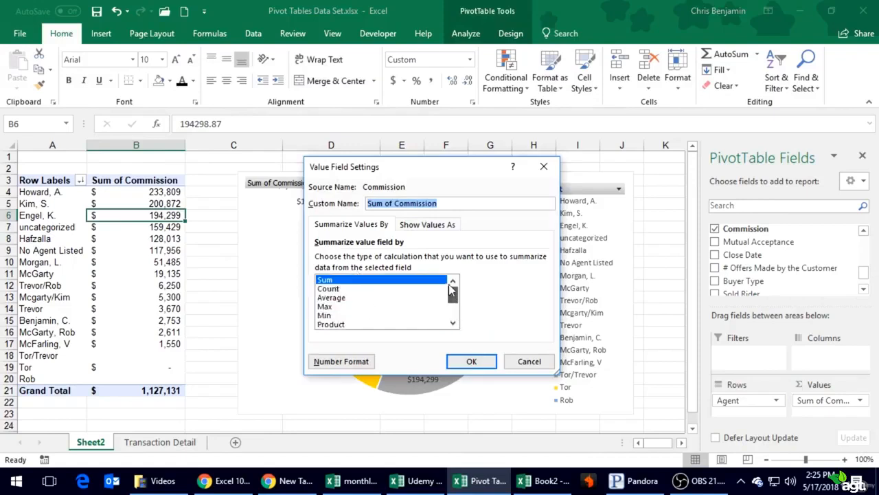
pyautogui.click(438, 226)
pyautogui.click(370, 259)
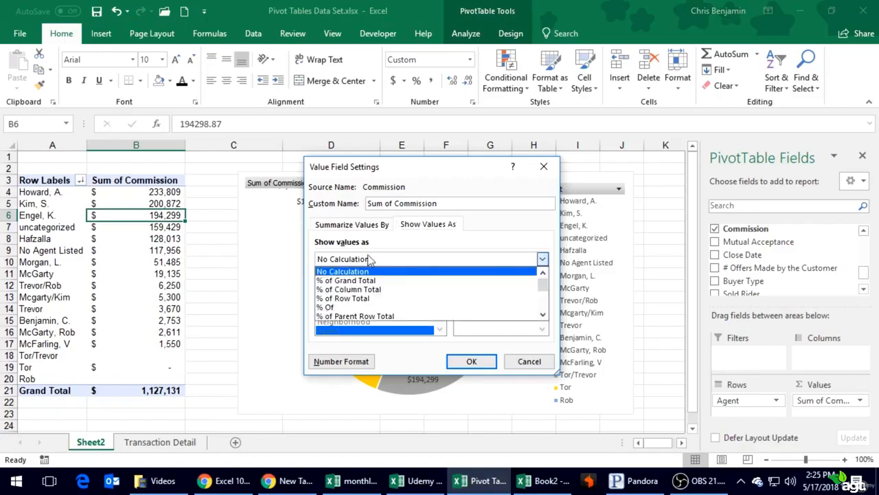
pyautogui.scroll(-1, 369, 278)
pyautogui.scroll(-1, 359, 315)
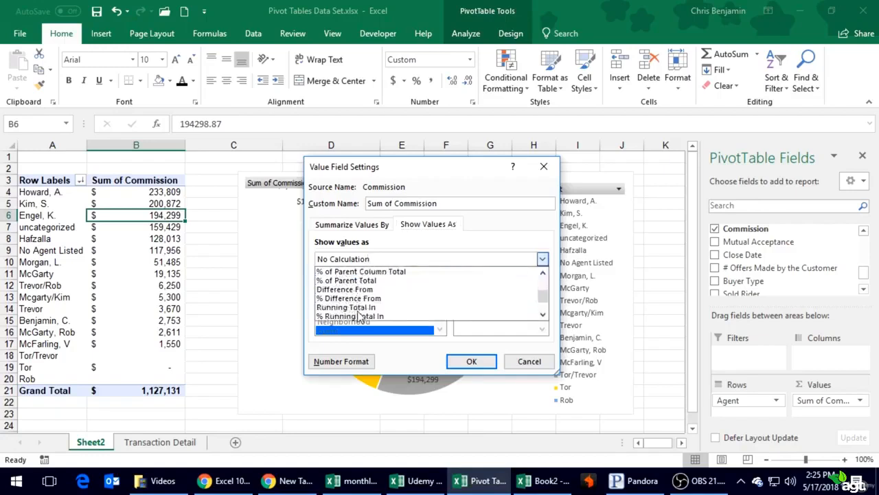
pyautogui.scroll(2, 358, 316)
pyautogui.click(528, 361)
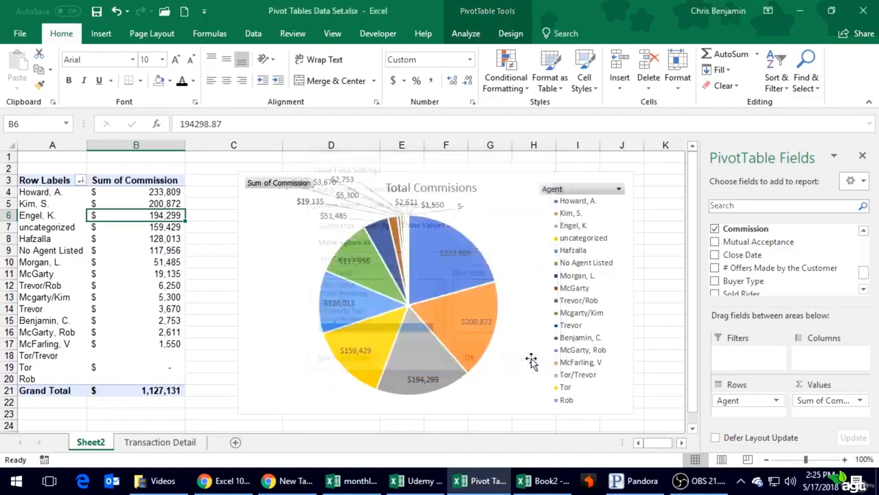
pyautogui.click(160, 249)
pyautogui.rightClick(160, 248)
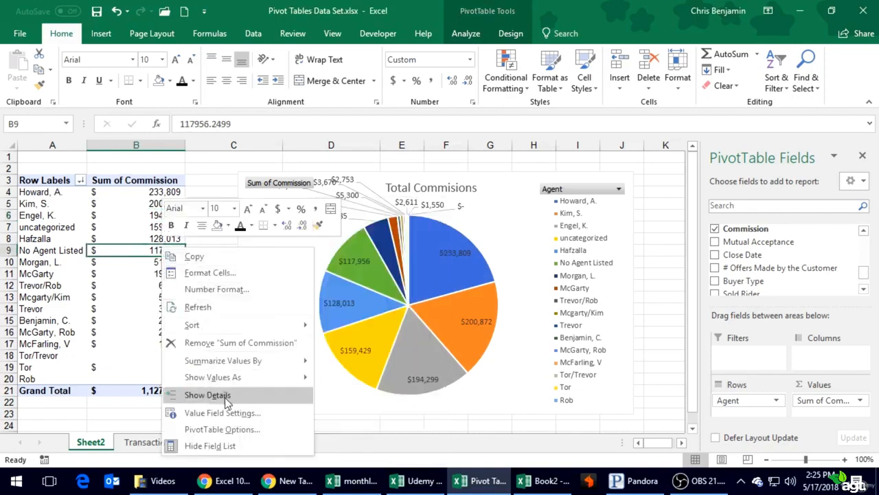
pyautogui.click(460, 410)
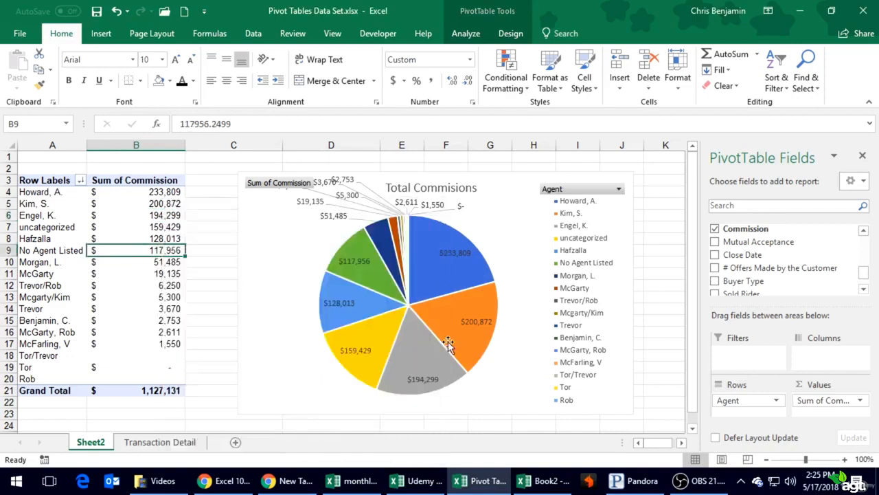
# - Check the pie's data series formatting options and close both the formatting and PivotChart Fields panes
pyautogui.click(439, 253)
pyautogui.rightClick(439, 255)
pyautogui.click(431, 286)
pyautogui.rightClick(429, 285)
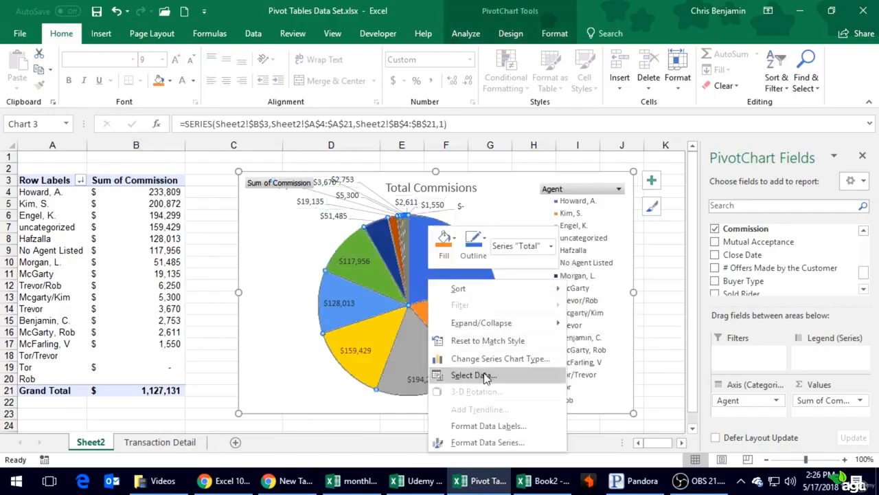
pyautogui.click(502, 443)
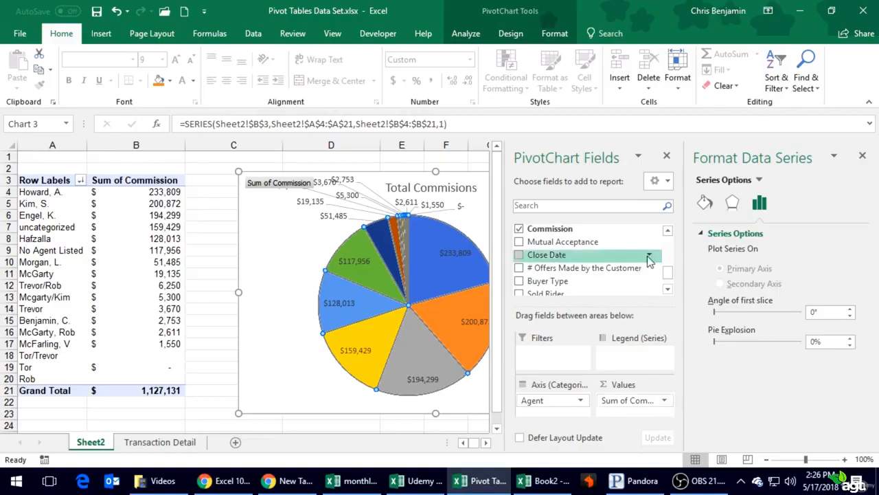
pyautogui.press('Escape')
pyautogui.press('Escape')
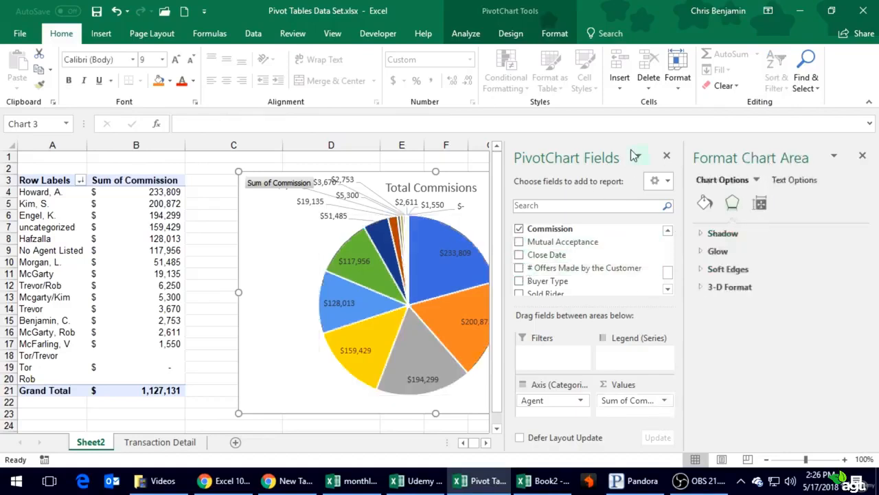
pyautogui.click(667, 156)
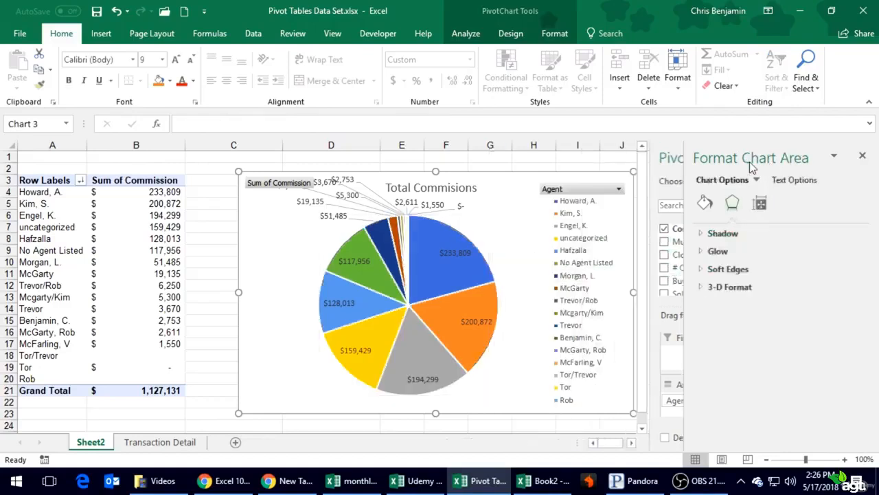
pyautogui.click(863, 156)
# - View the available chart types for the commissions pie chart and keep the pie type
pyautogui.click(609, 259)
pyautogui.rightClick(609, 259)
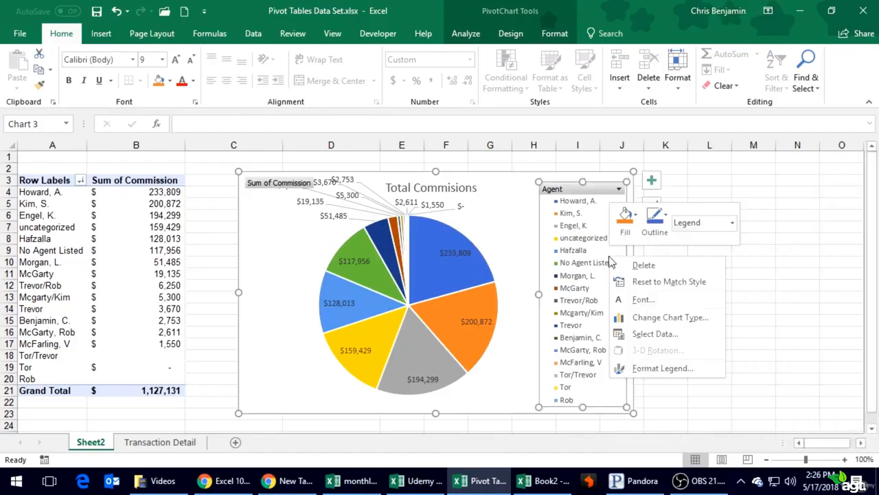
pyautogui.click(677, 318)
pyautogui.moveTo(406, 228)
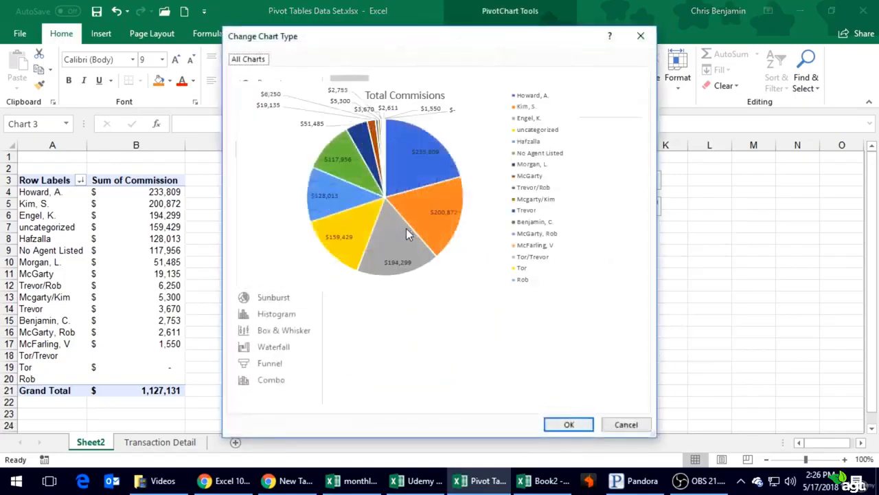
pyautogui.press('Return')
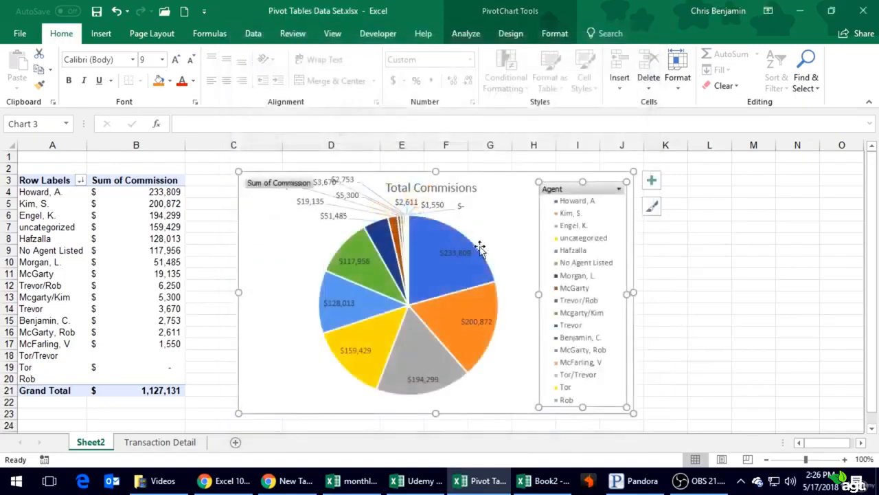
pyautogui.click(101, 33)
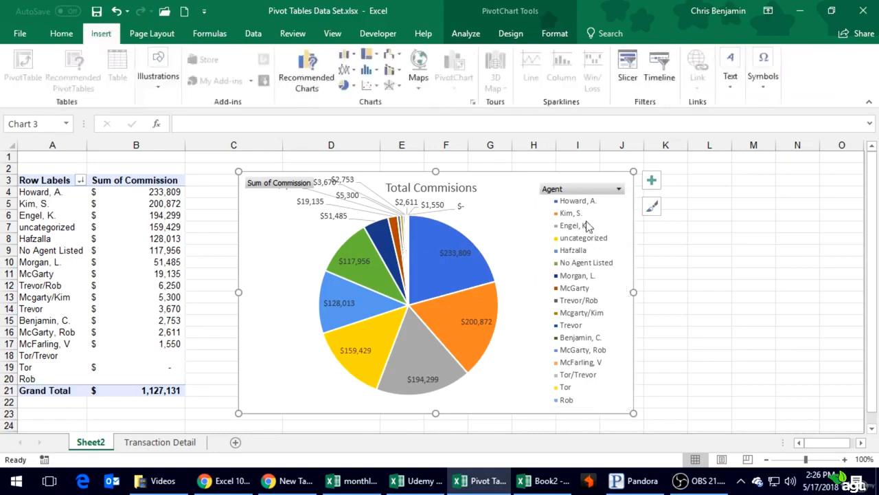
pyautogui.click(510, 179)
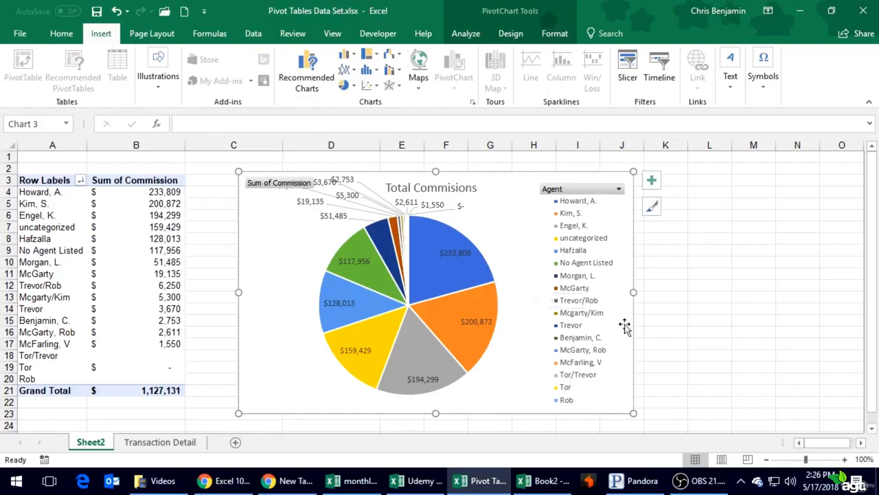
pyautogui.moveTo(448, 234)
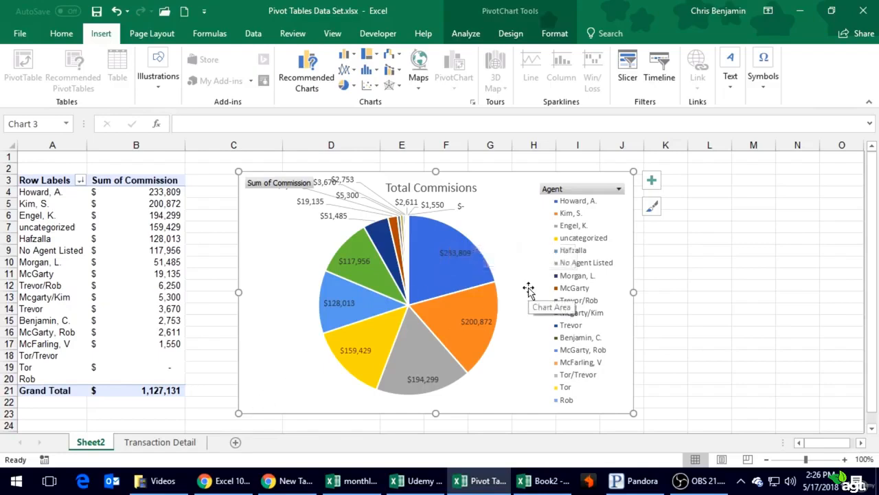
pyautogui.moveTo(457, 261)
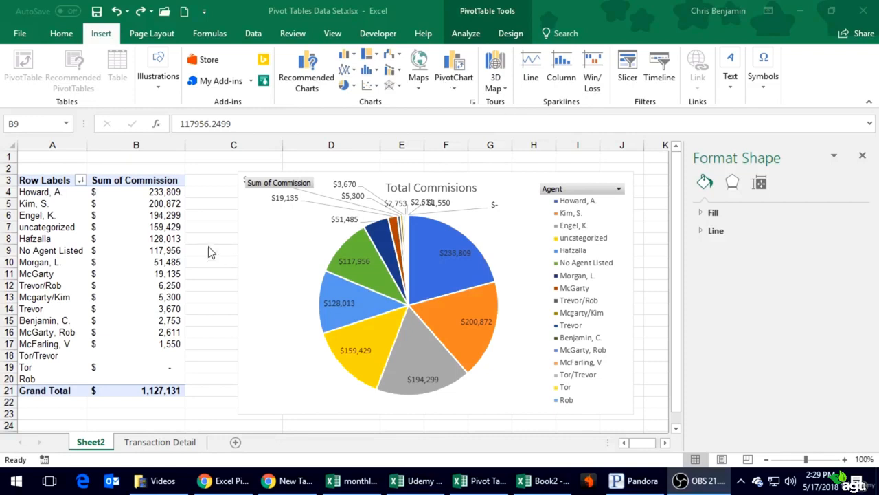
# - Filter the pivot table's agents by value to the top 7 items by Sum of Commission
pyautogui.click(136, 215)
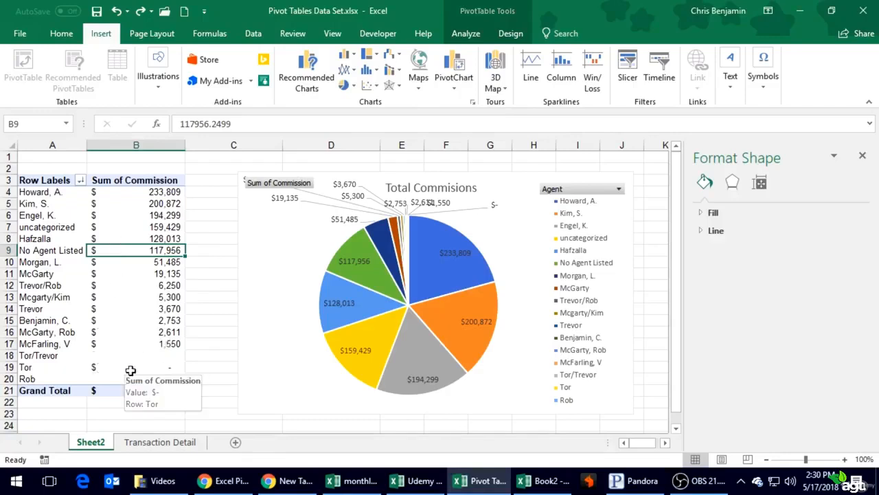
pyautogui.click(80, 181)
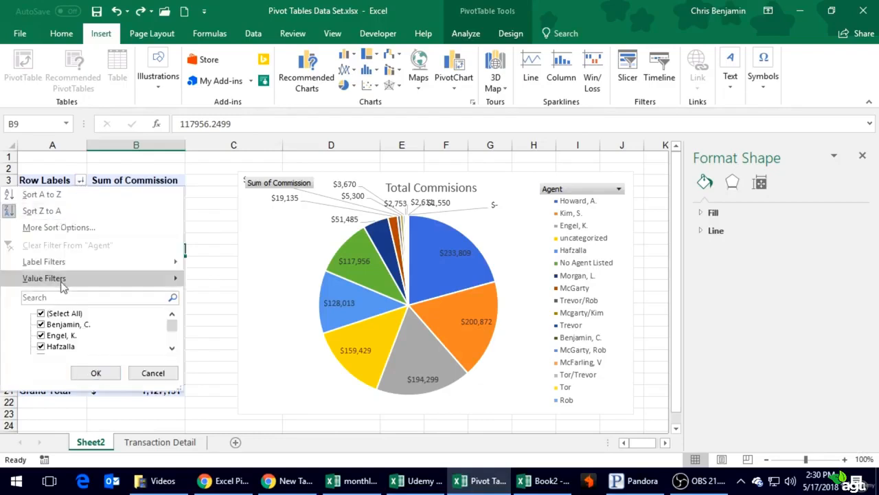
pyautogui.moveTo(60, 284)
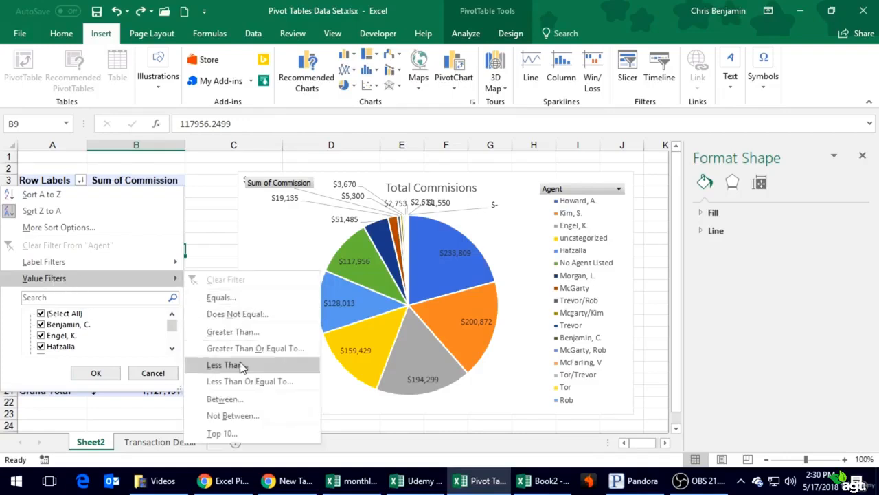
pyautogui.click(244, 434)
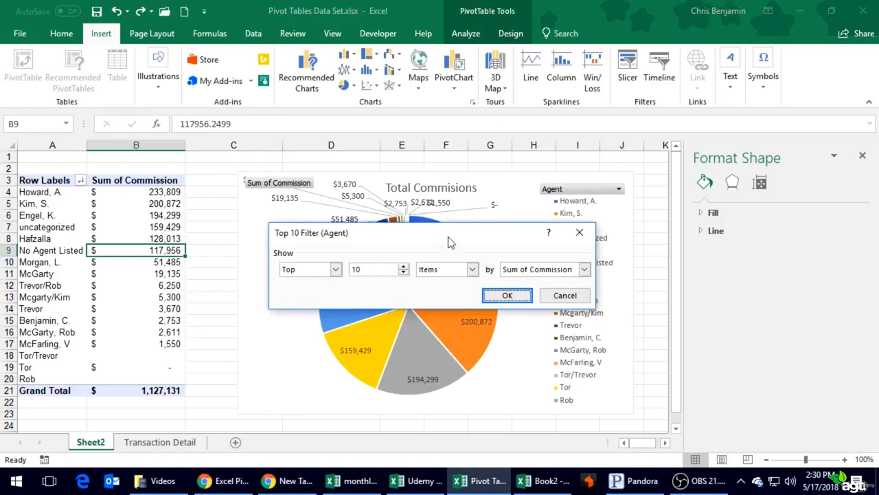
pyautogui.moveTo(448, 237); pyautogui.dragTo(235, 61)
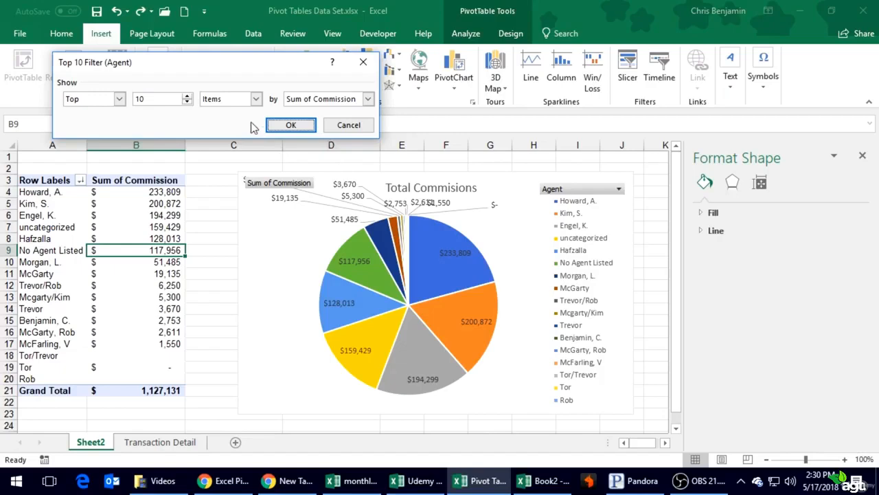
pyautogui.click(187, 101)
pyautogui.click(278, 124)
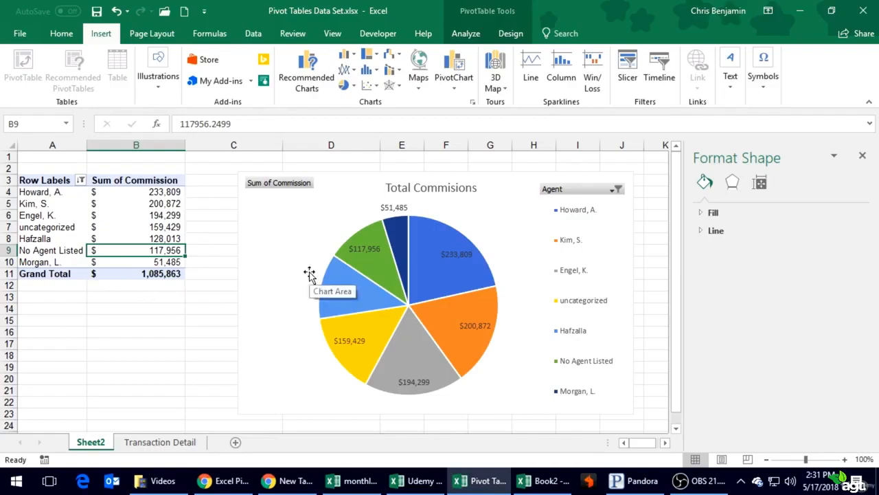
# - Rename the chart title as "Top 7 Commision Earners" and deselect the chart
pyautogui.click(437, 187)
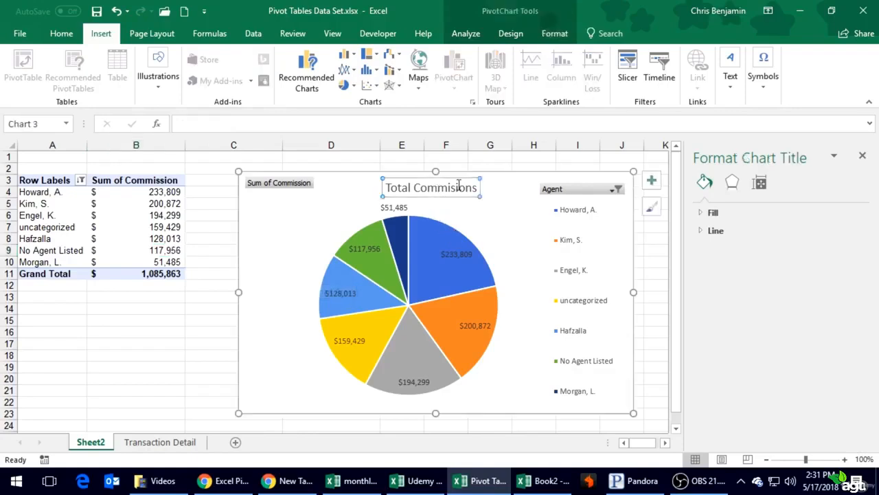
pyautogui.click(459, 187)
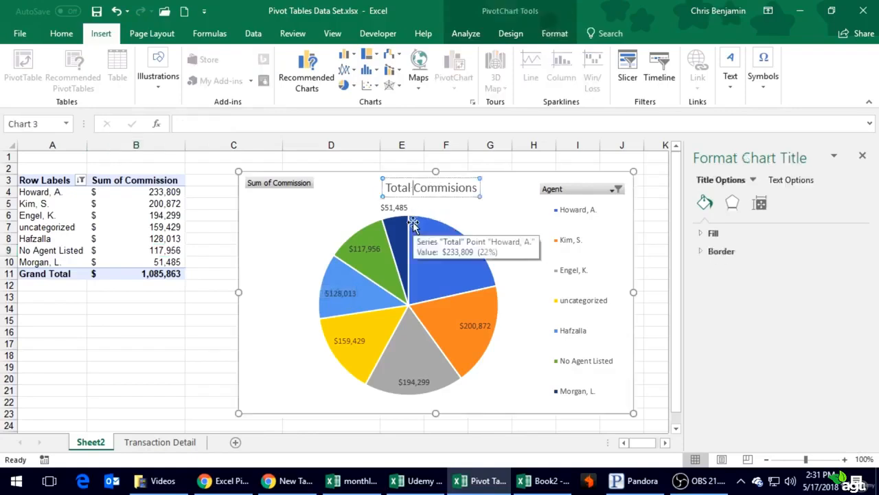
pyautogui.press('BackSpace')
pyautogui.press('BackSpace')
pyautogui.press('BackSpace')
pyautogui.press('BackSpace')
pyautogui.press('BackSpace')
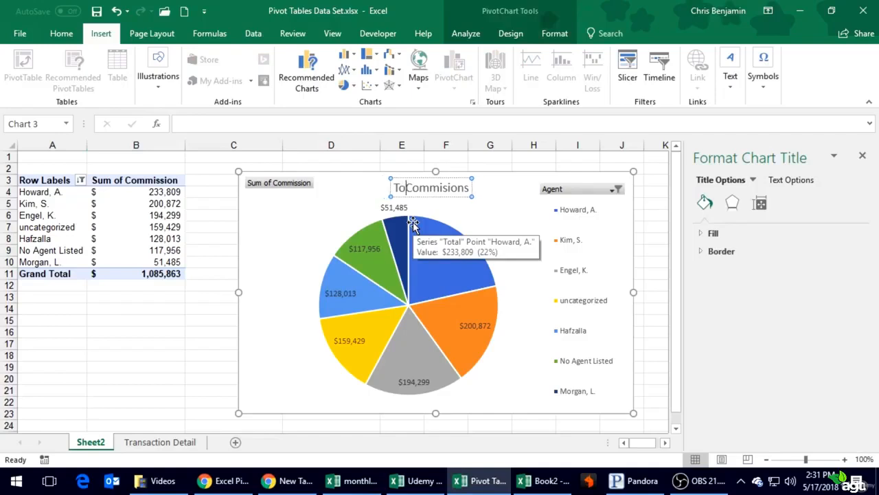
pyautogui.write('op 7')
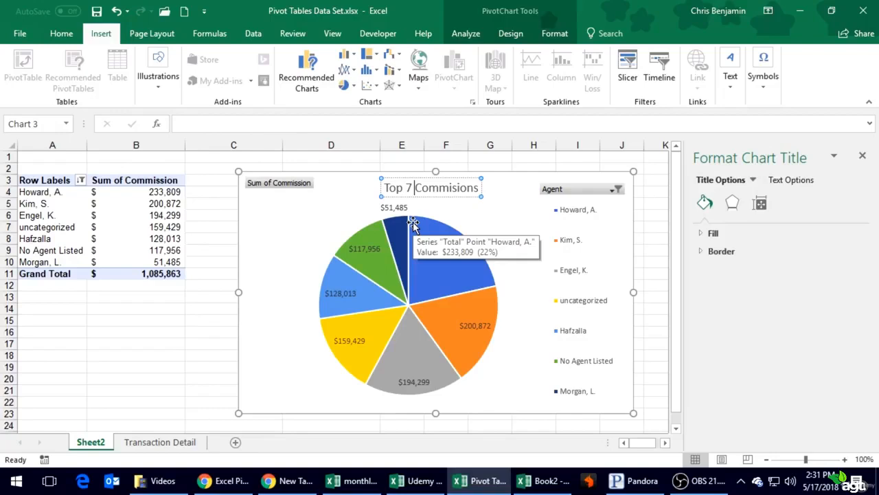
pyautogui.press('End')
pyautogui.press('BackSpace')
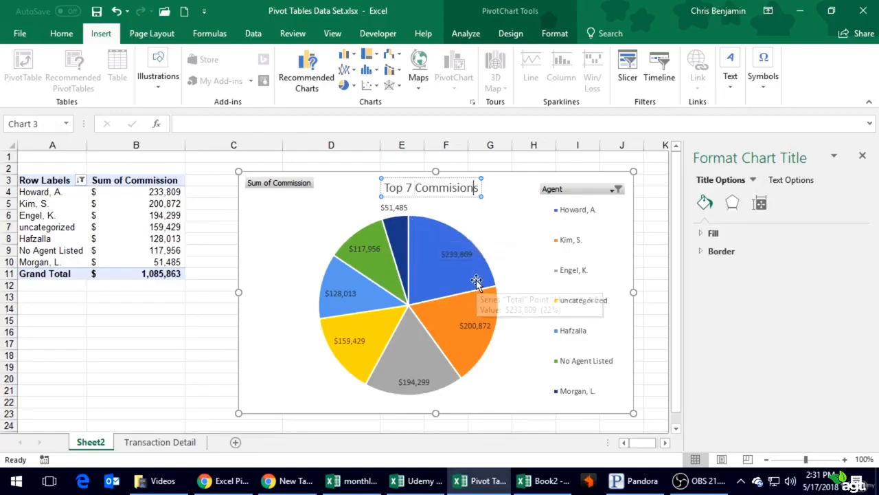
pyautogui.write('Earners')
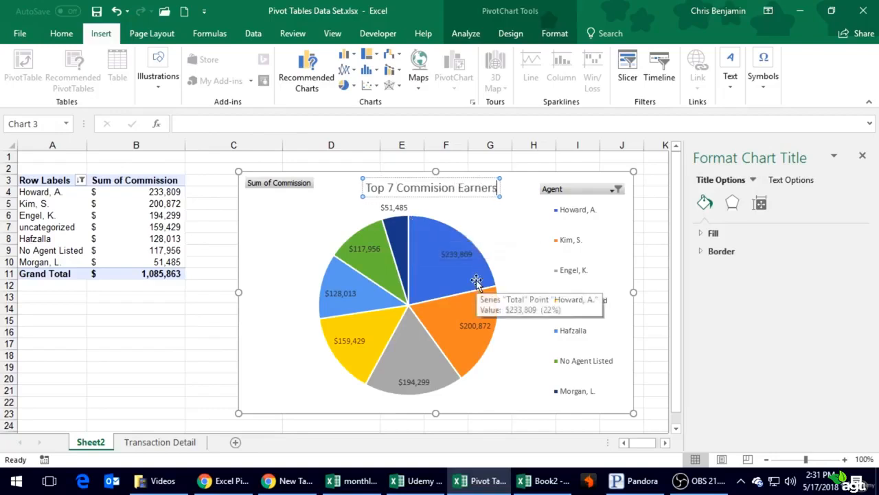
pyautogui.click(165, 353)
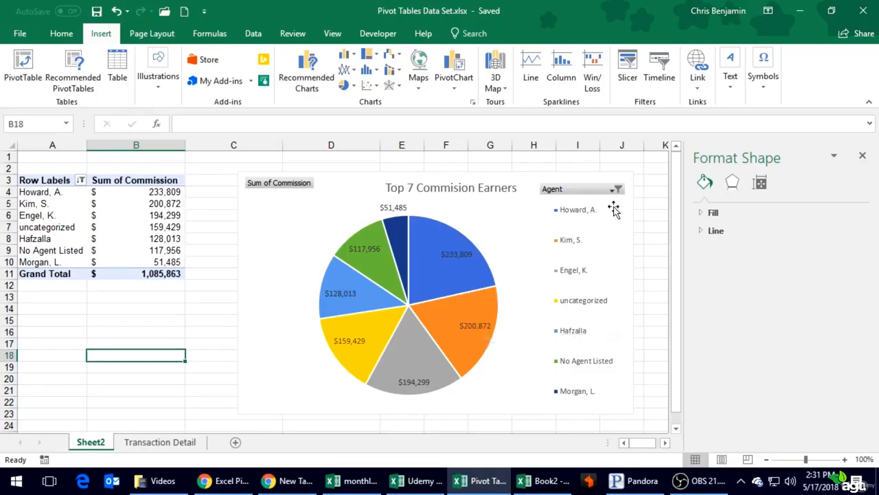
# - Shorten the Agent legend from its lower edge to about two thirds of its height
pyautogui.click(591, 201)
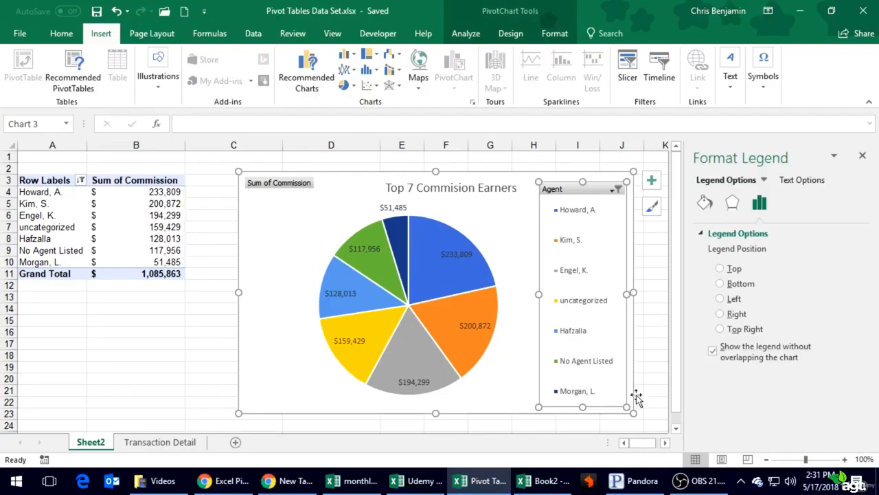
pyautogui.moveTo(623, 403); pyautogui.dragTo(623, 334)
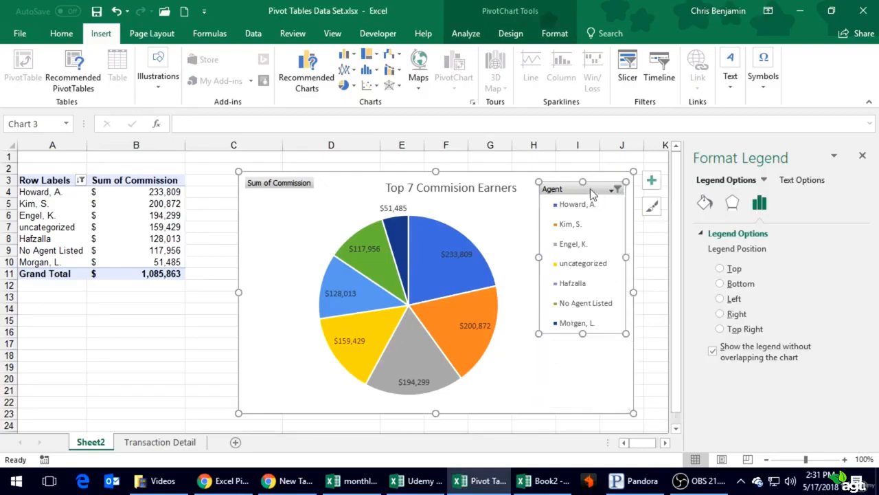
# - Move the Agent legend down to the pie's mid-height and shift the chart title left so it sits centred above the pie
pyautogui.moveTo(588, 186); pyautogui.dragTo(585, 227)
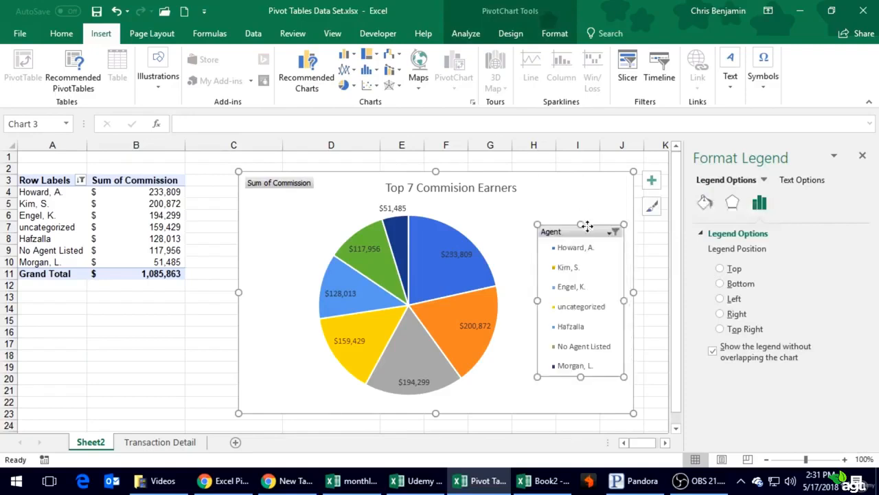
pyautogui.click(416, 194)
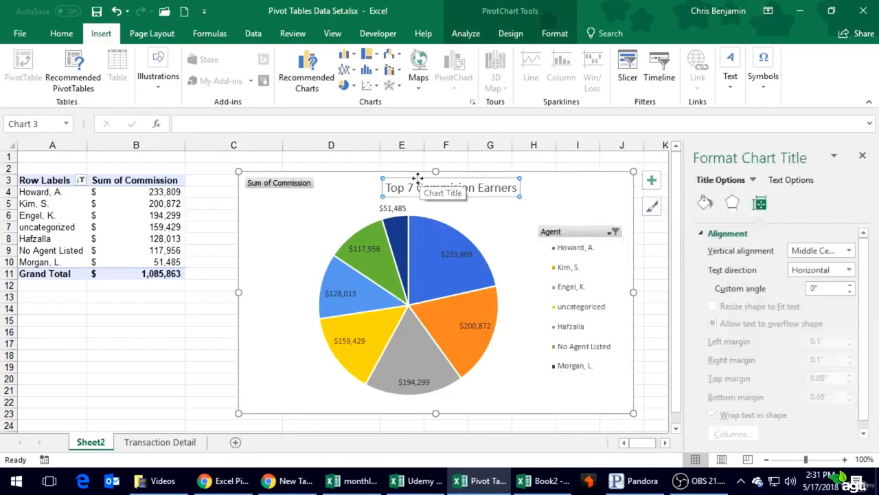
pyautogui.moveTo(416, 177); pyautogui.dragTo(372, 176)
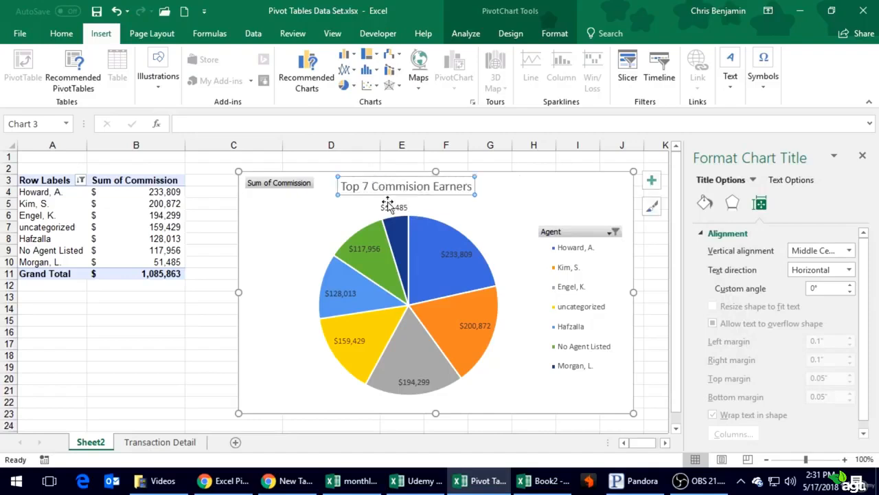
pyautogui.click(489, 218)
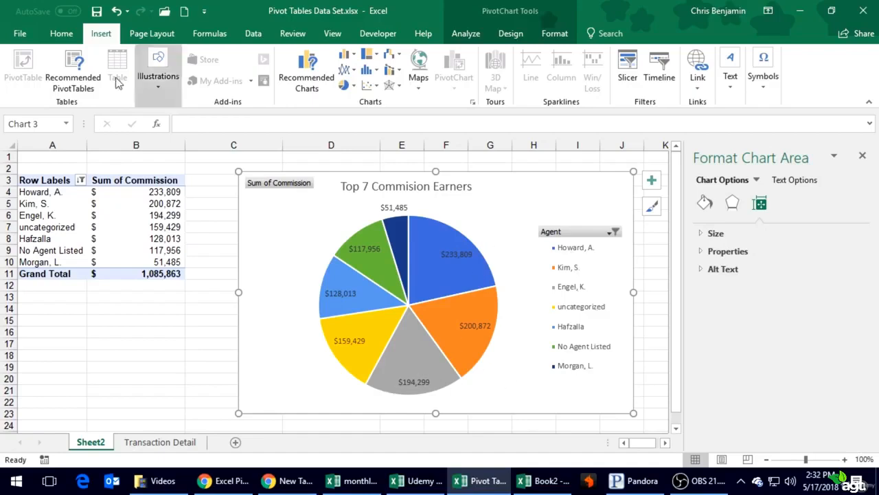
# - Rename the Sheet2 worksheet as "Top 7 Commission Earners" and save the workbook
pyautogui.click(97, 11)
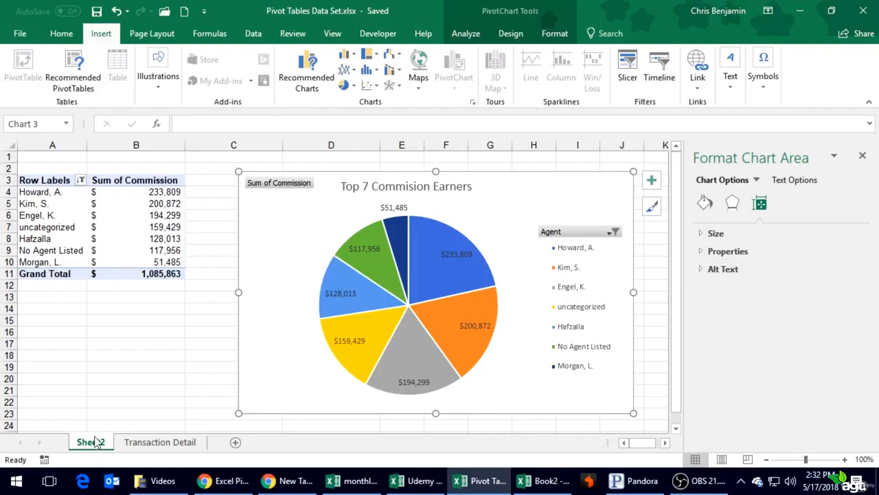
pyautogui.doubleClick(100, 445)
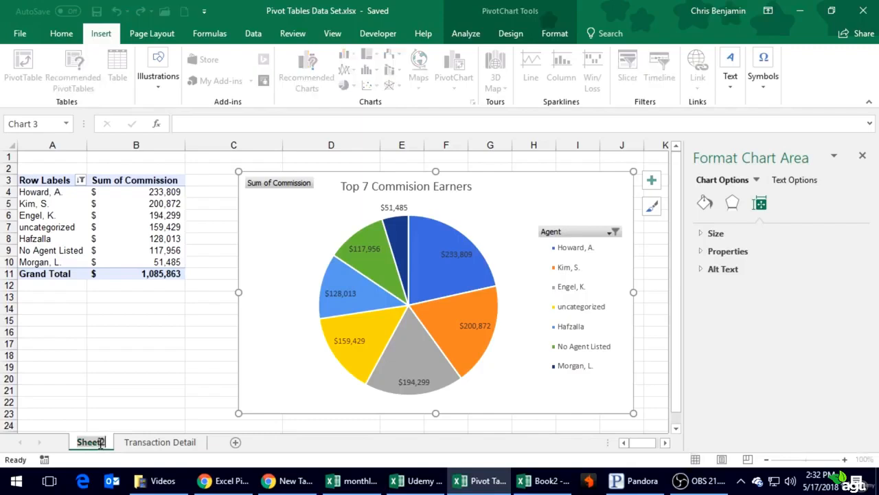
pyautogui.press('Escape')
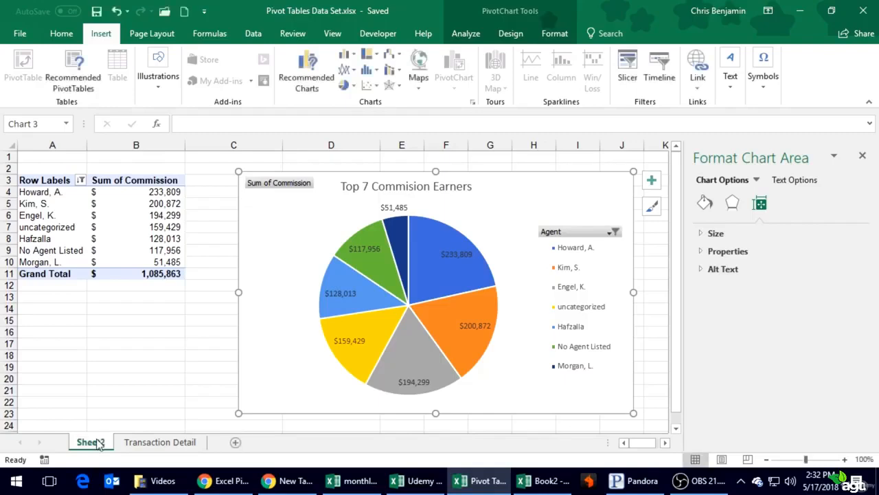
pyautogui.rightClick(96, 442)
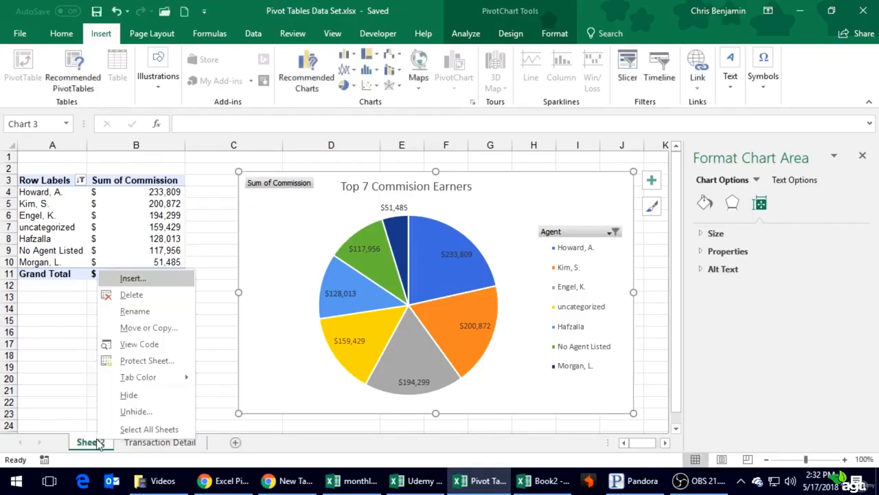
pyautogui.click(135, 311)
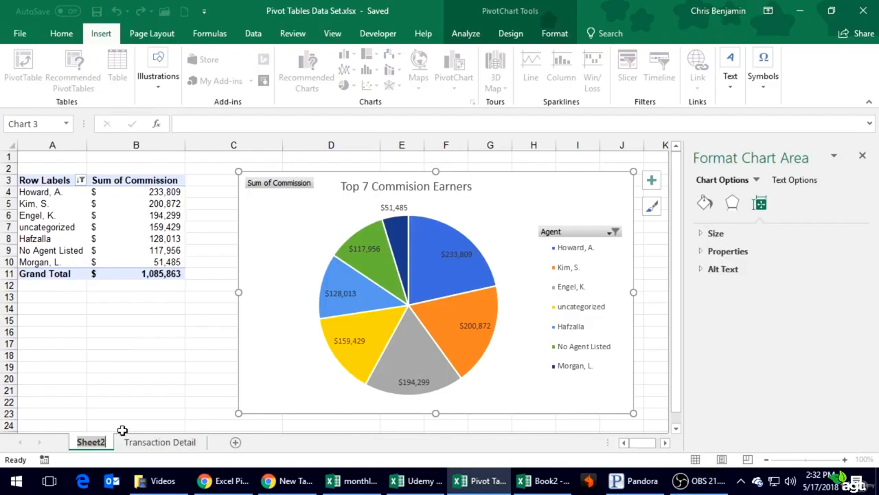
pyautogui.press('BackSpace')
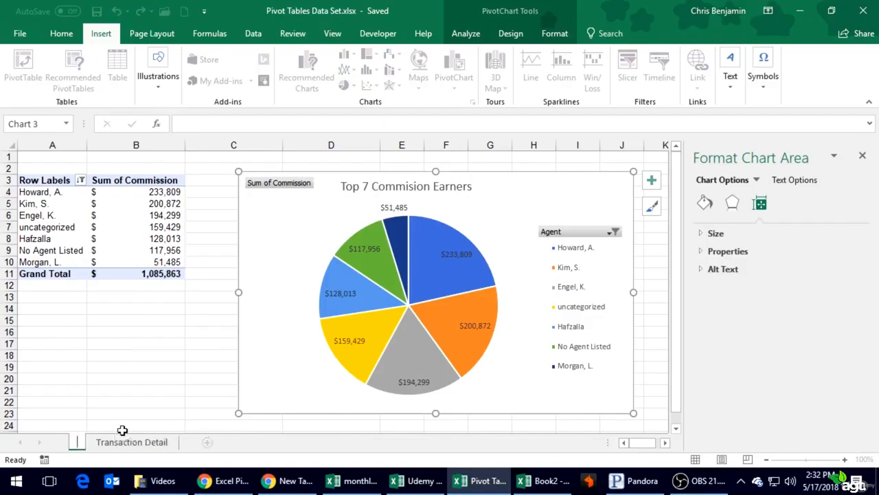
pyautogui.write('Top 7 Comm')
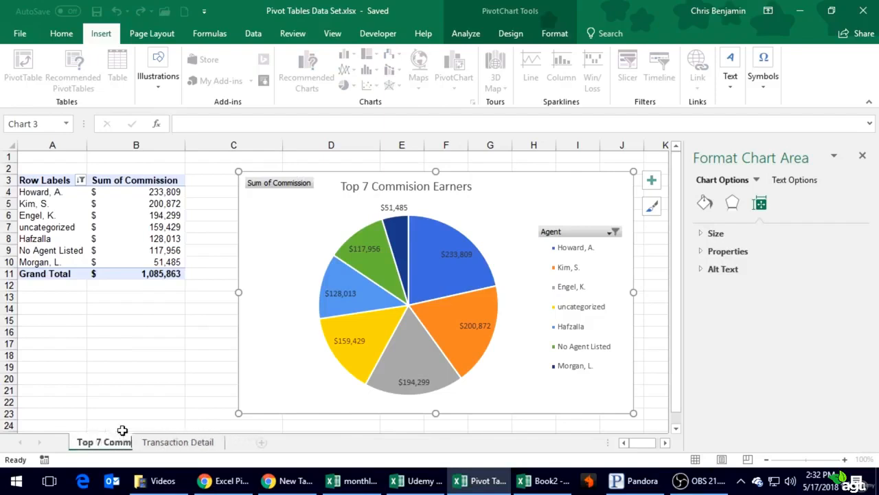
pyautogui.write('ission Earners')
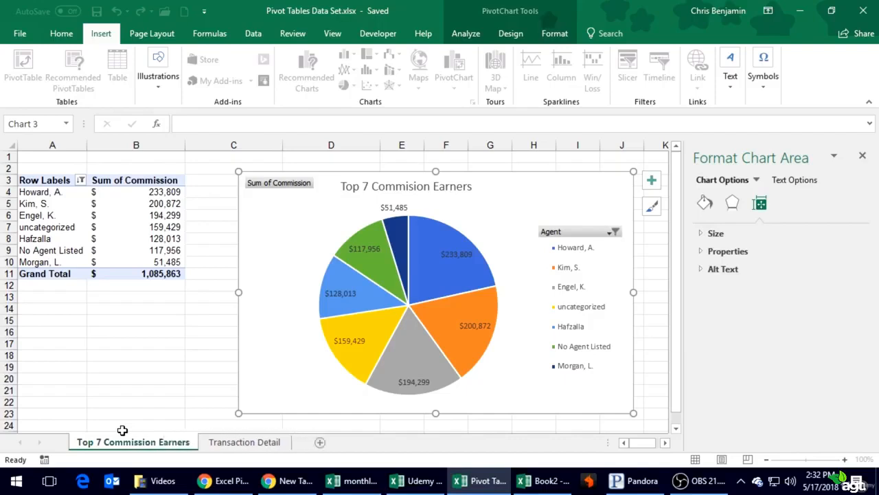
pyautogui.press('Return')
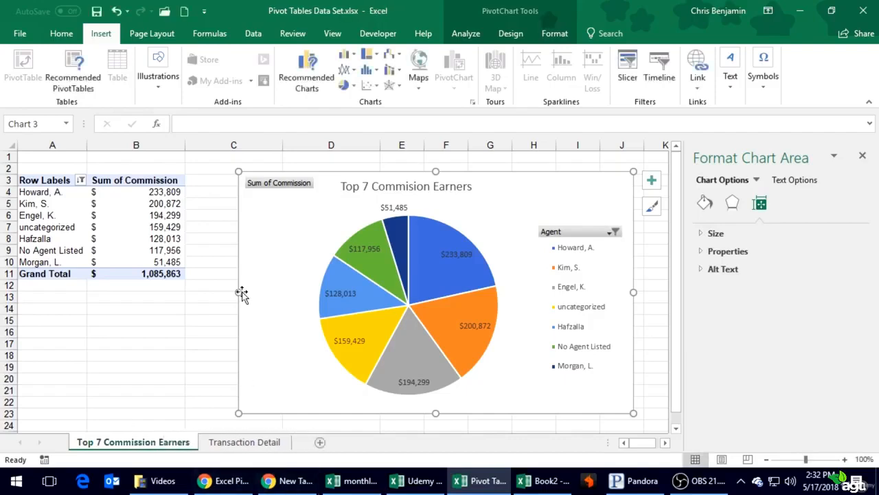
pyautogui.click(218, 310)
pyautogui.click(97, 11)
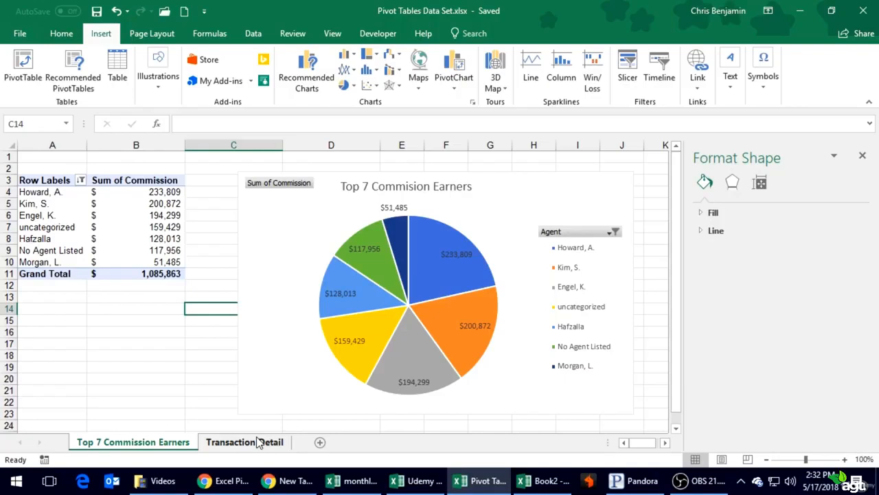
# - Close the Format Shape pane while on the Transaction Detail sheet and return to the Top 7 Commission Earners sheet
pyautogui.click(255, 441)
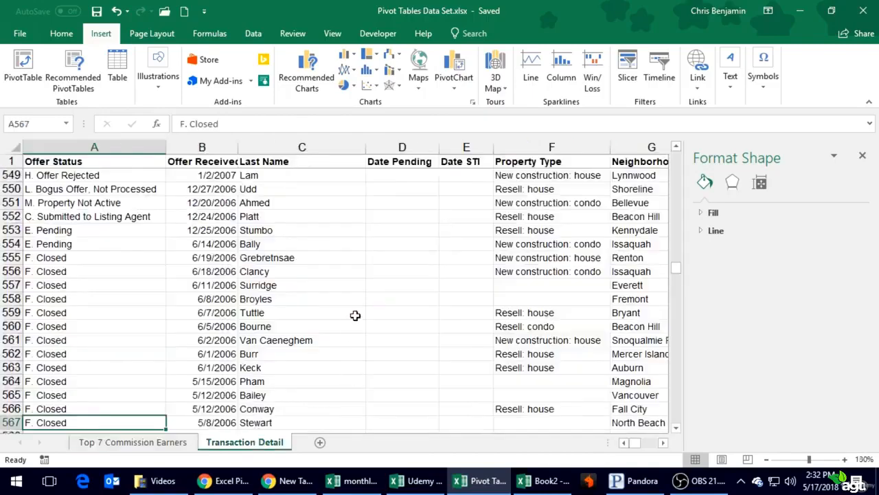
pyautogui.click(862, 156)
pyautogui.click(129, 441)
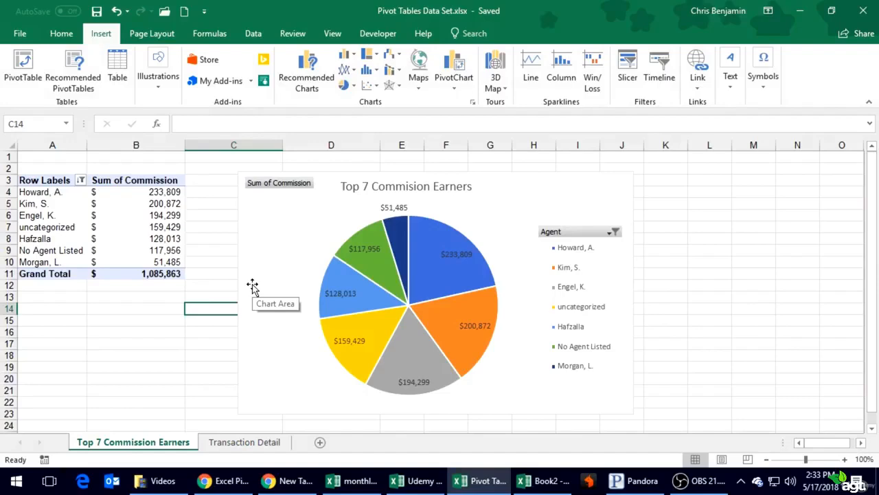
# - Examine the Transaction Detail sheet's columns, from Last Name across to Commission and back to Neighborhood, for fields to summarize
pyautogui.click(266, 442)
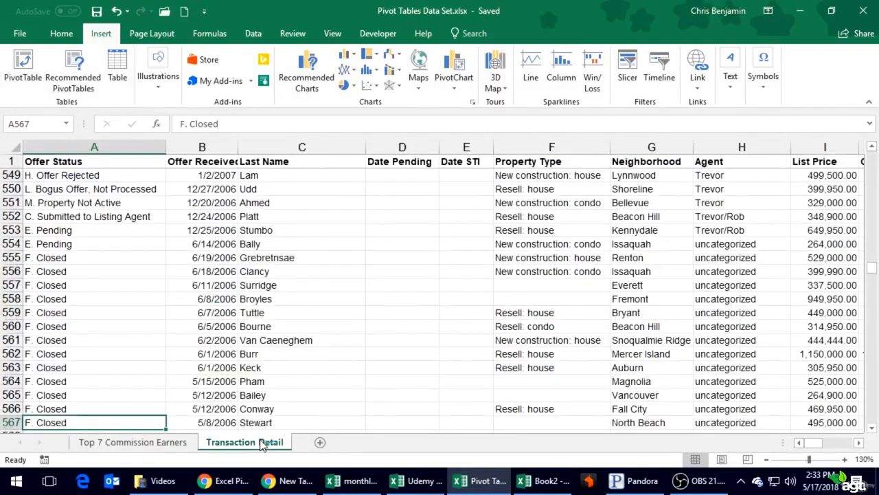
pyautogui.click(314, 321)
pyautogui.press('Right')
pyautogui.press('Right')
pyautogui.press('Right')
pyautogui.press('Right')
pyautogui.press('Right')
pyautogui.press('Right')
pyautogui.press('Right')
pyautogui.press('Right')
pyautogui.press('Right')
pyautogui.press('Right')
pyautogui.press('Right')
pyautogui.press('Right')
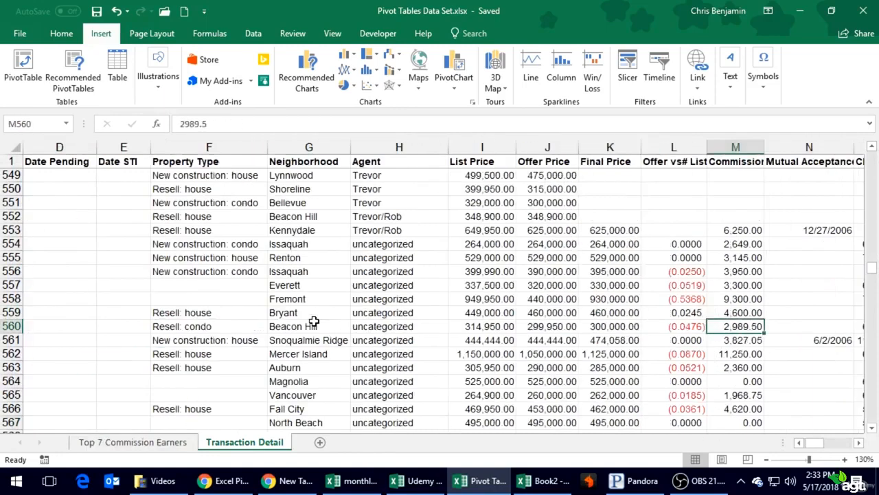
pyautogui.press('Left')
pyautogui.press('Left')
pyautogui.press('Left')
pyautogui.press('Left')
pyautogui.press('Left')
pyautogui.press('Left')
pyautogui.press('Up')
pyautogui.press('Up')
pyautogui.press('Up')
pyautogui.press('Up')
pyautogui.press('Up')
pyautogui.press('Up')
pyautogui.press('Up')
pyautogui.press('Up')
pyautogui.press('Up')
pyautogui.press('Up')
pyautogui.press('Up')
pyautogui.press('Up')
pyautogui.press('Up')
pyautogui.press('Up')
pyautogui.press('Up')
pyautogui.press('Up')
pyautogui.press('Up')
pyautogui.press('Up')
pyautogui.press('Up')
pyautogui.press('Up')
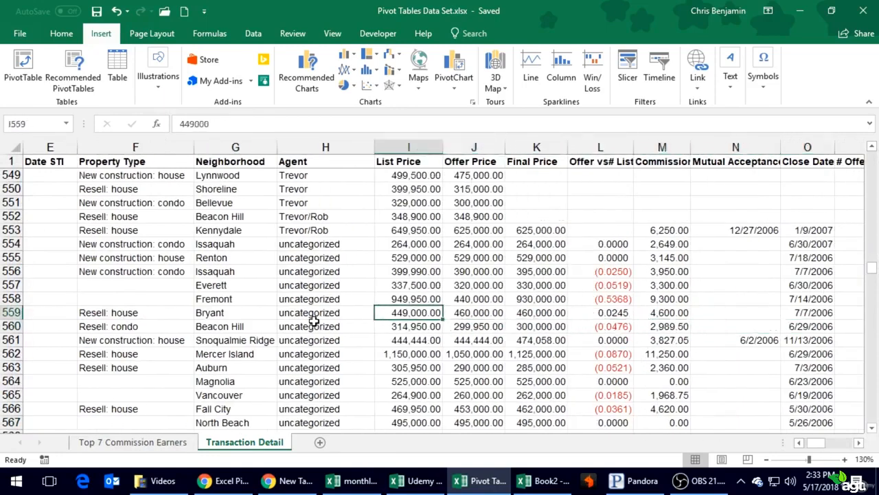
pyautogui.press('Left')
pyautogui.press('Left')
pyautogui.press('Left')
pyautogui.press('Right')
pyautogui.press('Up')
pyautogui.press('Up')
pyautogui.press('Up')
pyautogui.press('Up')
pyautogui.press('Up')
pyautogui.press('Up')
pyautogui.press('Up')
pyautogui.press('Up')
pyautogui.press('Up')
pyautogui.press('Up')
pyautogui.press('Up')
pyautogui.press('Up')
pyautogui.press('Up')
pyautogui.press('Up')
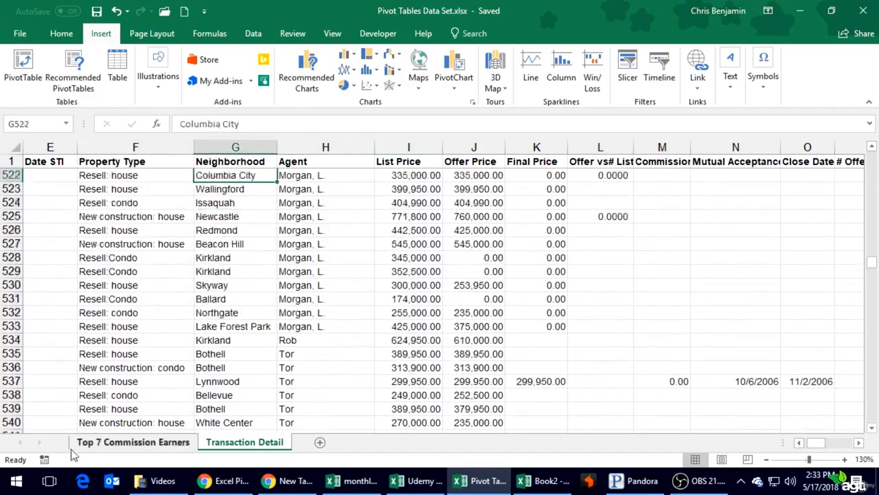
# - Create a pivot table on a new worksheet from the Transaction Detail data in A1:R827
pyautogui.click(85, 189)
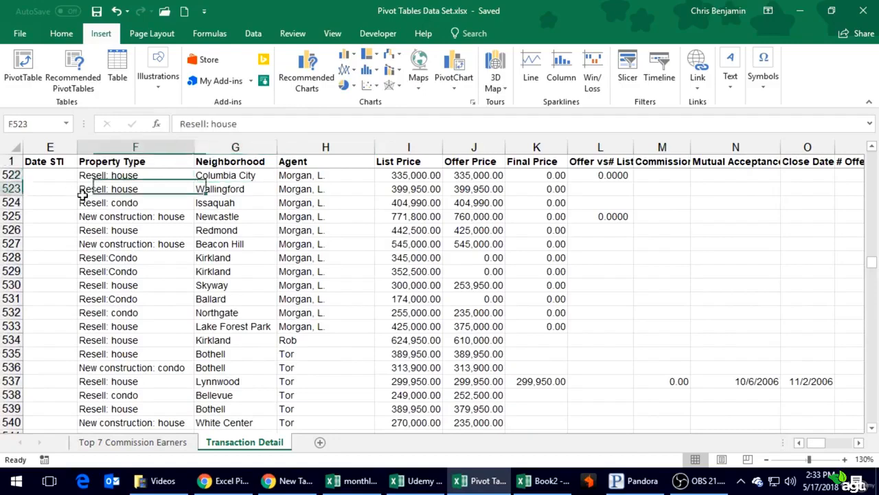
pyautogui.click(21, 68)
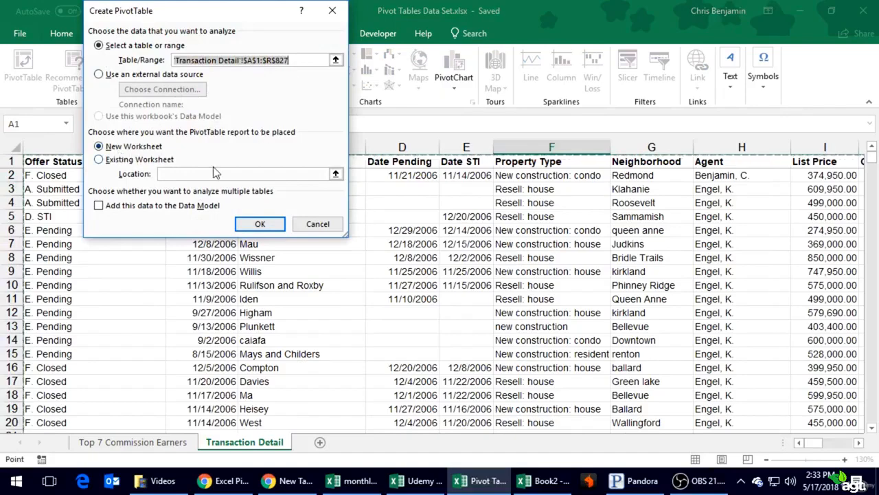
pyautogui.click(261, 224)
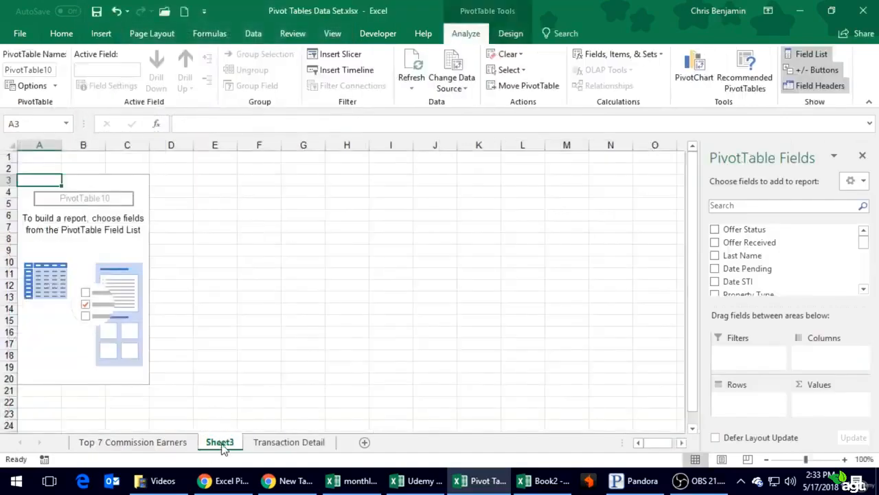
# - Rename the new pivot table's worksheet as "Avg List Price by Neighborhood"
pyautogui.doubleClick(220, 442)
pyautogui.write('Avg')
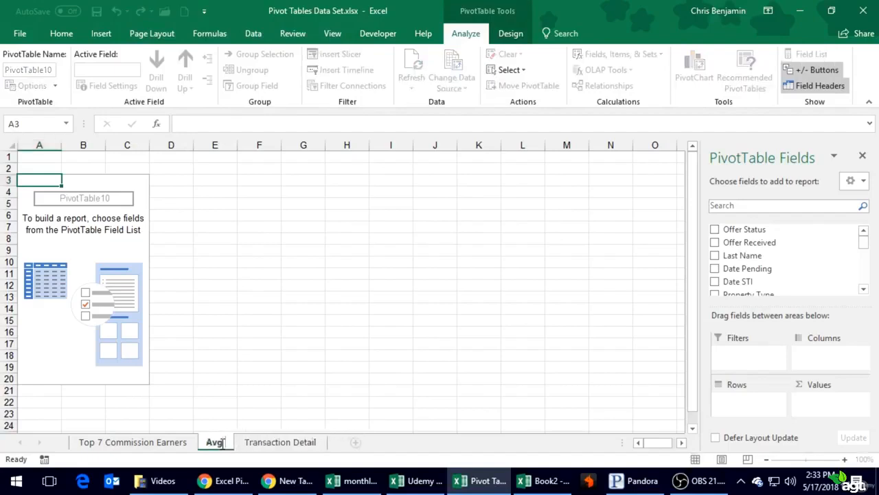
pyautogui.write(' List Price by')
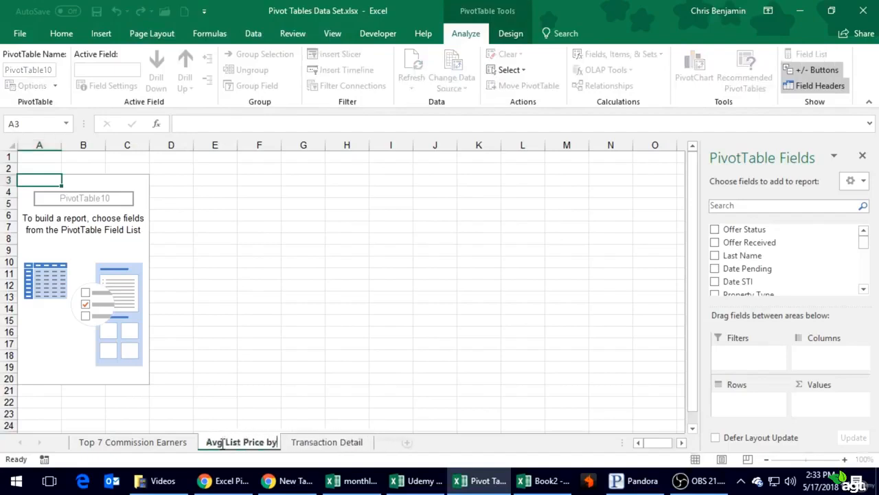
pyautogui.write(' Neighborhood')
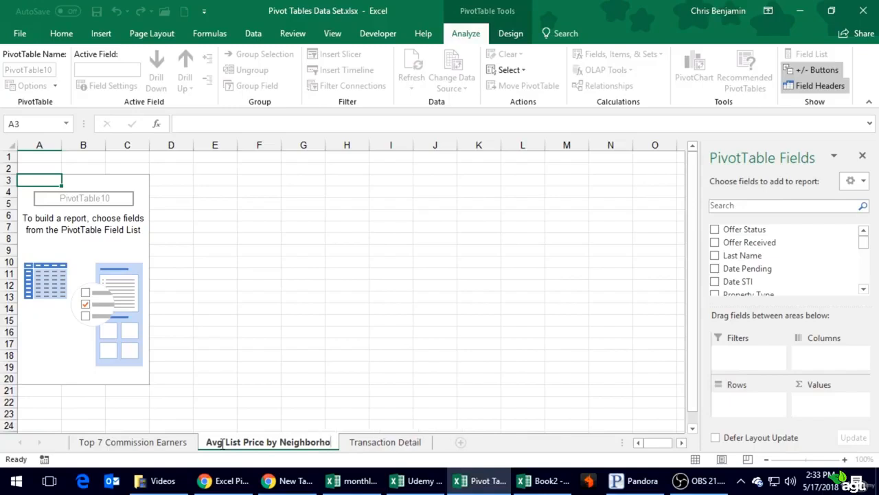
pyautogui.press('Return')
# - Add the Neighborhood field to the Rows area of the new pivot table
pyautogui.click(114, 285)
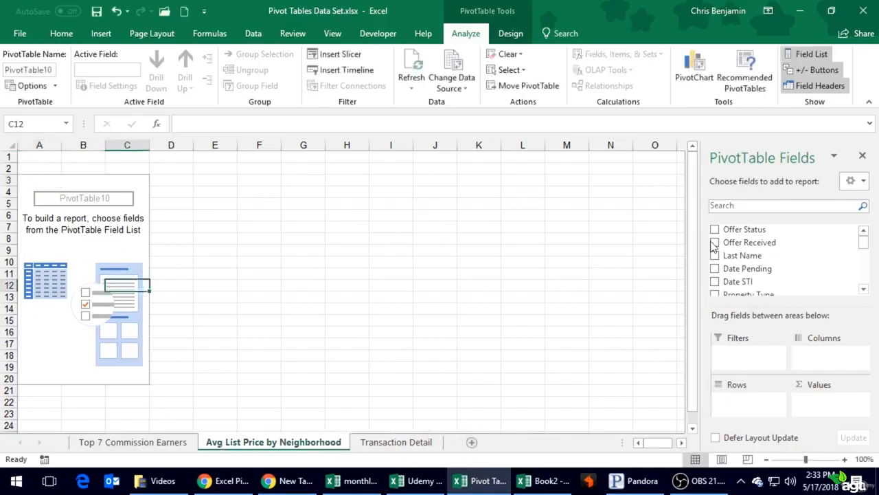
pyautogui.click(864, 291)
pyautogui.click(863, 292)
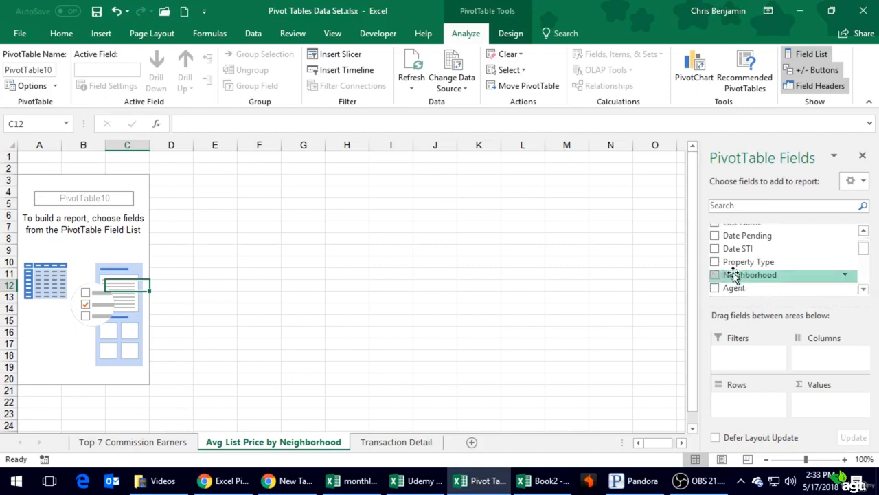
pyautogui.moveTo(734, 275); pyautogui.dragTo(740, 402)
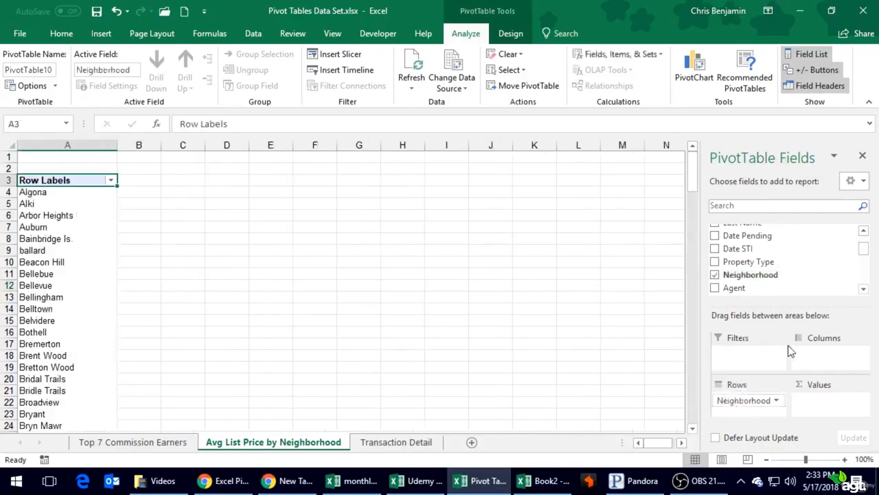
# - Look through the pivot table's neighborhood row labels down to the grand total, checking for inconsistent spellings and blank entries
pyautogui.click(147, 276)
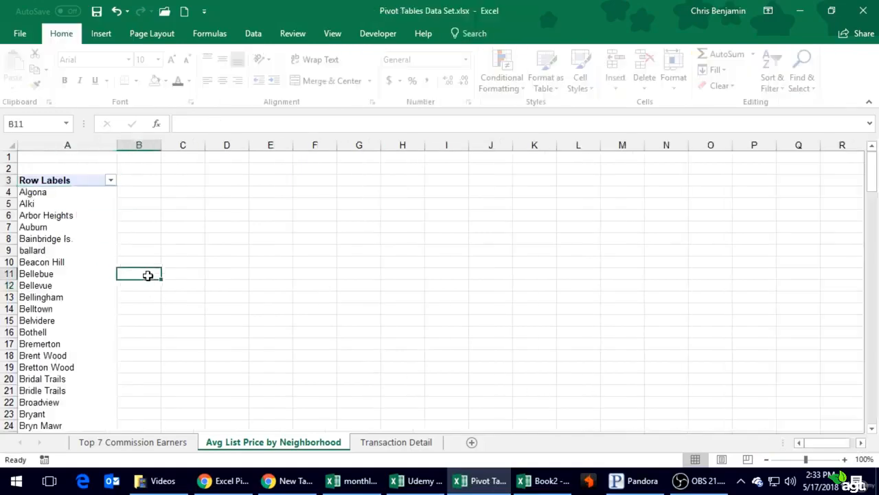
pyautogui.scroll(-20, 148, 276)
pyautogui.scroll(-20, 148, 275)
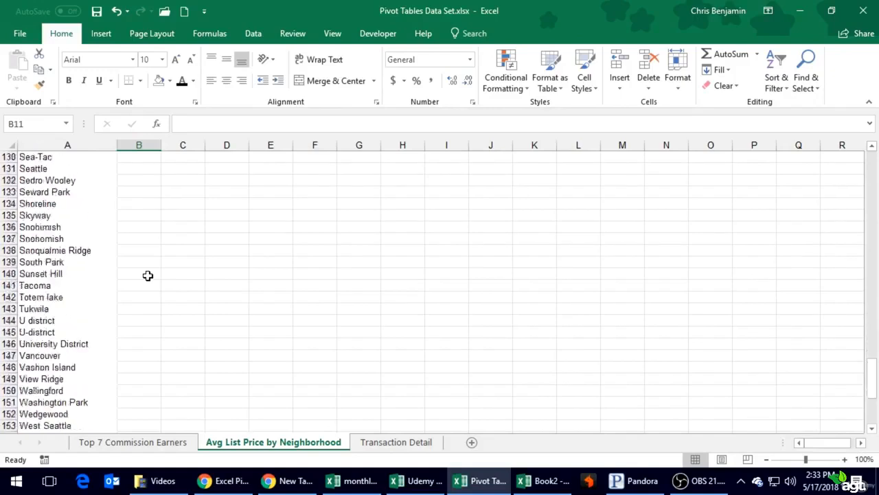
pyautogui.scroll(5, 148, 276)
pyautogui.scroll(2, 147, 276)
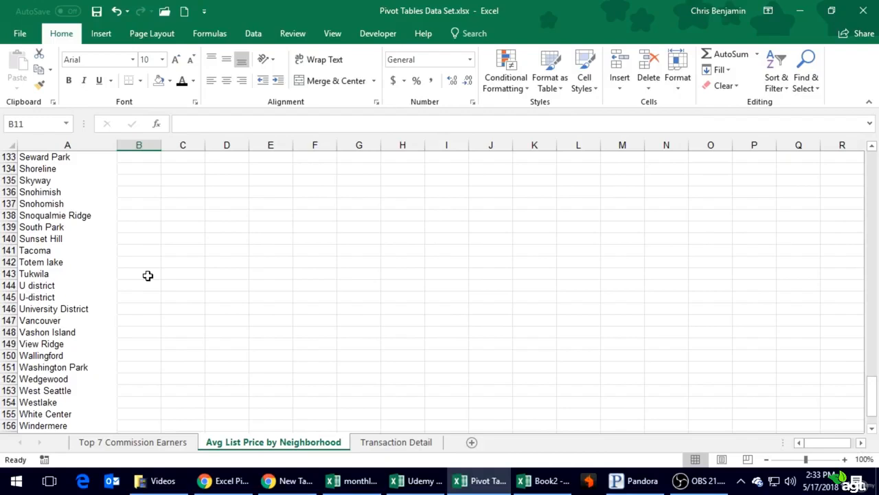
pyautogui.scroll(-4, 106, 261)
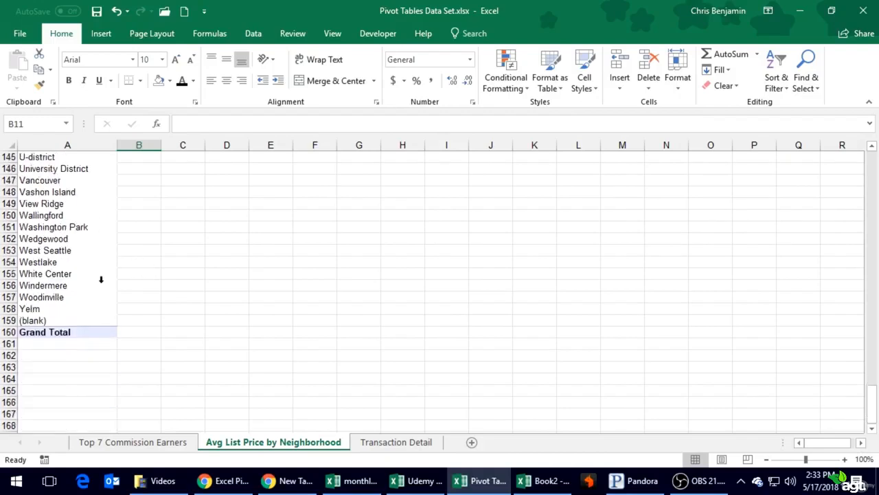
pyautogui.click(43, 319)
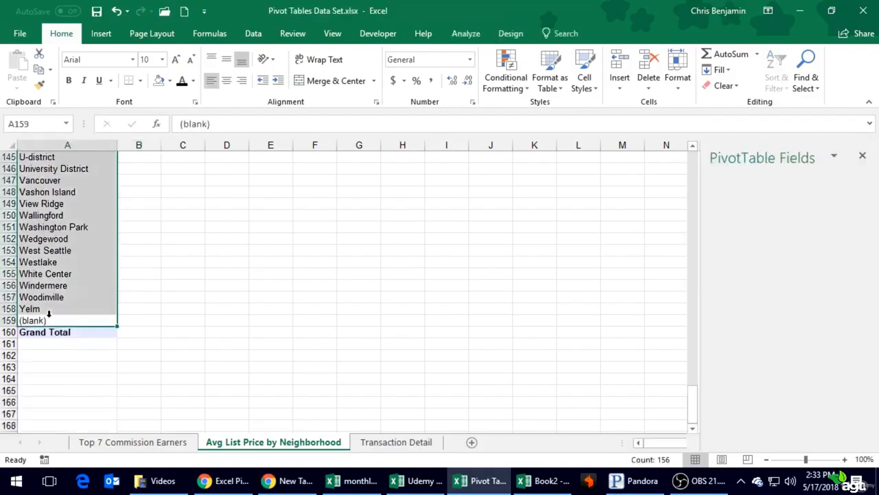
pyautogui.click(186, 291)
pyautogui.scroll(20, 188, 290)
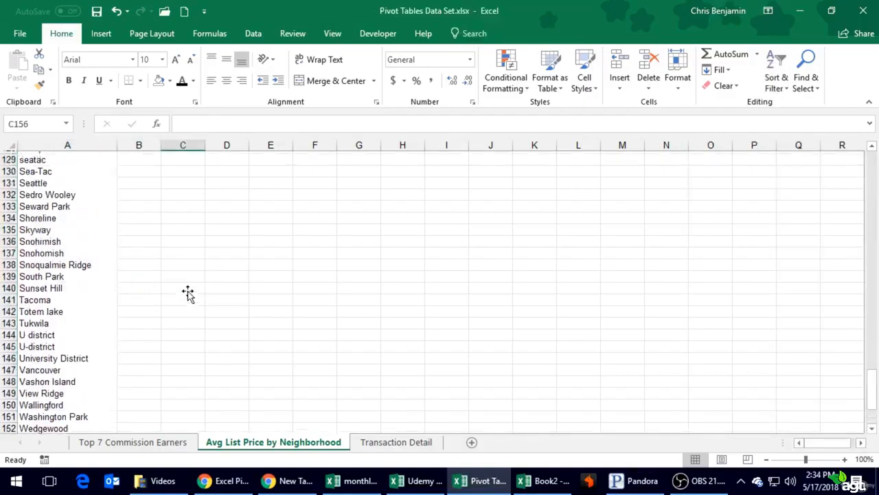
# - Add the List Price field to the pivot table's Values area and apply the dollar Accounting format to its column
pyautogui.scroll(3, 188, 291)
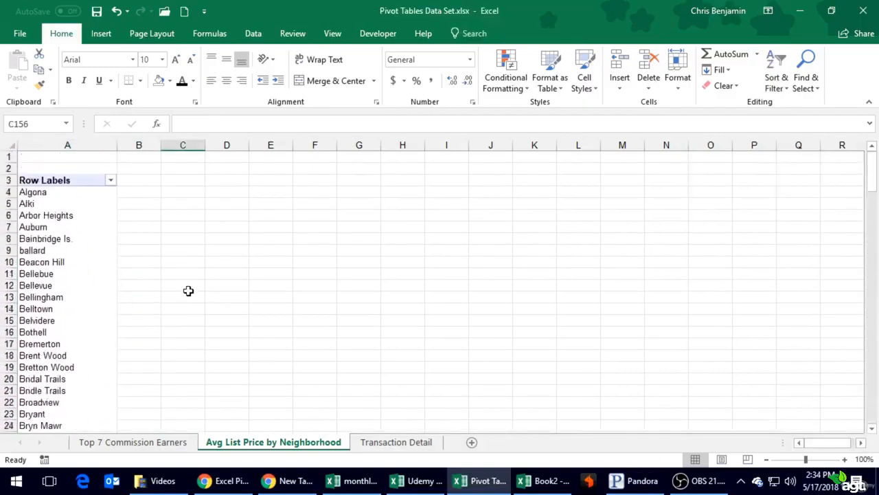
pyautogui.click(28, 297)
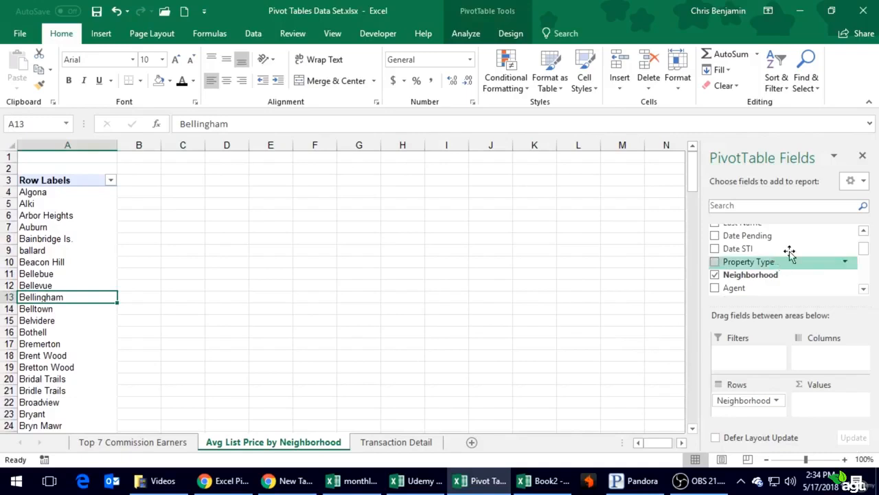
pyautogui.click(863, 289)
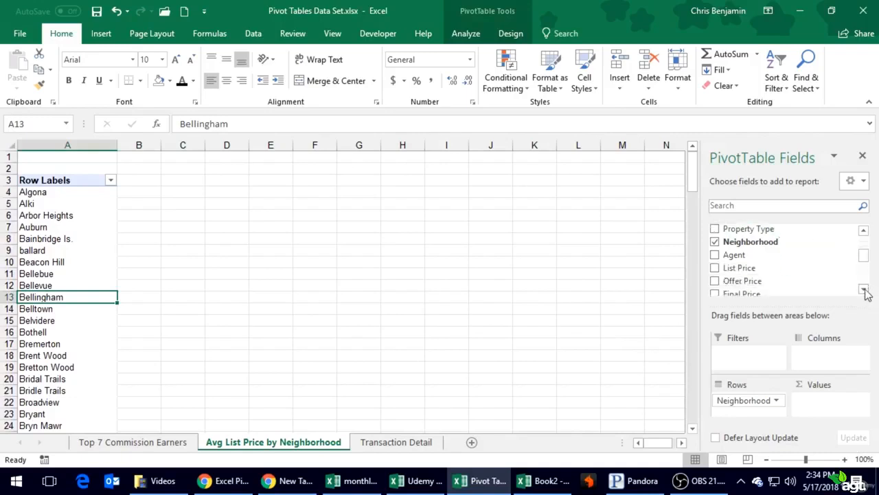
pyautogui.click(716, 270)
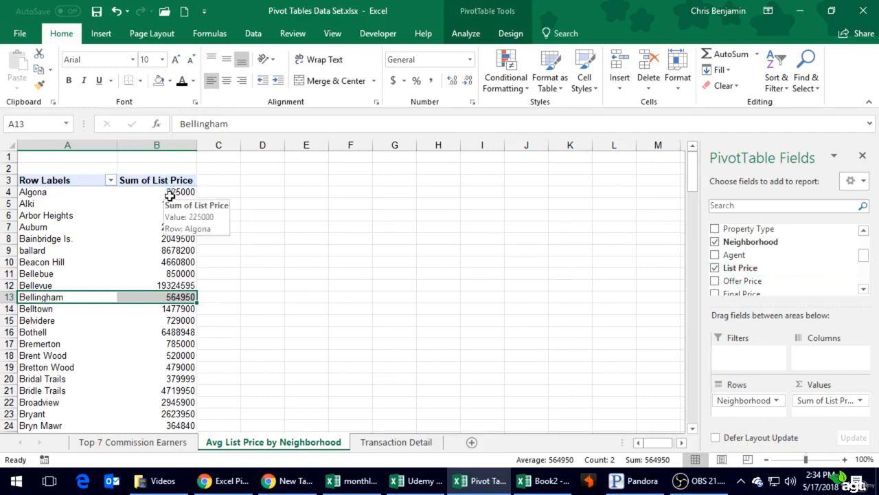
pyautogui.click(177, 145)
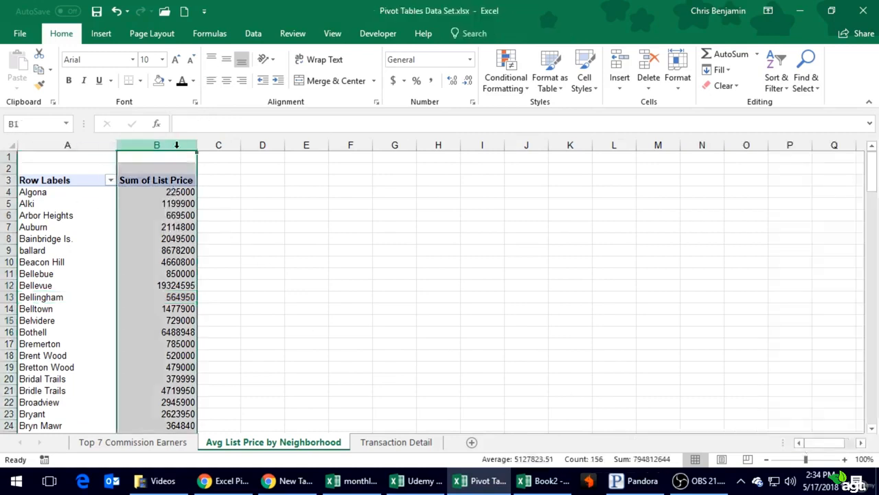
pyautogui.click(393, 80)
# - Change the List Price value field to summarize by Average instead of Sum
pyautogui.click(177, 206)
pyautogui.rightClick(176, 206)
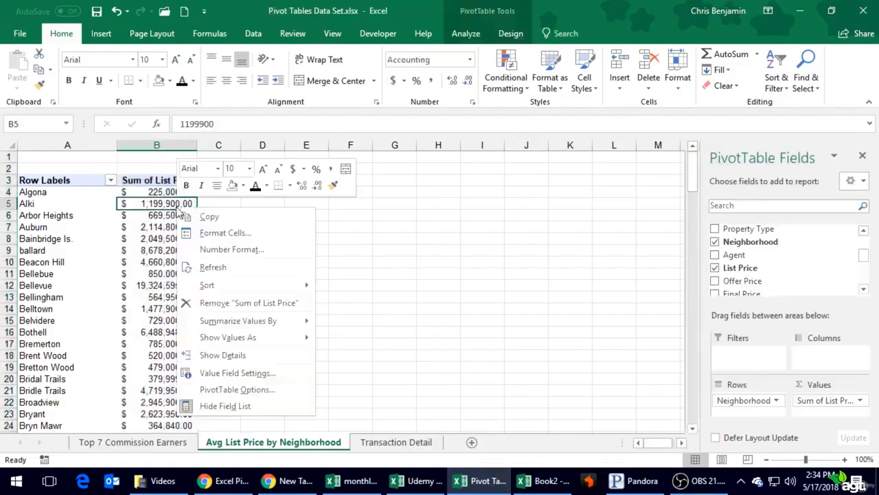
pyautogui.click(237, 372)
pyautogui.click(146, 386)
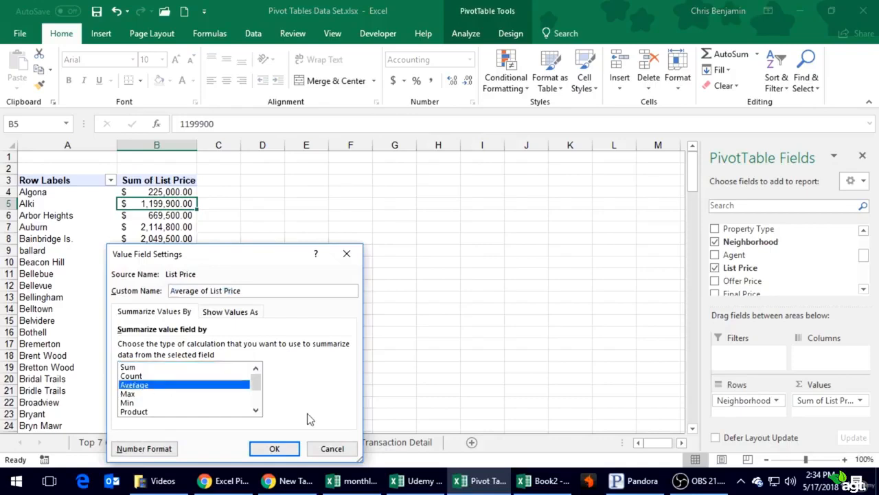
pyautogui.click(275, 448)
# - Sort the neighborhoods by average list price from largest to smallest
pyautogui.click(147, 214)
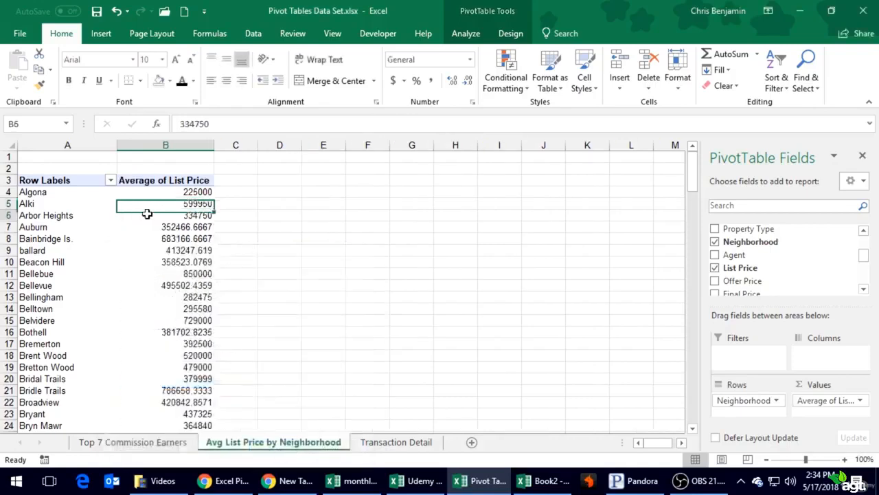
pyautogui.rightClick(147, 215)
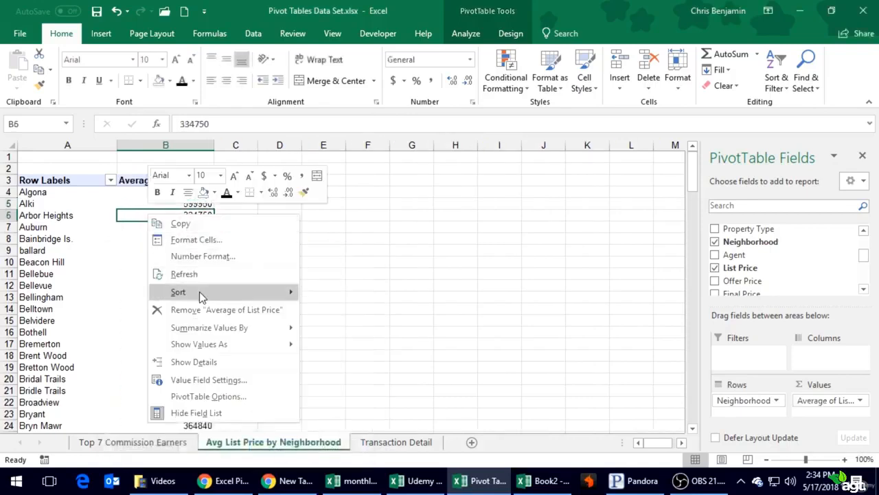
pyautogui.moveTo(199, 291)
pyautogui.click(369, 312)
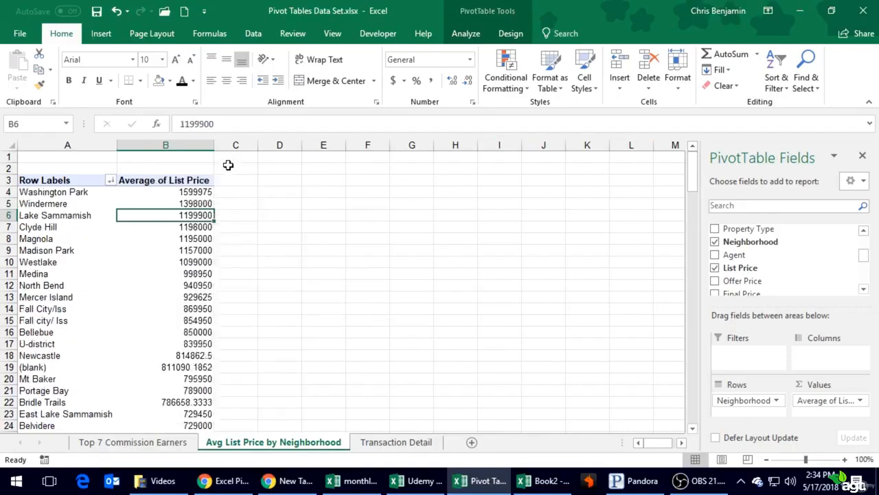
# - Apply the dollar Accounting format to the Average of List Price column for the neighborhoods
pyautogui.click(198, 145)
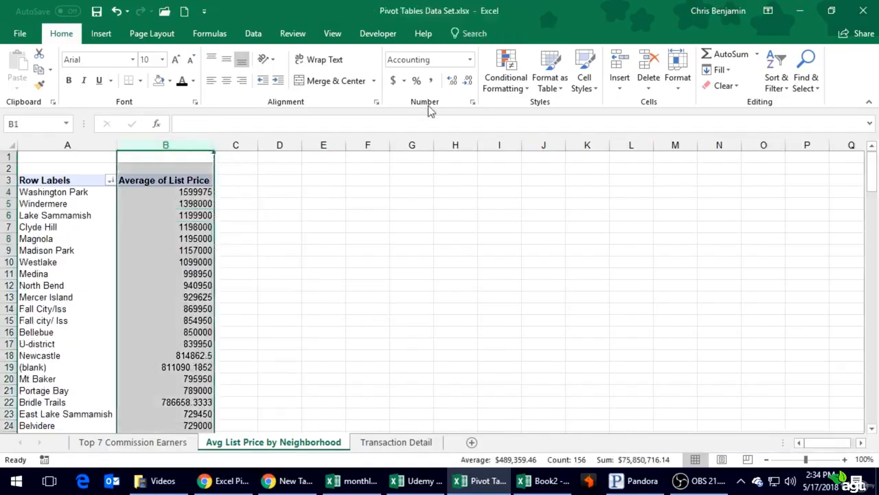
pyautogui.click(393, 80)
pyautogui.click(280, 192)
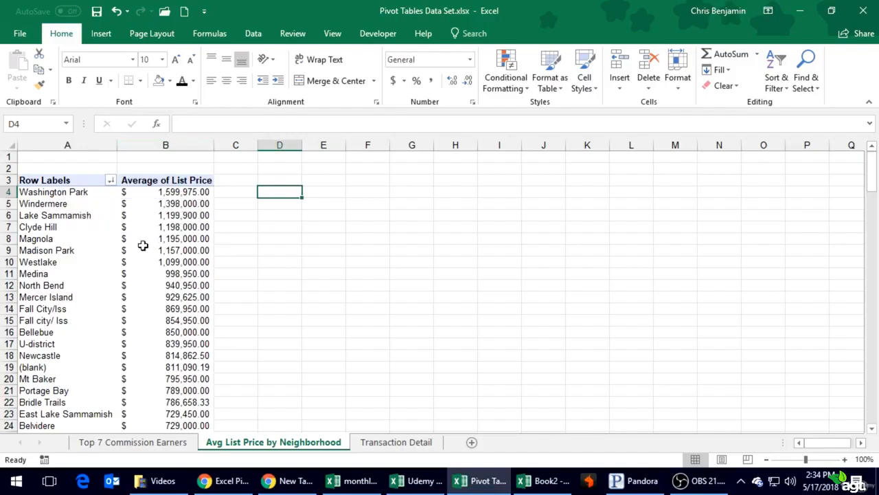
# - Review the sorted neighborhood averages down to the grand total, checking for missing prices and misspelled neighborhood names
pyautogui.scroll(-6, 168, 292)
pyautogui.scroll(6, 170, 290)
pyautogui.scroll(-6, 131, 251)
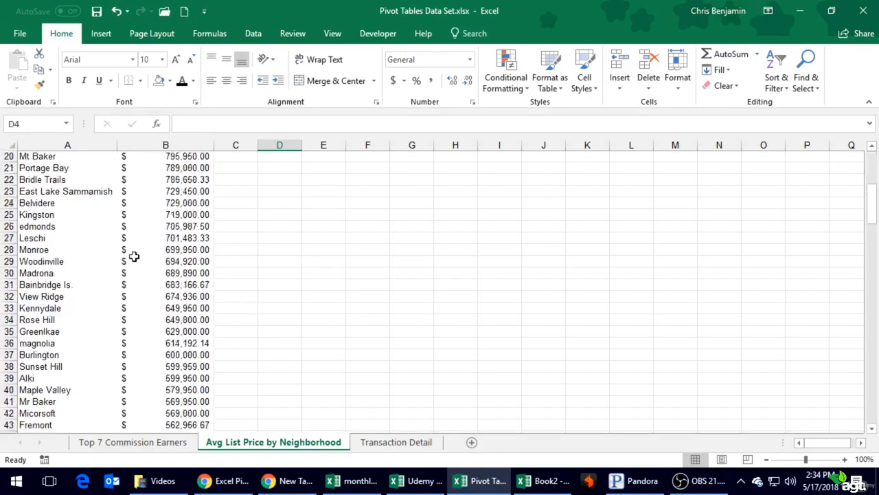
pyautogui.scroll(-9, 134, 256)
pyautogui.scroll(15, 134, 257)
pyautogui.scroll(-13, 134, 256)
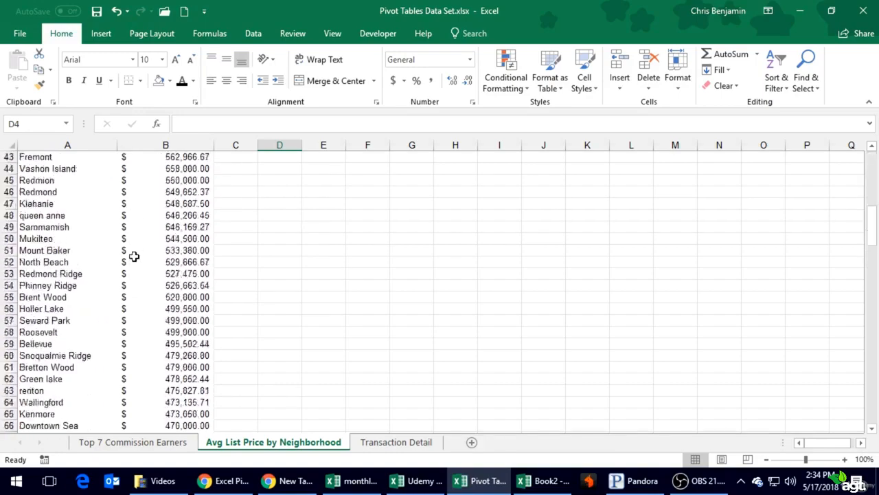
pyautogui.scroll(-20, 134, 257)
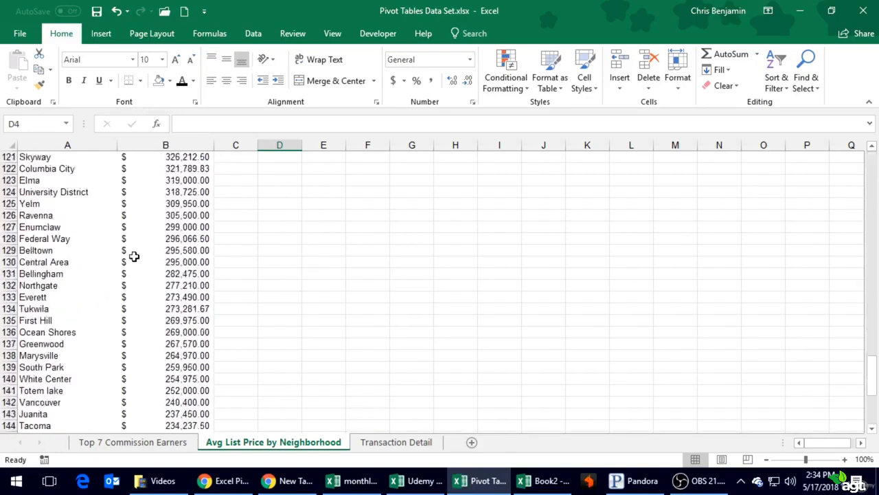
pyautogui.scroll(-2, 134, 256)
pyautogui.scroll(-8, 134, 256)
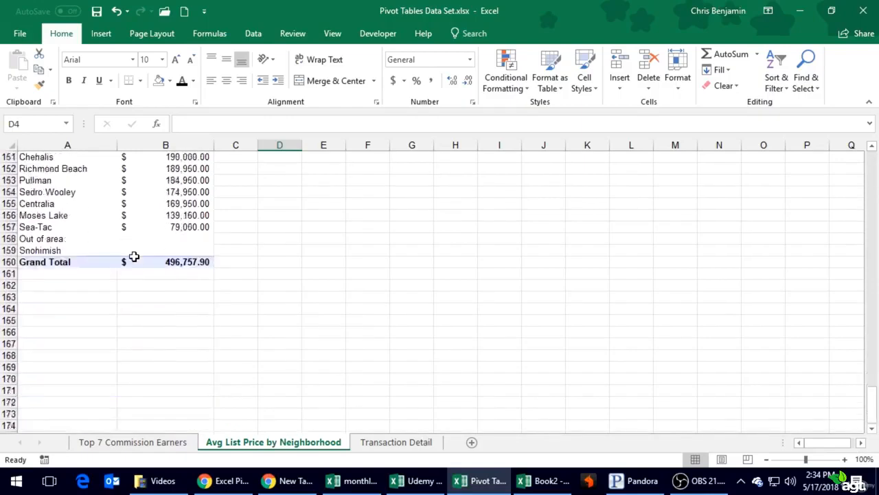
pyautogui.click(61, 207)
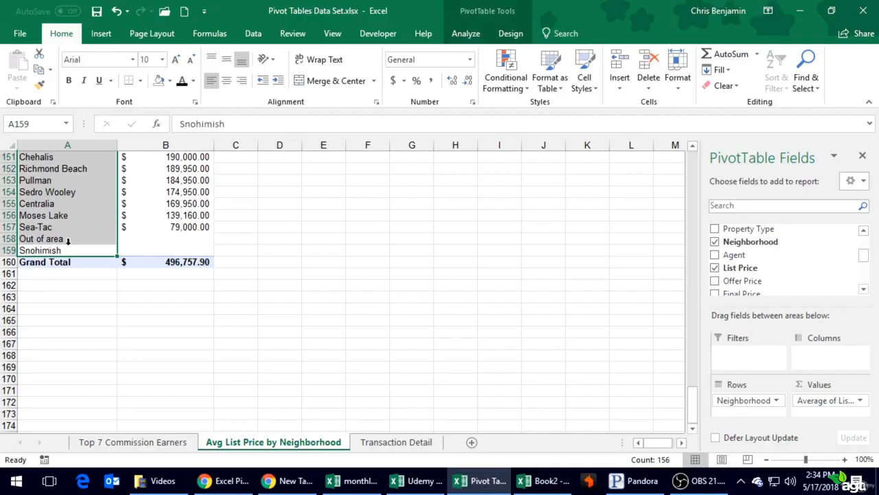
pyautogui.click(68, 241)
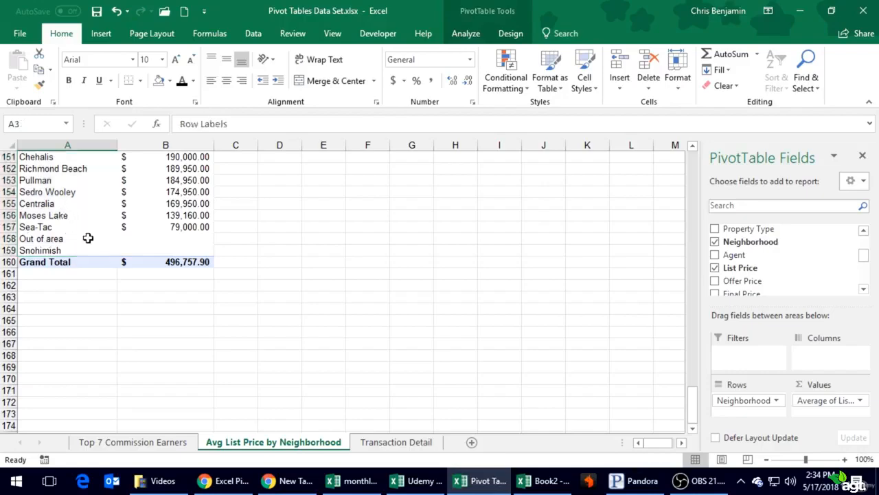
pyautogui.scroll(20, 88, 239)
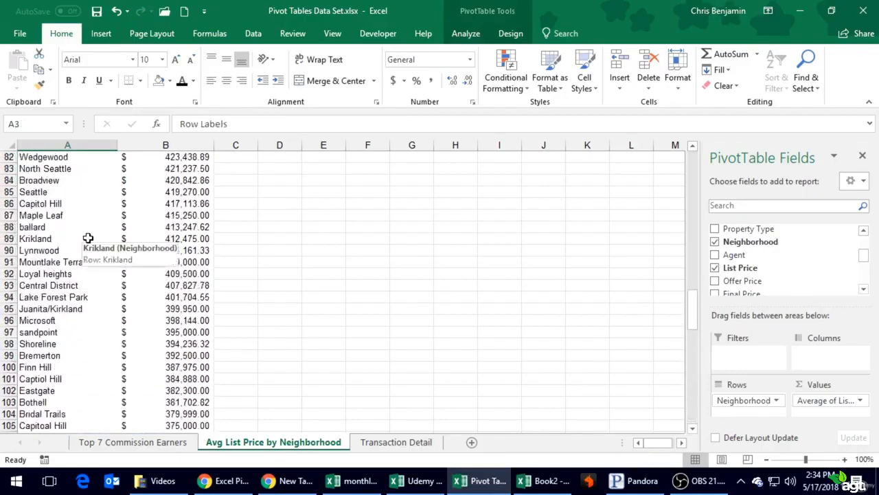
pyautogui.click(88, 238)
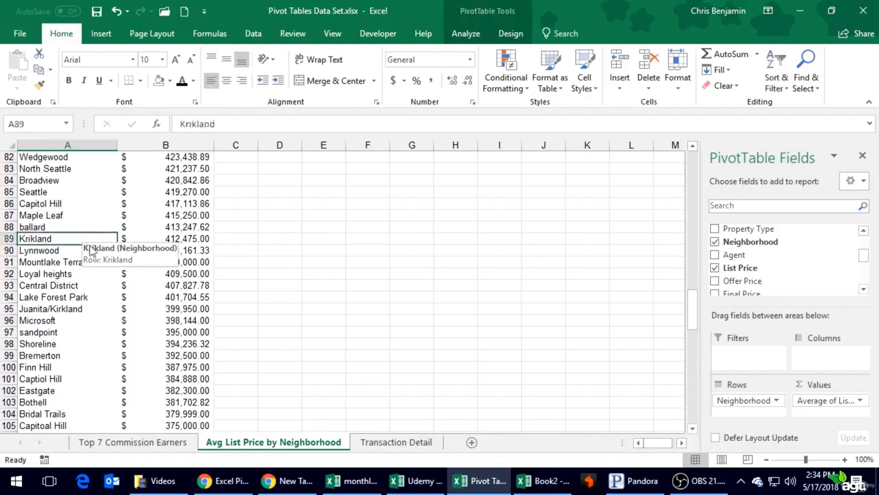
# - Check the source records on the Transaction Detail sheet, and return to the highest averages in the neighborhood pivot table
pyautogui.click(395, 442)
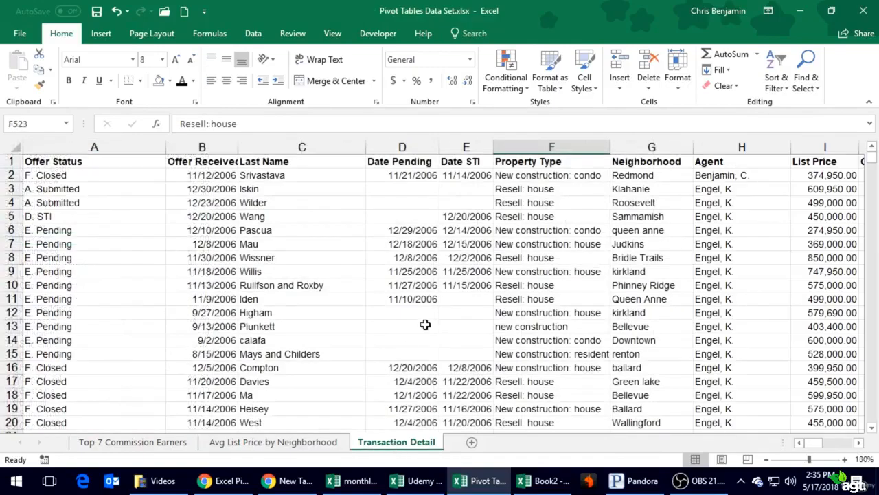
pyautogui.click(425, 324)
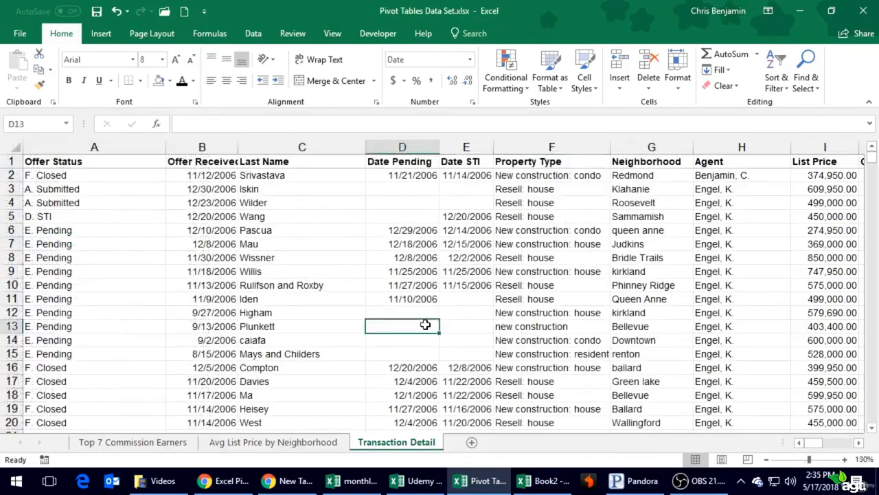
pyautogui.click(324, 446)
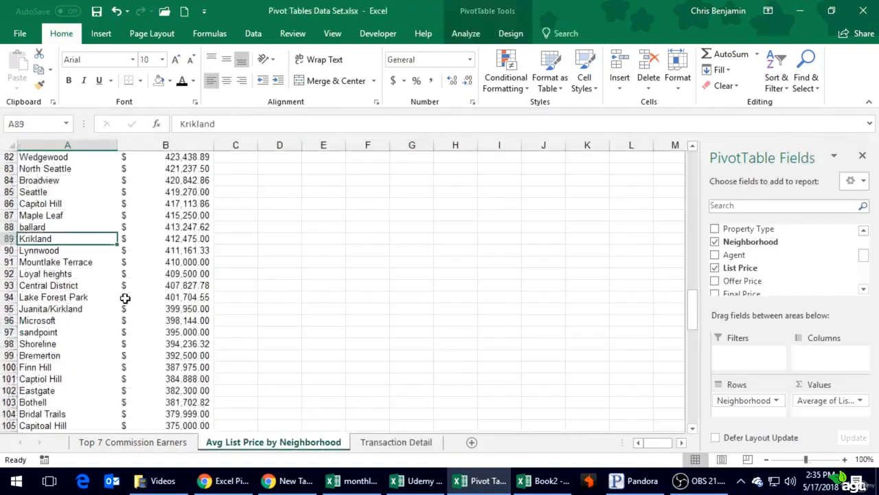
pyautogui.click(125, 298)
pyautogui.click(231, 284)
pyautogui.scroll(11, 231, 282)
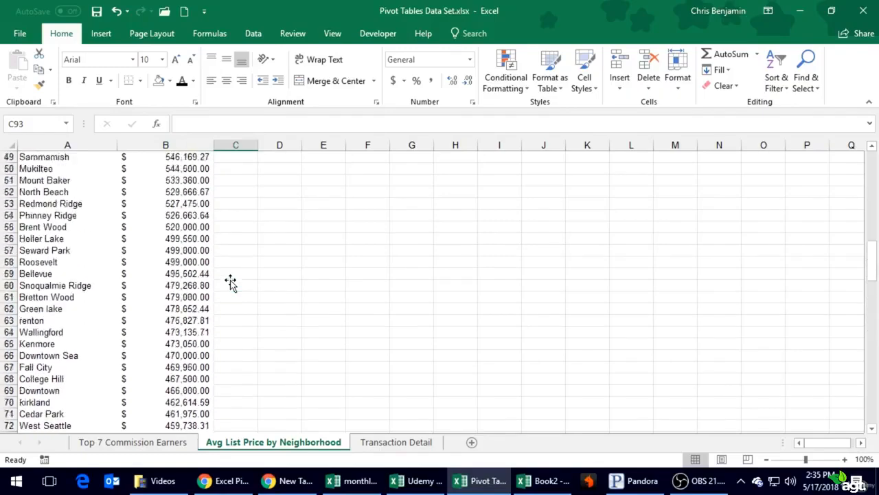
pyautogui.scroll(6, 230, 281)
pyautogui.scroll(10, 212, 216)
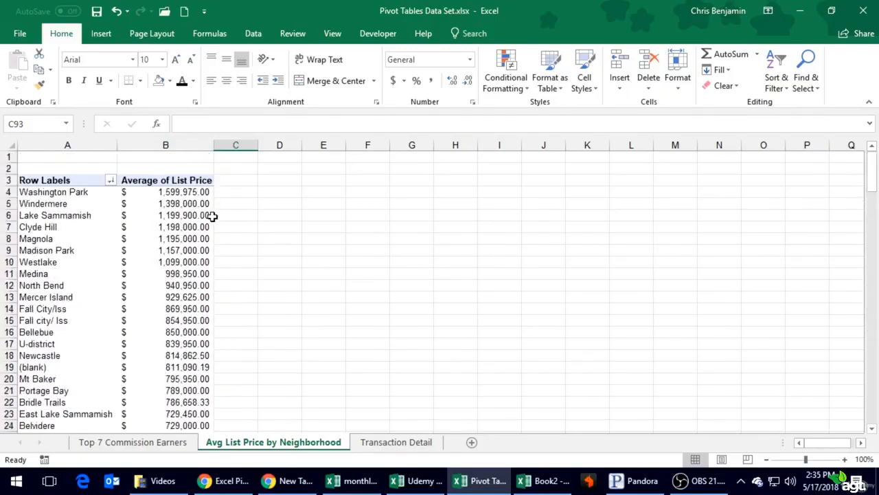
# - Examine the Property Type entries on the Transaction Detail sheet as an alternative grouping for the list prices
pyautogui.click(377, 446)
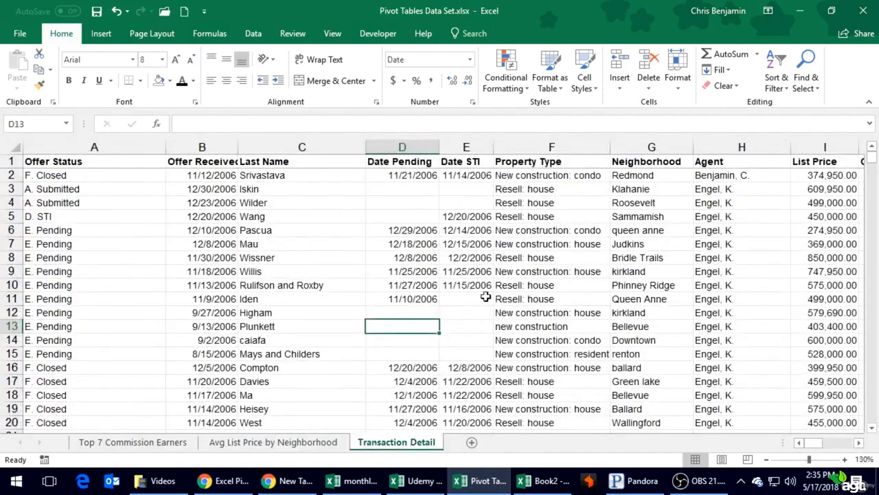
pyautogui.click(527, 163)
pyautogui.press('Down')
pyautogui.press('Down')
pyautogui.press('Down')
pyautogui.press('Down')
pyautogui.press('Down')
pyautogui.scroll(-12, 532, 230)
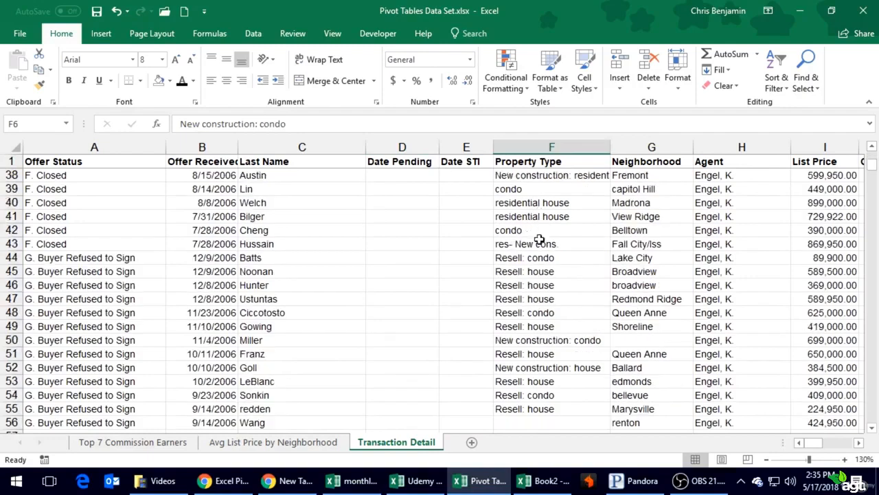
pyautogui.click(536, 258)
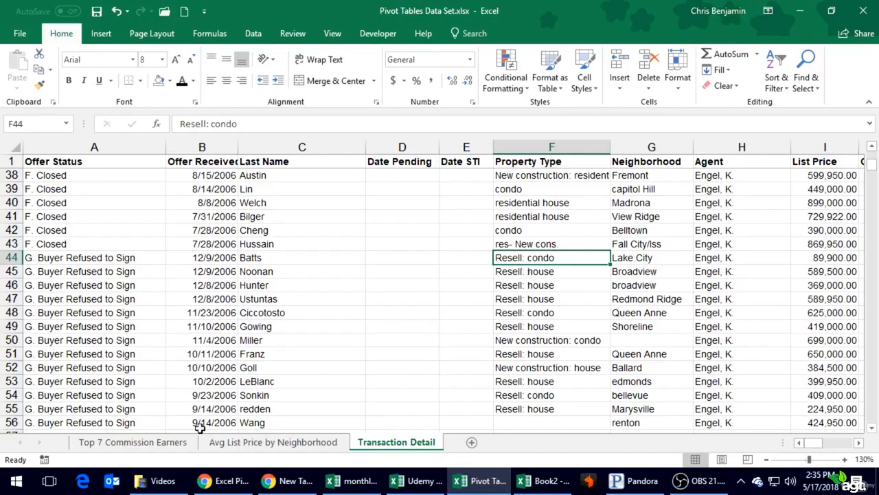
# - Replace Neighborhood with Property Type in the Rows area of the average list price pivot table
pyautogui.click(269, 442)
pyautogui.click(109, 218)
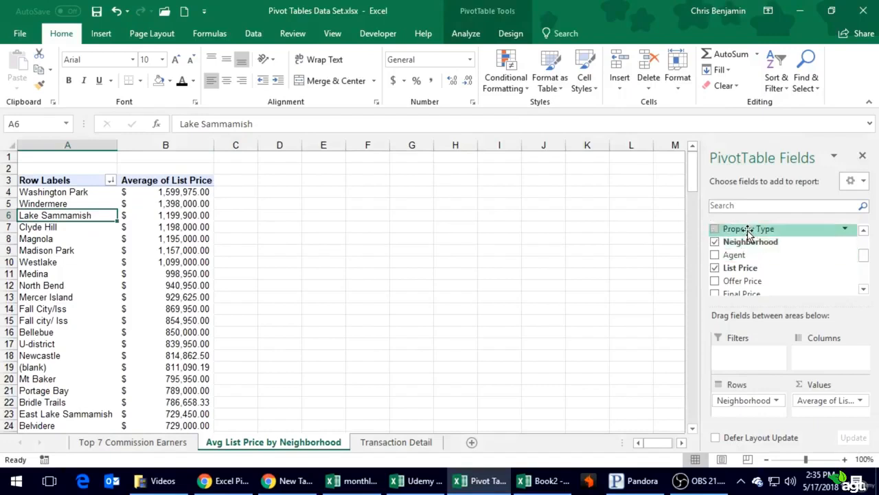
pyautogui.moveTo(749, 232); pyautogui.dragTo(577, 334)
pyautogui.scroll(-5, 187, 269)
pyautogui.scroll(5, 188, 270)
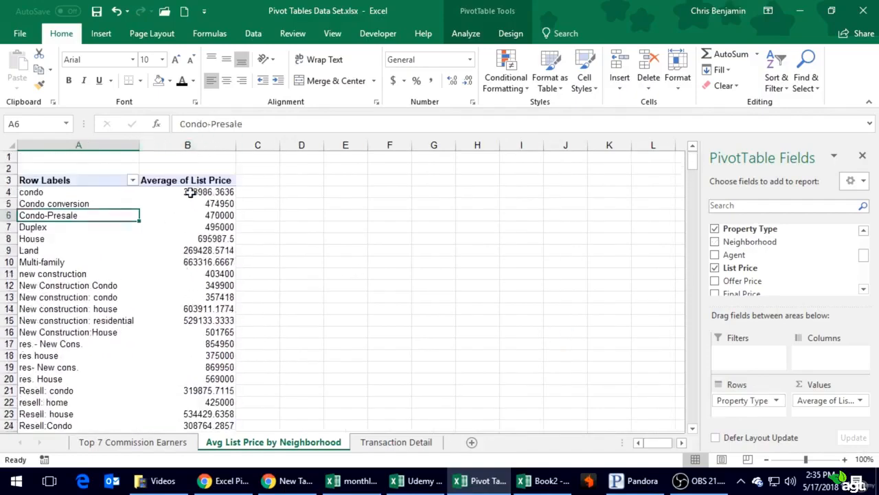
# - Sort the property types by average list price from largest to smallest
pyautogui.click(184, 213)
pyautogui.rightClick(158, 262)
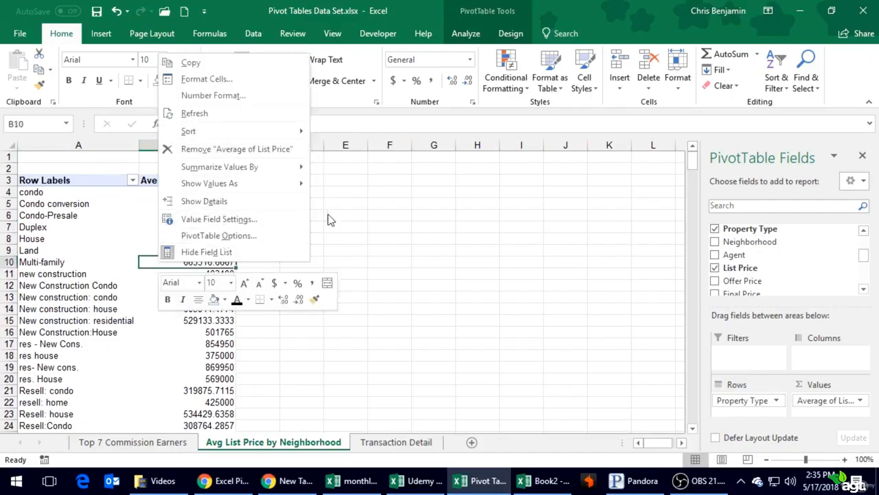
pyautogui.moveTo(246, 132)
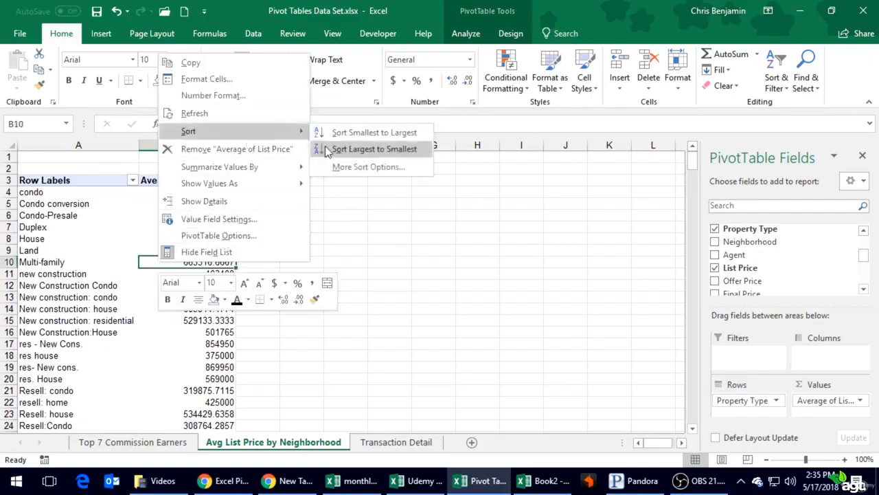
pyautogui.click(324, 148)
# - Apply the dollar Accounting format to the property types' average list prices and review them down to the grand total
pyautogui.click(199, 145)
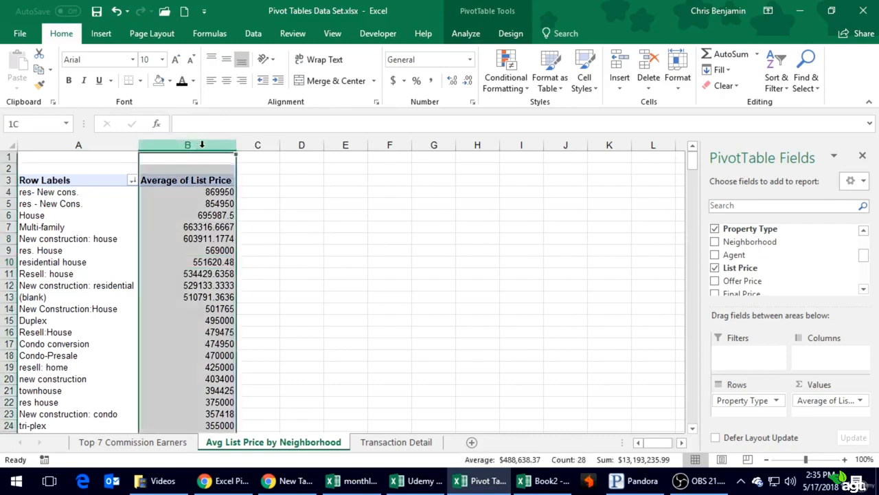
pyautogui.click(405, 81)
pyautogui.click(243, 252)
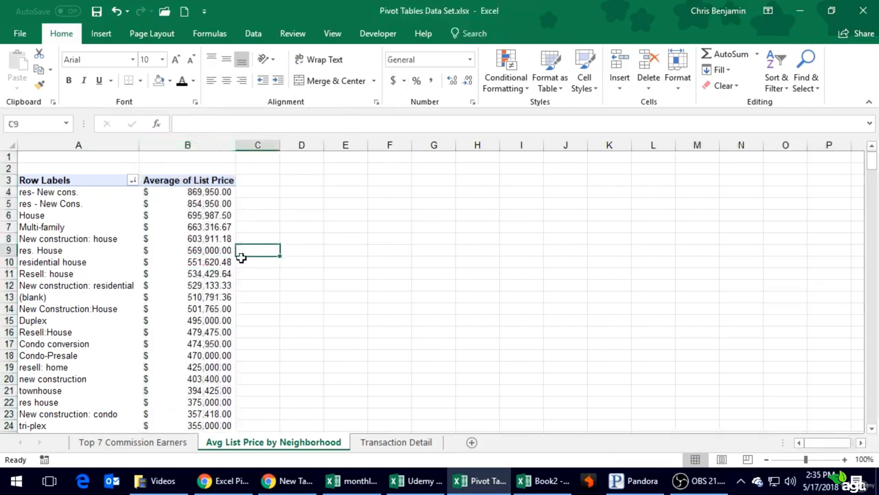
pyautogui.scroll(-3, 215, 268)
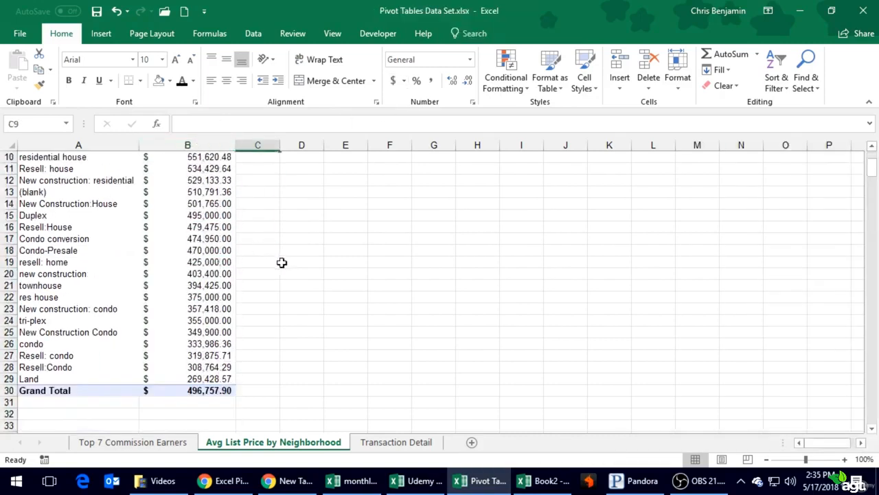
# - Examine the property type labels in the average list price pivot table for blank entries and inconsistently written house and condo categories
pyautogui.scroll(3, 281, 263)
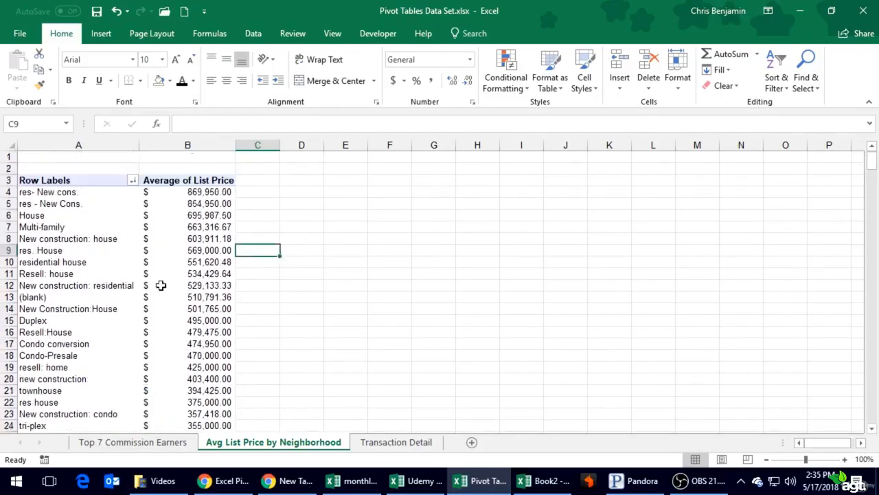
pyautogui.click(105, 294)
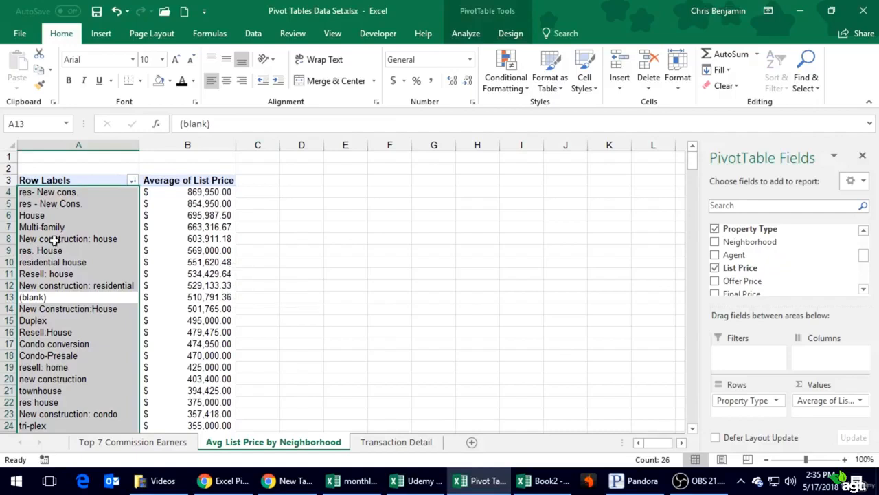
pyautogui.click(24, 206)
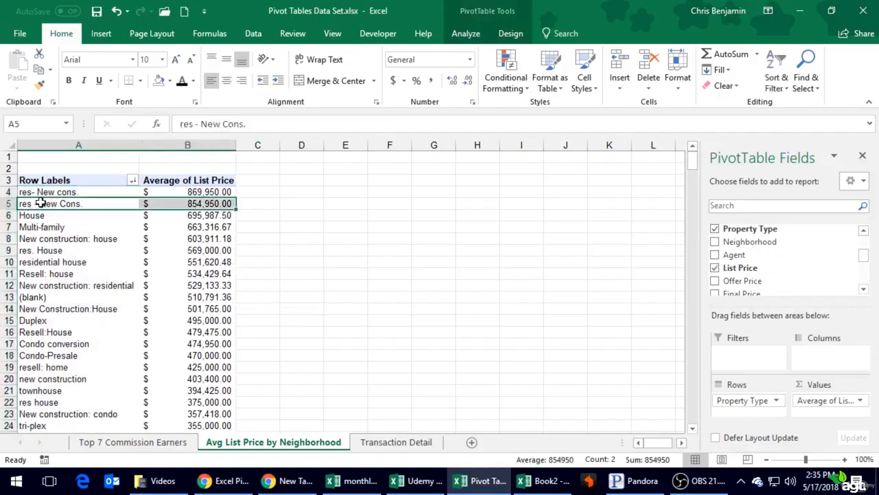
pyautogui.click(78, 298)
pyautogui.click(74, 309)
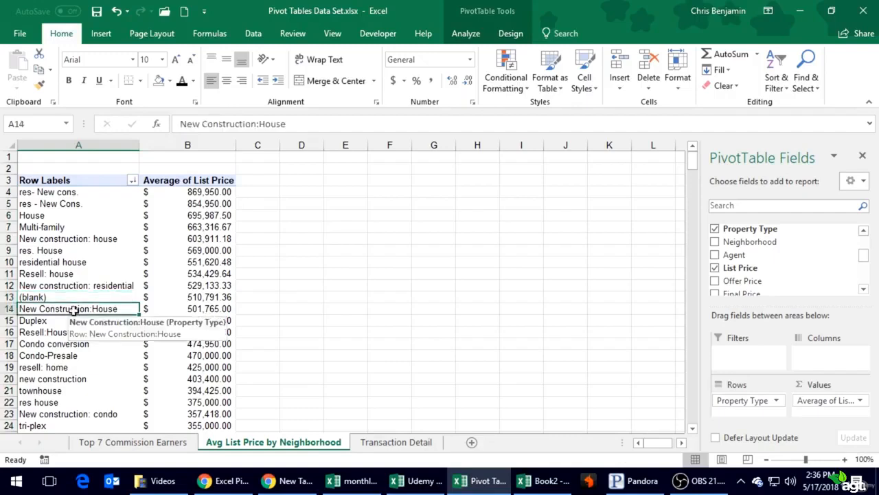
pyautogui.scroll(-3, 73, 255)
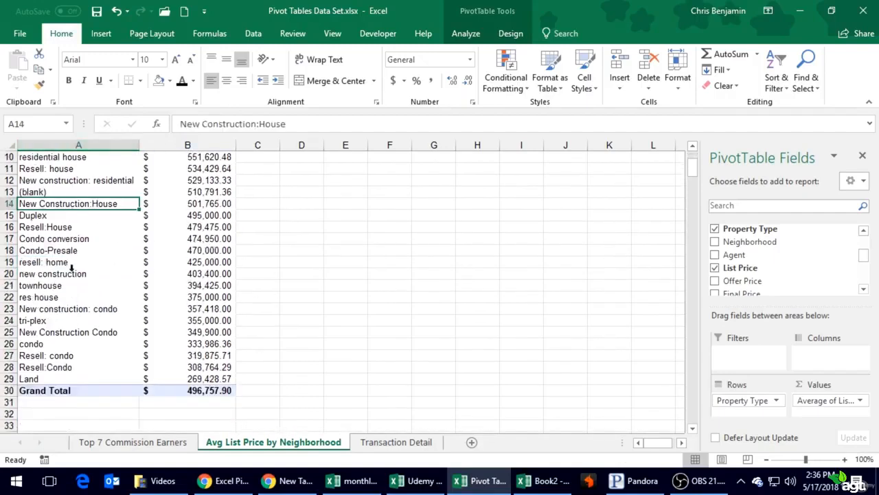
pyautogui.scroll(3, 71, 268)
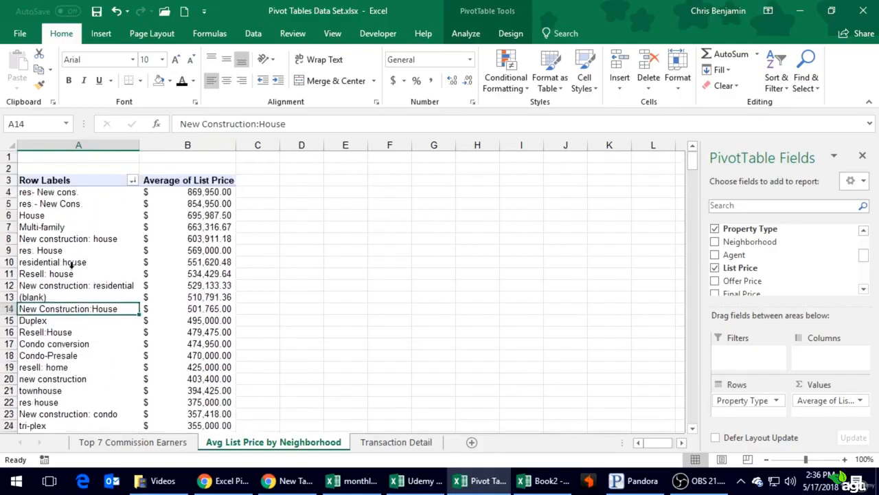
pyautogui.click(57, 390)
pyautogui.scroll(-2, 53, 425)
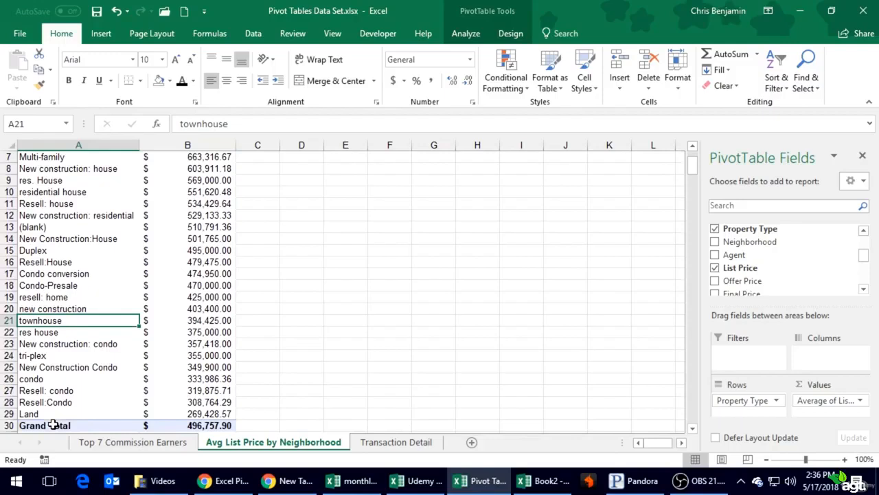
pyautogui.click(67, 380)
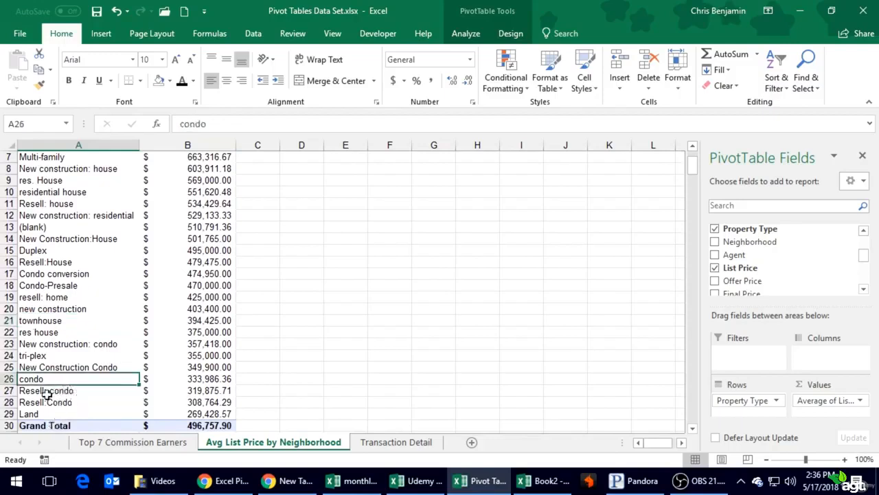
pyautogui.click(85, 386)
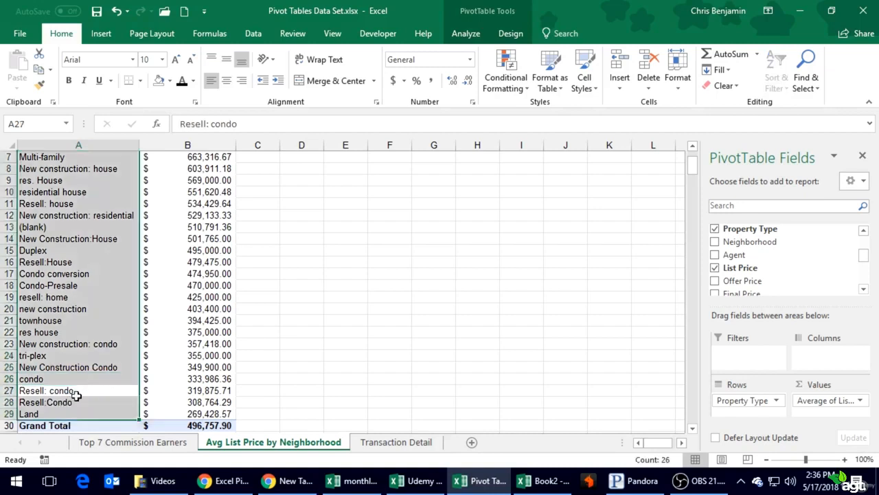
pyautogui.click(300, 395)
pyautogui.scroll(2, 300, 399)
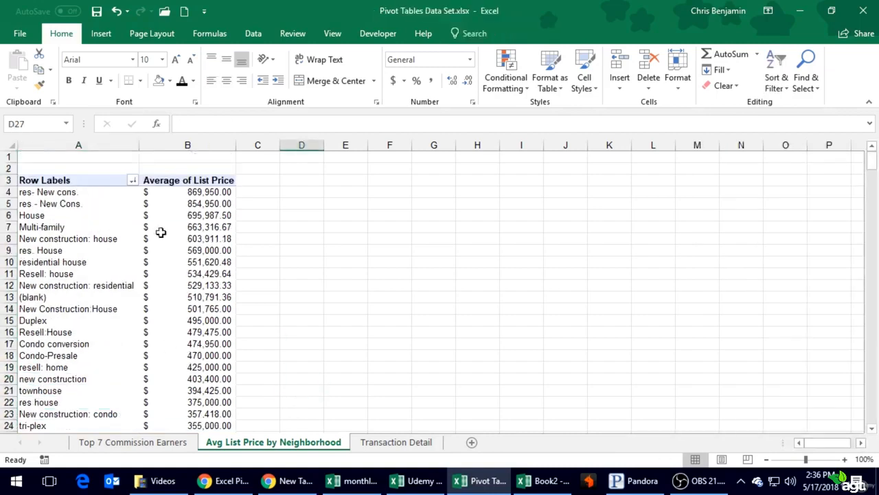
pyautogui.click(118, 256)
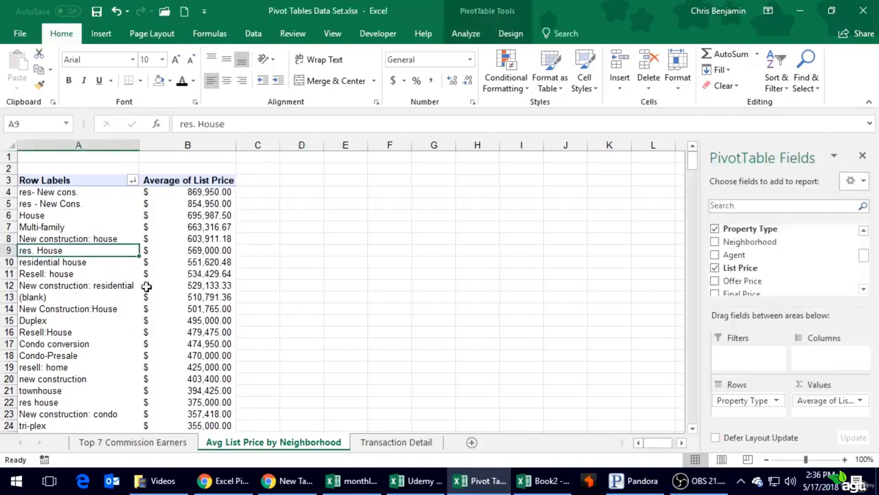
# - Look across the columns from Last Name to List Price on the Transaction Detail sheet for another grouping field
pyautogui.click(418, 445)
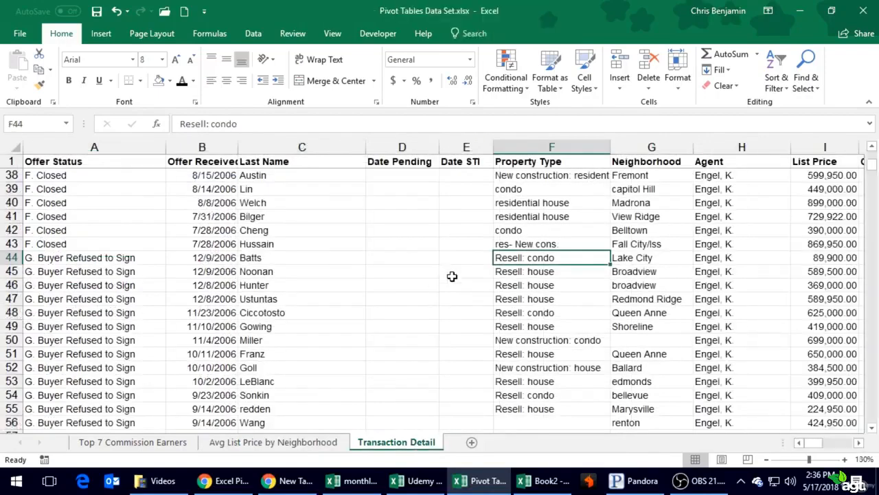
pyautogui.press('Right')
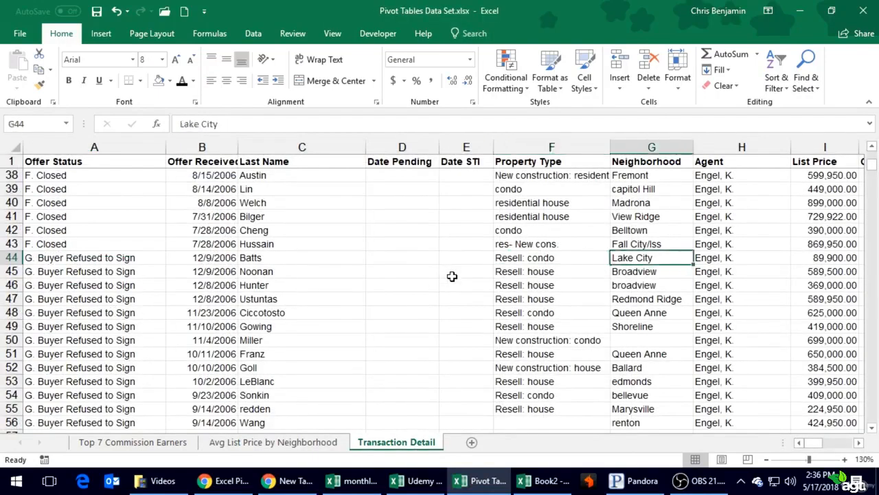
pyautogui.press('Right')
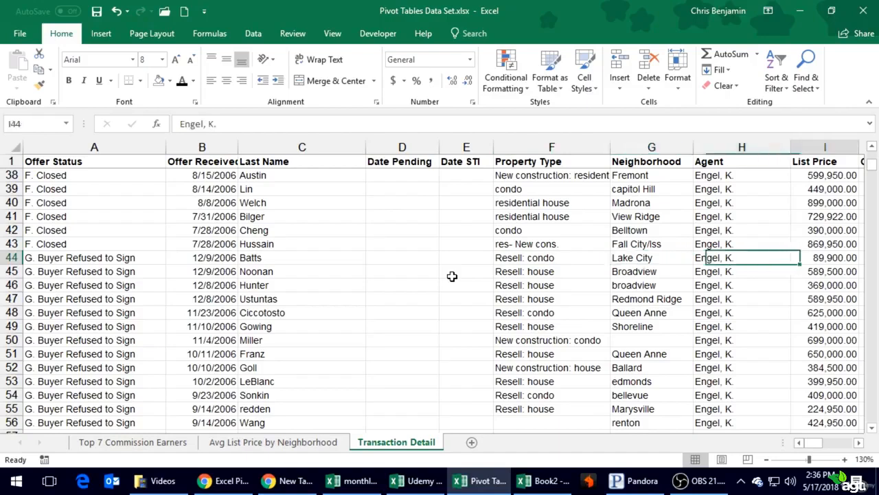
pyautogui.press('Left')
pyautogui.press('Left')
pyautogui.press('Left')
pyautogui.press('Left')
pyautogui.press('Left')
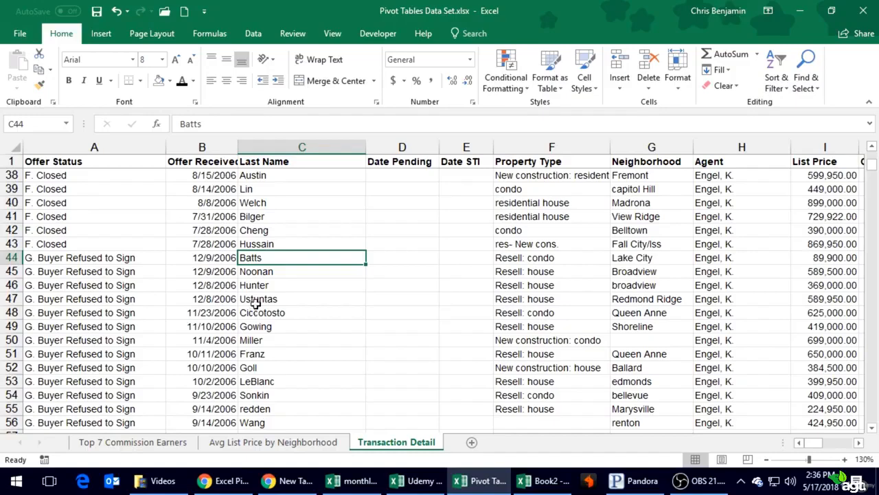
# - Scan the Offer Status entries through the Transaction Detail records as a possible grouping
pyautogui.click(121, 193)
pyautogui.scroll(5, 121, 196)
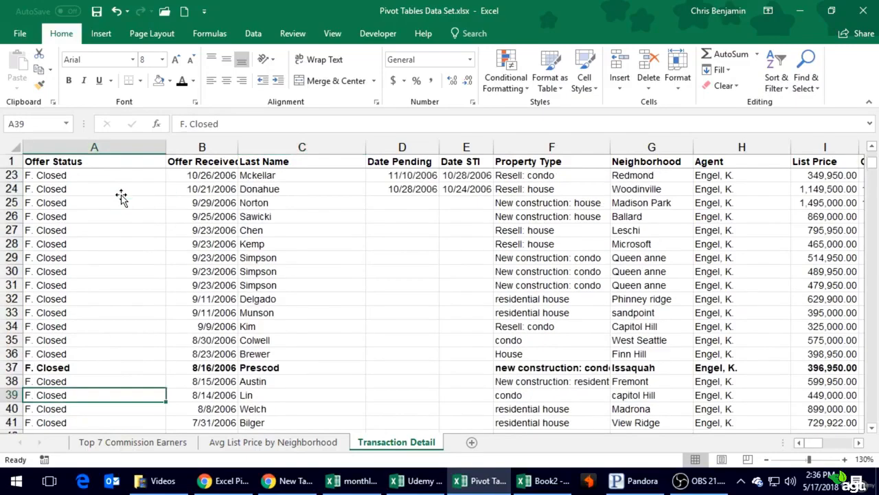
pyautogui.scroll(7, 121, 195)
pyautogui.scroll(-15, 121, 195)
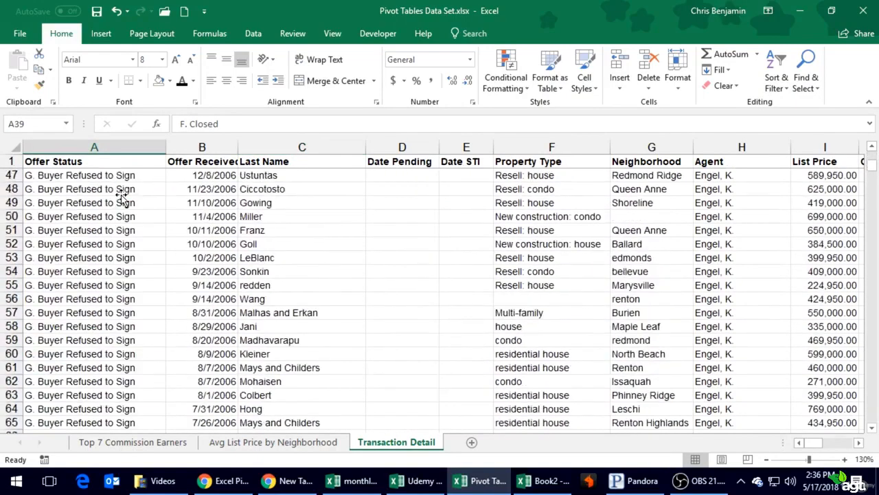
pyautogui.scroll(-20, 121, 196)
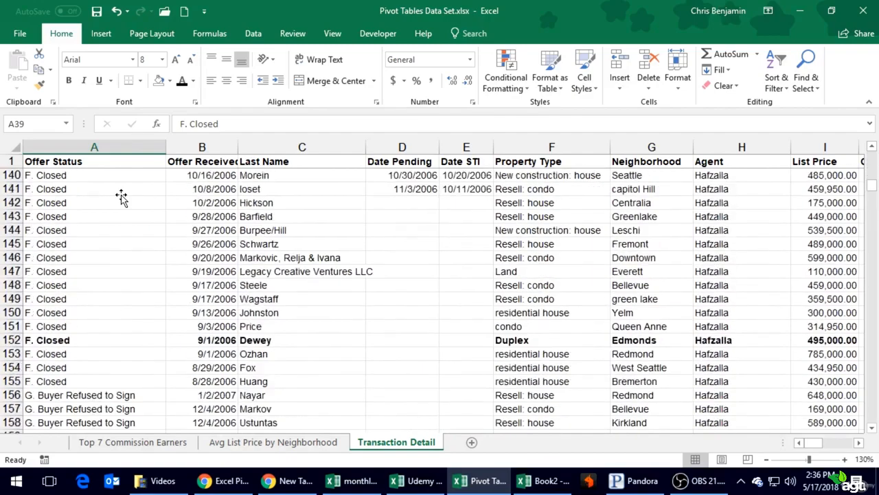
pyautogui.scroll(-9, 121, 197)
pyautogui.scroll(15, 120, 202)
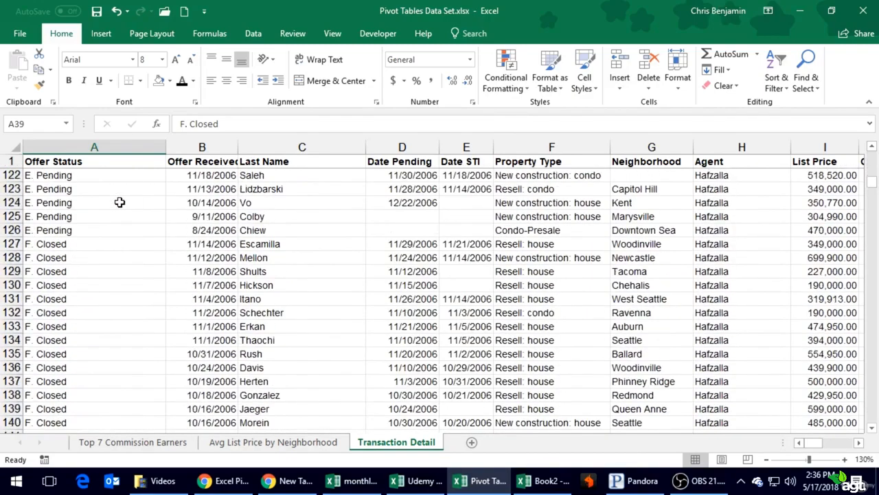
pyautogui.scroll(20, 119, 202)
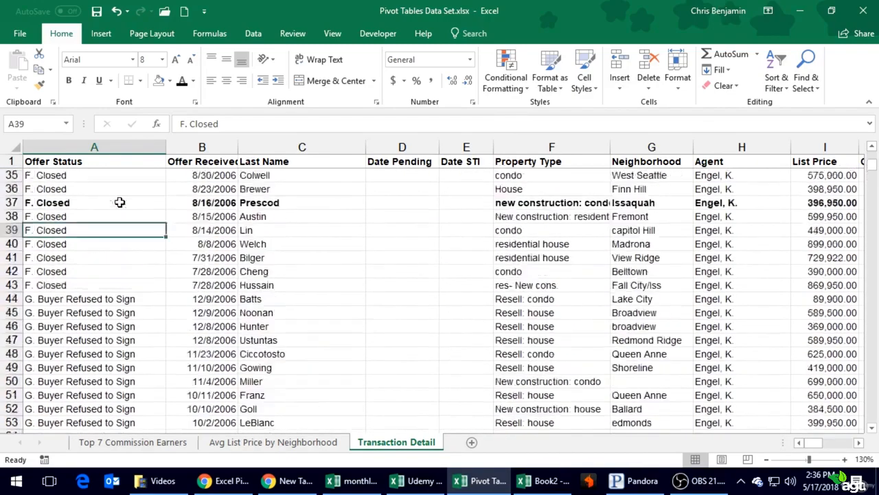
pyautogui.scroll(1, 120, 202)
pyautogui.scroll(10, 520, 323)
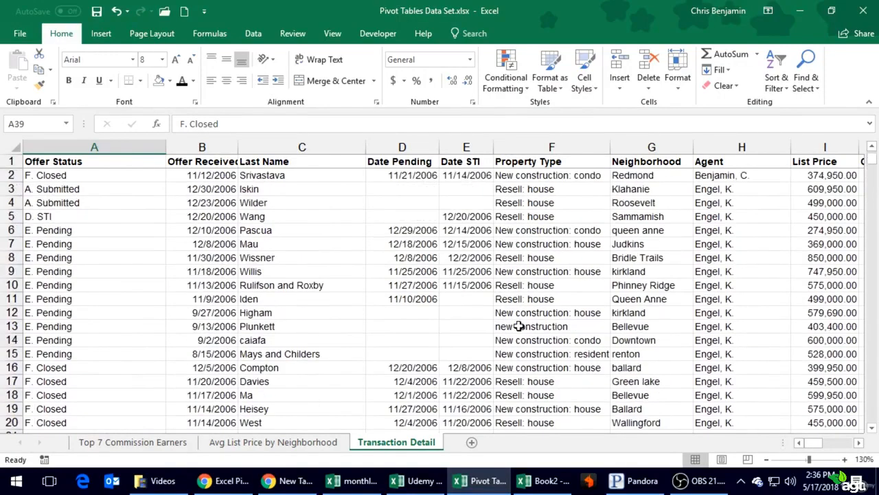
# - Review the List Price, Offer Price, Final Price and neighboring columns of the Transaction Detail sheet
pyautogui.click(818, 270)
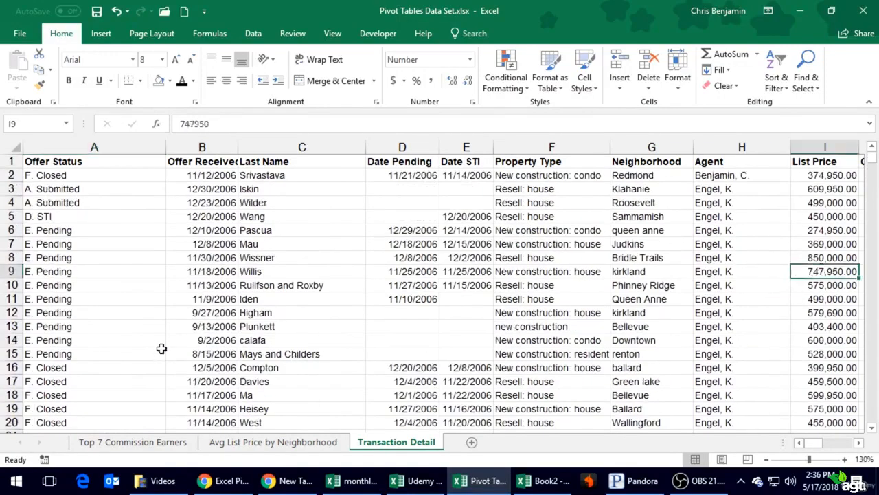
pyautogui.press('Right')
pyautogui.press('Right')
pyautogui.press('Right')
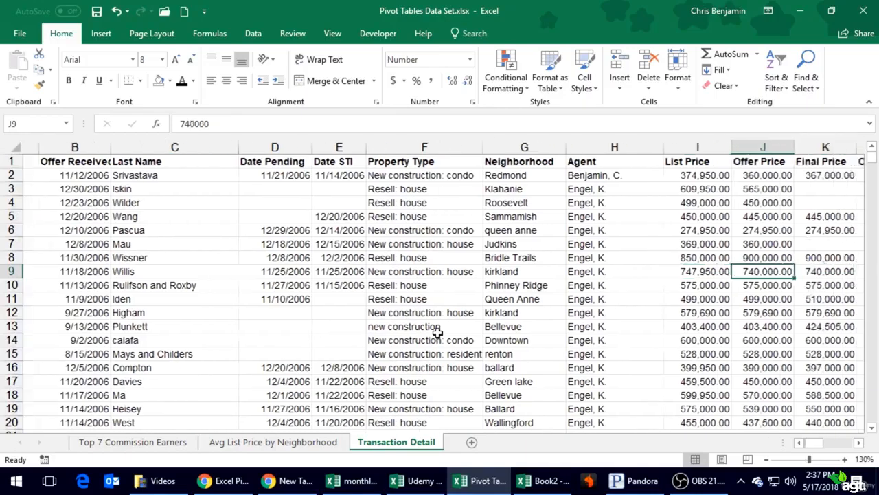
pyautogui.press('Right')
pyautogui.press('Right')
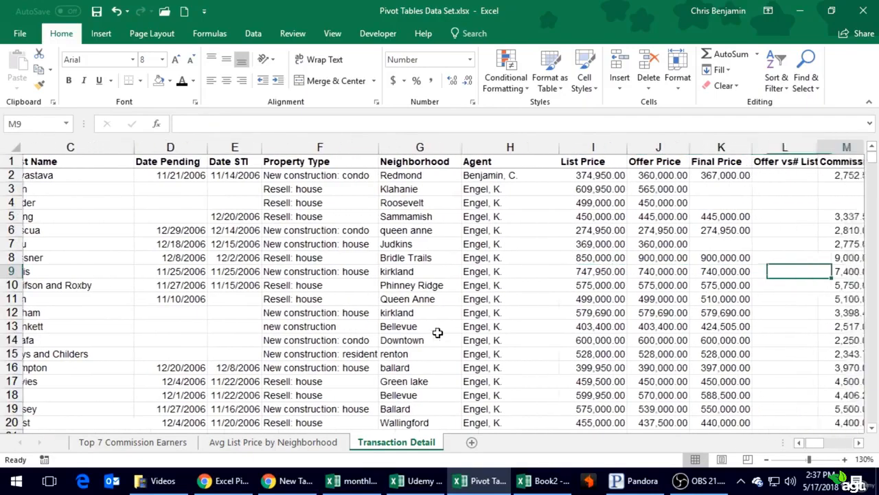
pyautogui.press('Left')
pyautogui.press('Left')
pyautogui.press('Left')
pyautogui.press('Left')
pyautogui.press('Left')
# - Examine the Buyer Type entries on the Transaction Detail sheet and compare them with the offer and list price columns
pyautogui.press('Right')
pyautogui.press('Right')
pyautogui.press('Right')
pyautogui.press('Right')
pyautogui.press('Right')
pyautogui.press('Right')
pyautogui.press('Right')
pyautogui.press('Right')
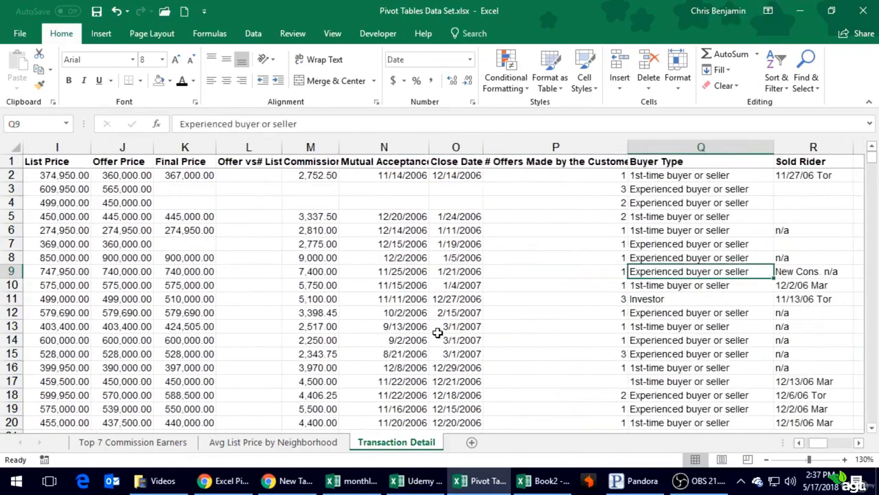
pyautogui.press('Up')
pyautogui.press('Up')
pyautogui.press('Up')
pyautogui.press('Up')
pyautogui.press('Up')
pyautogui.press('Up')
pyautogui.press('Up')
pyautogui.press('Up')
pyautogui.press('Down')
pyautogui.press('Down')
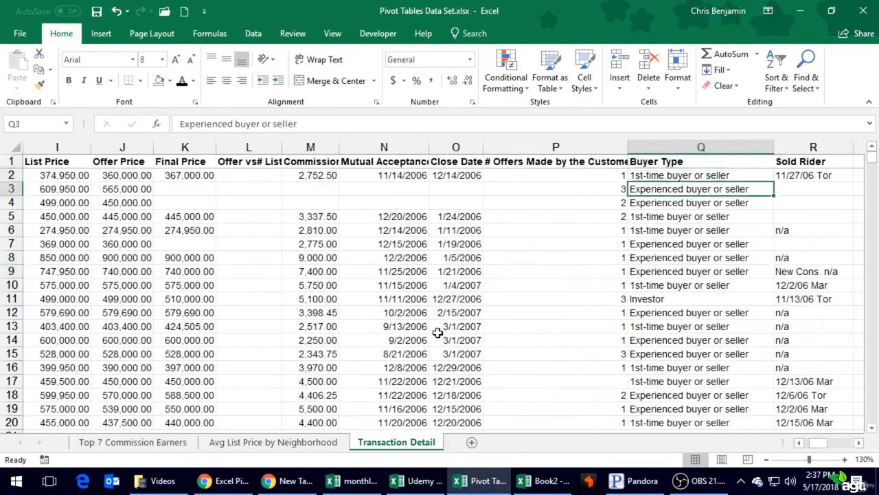
pyautogui.click(662, 253)
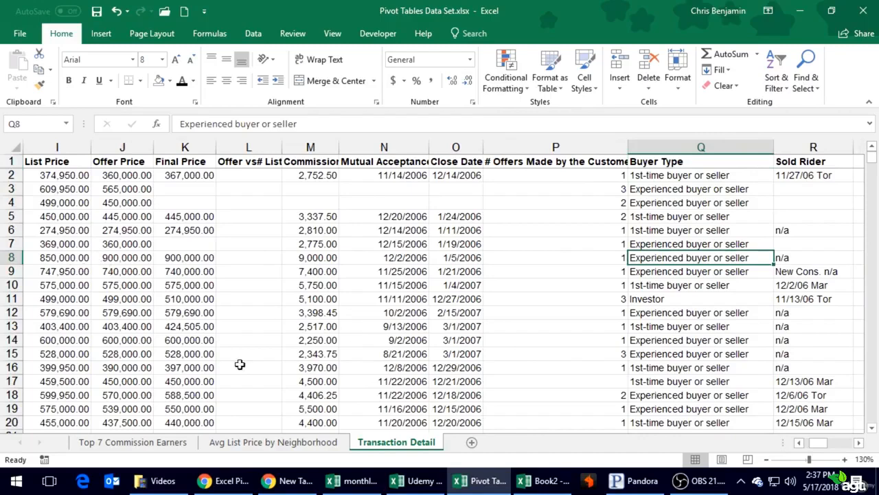
pyautogui.click(121, 294)
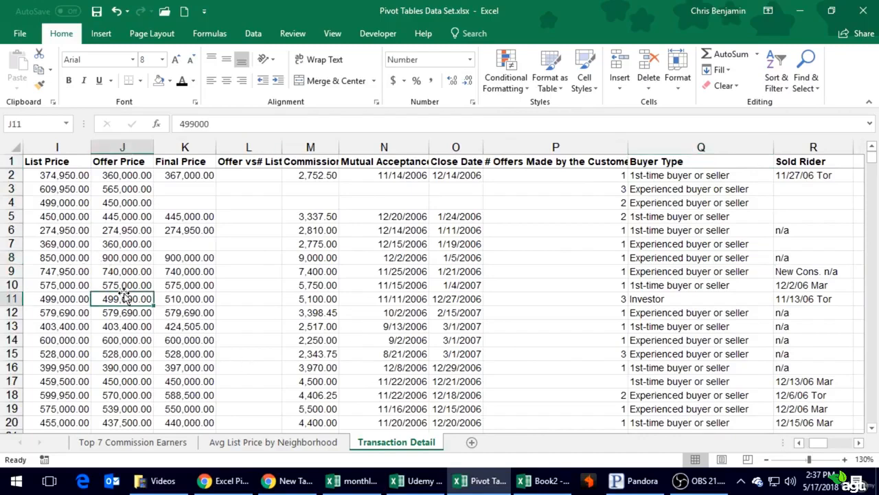
pyautogui.click(71, 272)
# - Replace Property Type with Buyer Type in the Rows area of the average list price pivot table
pyautogui.click(234, 441)
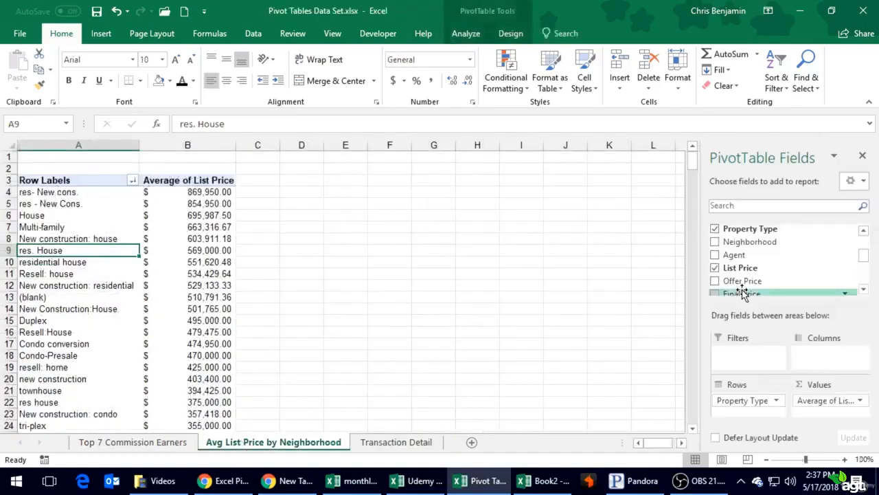
pyautogui.scroll(-7, 864, 291)
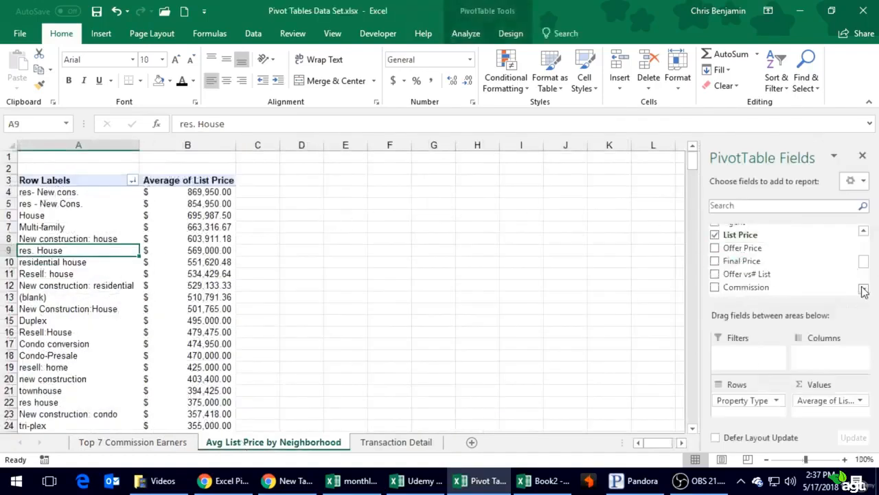
pyautogui.scroll(-3, 863, 291)
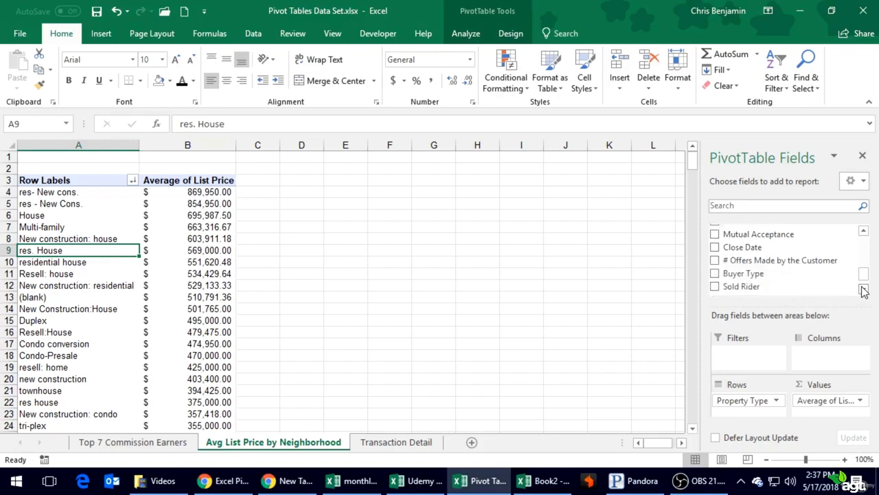
pyautogui.moveTo(744, 273); pyautogui.dragTo(570, 382)
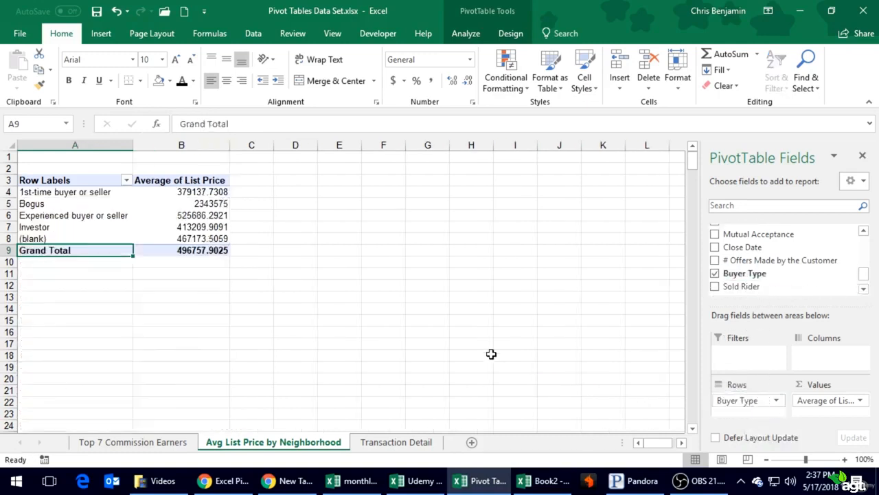
# - Apply the dollar Accounting format to the buyer types' average list prices and check the blank buyer type row
pyautogui.click(182, 145)
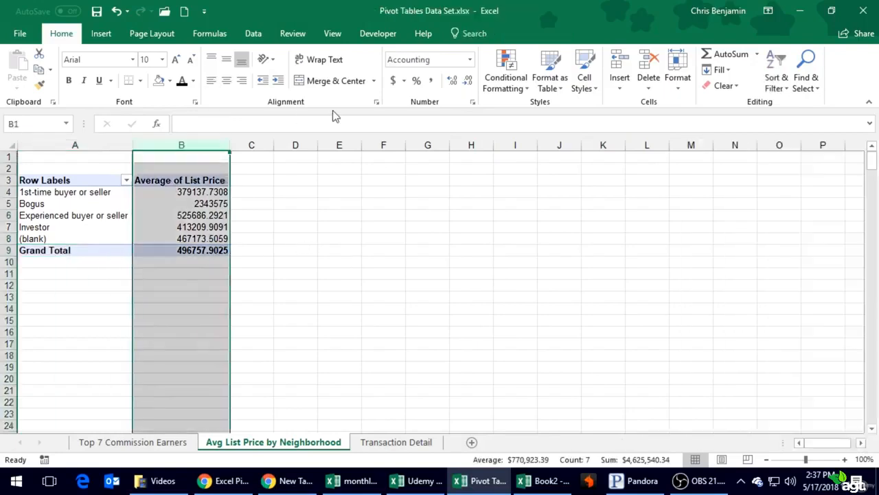
pyautogui.click(393, 80)
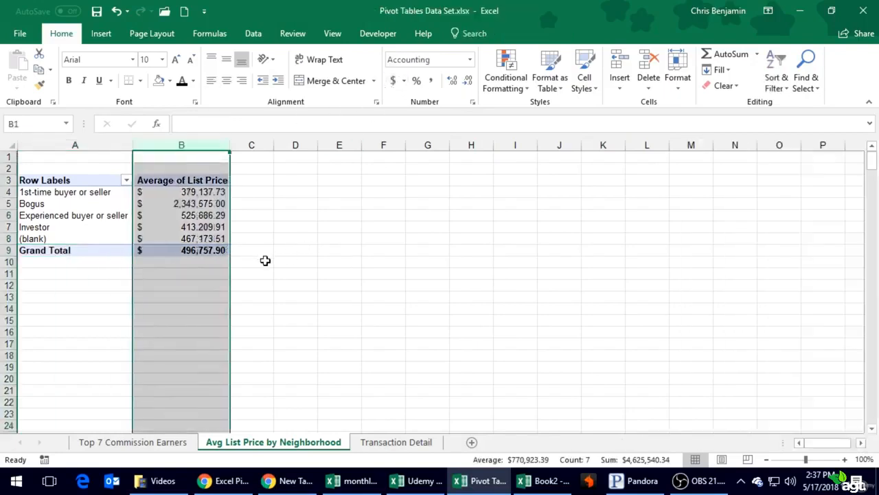
pyautogui.click(265, 259)
pyautogui.click(184, 239)
pyautogui.click(92, 237)
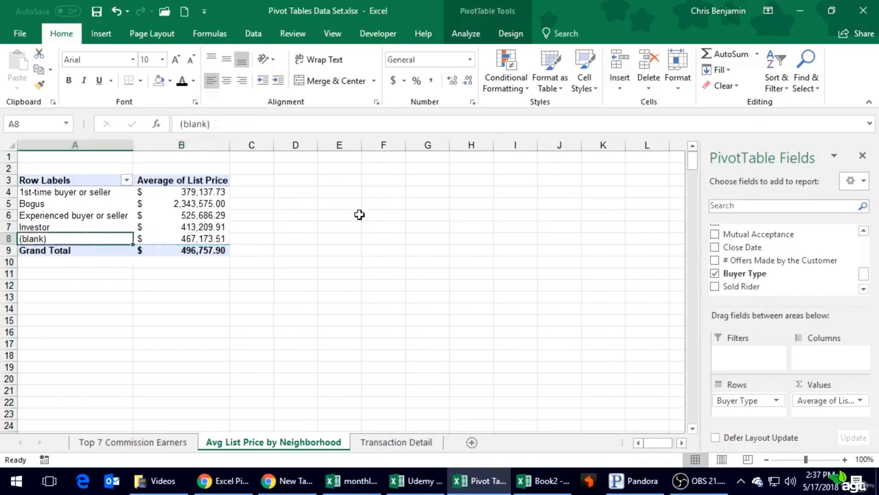
# - Check the Bogus and blank buyer type rows in the pivot table and glance at their source data on the Transaction Detail sheet
pyautogui.click(94, 199)
pyautogui.click(182, 206)
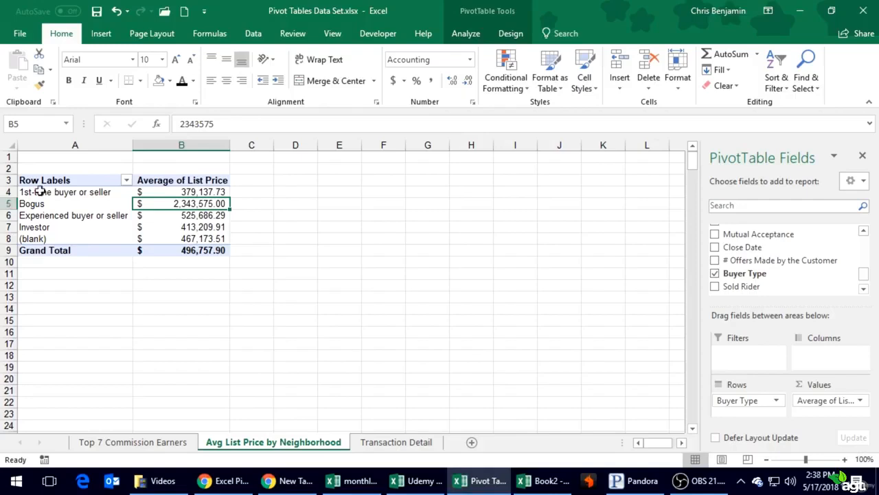
pyautogui.click(72, 241)
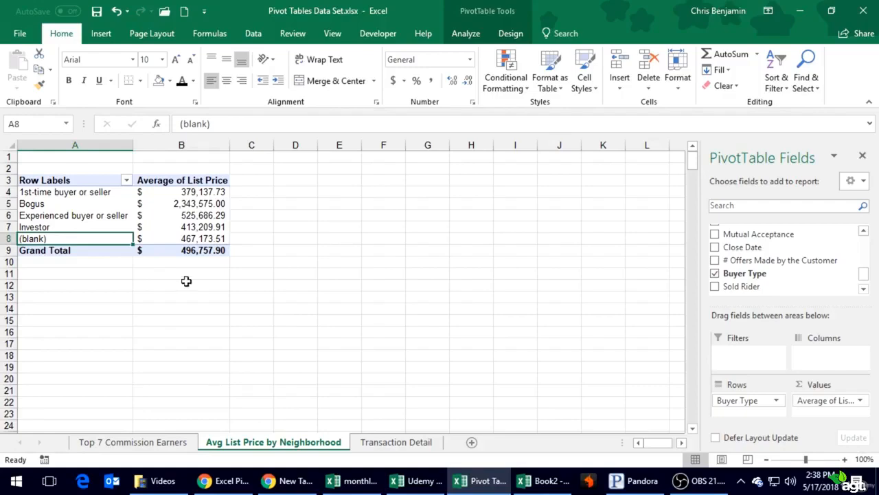
pyautogui.click(418, 444)
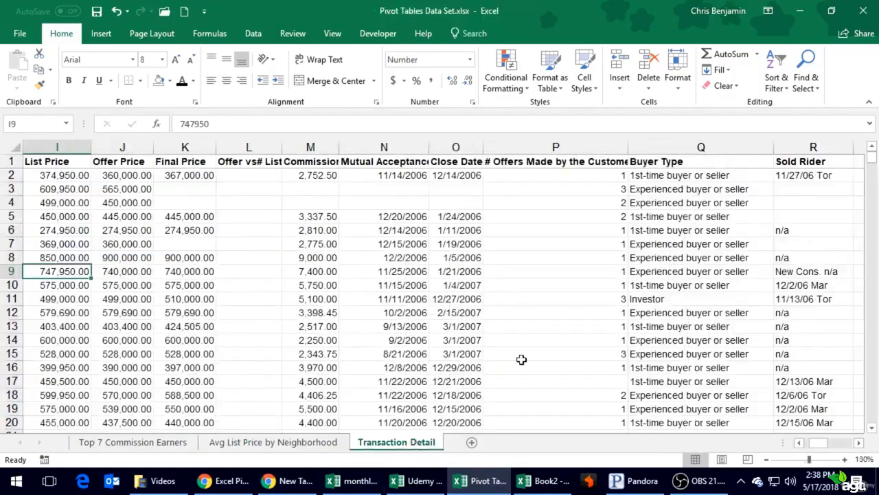
pyautogui.click(291, 442)
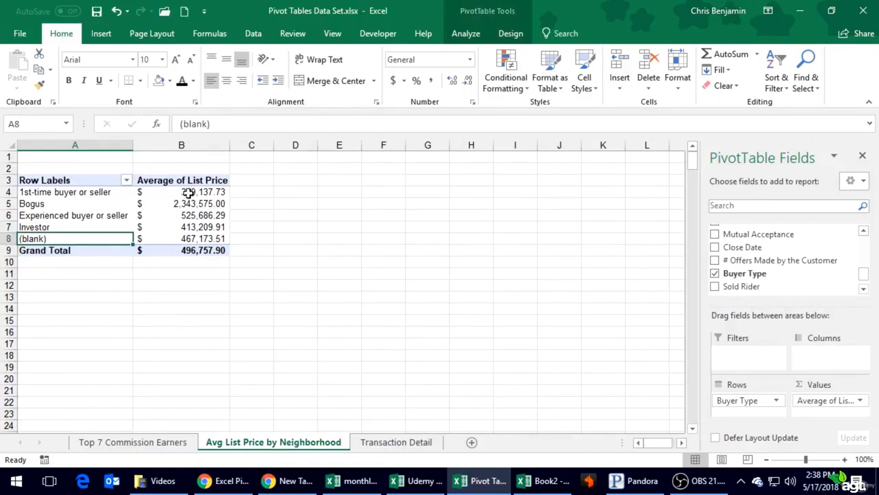
# - Drill down into the average list price for 1st-time buyer or seller and review the extracted records on the new sheet
pyautogui.moveTo(228, 237)
pyautogui.moveTo(193, 196)
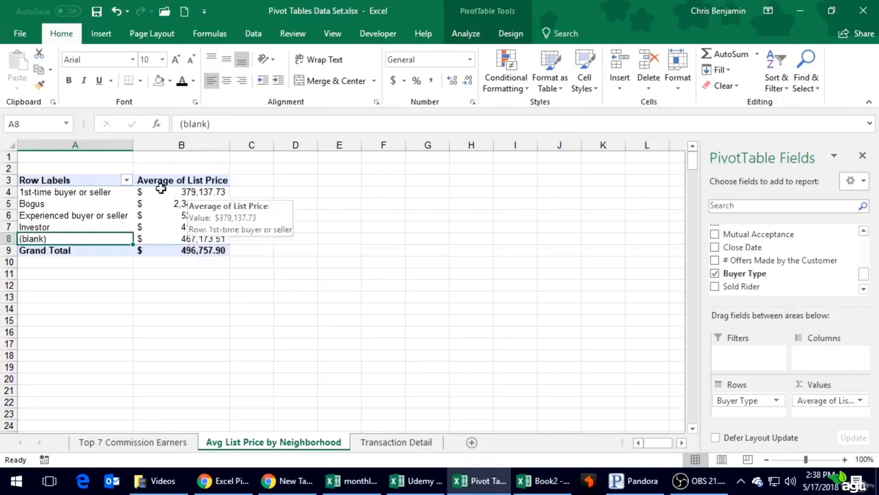
pyautogui.doubleClick(185, 194)
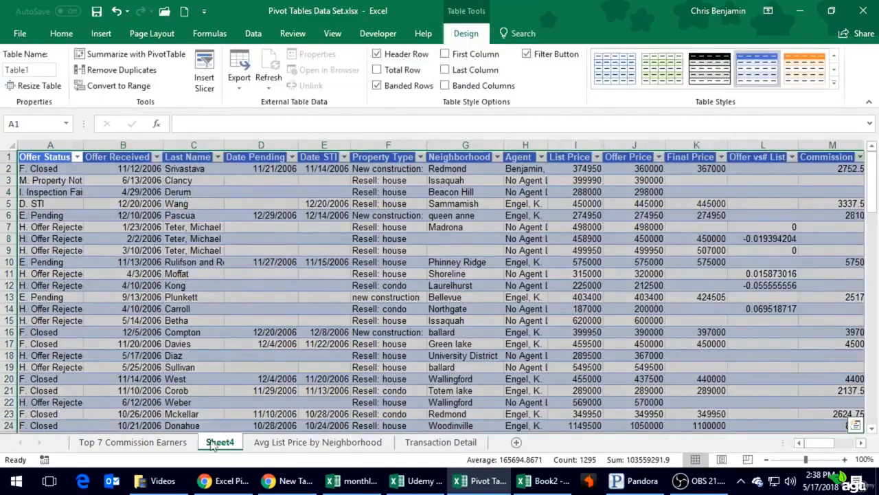
pyautogui.scroll(-20, 233, 307)
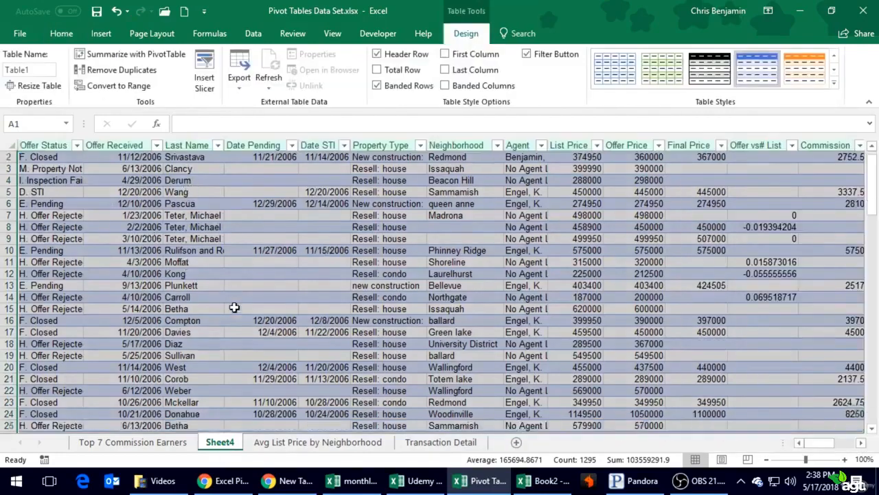
pyautogui.scroll(-11, 234, 307)
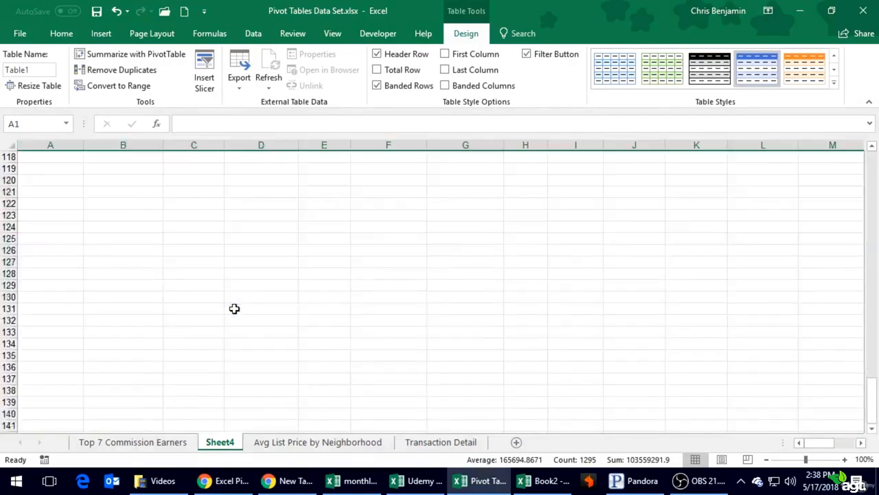
pyautogui.scroll(5, 233, 308)
pyautogui.scroll(20, 238, 300)
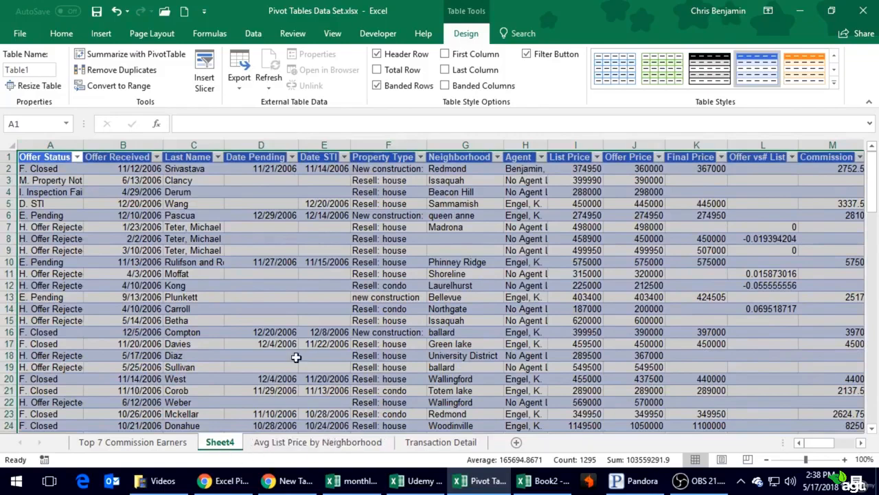
pyautogui.click(329, 308)
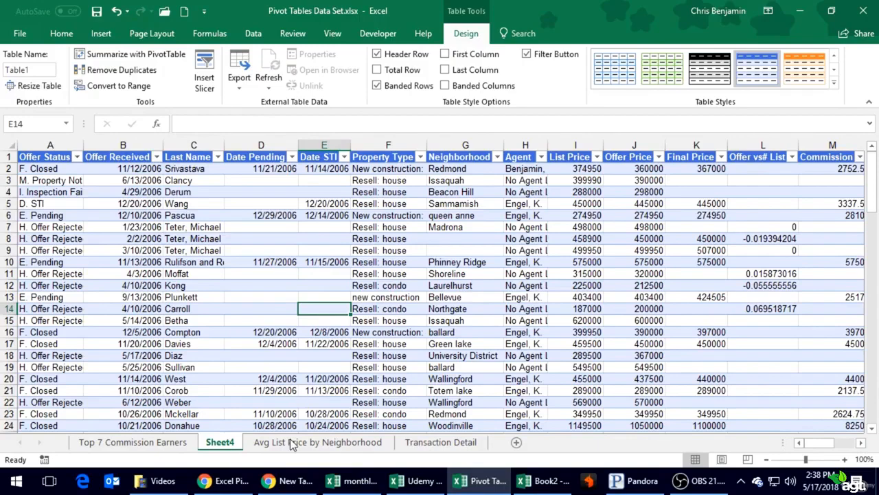
# - Delete the Sheet4 drill-down sheet from the workbook
pyautogui.rightClick(218, 446)
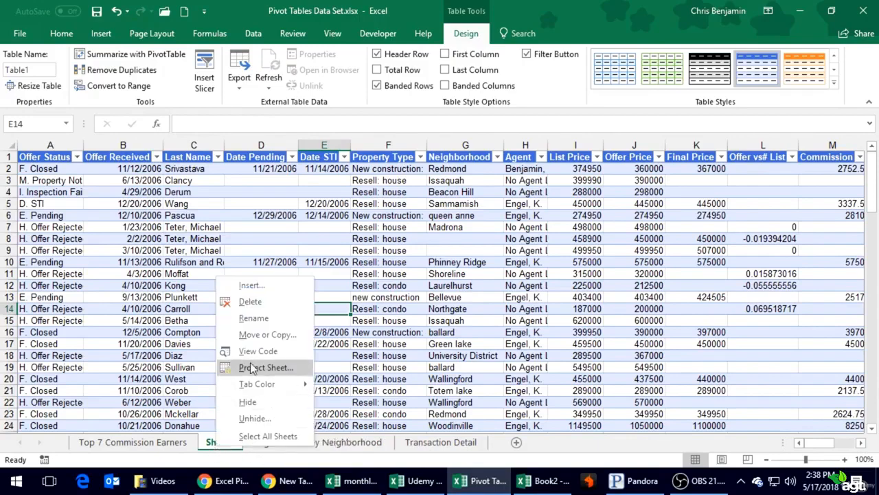
pyautogui.click(247, 303)
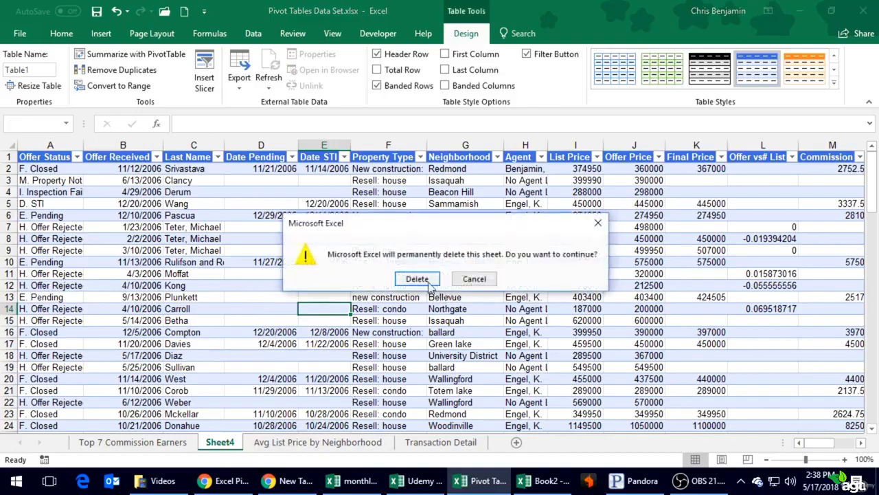
pyautogui.click(420, 279)
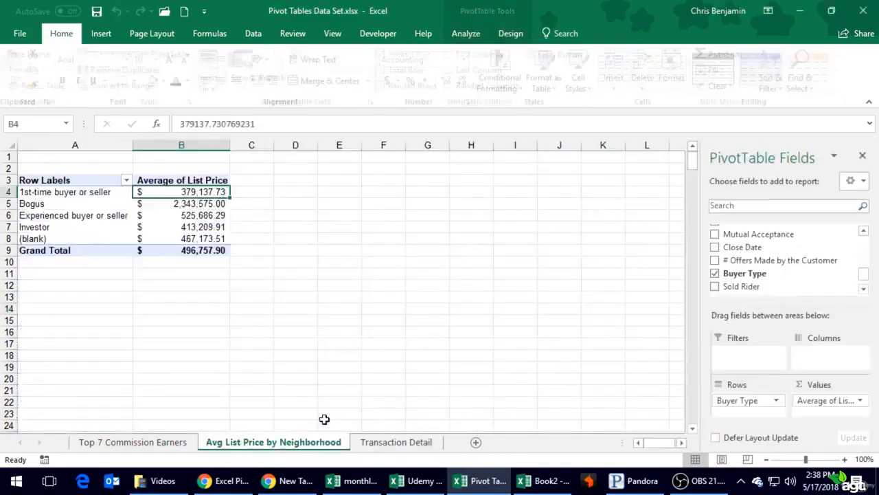
# - Rename the Avg List Price by Neighborhood sheet as Buyer Type Avg List Price
pyautogui.doubleClick(295, 443)
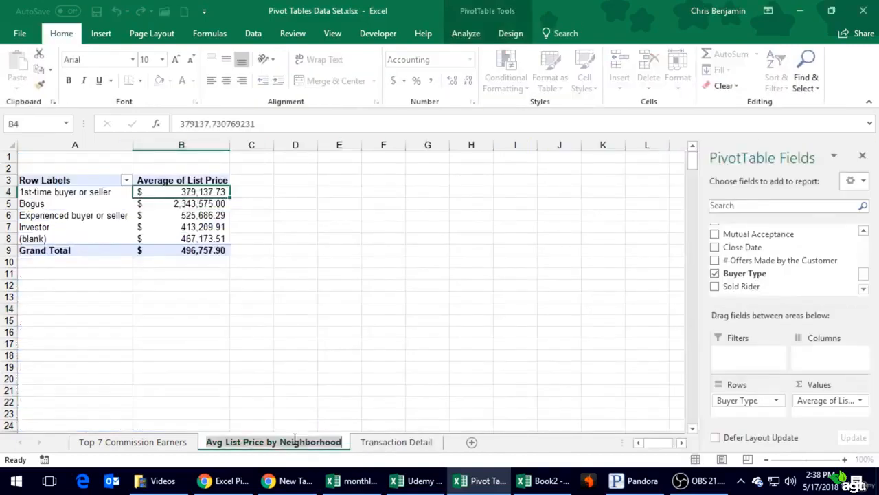
pyautogui.press('Return')
pyautogui.doubleClick(296, 442)
pyautogui.write('B')
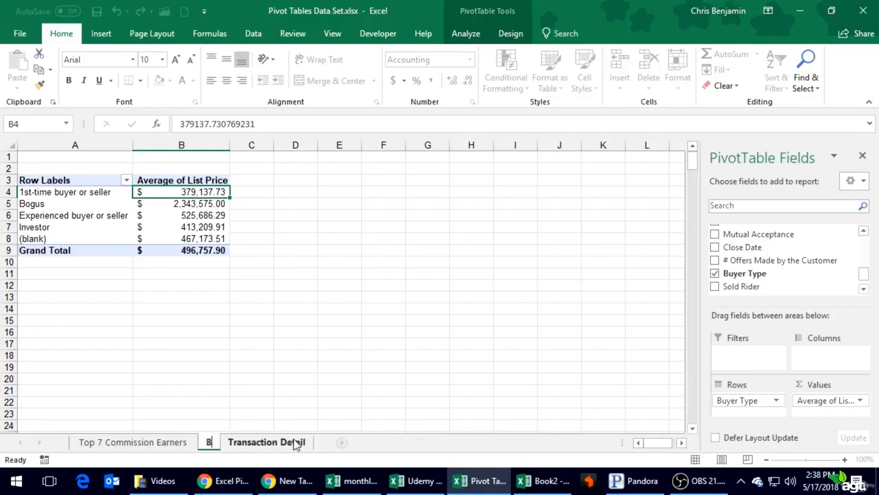
pyautogui.write('uyer Type Avg List p')
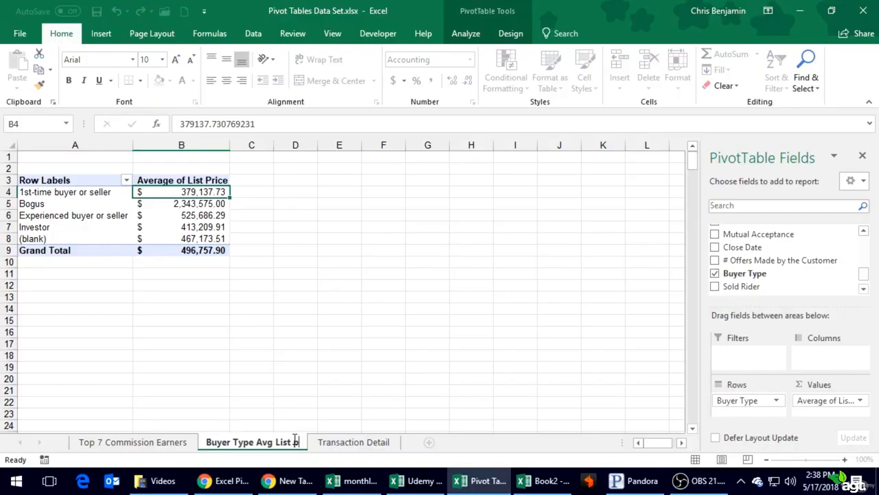
pyautogui.write('rice')
pyautogui.press('Return')
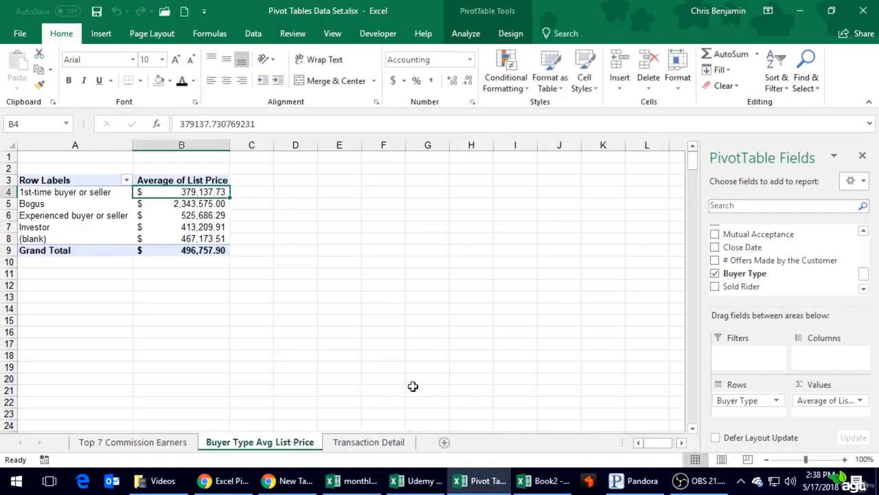
# - Sort the entire Transaction Detail sheet by Buyer Type from A to Z, based on cell values
pyautogui.click(395, 441)
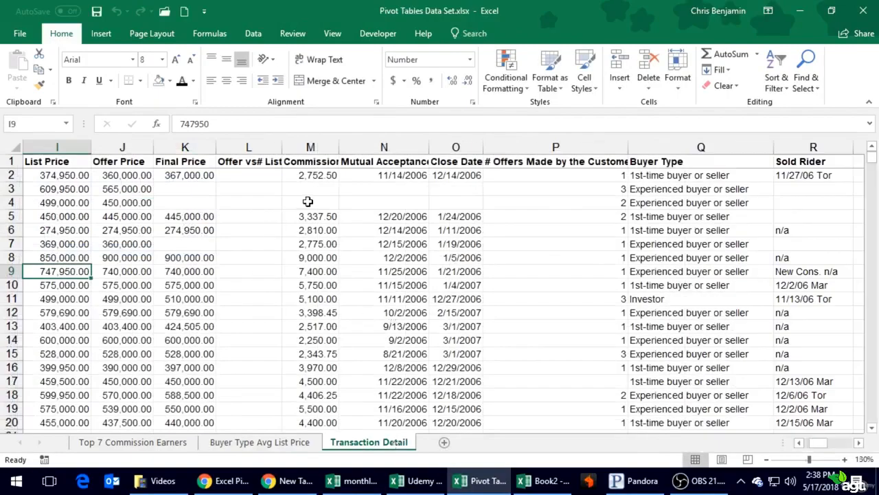
pyautogui.click(7, 146)
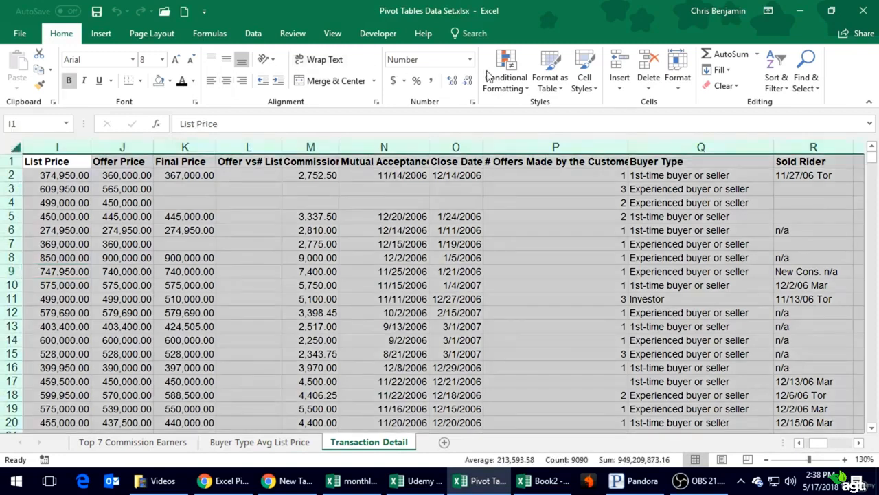
pyautogui.click(779, 88)
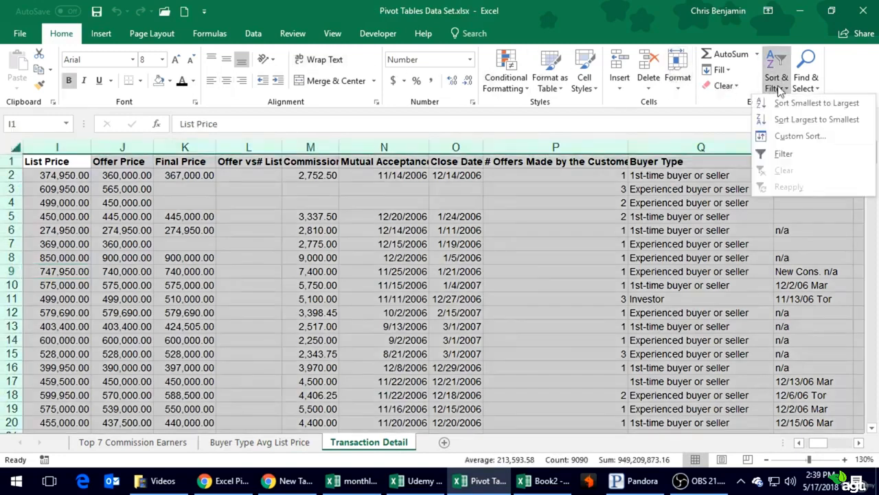
pyautogui.click(789, 137)
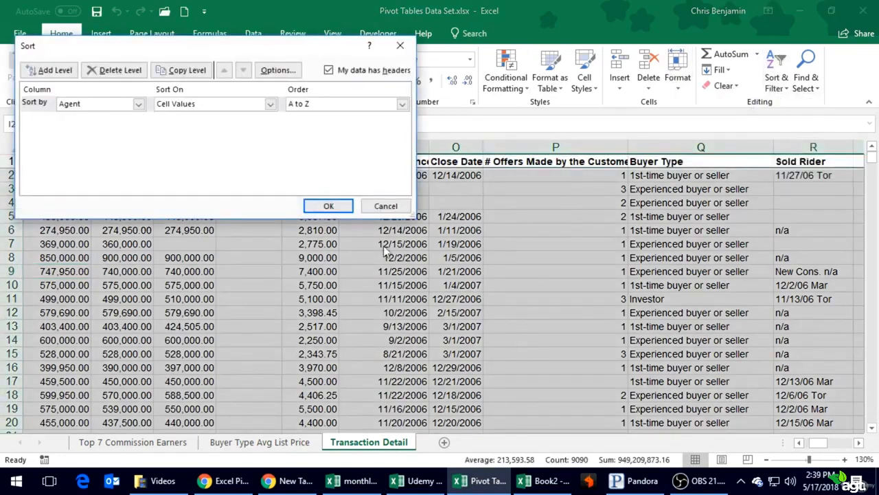
pyautogui.click(138, 103)
pyautogui.scroll(-3, 110, 178)
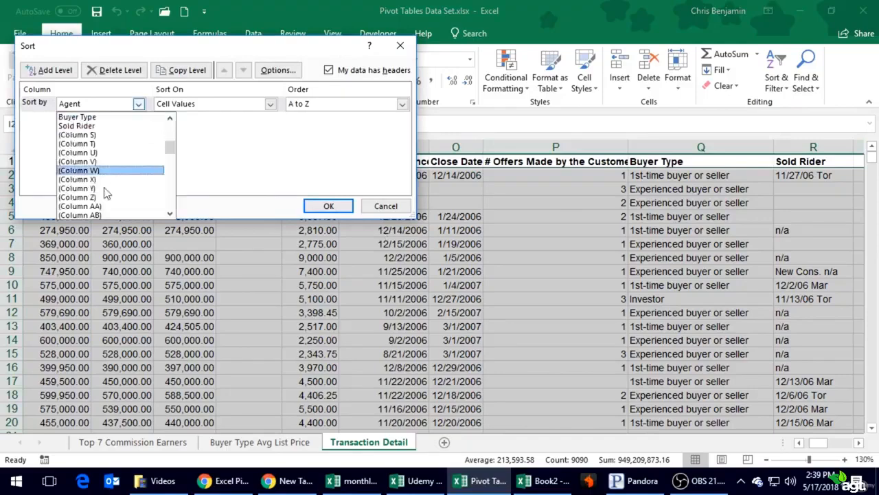
pyautogui.scroll(1, 107, 194)
pyautogui.click(82, 143)
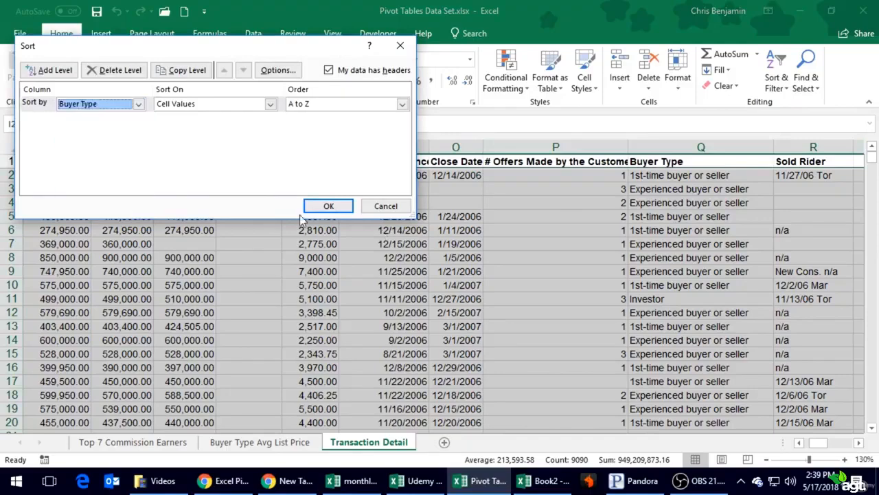
pyautogui.click(318, 206)
pyautogui.click(581, 234)
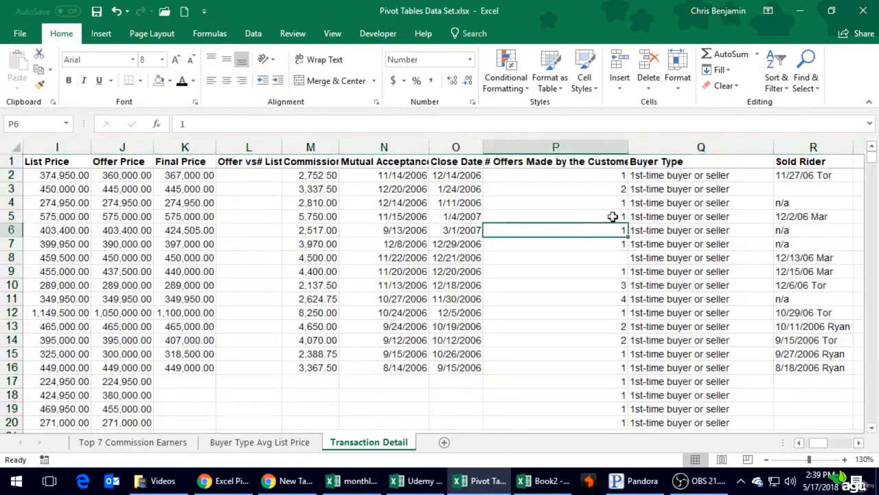
# - Locate the Bogus buyer type rows on the Transaction Detail sheet and select them across to Offer Status to inspect their records
pyautogui.scroll(-20, 613, 189)
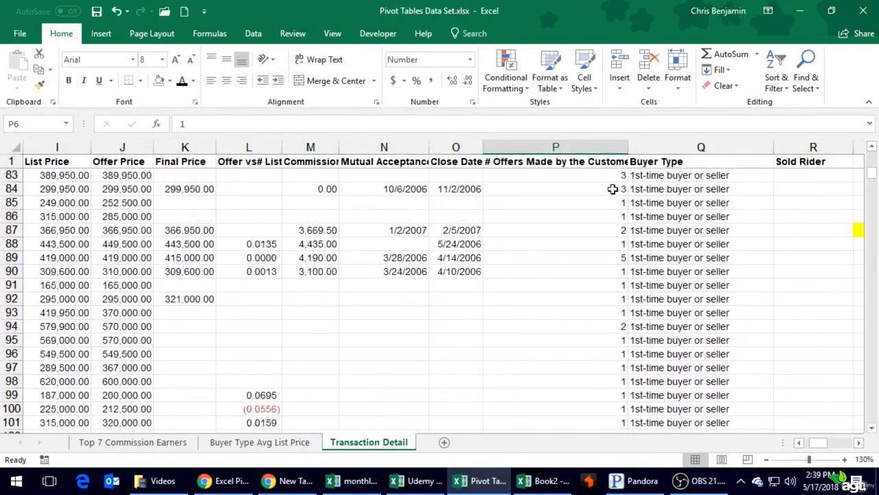
pyautogui.scroll(-15, 613, 188)
pyautogui.scroll(6, 613, 189)
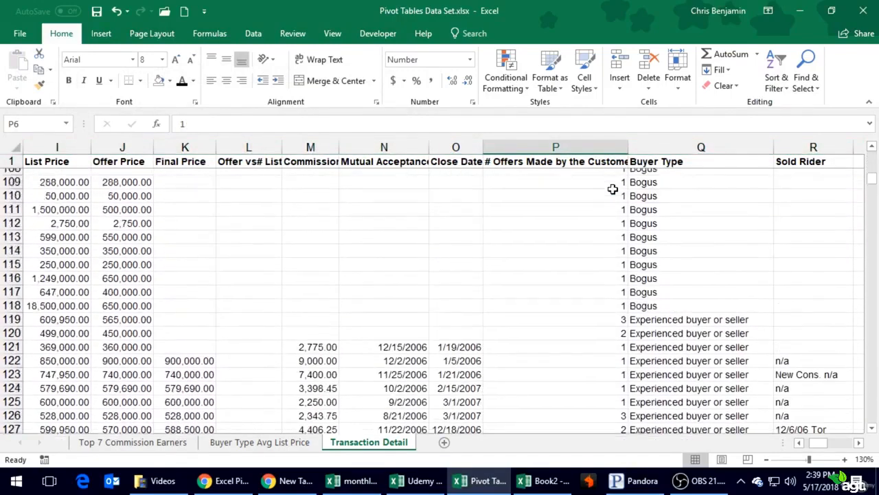
pyautogui.scroll(2, 613, 189)
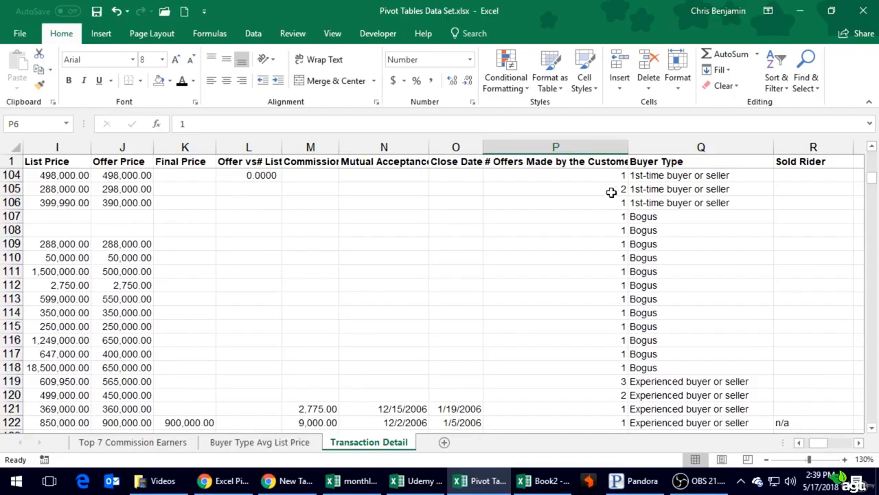
pyautogui.moveTo(661, 224); pyautogui.dragTo(96, 370)
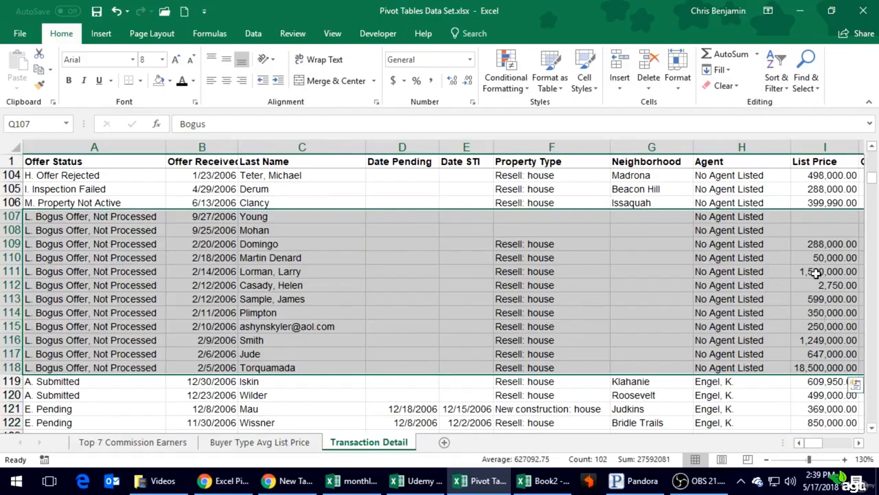
# - Inspect the 18,500,000 list price in row 118 and follow that row across to its Buyer Type entry
pyautogui.click(797, 369)
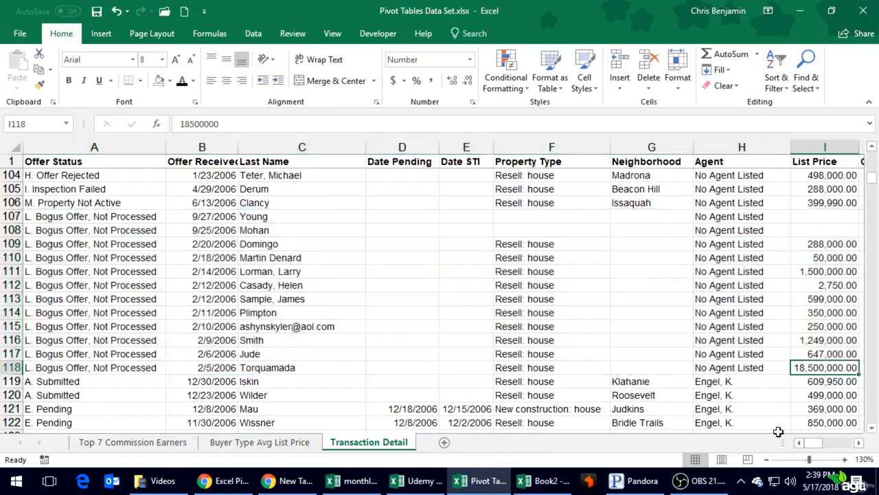
pyautogui.press('Right')
pyautogui.press('Right')
pyautogui.press('Right')
pyautogui.press('Right')
pyautogui.press('Right')
pyautogui.press('Right')
pyautogui.press('Right')
pyautogui.press('Right')
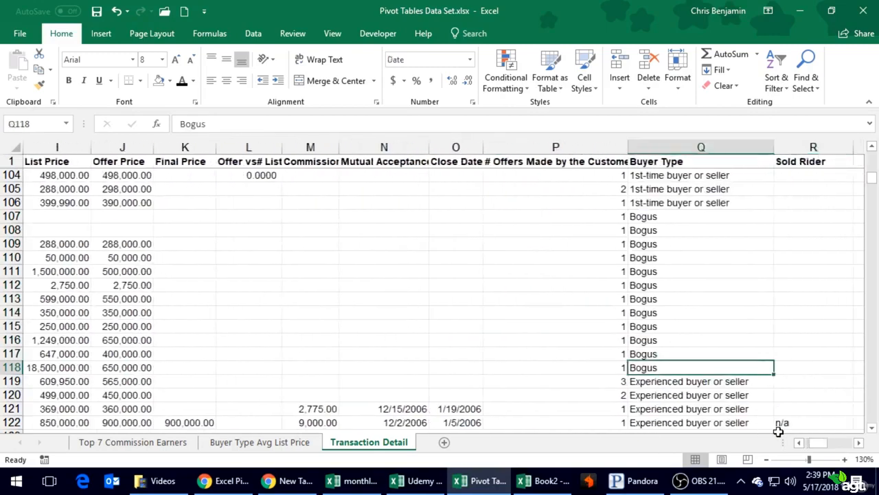
# - Find where the blank Buyer Type rows begin below the Investor entries on the Transaction Detail sheet
pyautogui.scroll(-20, 721, 319)
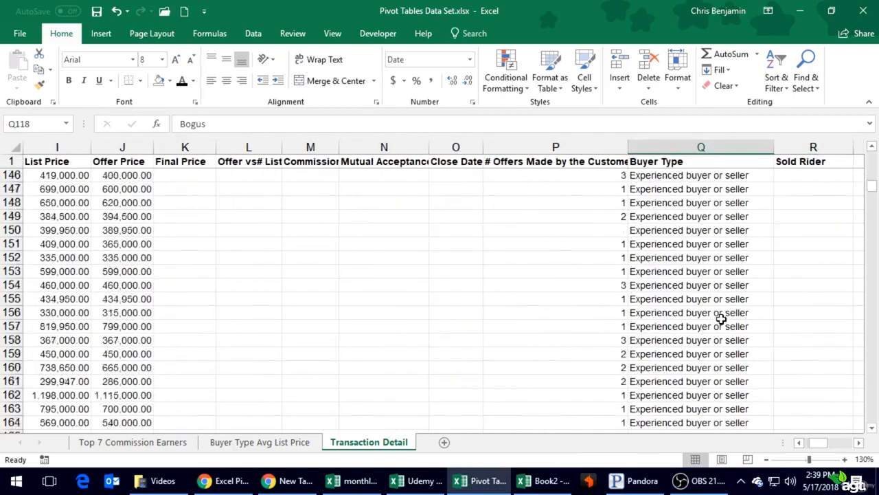
pyautogui.scroll(-20, 720, 322)
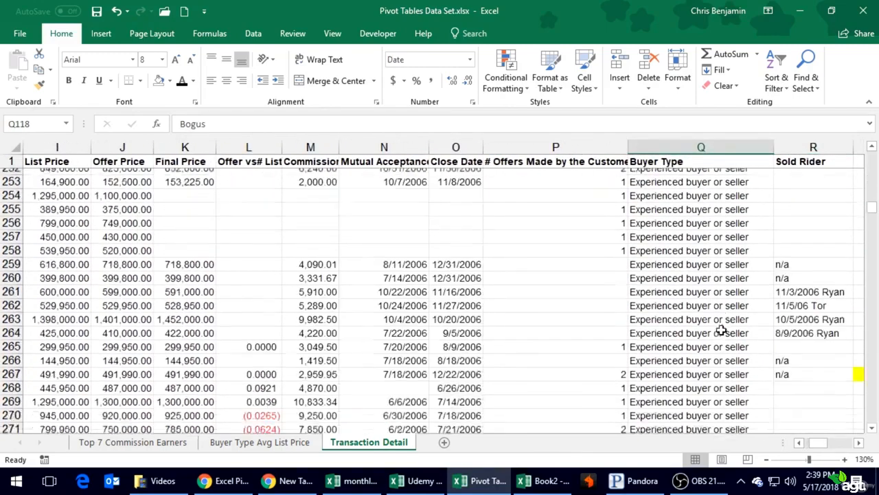
pyautogui.scroll(-20, 721, 338)
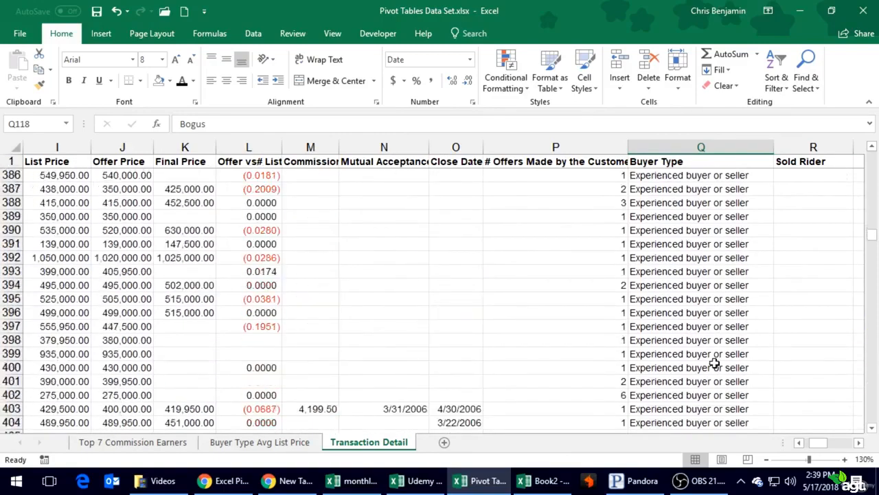
pyautogui.scroll(-16, 714, 362)
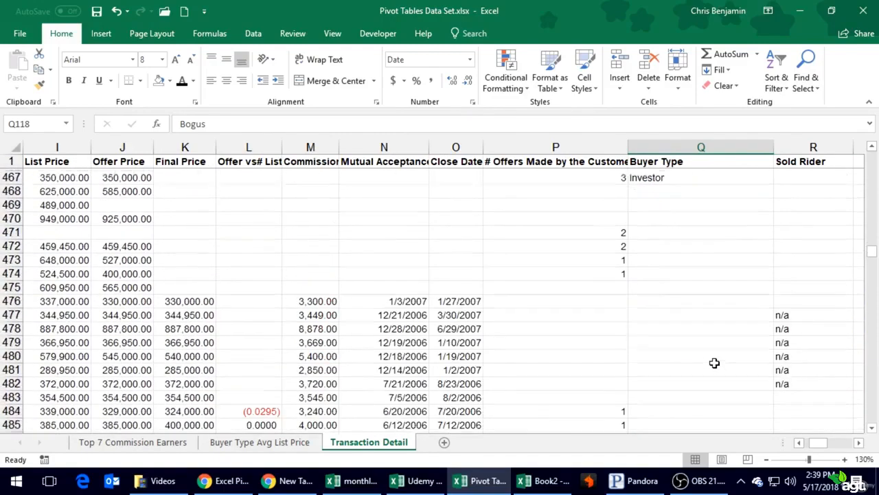
pyautogui.scroll(3, 715, 363)
pyautogui.scroll(-2, 714, 363)
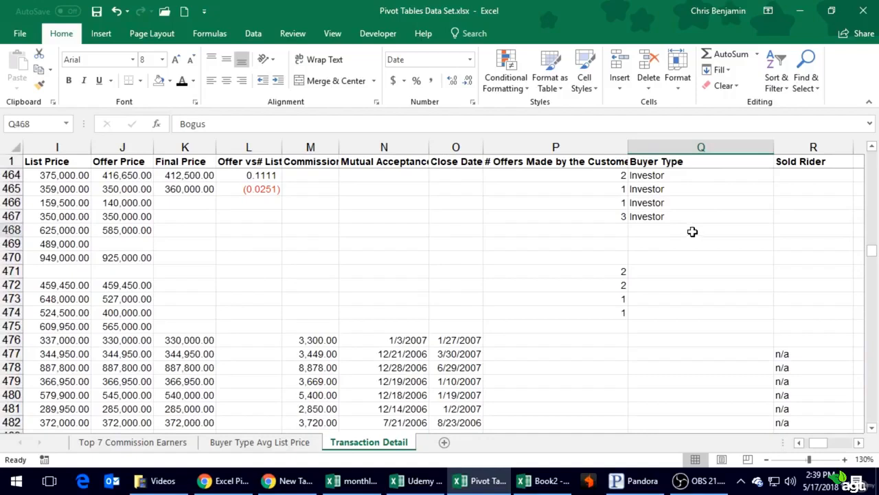
# - Enter "Buyer Type Not Listed" as the Buyer Type in the first blank row below the Investor entries, cell Q468
pyautogui.click(692, 231)
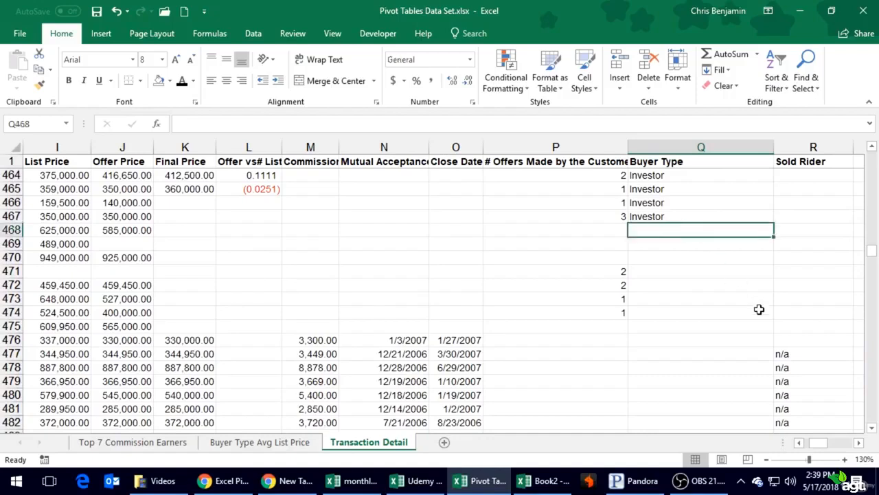
pyautogui.write('Buyer')
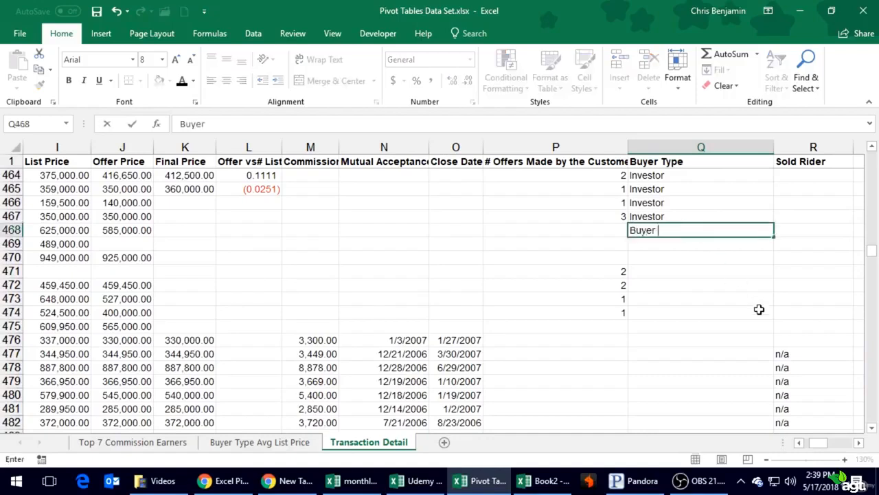
pyautogui.write(' R')
pyautogui.press('BackSpace')
pyautogui.write('Type')
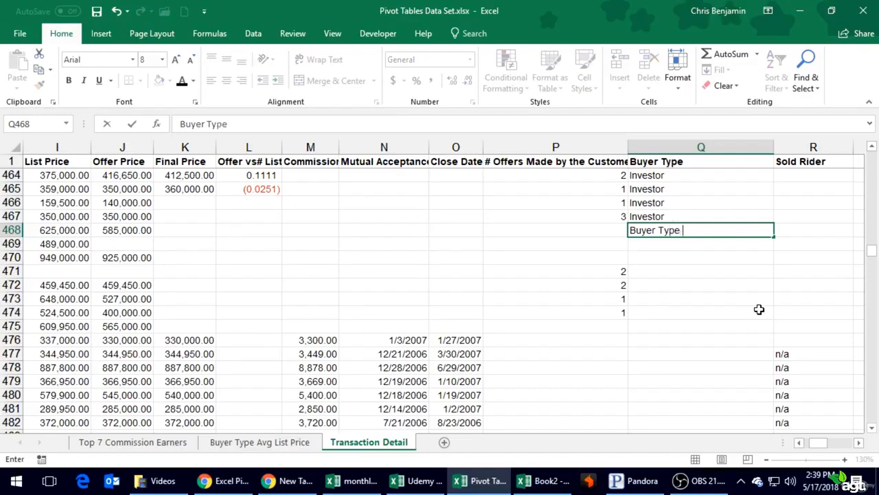
pyautogui.write(' Not Listed')
pyautogui.press('Return')
pyautogui.press('Up')
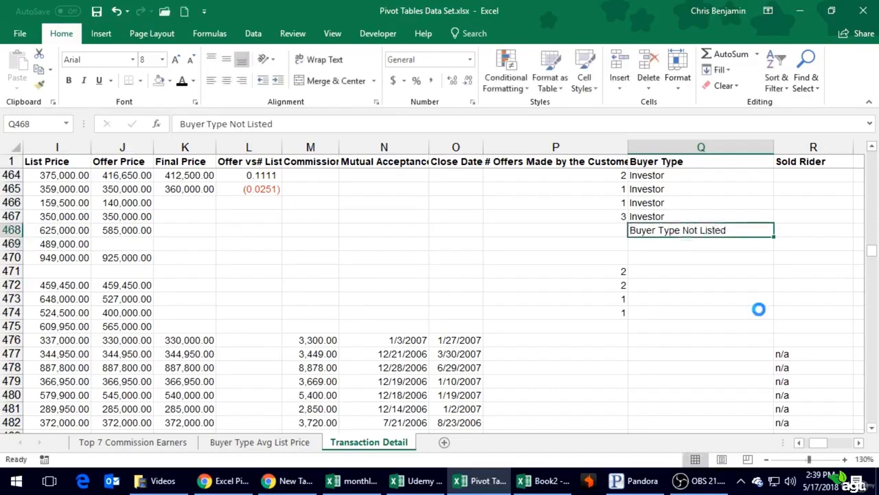
# - Copy the Q468 label into the remaining blank Buyer Type cells down to row 828 and save the workbook
pyautogui.hotkey('ctrl', 'c')
pyautogui.hotkey('shift', 'Down')
pyautogui.hotkey('shift', 'Down')
pyautogui.hotkey('shift', 'Down')
pyautogui.hotkey('shift', 'Down')
pyautogui.hotkey('shift', 'Down')
pyautogui.hotkey('shift', 'Down')
pyautogui.hotkey('shift', 'Down')
pyautogui.hotkey('shift', 'Down')
pyautogui.hotkey('shift', 'Down')
pyautogui.hotkey('shift', 'Down')
pyautogui.hotkey('shift', 'Down')
pyautogui.hotkey('shift', 'Down')
pyautogui.hotkey('shift', 'Down')
pyautogui.hotkey('shift', 'Down')
pyautogui.hotkey('shift', 'Down')
pyautogui.hotkey('shift', 'Down')
pyautogui.hotkey('shift', 'Down')
pyautogui.hotkey('shift', 'Down')
pyautogui.hotkey('shift', 'Down')
pyautogui.hotkey('shift', 'Down')
pyautogui.hotkey('shift', 'Down')
pyautogui.hotkey('shift', 'Down')
pyautogui.hotkey('shift', 'Down')
pyautogui.hotkey('shift', 'Down')
pyautogui.hotkey('shift', 'Down')
pyautogui.hotkey('shift', 'Down')
pyautogui.hotkey('shift', 'Down')
pyautogui.hotkey('shift', 'Down')
pyautogui.hotkey('shift', 'Down')
pyautogui.hotkey('shift', 'Down')
pyautogui.hotkey('shift', 'Down')
pyautogui.hotkey('shift', 'Down')
pyautogui.hotkey('shift', 'Down')
pyautogui.hotkey('shift', 'Down')
pyautogui.hotkey('shift', 'Down')
pyautogui.hotkey('shift', 'Down')
pyautogui.hotkey('shift', 'Down')
pyautogui.hotkey('shift', 'Down')
pyautogui.hotkey('shift', 'Down')
pyautogui.hotkey('shift', 'Down')
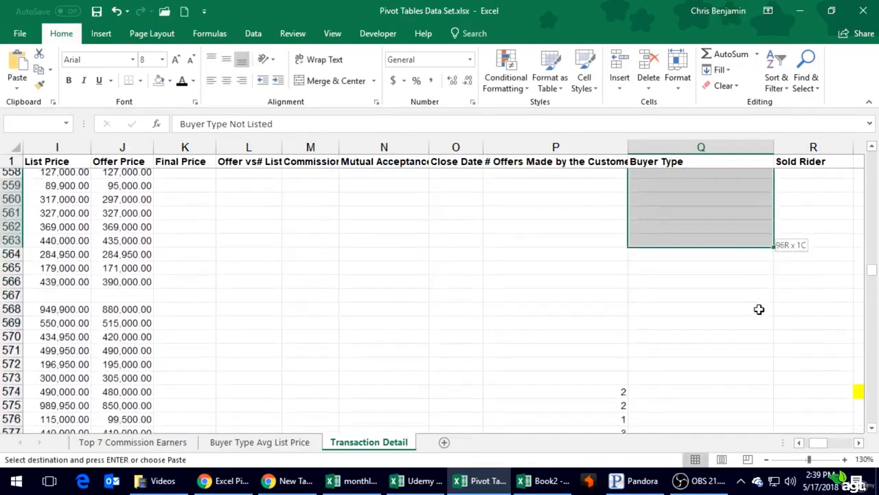
pyautogui.hotkey('shift', 'Down')
pyautogui.hotkey('shift', 'Down')
pyautogui.hotkey('shift', 'Down')
pyautogui.hotkey('shift', 'Down')
pyautogui.hotkey('shift', 'Down')
pyautogui.hotkey('shift', 'Down')
pyautogui.hotkey('shift', 'Down')
pyautogui.hotkey('shift', 'Down')
pyautogui.hotkey('shift', 'Down')
pyautogui.hotkey('shift', 'Down')
pyautogui.hotkey('shift', 'Down')
pyautogui.hotkey('shift', 'Down')
pyautogui.hotkey('shift', 'Down')
pyautogui.hotkey('shift', 'Down')
pyautogui.hotkey('shift', 'Down')
pyautogui.hotkey('shift', 'Down')
pyautogui.hotkey('shift', 'Down')
pyautogui.hotkey('shift', 'Down')
pyautogui.hotkey('shift', 'Down')
pyautogui.hotkey('shift', 'Down')
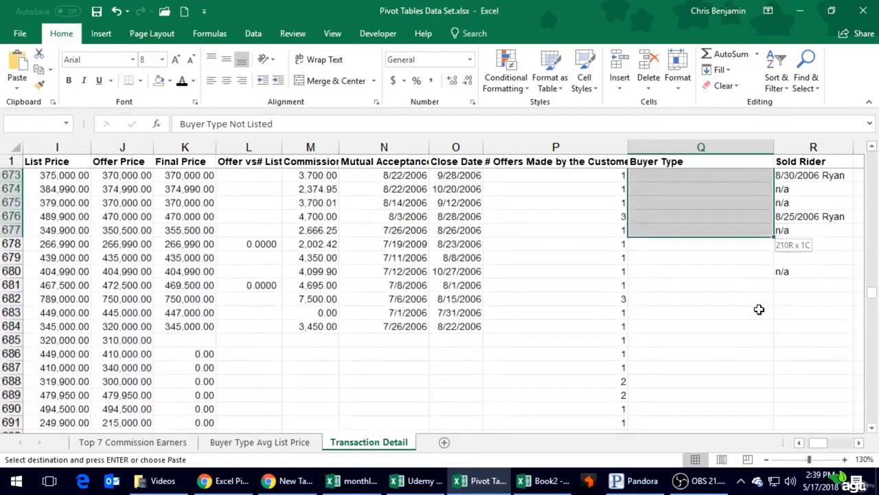
pyautogui.hotkey('shift', 'Down')
pyautogui.hotkey('shift', 'Down')
pyautogui.hotkey('shift', 'Down')
pyautogui.hotkey('shift', 'Down')
pyautogui.hotkey('shift', 'Down')
pyautogui.hotkey('shift', 'Down')
pyautogui.hotkey('shift', 'Down')
pyautogui.hotkey('shift', 'Down')
pyautogui.hotkey('shift', 'Down')
pyautogui.hotkey('shift', 'Down')
pyautogui.hotkey('shift', 'Down')
pyautogui.hotkey('shift', 'Down')
pyautogui.hotkey('shift', 'Down')
pyautogui.hotkey('shift', 'Down')
pyautogui.hotkey('shift', 'Down')
pyautogui.hotkey('shift', 'Down')
pyautogui.hotkey('shift', 'Down')
pyautogui.hotkey('shift', 'Down')
pyautogui.hotkey('shift', 'Down')
pyautogui.hotkey('shift', 'Down')
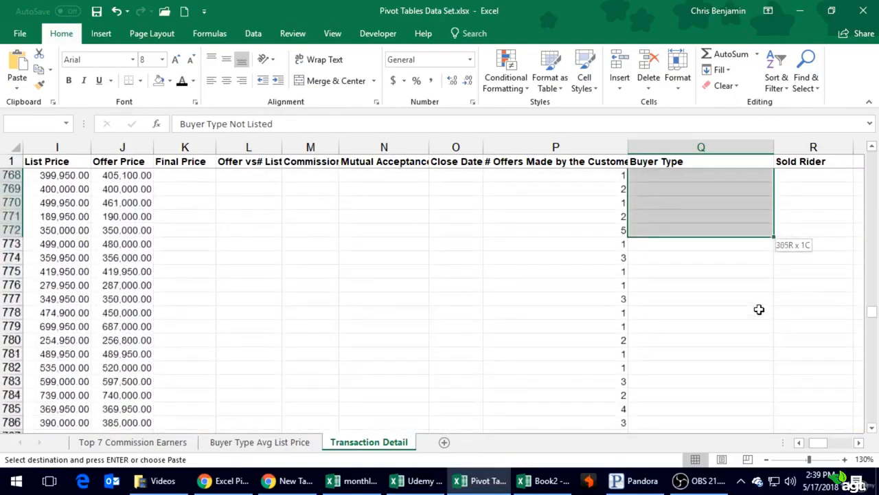
pyautogui.hotkey('shift', 'Down')
pyautogui.hotkey('shift', 'Down')
pyautogui.hotkey('shift', 'Down')
pyautogui.hotkey('shift', 'Down')
pyautogui.hotkey('shift', 'Down')
pyautogui.hotkey('shift', 'Down')
pyautogui.hotkey('shift', 'Down')
pyautogui.hotkey('shift', 'Down')
pyautogui.hotkey('shift', 'Down')
pyautogui.hotkey('shift', 'Down')
pyautogui.hotkey('shift', 'Down')
pyautogui.hotkey('shift', 'Down')
pyautogui.hotkey('shift', 'Down')
pyautogui.hotkey('shift', 'Up')
pyautogui.hotkey('shift', 'Up')
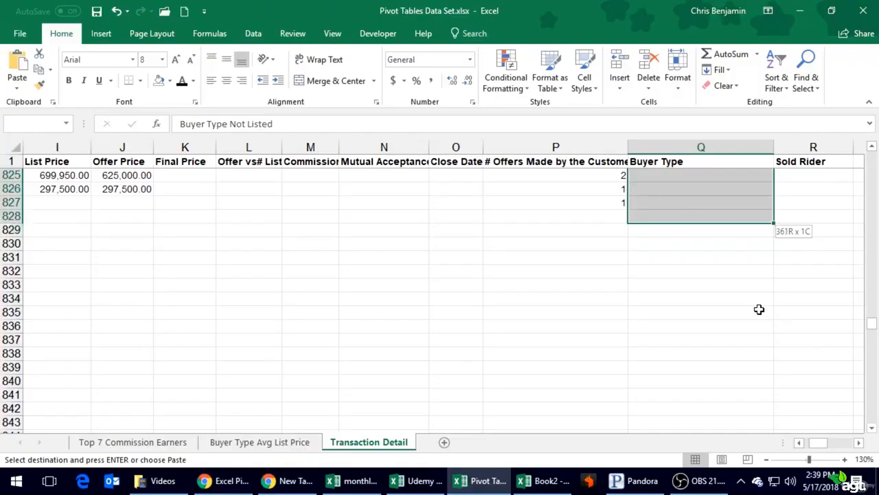
pyautogui.hotkey('ctrl', 'v')
pyautogui.press('Up')
pyautogui.hotkey('ctrl', 's')
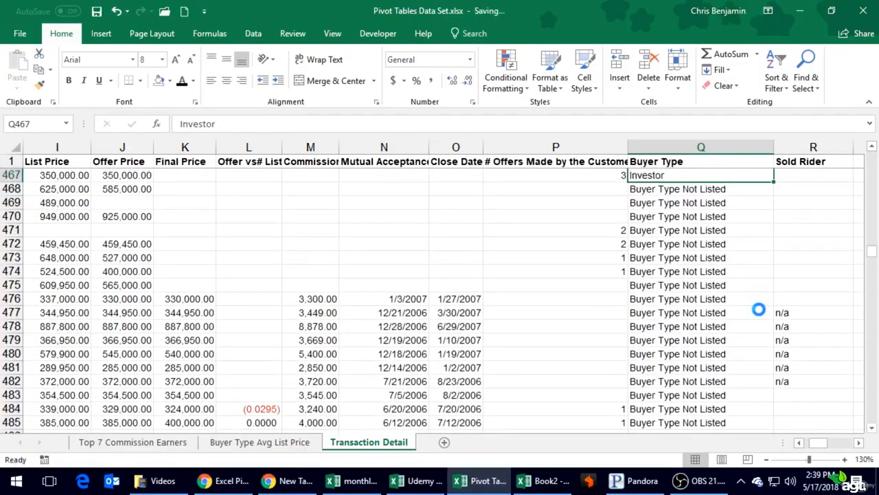
# - Refresh the pivot table on the Buyer Type Avg List Price sheet from the updated transaction data
pyautogui.click(273, 443)
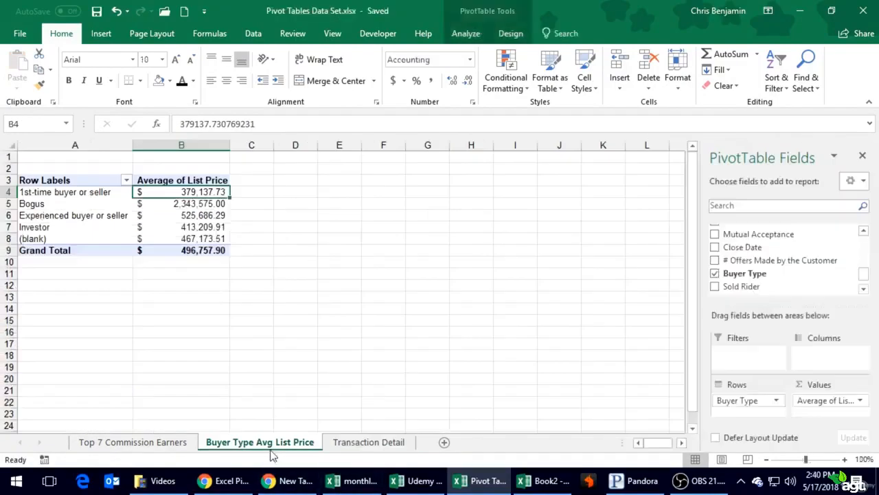
pyautogui.rightClick(193, 237)
pyautogui.click(273, 301)
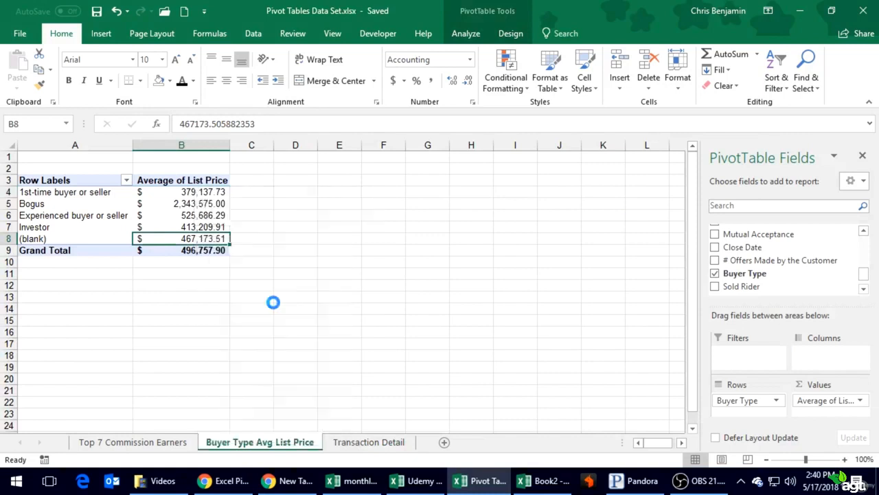
# - Filter the pivot table's row labels to exclude the Bogus buyer type
pyautogui.click(165, 191)
pyautogui.click(127, 181)
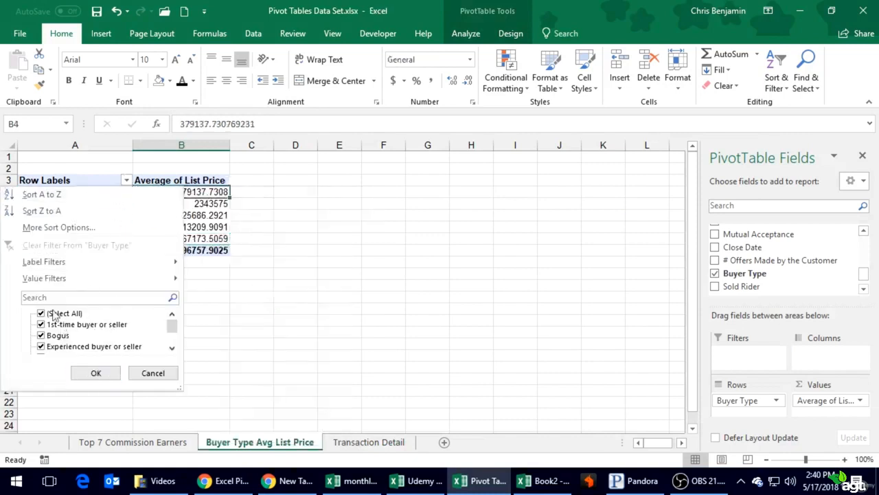
pyautogui.click(41, 336)
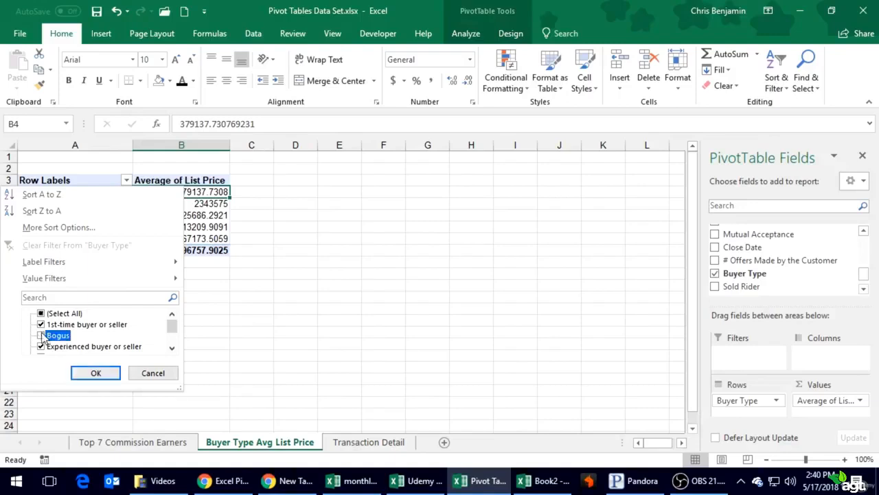
pyautogui.click(97, 372)
pyautogui.click(240, 307)
# - Select the Average of List Price column and open the value options for the 1st-time buyer or seller average
pyautogui.click(206, 140)
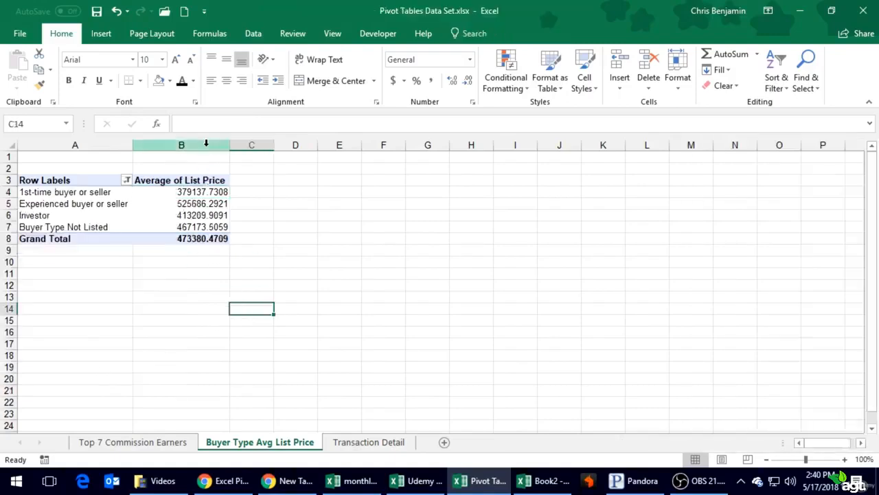
pyautogui.click(206, 142)
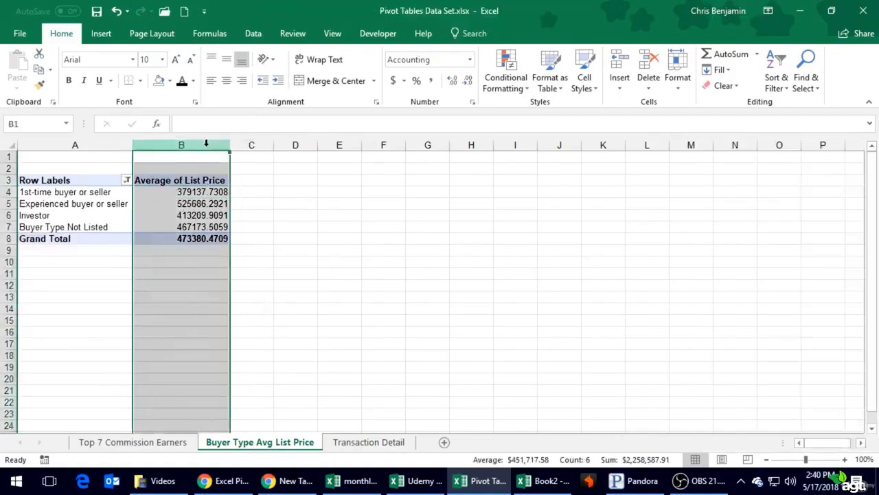
pyautogui.click(188, 192)
pyautogui.rightClick(188, 193)
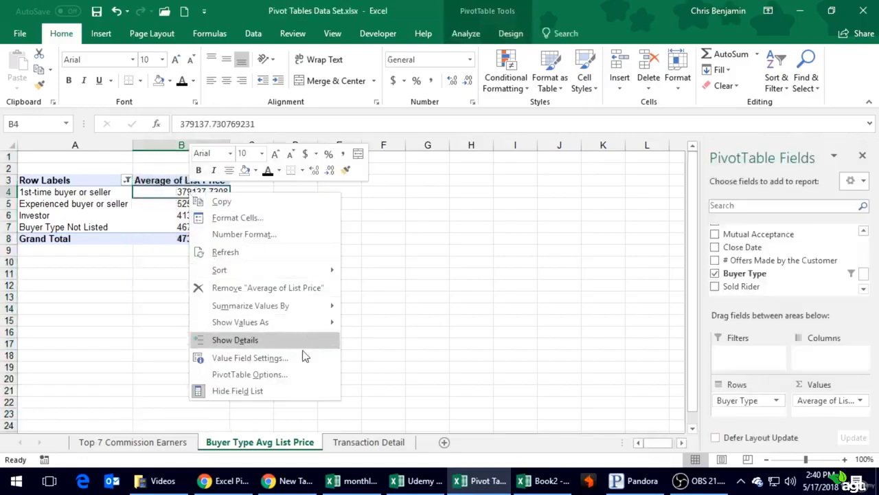
# - Sort the average list prices from largest to smallest and format column B as accounting currency without decimals
pyautogui.moveTo(288, 270)
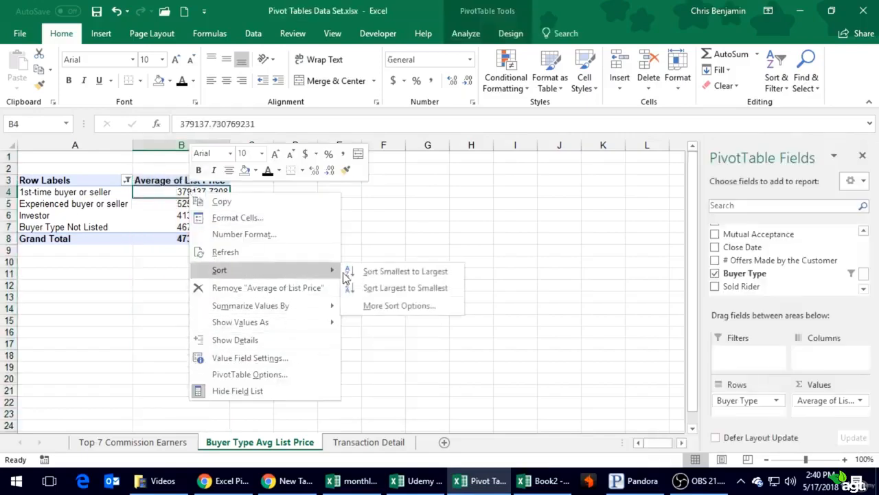
pyautogui.click(374, 287)
pyautogui.click(208, 145)
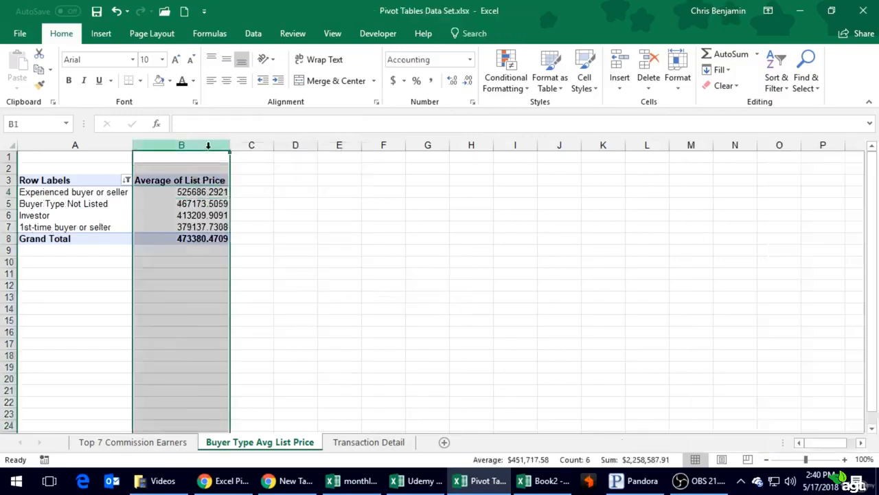
pyautogui.click(393, 81)
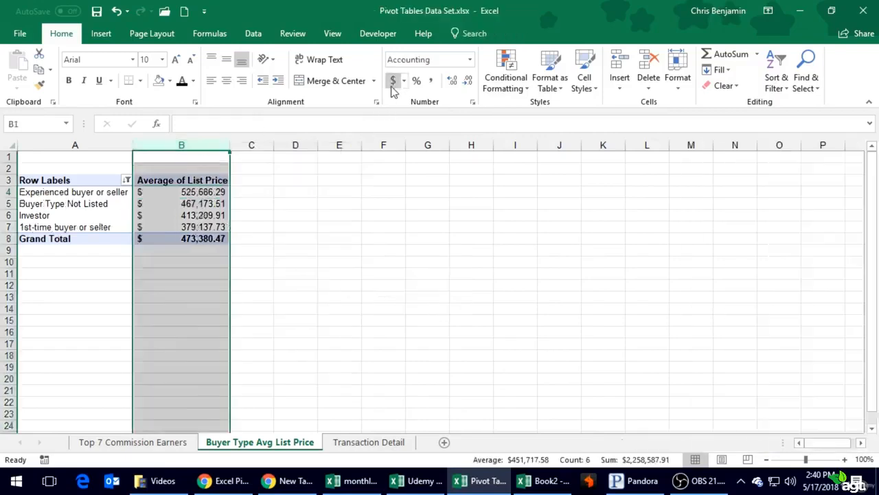
pyautogui.click(468, 81)
pyautogui.click(469, 80)
pyautogui.click(296, 168)
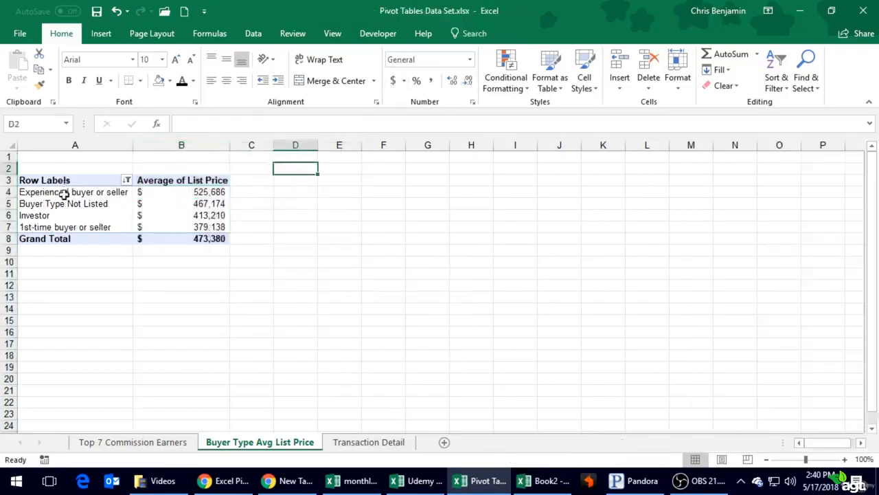
# - Compare the pie, bar and line previews and insert a Clustered Column PivotChart from the buyer type pivot table
pyautogui.click(63, 194)
pyautogui.click(101, 33)
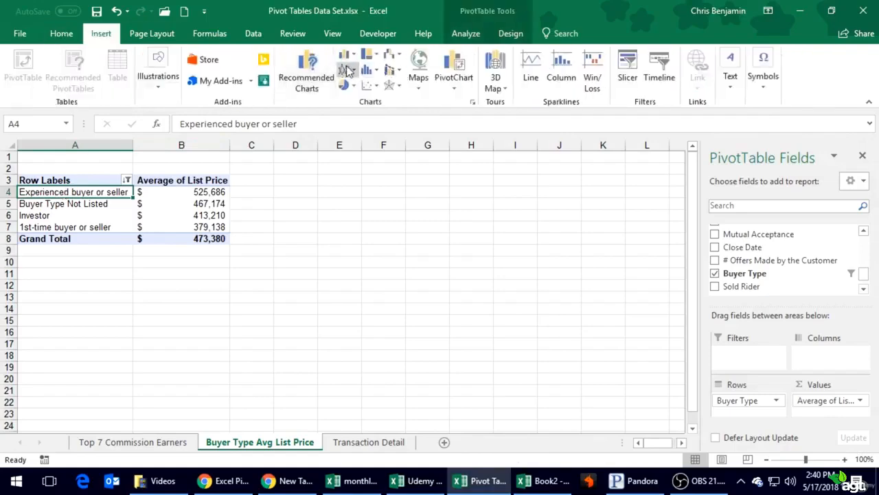
pyautogui.click(454, 87)
pyautogui.click(465, 108)
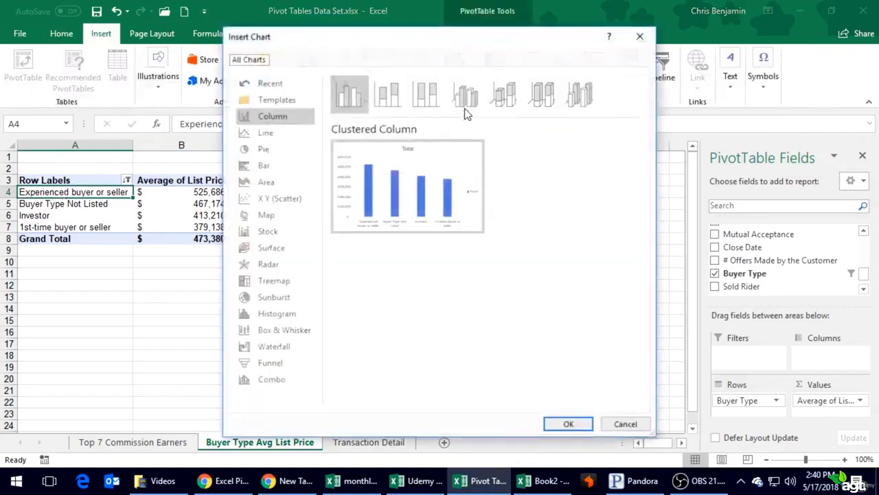
pyautogui.moveTo(404, 227)
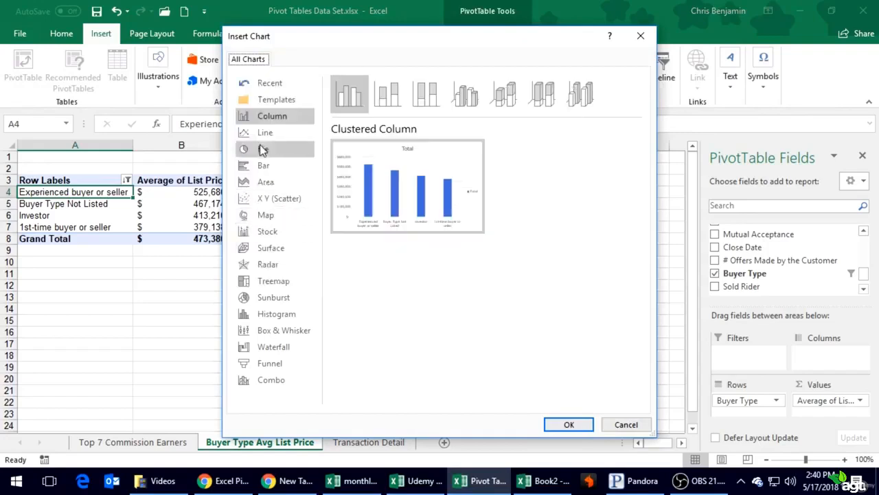
pyautogui.click(263, 150)
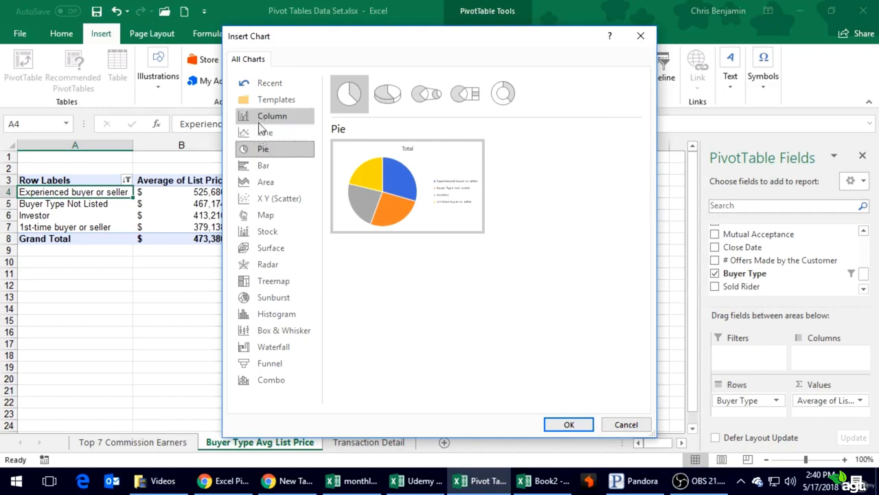
pyautogui.click(261, 123)
pyautogui.click(264, 169)
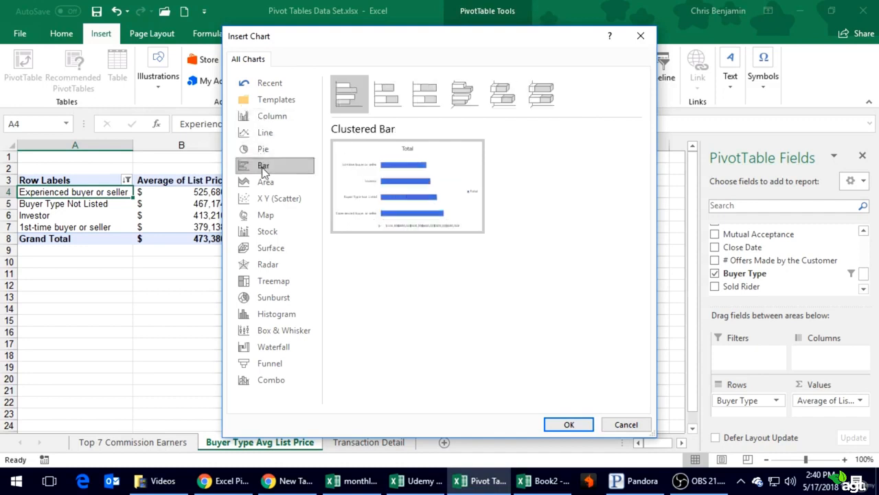
pyautogui.moveTo(431, 190)
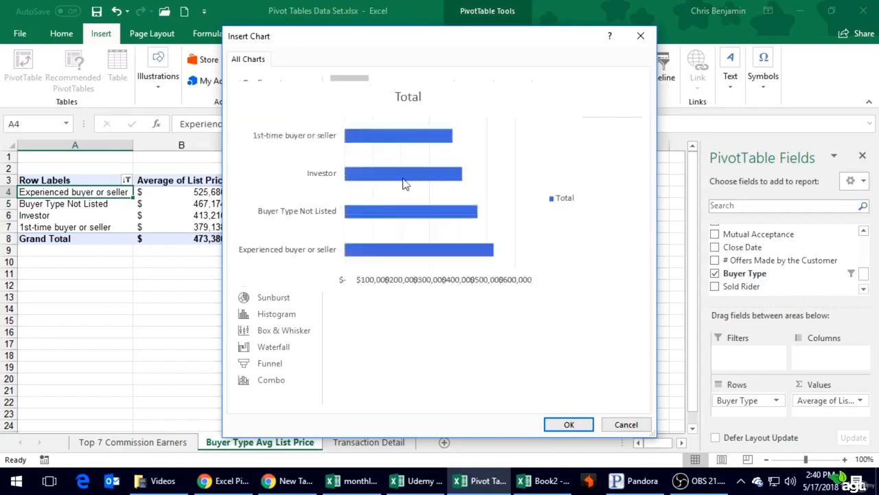
pyautogui.click(264, 132)
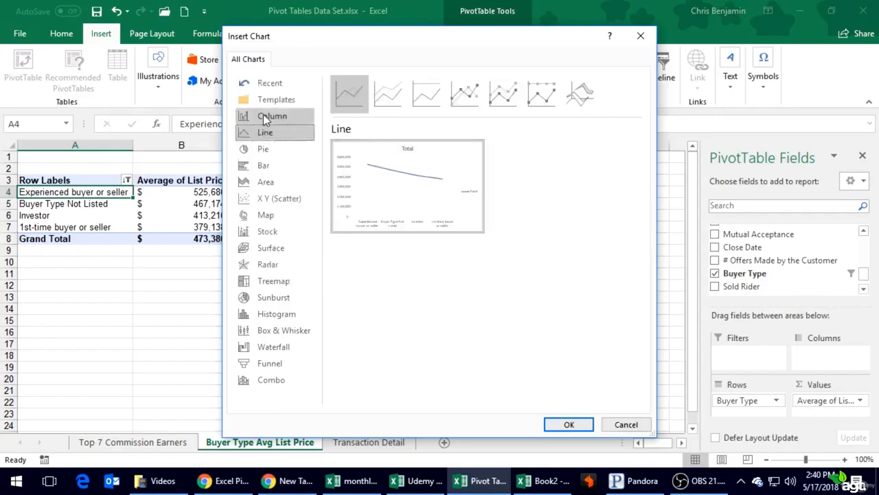
pyautogui.click(265, 115)
pyautogui.moveTo(363, 207)
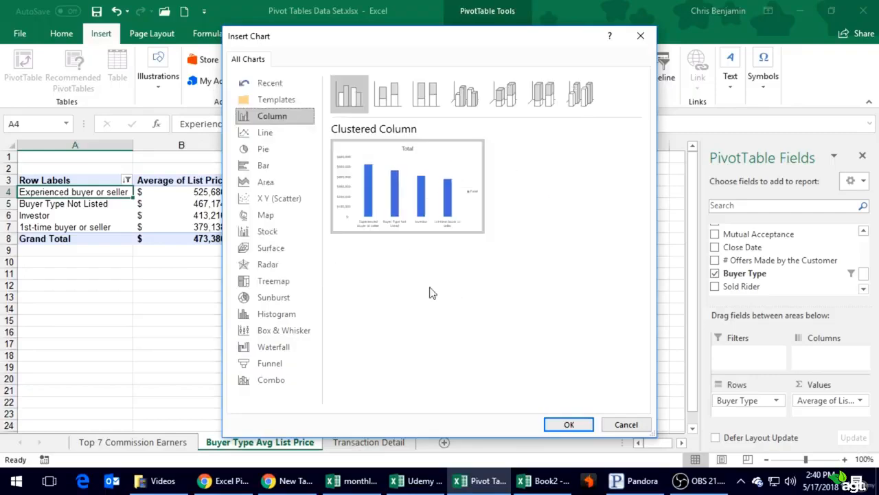
pyautogui.click(569, 422)
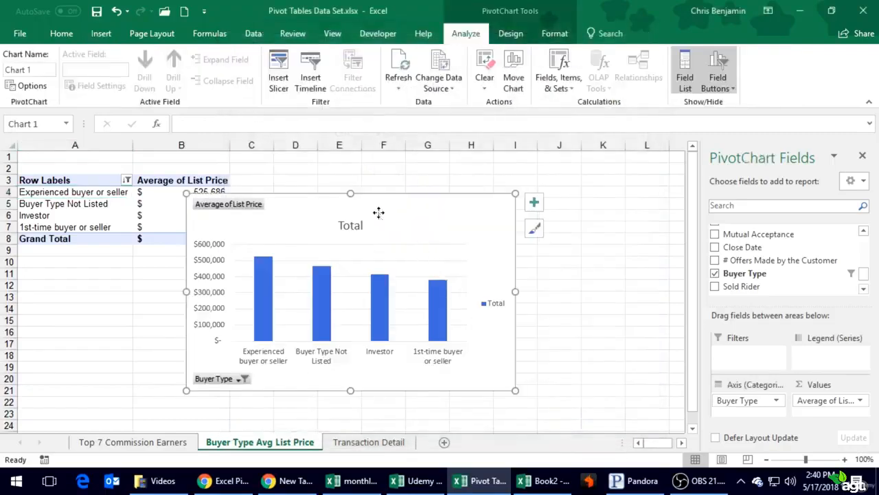
# - Retitle the chart "Average List Price by Buyer Type" and delete its legend
pyautogui.click(421, 199)
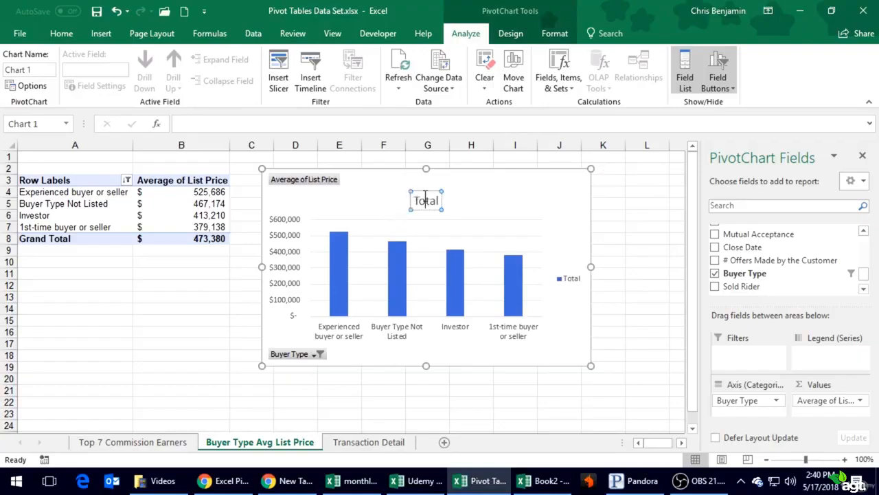
pyautogui.doubleClick(425, 200)
pyautogui.write('Averag')
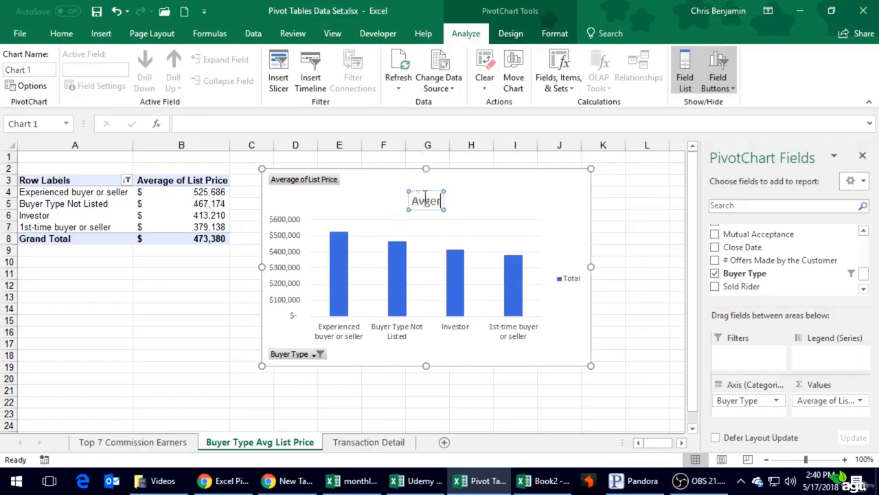
pyautogui.press('BackSpace')
pyautogui.press('BackSpace')
pyautogui.press('BackSpace')
pyautogui.press('BackSpace')
pyautogui.write('erage')
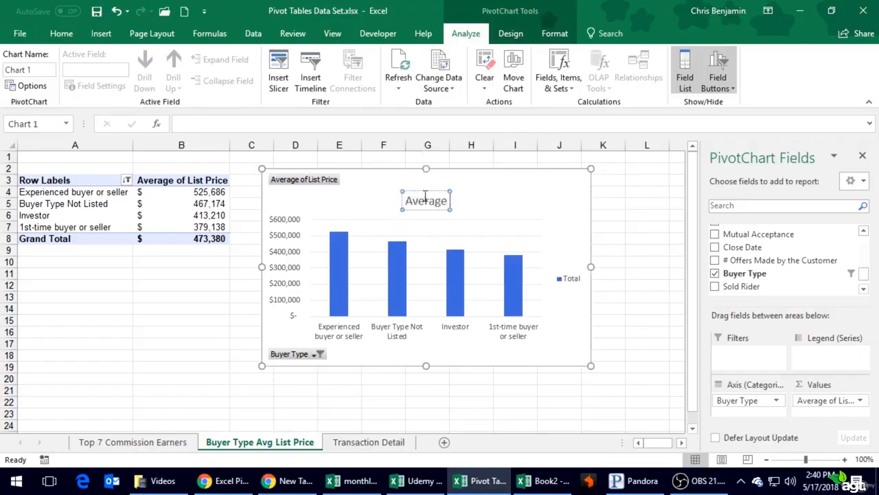
pyautogui.write(' List Price')
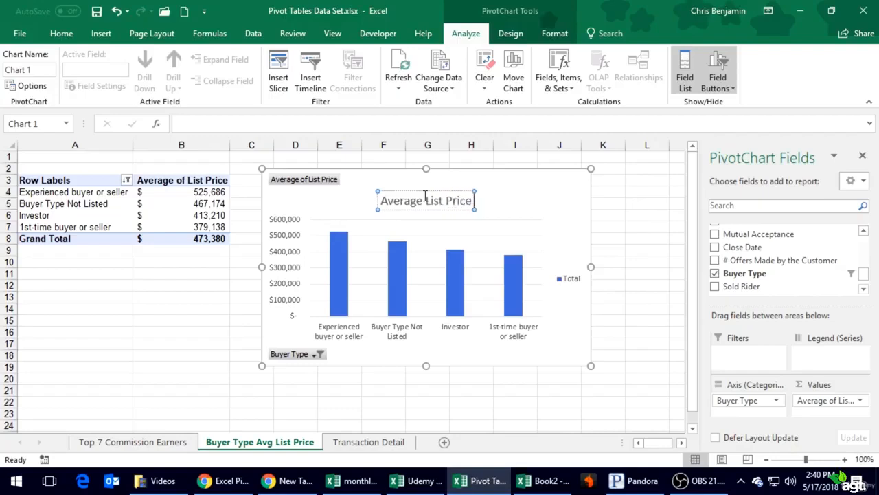
pyautogui.write(' b')
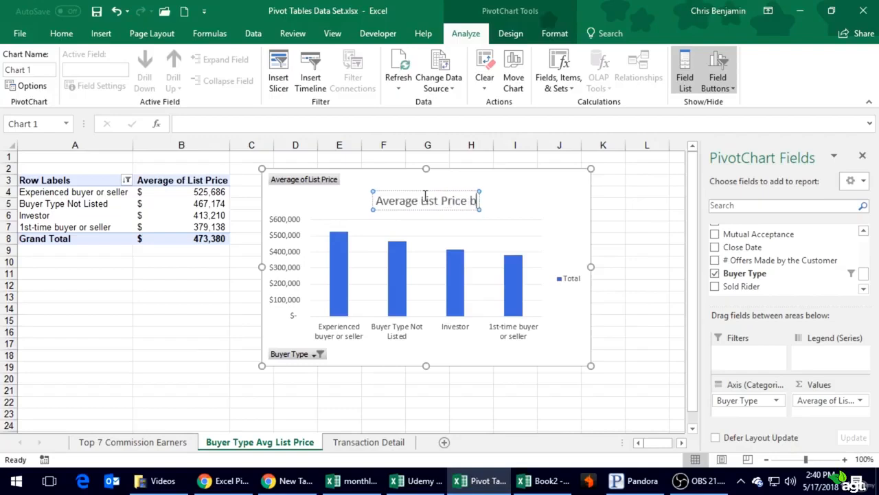
pyautogui.write('y Buyer Type')
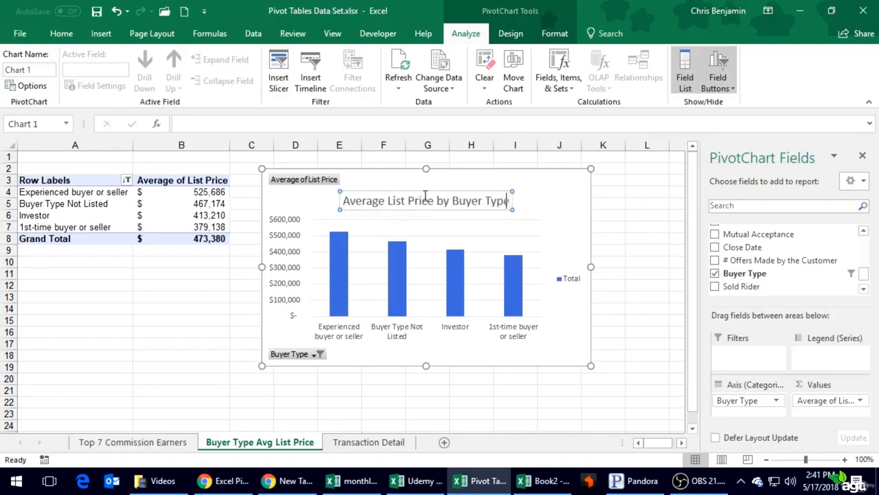
pyautogui.click(570, 244)
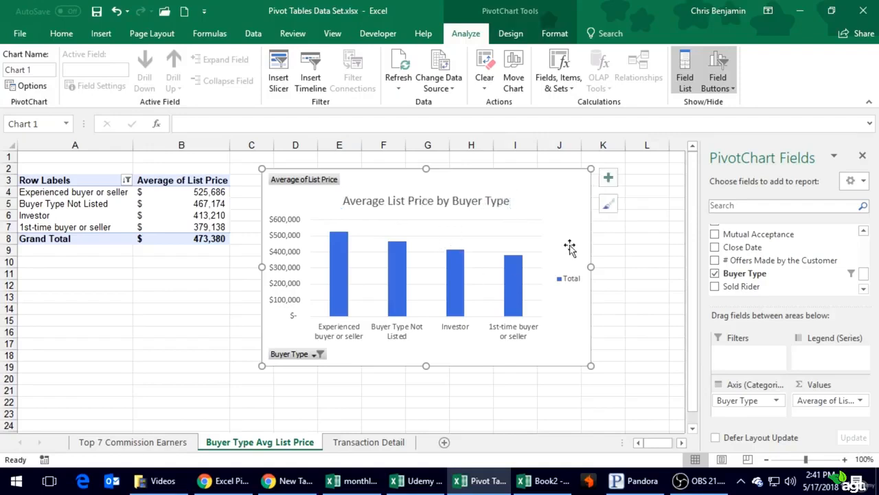
pyautogui.click(569, 281)
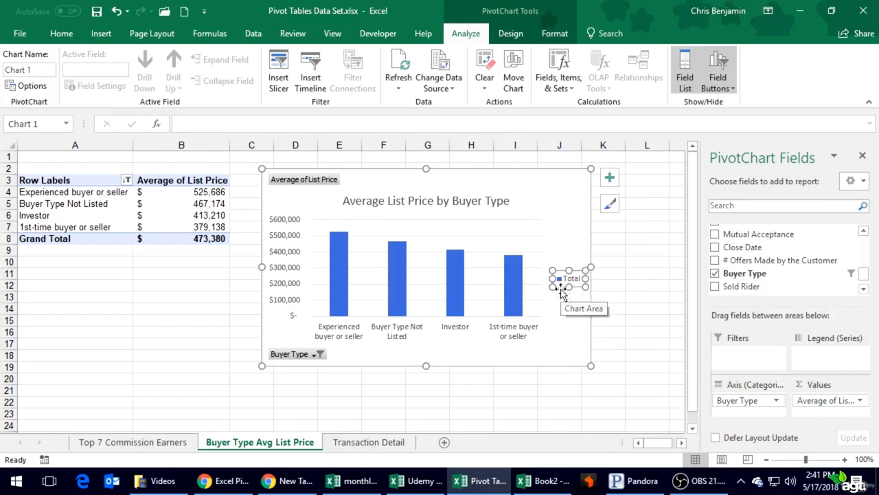
pyautogui.press('Delete')
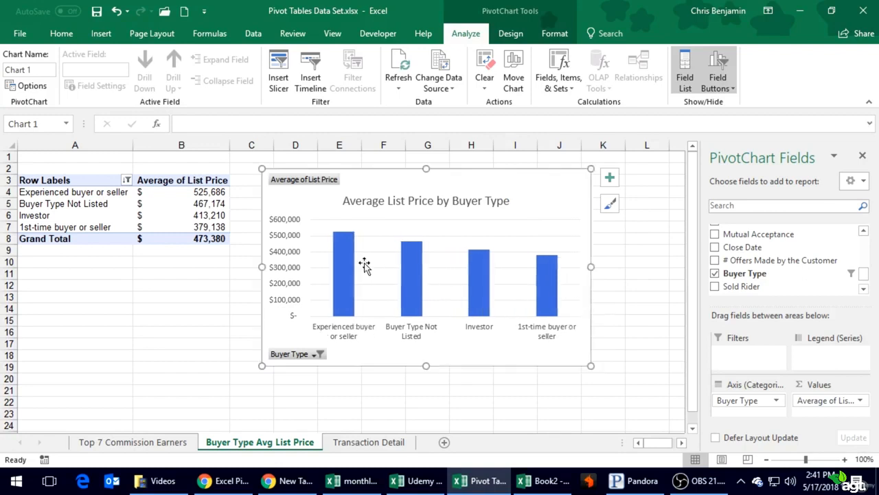
pyautogui.click(342, 265)
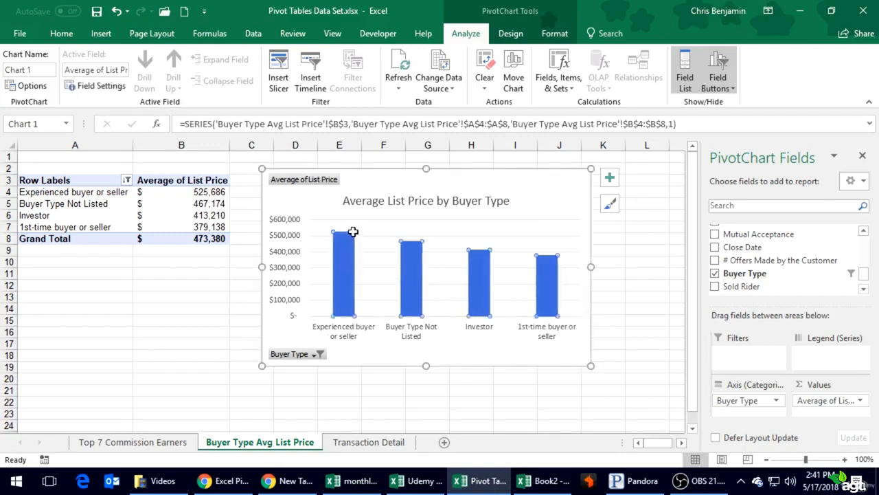
pyautogui.rightClick(350, 250)
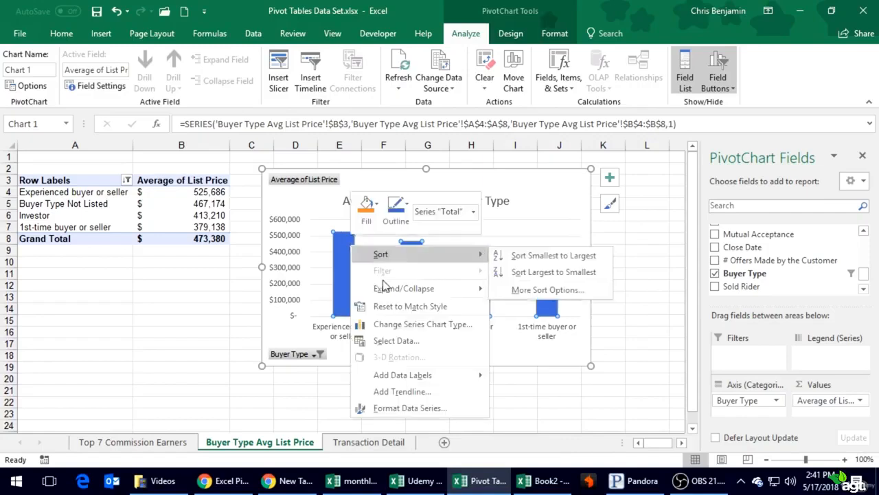
pyautogui.moveTo(382, 286)
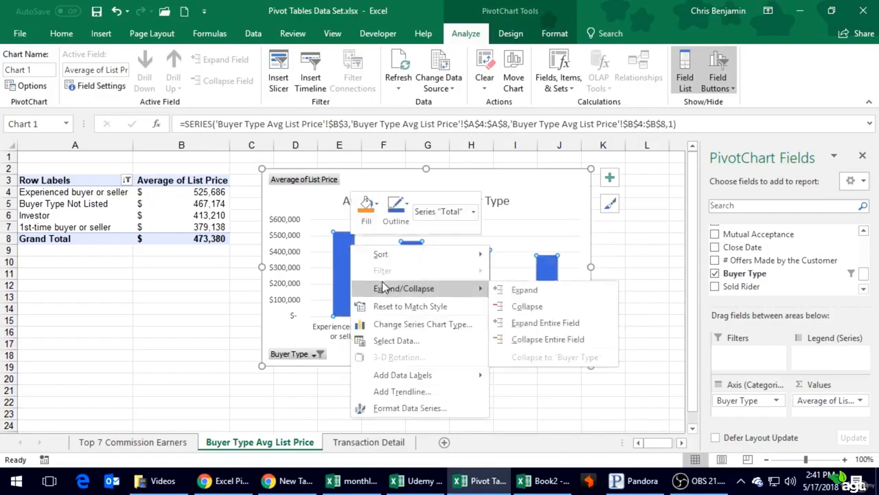
pyautogui.click(508, 293)
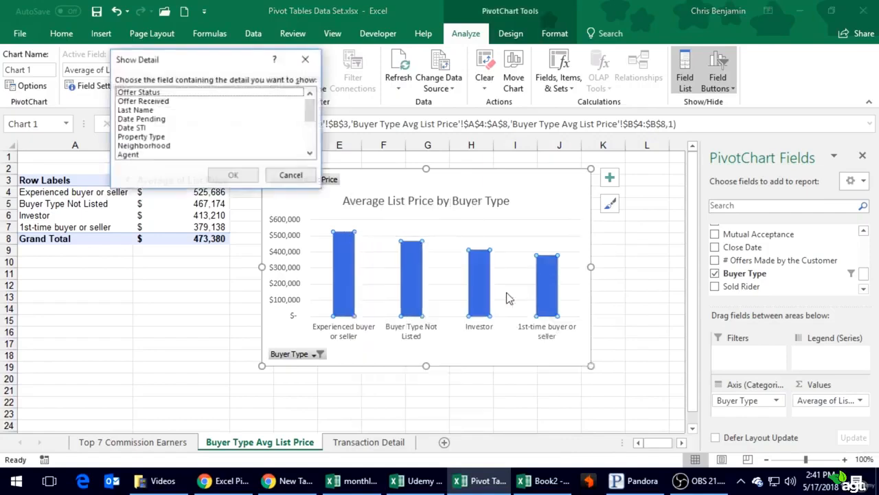
pyautogui.click(290, 177)
# - Widen the chart's columns by setting the data series gap width to 50%
pyautogui.rightClick(348, 262)
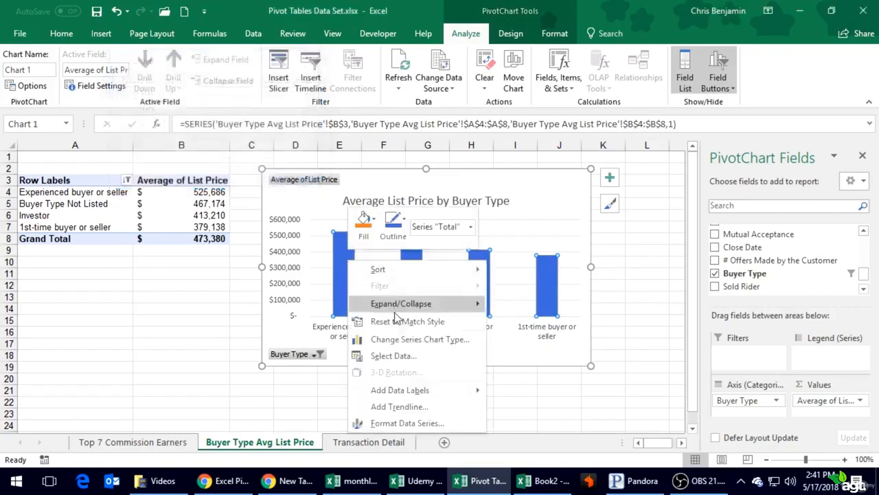
pyautogui.click(402, 423)
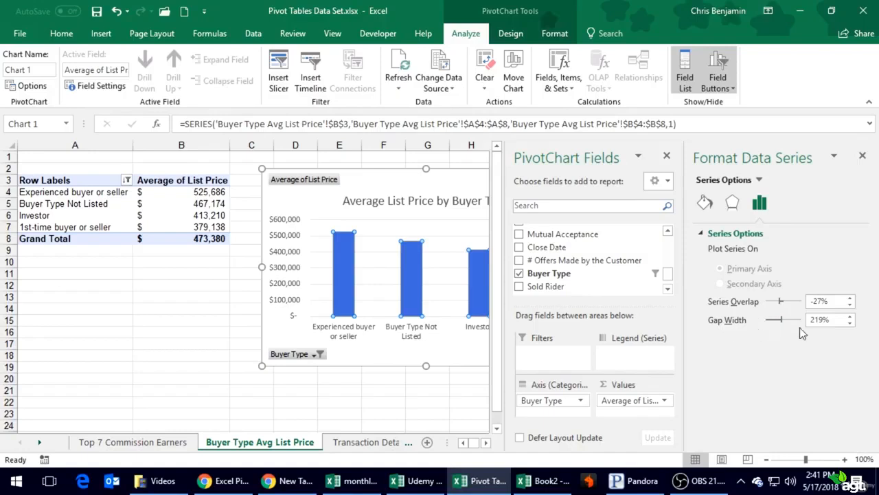
pyautogui.click(851, 324)
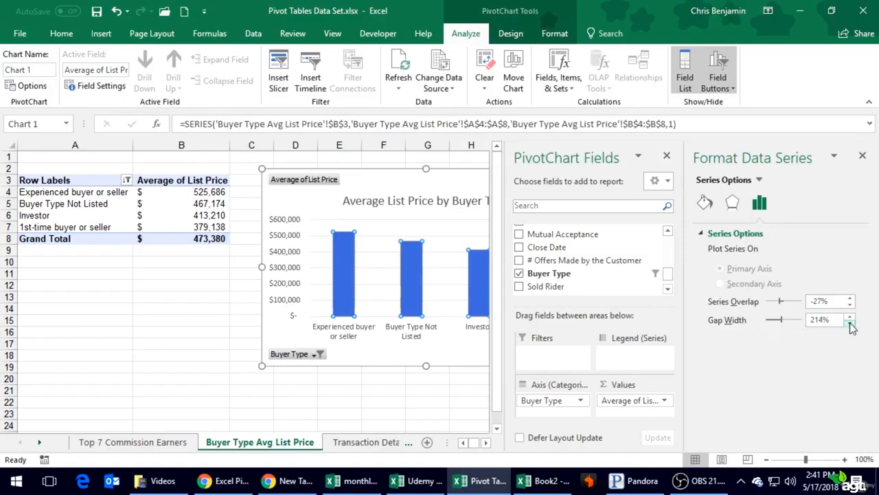
pyautogui.click(851, 324)
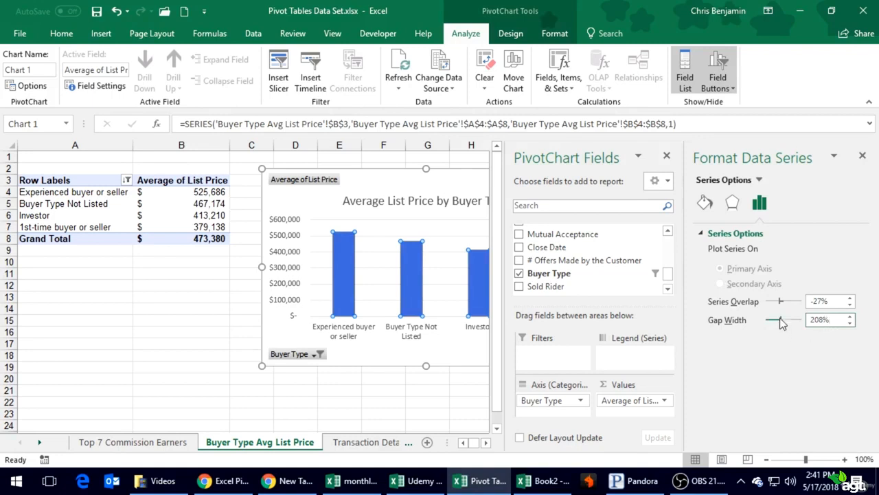
pyautogui.moveTo(782, 323); pyautogui.dragTo(775, 325)
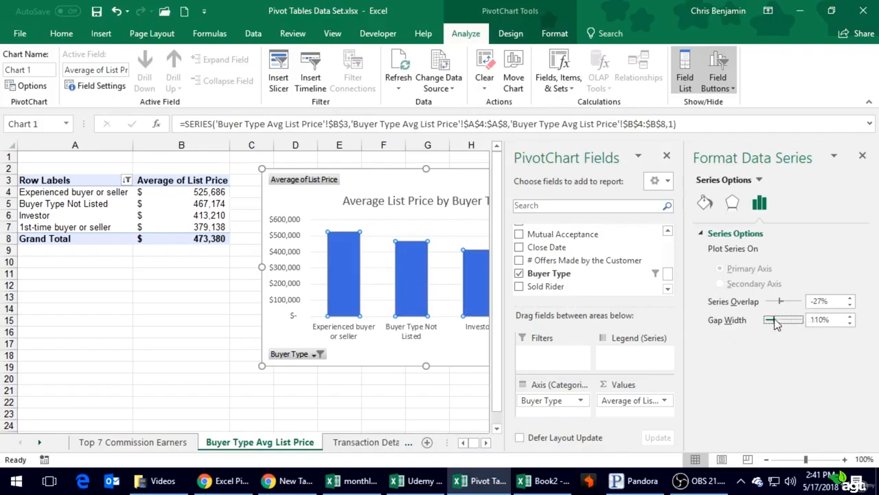
pyautogui.moveTo(775, 324); pyautogui.dragTo(771, 324)
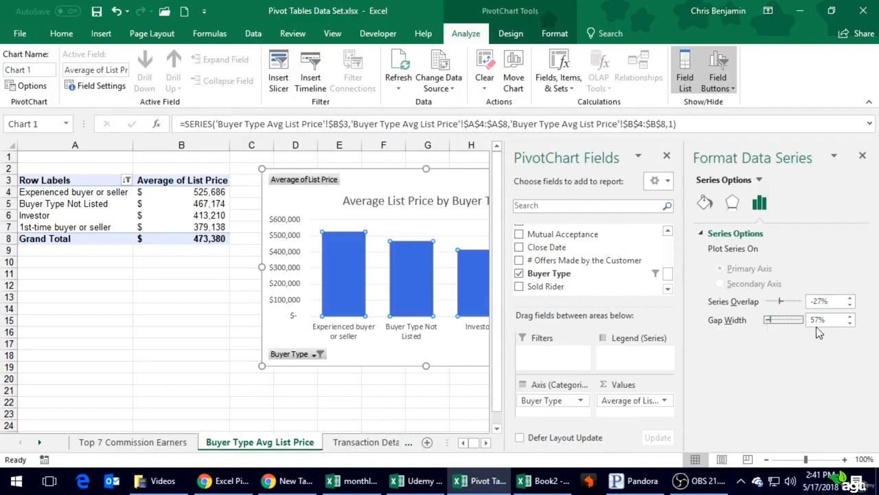
pyautogui.click(851, 324)
pyautogui.click(851, 323)
pyautogui.click(851, 324)
pyautogui.click(851, 323)
pyautogui.click(851, 322)
pyautogui.click(850, 323)
pyautogui.click(850, 323)
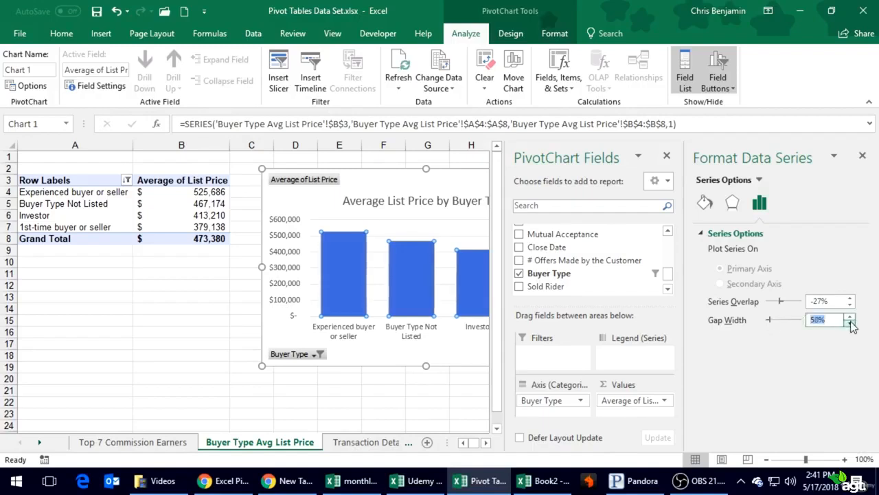
pyautogui.click(863, 155)
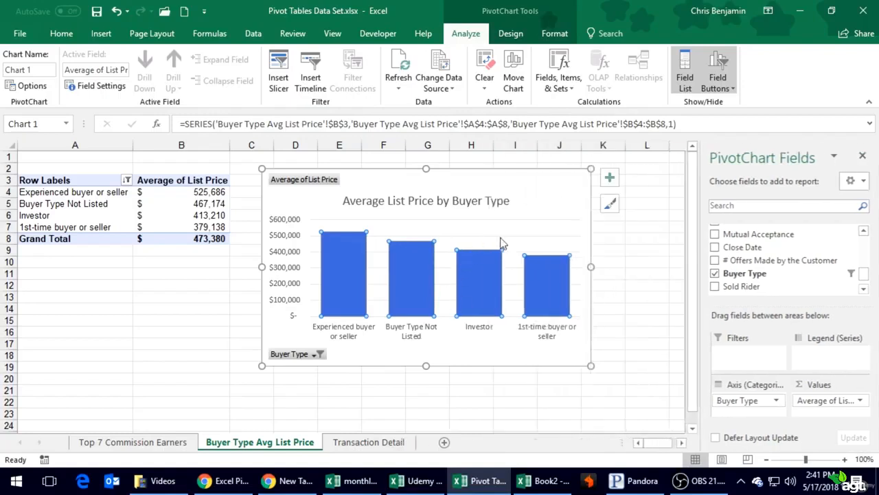
pyautogui.click(516, 199)
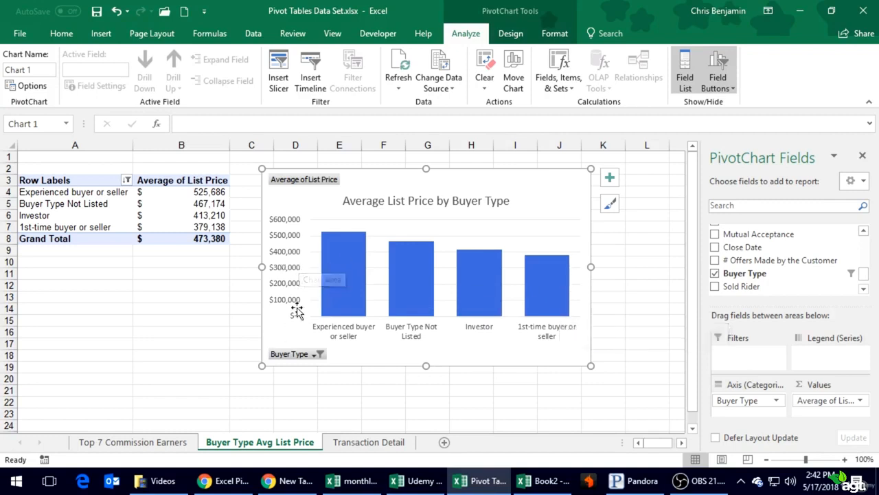
# - Save the workbook with the finished buyer type PivotChart
pyautogui.click(97, 11)
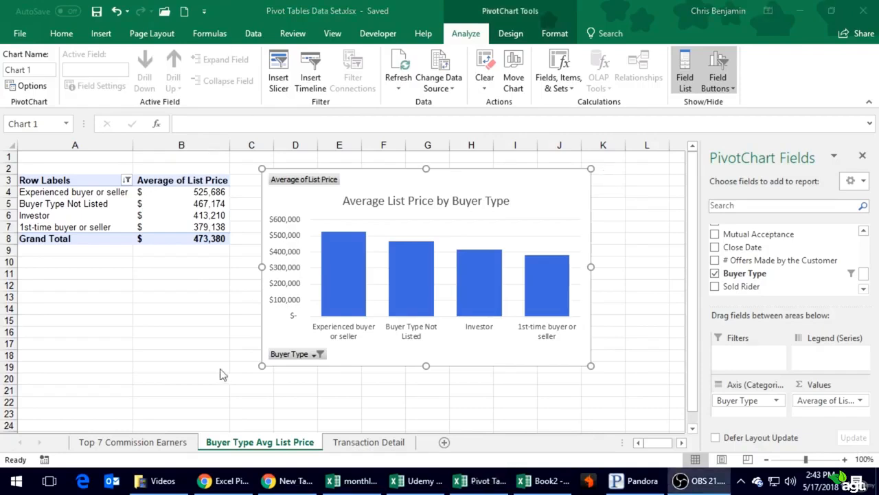
pyautogui.click(222, 355)
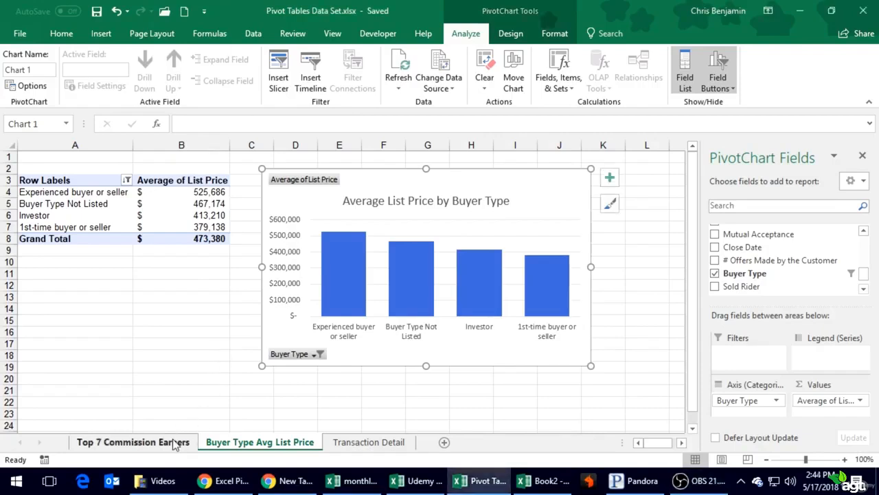
# - Look over the Transaction Detail data across all its columns and back up to the first record
pyautogui.click(363, 443)
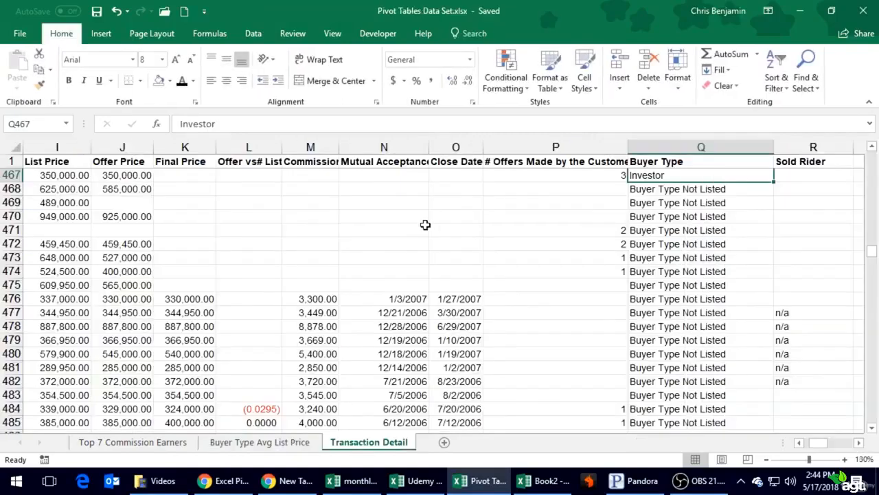
pyautogui.click(424, 230)
pyautogui.press('Right')
pyautogui.press('Right')
pyautogui.press('Right')
pyautogui.press('Right')
pyautogui.press('Right')
pyautogui.press('Right')
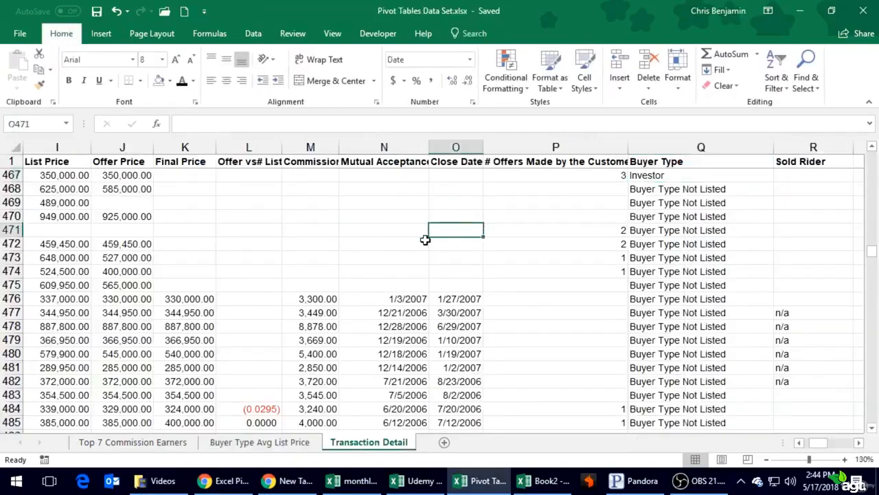
pyautogui.press('Left')
pyautogui.press('Left')
pyautogui.press('Left')
pyautogui.press('Left')
pyautogui.press('Left')
pyautogui.press('Left')
pyautogui.press('Left')
pyautogui.press('Left')
pyautogui.press('Left')
pyautogui.press('Left')
pyautogui.press('Left')
pyautogui.press('Left')
pyautogui.press('Left')
pyautogui.press('Left')
pyautogui.press('Left')
pyautogui.press('Left')
pyautogui.press('Left')
pyautogui.press('Left')
pyautogui.press('Left')
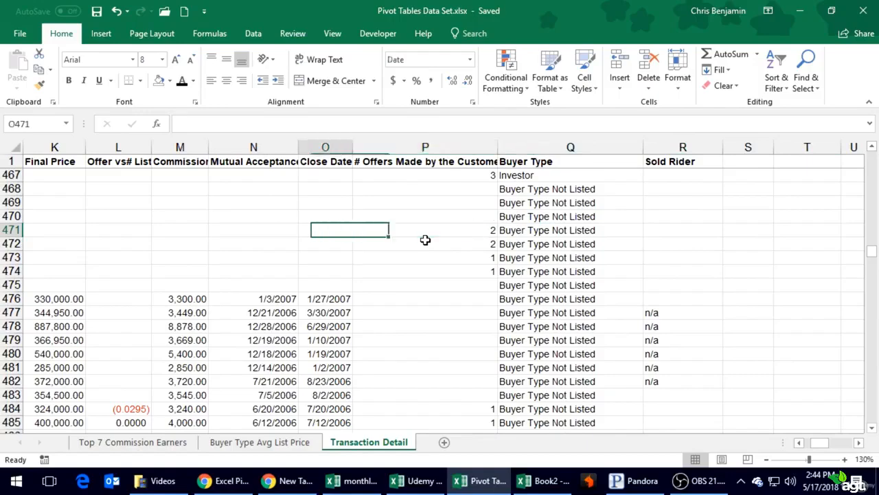
pyautogui.press('Right')
pyautogui.press('Right')
pyautogui.press('Right')
pyautogui.press('Right')
pyautogui.press('Right')
pyautogui.press('Right')
pyautogui.press('Right')
pyautogui.press('Right')
pyautogui.press('Right')
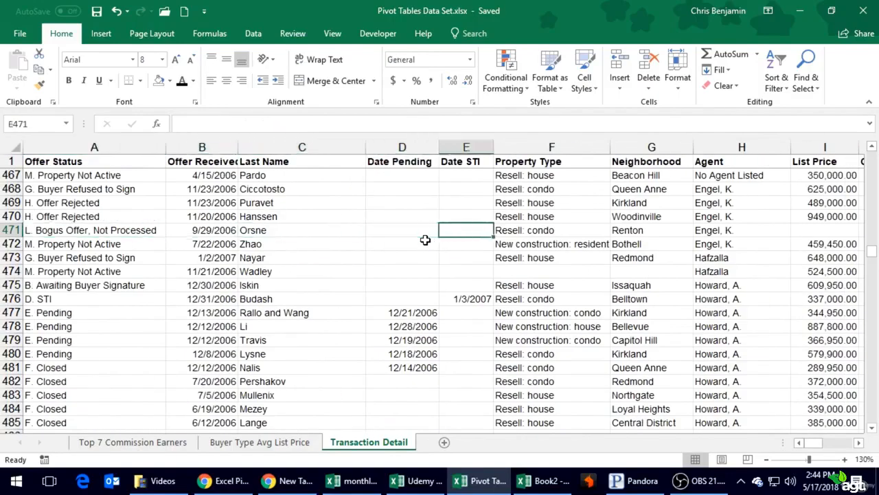
pyautogui.press('Left')
pyautogui.press('Left')
pyautogui.press('Left')
pyautogui.press('Left')
pyautogui.press('Left')
pyautogui.press('Left')
pyautogui.press('Left')
pyautogui.press('Left')
pyautogui.press('Left')
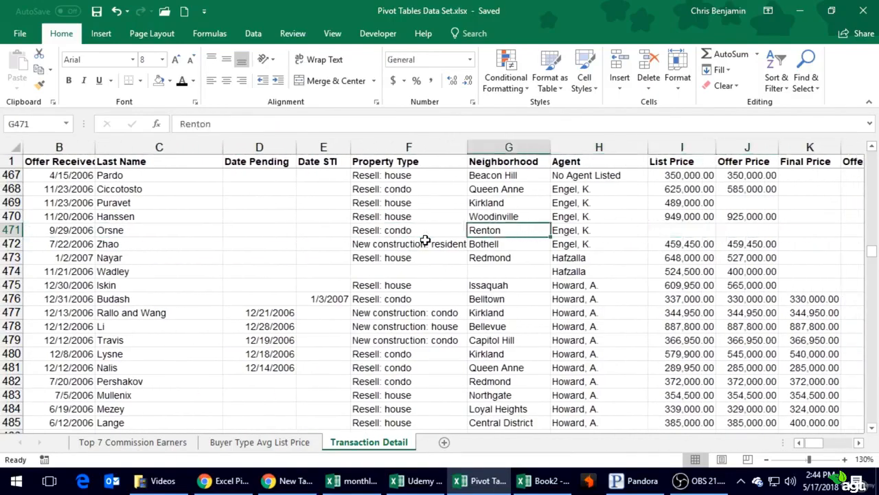
pyautogui.press('Up')
pyautogui.press('Up')
pyautogui.press('Up')
pyautogui.press('Up')
pyautogui.press('Up')
pyautogui.press('Up')
pyautogui.press('Up')
pyautogui.press('Up')
pyautogui.press('Up')
pyautogui.press('Up')
pyautogui.press('Up')
pyautogui.press('Up')
pyautogui.press('Up')
pyautogui.press('Up')
pyautogui.press('Up')
pyautogui.press('Up')
pyautogui.press('Up')
pyautogui.press('Up')
pyautogui.press('Up')
pyautogui.press('Up')
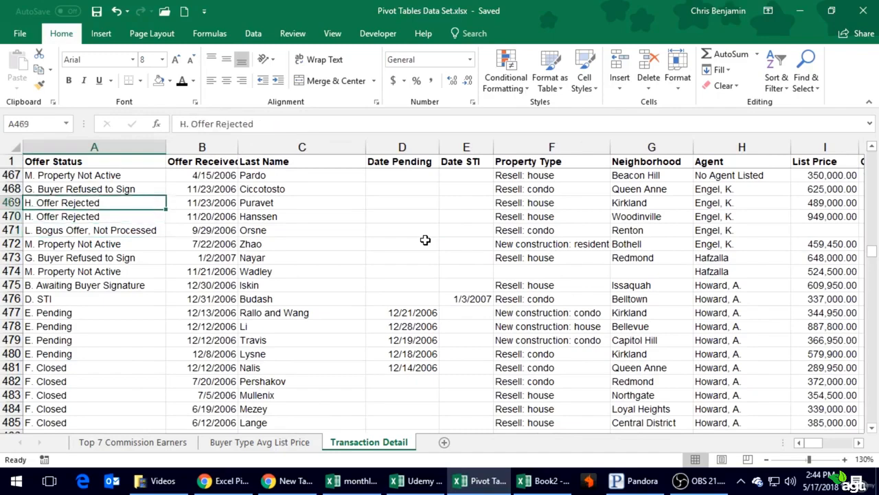
pyautogui.press('Up')
pyautogui.press('Up')
pyautogui.press('Up')
pyautogui.press('Up')
pyautogui.press('Up')
pyautogui.press('Up')
pyautogui.press('Up')
pyautogui.press('Up')
pyautogui.press('Up')
pyautogui.press('Up')
pyautogui.press('Up')
pyautogui.press('Up')
pyautogui.press('Up')
pyautogui.press('Up')
pyautogui.press('Up')
pyautogui.press('Up')
pyautogui.press('Up')
pyautogui.press('Up')
pyautogui.press('Up')
pyautogui.press('Up')
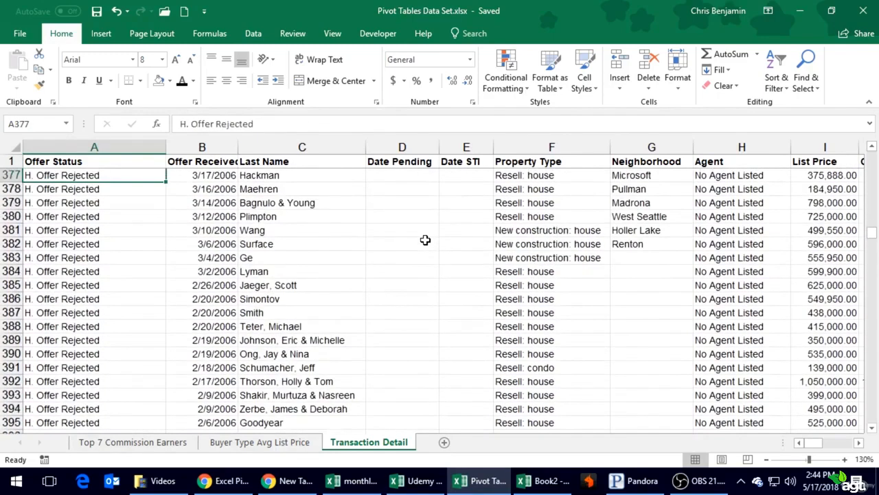
pyautogui.press('Up')
pyautogui.press('Up')
pyautogui.press('Up')
pyautogui.press('Up')
pyautogui.press('Up')
pyautogui.press('Up')
pyautogui.press('Up')
pyautogui.press('Up')
pyautogui.press('Up')
pyautogui.press('Up')
pyautogui.press('Up')
pyautogui.press('Up')
pyautogui.press('Up')
pyautogui.press('Up')
pyautogui.press('Up')
pyautogui.press('Up')
pyautogui.press('Up')
pyautogui.press('Up')
pyautogui.press('Up')
pyautogui.press('Up')
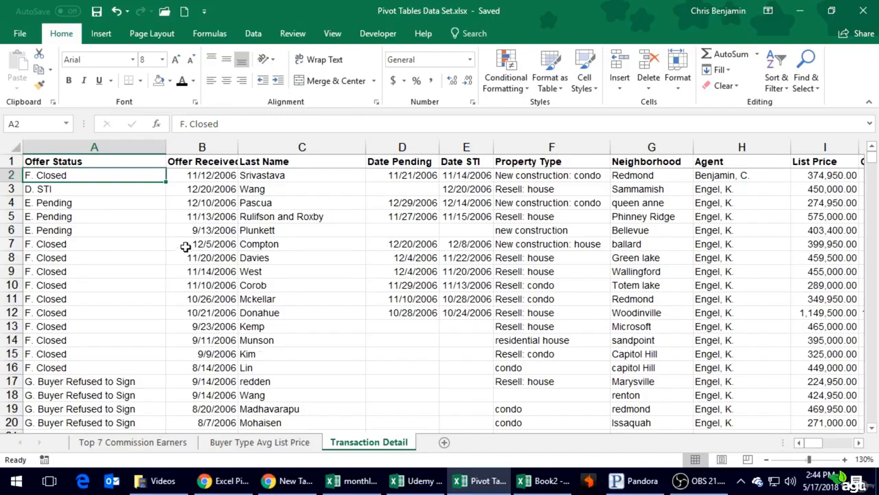
# - Create a blank PivotTable on a new worksheet from the Transaction Detail range A1:R827
pyautogui.click(117, 231)
pyautogui.click(101, 36)
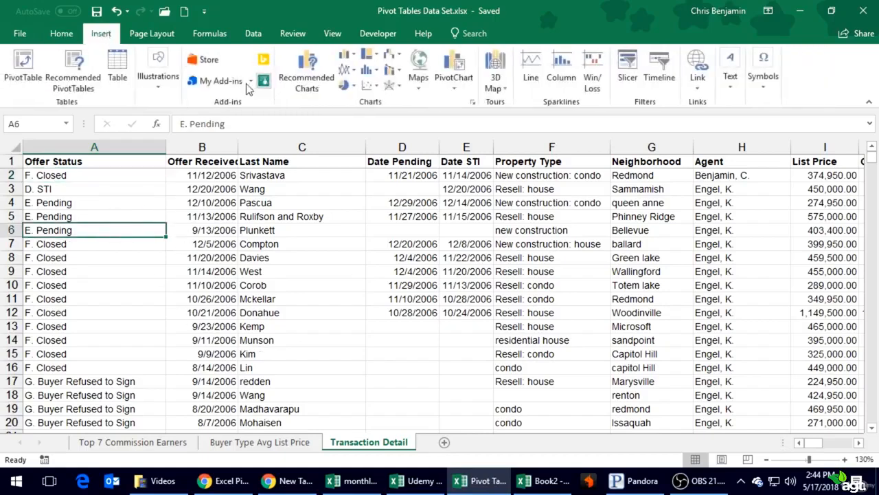
pyautogui.click(19, 71)
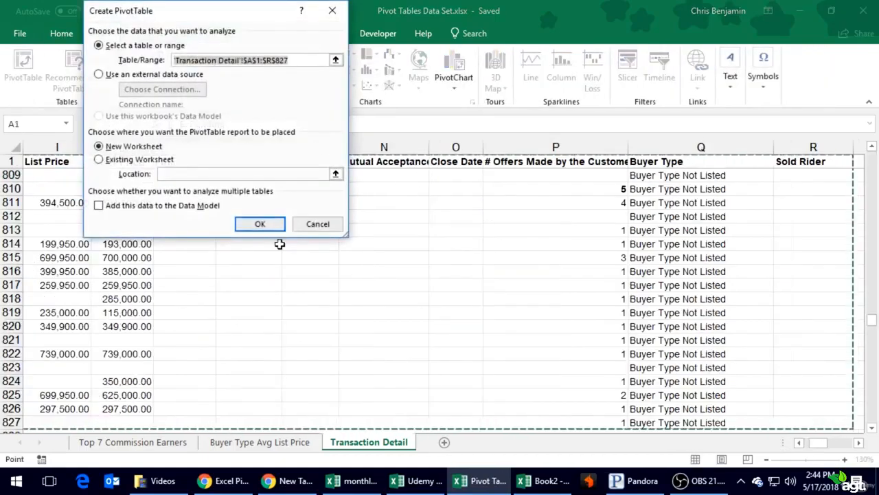
pyautogui.click(270, 223)
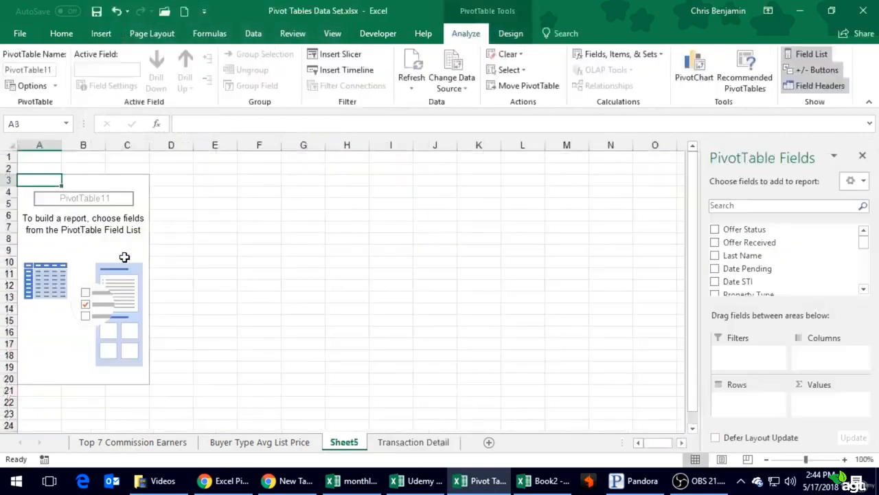
pyautogui.click(126, 259)
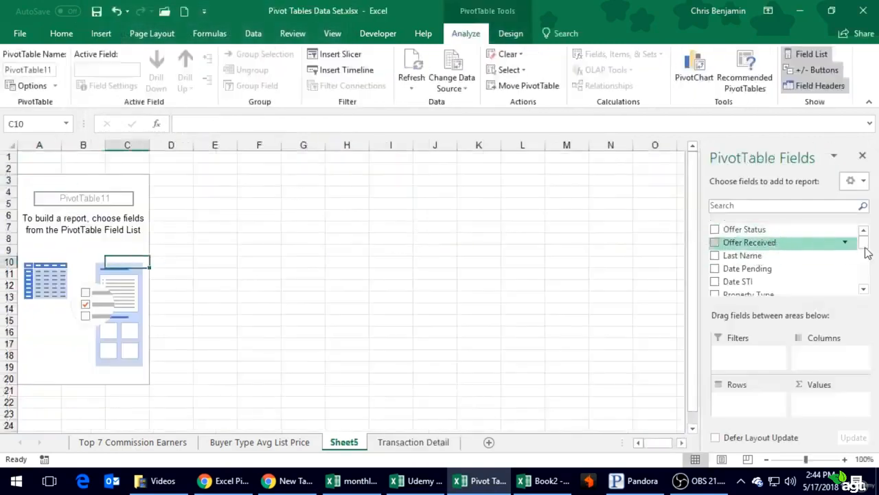
# - Add Offer Status to the new PivotTable as both the row labels and the counted value
pyautogui.moveTo(734, 228); pyautogui.dragTo(750, 397)
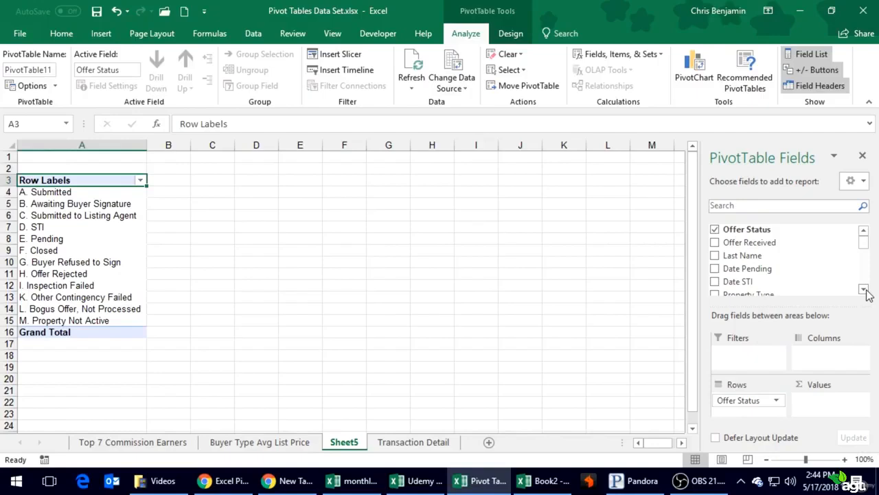
pyautogui.moveTo(758, 228); pyautogui.dragTo(813, 398)
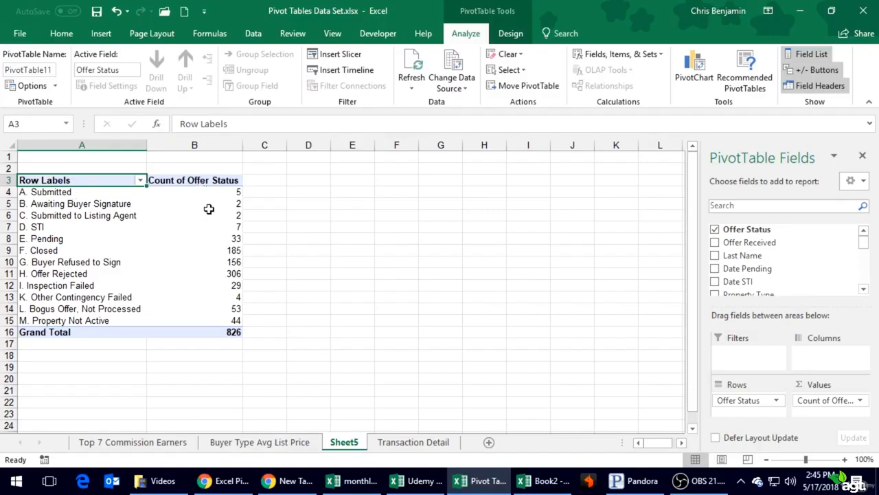
pyautogui.moveTo(162, 318)
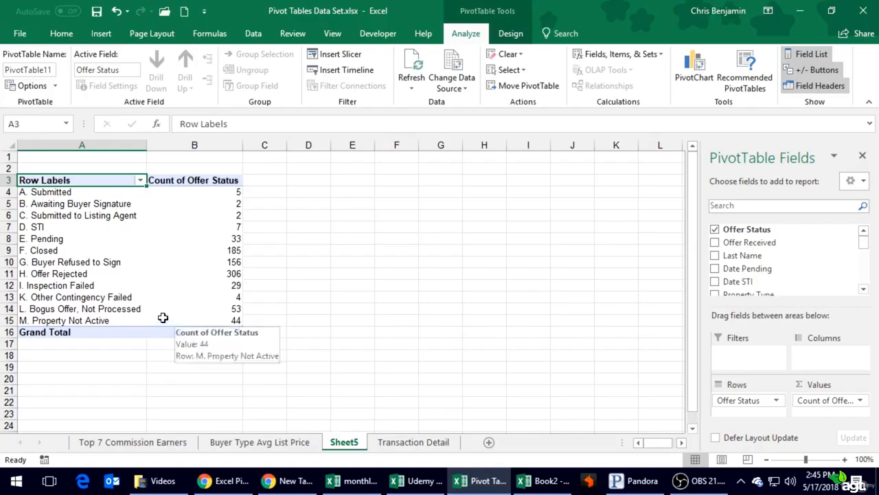
pyautogui.click(251, 312)
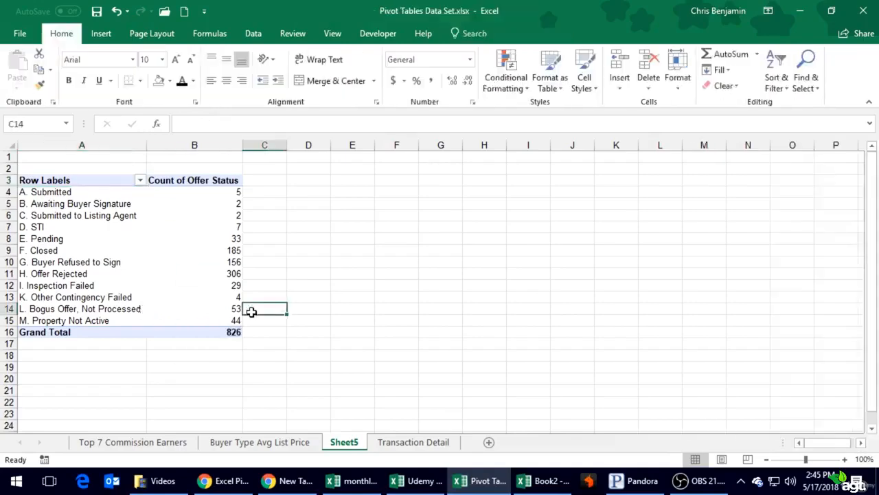
pyautogui.click(226, 215)
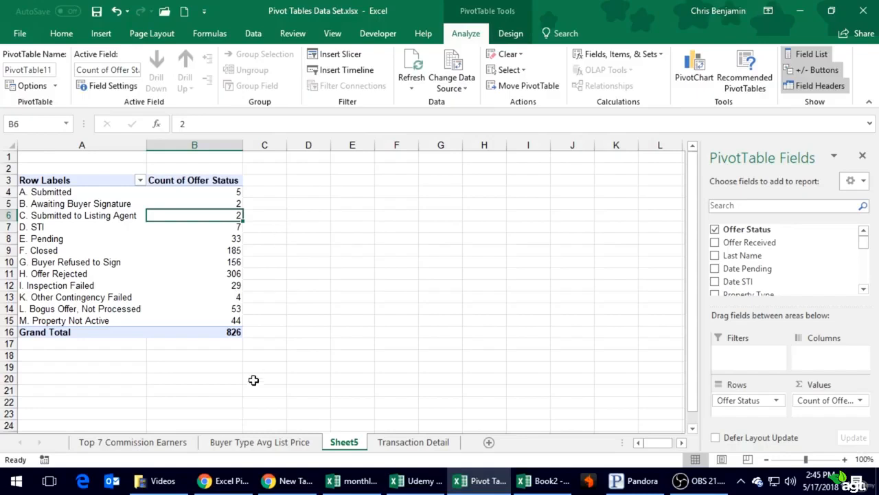
# - Rename the new pivot table's worksheet "Offer Status Counts"
pyautogui.click(294, 445)
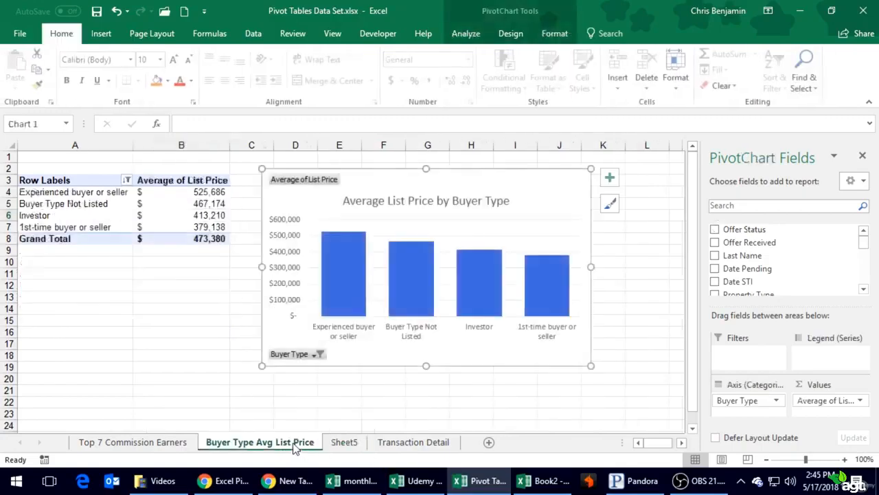
pyautogui.click(354, 445)
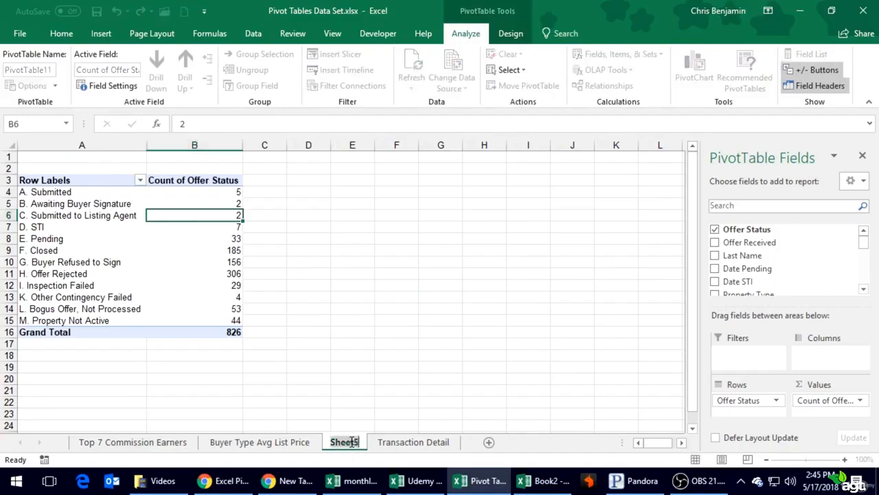
pyautogui.write('Off')
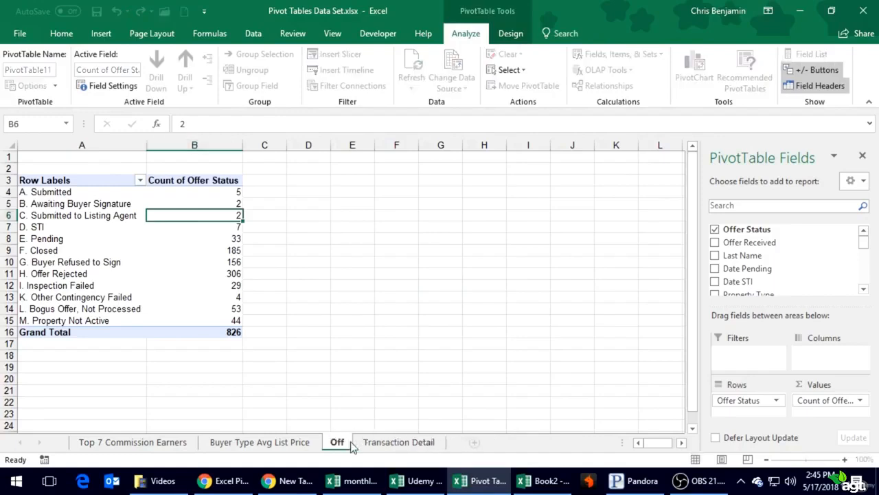
pyautogui.write('er Status Counts')
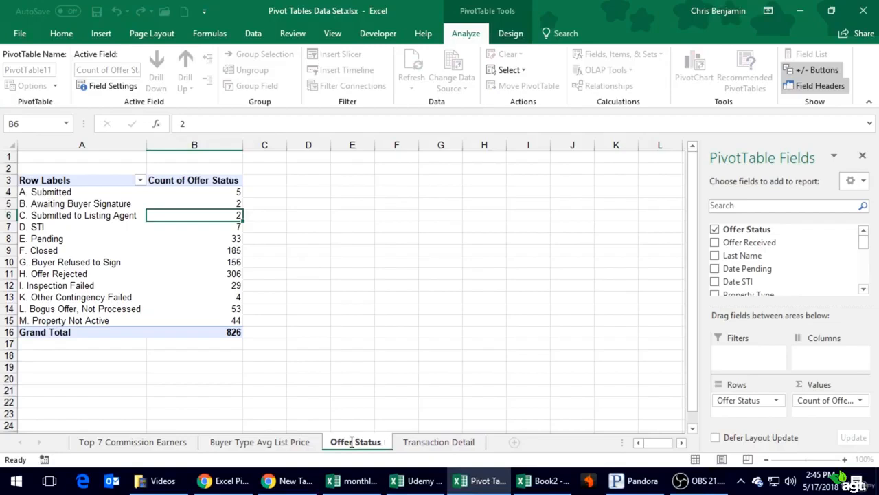
pyautogui.press('Return')
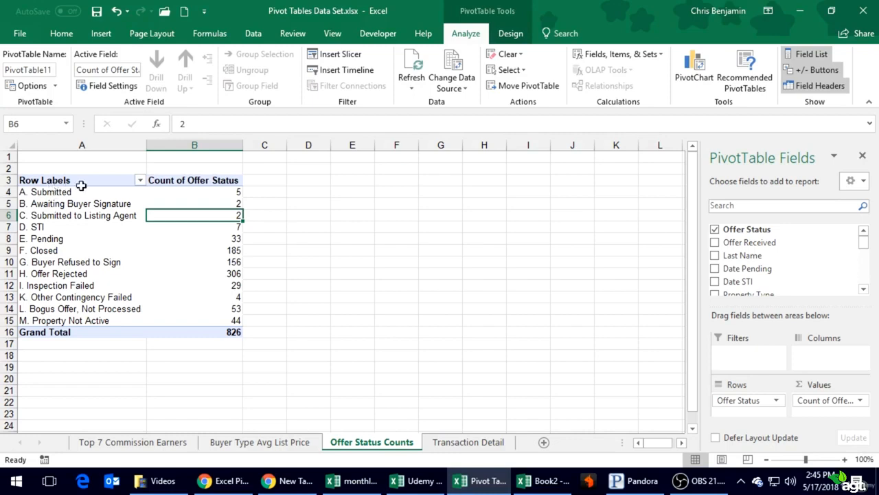
pyautogui.click(101, 36)
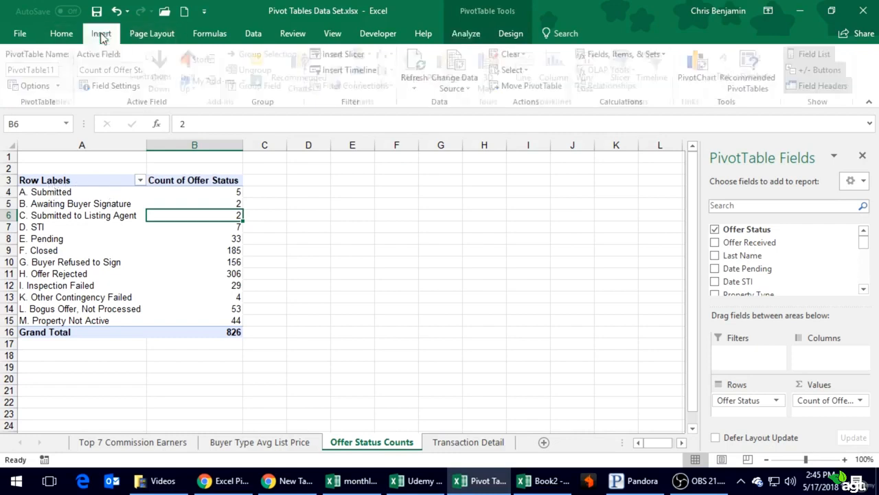
pyautogui.click(458, 84)
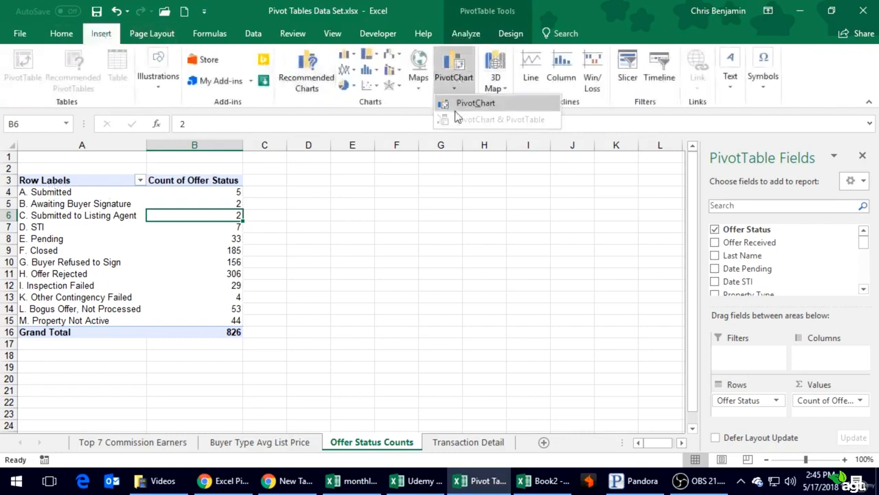
pyautogui.click(456, 106)
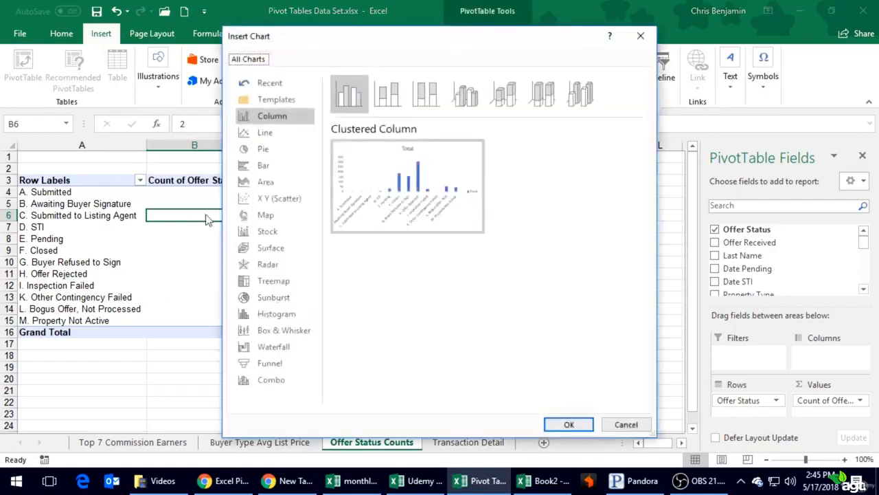
pyautogui.moveTo(356, 199)
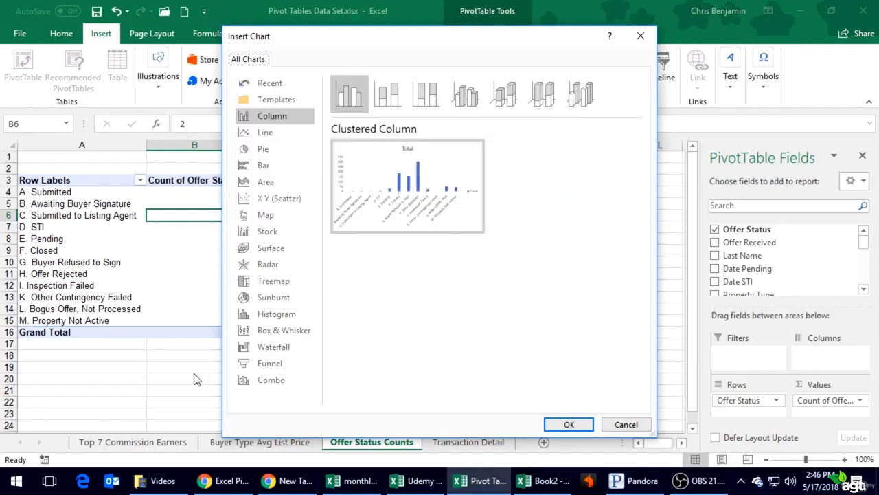
pyautogui.click(625, 428)
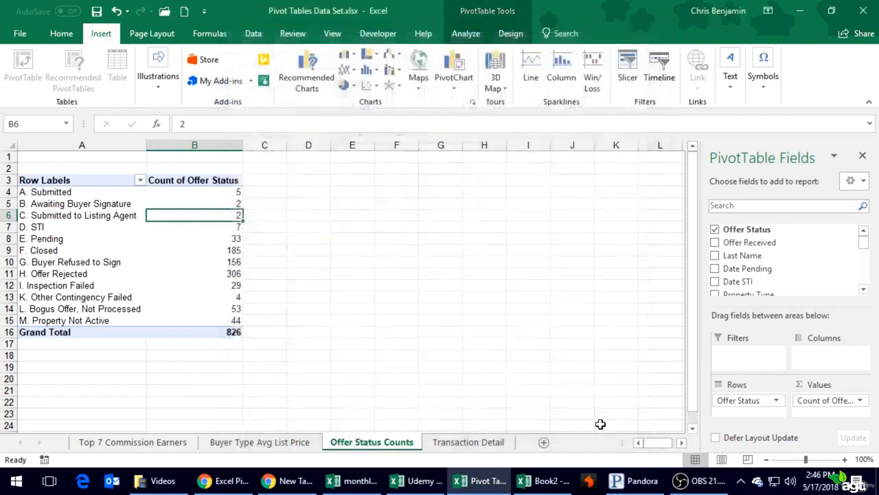
# - Show the Count of Offer Status values as % of Column Total in the pivot table
pyautogui.click(213, 261)
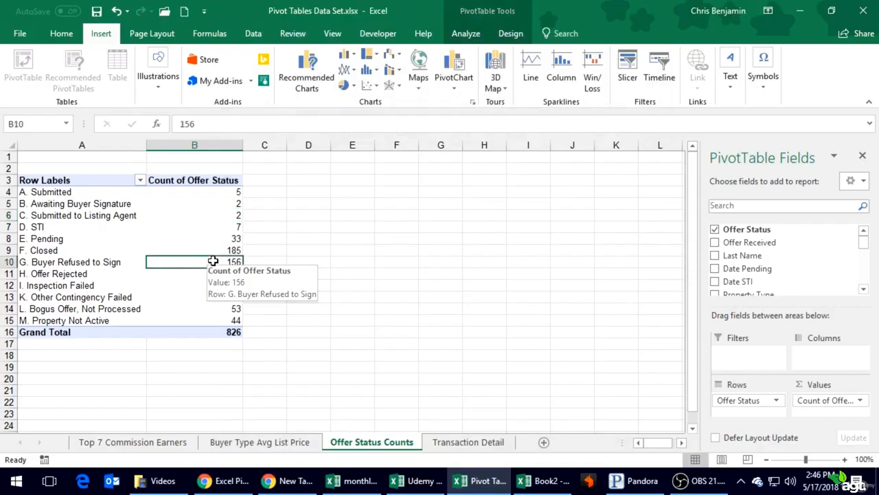
pyautogui.click(213, 236)
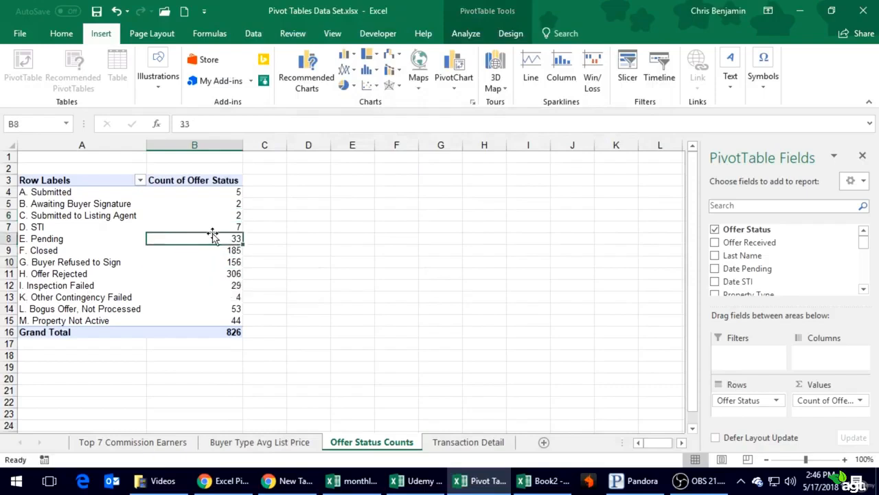
pyautogui.rightClick(221, 204)
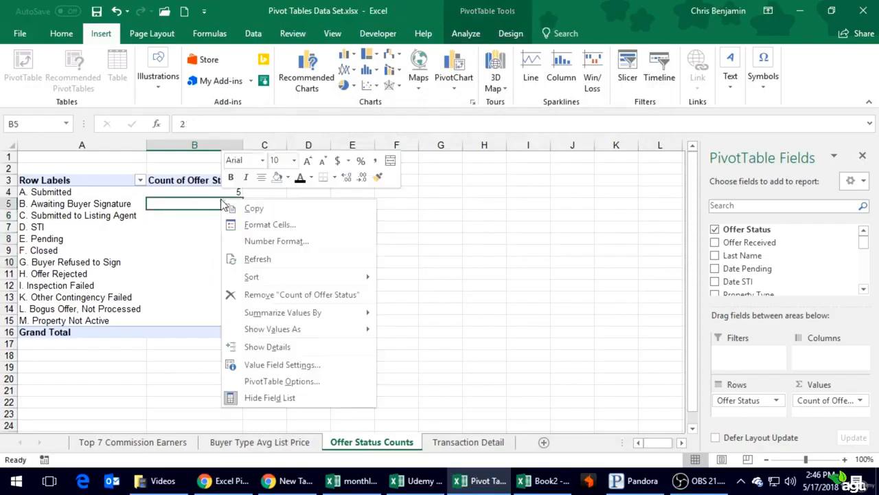
pyautogui.click(300, 364)
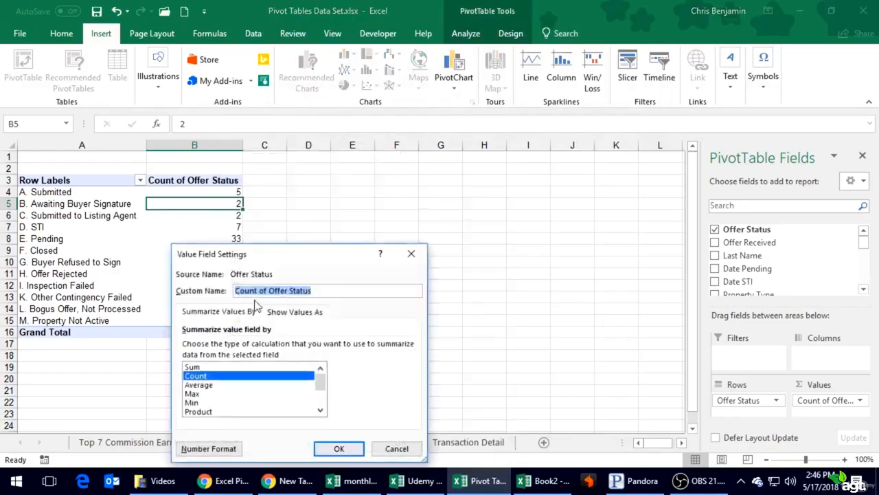
pyautogui.moveTo(278, 256); pyautogui.dragTo(363, 157)
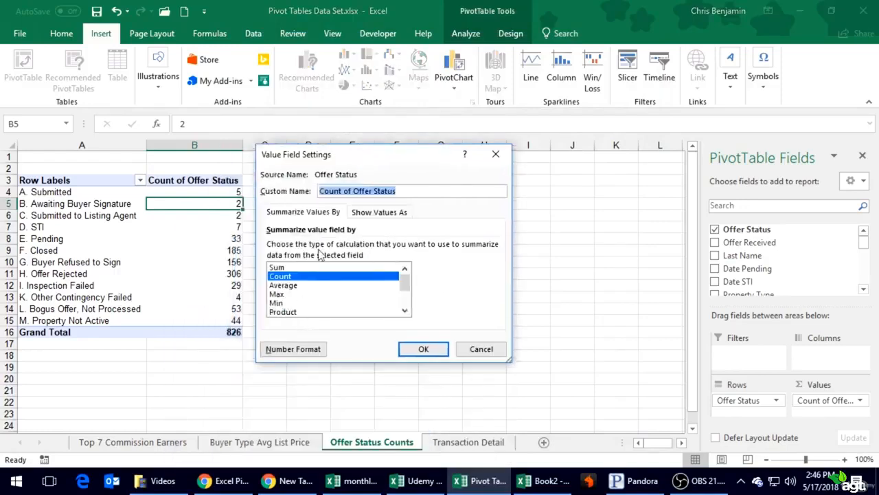
pyautogui.click(382, 212)
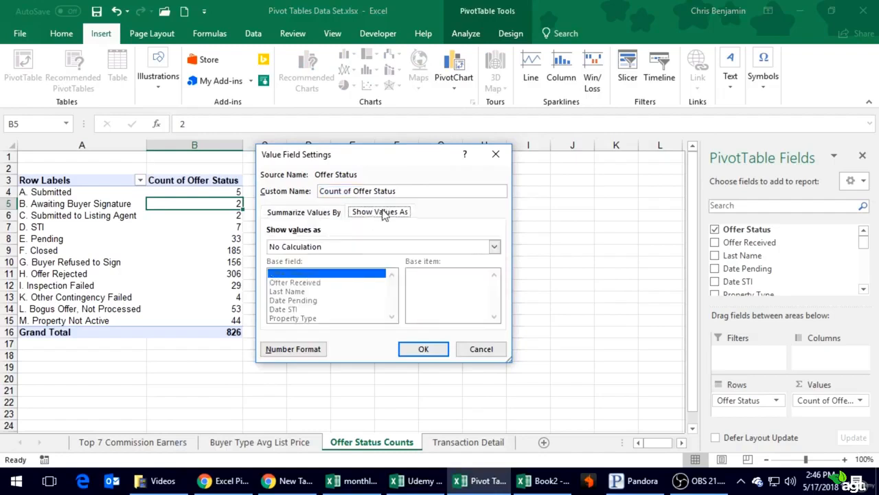
pyautogui.click(307, 246)
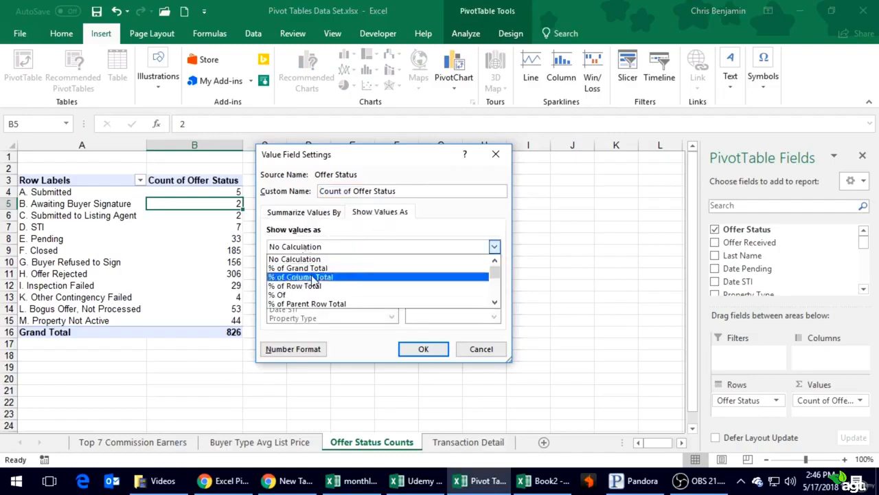
pyautogui.click(308, 277)
pyautogui.click(422, 349)
pyautogui.click(347, 254)
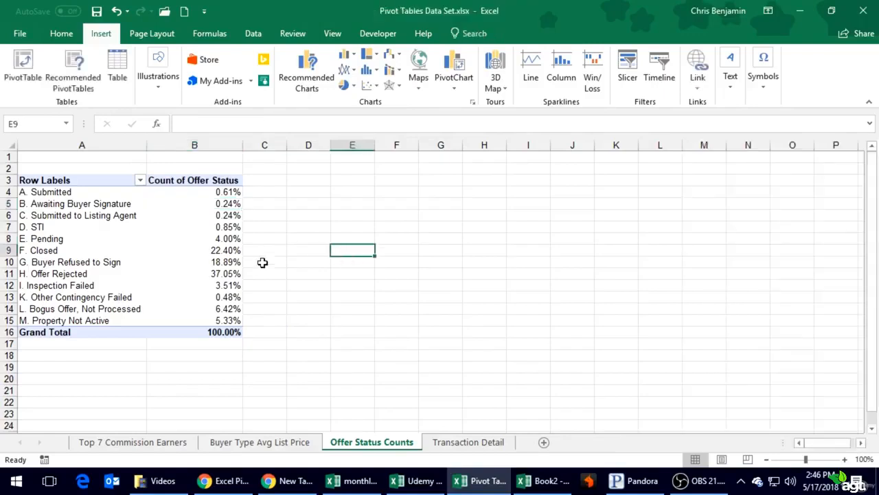
pyautogui.click(264, 271)
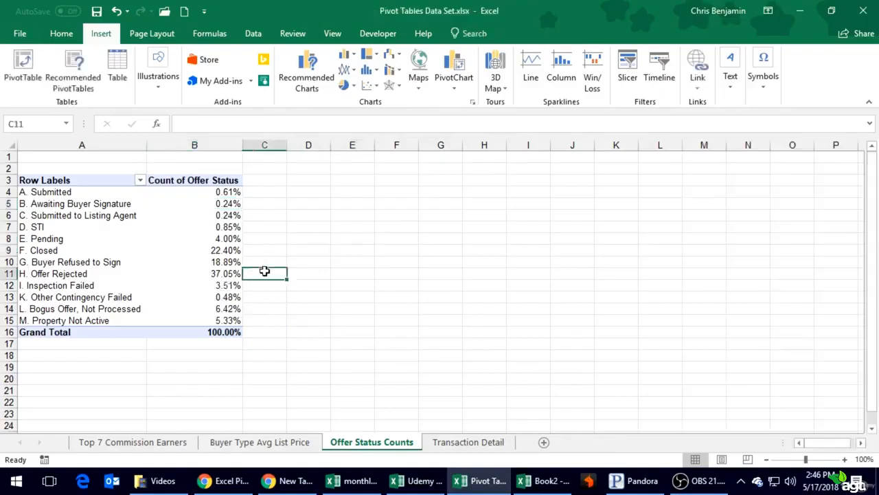
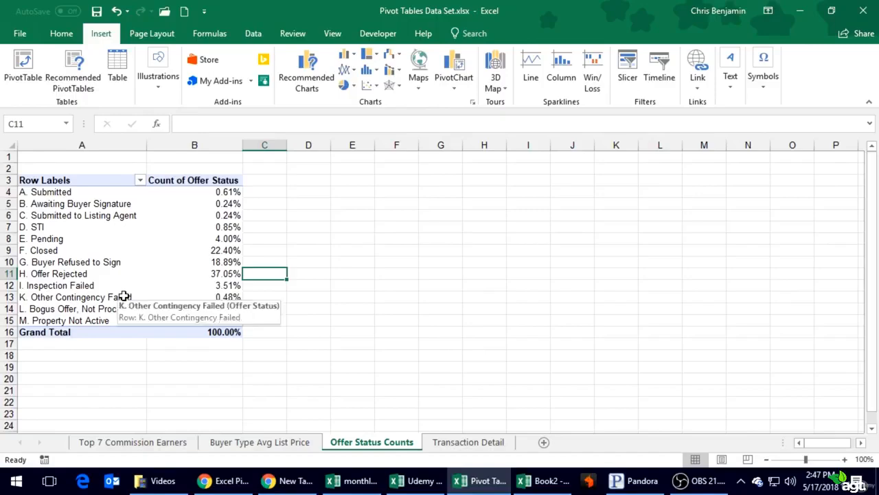
pyautogui.click(158, 227)
pyautogui.click(450, 80)
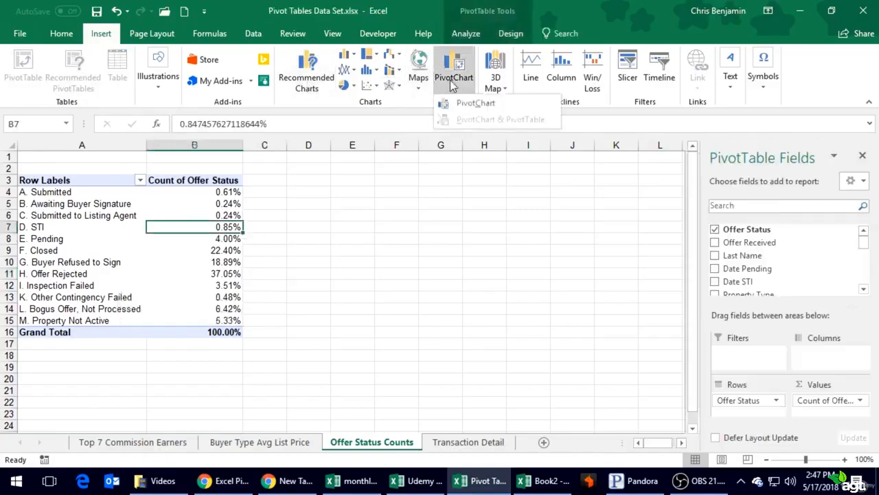
pyautogui.click(468, 113)
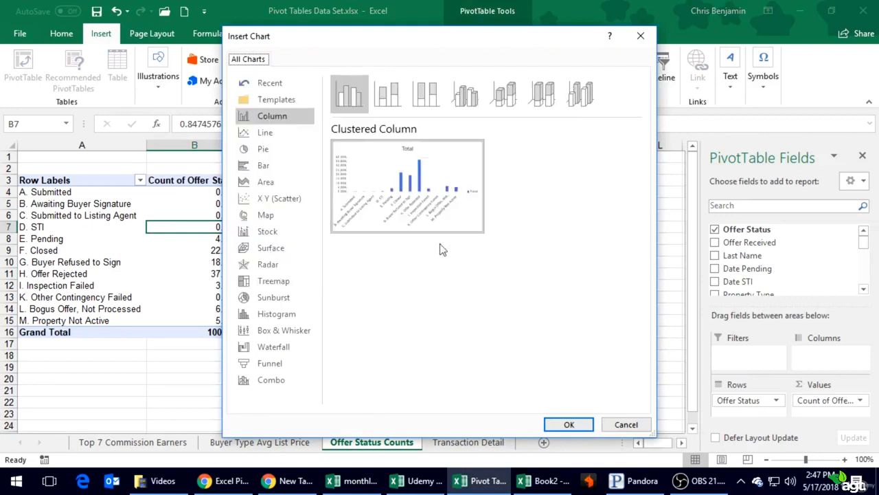
pyautogui.moveTo(409, 203)
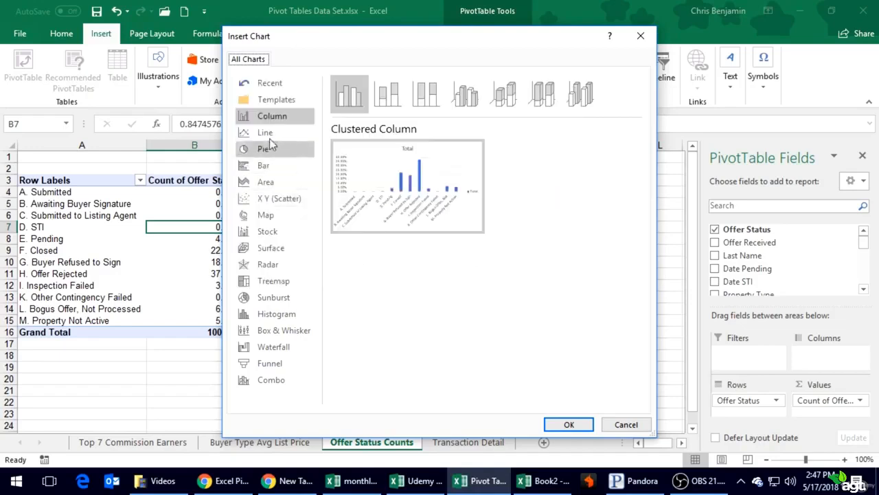
pyautogui.click(266, 133)
pyautogui.click(265, 150)
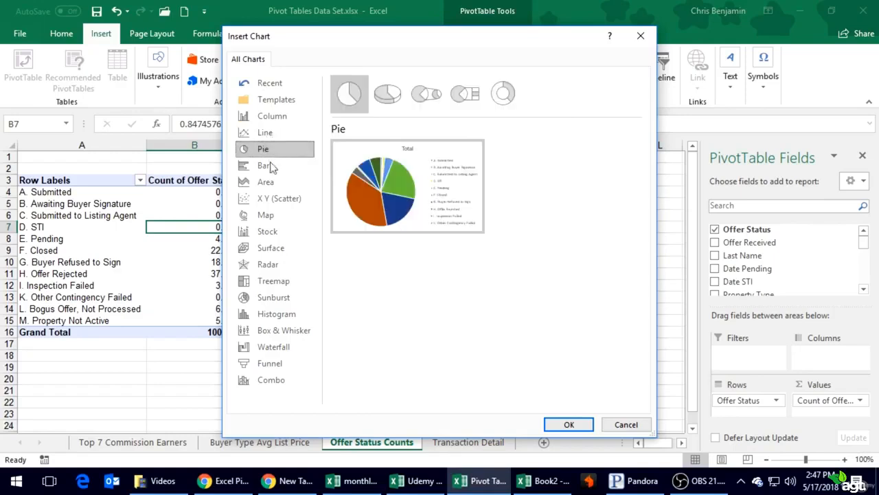
pyautogui.click(268, 166)
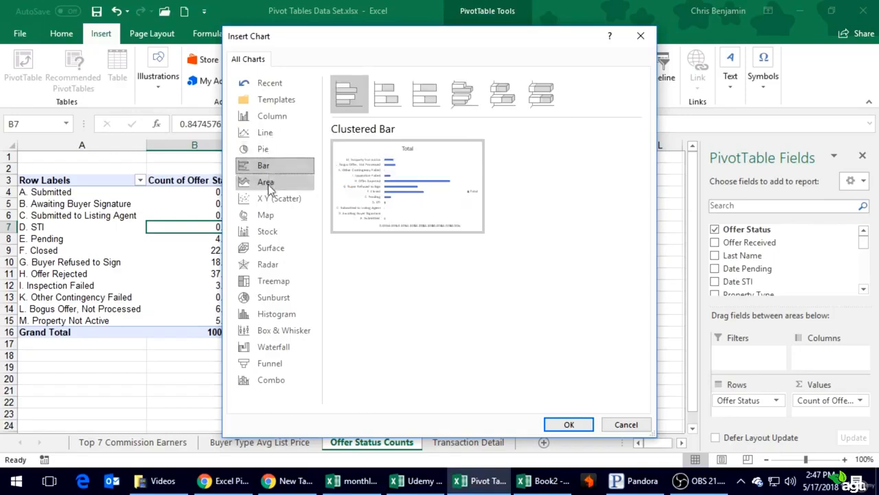
pyautogui.click(268, 182)
pyautogui.click(273, 169)
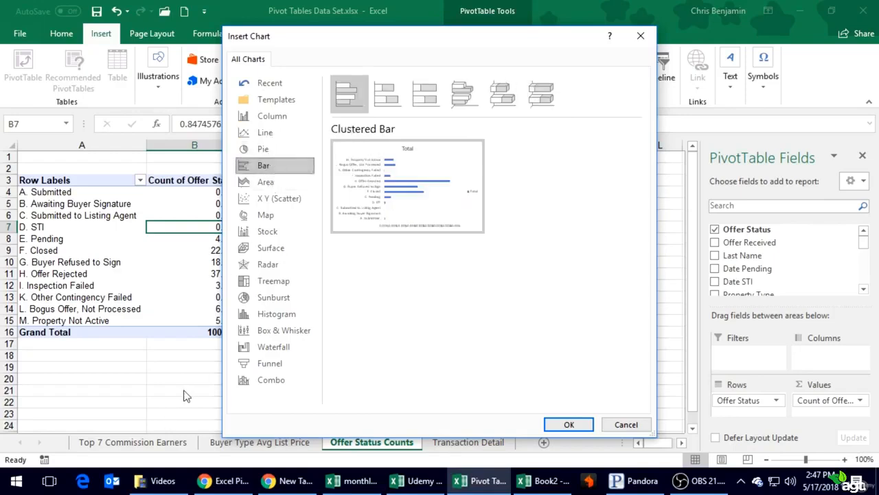
pyautogui.press('Escape')
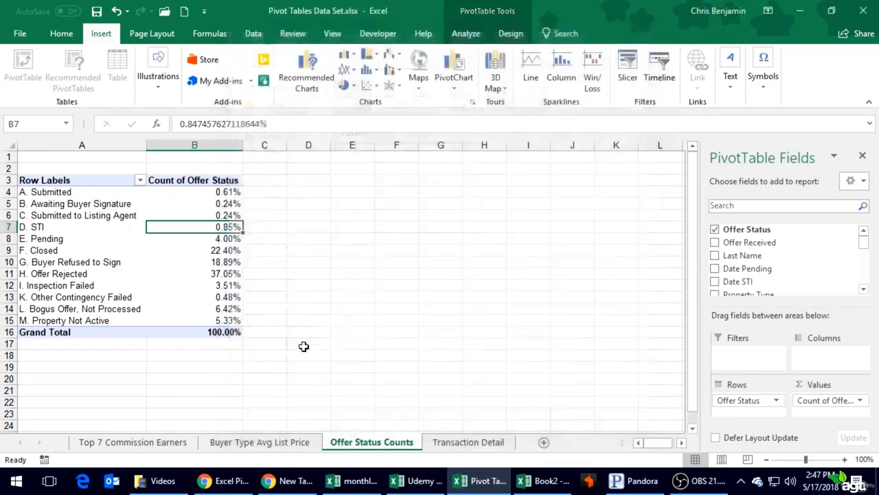
# - Sort the pivot table's offer statuses by their count values from largest to smallest
pyautogui.rightClick(217, 225)
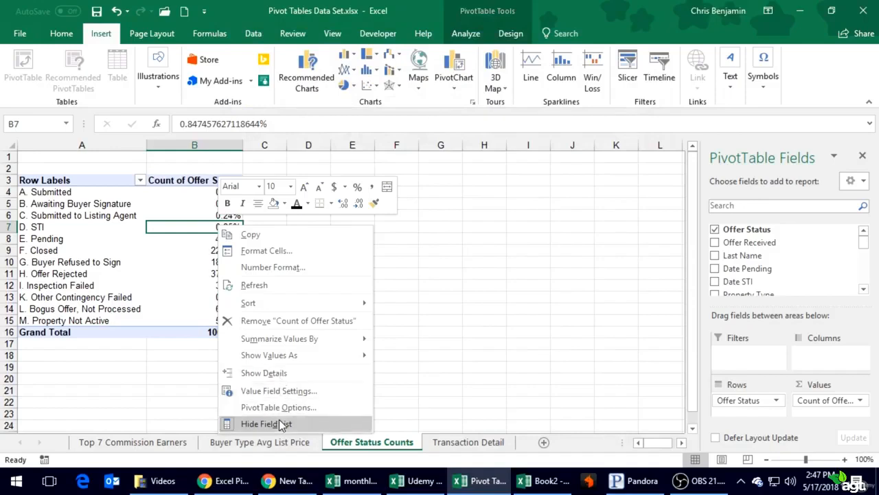
pyautogui.moveTo(294, 305)
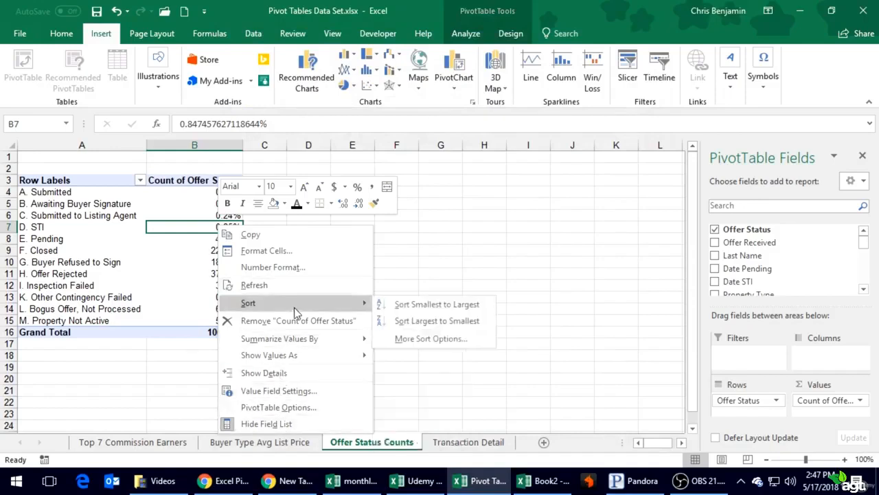
pyautogui.click(410, 320)
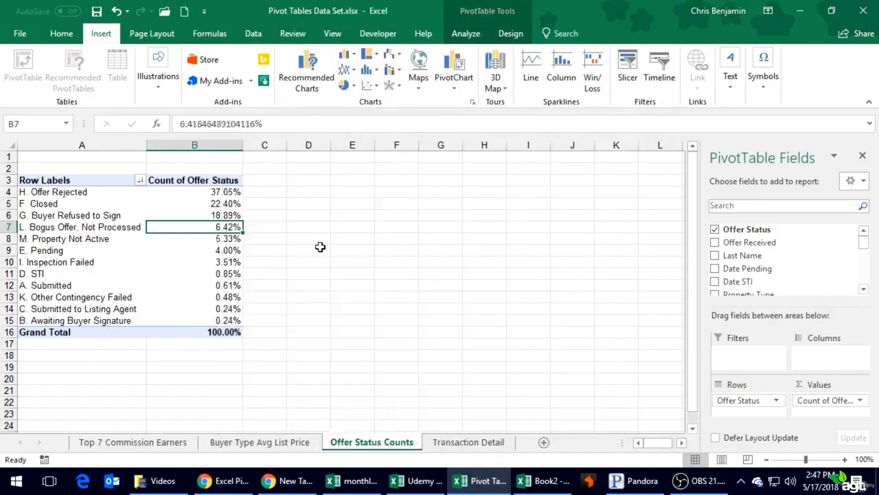
pyautogui.click(320, 247)
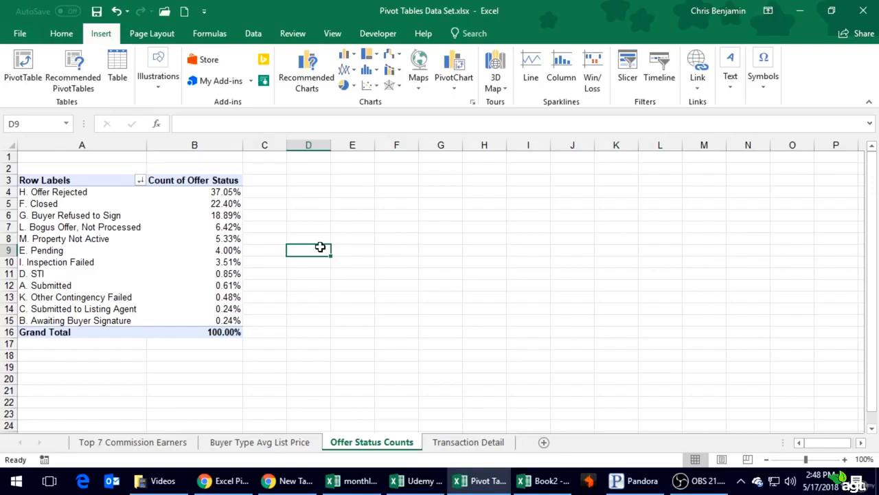
# - Insert a Clustered Bar PivotChart based on the sorted offer status pivot table
pyautogui.click(214, 237)
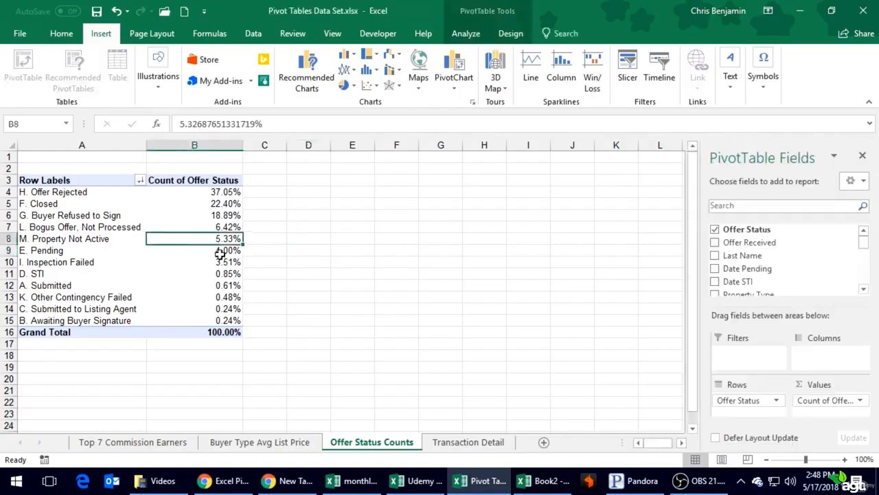
pyautogui.click(463, 74)
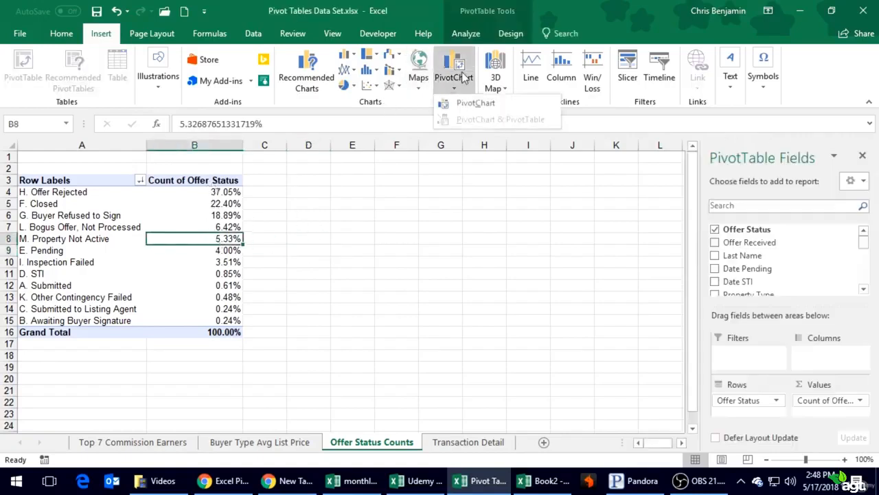
pyautogui.click(470, 107)
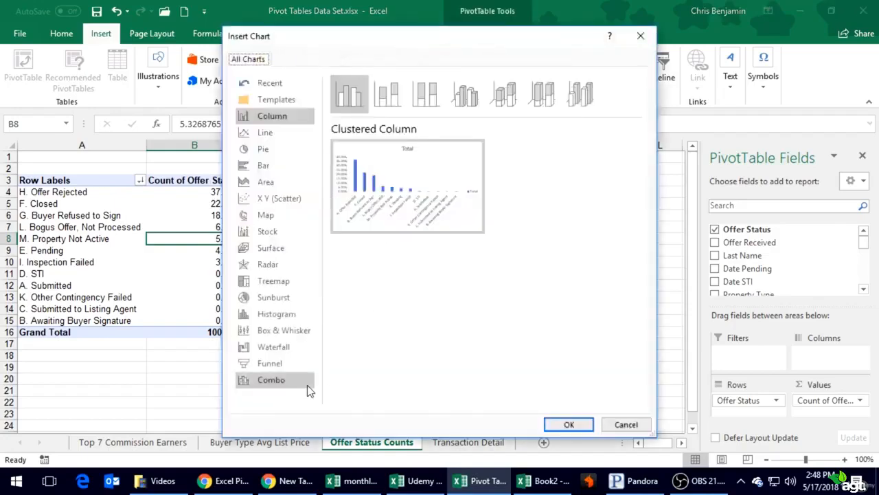
pyautogui.click(274, 165)
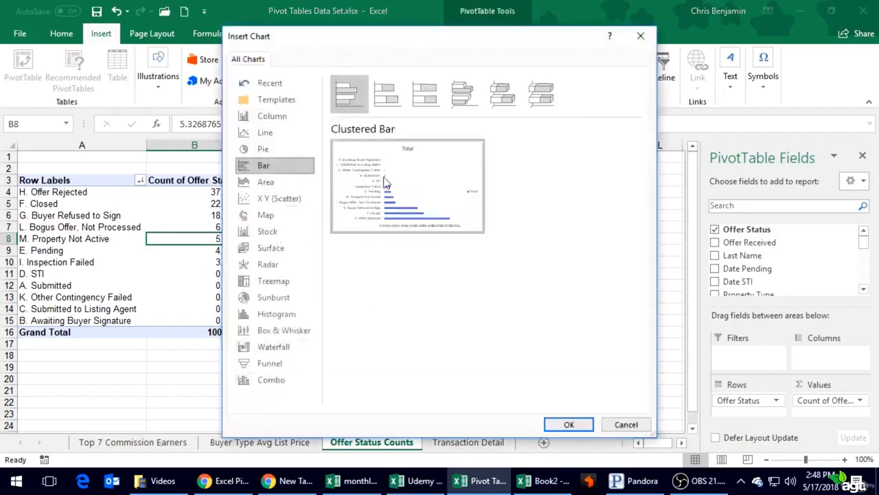
pyautogui.moveTo(392, 160)
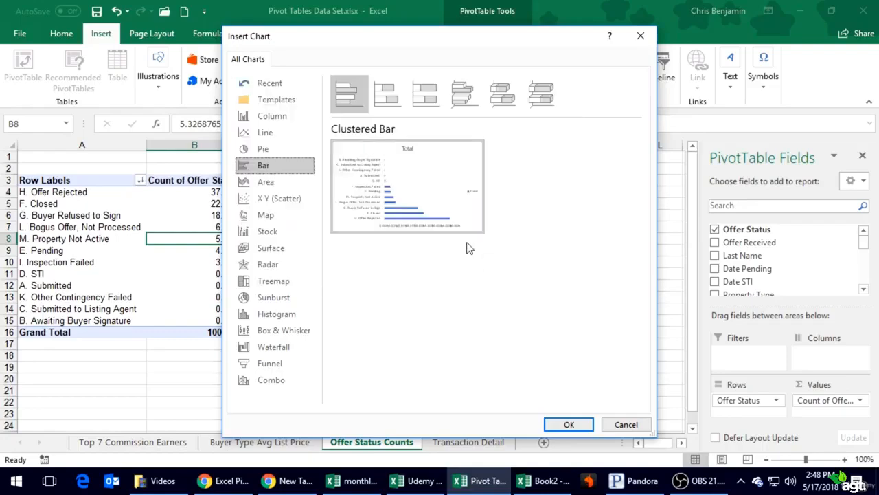
pyautogui.click(568, 424)
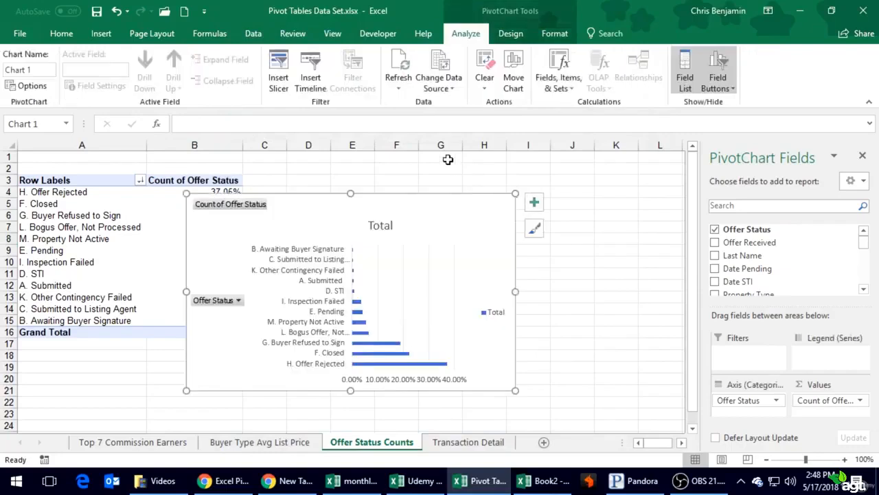
# - Place the PivotChart enlarged beside the pivot table, without covering it, and remove the chart's legend
pyautogui.moveTo(435, 206); pyautogui.dragTo(516, 183)
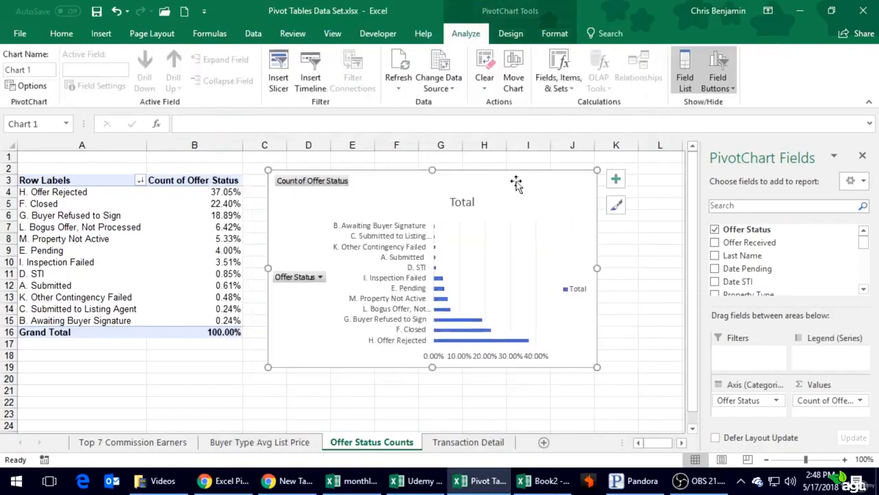
pyautogui.moveTo(596, 366); pyautogui.dragTo(661, 410)
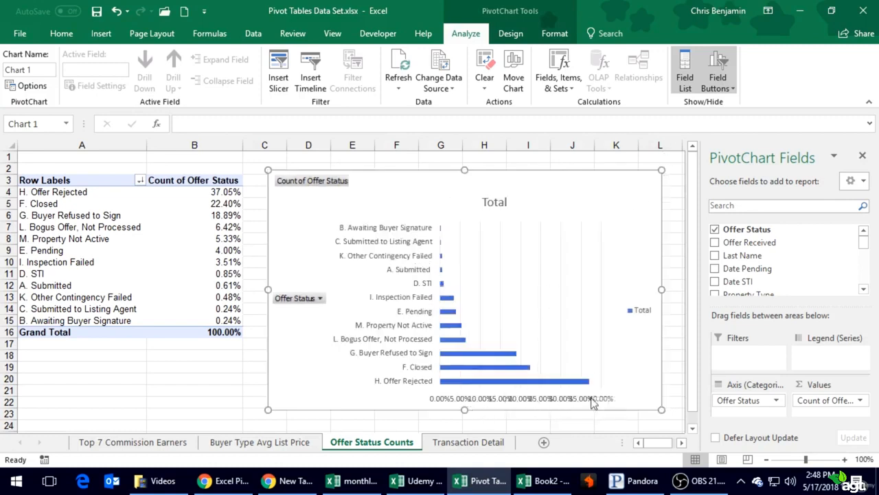
pyautogui.click(635, 313)
pyautogui.press('Delete')
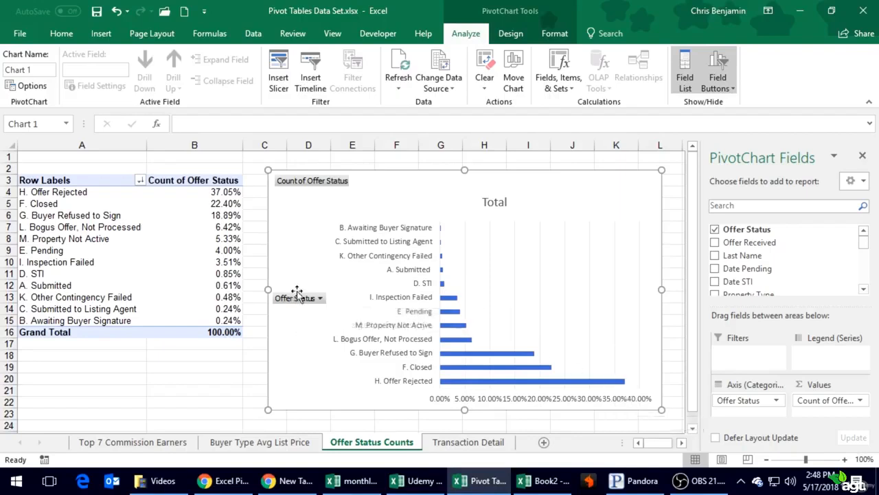
# - Try to delete the Offer Status field button from the PivotChart and undo the deletion
pyautogui.press('Delete')
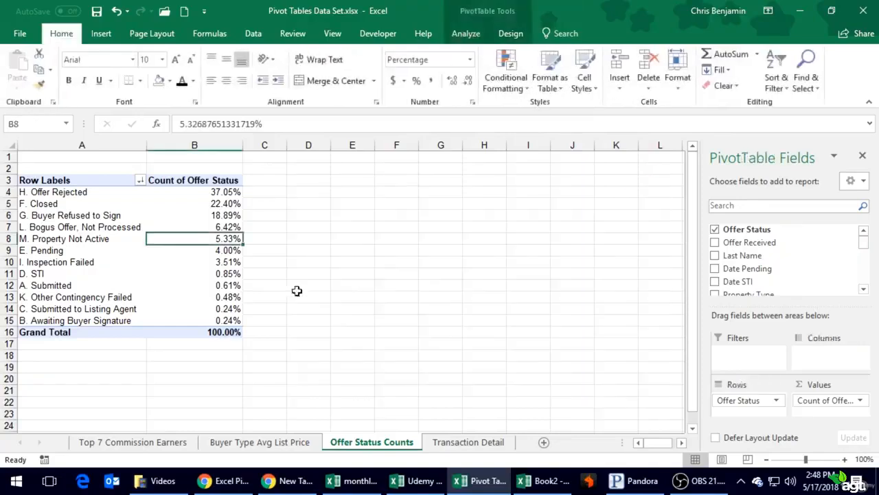
pyautogui.hotkey('ctrl', 'z')
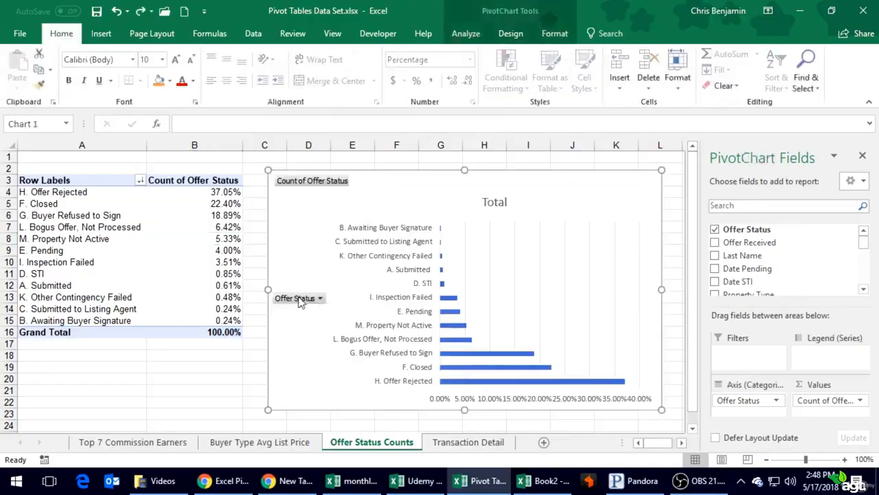
# - Check the sort and label filter options of the PivotChart's Offer Status field, leaving all statuses selected
pyautogui.moveTo(292, 291); pyautogui.dragTo(294, 283)
pyautogui.click(305, 288)
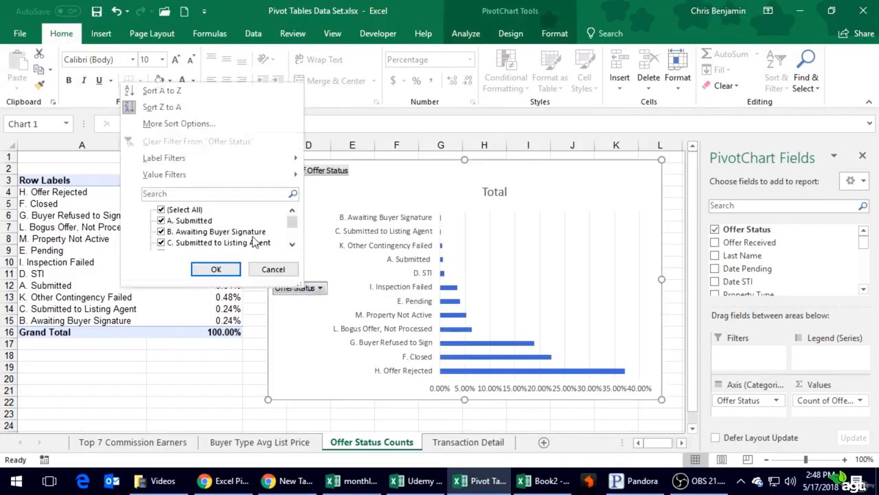
pyautogui.moveTo(193, 159)
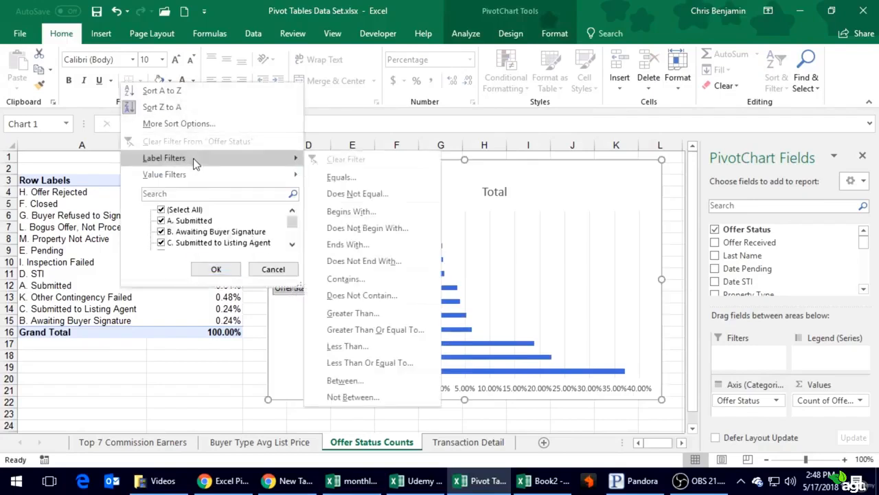
pyautogui.click(218, 269)
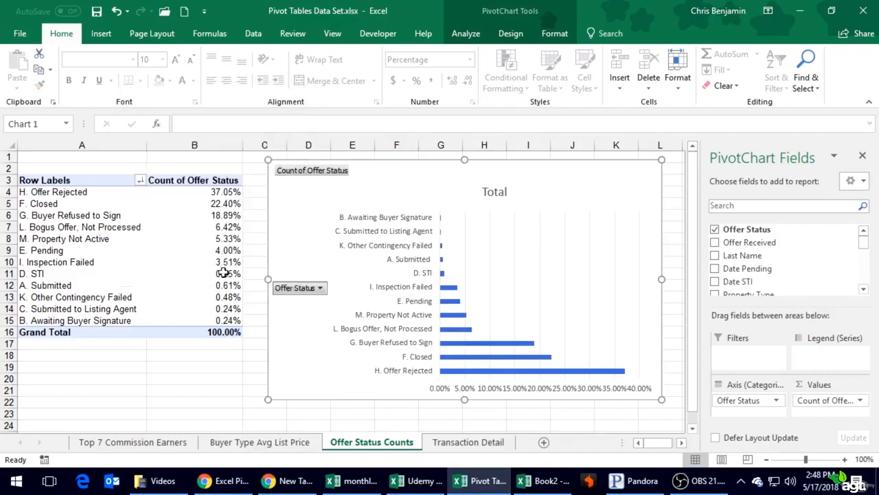
# - Filter the PivotChart's Offer Status field to the top 7 items by Count of Offer Status
pyautogui.click(321, 288)
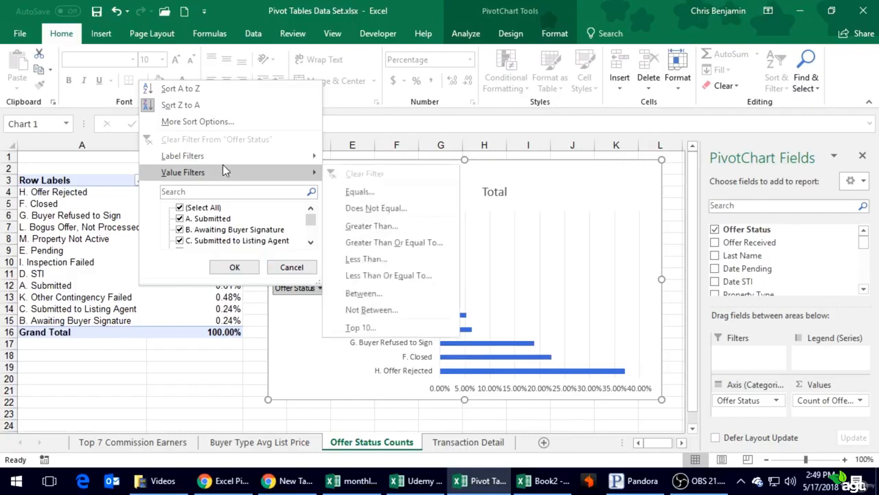
pyautogui.moveTo(224, 155)
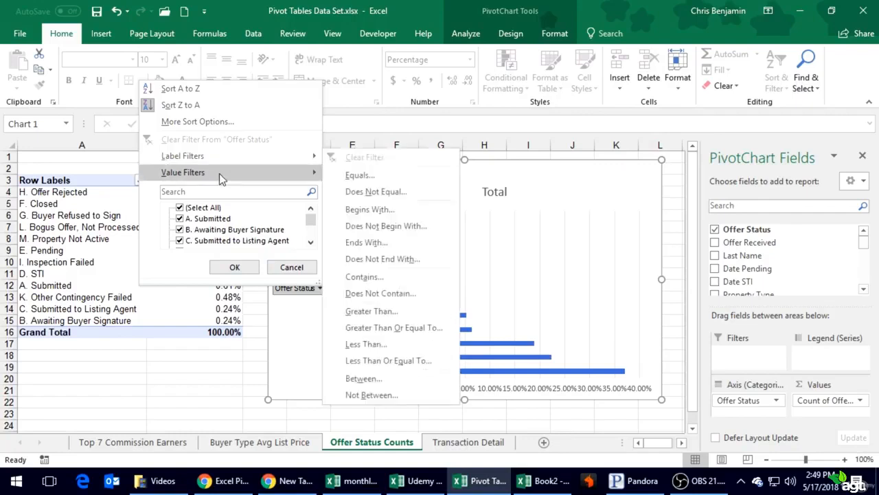
pyautogui.moveTo(220, 173)
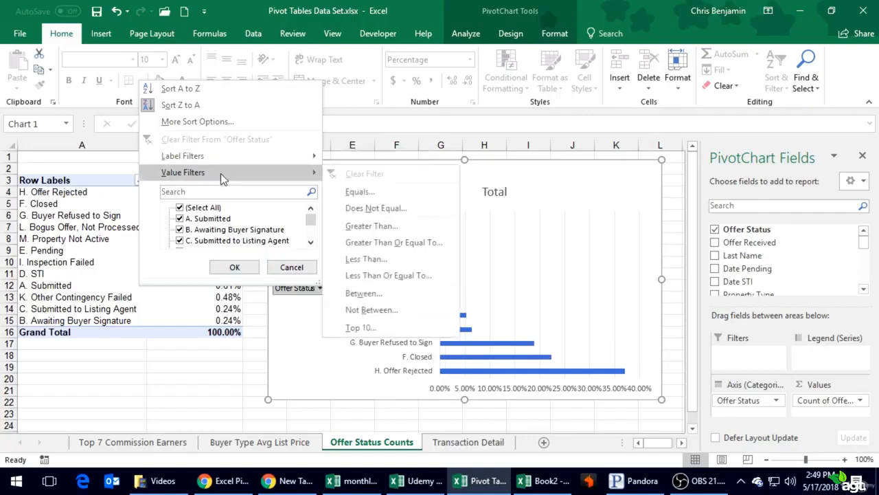
pyautogui.click(361, 327)
pyautogui.click(184, 126)
pyautogui.click(184, 127)
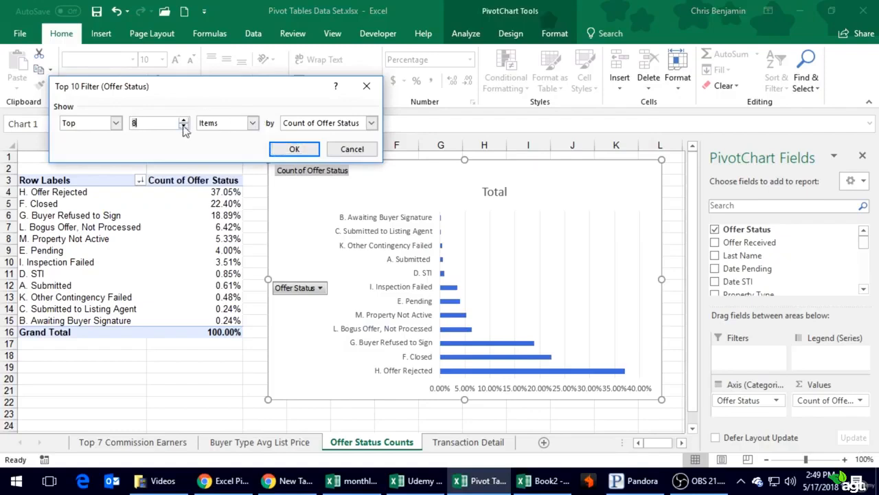
pyautogui.click(183, 126)
pyautogui.click(294, 149)
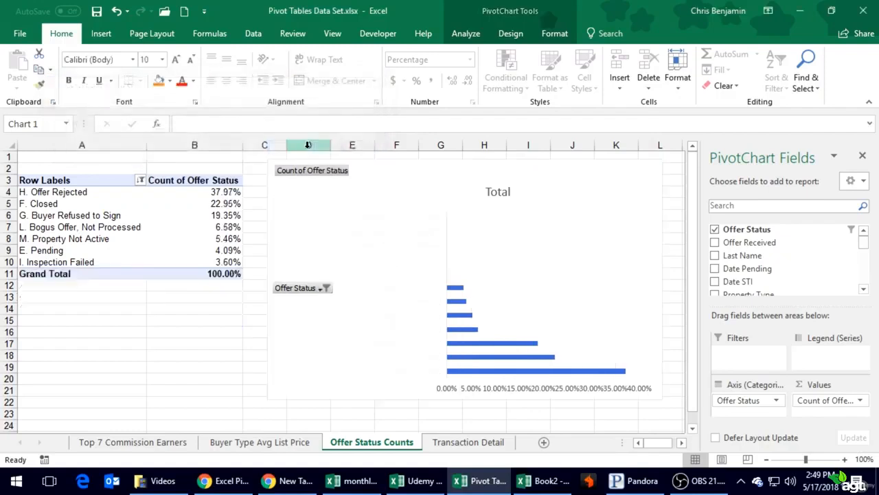
pyautogui.click(484, 311)
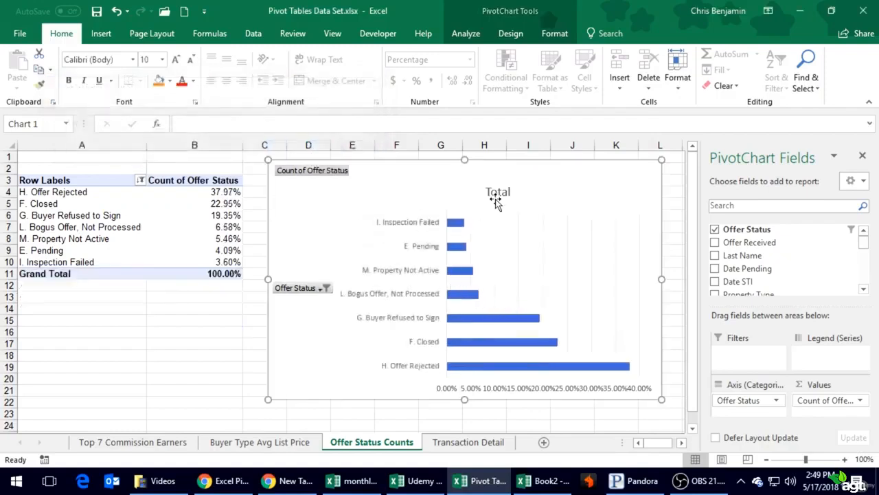
# - Change the PivotChart's title to "Top 7 Offer Status Types"
pyautogui.click(496, 193)
pyautogui.moveTo(492, 180); pyautogui.dragTo(449, 169)
pyautogui.doubleClick(455, 183)
pyautogui.write('Top 7')
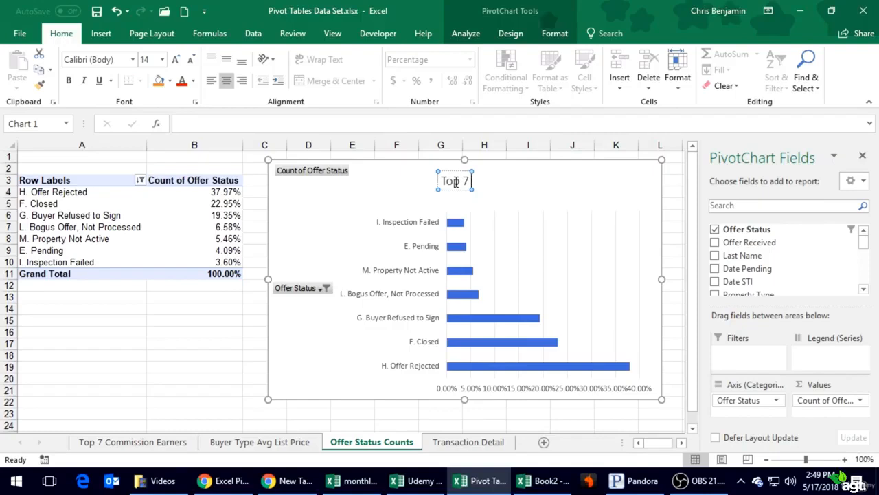
pyautogui.write(' Offer Statu')
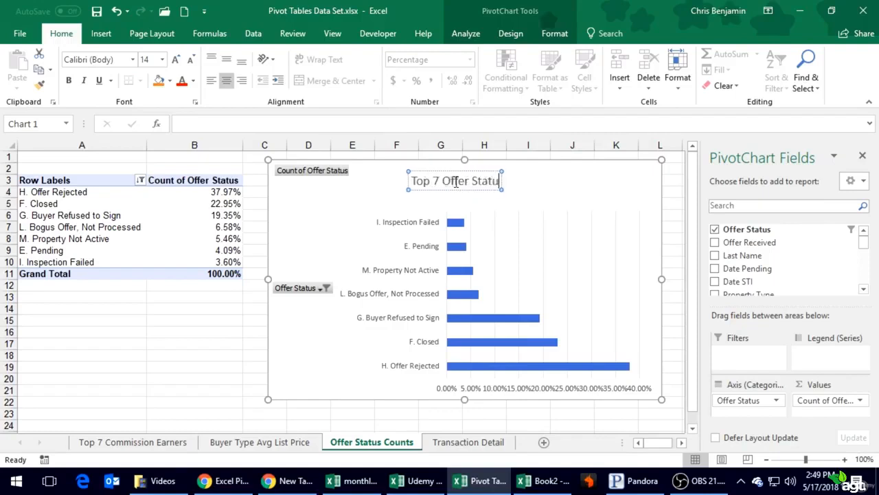
pyautogui.write('se')
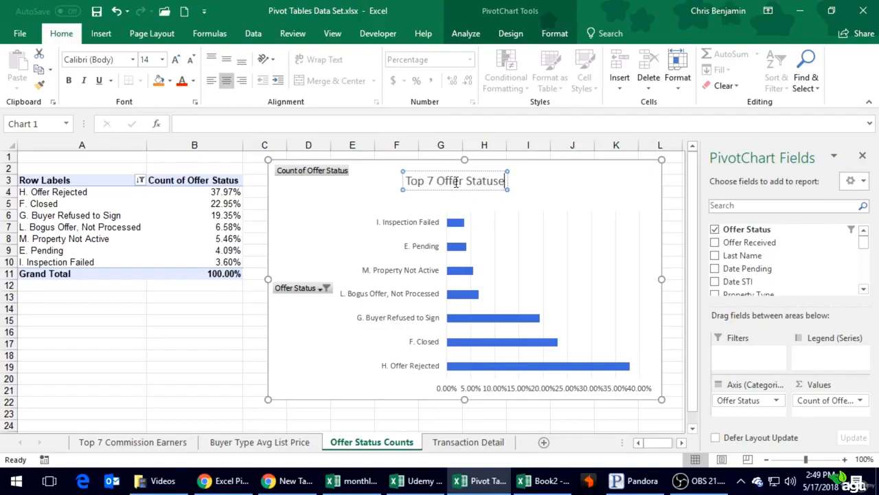
pyautogui.press('Return')
pyautogui.press('BackSpace')
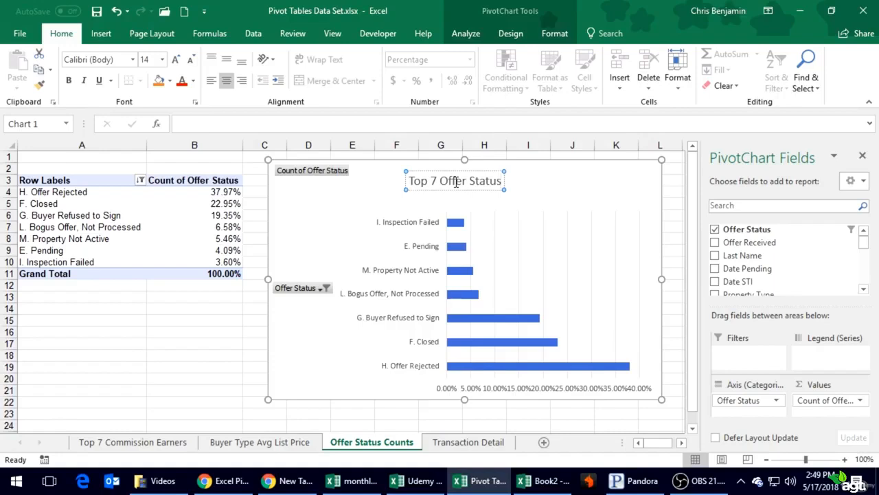
pyautogui.press('Return')
pyautogui.write('Types')
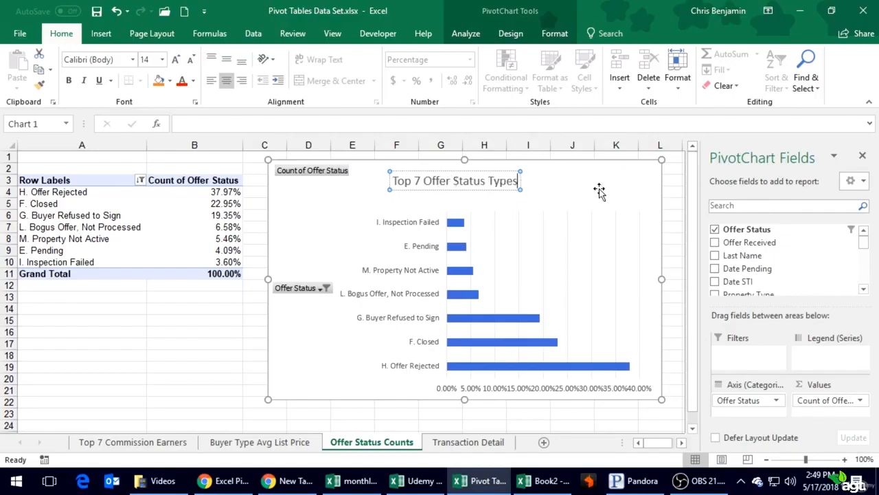
pyautogui.click(620, 184)
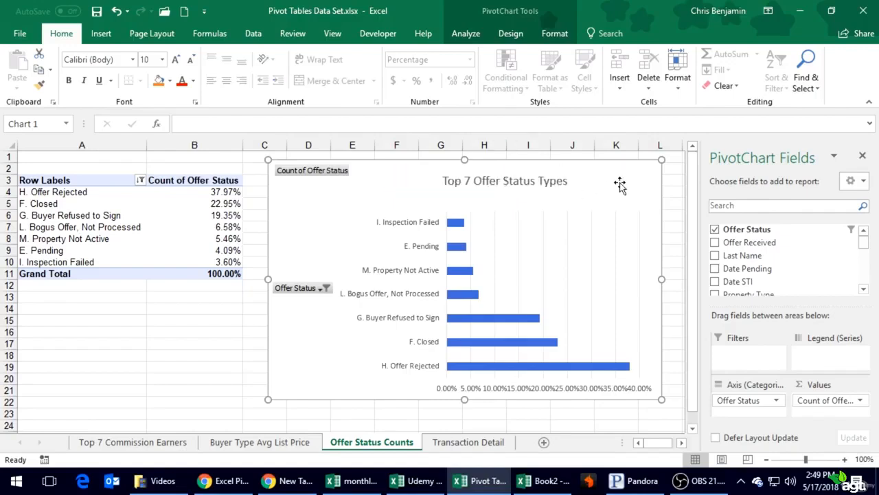
# - Review the sort and filter options of the PivotChart's Offer Status field without changing them
pyautogui.click(323, 288)
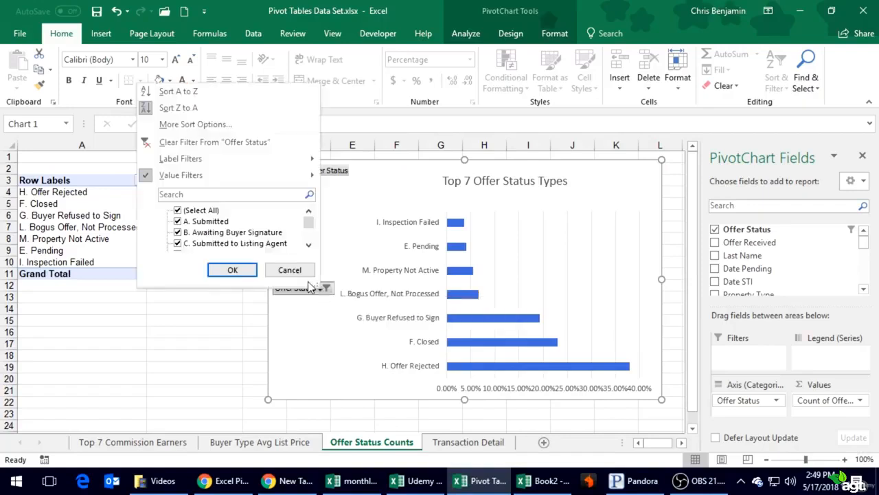
pyautogui.moveTo(309, 232); pyautogui.dragTo(309, 213)
pyautogui.moveTo(207, 158)
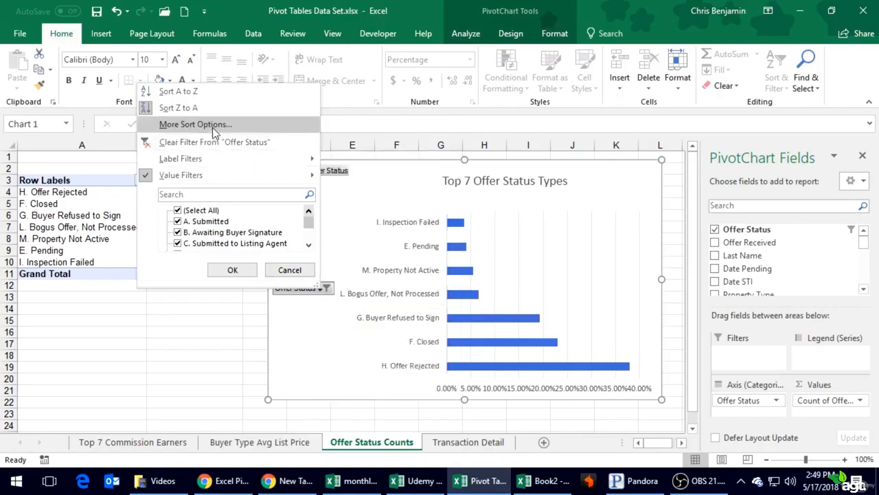
pyautogui.click(290, 270)
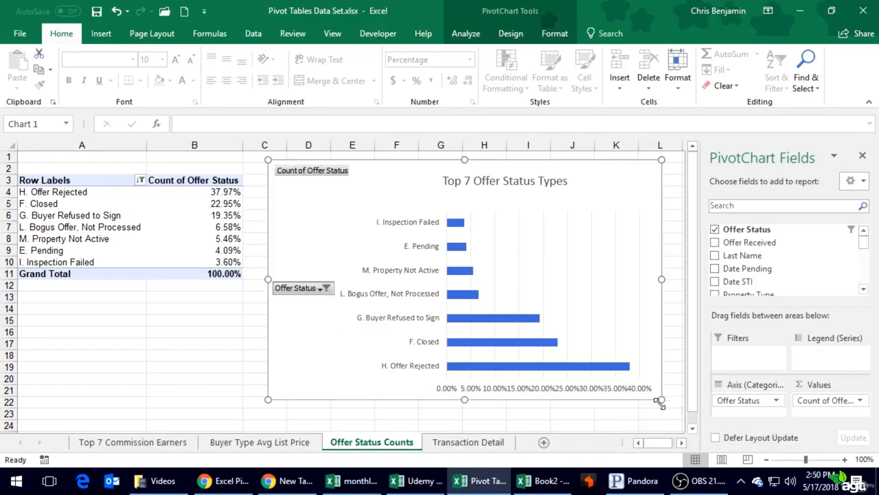
# - Enlarge the PivotChart slightly in width and height, extending it down to about row 23
pyautogui.moveTo(661, 399); pyautogui.dragTo(670, 416)
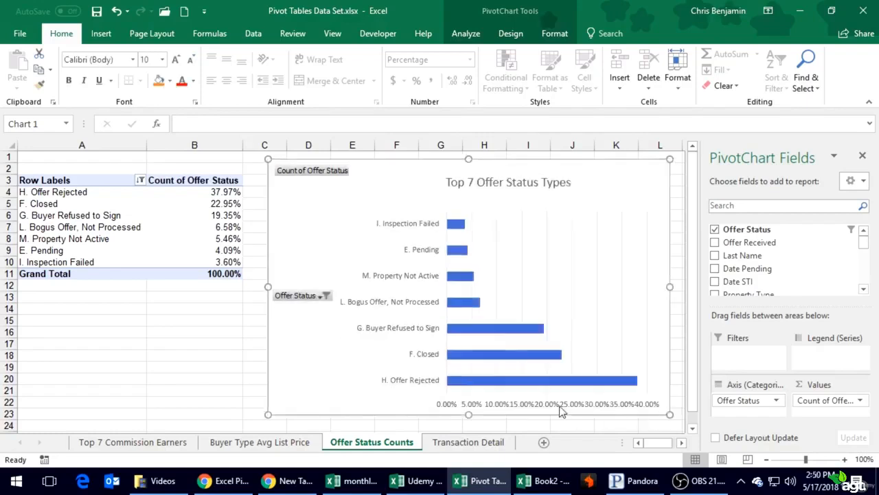
pyautogui.click(562, 407)
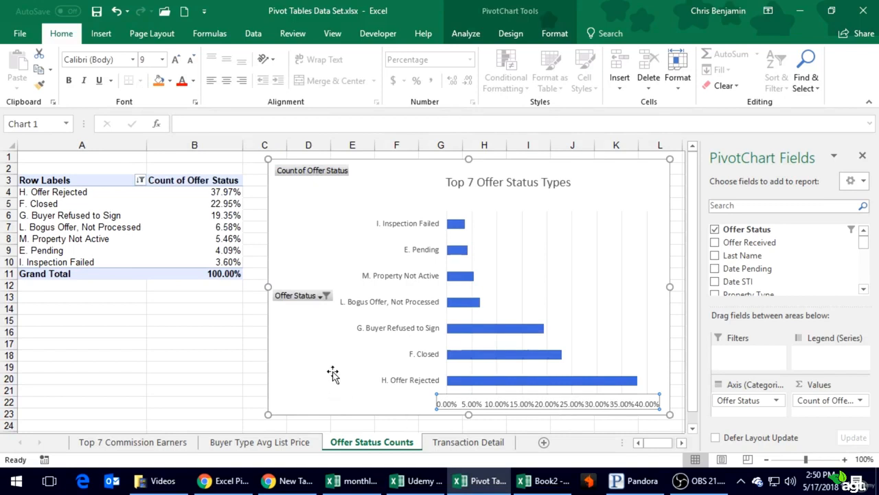
pyautogui.click(508, 256)
pyautogui.click(514, 184)
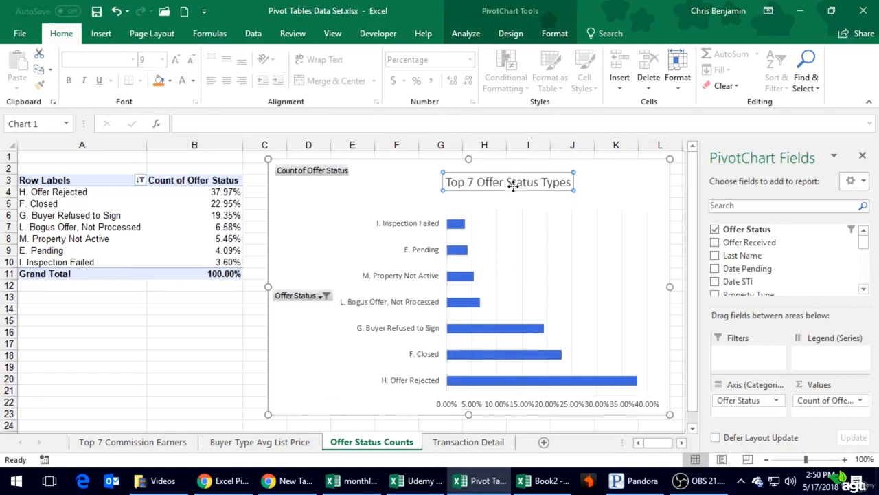
# - Open the formatting options of the chart's horizontal percentage axis and examine its bounds, units, label position and number settings
pyautogui.click(506, 407)
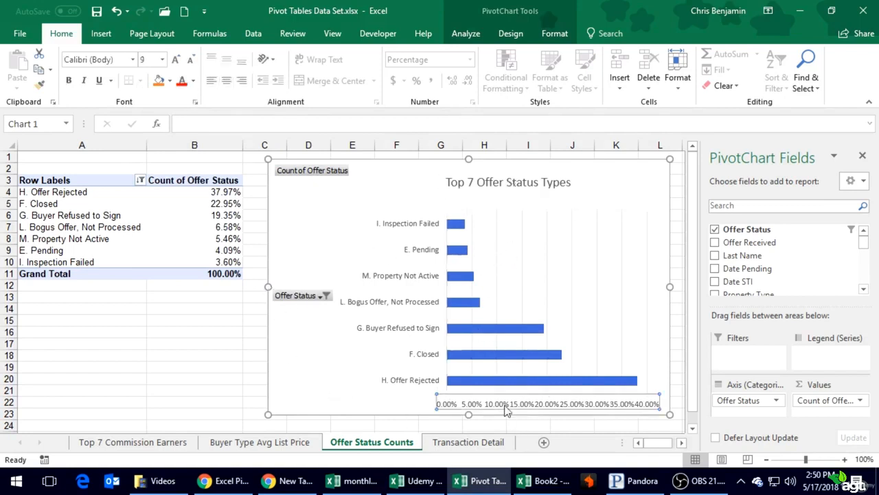
pyautogui.rightClick(503, 406)
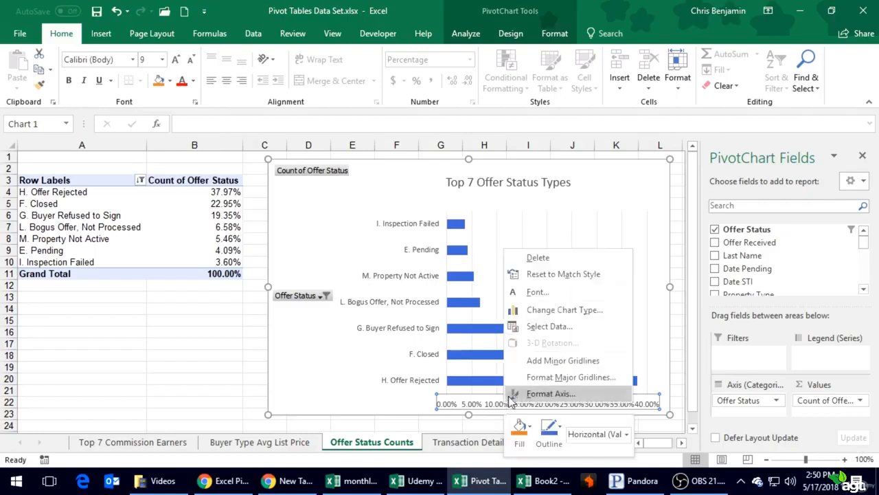
pyautogui.click(526, 392)
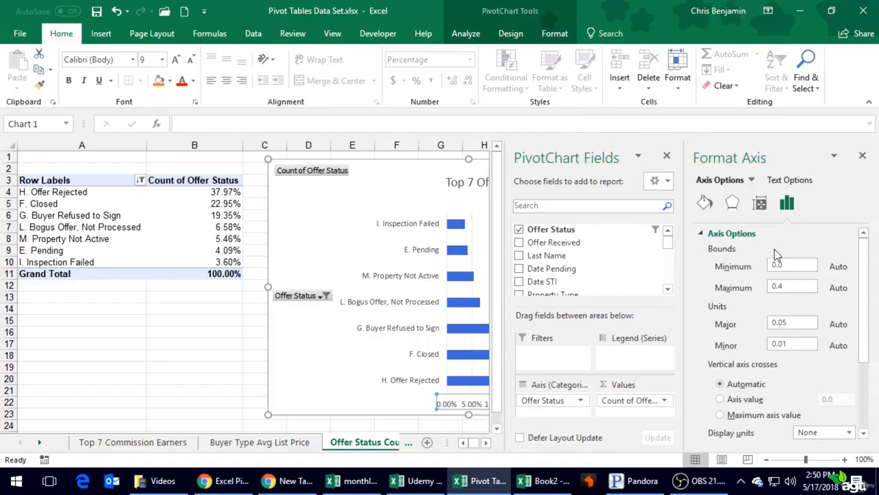
pyautogui.scroll(-3, 791, 378)
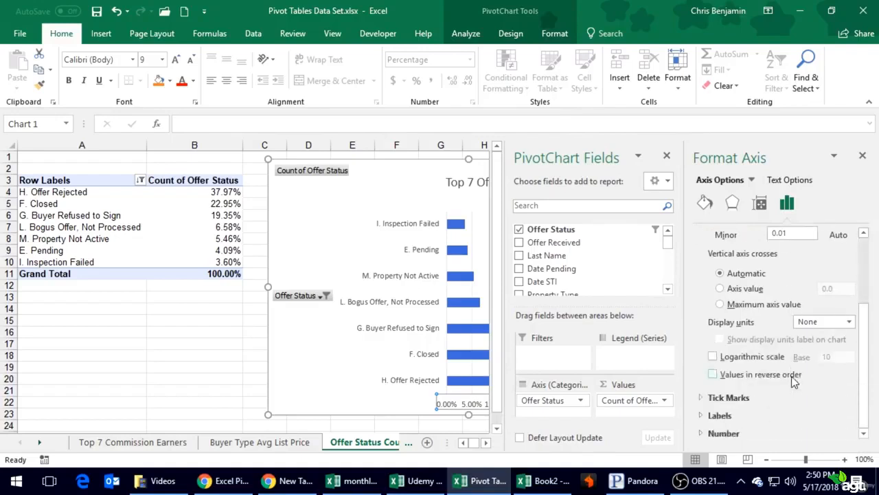
pyautogui.click(704, 416)
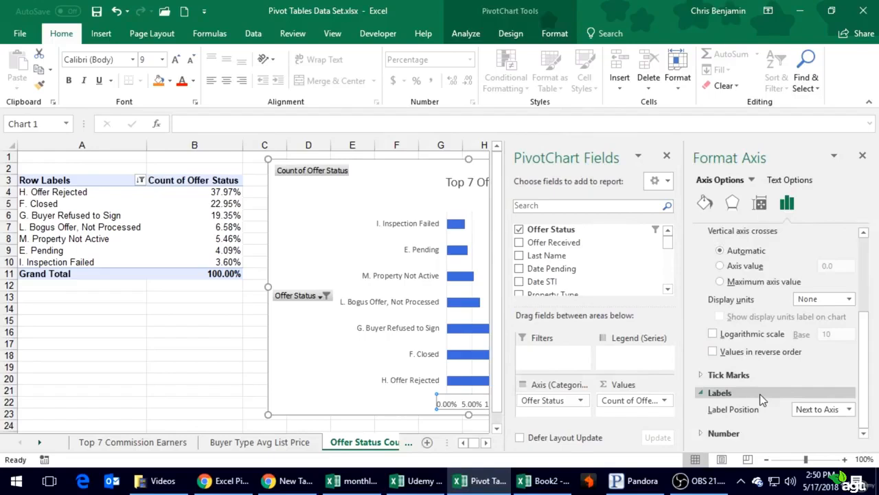
pyautogui.click(849, 408)
pyautogui.click(740, 433)
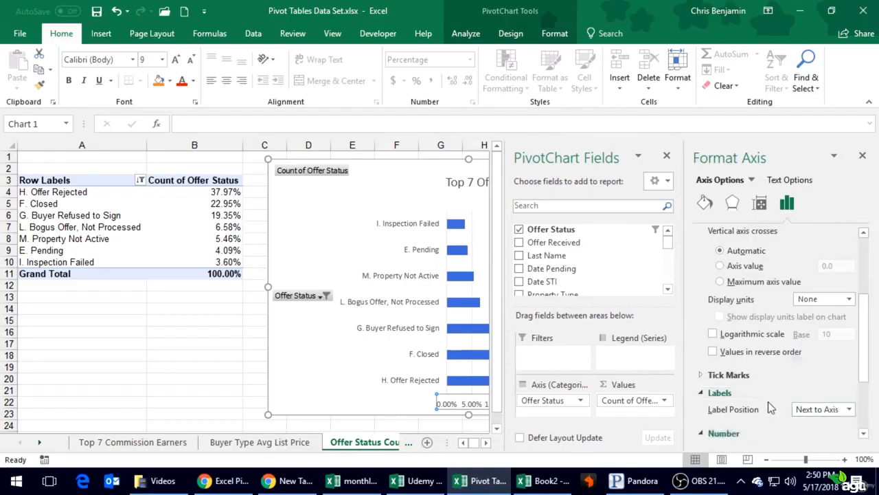
pyautogui.click(714, 434)
pyautogui.scroll(5, 779, 336)
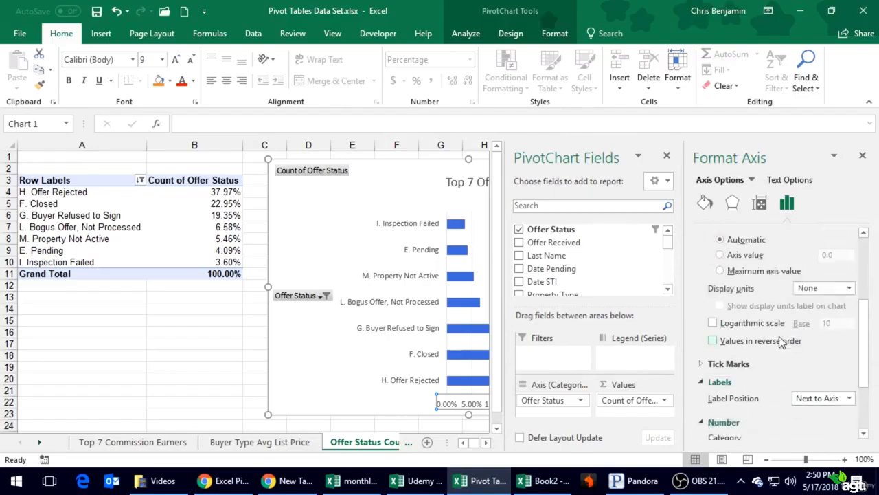
pyautogui.scroll(2, 760, 265)
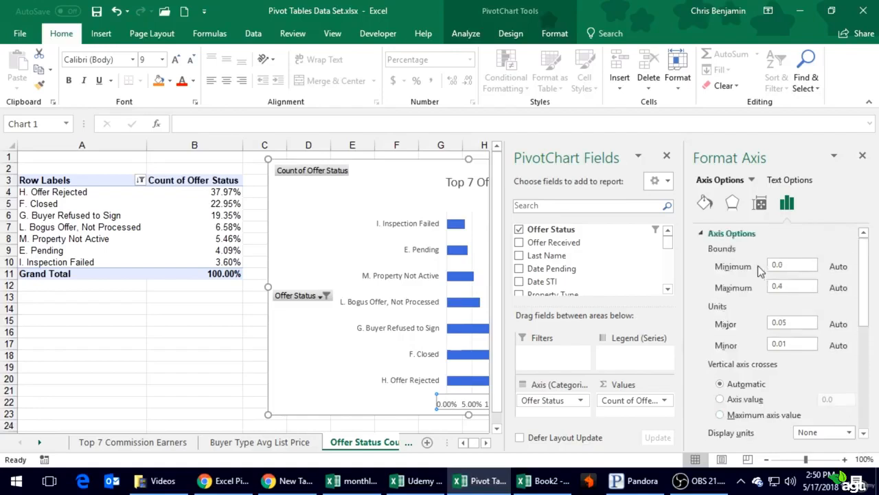
# - Set the text direction of the horizontal percentage axis labels to Rotate all text 270°
pyautogui.click(792, 180)
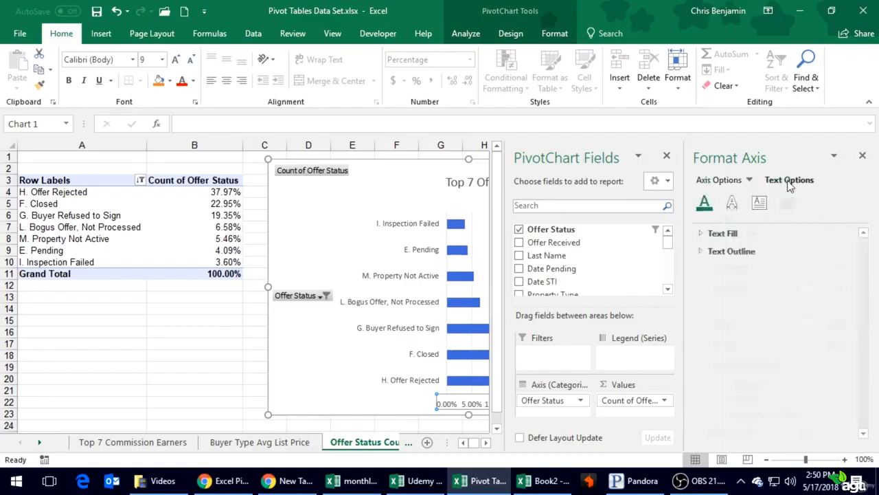
pyautogui.click(701, 251)
pyautogui.click(779, 230)
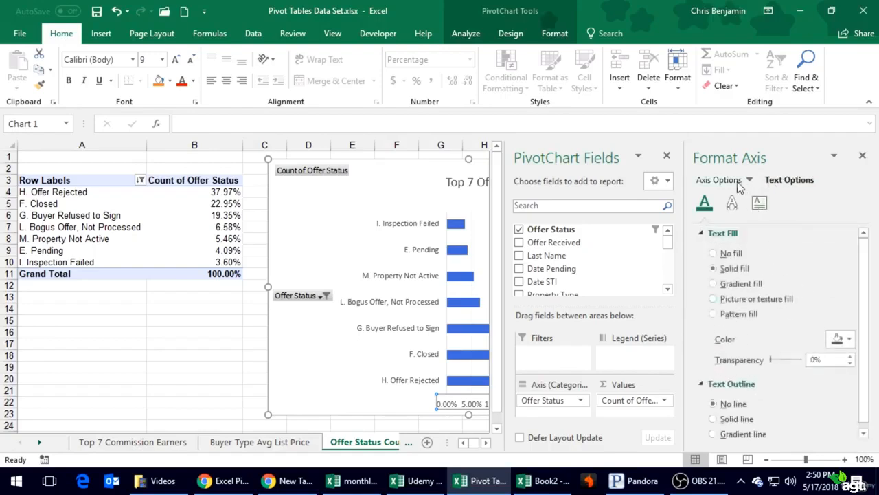
pyautogui.click(734, 204)
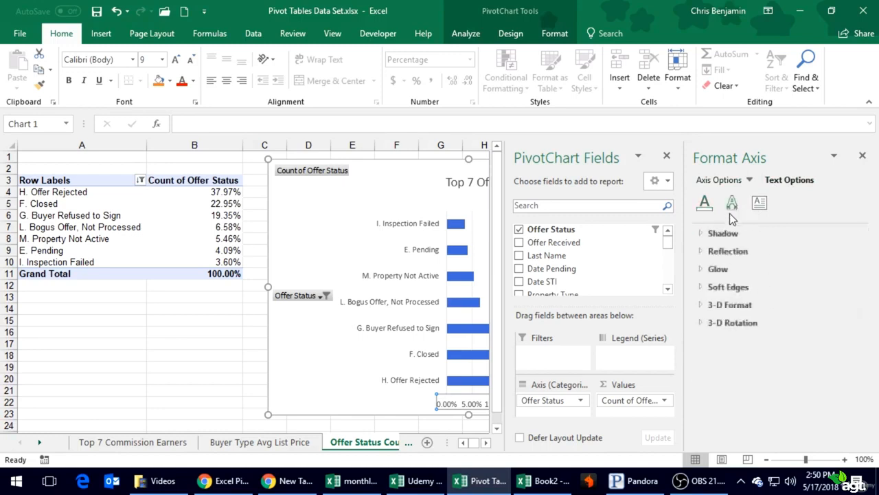
pyautogui.click(760, 204)
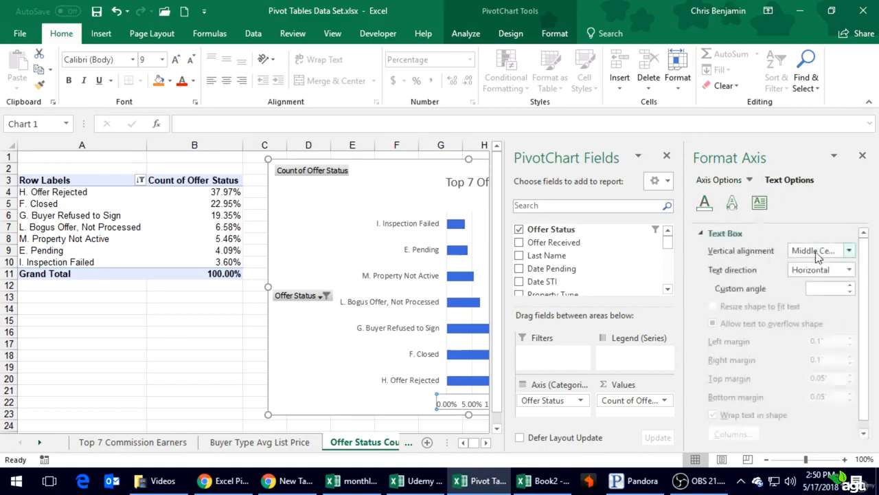
pyautogui.click(811, 271)
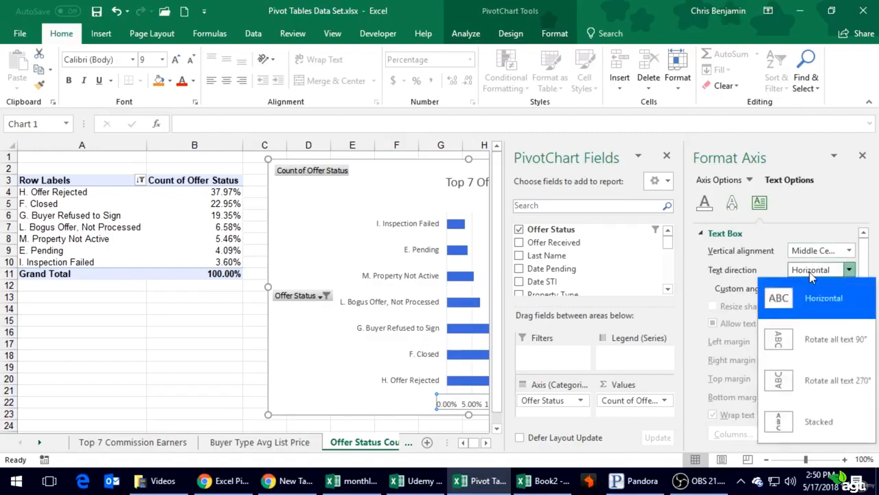
pyautogui.click(761, 204)
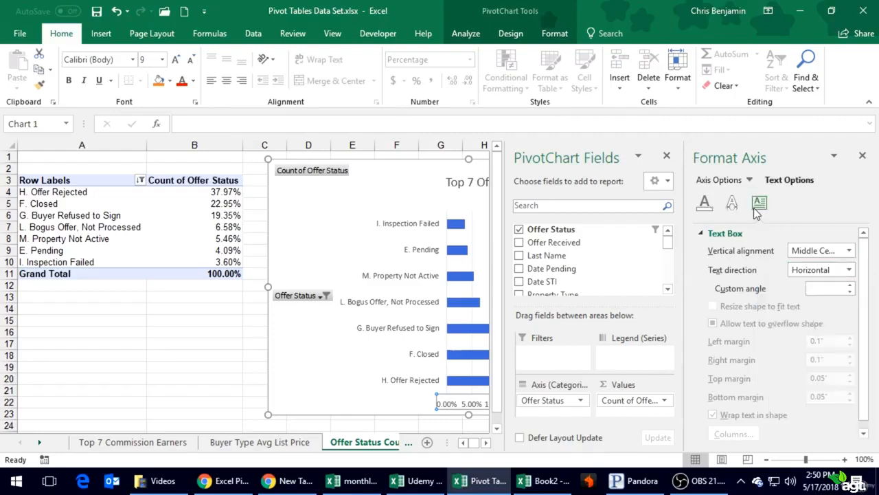
pyautogui.click(814, 272)
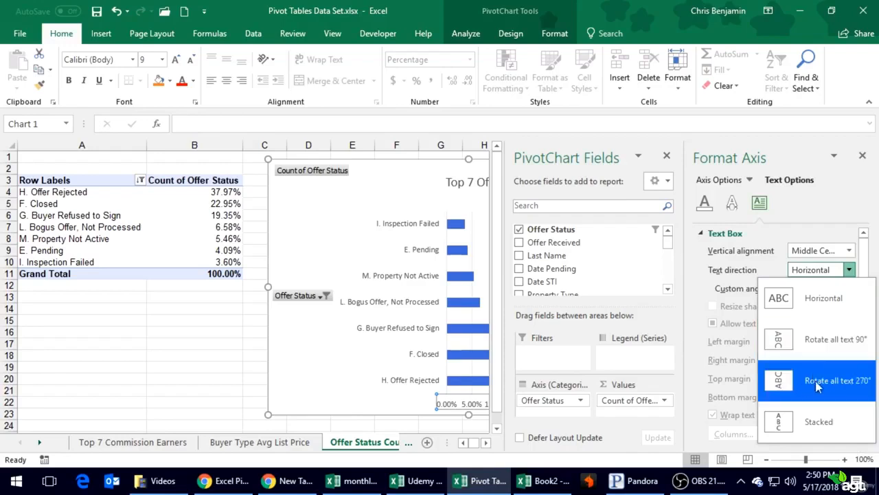
pyautogui.click(816, 381)
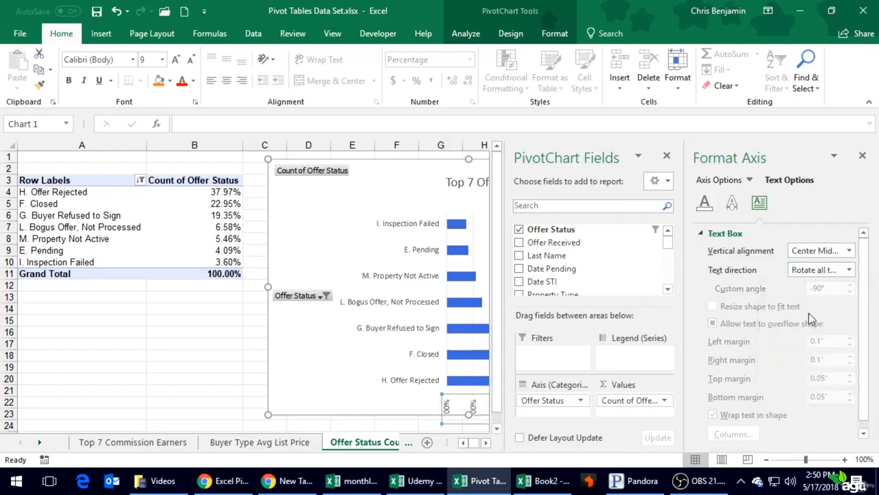
pyautogui.click(818, 273)
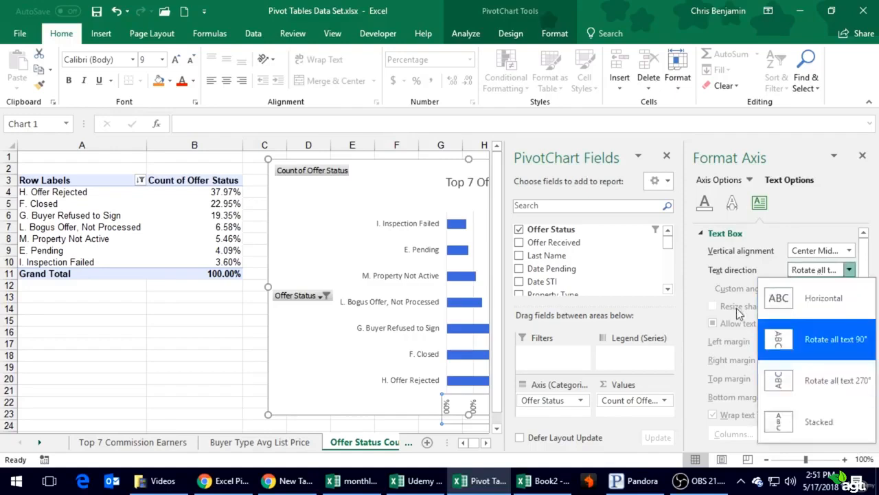
# - Examine the vertical alignment and text direction options of the percentage axis labels, then close the axis formatting and deselect the chart
pyautogui.click(707, 292)
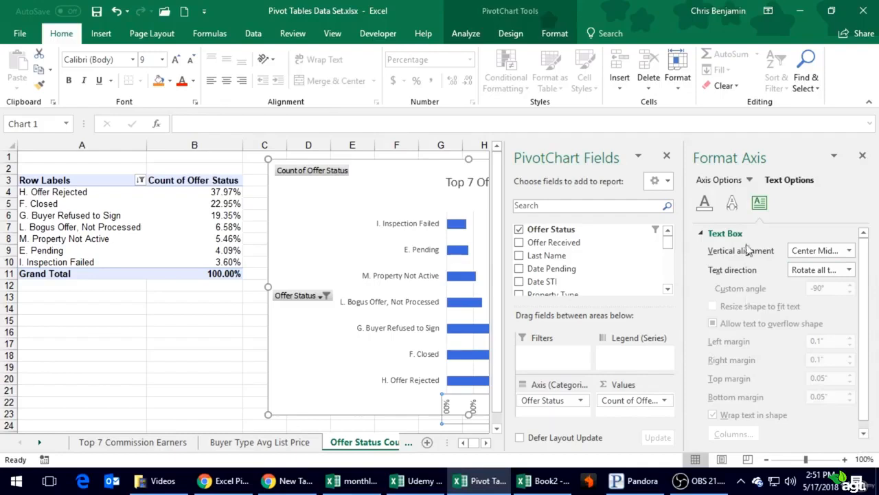
pyautogui.scroll(-1, 745, 344)
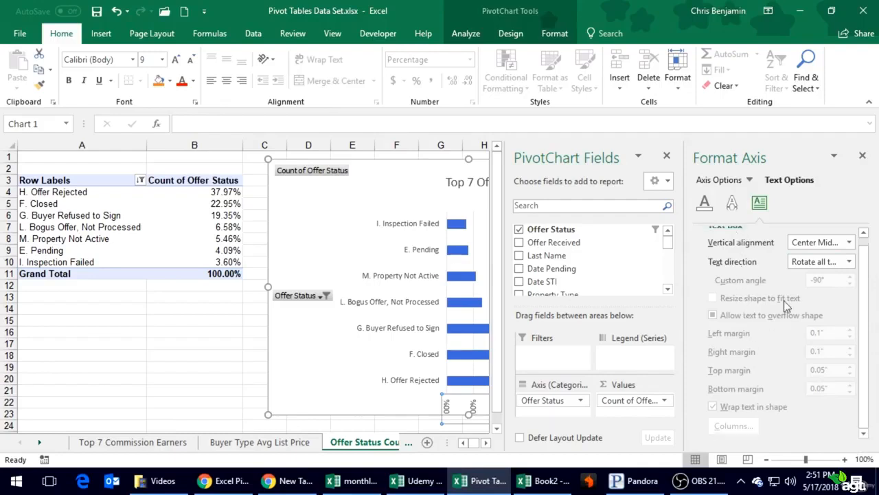
pyautogui.click(816, 247)
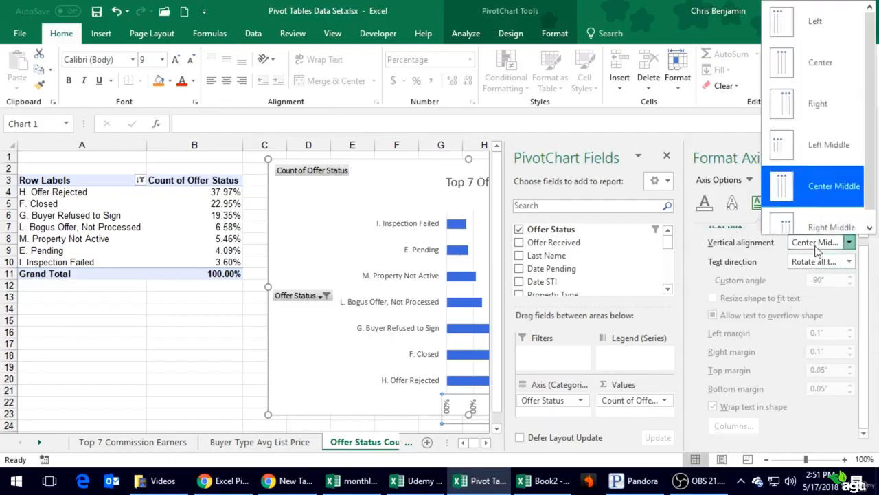
pyautogui.click(815, 246)
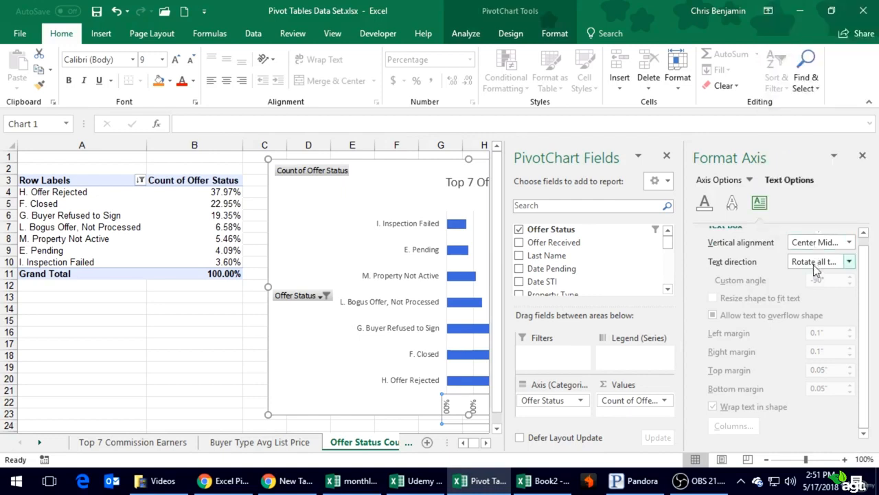
pyautogui.click(813, 263)
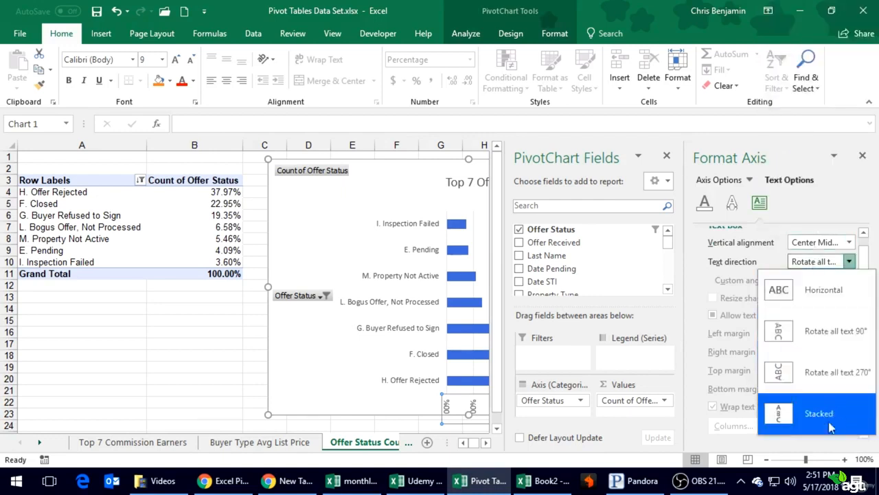
pyautogui.click(761, 329)
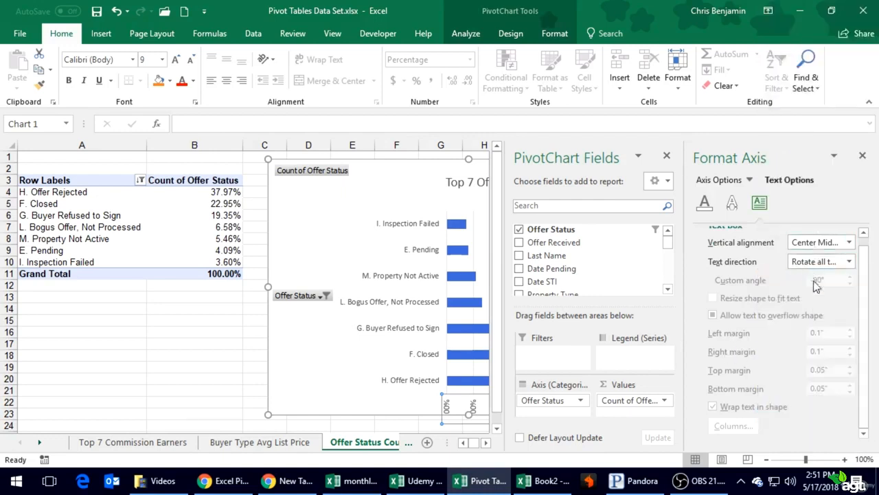
pyautogui.click(862, 155)
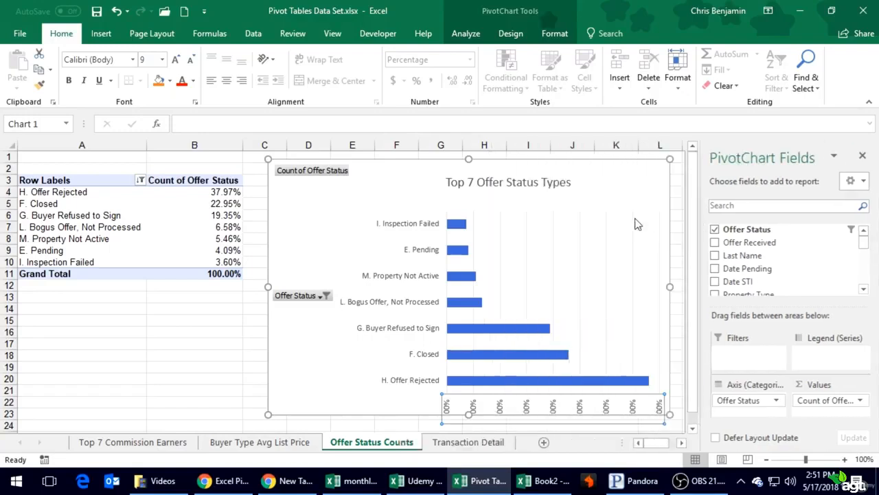
pyautogui.click(204, 354)
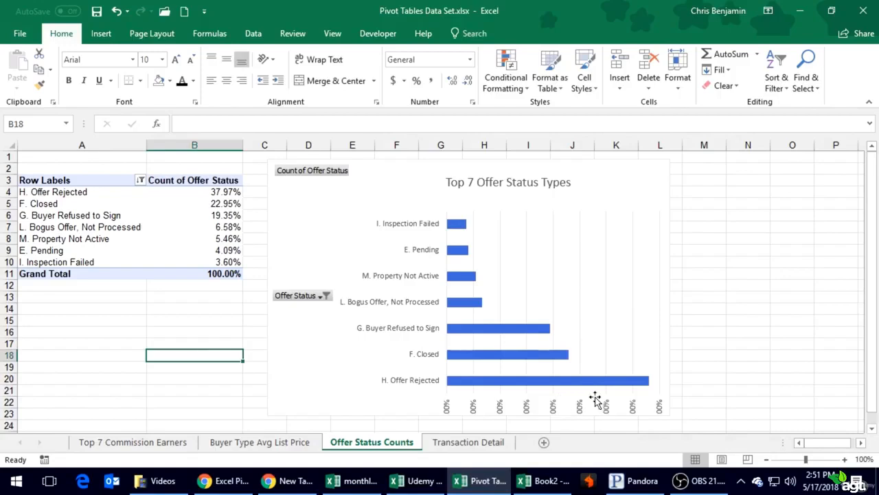
# - Enlarge the PivotChart slightly and shorten its plot area from below to make room for the full rotated percentage labels
pyautogui.click(653, 213)
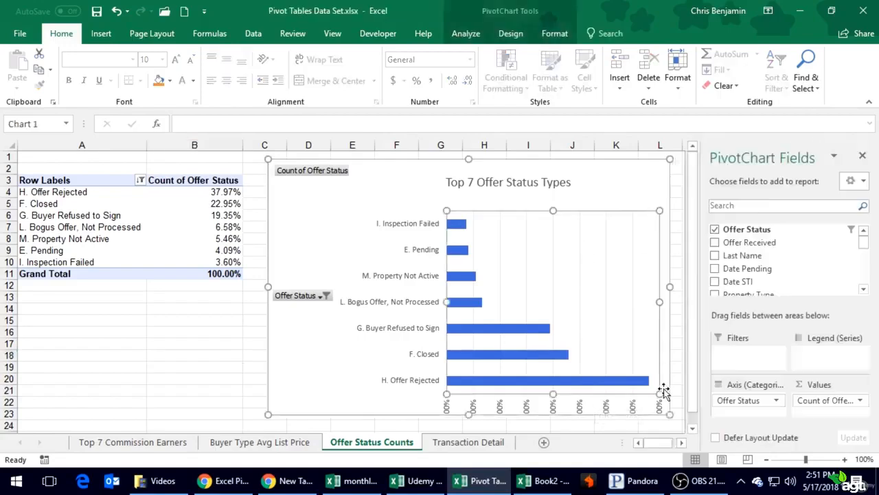
pyautogui.moveTo(670, 415); pyautogui.dragTo(676, 423)
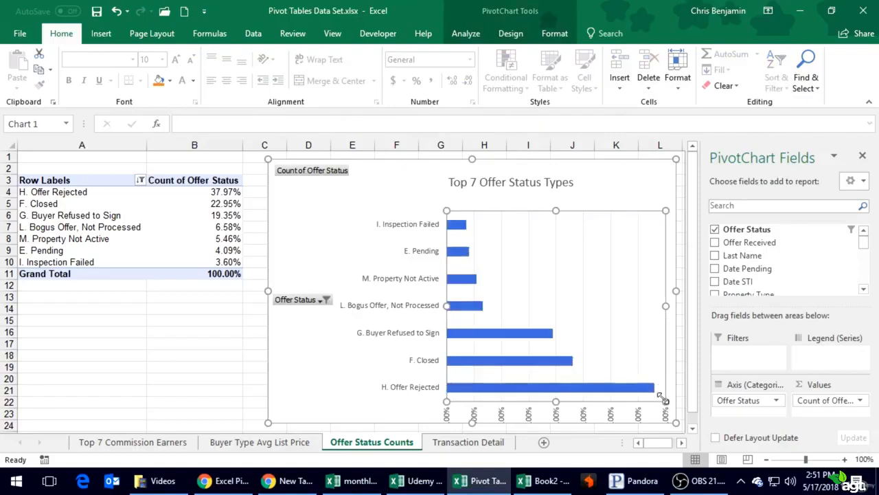
pyautogui.moveTo(665, 400); pyautogui.dragTo(660, 379)
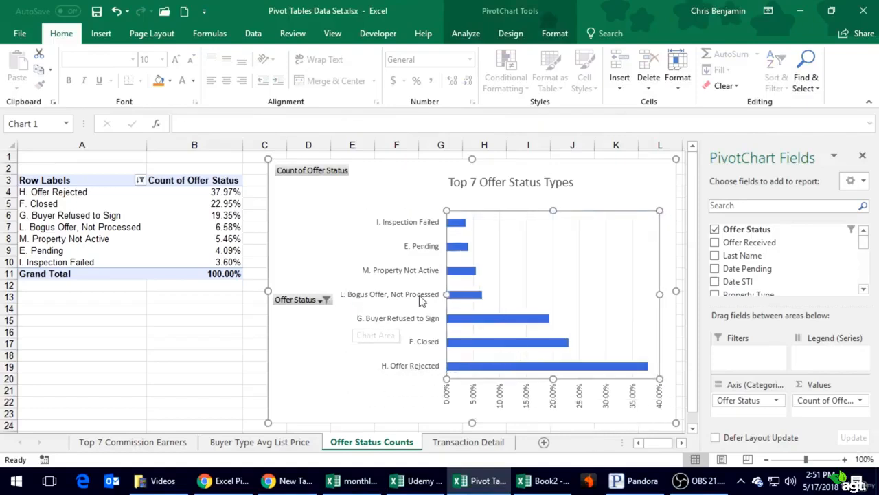
# - Extend the plot area's left edge slightly so the category labels end just beside the Offer Status field button, and save the workbook
pyautogui.moveTo(446, 294); pyautogui.dragTo(408, 295)
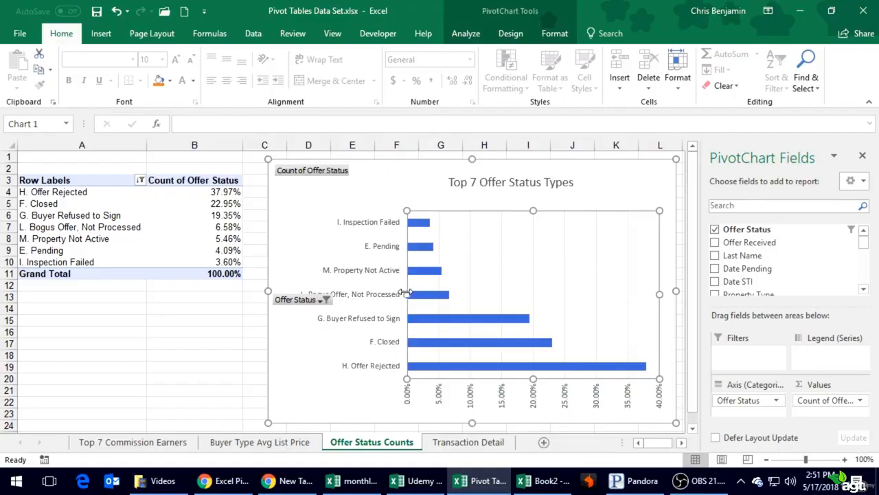
pyautogui.moveTo(406, 294); pyautogui.dragTo(441, 294)
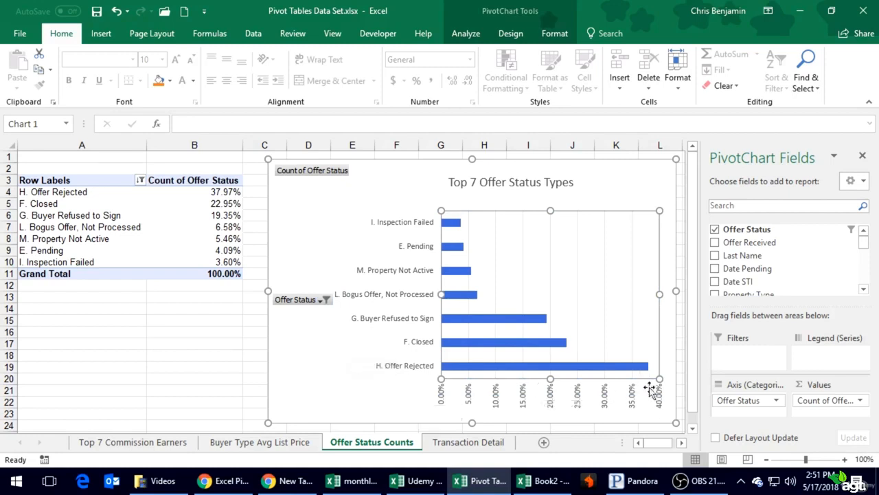
pyautogui.moveTo(649, 368)
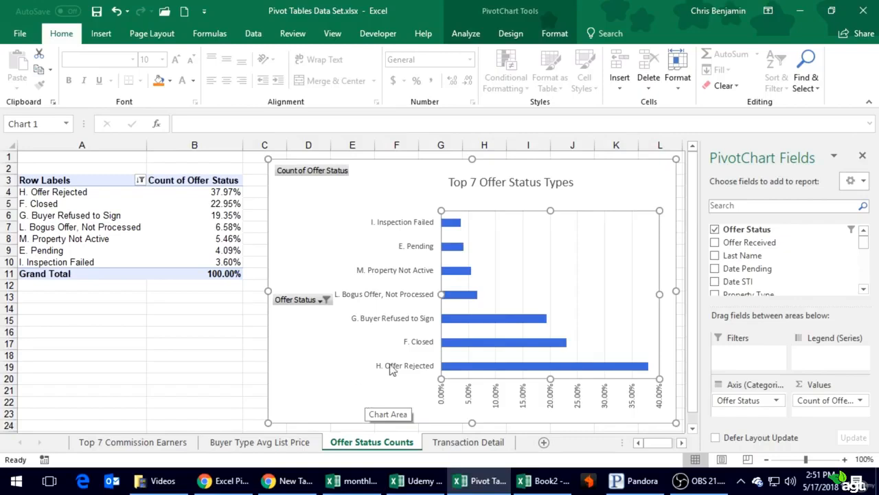
pyautogui.click(97, 11)
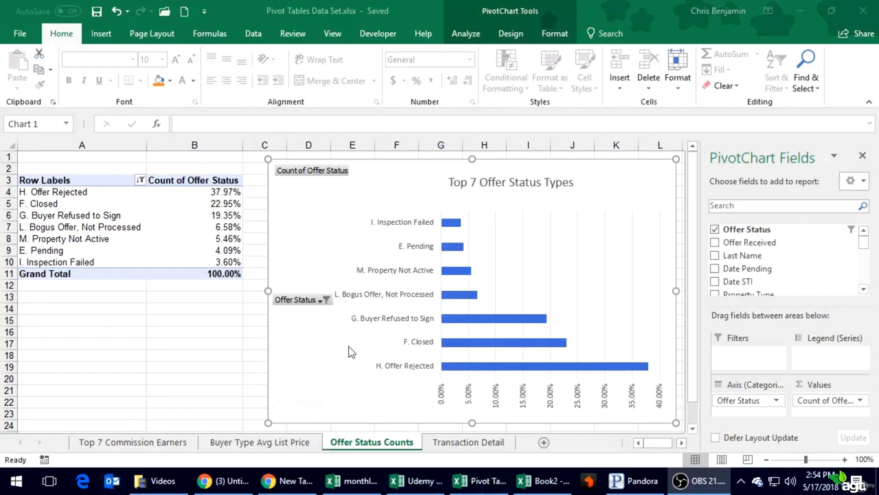
# - Add a new worksheet named Dashboard as the first sheet of the workbook
pyautogui.click(544, 447)
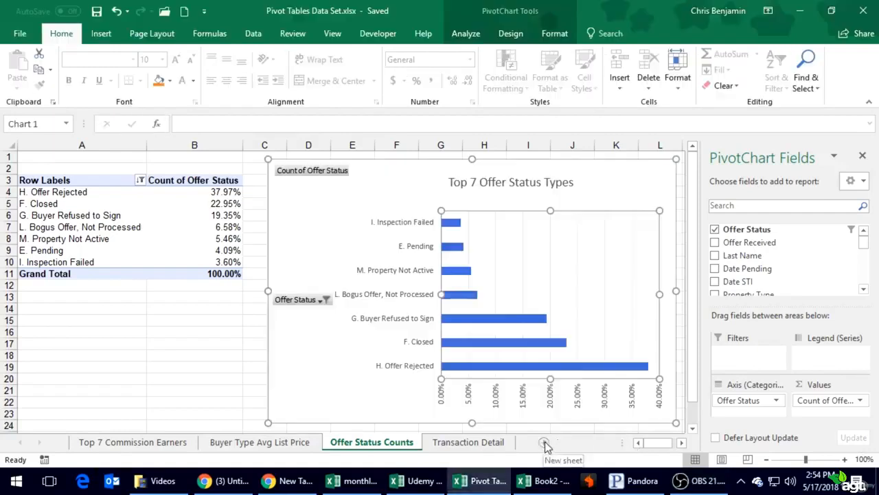
pyautogui.click(543, 442)
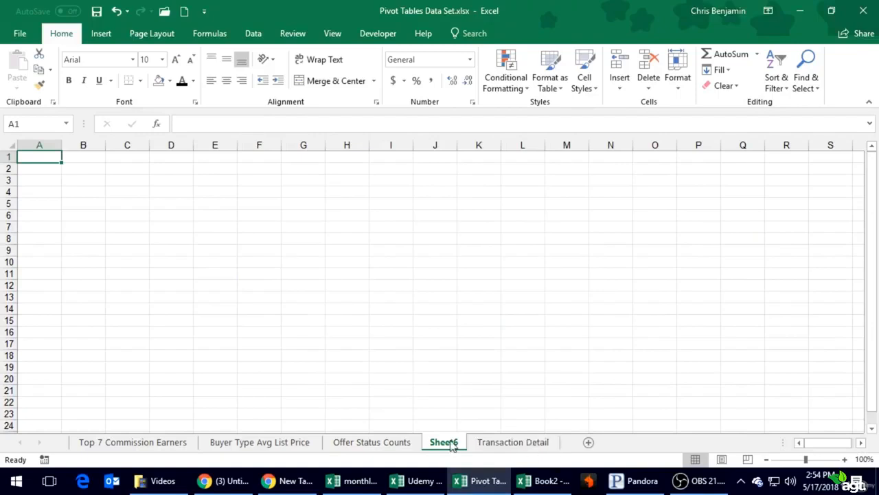
pyautogui.moveTo(448, 444); pyautogui.dragTo(96, 404)
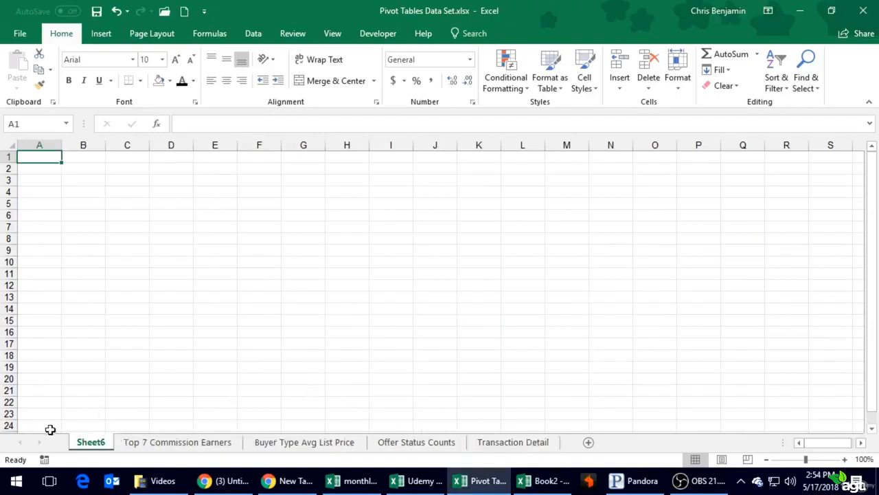
pyautogui.doubleClick(103, 443)
pyautogui.write('Dashboard')
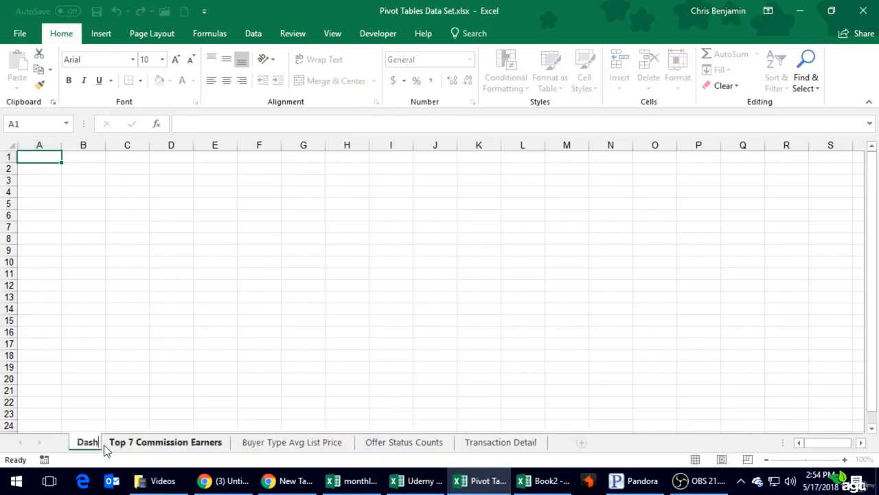
pyautogui.press('Return')
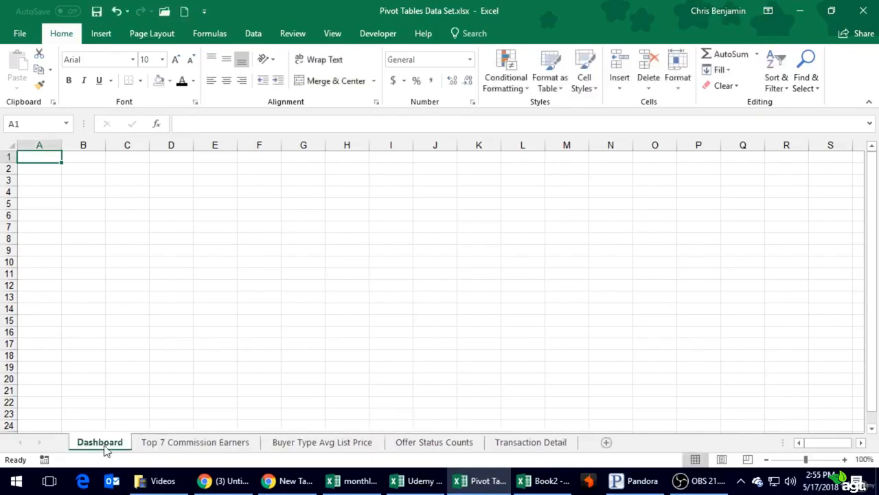
# - Color the Dashboard sheet tab with the blue theme color
pyautogui.click(151, 443)
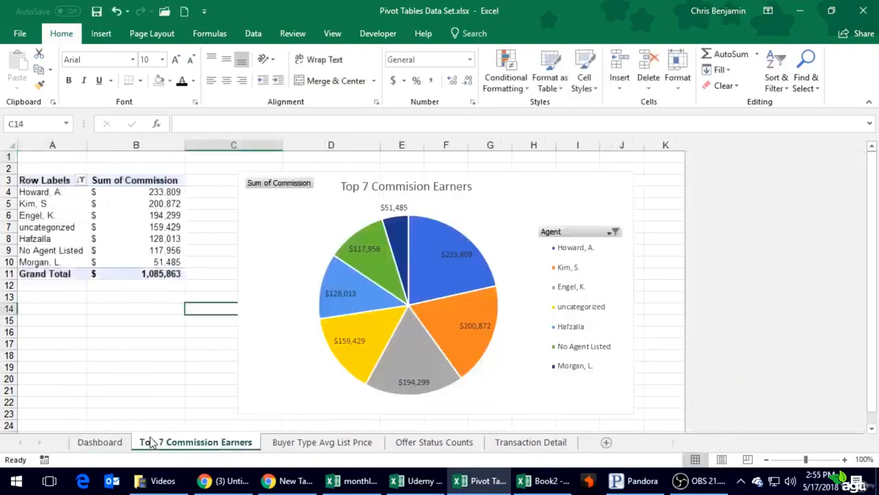
pyautogui.click(103, 443)
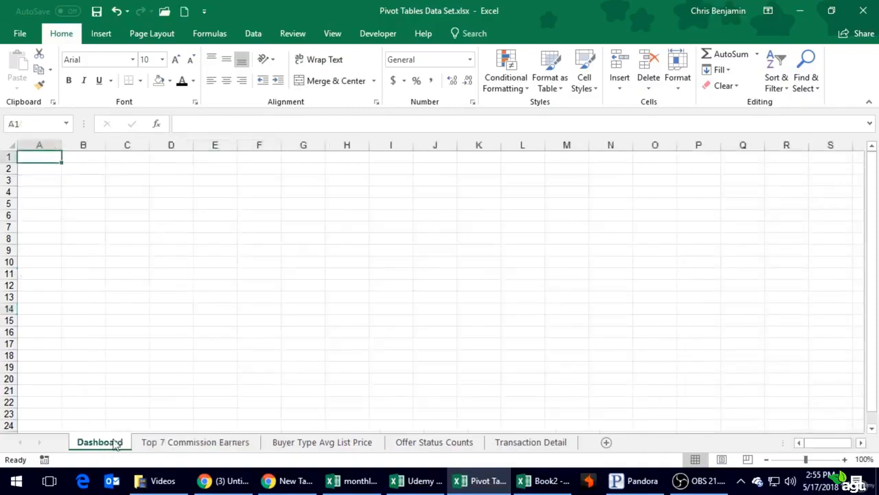
pyautogui.rightClick(116, 445)
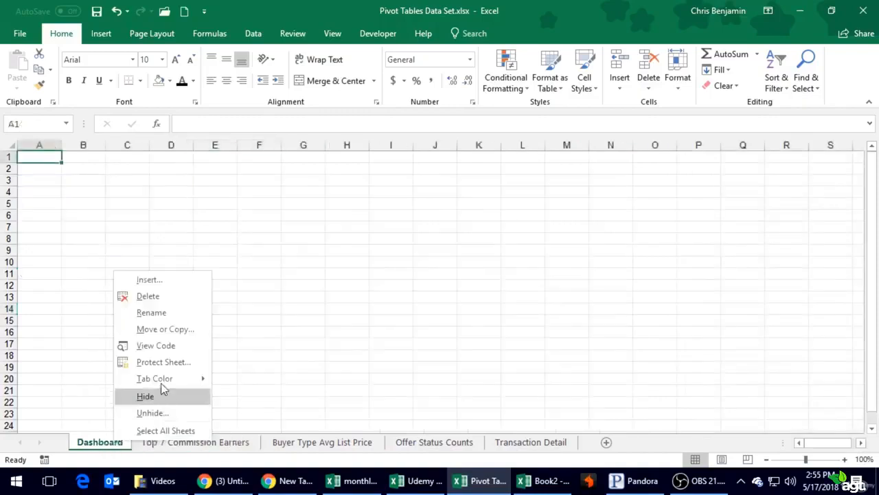
pyautogui.moveTo(163, 385)
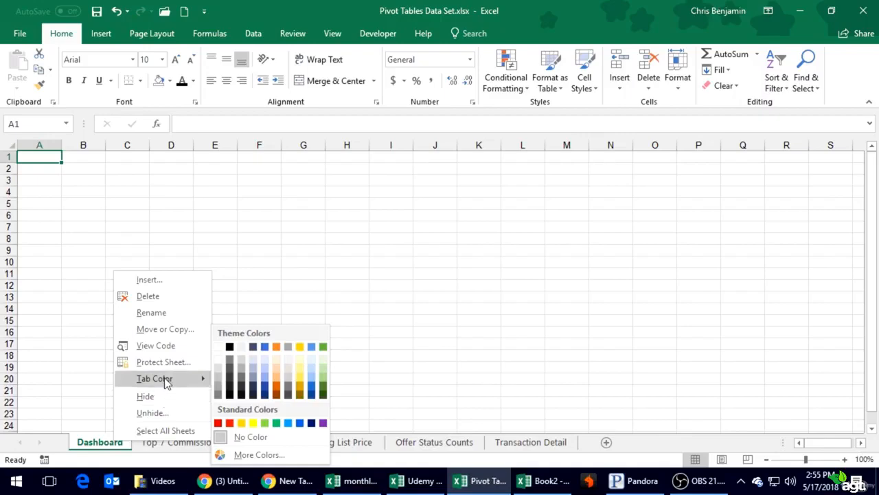
pyautogui.click(266, 348)
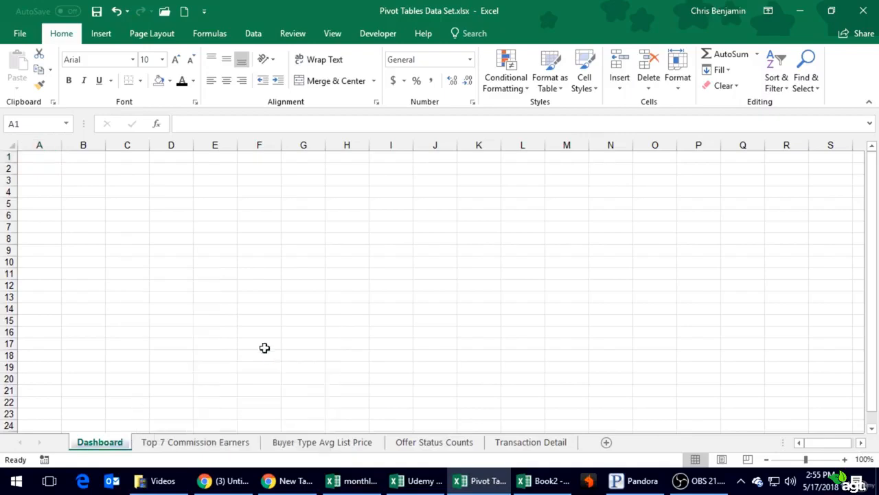
pyautogui.click(303, 332)
# - Group the Top 7 Commission Earners, Buyer Type Avg List Price and Offer Status Counts sheets and color their tabs light orange
pyautogui.click(361, 440)
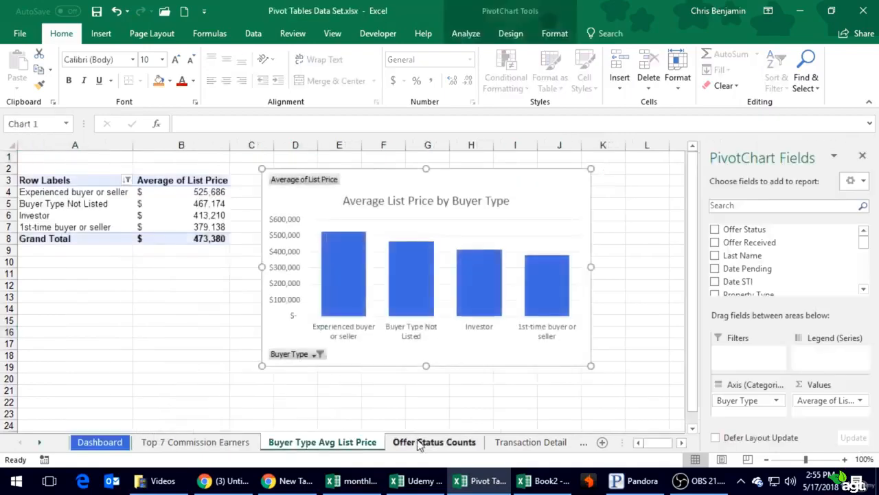
pyautogui.click(420, 443)
pyautogui.click(162, 443)
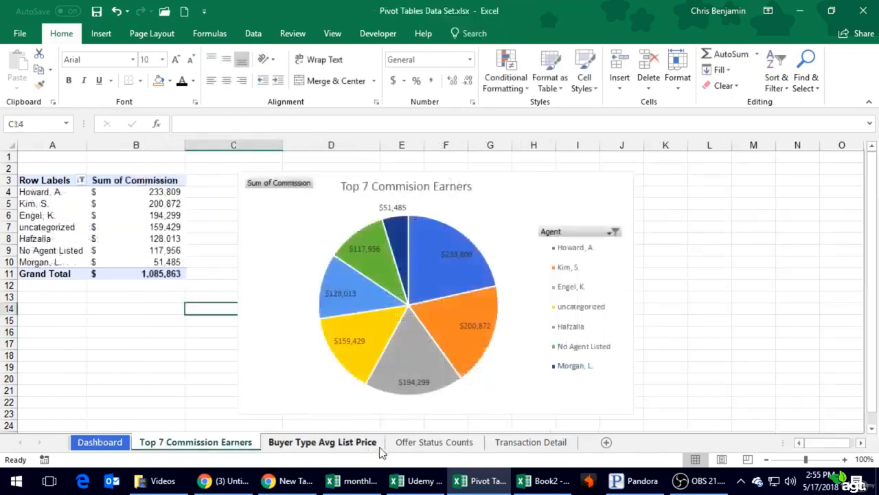
pyautogui.keyDown('shift'); pyautogui.click(412, 445); pyautogui.keyUp('shift')
pyautogui.rightClick(413, 445)
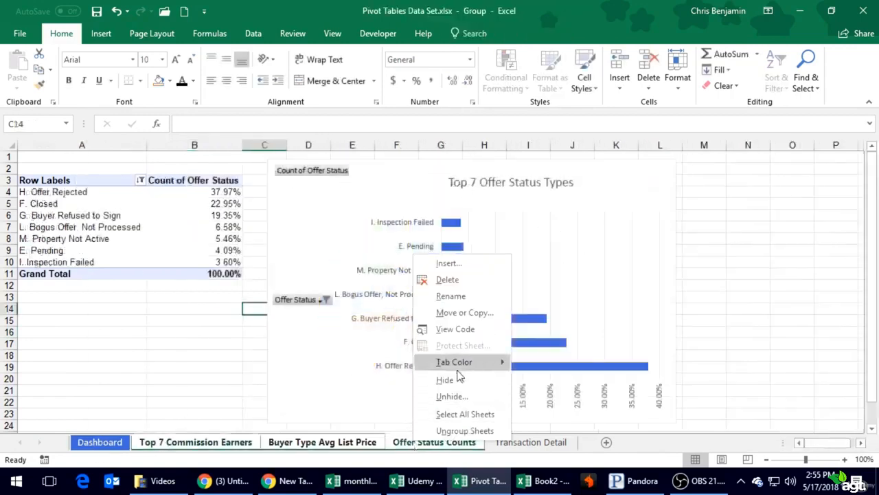
pyautogui.moveTo(459, 362)
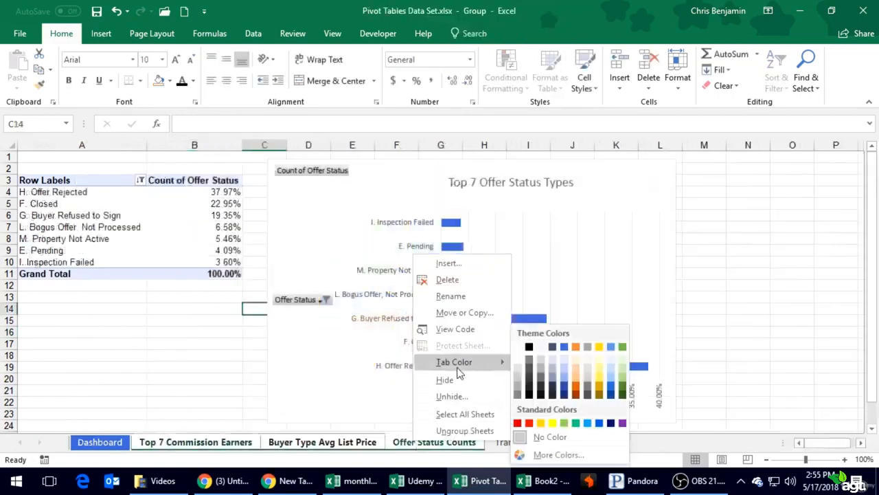
pyautogui.click(577, 378)
# - Color the Transaction Detail sheet tab Blue-Gray, Text 2, Lighter 60%
pyautogui.click(529, 443)
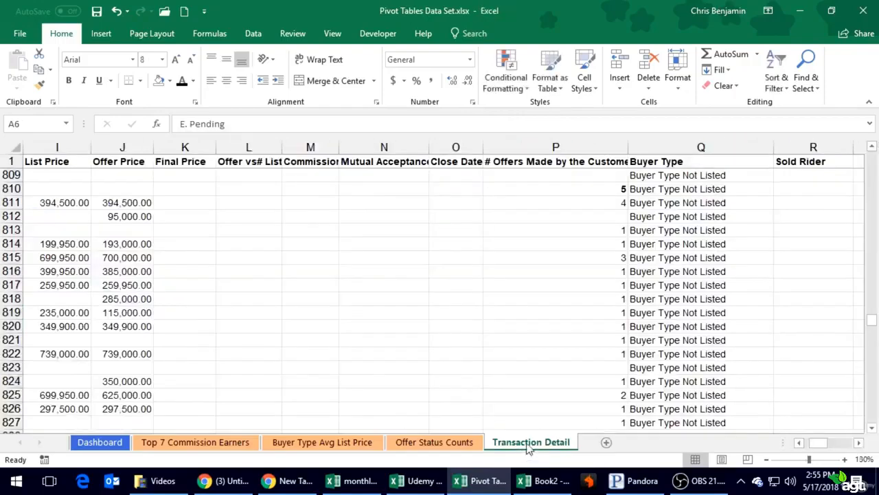
pyautogui.rightClick(529, 445)
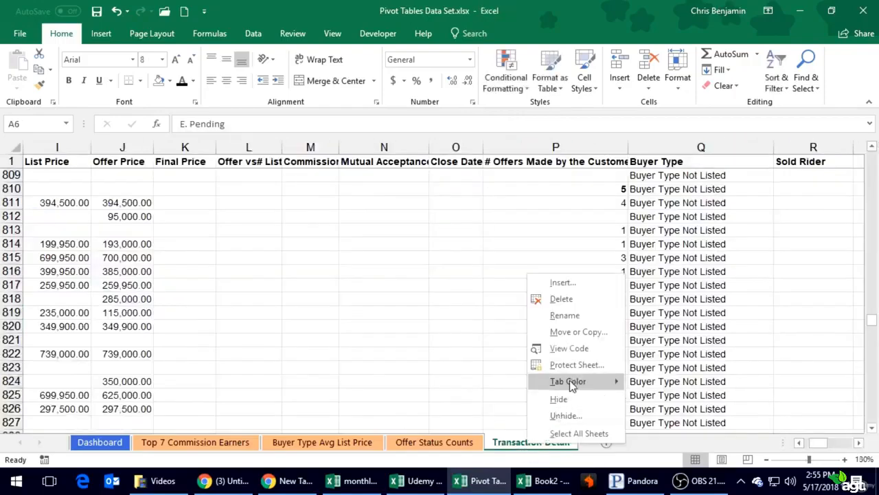
pyautogui.moveTo(618, 379)
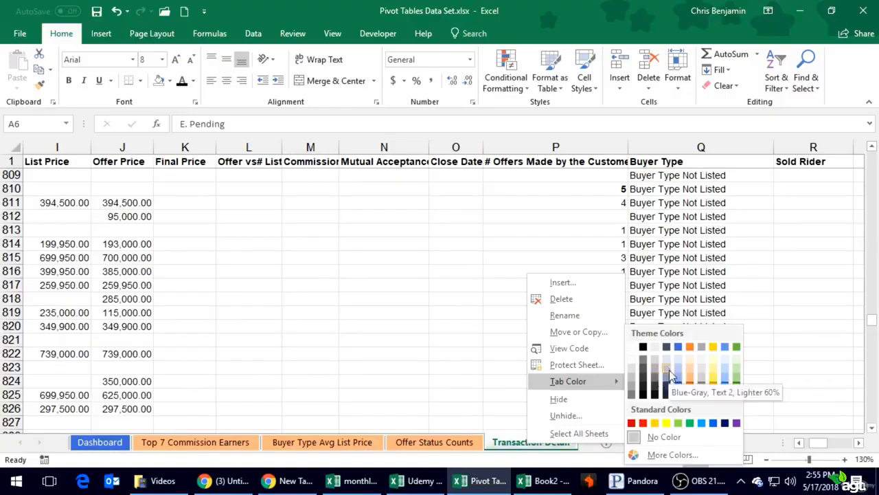
pyautogui.click(670, 374)
pyautogui.click(474, 383)
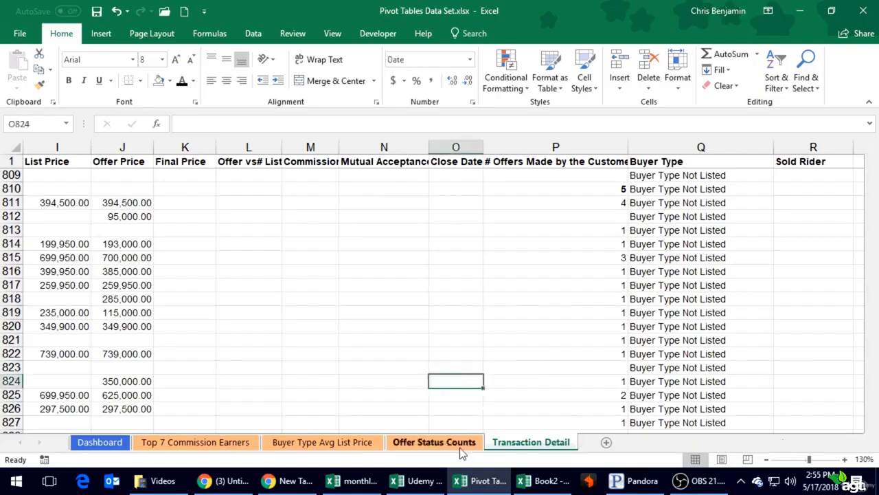
# - Look over the Offer Status Counts and Top 7 Commission Earners sheets and return to the Dashboard sheet
pyautogui.click(462, 442)
pyautogui.click(200, 442)
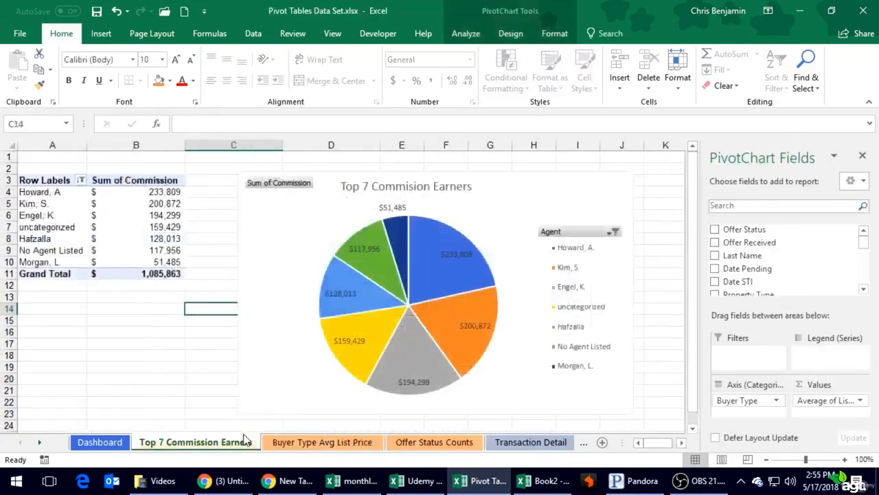
pyautogui.click(104, 444)
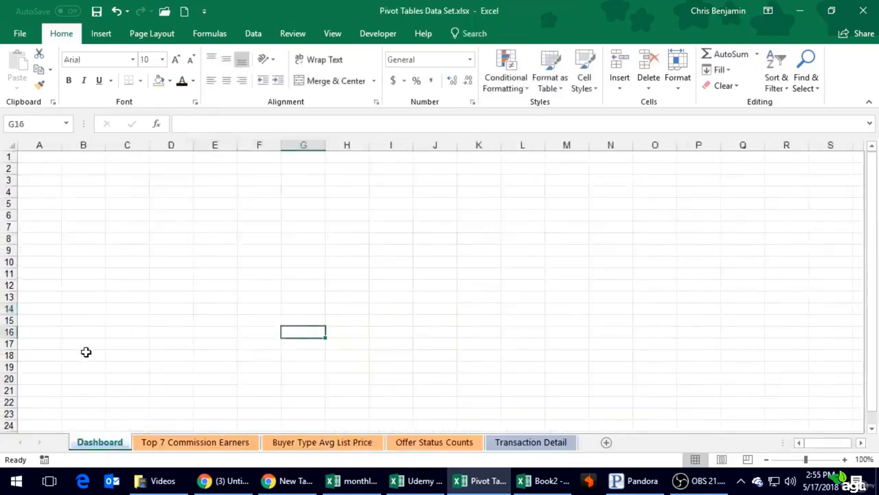
# - Fill the entire Dashboard sheet with a light gray background, saving the workbook before and after the change
pyautogui.click(91, 252)
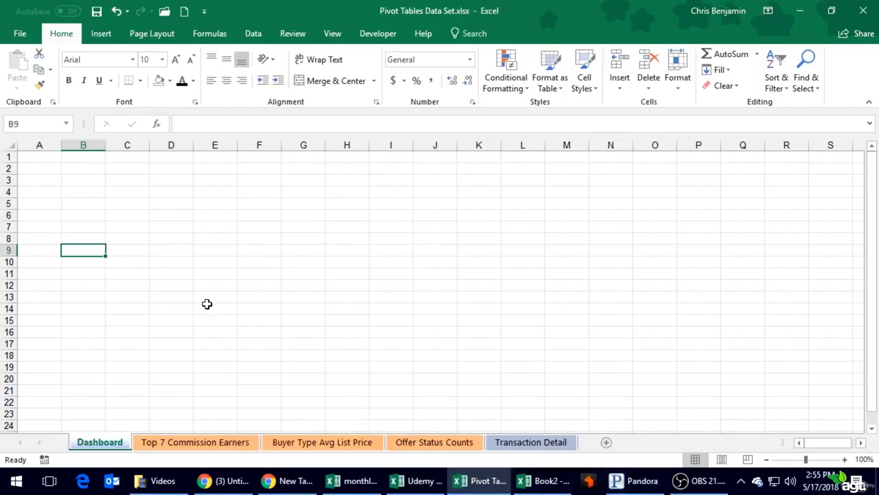
pyautogui.click(96, 11)
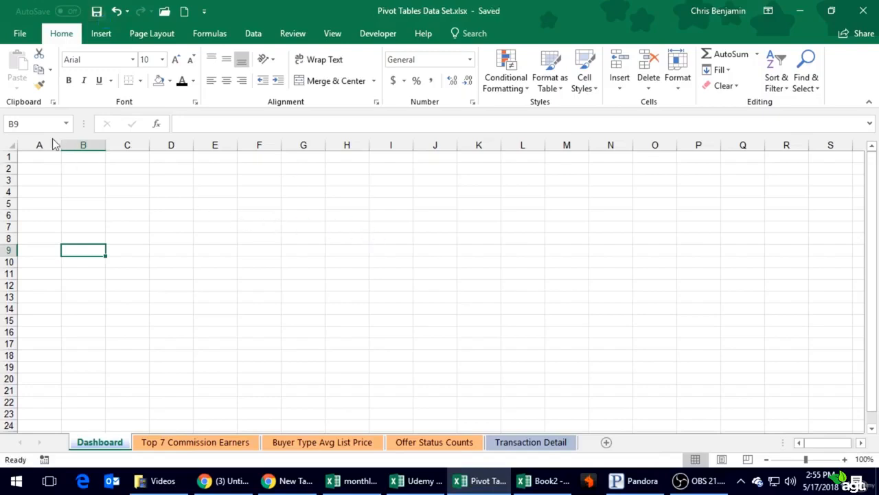
pyautogui.click(9, 147)
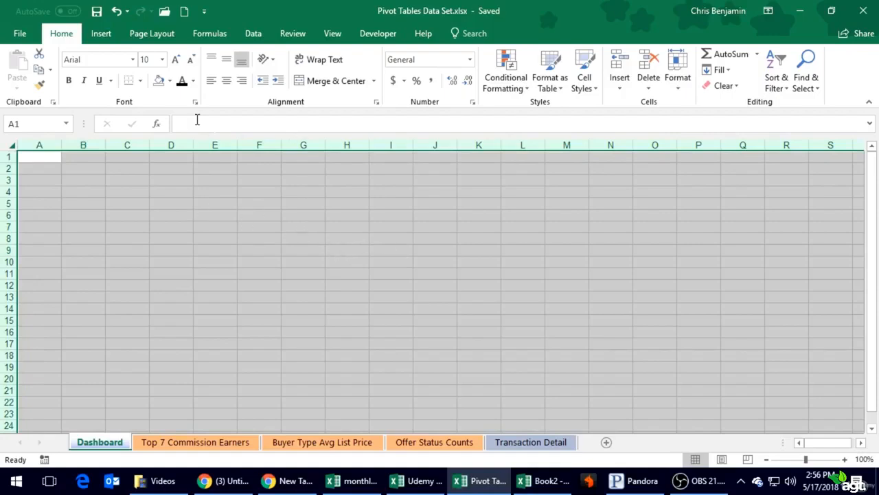
pyautogui.click(169, 80)
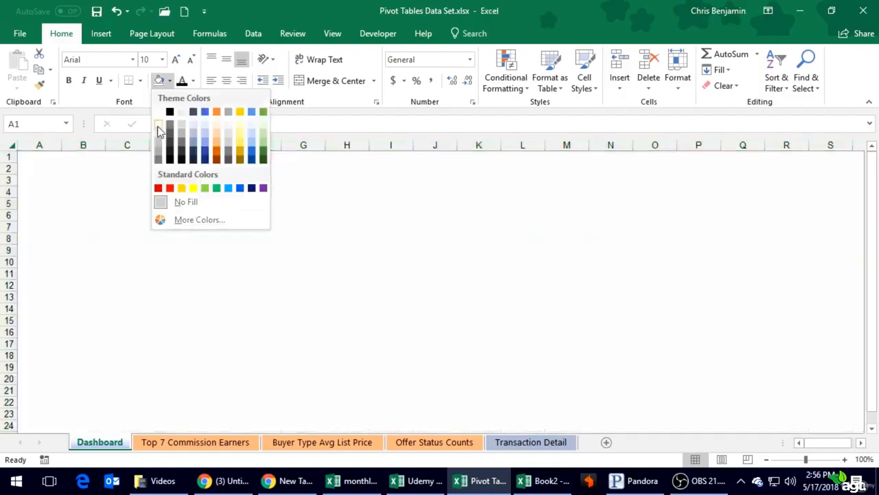
pyautogui.click(157, 133)
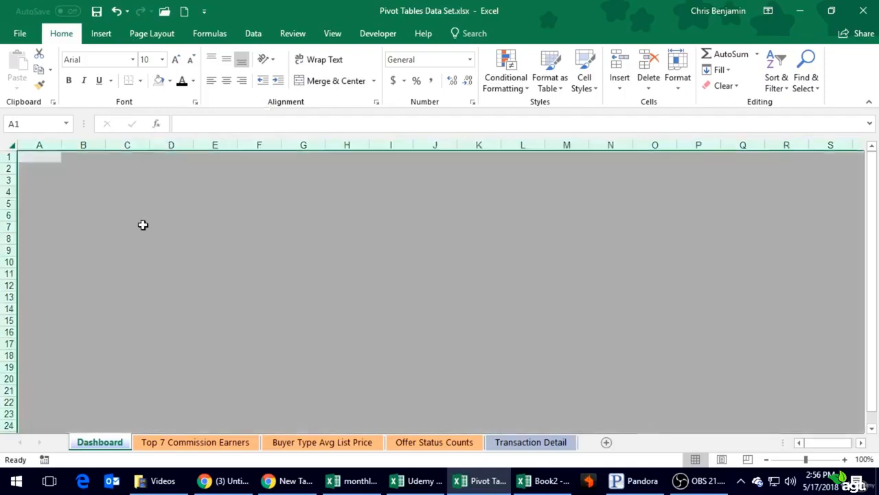
pyautogui.click(143, 224)
pyautogui.click(10, 146)
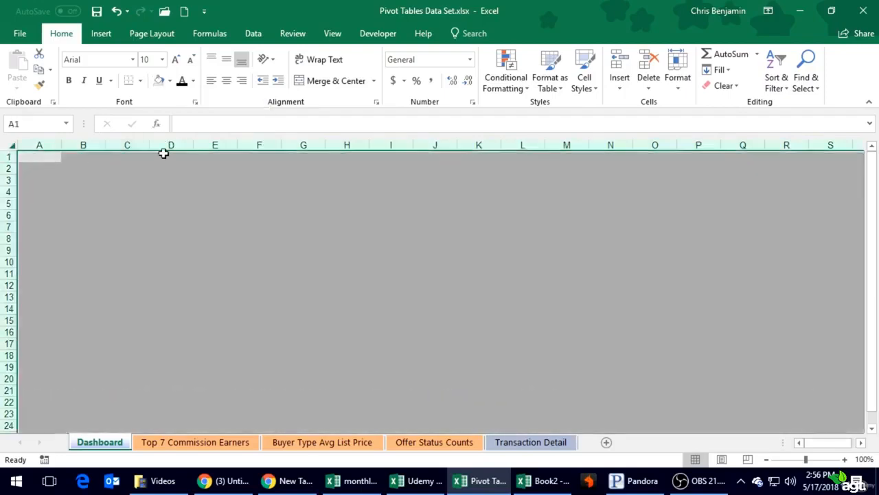
pyautogui.click(147, 230)
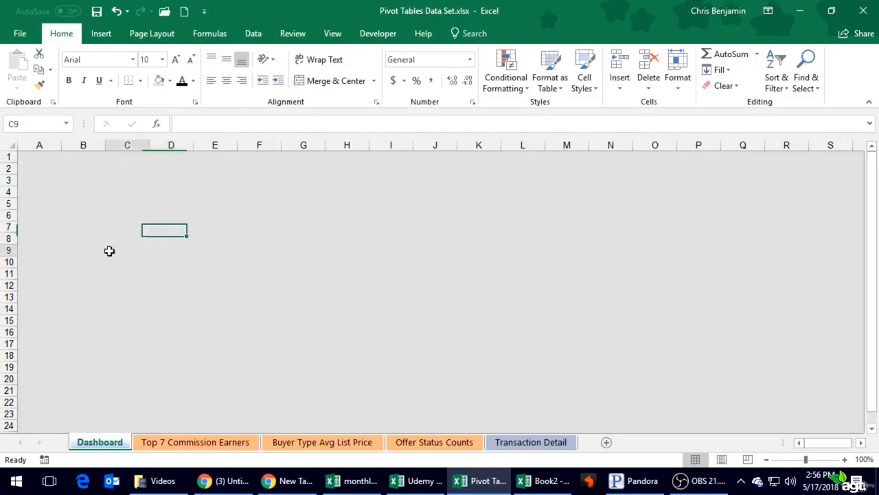
pyautogui.click(260, 263)
pyautogui.click(96, 11)
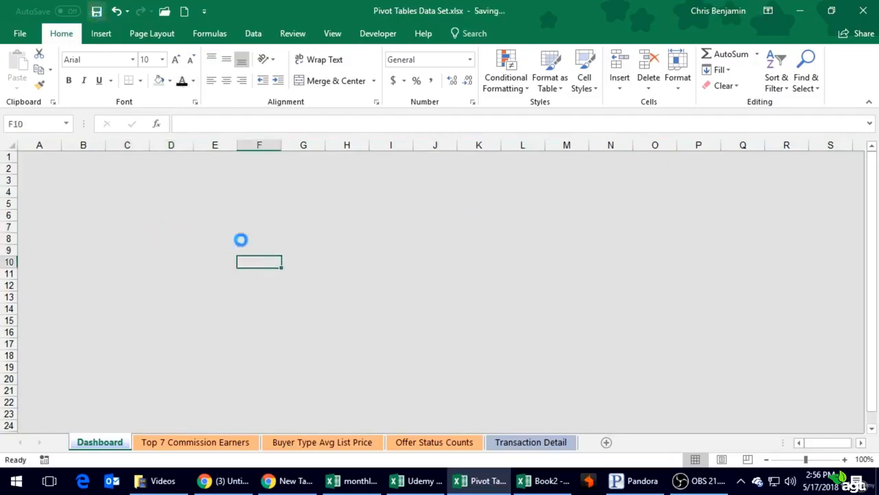
pyautogui.click(241, 239)
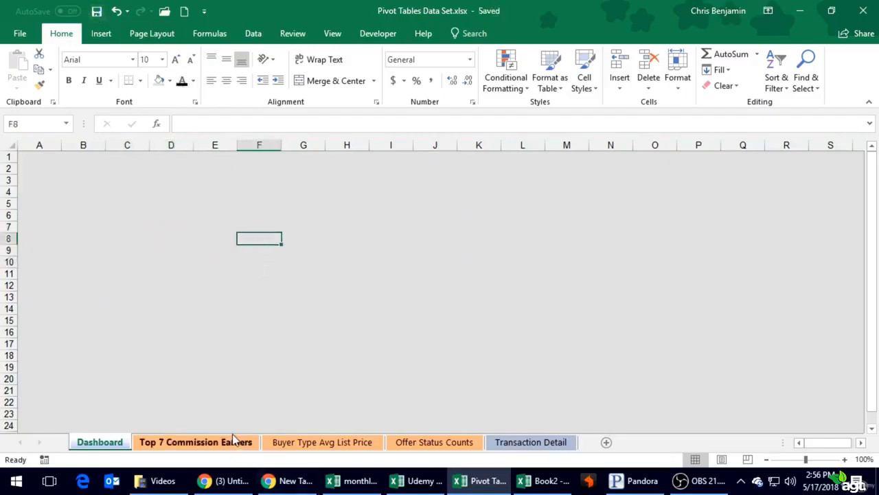
# - Enter the title "Dashboard Report for 2006 XYZ Company" in cell A1 of the Dashboard sheet
pyautogui.click(45, 157)
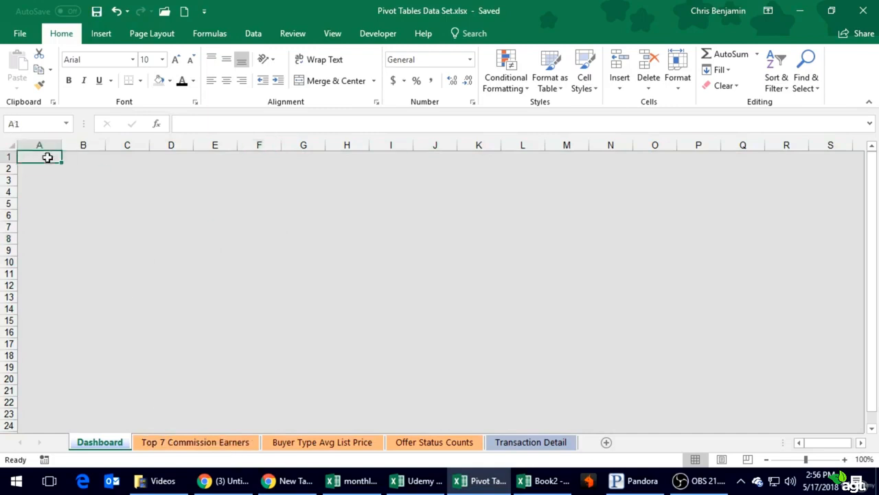
pyautogui.write('D')
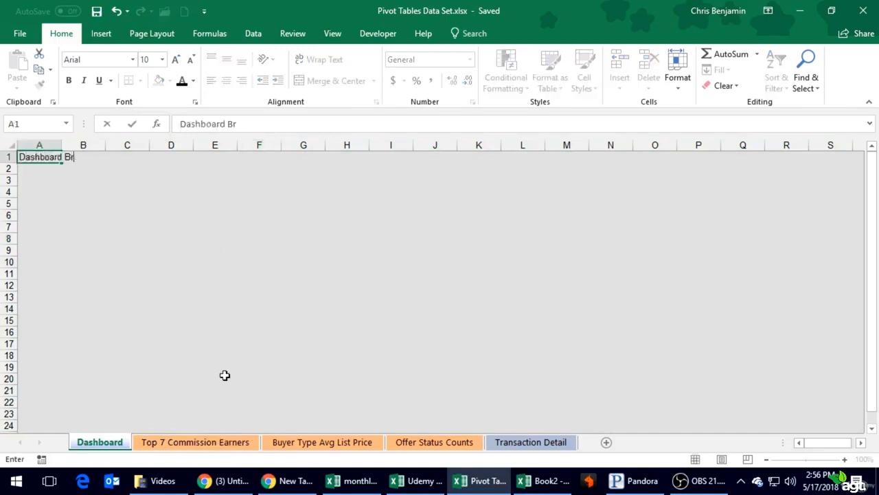
pyautogui.write('ashboard Br')
pyautogui.press('BackSpace')
pyautogui.press('BackSpace')
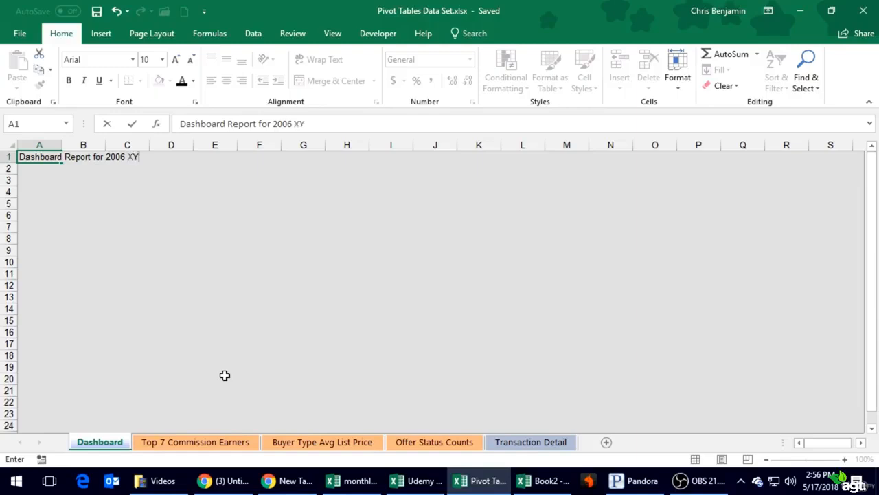
pyautogui.hotkey('ctrl', 'Return')
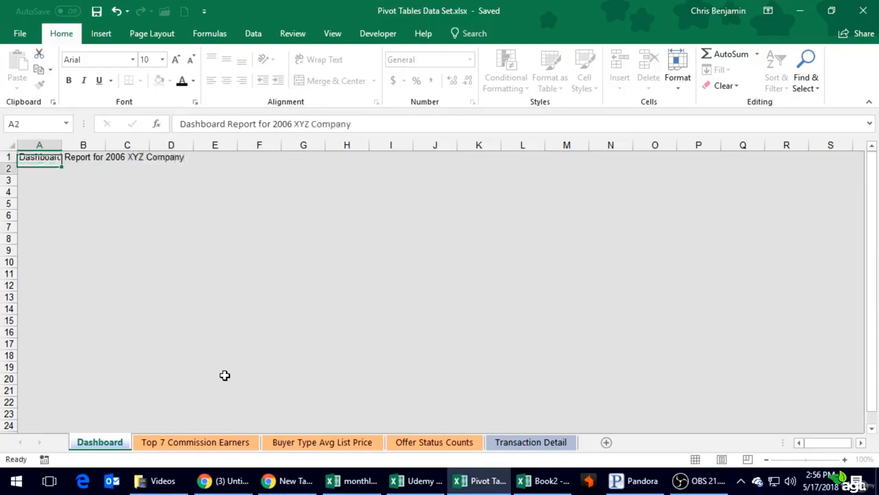
# - Make the Dashboard title in A1 bold with font size 14 and save the workbook
pyautogui.hotkey('ctrl', 'b')
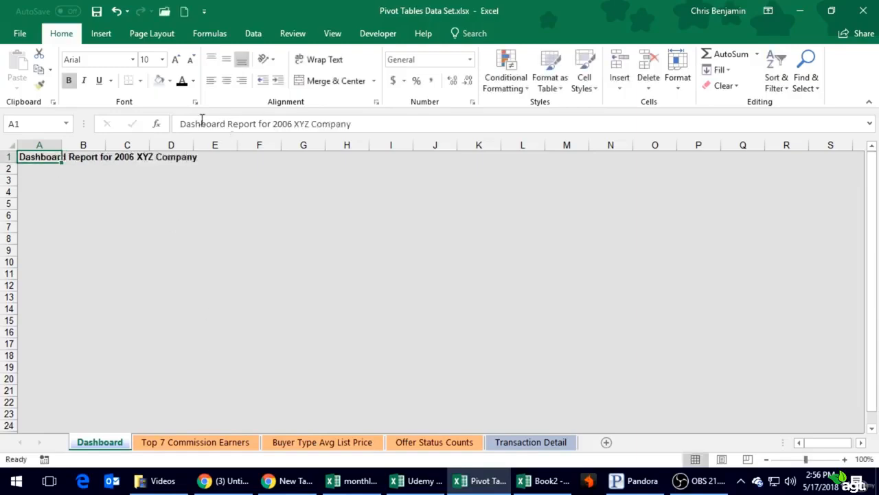
pyautogui.click(162, 60)
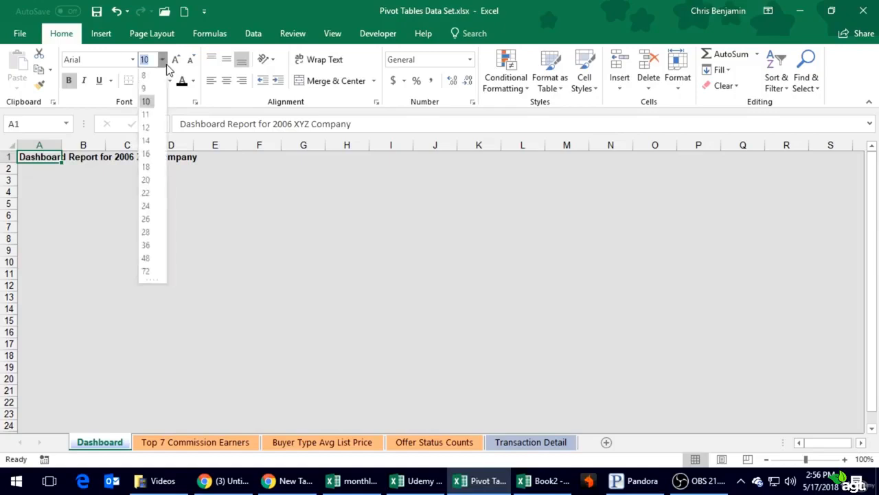
pyautogui.click(161, 208)
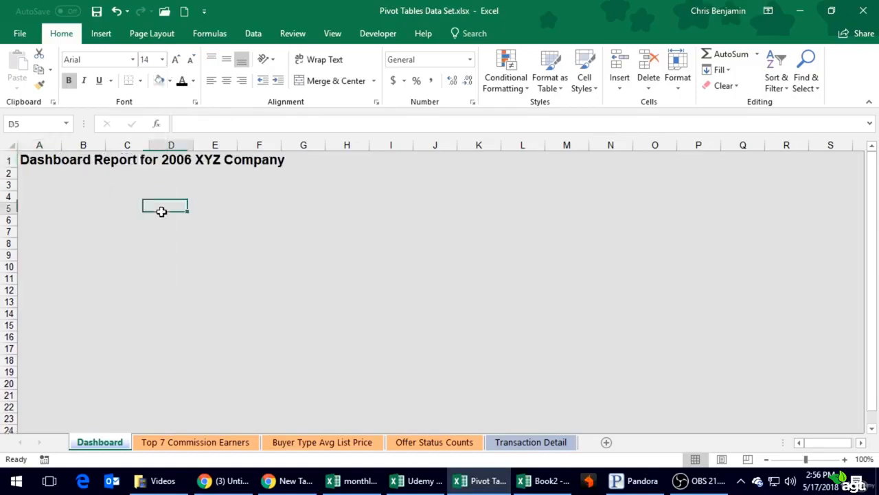
pyautogui.click(101, 187)
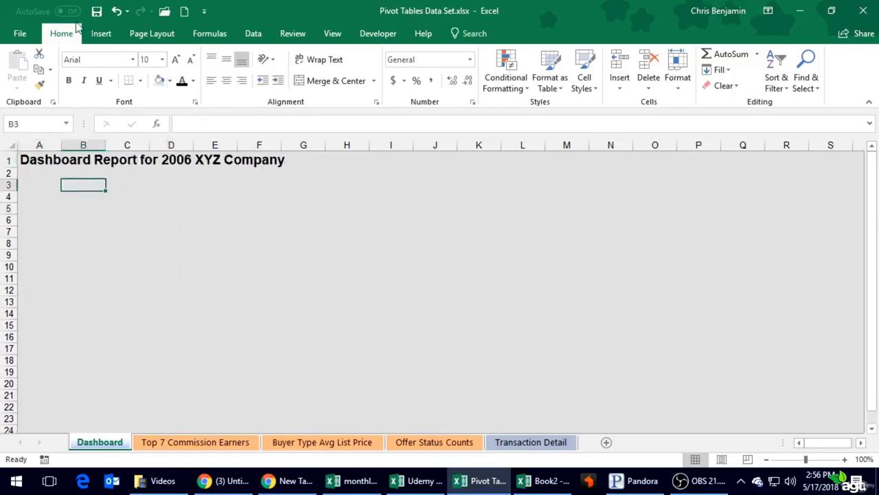
pyautogui.click(96, 11)
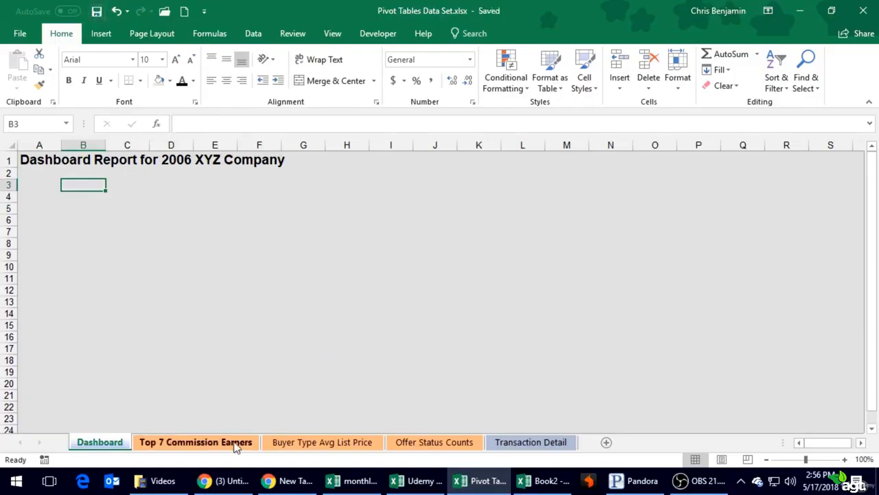
# - Copy the pie chart from the Top 7 Commission Earners sheet onto the Dashboard and shrink it to about columns A–G, rows 2–14
pyautogui.click(234, 443)
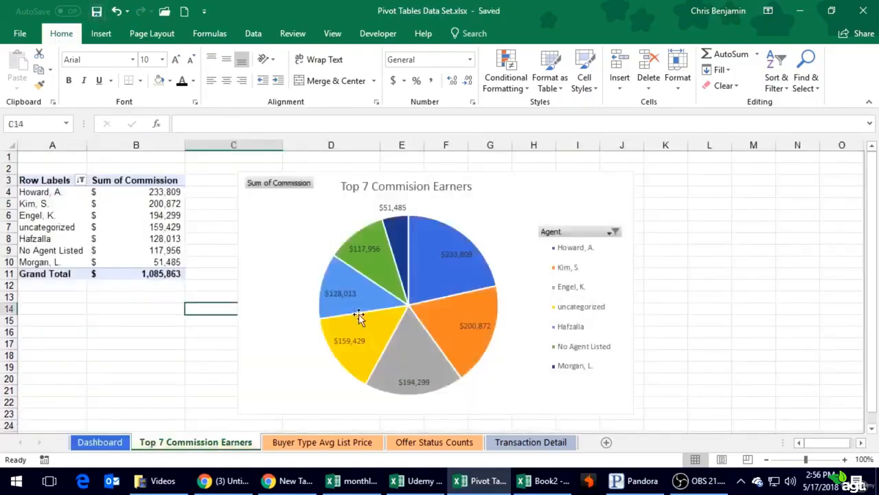
pyautogui.click(555, 189)
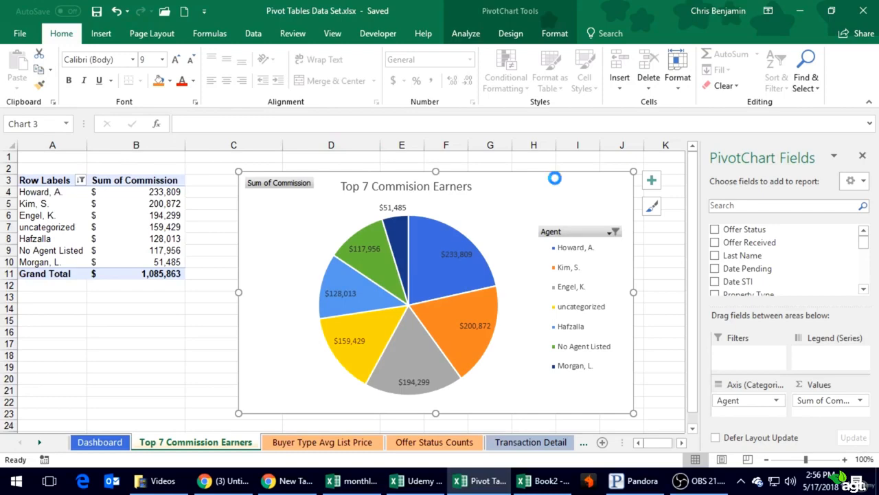
pyautogui.click(100, 442)
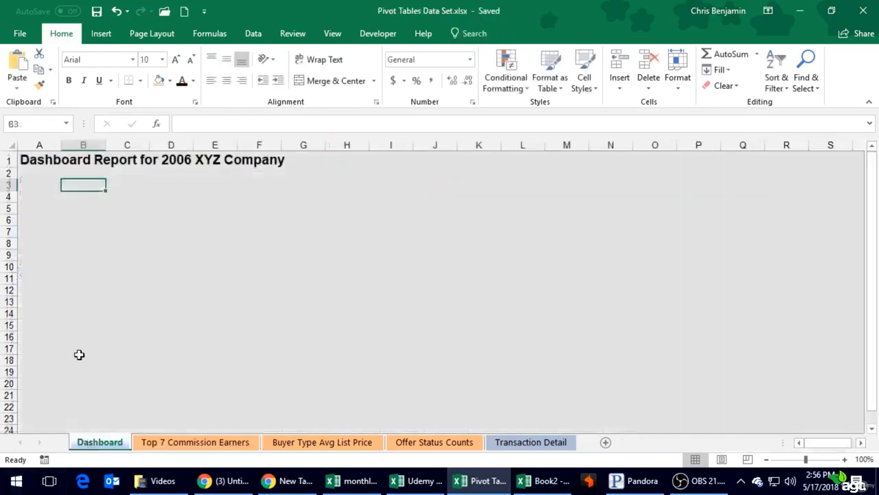
pyautogui.hotkey('ctrl', 'v')
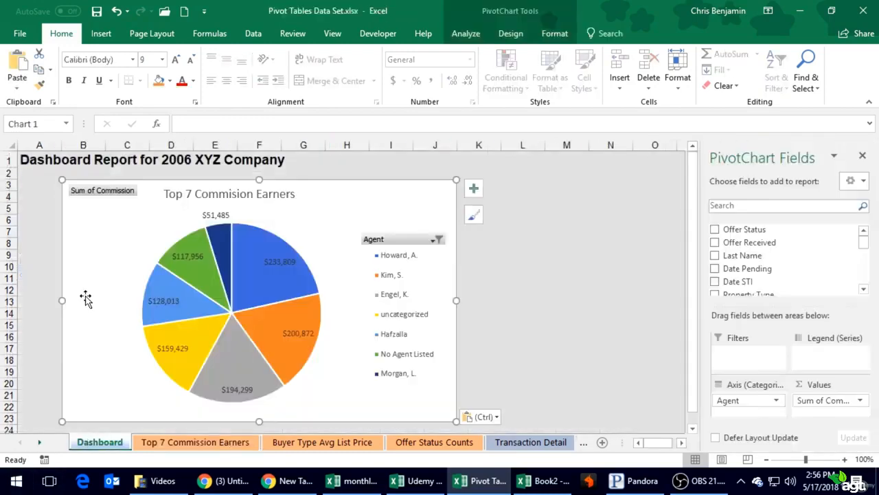
pyautogui.moveTo(130, 225); pyautogui.dragTo(97, 218)
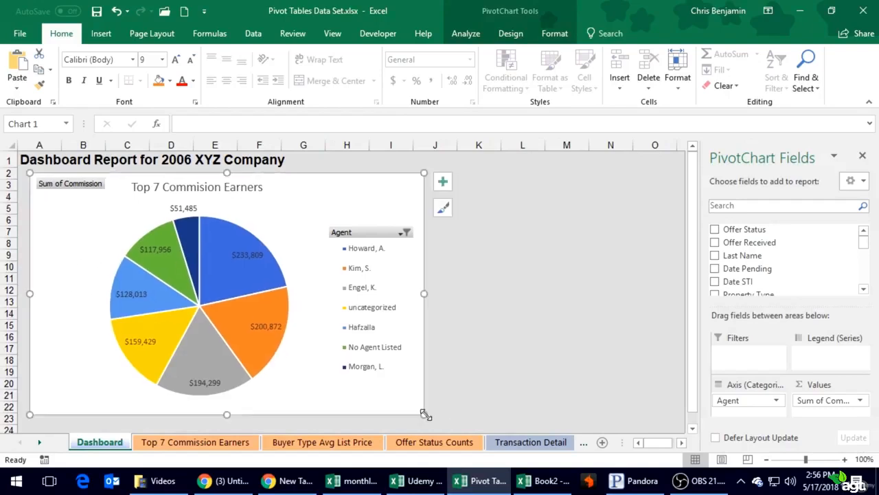
pyautogui.moveTo(424, 414); pyautogui.dragTo(326, 319)
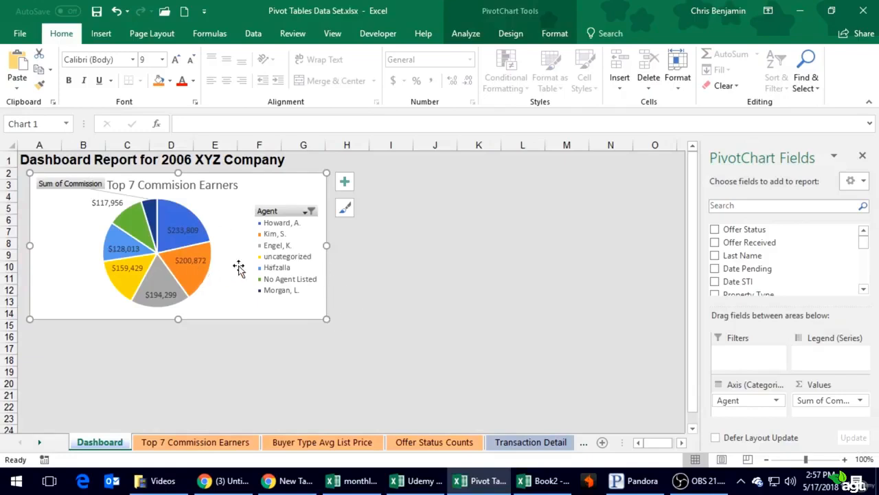
# - Try to copy the Average List Price by Buyer Type column chart onto the Dashboard and move it beside the first chart
pyautogui.click(323, 444)
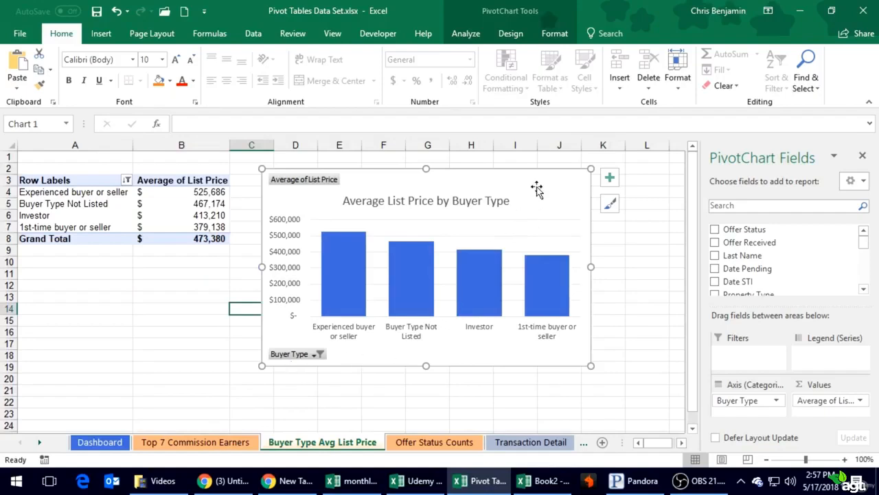
pyautogui.click(121, 445)
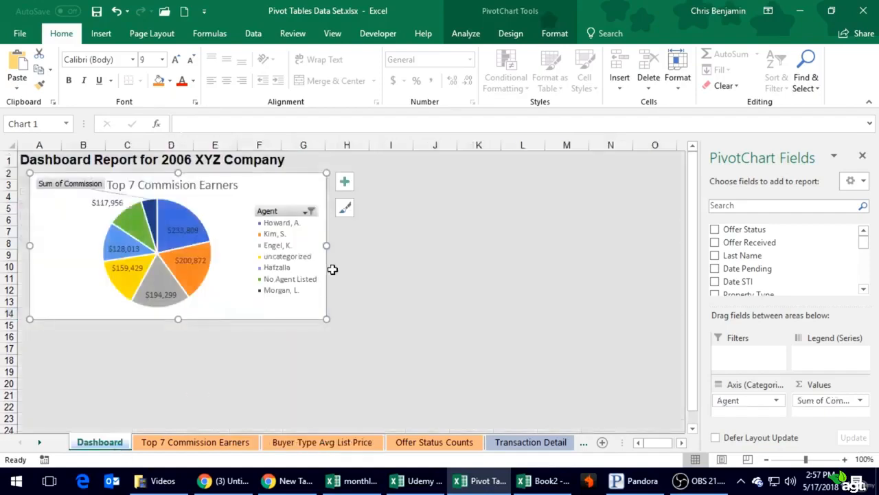
pyautogui.hotkey('ctrl', 'z')
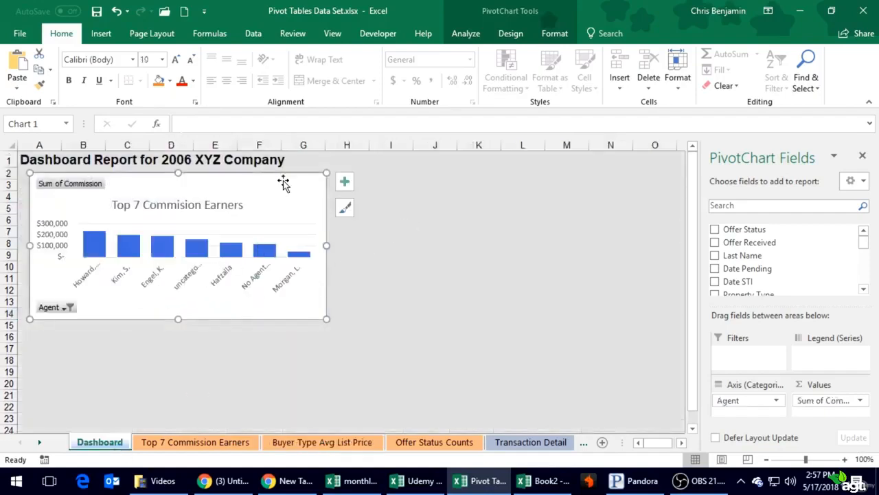
pyautogui.moveTo(284, 184); pyautogui.dragTo(461, 222)
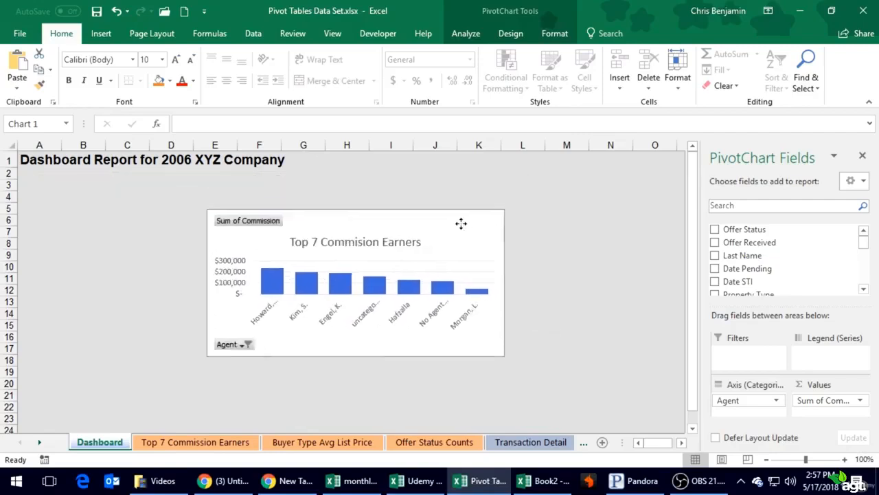
# - Paste the original Top 7 pie chart over the Dashboard chart, move it below the title, and enlarge it to about columns A–H, rows 3–17
pyautogui.click(206, 446)
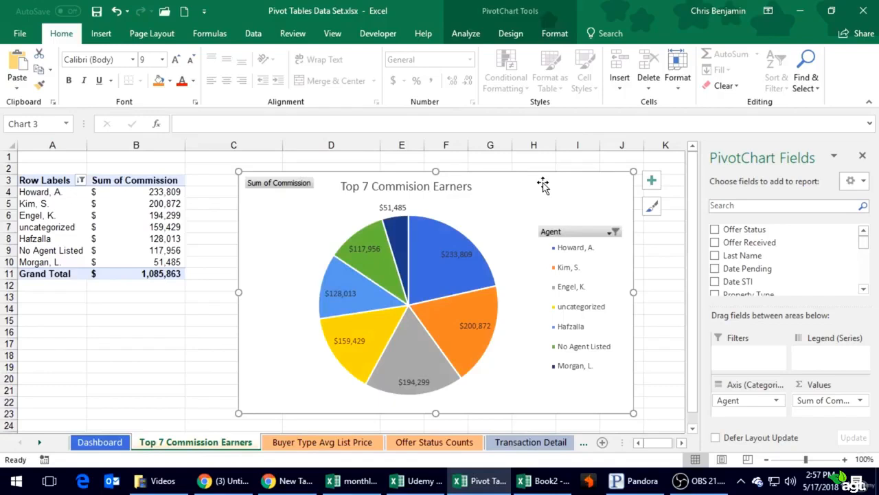
pyautogui.click(118, 443)
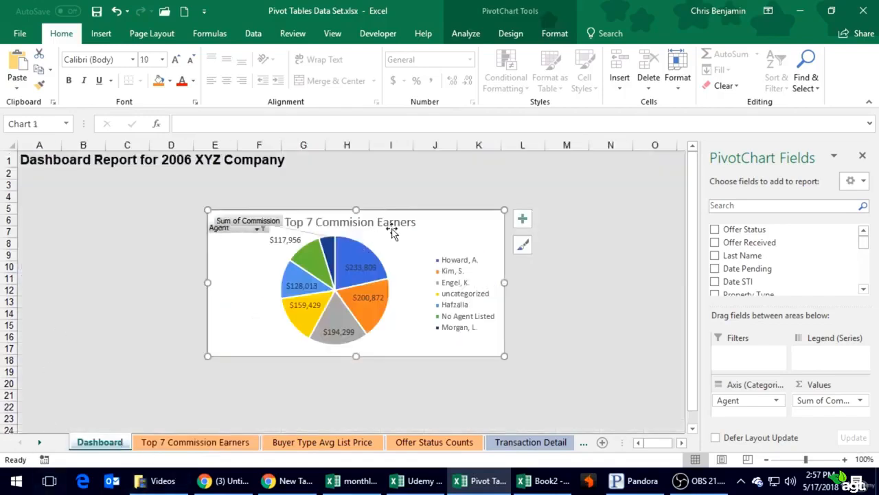
pyautogui.moveTo(437, 211); pyautogui.dragTo(252, 181)
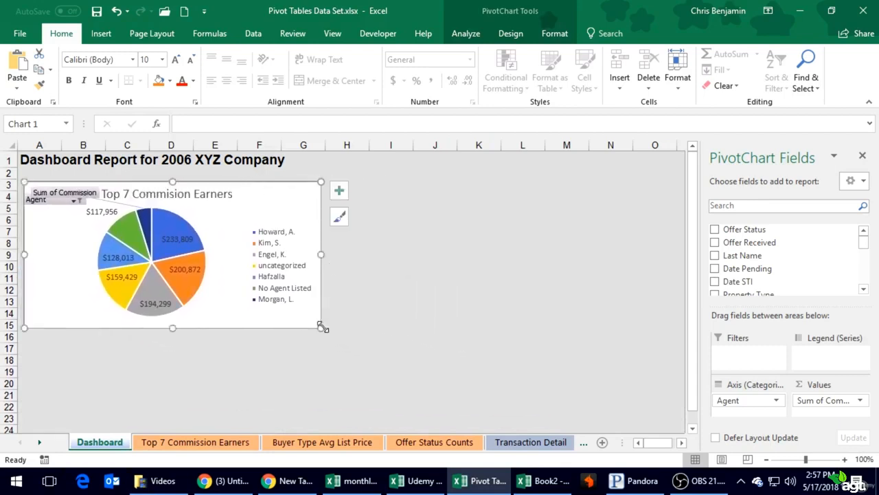
pyautogui.moveTo(321, 328); pyautogui.dragTo(350, 348)
pyautogui.click(450, 277)
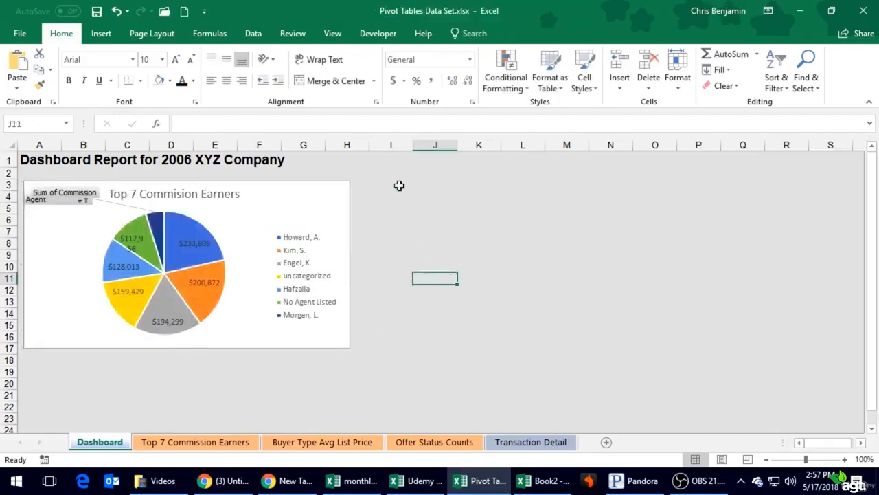
# - Narrow the Dashboard pie chart so that its right edge ends in column G
pyautogui.click(399, 186)
pyautogui.click(309, 215)
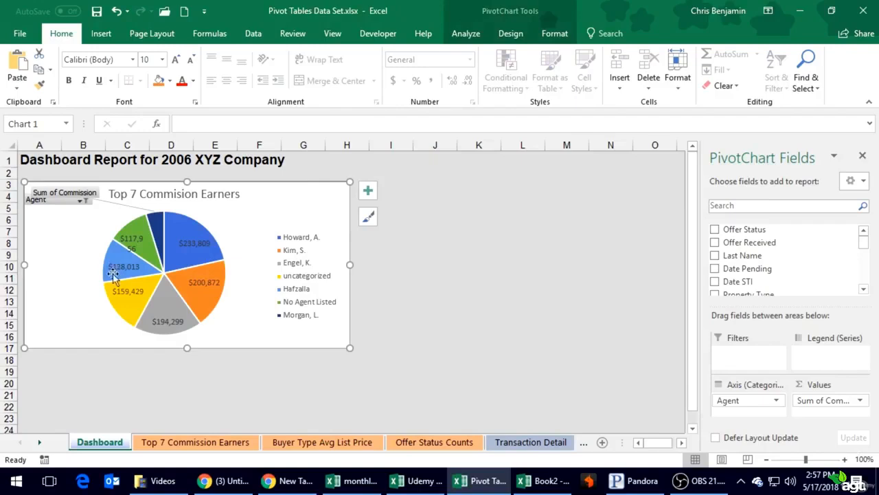
pyautogui.moveTo(353, 180); pyautogui.dragTo(295, 183)
pyautogui.click(423, 195)
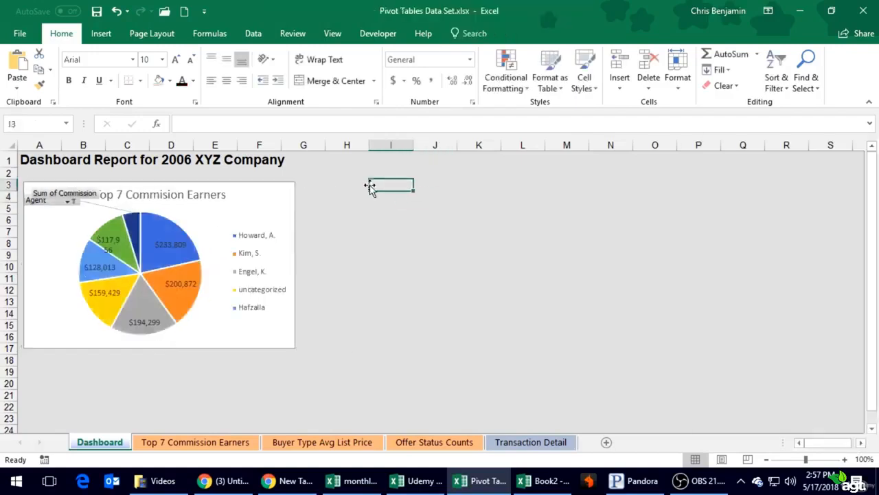
# - Copy the Average List Price by Buyer Type chart onto the Dashboard beside the pie chart and shrink it to about columns G–M, rows 3–16
pyautogui.click(317, 442)
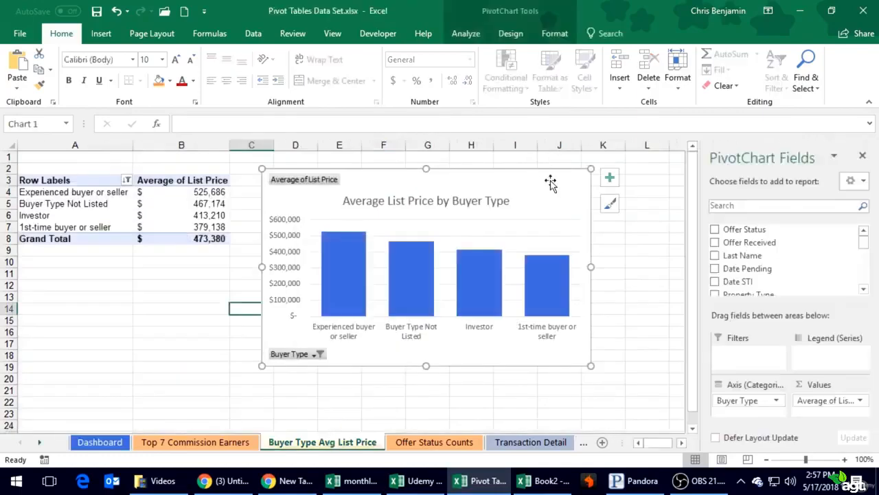
pyautogui.hotkey('ctrl', 'c')
pyautogui.hotkey('ctrl', 'pageup')
pyautogui.hotkey('ctrl', 'pageup')
pyautogui.hotkey('ctrl', 'v')
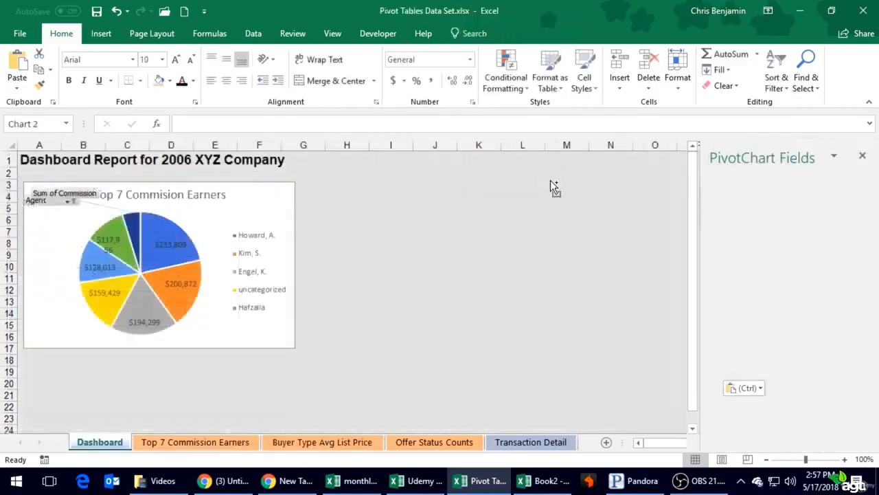
pyautogui.moveTo(550, 180); pyautogui.dragTo(492, 181)
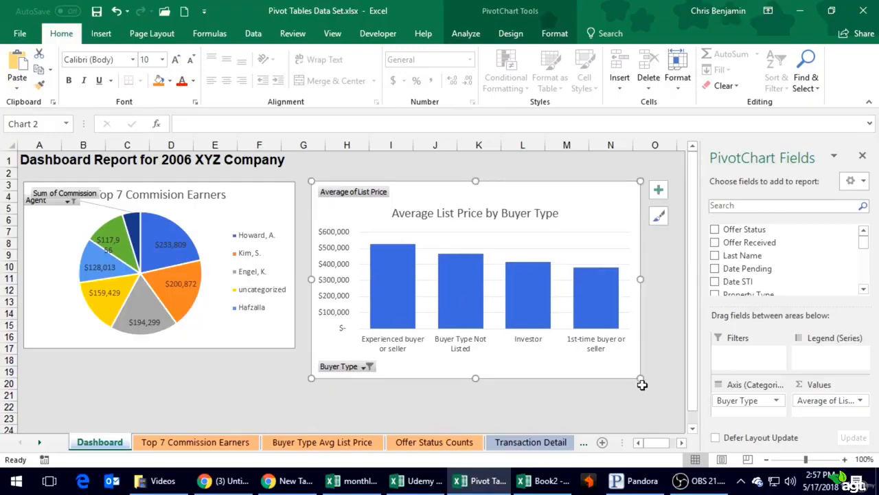
pyautogui.moveTo(641, 379); pyautogui.dragTo(604, 344)
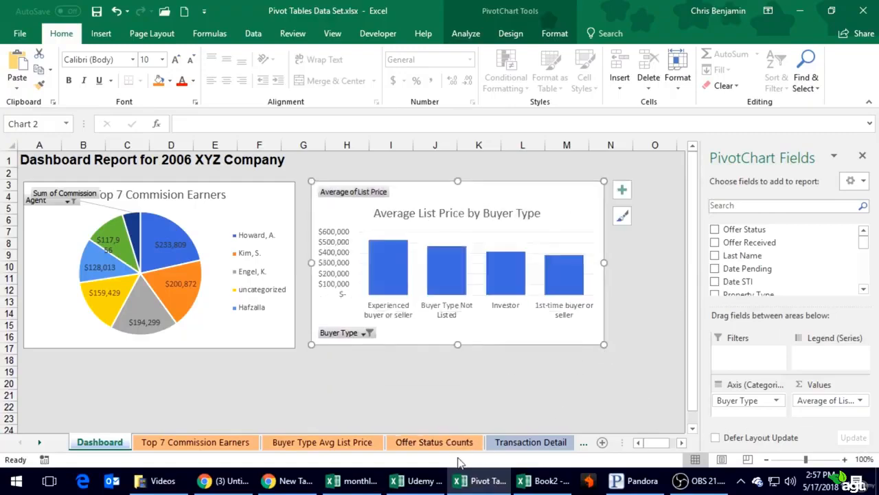
# - Select the Top 7 Offer Status Types chart on the Offer Status Counts sheet and select Dashboard cell D20 as the paste location
pyautogui.click(431, 445)
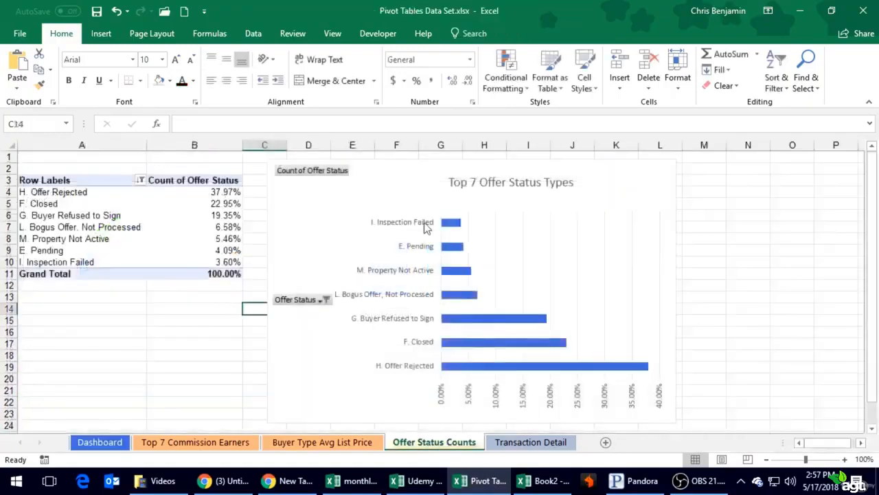
pyautogui.click(625, 167)
pyautogui.hotkey('ctrl', 'pagedown')
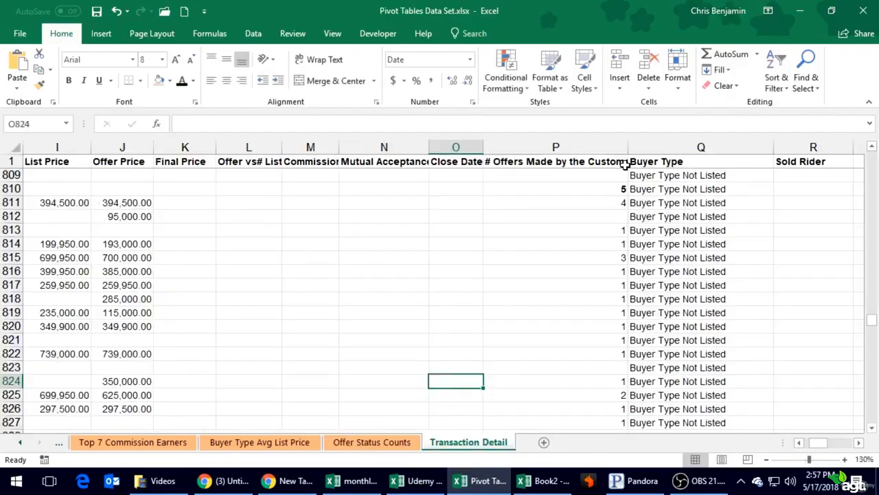
pyautogui.hotkey('ctrl', 'pageup')
pyautogui.hotkey('ctrl', 'pageup')
pyautogui.hotkey('ctrl', 'pageup')
pyautogui.hotkey('ctrl', 'pageup')
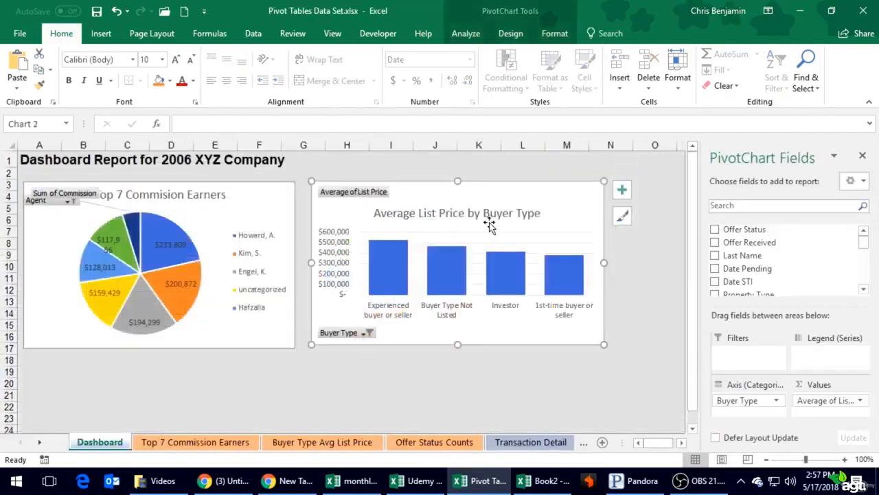
pyautogui.click(154, 381)
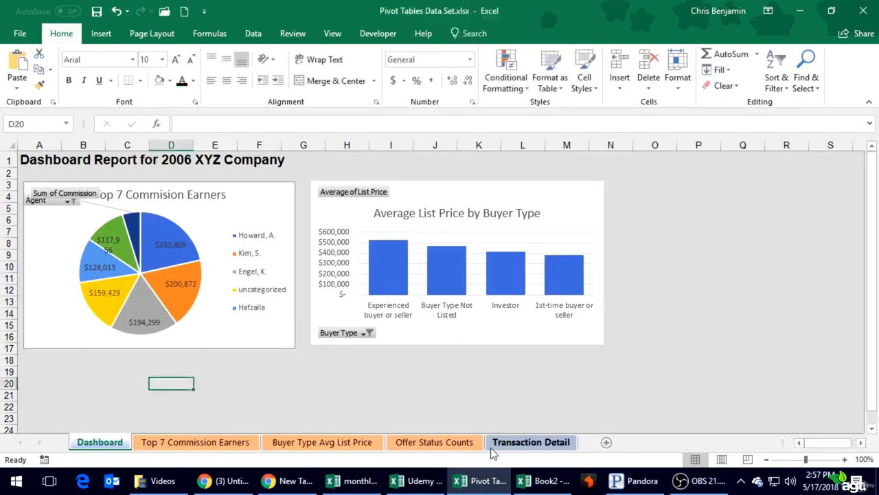
# - Copy the Top 7 Offer Status Types bar chart from the Offer Status Counts sheet and paste it onto the Dashboard at D20
pyautogui.click(434, 441)
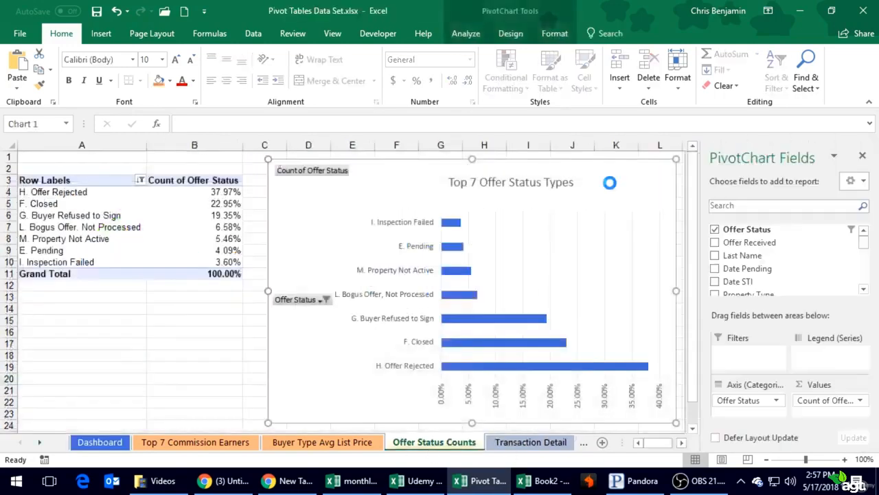
pyautogui.hotkey('ctrl', 'pageup')
pyautogui.hotkey('ctrl', 'pageup')
pyautogui.hotkey('ctrl', 'pageup')
pyautogui.hotkey('ctrl', 'pagedown')
pyautogui.hotkey('ctrl', 'pagedown')
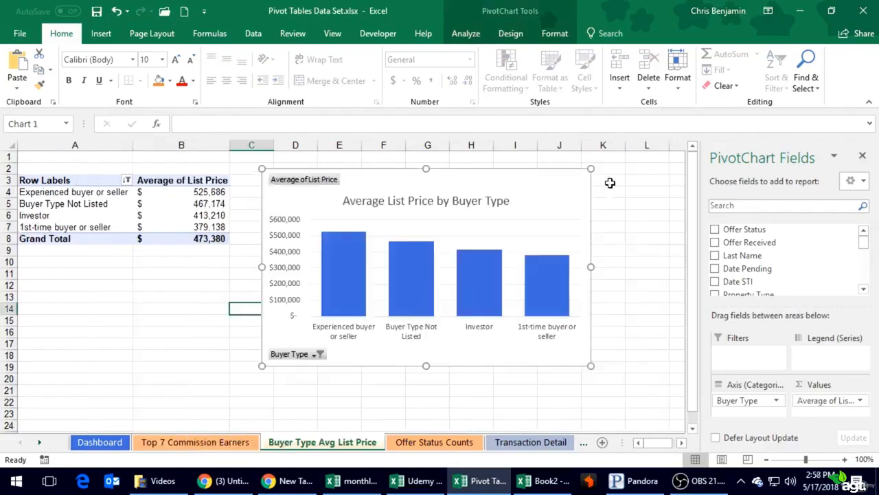
pyautogui.hotkey('ctrl', 'pagedown')
pyautogui.hotkey('ctrl', 'pageup')
pyautogui.hotkey('ctrl', 'pageup')
pyautogui.hotkey('ctrl', 'pageup')
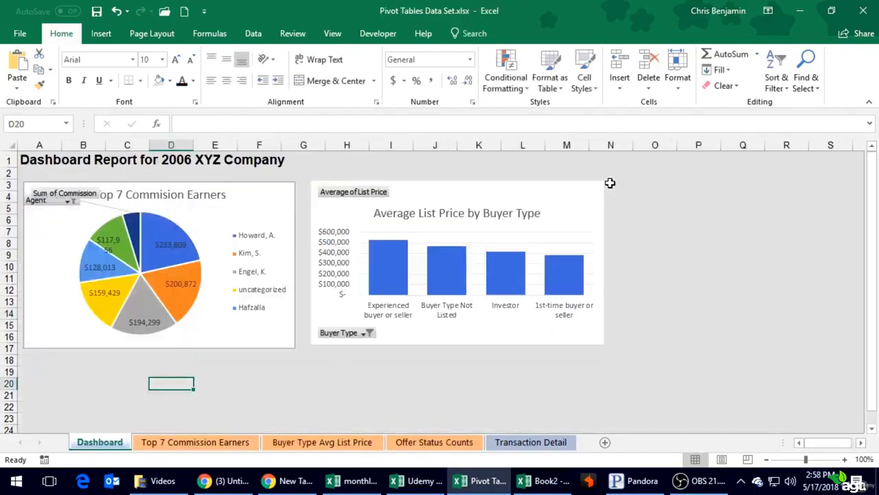
pyautogui.hotkey('ctrl', 'pagedown')
pyautogui.hotkey('ctrl', 'pagedown')
pyautogui.hotkey('ctrl', 'pageup')
pyautogui.hotkey('ctrl', 'pageup')
pyautogui.hotkey('ctrl', 'v')
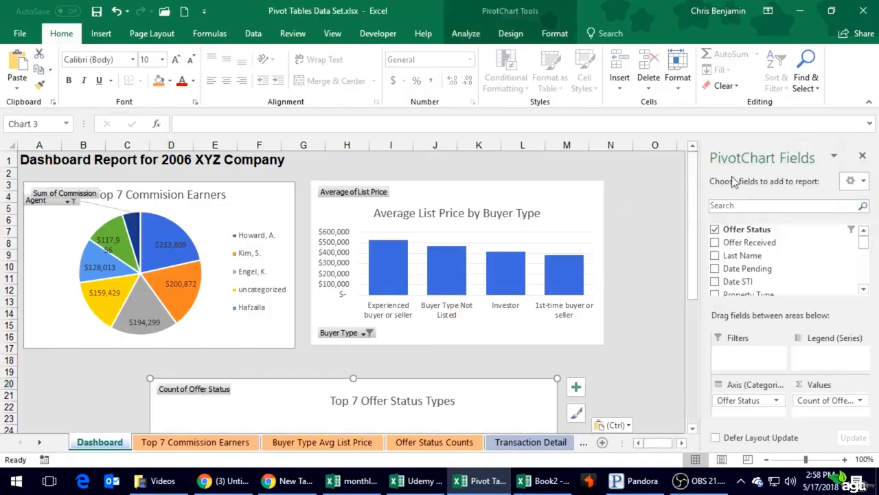
# - Hide the PivotChart field list and collapse the ribbon to give the Dashboard more room
pyautogui.click(864, 156)
pyautogui.click(730, 207)
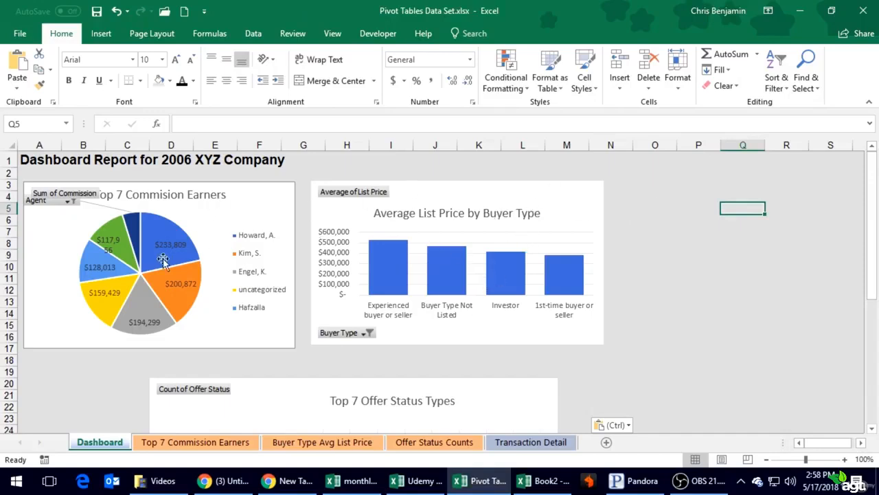
pyautogui.click(870, 106)
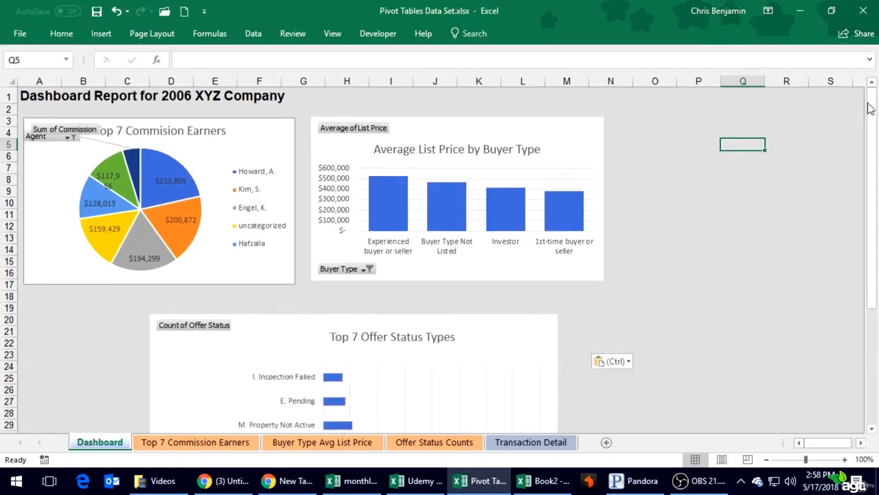
# - Move the pie chart's legend upward and enlarge it in height and width so that all seven agents fit
pyautogui.click(251, 321)
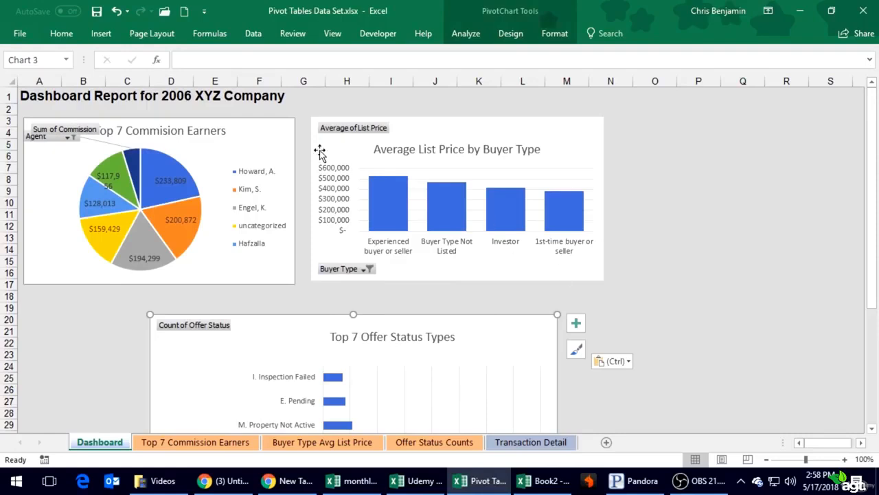
pyautogui.click(258, 140)
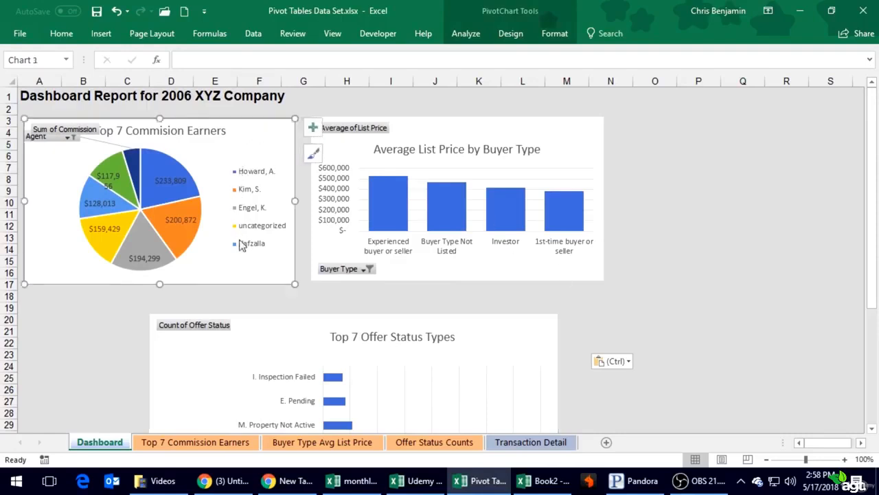
pyautogui.click(248, 164)
pyautogui.moveTo(247, 155); pyautogui.dragTo(246, 130)
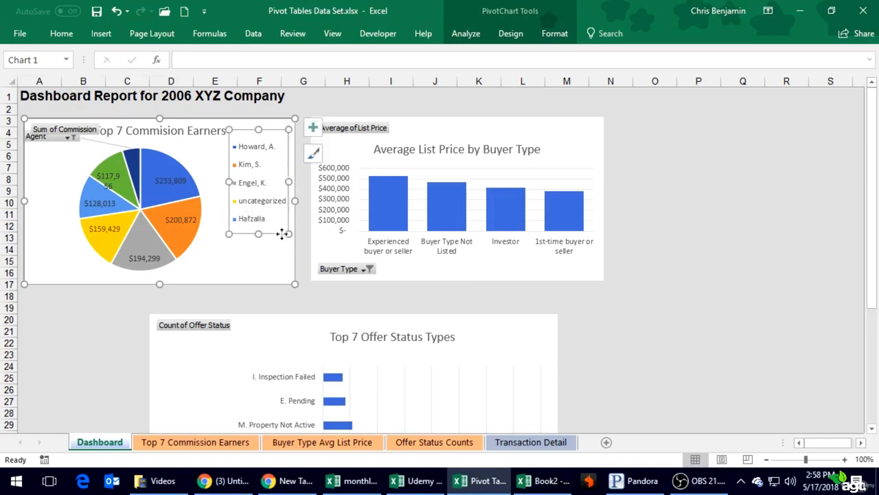
pyautogui.moveTo(289, 234); pyautogui.dragTo(288, 278)
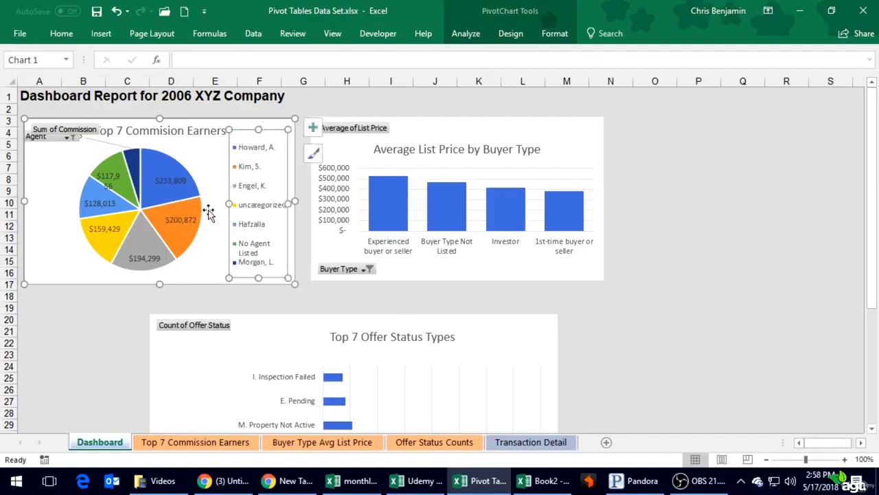
pyautogui.moveTo(228, 204); pyautogui.dragTo(220, 203)
pyautogui.click(211, 165)
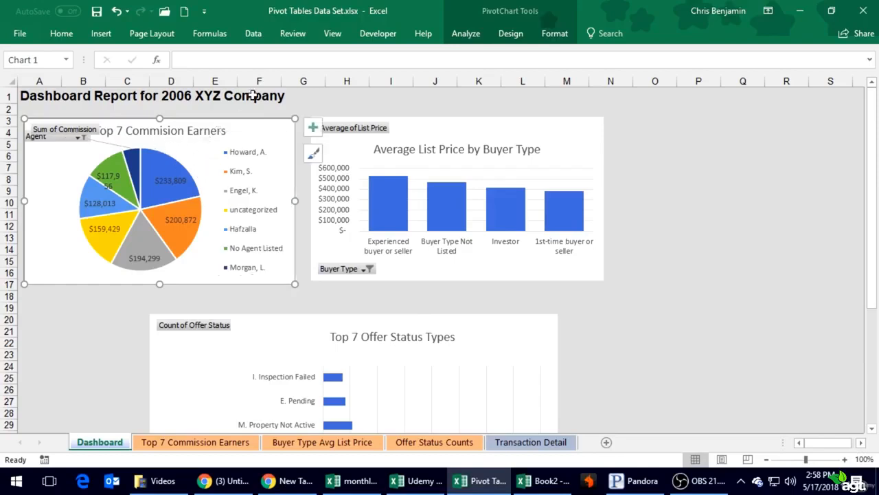
# - Shift the Top 7 pie chart's title to the right, clear of the Sum of Commission field button
pyautogui.click(167, 133)
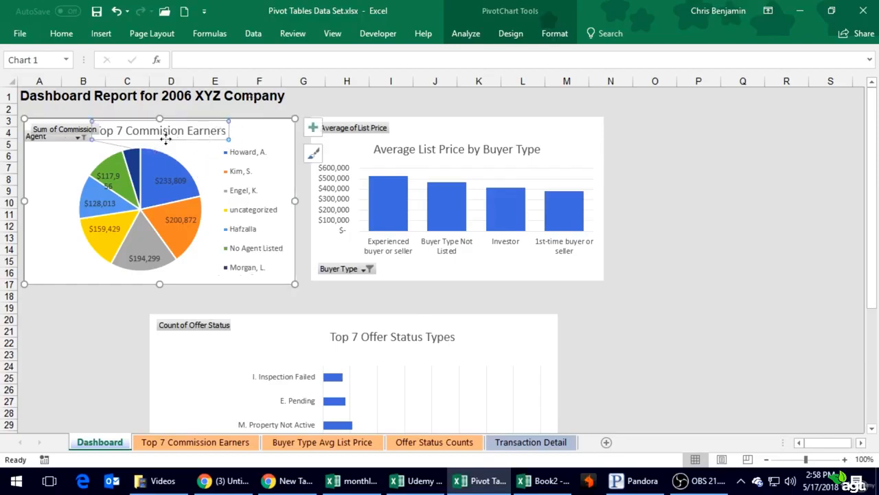
pyautogui.moveTo(165, 140); pyautogui.dragTo(190, 139)
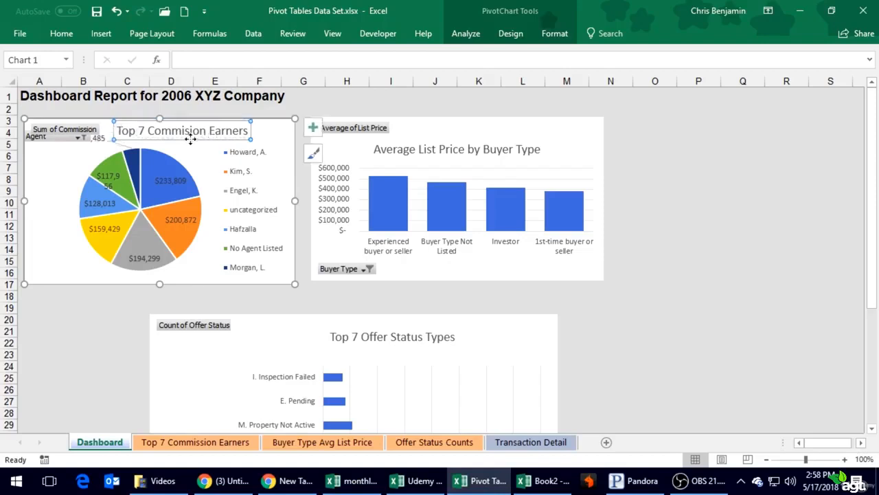
pyautogui.click(41, 199)
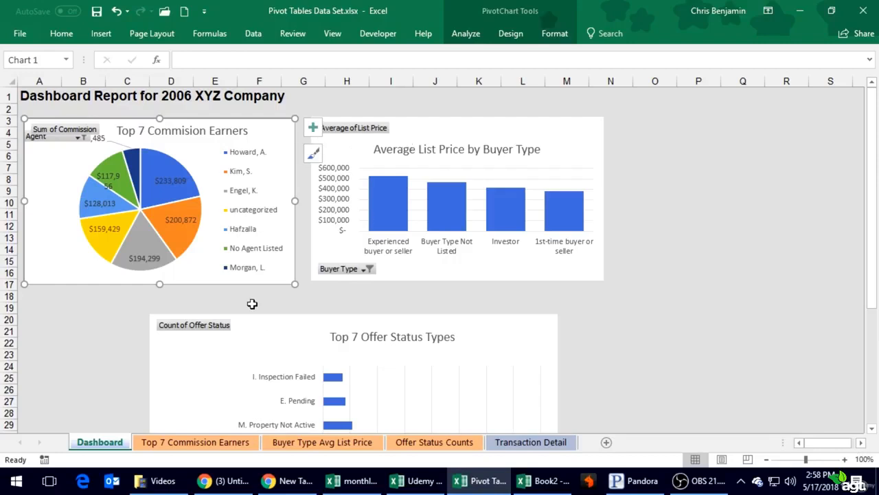
# - Place the Top 7 Offer Status Types chart below the pie chart and shrink it to about columns A–H, rows 18–36
pyautogui.click(509, 334)
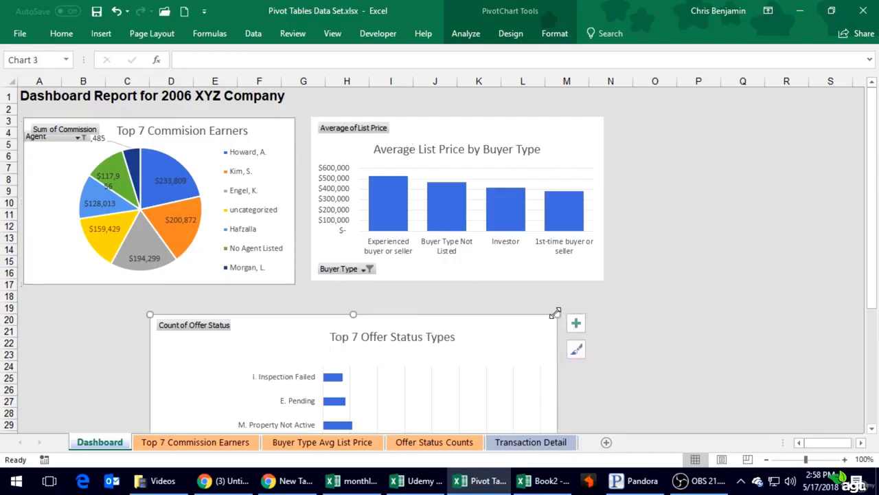
pyautogui.moveTo(555, 313); pyautogui.dragTo(315, 304)
pyautogui.click(392, 313)
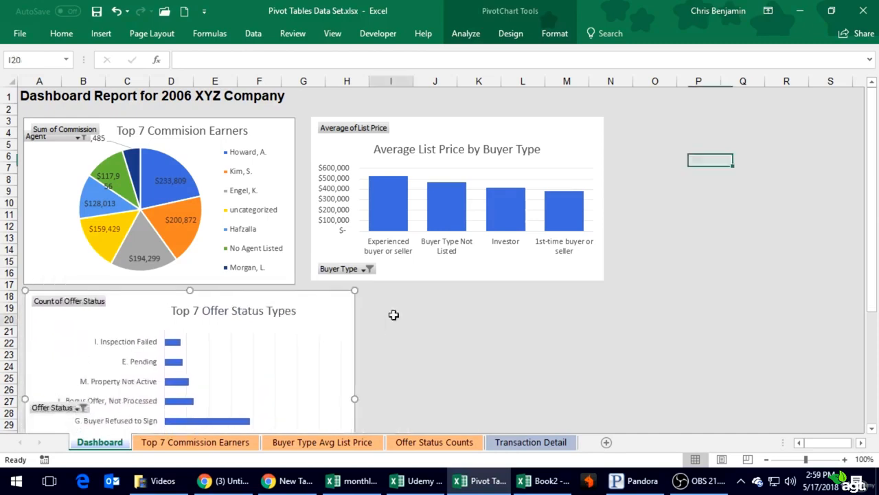
pyautogui.scroll(-3, 393, 316)
pyautogui.click(344, 310)
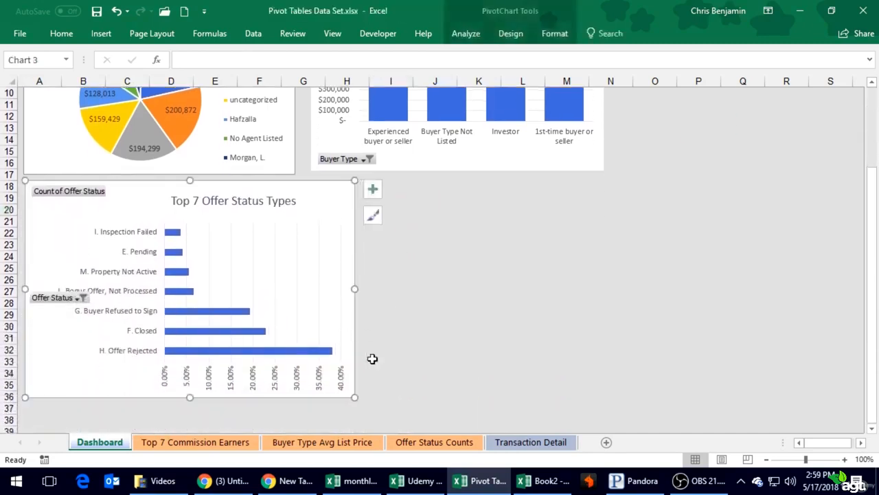
pyautogui.scroll(3, 373, 262)
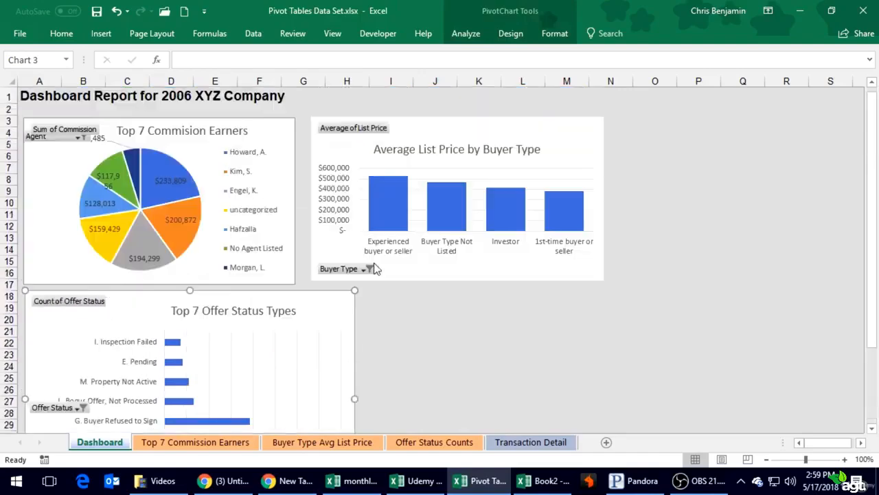
pyautogui.scroll(-13, 374, 263)
pyautogui.scroll(12, 374, 263)
pyautogui.scroll(1, 373, 263)
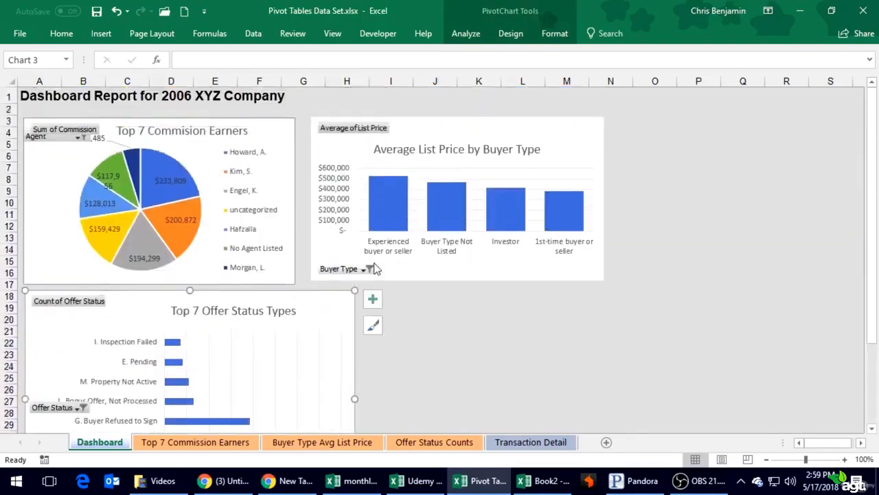
# - Move the pie chart and the buyer type column chart up to row 2, close together beneath the dashboard title
pyautogui.click(273, 128)
pyautogui.moveTo(273, 128); pyautogui.dragTo(271, 148)
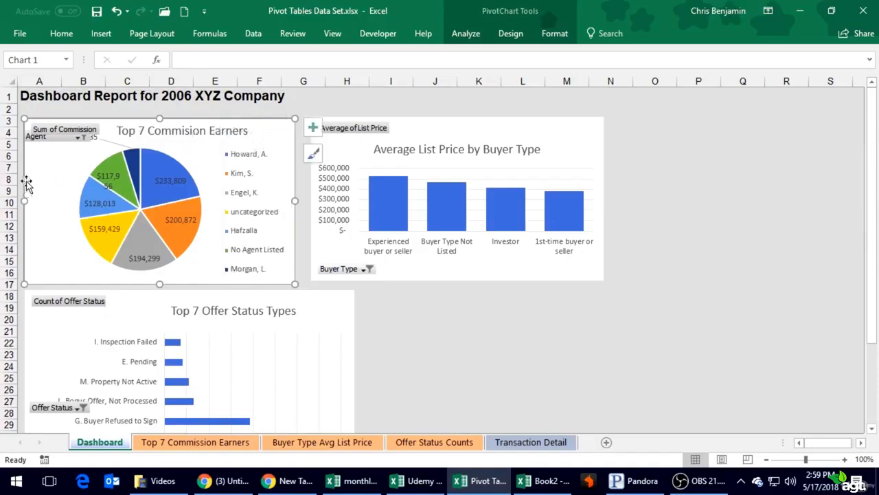
pyautogui.moveTo(37, 176); pyautogui.dragTo(40, 165)
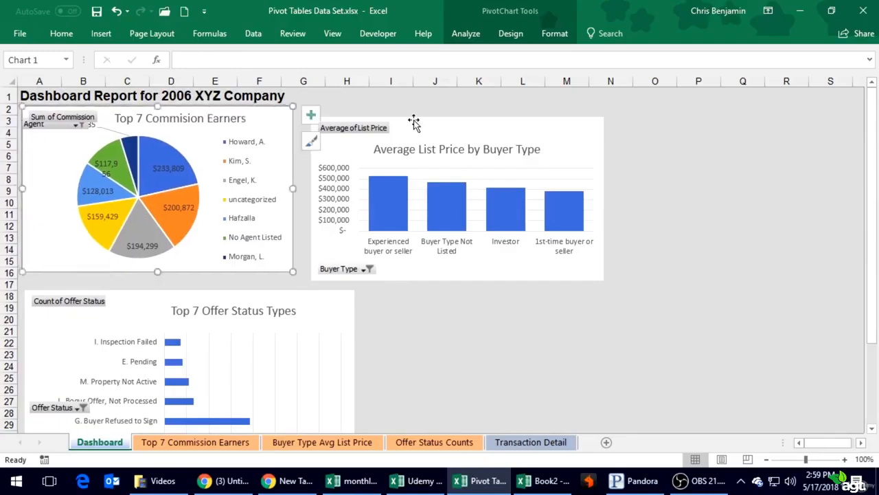
pyautogui.moveTo(435, 124); pyautogui.dragTo(422, 112)
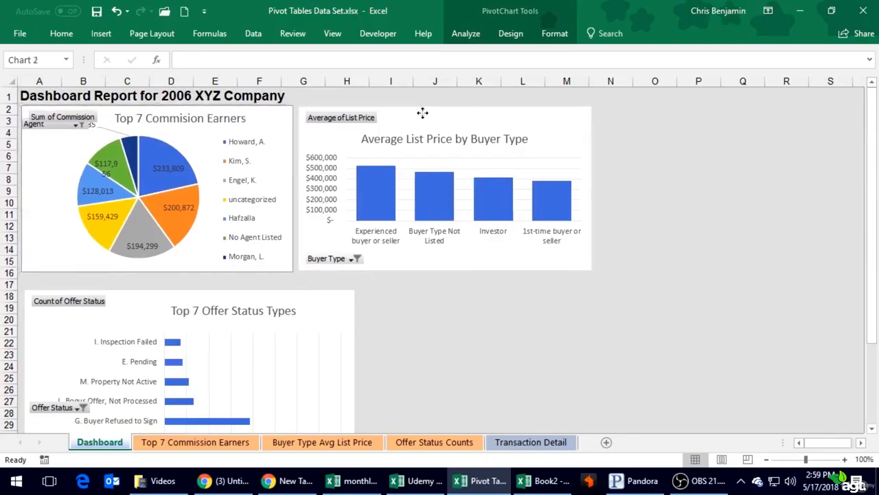
# - Shrink the Top 7 Offer Status Types chart to about the pie chart's width and move it up directly beneath that chart
pyautogui.click(347, 303)
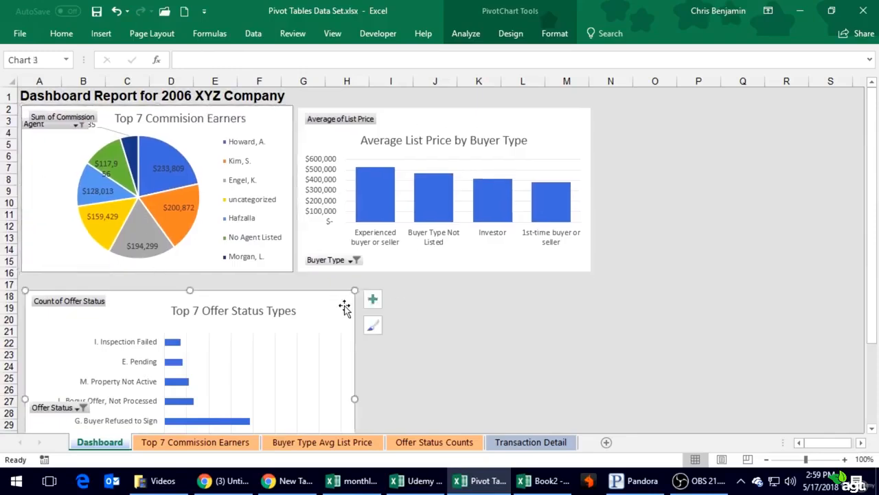
pyautogui.scroll(-2, 397, 368)
pyautogui.scroll(-2, 397, 368)
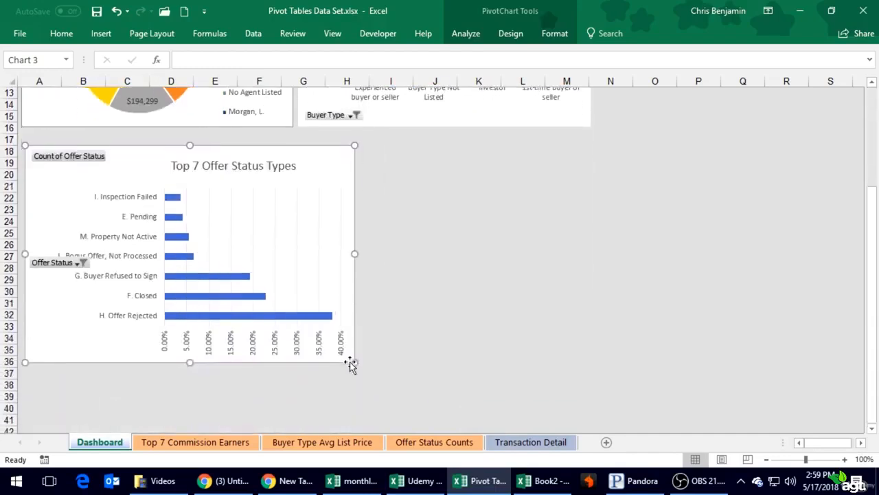
pyautogui.moveTo(354, 362); pyautogui.dragTo(295, 280)
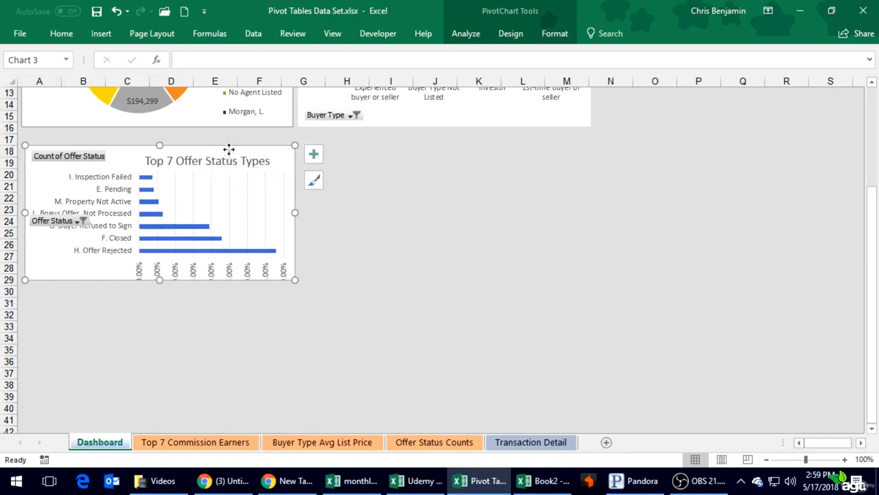
pyautogui.moveTo(229, 149); pyautogui.dragTo(226, 133)
# - Shrink the plot area of the offer status chart so that its percentage axis labels fit fully inside the chart
pyautogui.moveTo(292, 261); pyautogui.dragTo(278, 234)
pyautogui.click(242, 235)
pyautogui.click(367, 232)
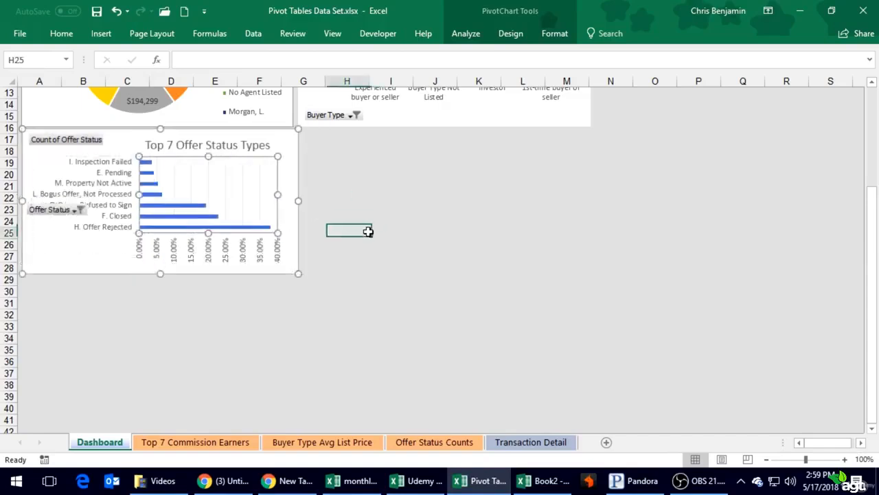
# - Hide the axis and value field buttons on the Top 7 Offer Status Types chart
pyautogui.click(80, 209)
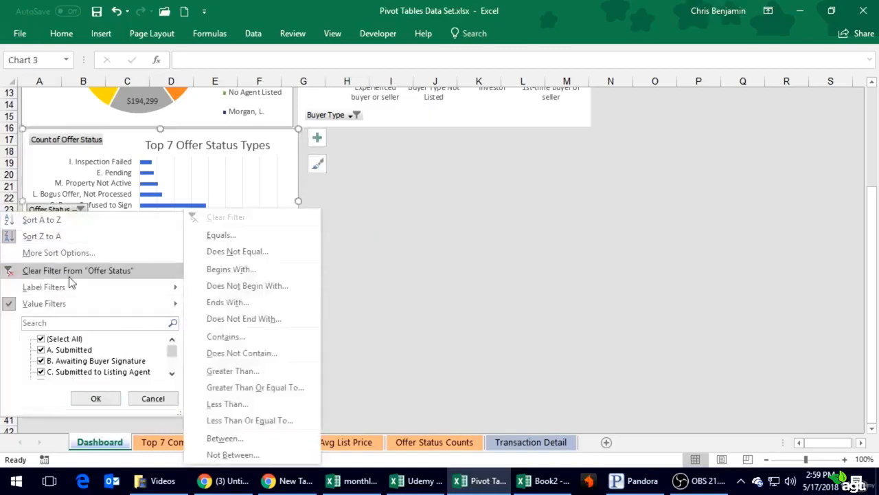
pyautogui.click(161, 397)
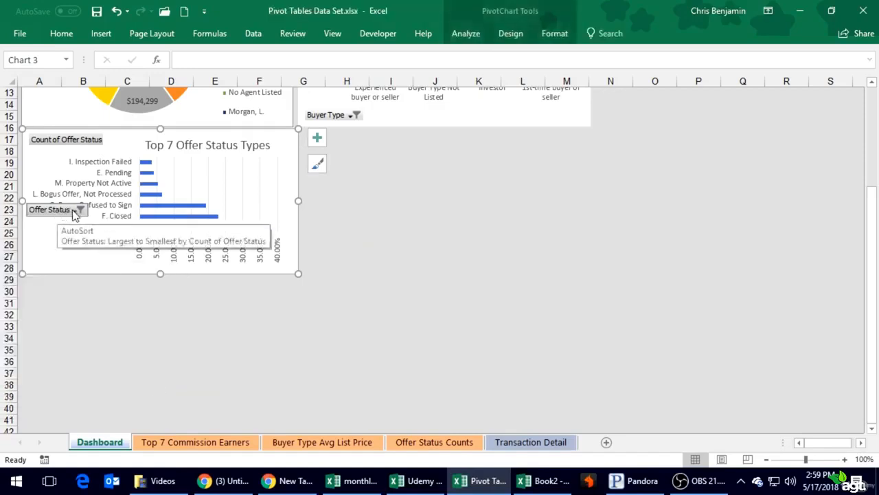
pyautogui.rightClick(74, 211)
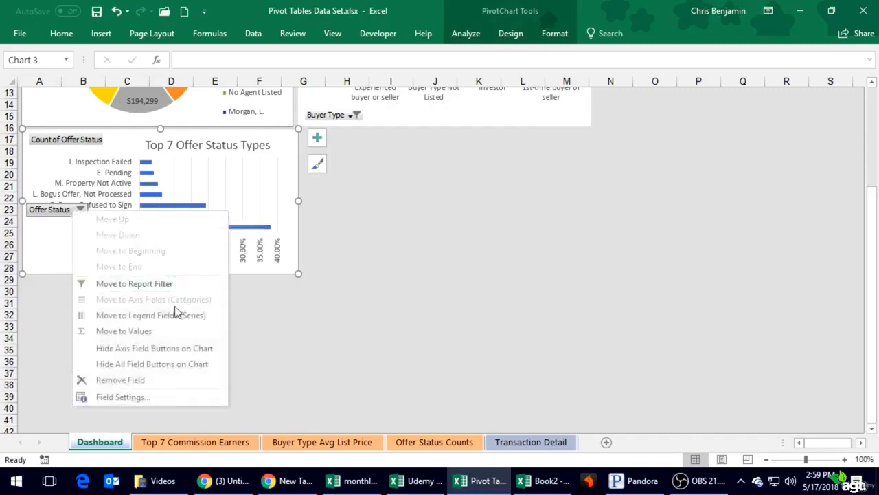
pyautogui.click(163, 354)
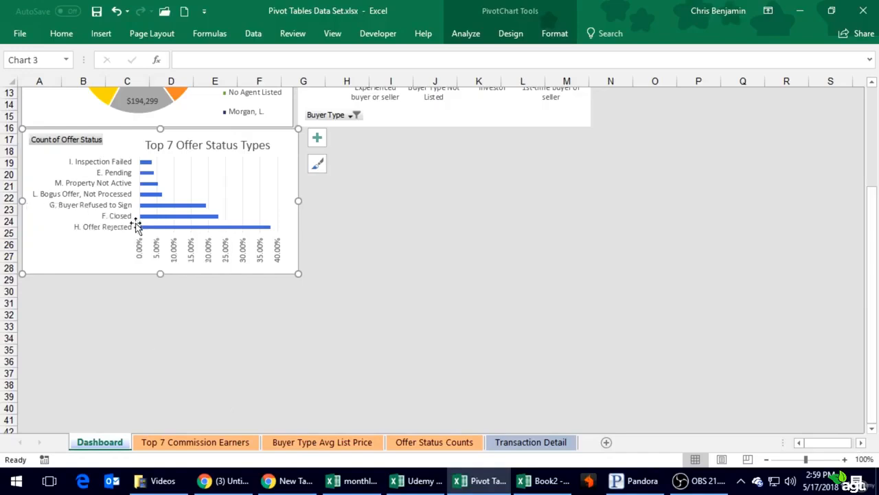
pyautogui.rightClick(55, 141)
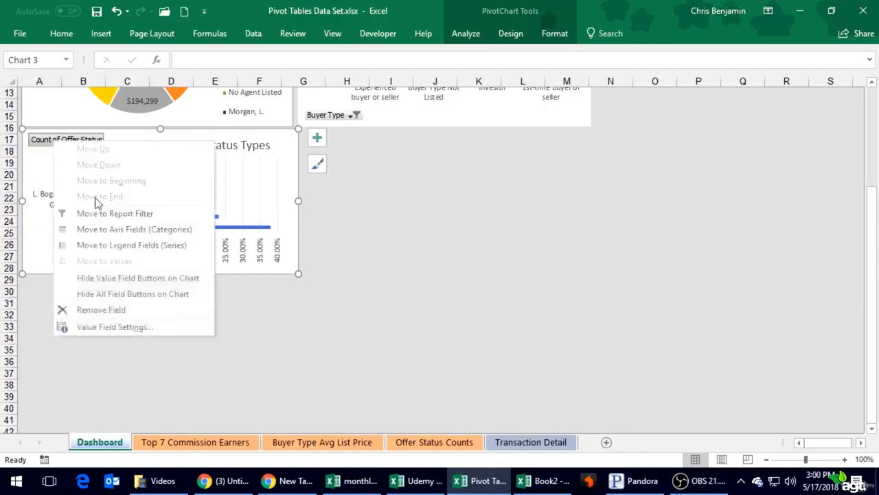
pyautogui.click(132, 298)
# - Hide all field buttons on the Top 7 Commision Earners pie chart and the Average List Price by Buyer Type chart
pyautogui.scroll(4, 79, 284)
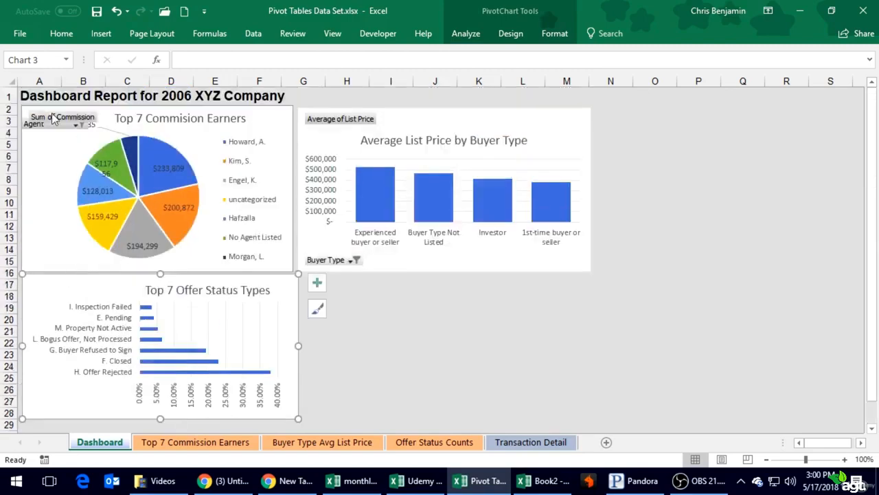
pyautogui.rightClick(62, 122)
pyautogui.click(100, 270)
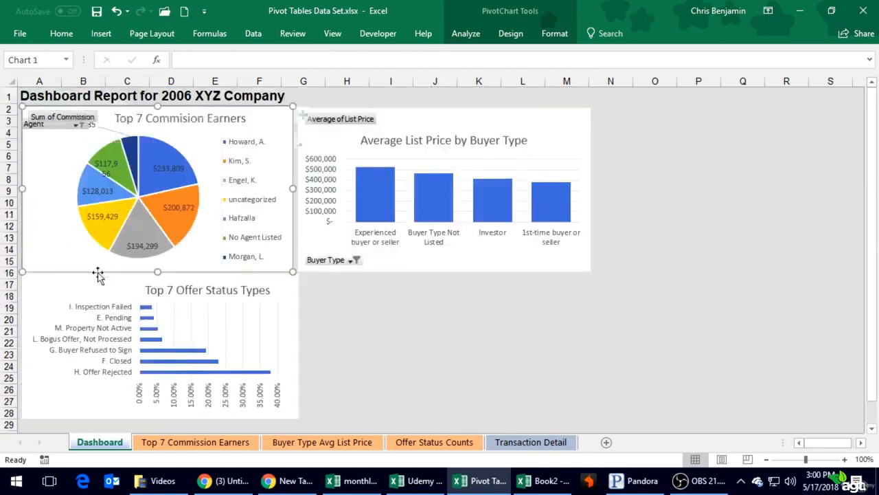
pyautogui.rightClick(350, 127)
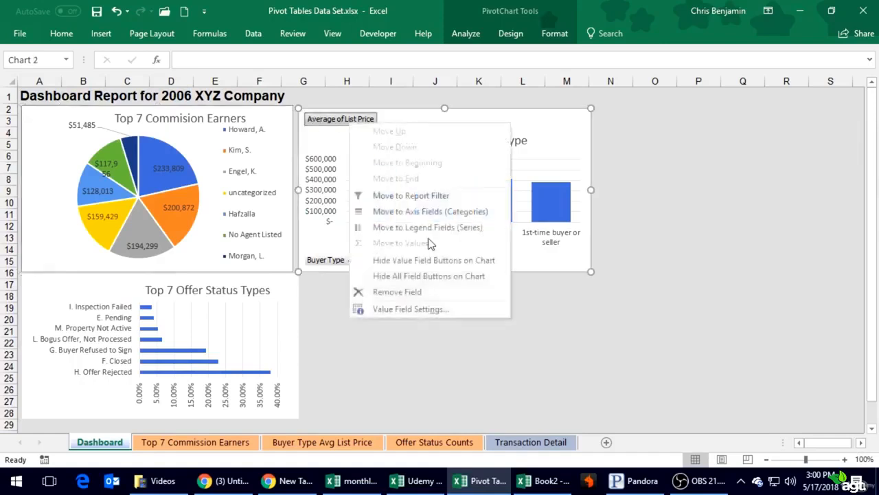
pyautogui.click(445, 284)
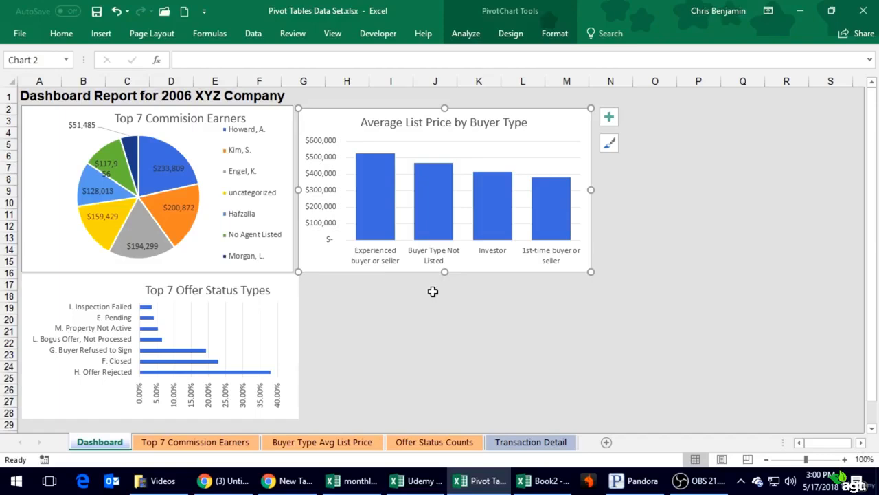
# - Nudge the buyer type chart level with the pie chart and fit the offer status chart to the pie's width with a small gap between them
pyautogui.moveTo(547, 113); pyautogui.dragTo(558, 111)
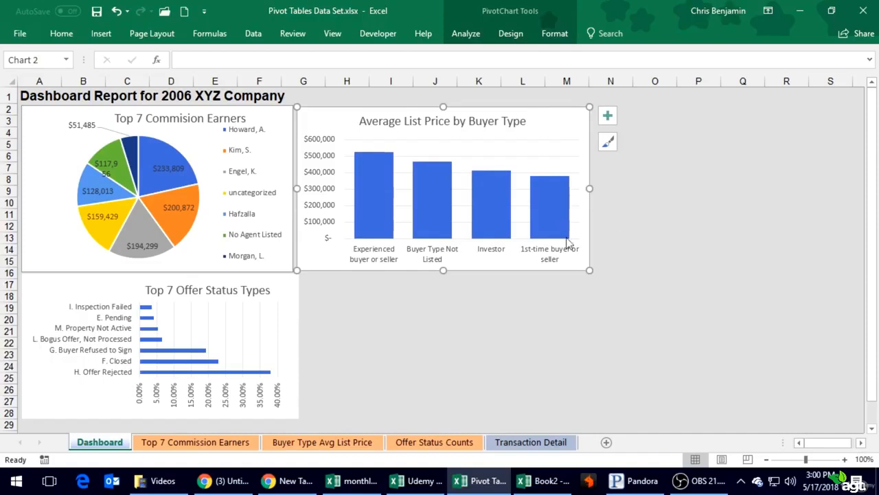
pyautogui.click(501, 336)
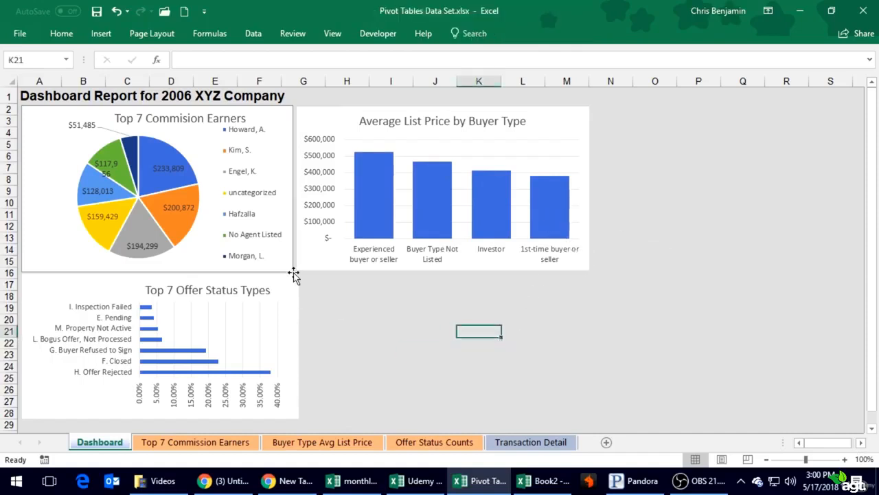
pyautogui.moveTo(289, 282); pyautogui.dragTo(295, 277)
pyautogui.click(349, 291)
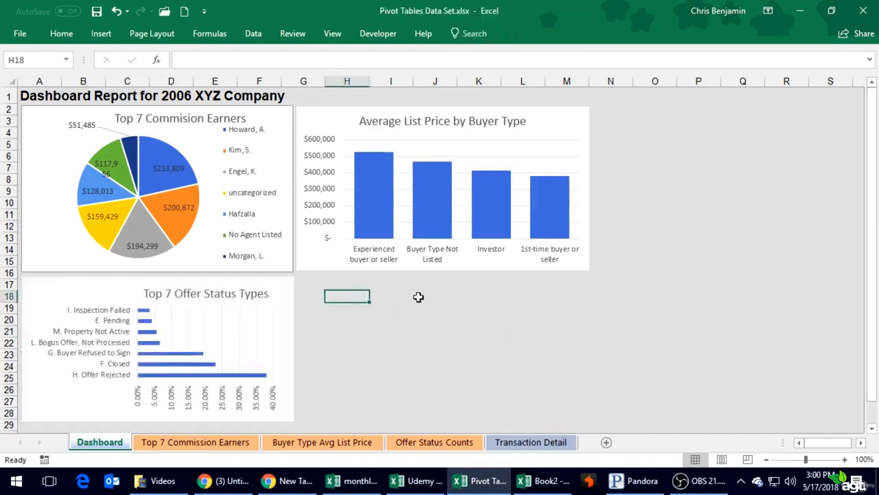
# - Save the workbook with the arranged Dashboard
pyautogui.click(96, 11)
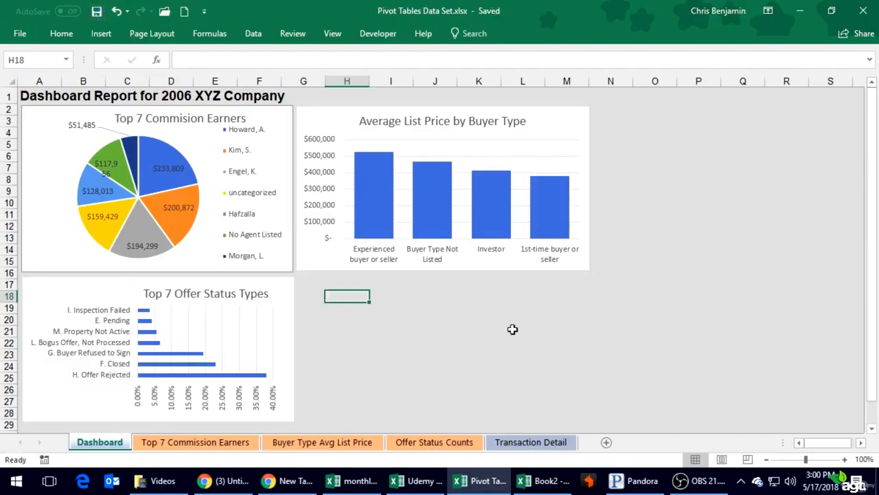
pyautogui.click(540, 306)
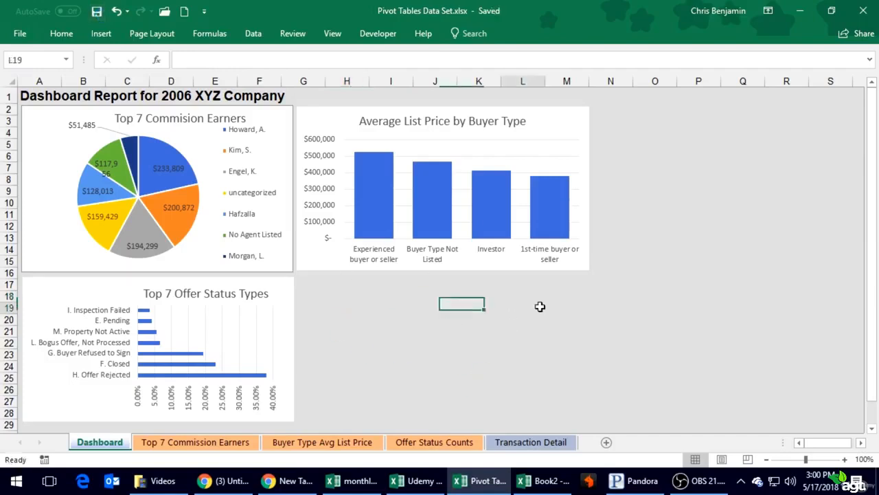
pyautogui.click(282, 291)
pyautogui.click(371, 310)
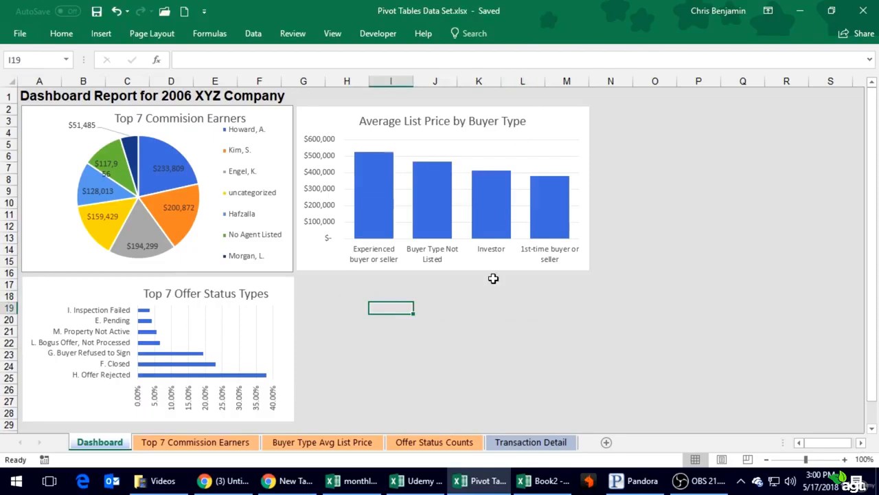
pyautogui.click(97, 11)
pyautogui.click(319, 284)
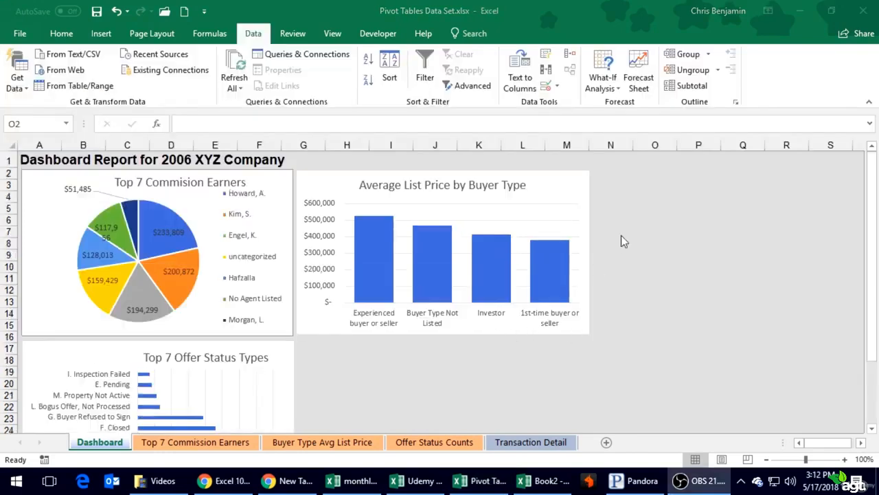
# - Find the Slicer command for filtering the PivotCharts visually
pyautogui.click(623, 234)
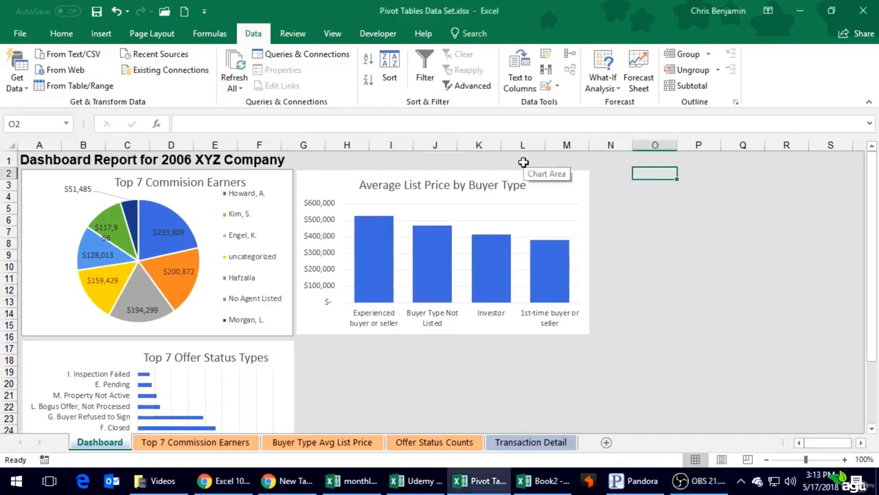
pyautogui.click(61, 35)
pyautogui.click(97, 36)
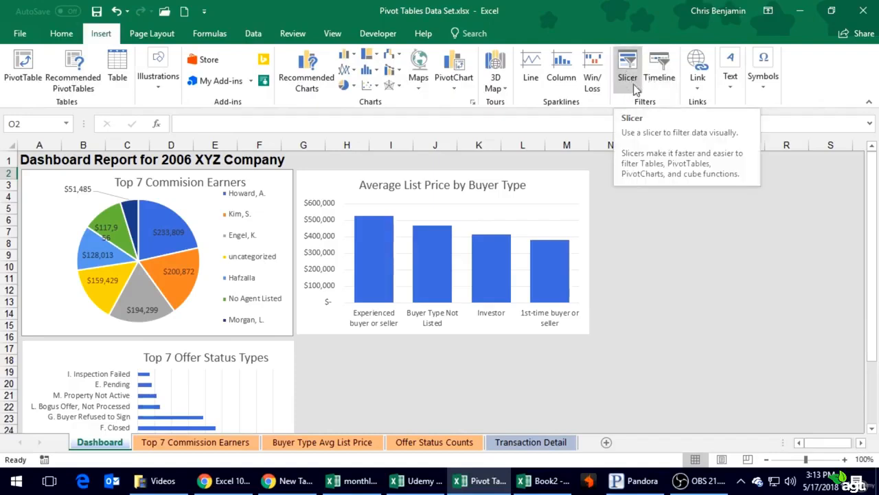
pyautogui.click(661, 231)
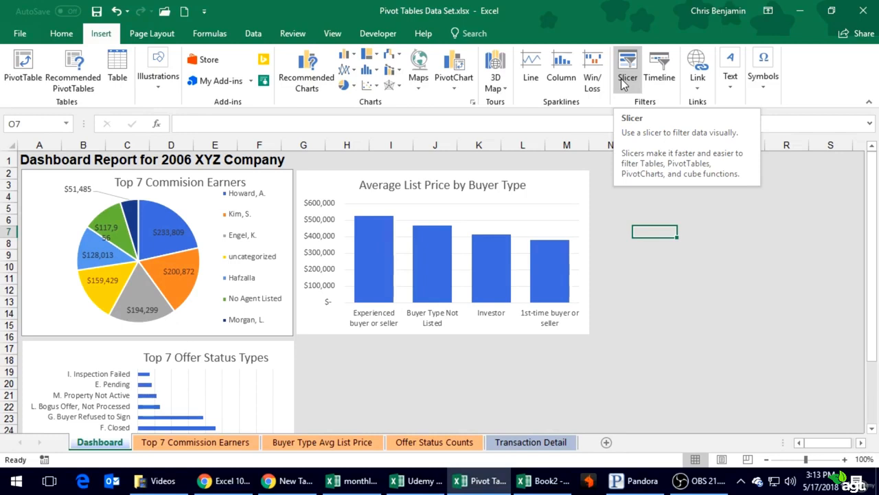
pyautogui.click(613, 315)
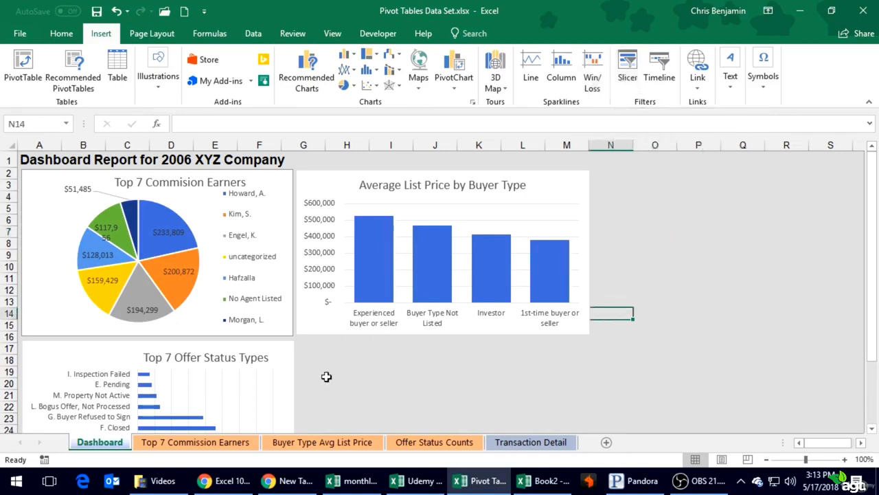
# - Look over the Offer Status Counts pivot table and chart, and examine the three charts on the Dashboard sheet
pyautogui.click(408, 443)
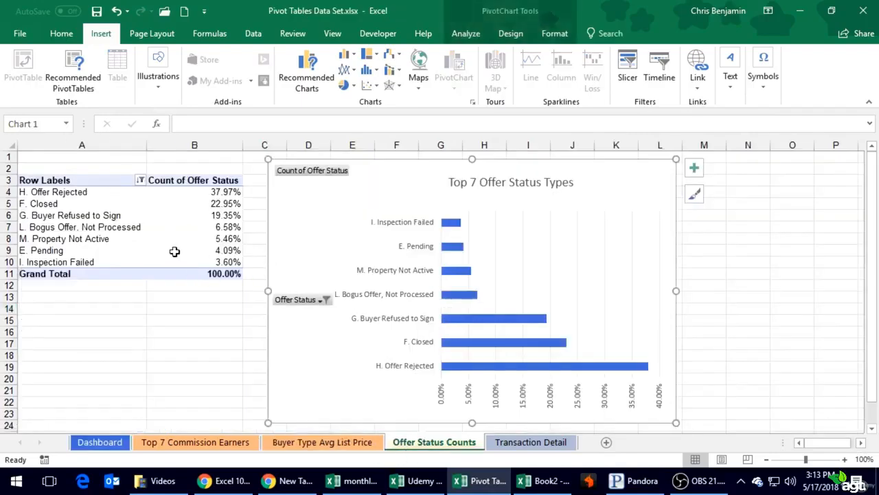
pyautogui.click(107, 443)
pyautogui.click(419, 356)
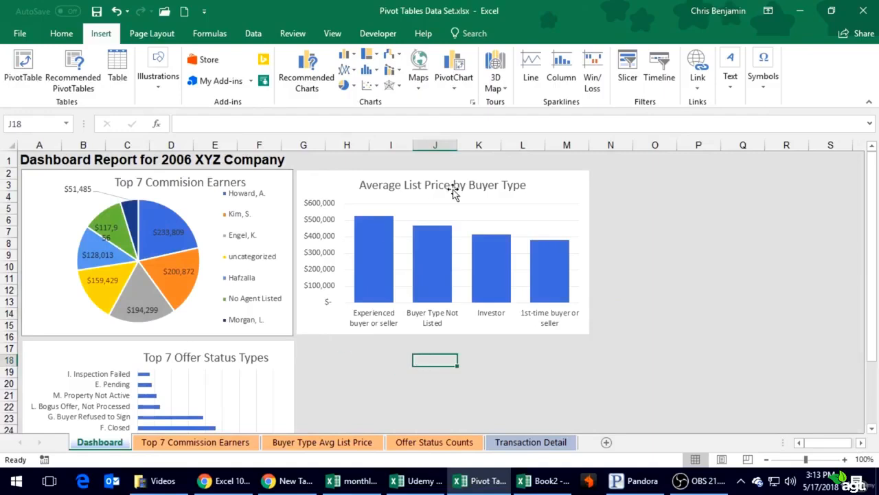
pyautogui.click(569, 182)
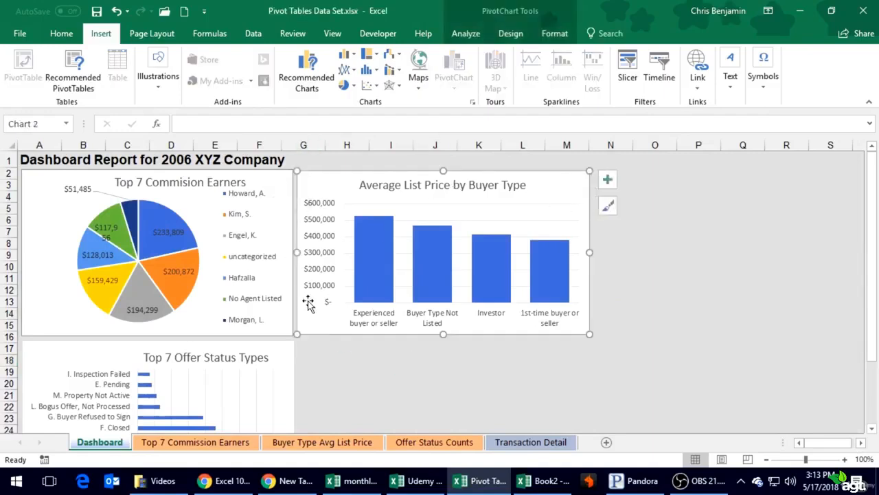
pyautogui.click(739, 325)
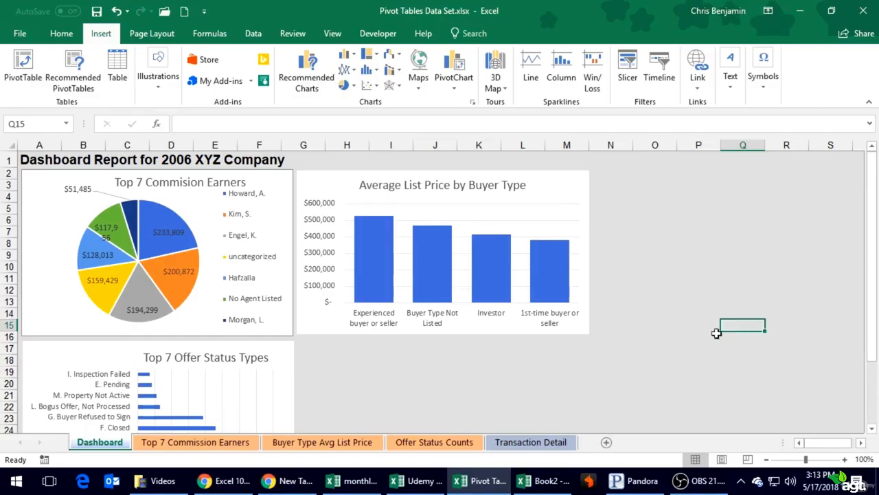
pyautogui.click(652, 315)
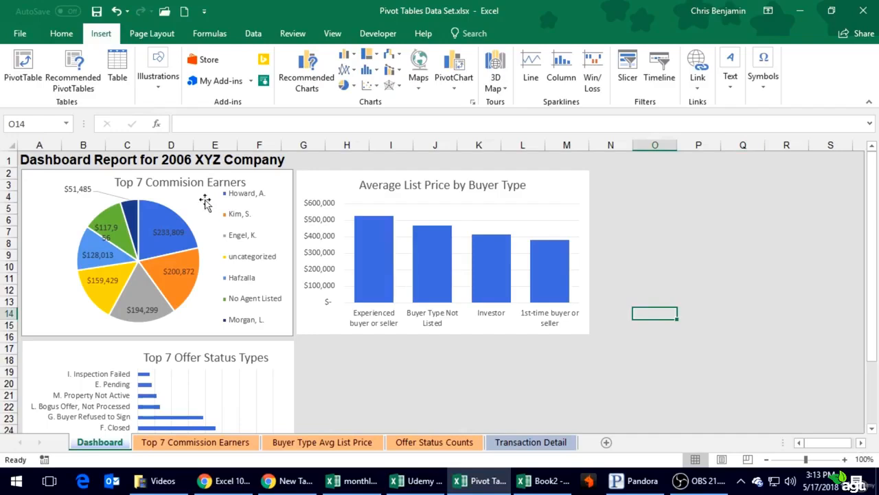
pyautogui.scroll(-2, 264, 316)
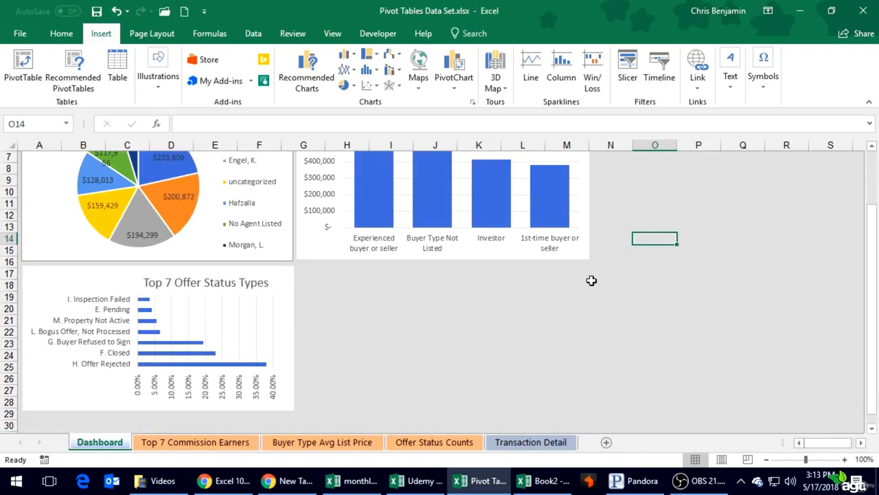
pyautogui.scroll(2, 592, 281)
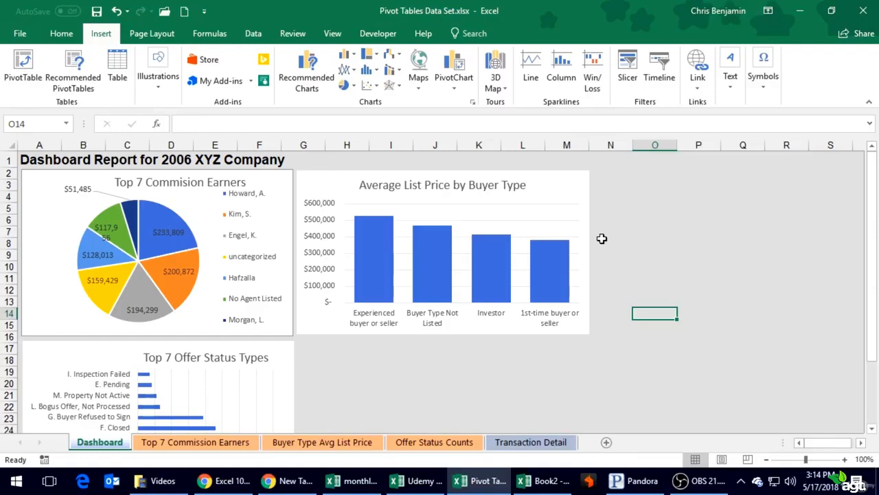
pyautogui.click(566, 191)
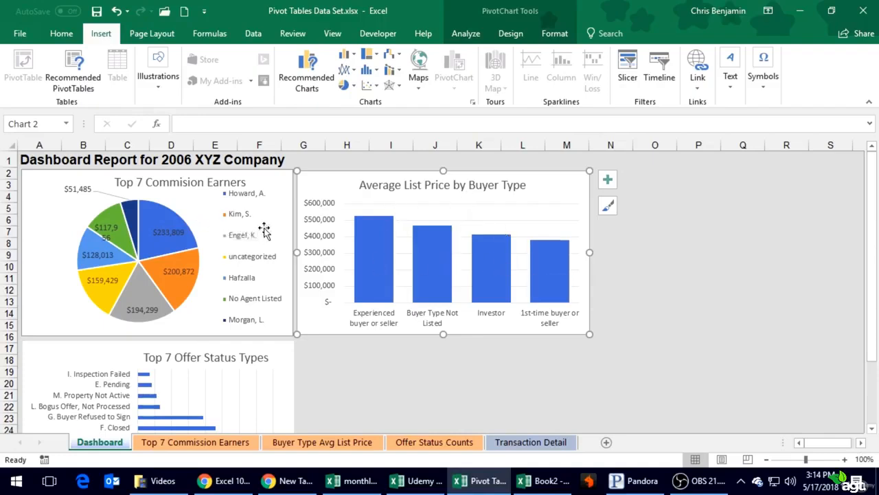
pyautogui.rightClick(231, 292)
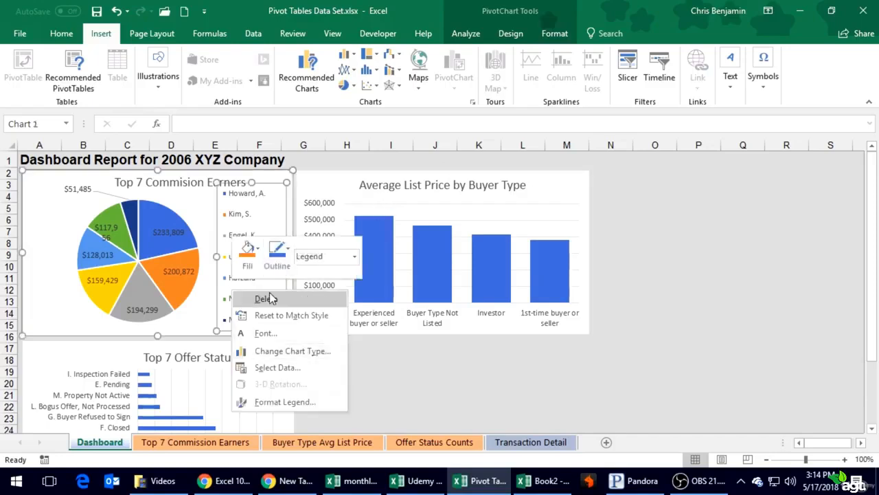
pyautogui.press('Escape')
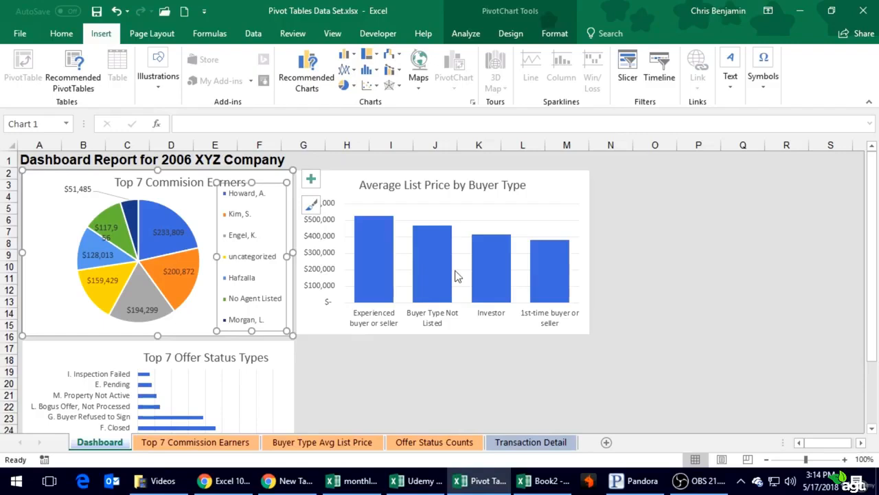
pyautogui.click(436, 383)
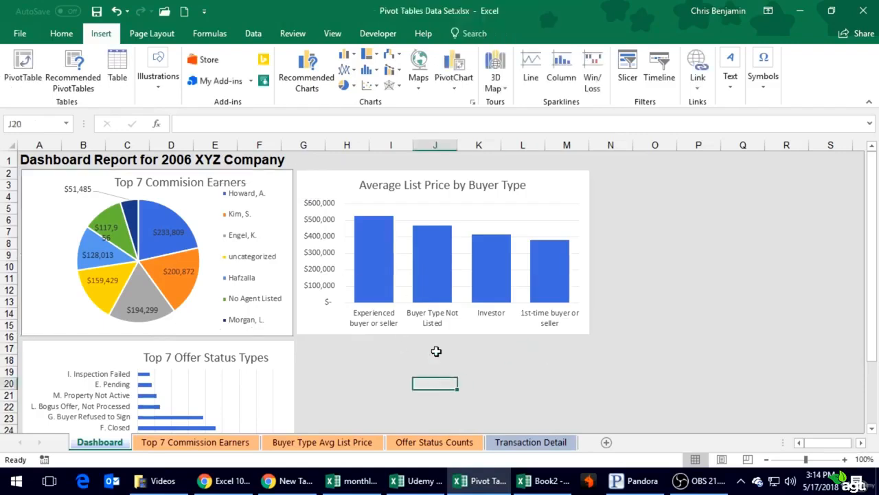
# - Insert slicers for Agent, Buyer Type and Offer Status from the Top 7 commission earners pie chart
pyautogui.click(42, 181)
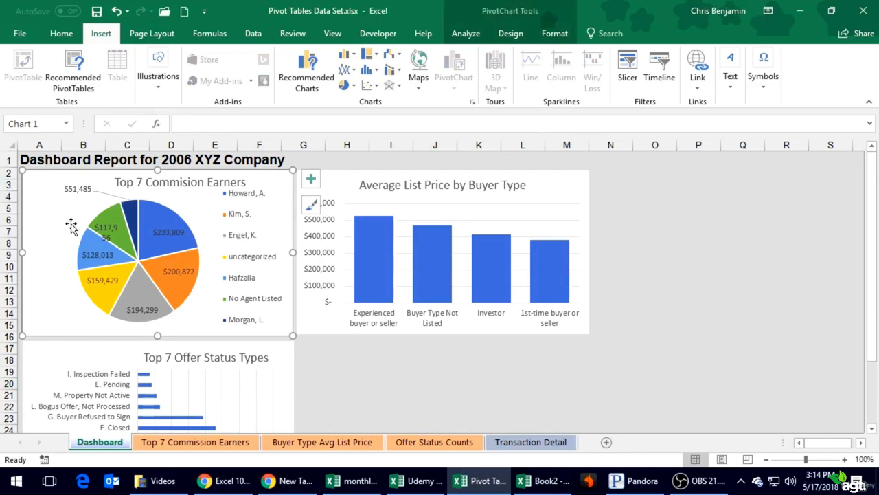
pyautogui.click(626, 69)
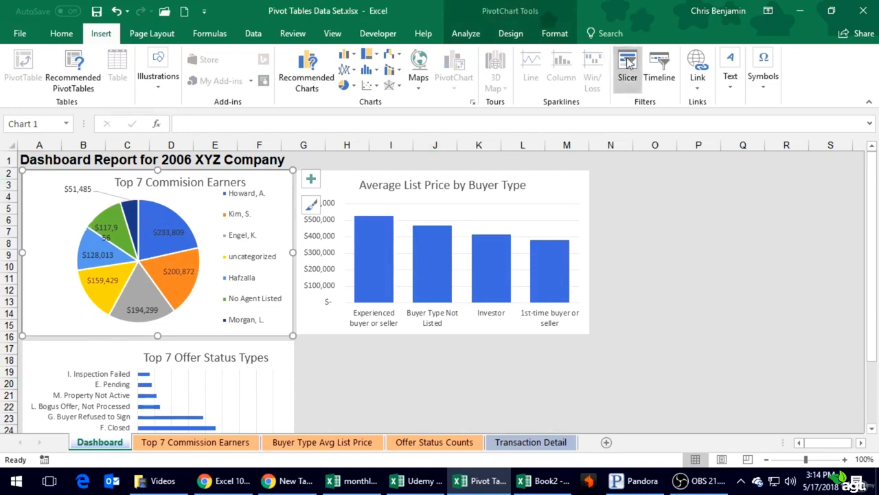
pyautogui.moveTo(691, 173); pyautogui.dragTo(659, 83)
pyautogui.scroll(-1, 748, 164)
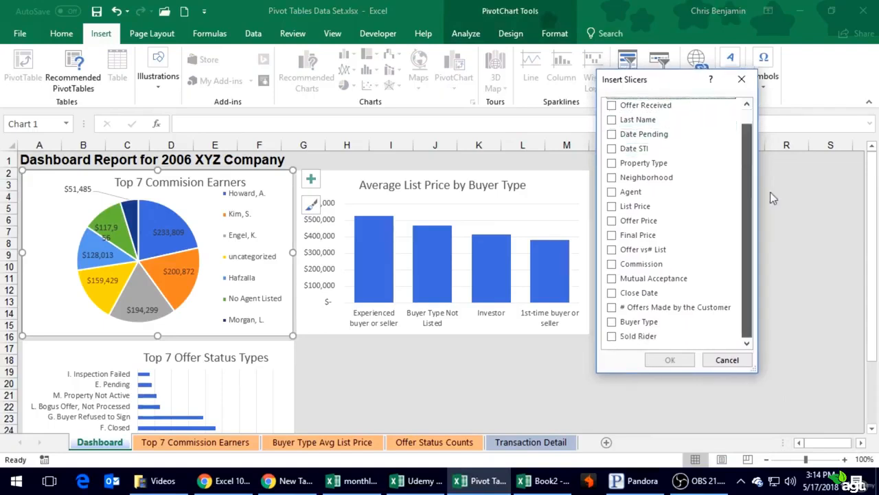
pyautogui.scroll(1, 748, 164)
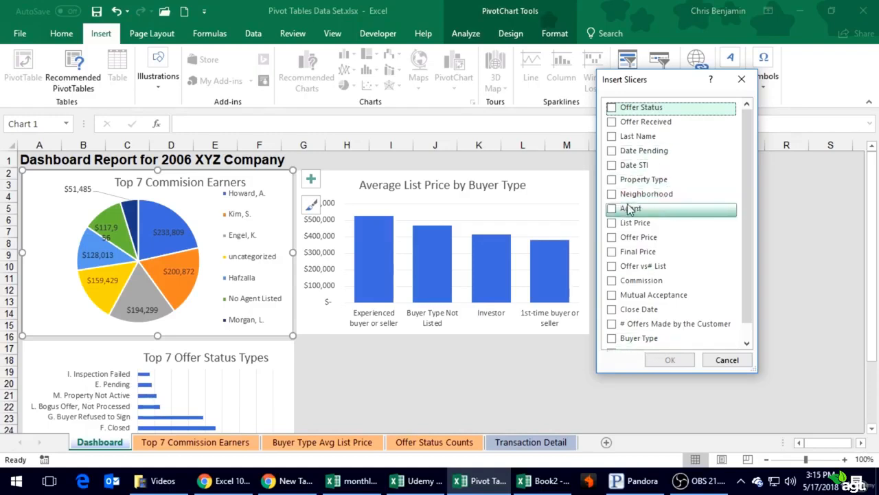
pyautogui.click(612, 209)
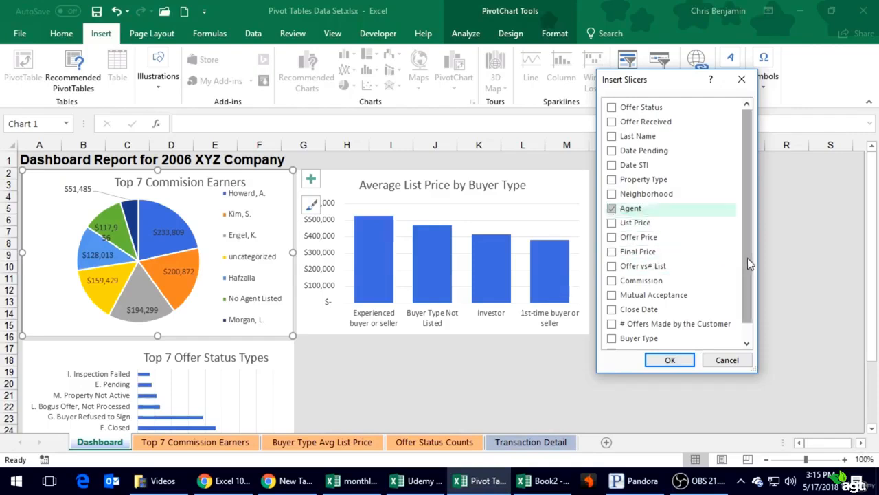
pyautogui.moveTo(747, 258); pyautogui.dragTo(747, 273)
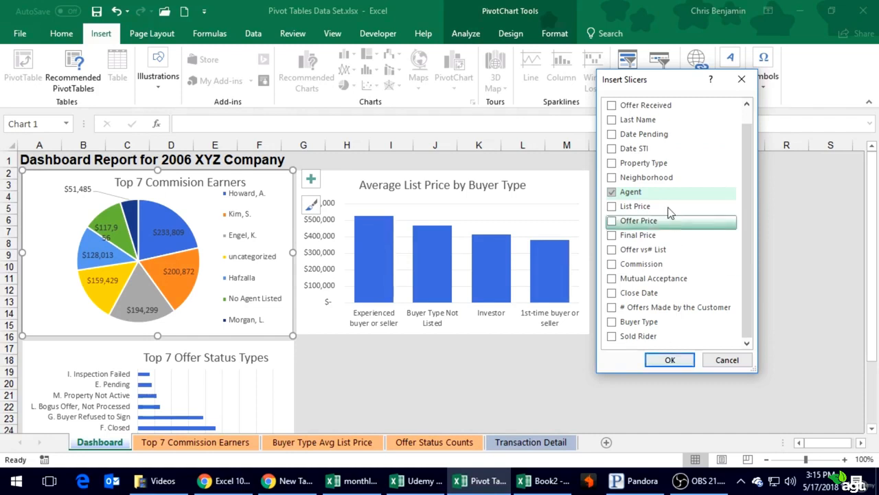
pyautogui.click(648, 327)
pyautogui.scroll(1, 649, 253)
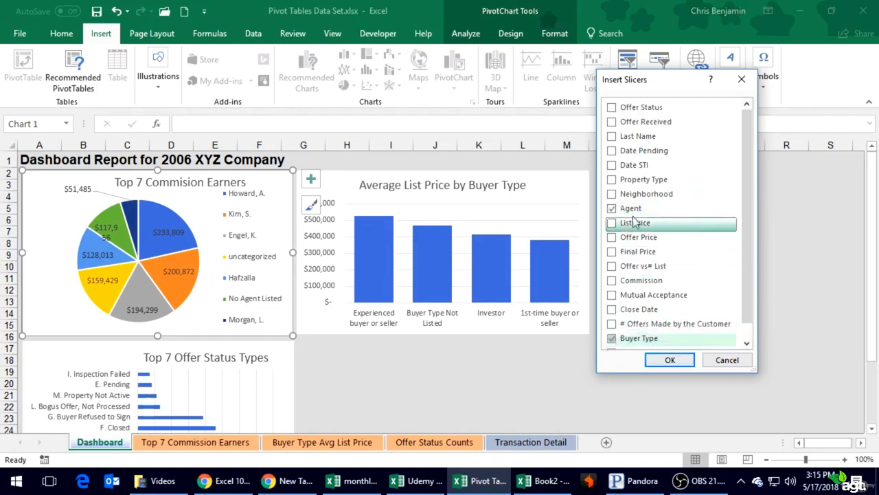
pyautogui.click(619, 108)
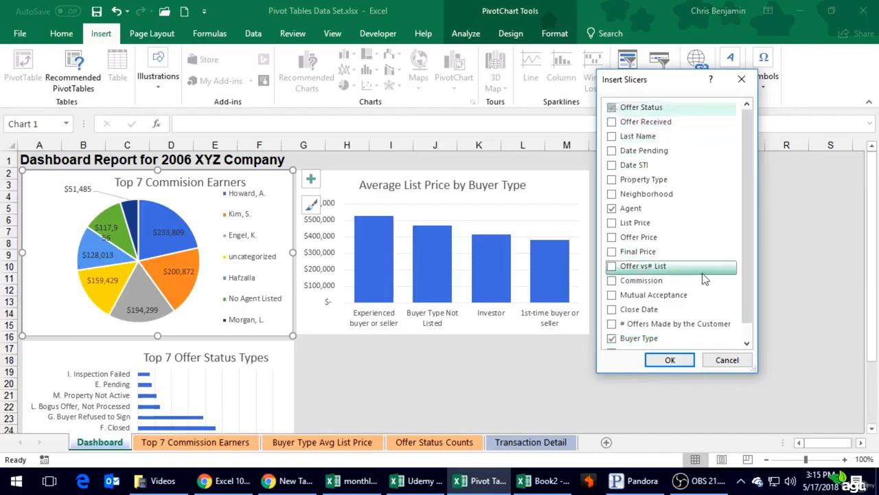
pyautogui.click(687, 361)
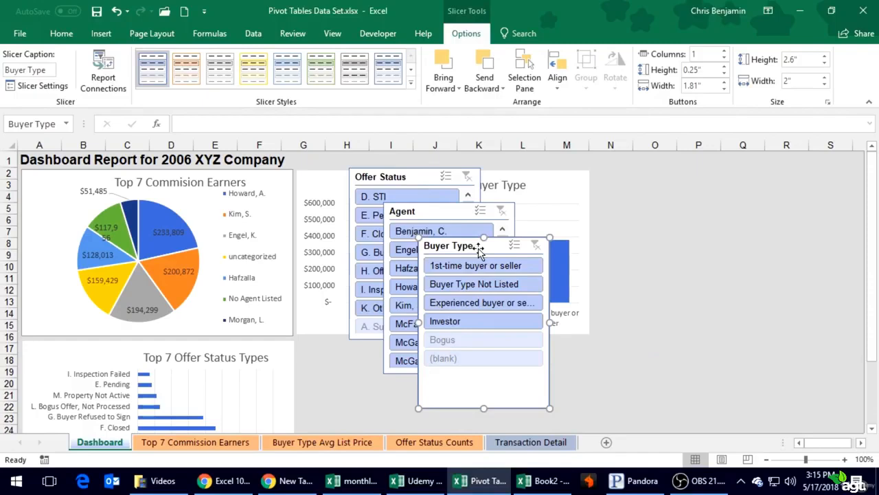
# - Arrange the slicers beside the column chart, with Agent to the right of Buyer Type and Offer Status below Buyer Type
pyautogui.moveTo(474, 251); pyautogui.dragTo(658, 180)
pyautogui.moveTo(458, 209); pyautogui.dragTo(806, 181)
pyautogui.moveTo(421, 177); pyautogui.dragTo(669, 357)
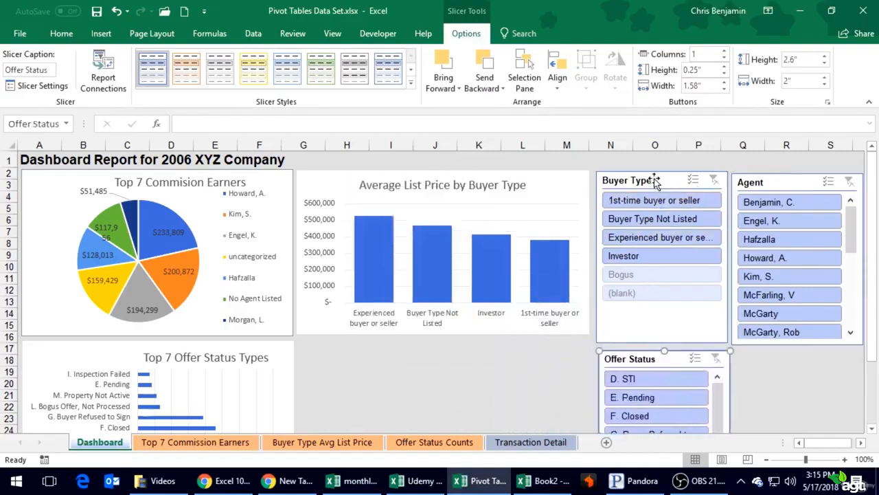
pyautogui.moveTo(653, 179); pyautogui.dragTo(657, 182)
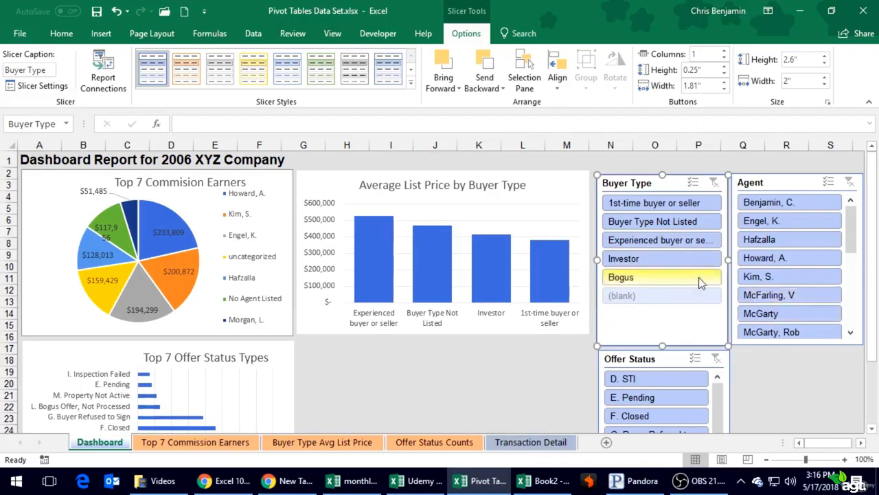
# - Filter the pie chart by single buyer types in turn with the Buyer Type slicer, ending on Buyer Type Not Listed
pyautogui.click(659, 209)
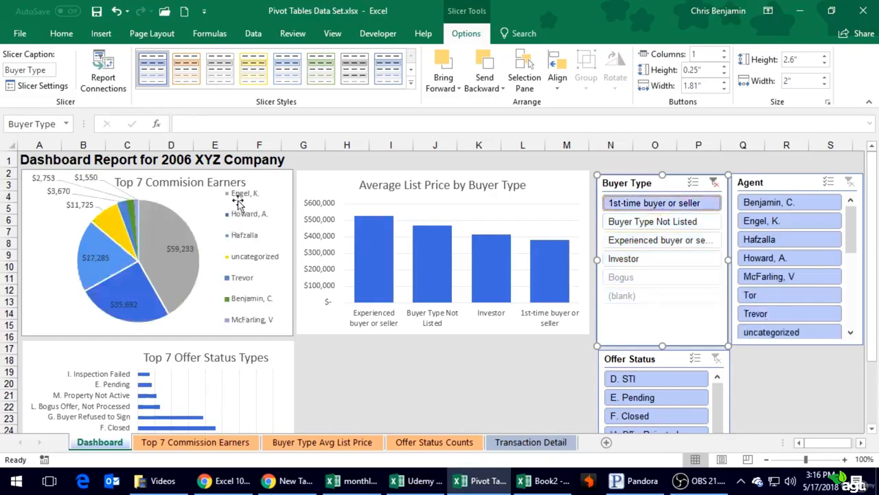
pyautogui.moveTo(191, 268)
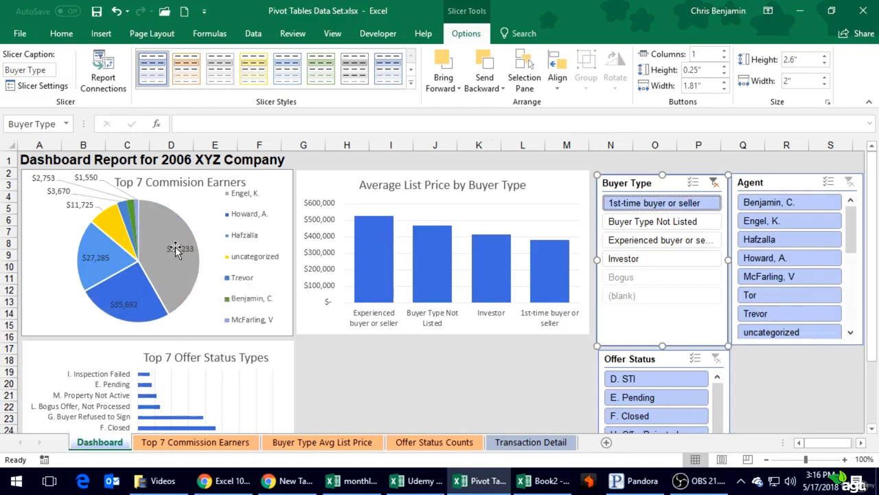
pyautogui.click(658, 222)
pyautogui.click(659, 240)
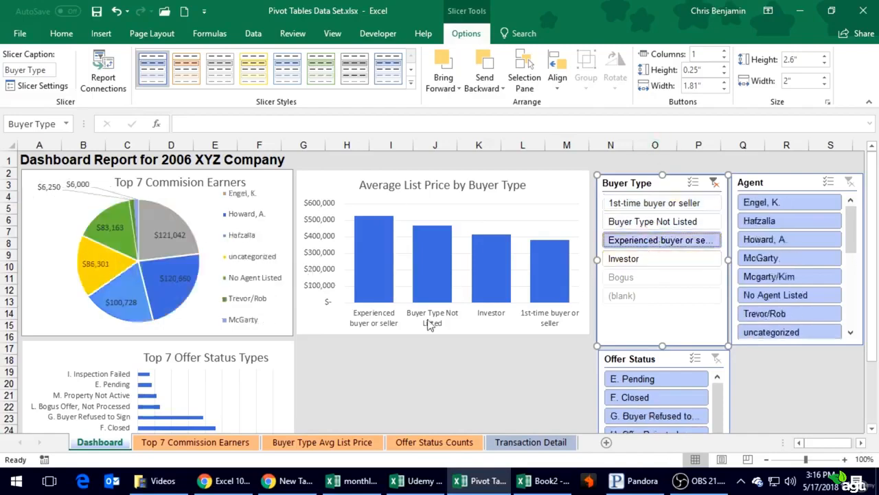
pyautogui.click(635, 260)
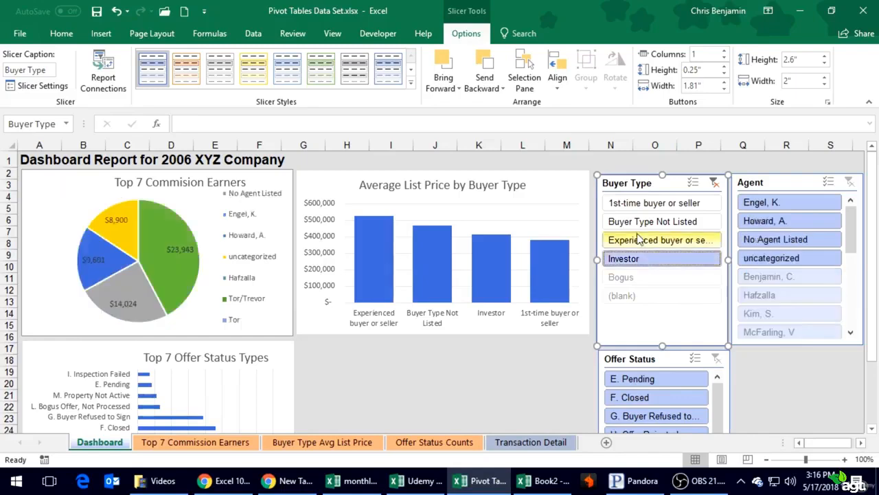
pyautogui.click(639, 239)
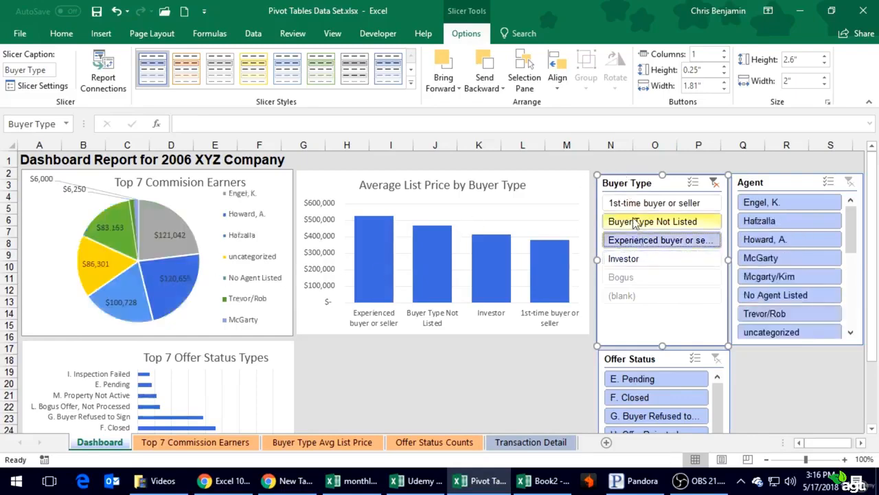
pyautogui.click(636, 222)
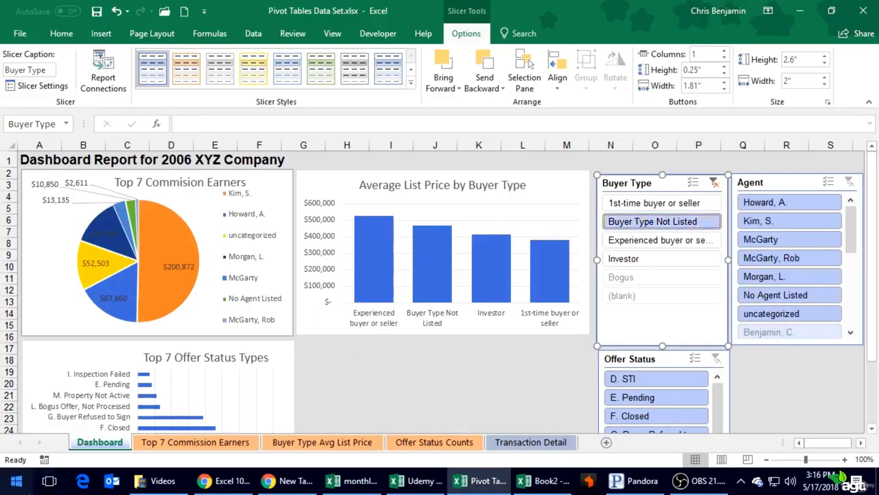
pyautogui.click(647, 240)
pyautogui.click(650, 223)
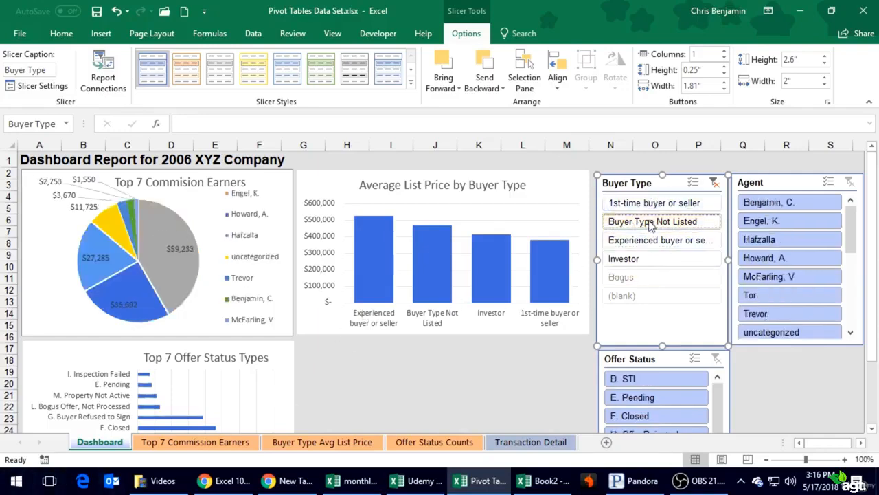
# - Turn on multiple selection in the Buyer Type slicer and add 1st-time buyer or seller, the experienced buyers and Investor
pyautogui.click(692, 183)
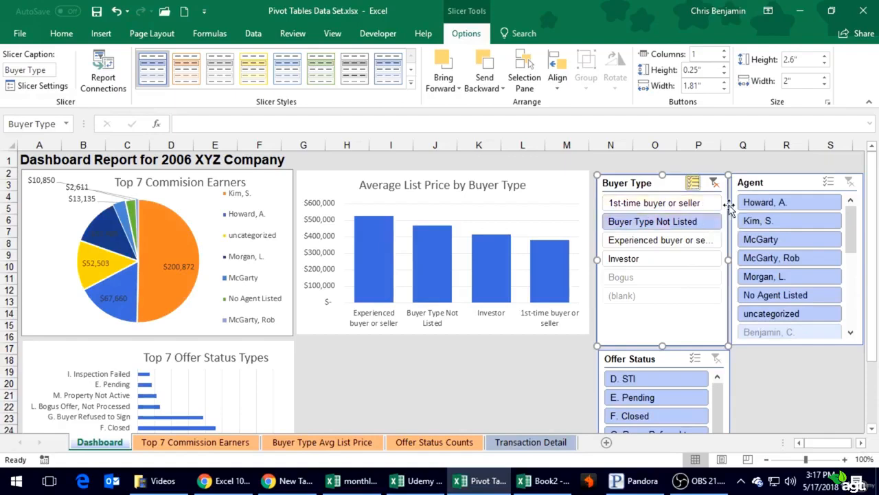
pyautogui.click(654, 203)
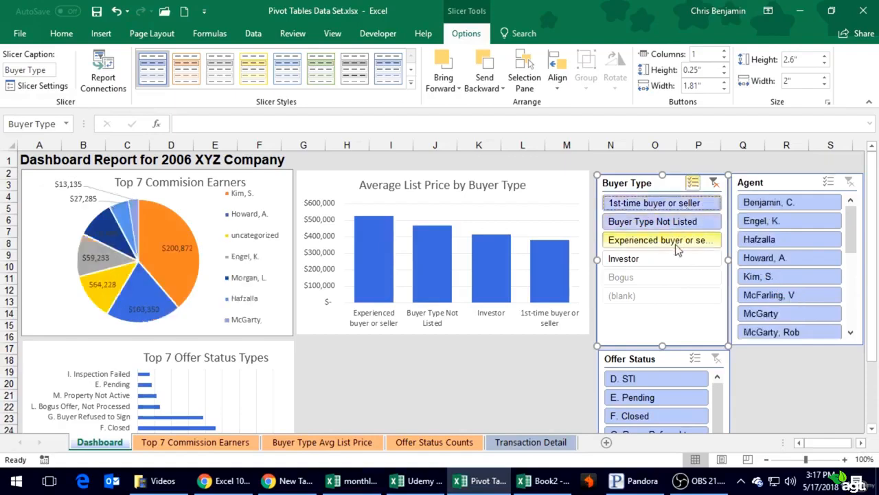
pyautogui.click(677, 249)
pyautogui.click(668, 258)
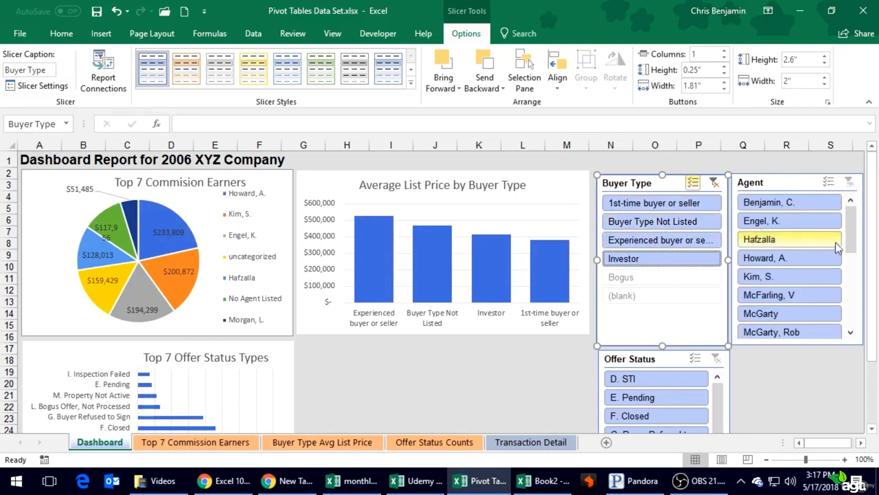
# - Look through the Agent slicer's list and shift the slicer slightly away from the Buyer Type slicer, leaving a small gap
pyautogui.moveTo(854, 243); pyautogui.dragTo(854, 316)
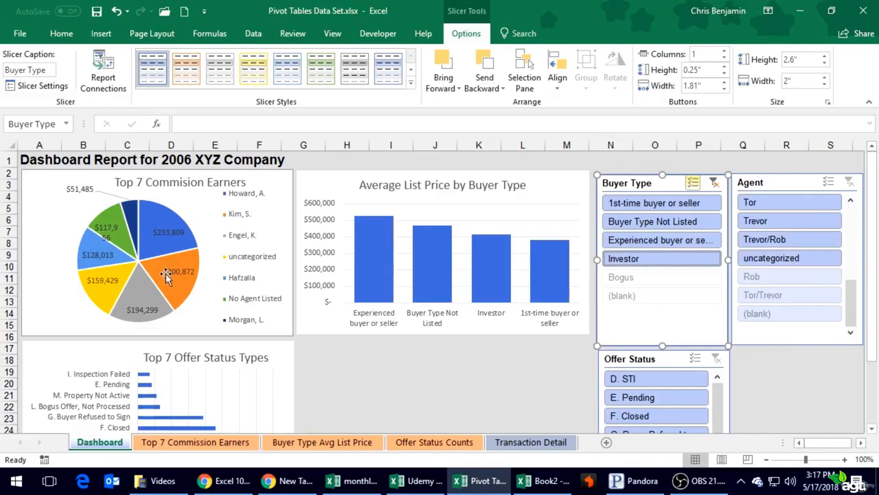
pyautogui.click(863, 294)
pyautogui.moveTo(863, 294); pyautogui.dragTo(858, 251)
pyautogui.moveTo(856, 259); pyautogui.dragTo(253, 281)
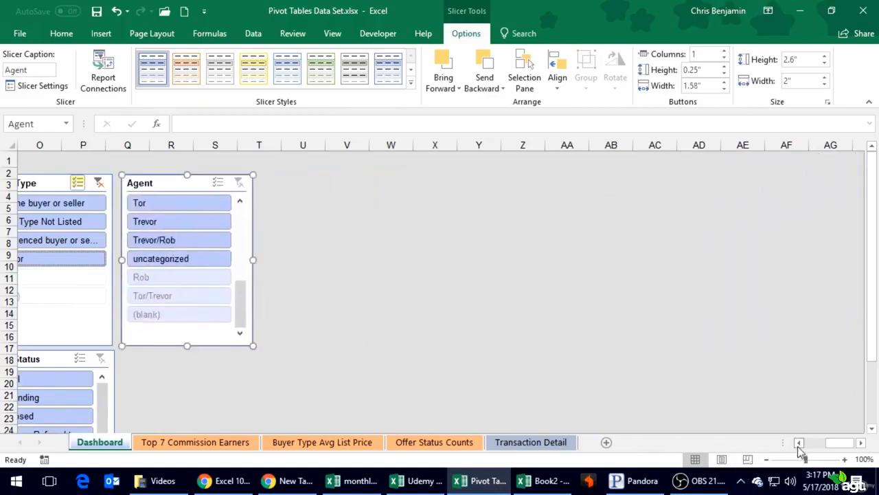
pyautogui.moveTo(799, 443); pyautogui.dragTo(808, 446)
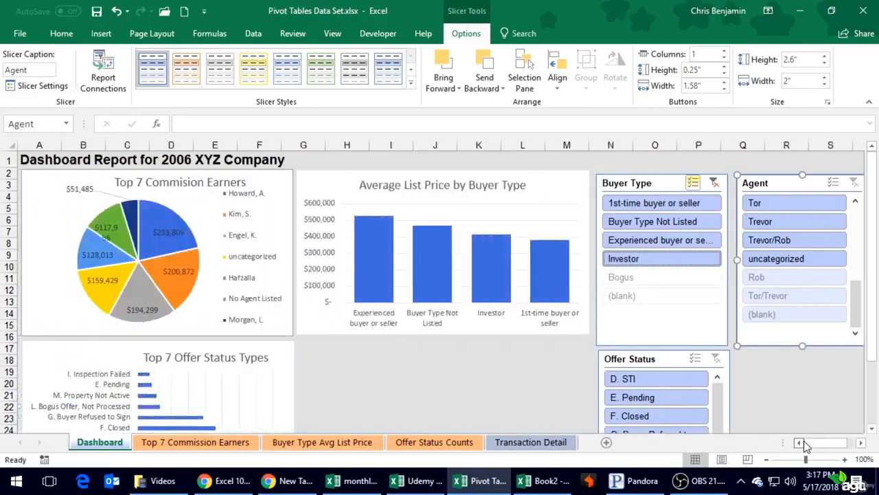
pyautogui.scroll(10, 790, 226)
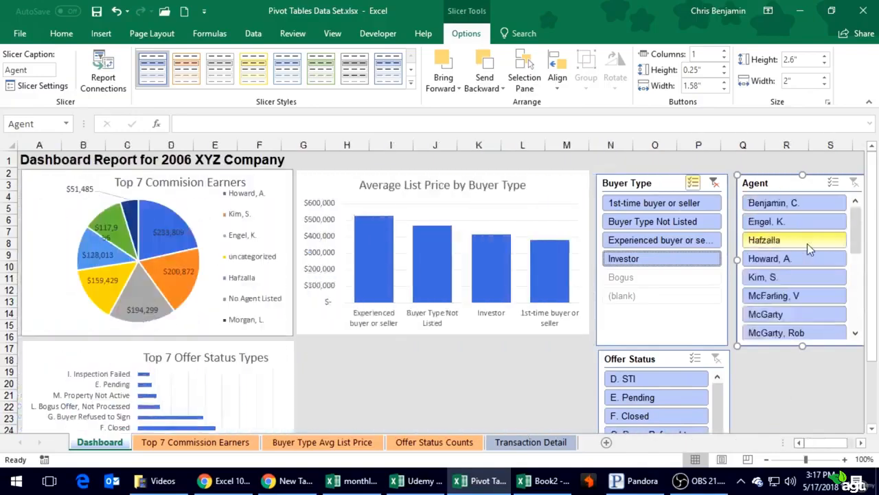
# - Filter the pie chart to a single agent with the Agent slicer, trying the second agent and ending on the first one listed
pyautogui.click(794, 203)
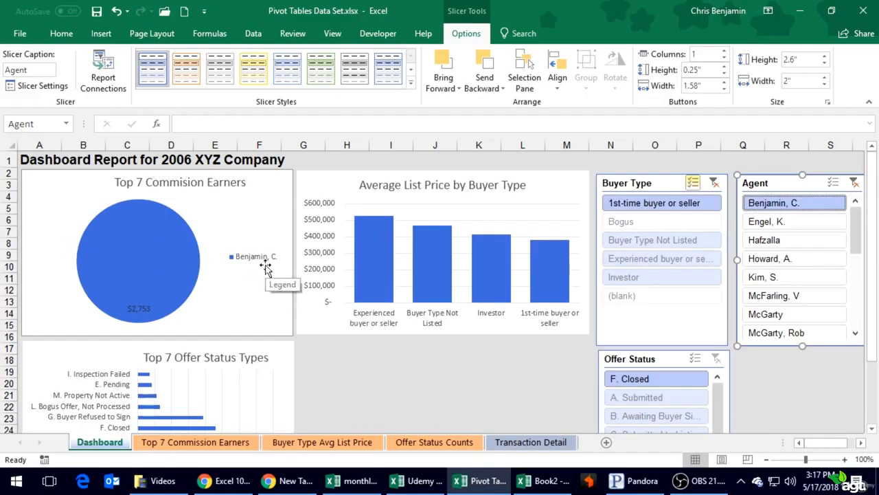
pyautogui.click(817, 220)
pyautogui.click(806, 204)
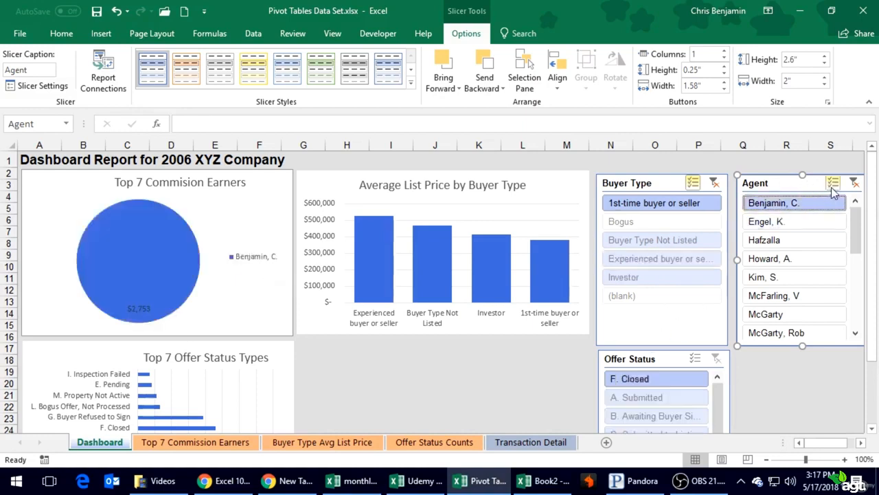
# - Turn on multiple selection in the Agent slicer and add the next six agents in the list to the filter
pyautogui.click(833, 182)
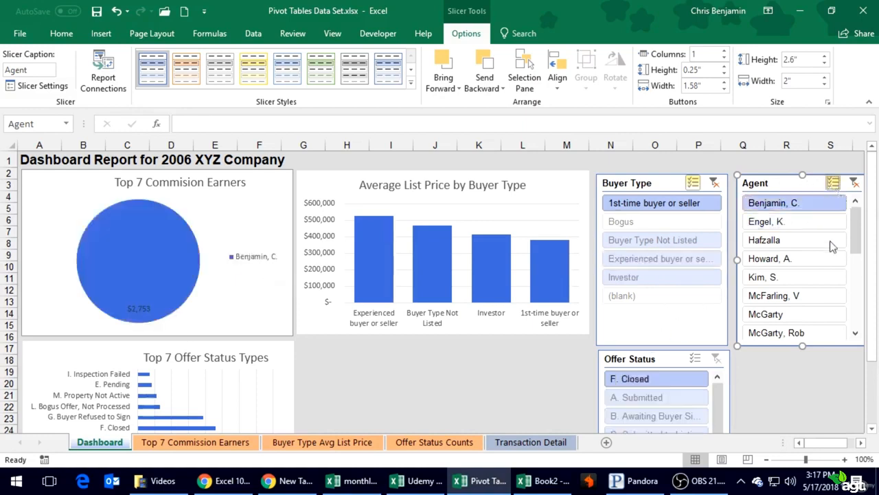
pyautogui.click(804, 223)
pyautogui.click(799, 240)
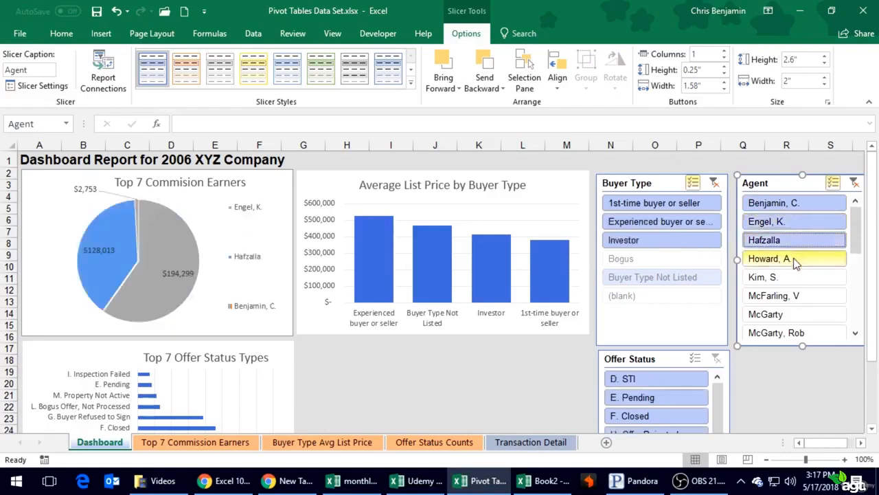
pyautogui.click(794, 261)
pyautogui.click(795, 278)
pyautogui.click(798, 296)
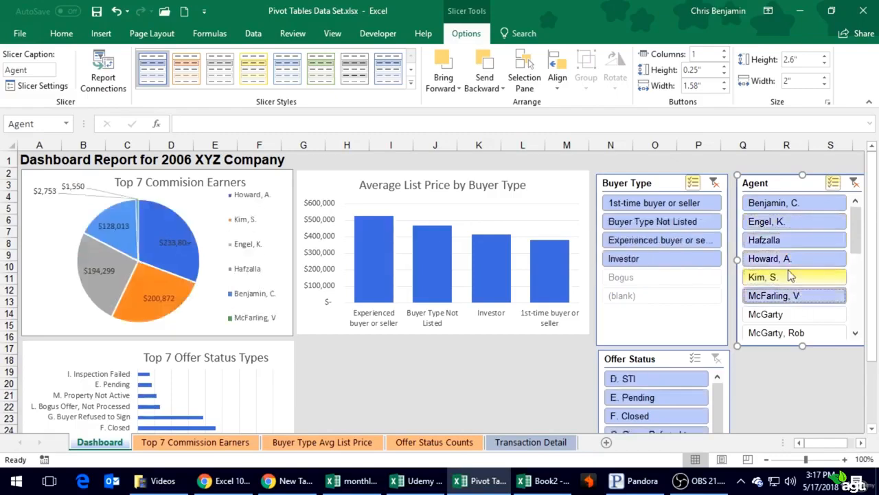
pyautogui.click(795, 314)
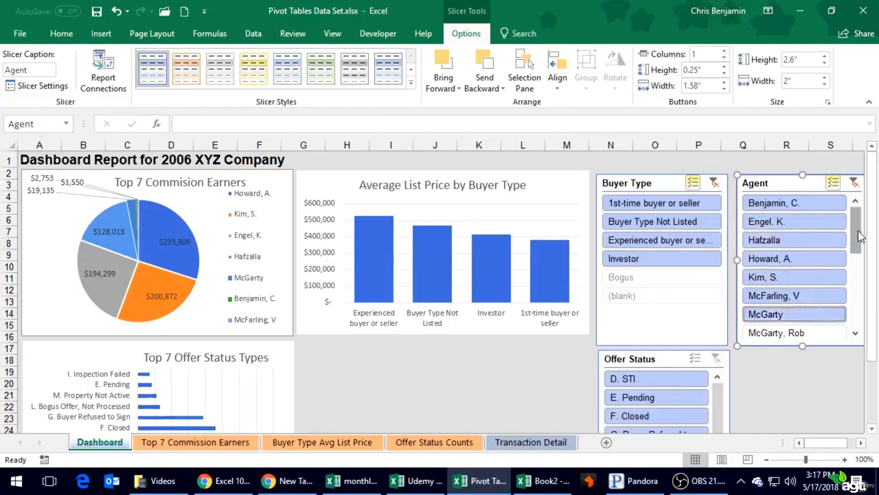
# - Add the remaining available Agent slicer entries to the filter, including No Agent Listed and uncategorized
pyautogui.moveTo(863, 239); pyautogui.dragTo(862, 274)
pyautogui.click(796, 239)
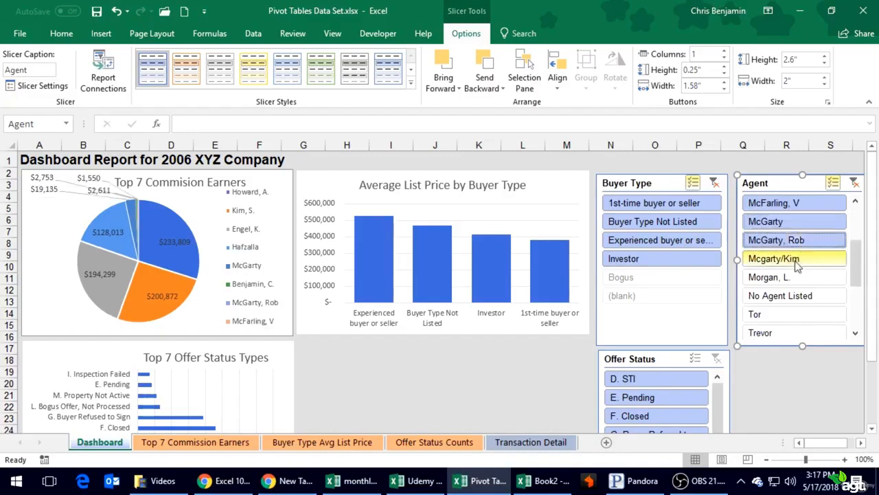
pyautogui.click(795, 258)
pyautogui.click(797, 278)
pyautogui.click(802, 296)
pyautogui.click(804, 314)
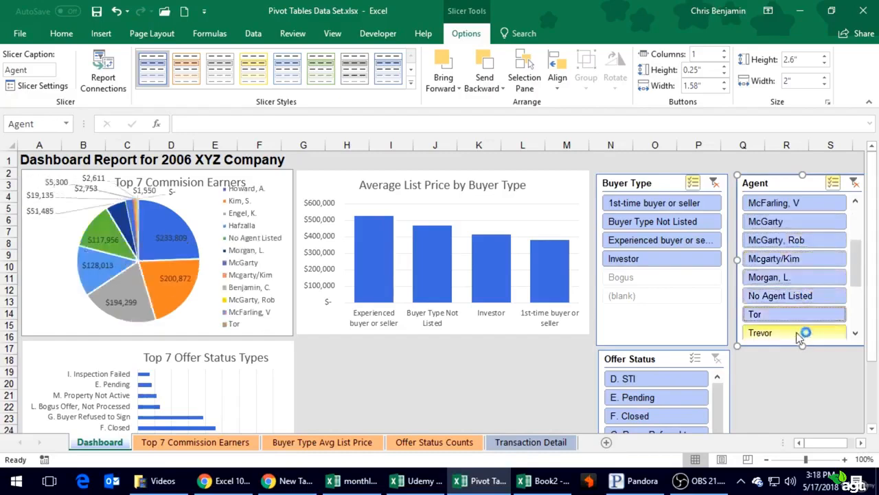
pyautogui.click(806, 333)
pyautogui.scroll(-5, 855, 333)
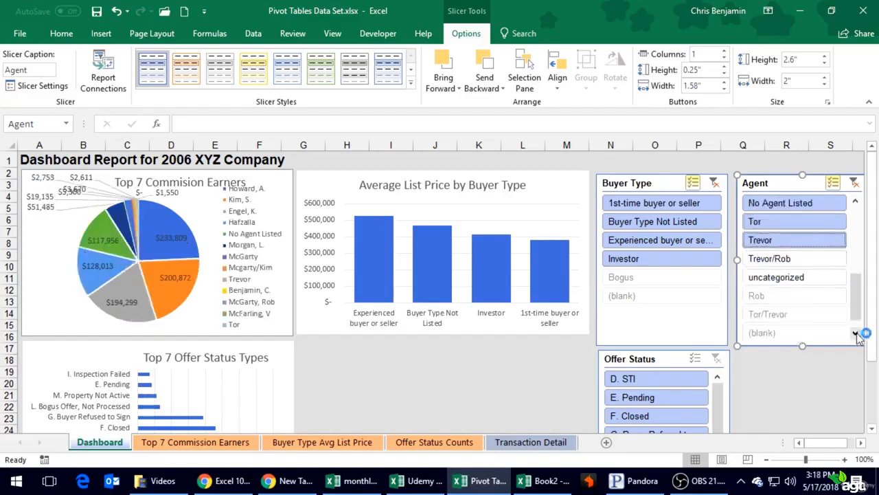
pyautogui.click(791, 259)
pyautogui.click(790, 277)
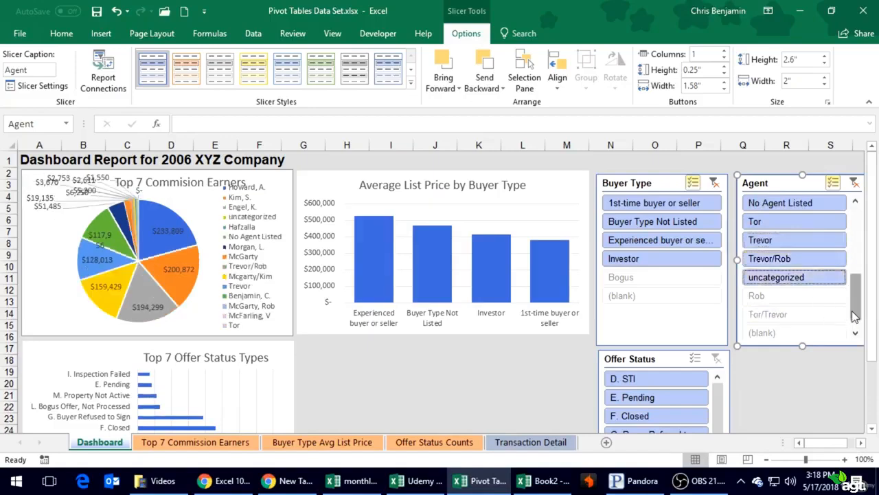
# - Review the Agent slicer's list and compare the dashboard pie chart with its source pivot table on the Top 7 Commission Earners sheet
pyautogui.scroll(-1, 856, 333)
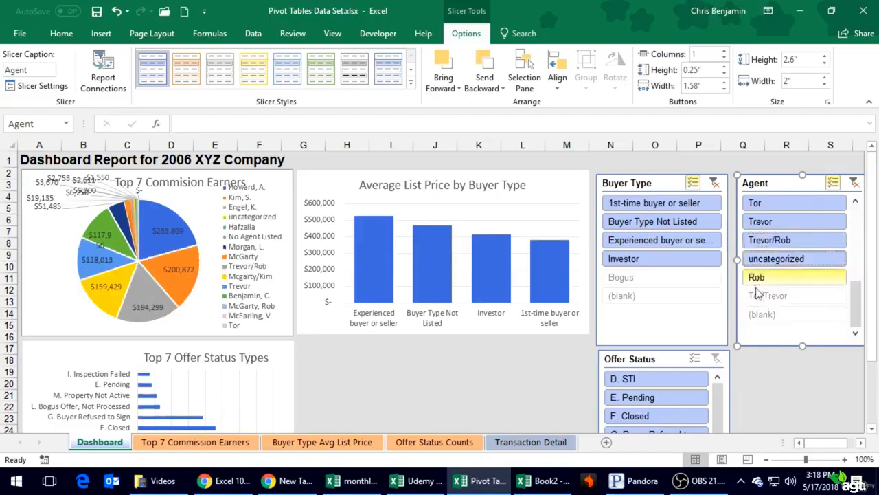
pyautogui.scroll(11, 765, 295)
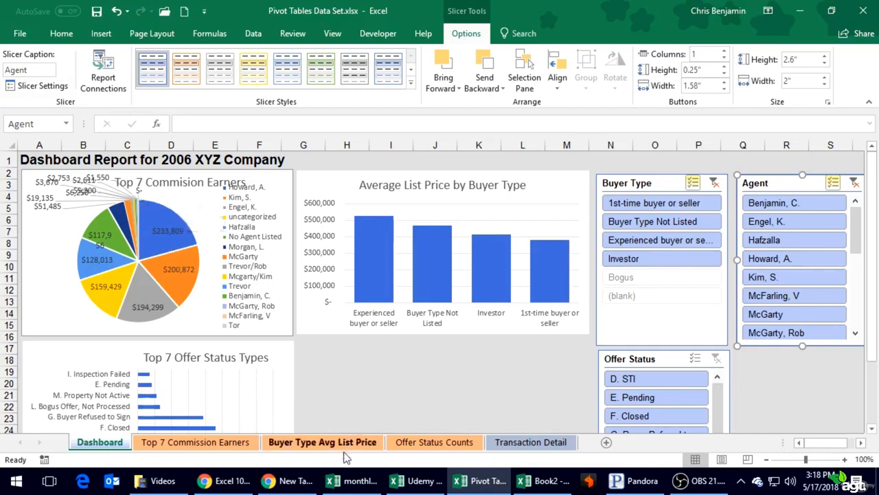
pyautogui.click(216, 443)
pyautogui.click(135, 203)
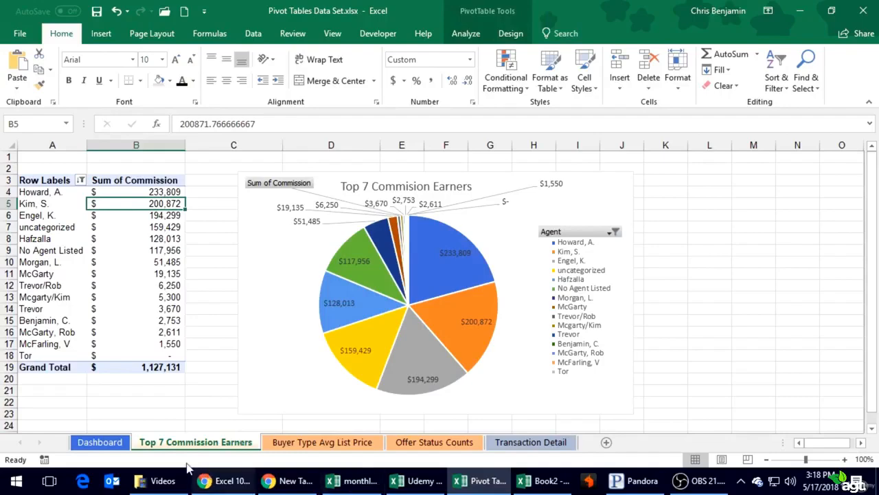
pyautogui.click(100, 441)
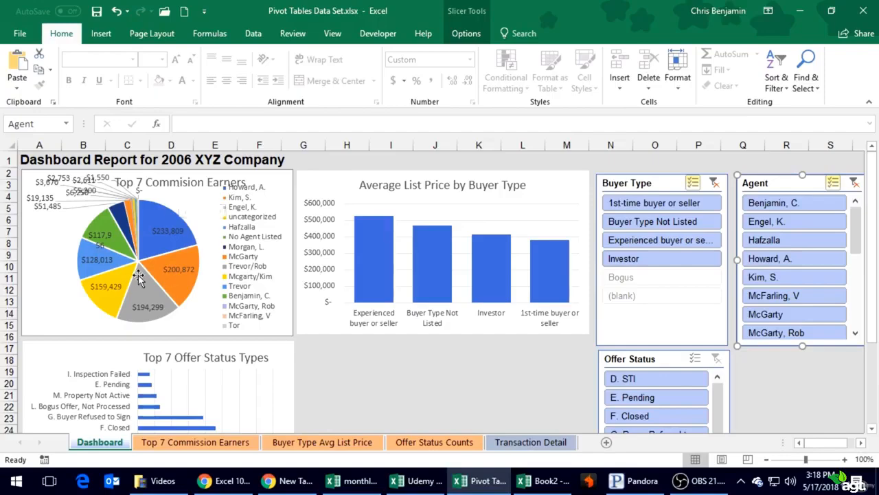
pyautogui.click(218, 443)
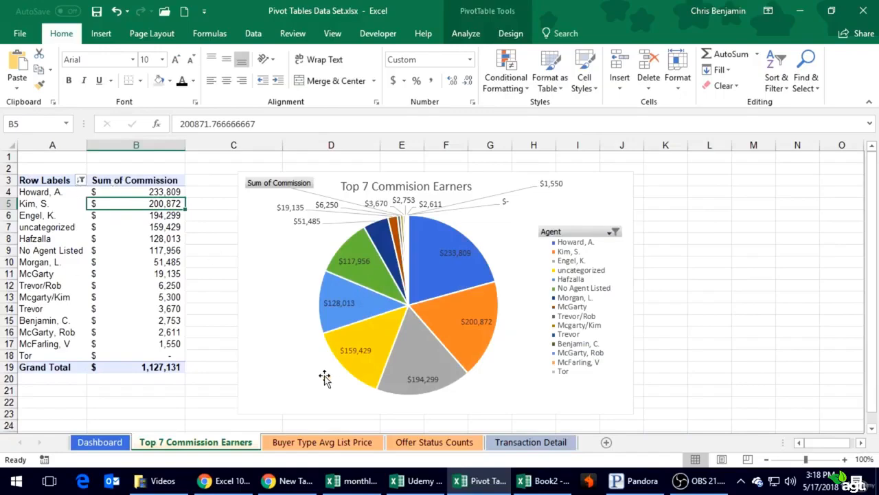
pyautogui.click(103, 442)
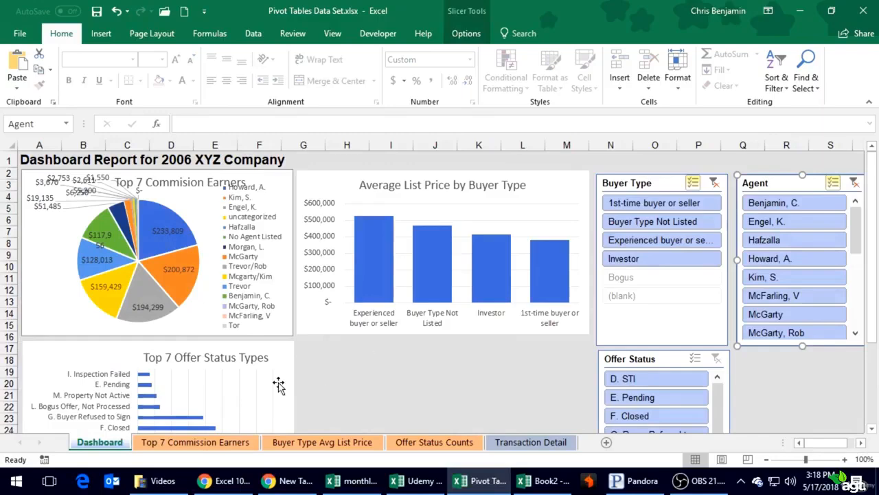
# - Filter the Top 7 Commission Earners pivot table to the top 7 agents by Sum of Commission and return to the Dashboard
pyautogui.click(223, 442)
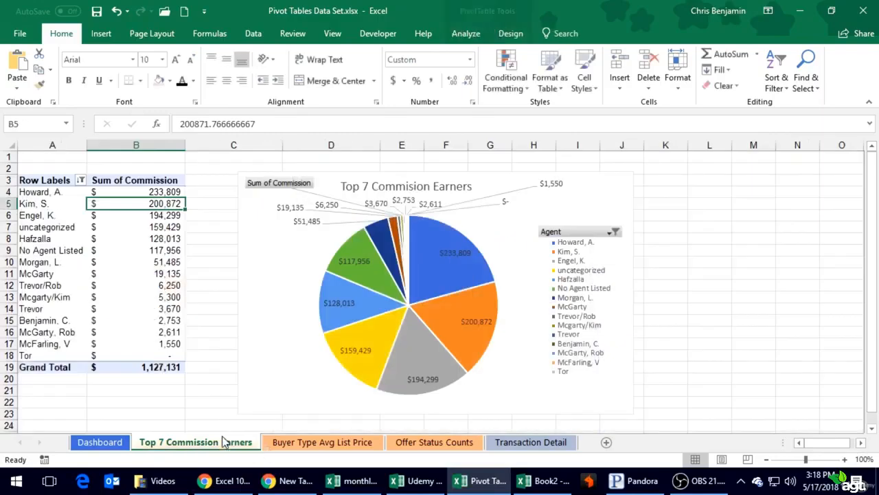
pyautogui.click(80, 180)
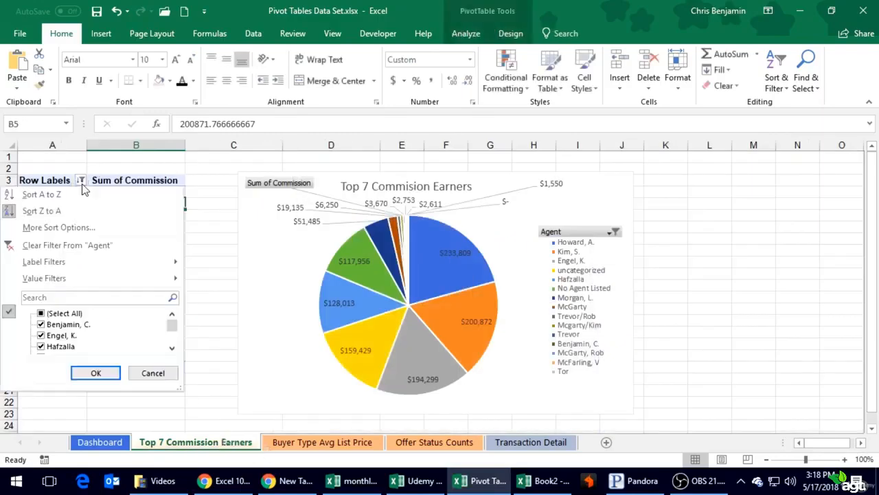
pyautogui.click(56, 278)
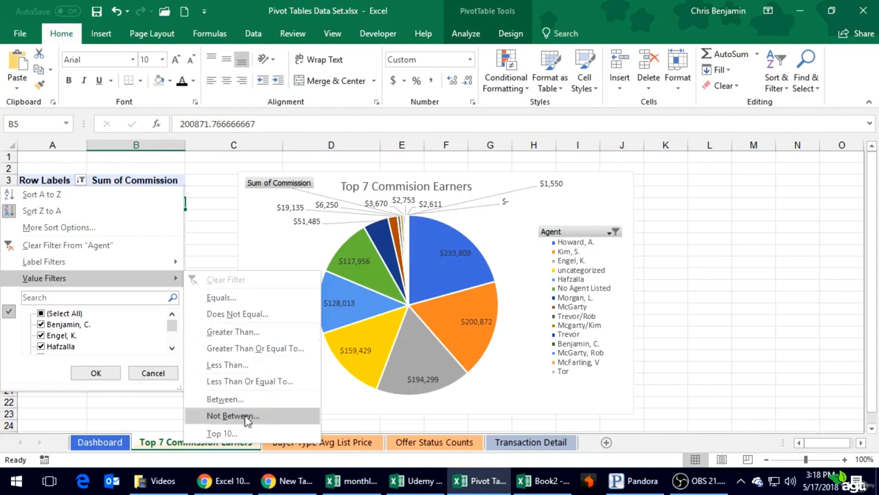
pyautogui.click(235, 434)
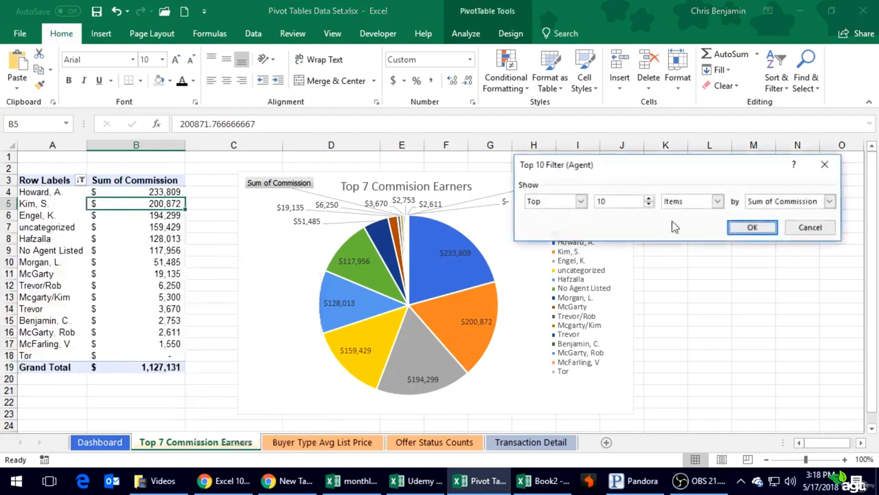
pyautogui.click(647, 205)
pyautogui.click(647, 204)
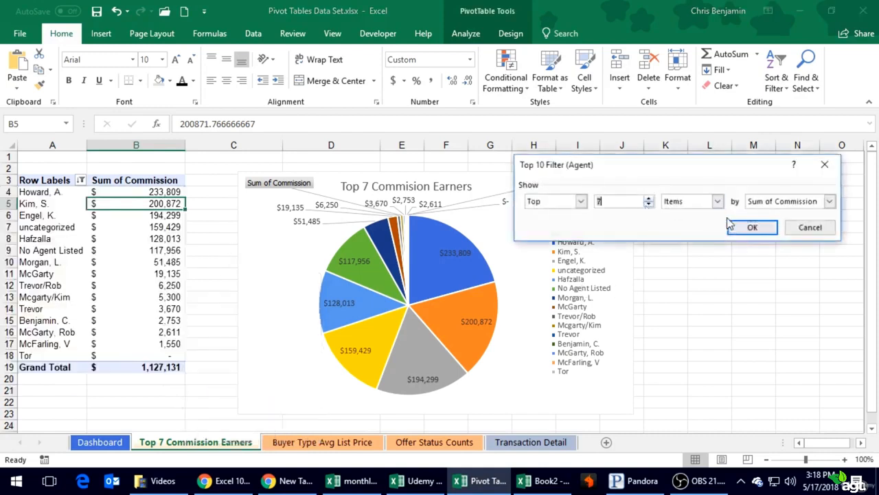
pyautogui.click(733, 227)
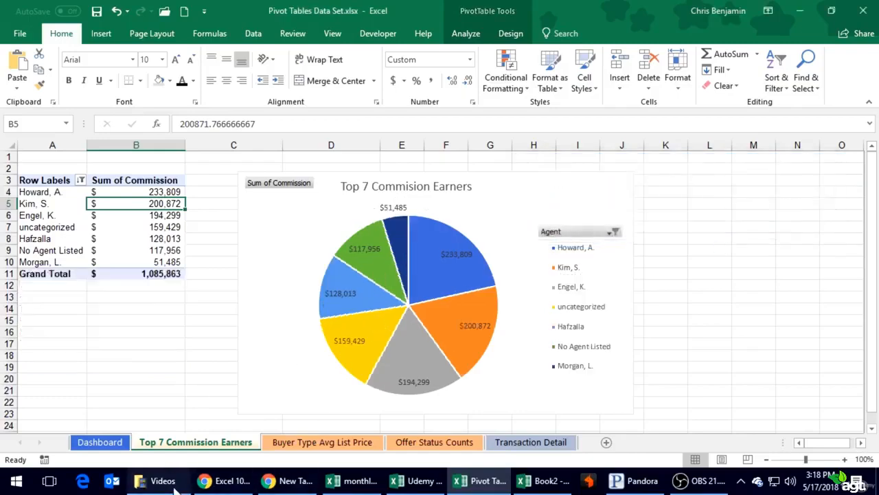
pyautogui.click(110, 443)
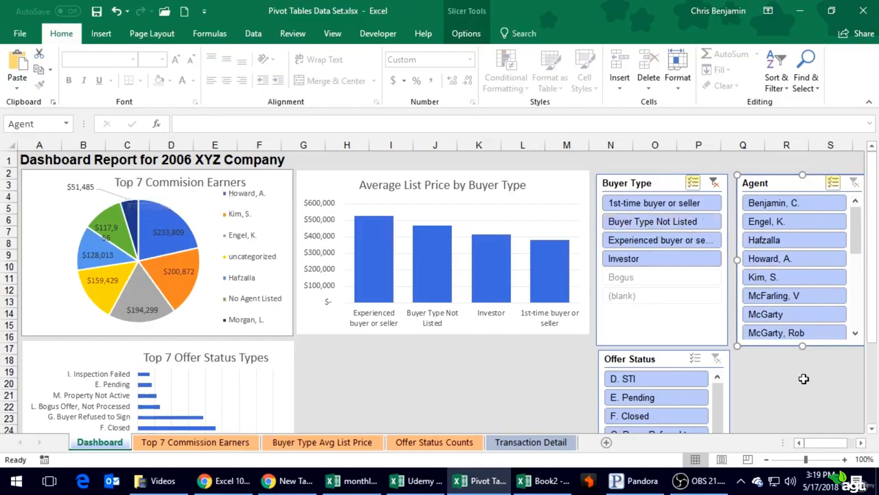
# - Look through all the entries of the Offer Status slicer on the Dashboard
pyautogui.scroll(-3, 804, 379)
pyautogui.scroll(3, 803, 379)
pyautogui.scroll(-2, 874, 341)
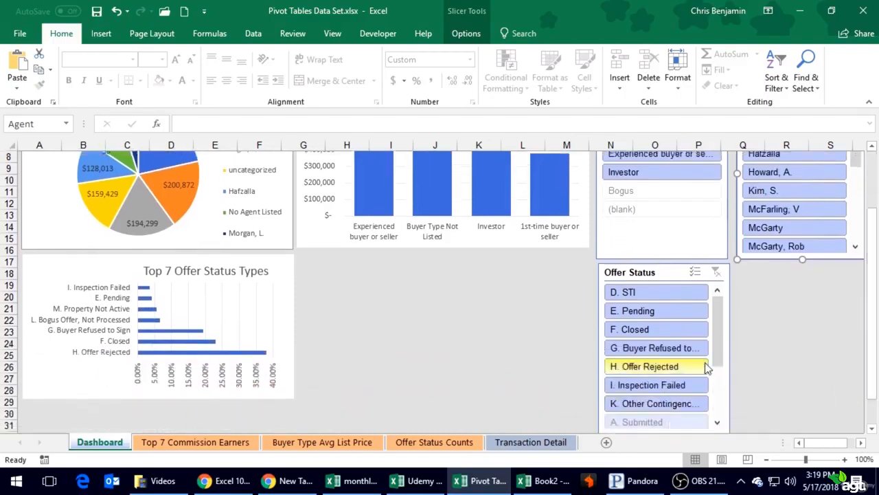
pyautogui.moveTo(875, 330); pyautogui.dragTo(876, 359)
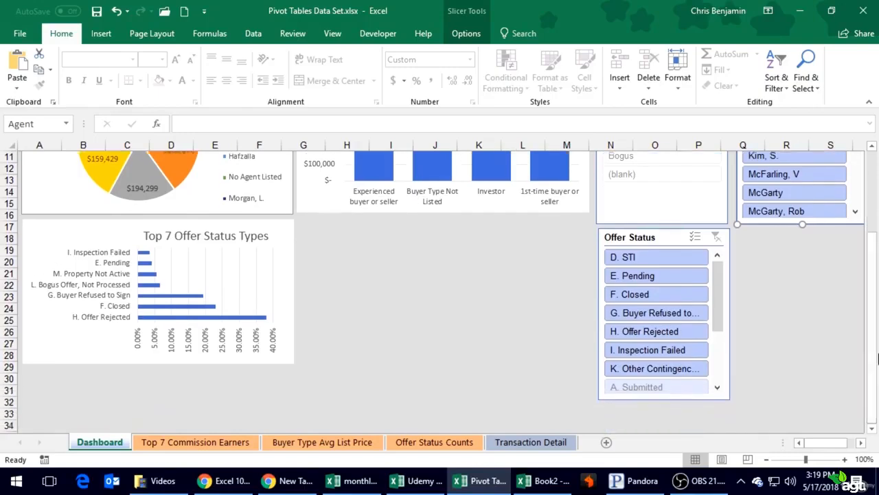
pyautogui.moveTo(720, 328); pyautogui.dragTo(729, 377)
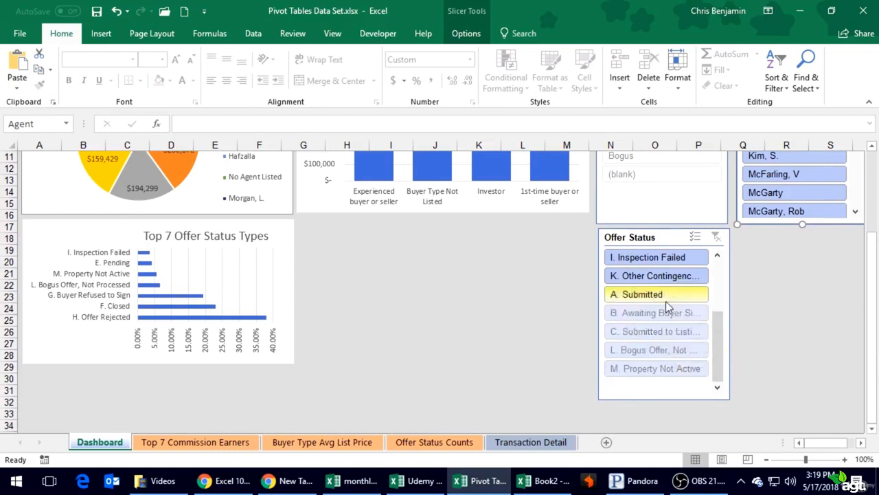
pyautogui.scroll(2, 723, 288)
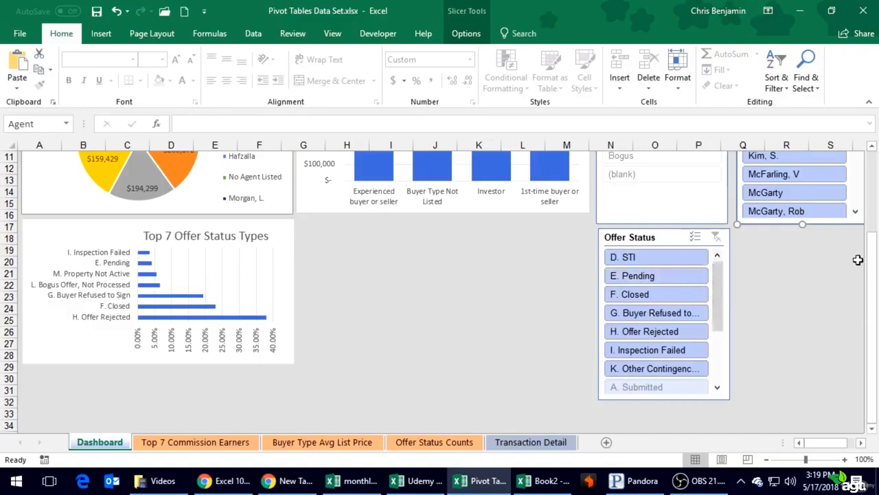
# - Filter the pie chart by a single offer status with the Offer Status slicer, trying D. STI and ending on F. Closed
pyautogui.moveTo(874, 248); pyautogui.dragTo(852, 196)
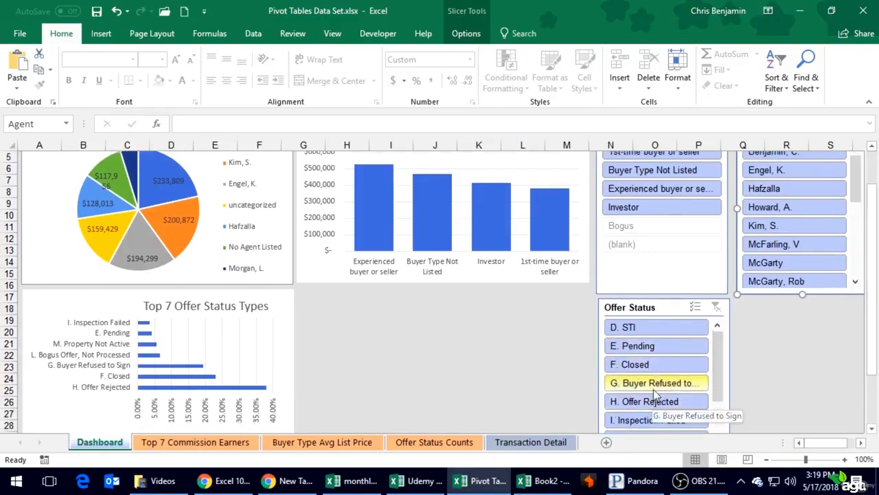
pyautogui.scroll(2, 876, 305)
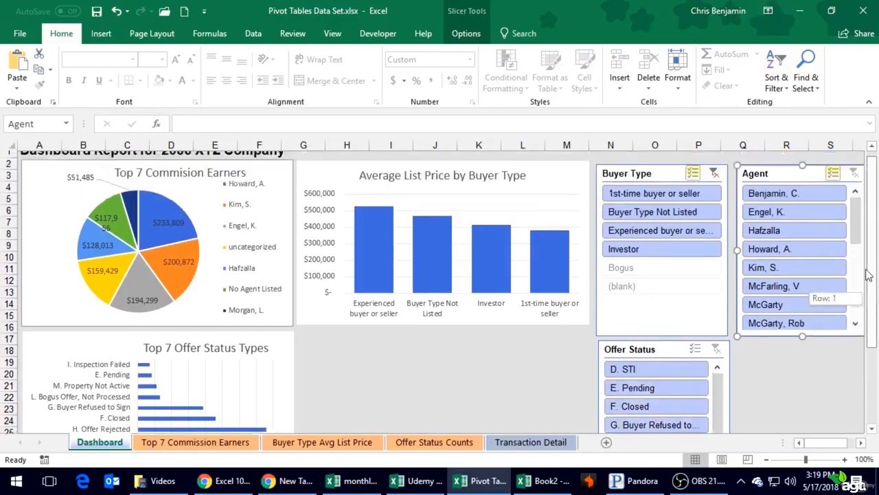
pyautogui.click(654, 382)
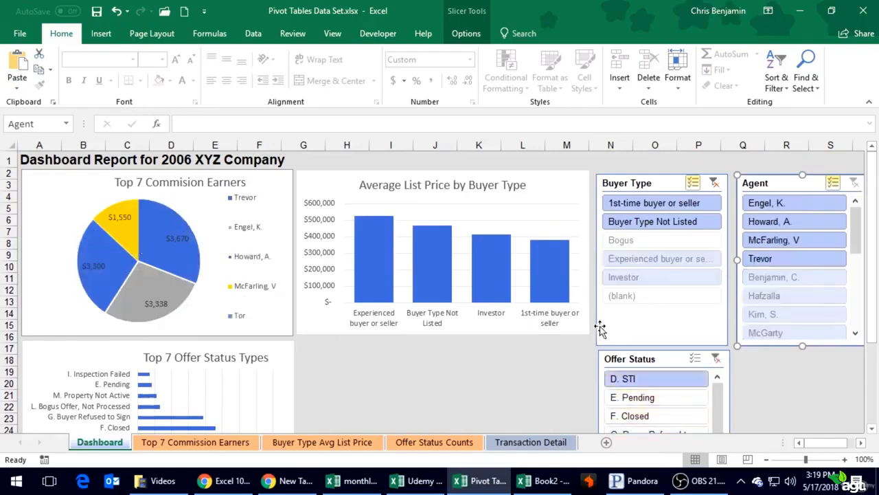
pyautogui.click(637, 414)
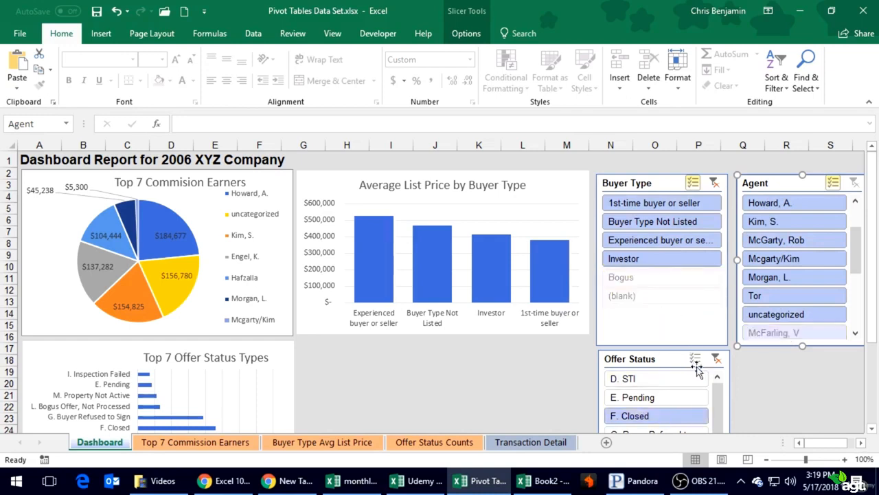
# - Turn on multiple selection in the Offer Status slicer and add statuses D, E, G, H, I and K to the filter
pyautogui.press('pagedown')
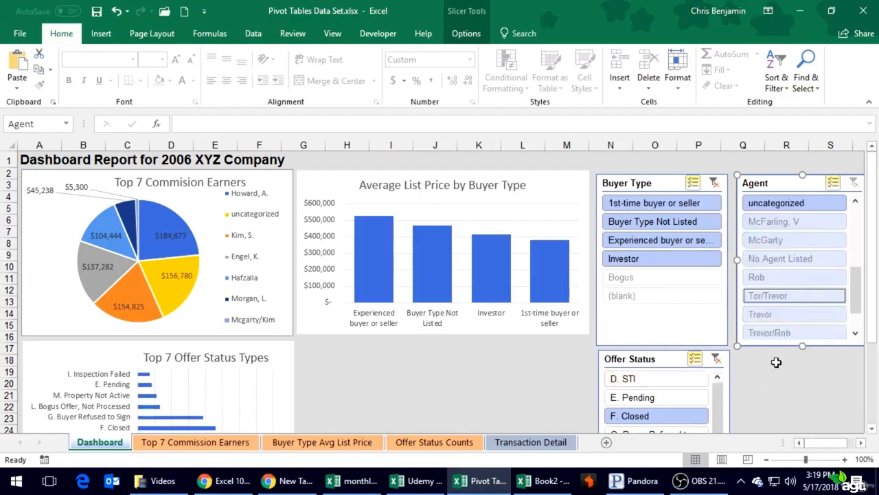
pyautogui.moveTo(872, 274); pyautogui.dragTo(872, 283)
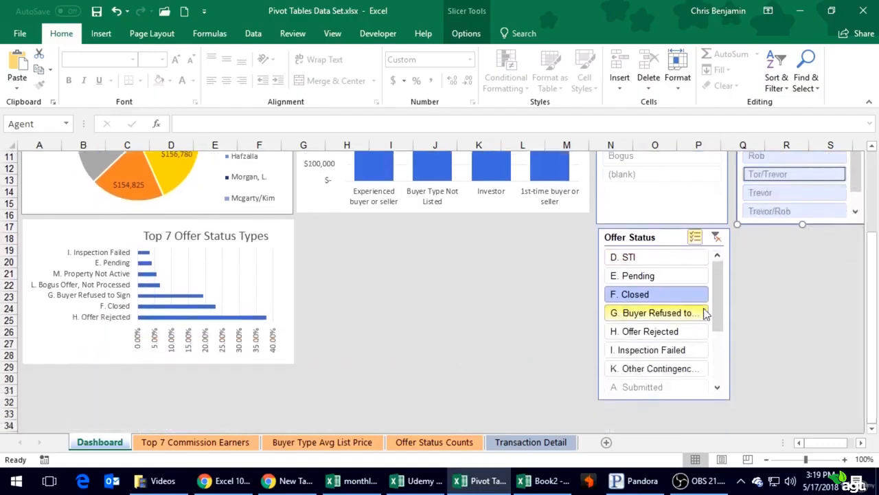
pyautogui.click(662, 260)
pyautogui.click(657, 279)
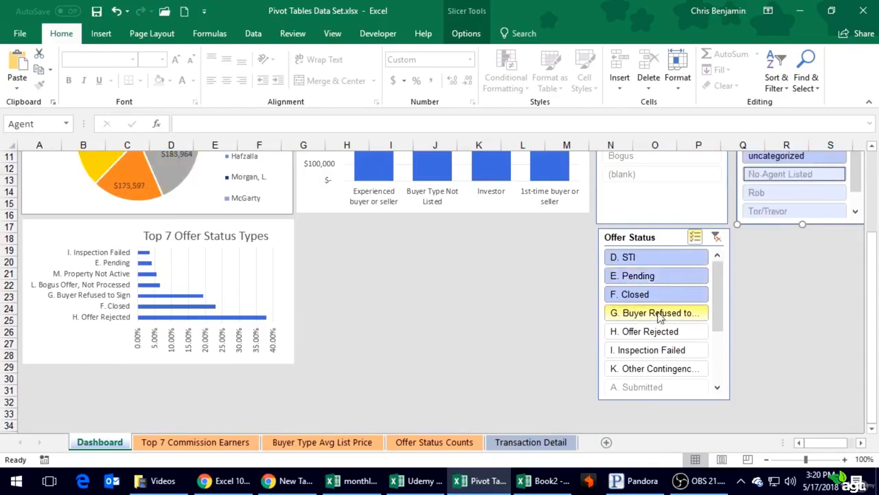
pyautogui.click(661, 314)
pyautogui.click(661, 338)
pyautogui.click(661, 351)
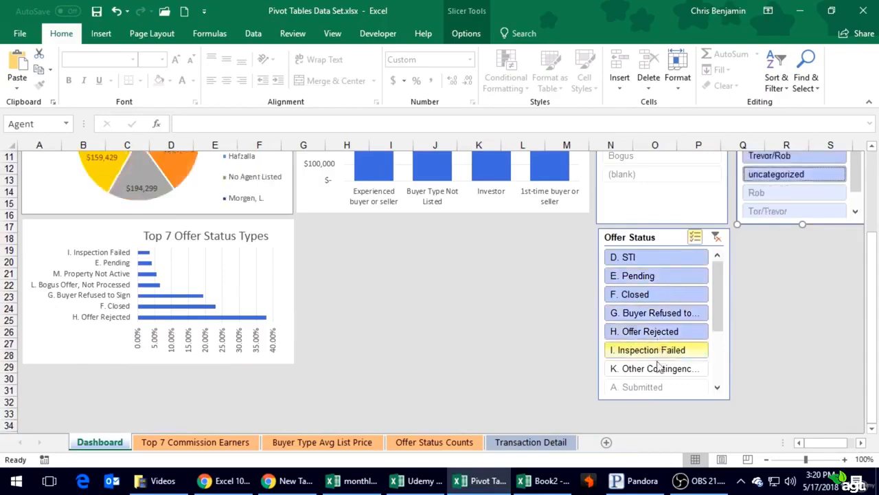
pyautogui.click(658, 368)
# - Add the greyed-out Offer Status entries A, B, C, L and M to the slicer selection
pyautogui.moveTo(717, 288); pyautogui.dragTo(723, 384)
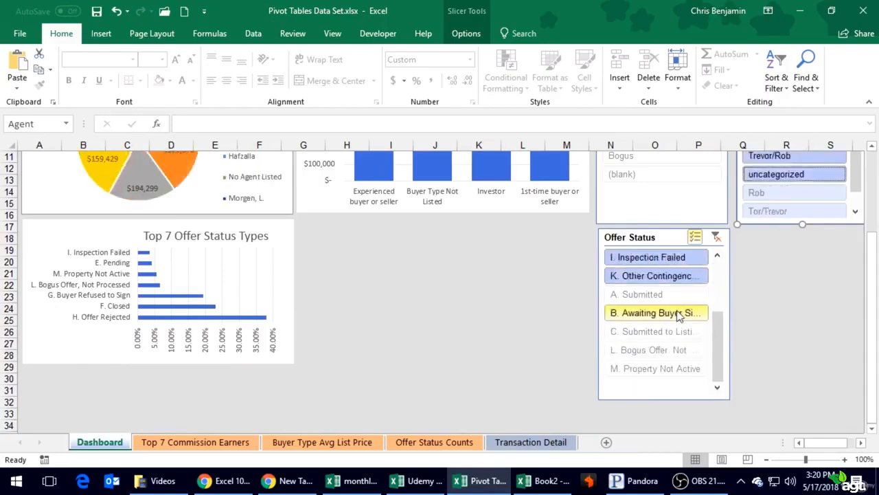
pyautogui.click(666, 300)
pyautogui.click(669, 318)
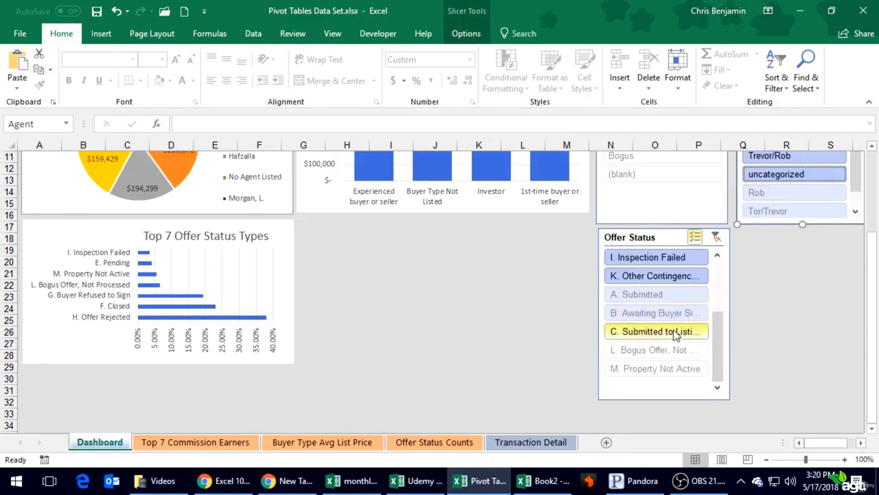
pyautogui.click(674, 335)
pyautogui.click(680, 351)
pyautogui.click(684, 370)
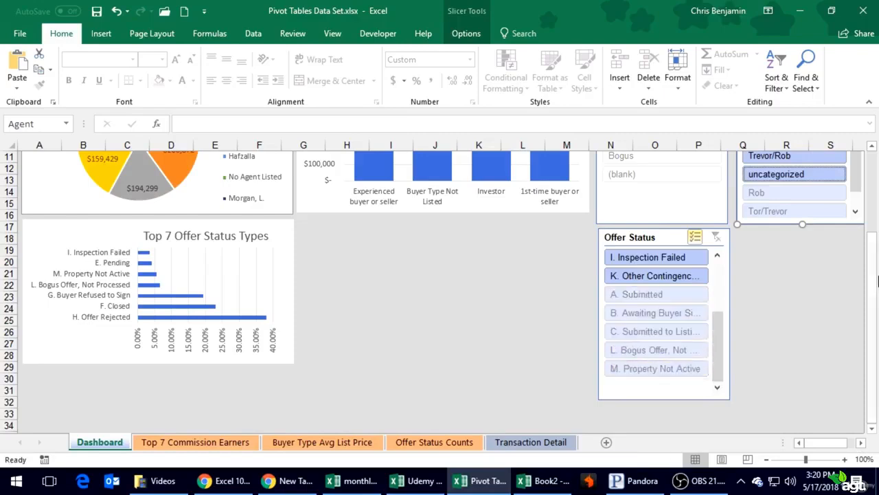
pyautogui.moveTo(872, 282); pyautogui.dragTo(871, 158)
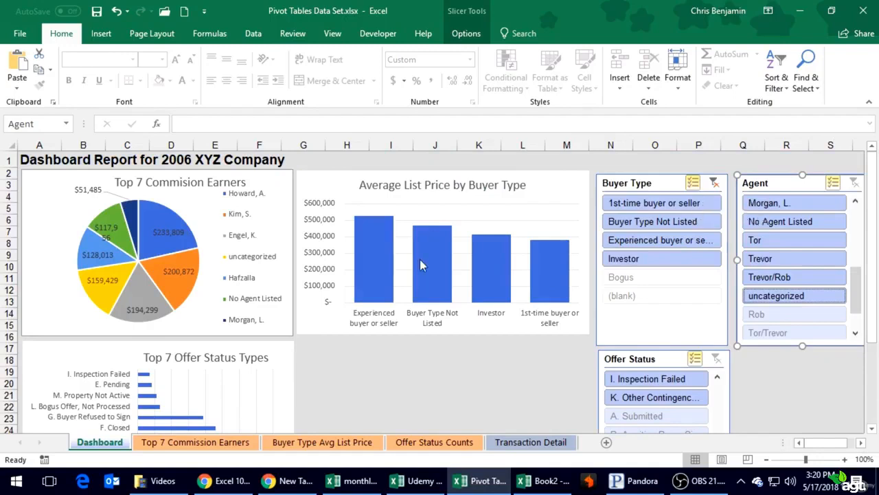
# - Check the filtered pie chart against the commission pivot table, return to the Dashboard and deselect the Agent slicer
pyautogui.moveTo(152, 306)
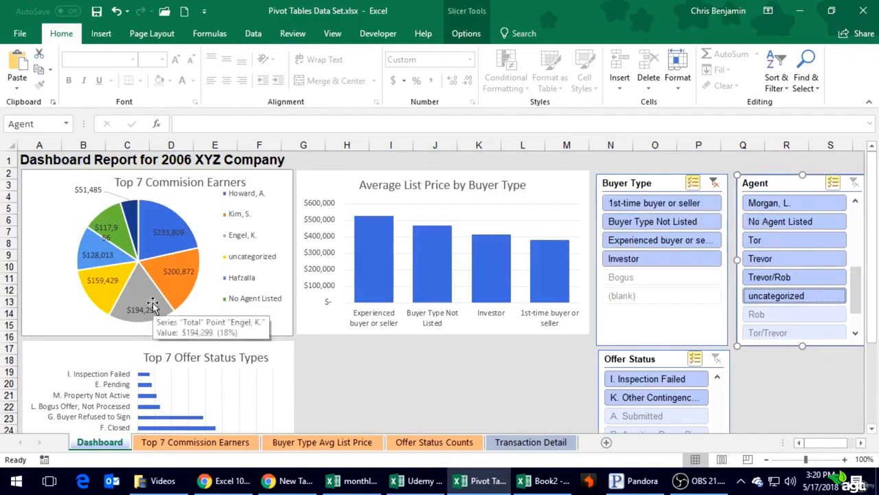
pyautogui.click(204, 443)
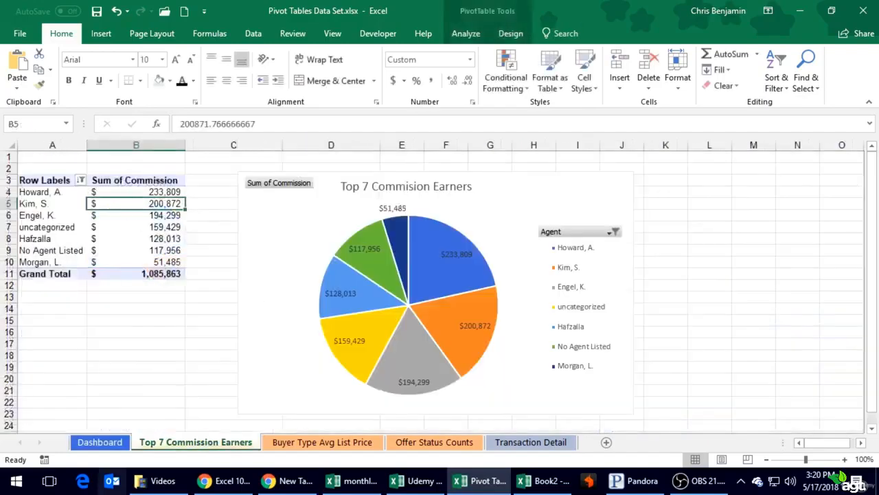
pyautogui.click(101, 443)
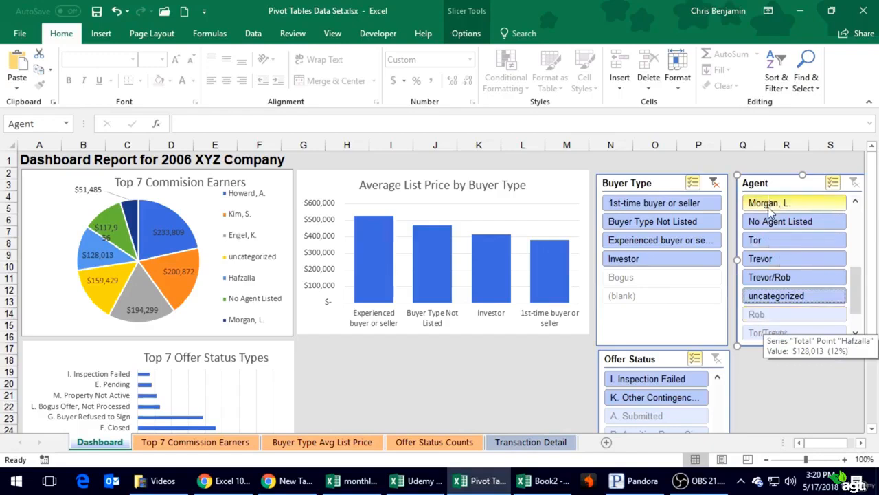
pyautogui.click(438, 383)
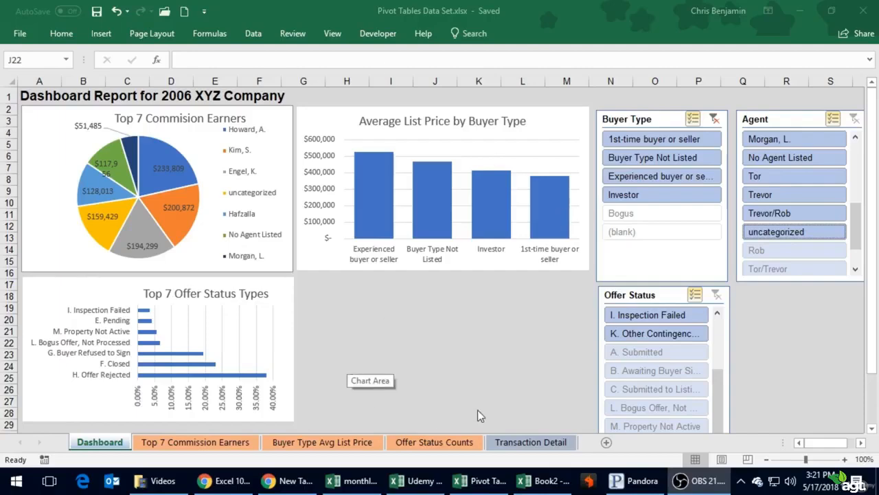
# - Open the Transaction Detail sheet and go to the beginning of its data
pyautogui.click(521, 441)
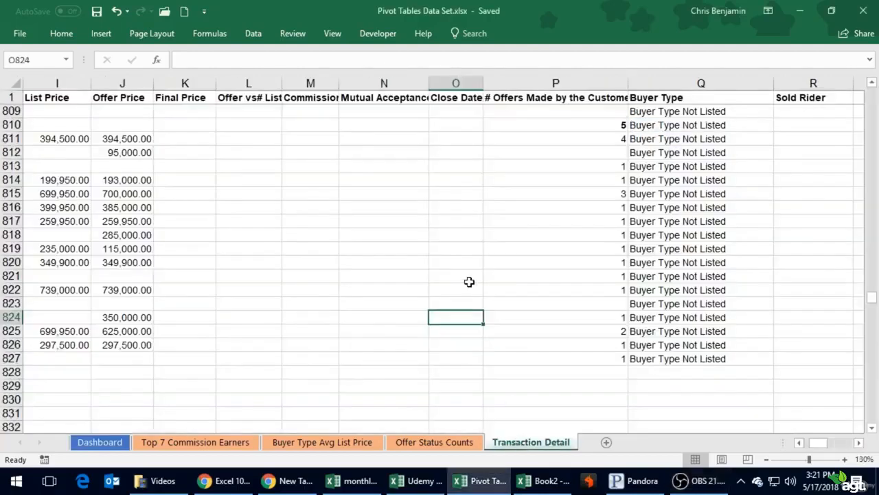
pyautogui.click(470, 282)
pyautogui.hotkey('ctrl', 'Home')
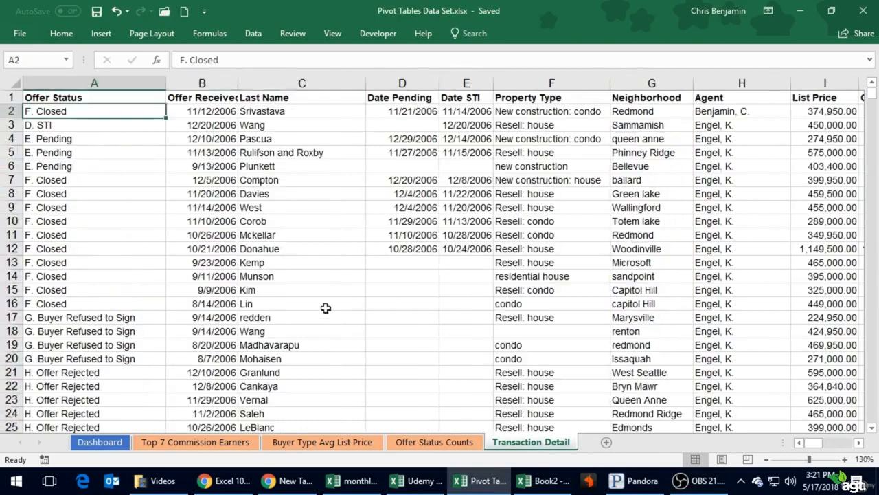
# - Review the Offer Status Counts, Buyer Type Avg List Price and Top 7 Commission Earners sheets and return to the Dashboard
pyautogui.click(50, 96)
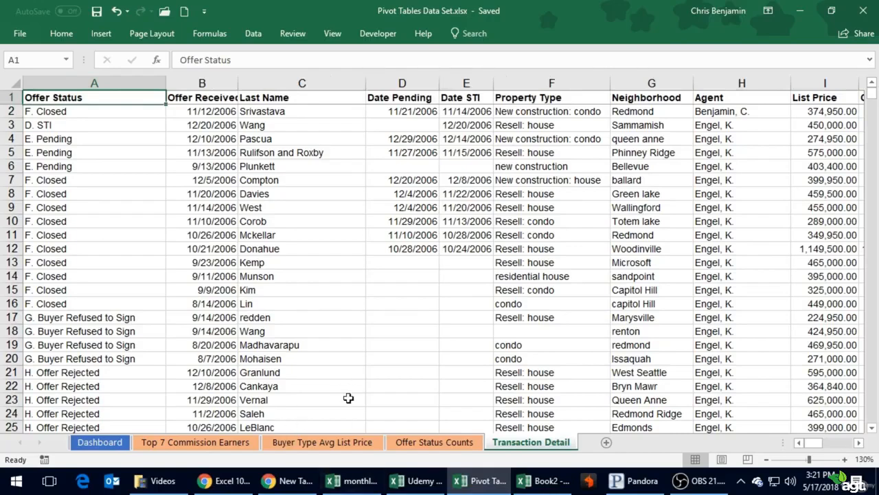
pyautogui.click(415, 440)
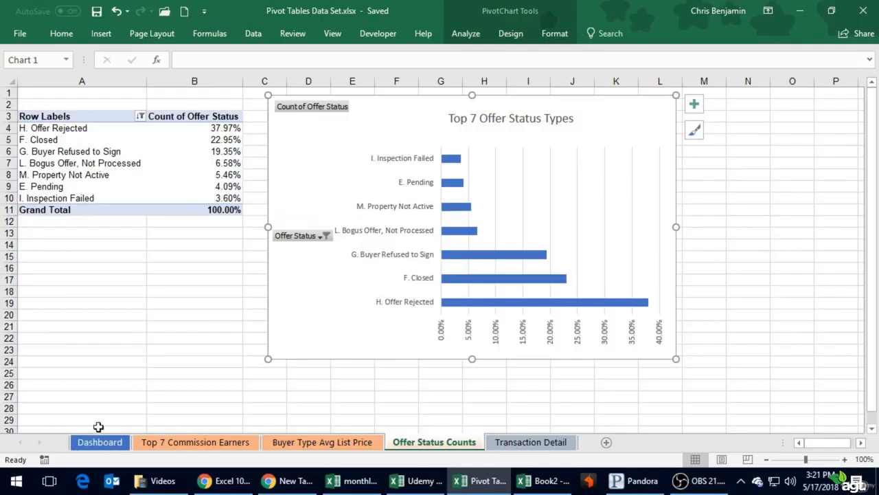
pyautogui.click(302, 442)
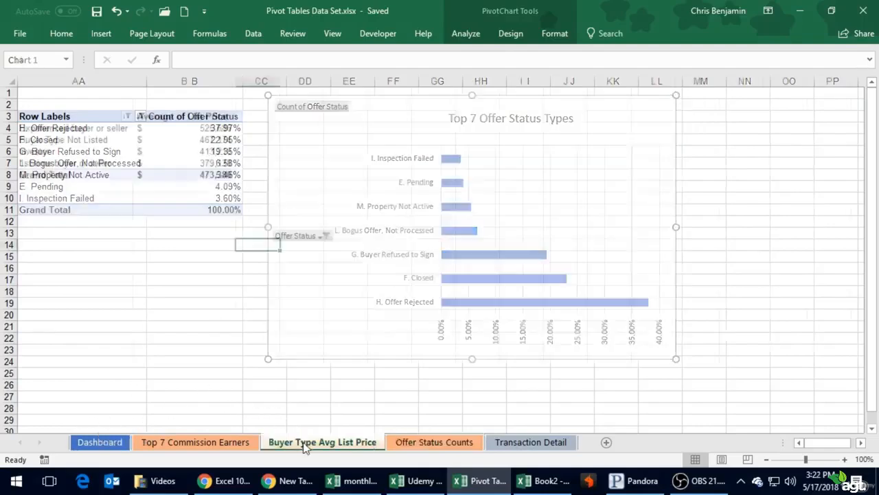
pyautogui.click(228, 443)
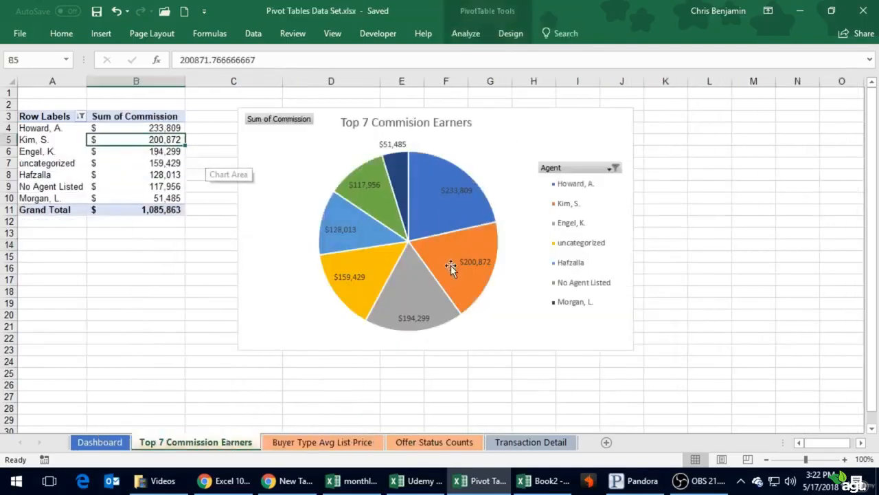
pyautogui.click(97, 443)
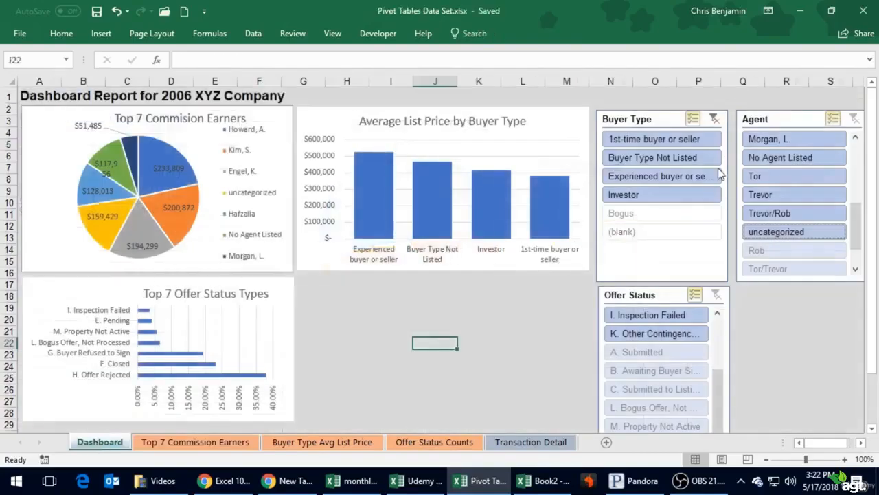
pyautogui.moveTo(227, 481)
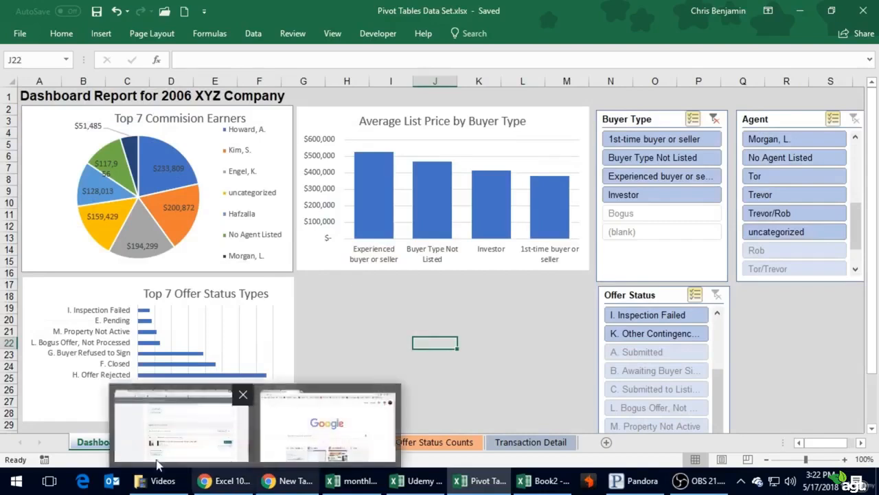
pyautogui.click(320, 275)
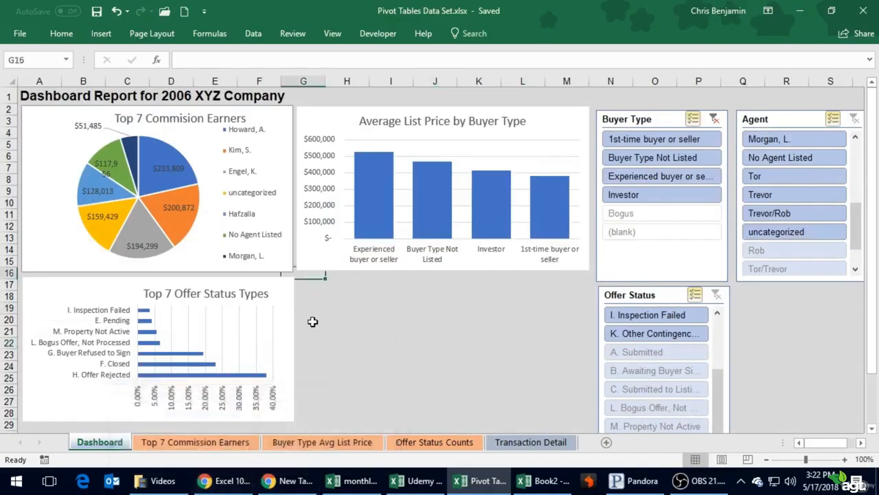
pyautogui.click(382, 310)
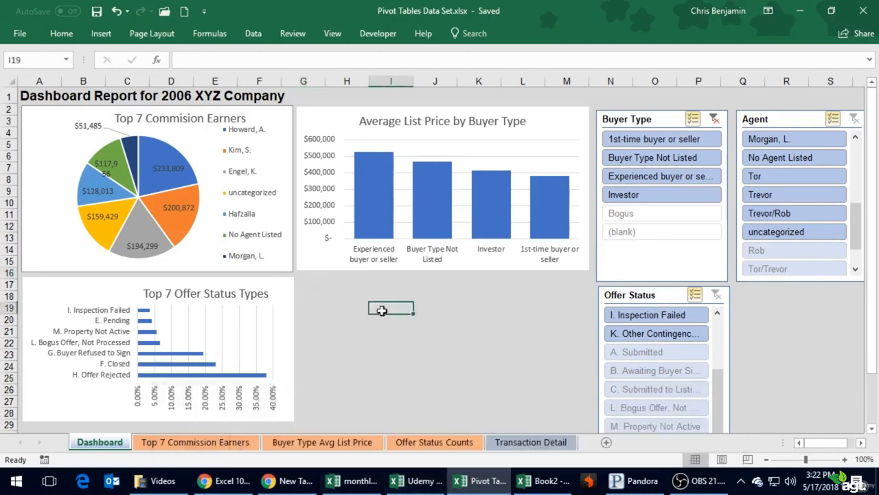
# - Compare the average list price and commission pivot sheets with the Transaction Detail data, ending at cell A13 of Offer Status Counts
pyautogui.click(328, 442)
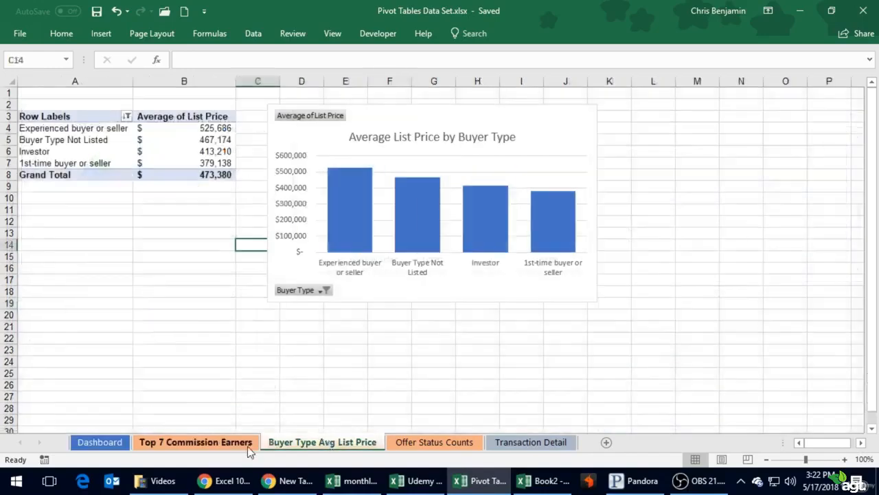
pyautogui.click(246, 443)
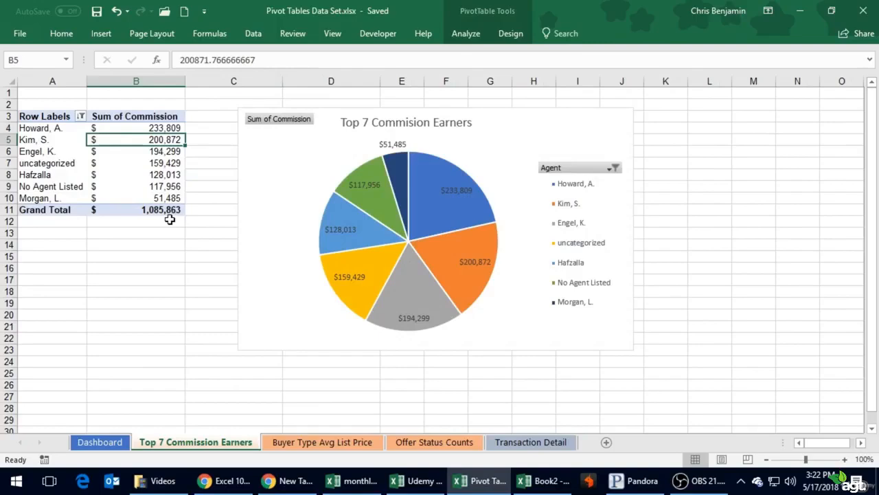
pyautogui.click(539, 443)
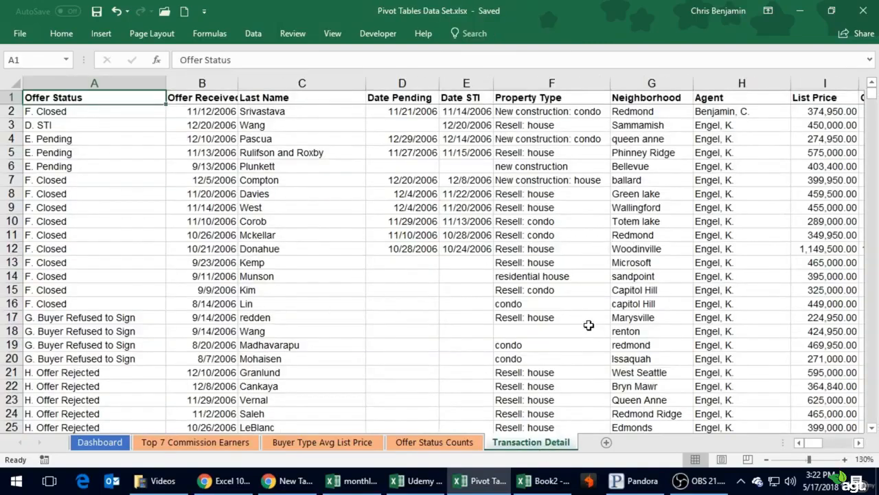
pyautogui.click(406, 441)
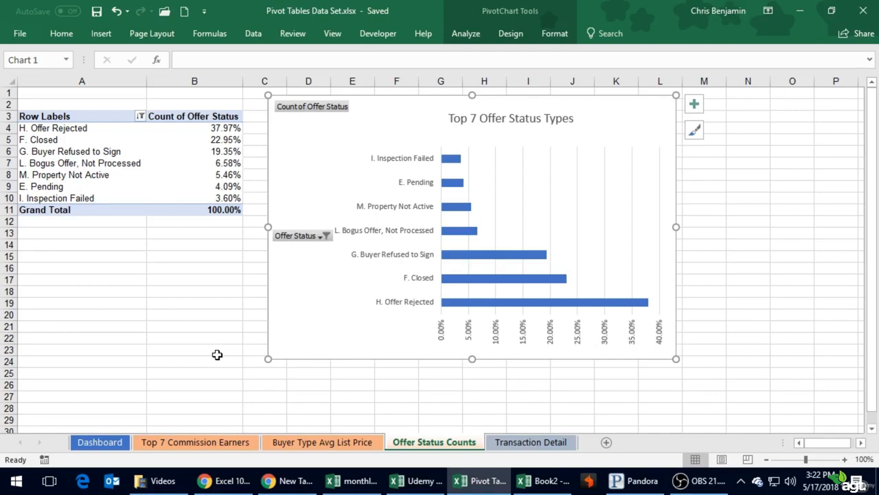
pyautogui.click(57, 236)
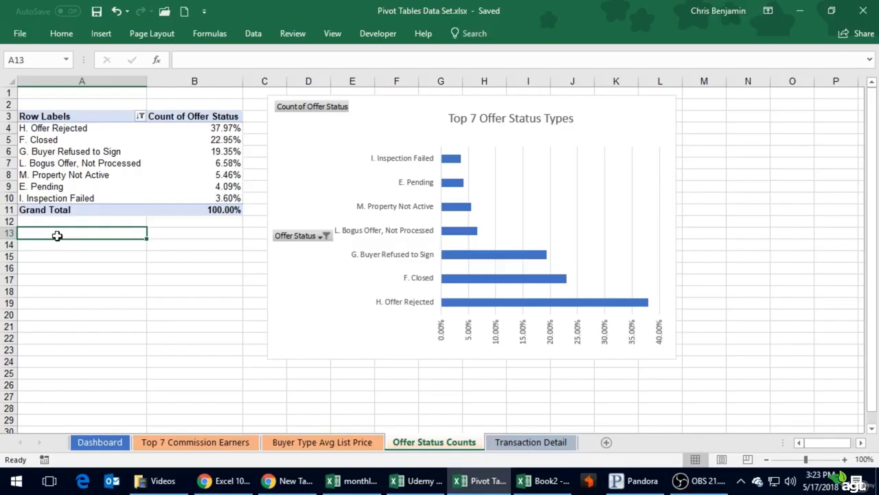
pyautogui.click(54, 244)
pyautogui.click(56, 232)
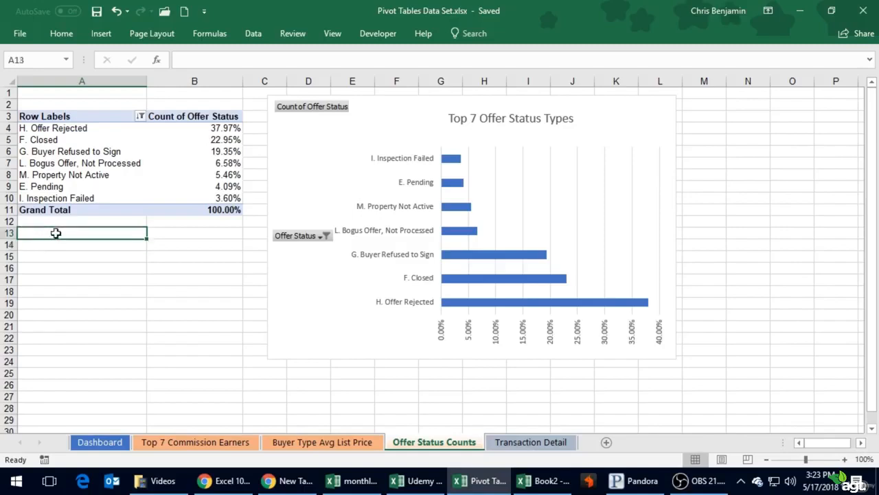